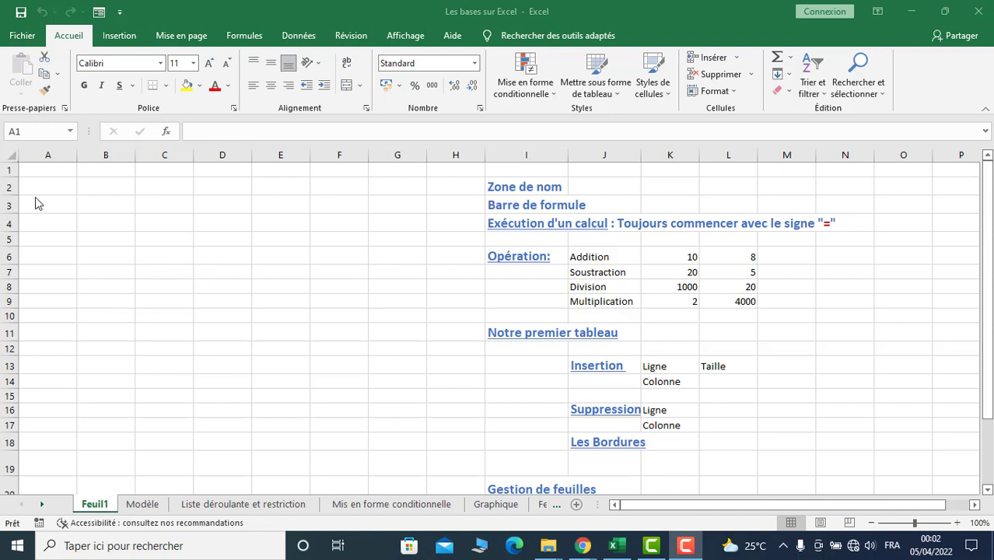
Select columns A through D one by one, then columns A to C again
{"action": "left_click", "coordinate": [49, 156]}
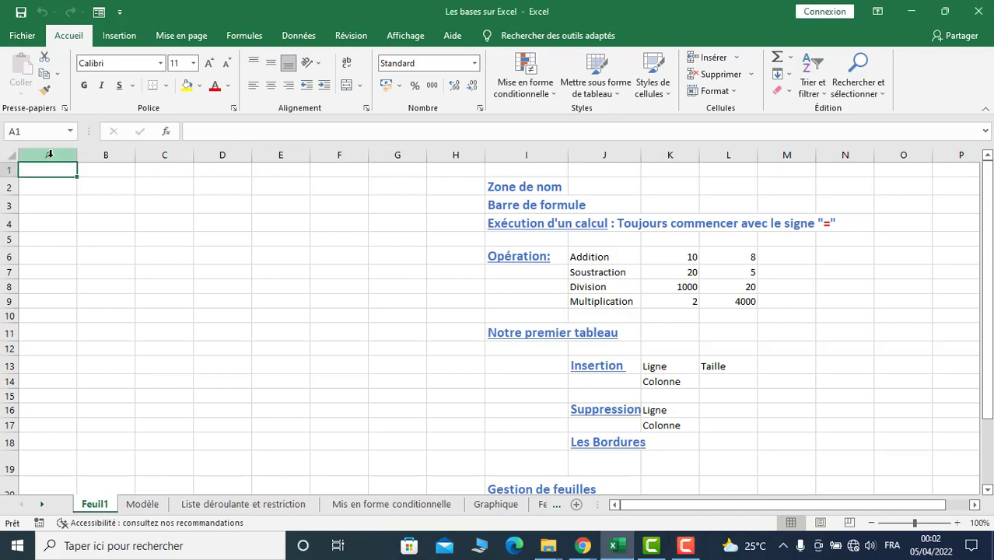
{"action": "left_click", "coordinate": [109, 155]}
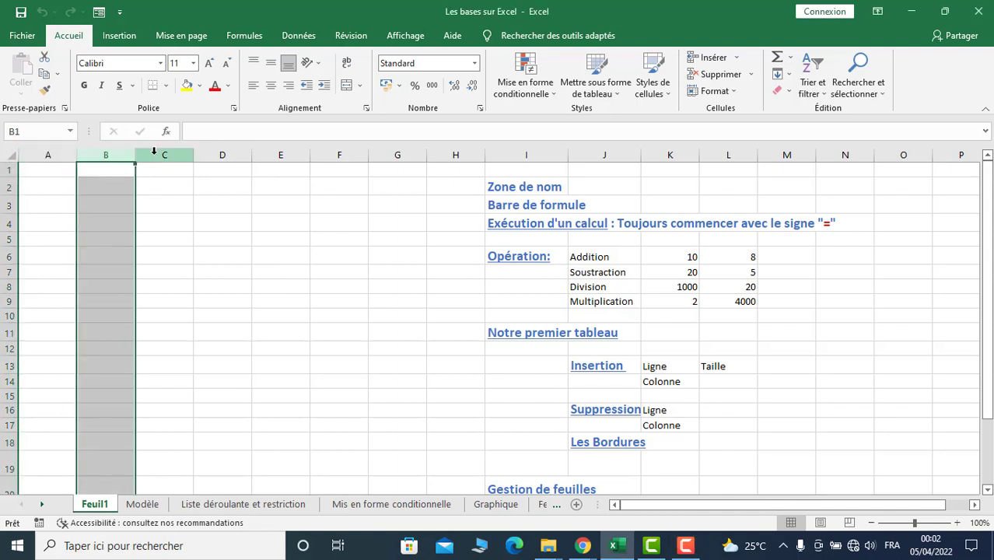
{"action": "left_click", "coordinate": [162, 155]}
{"action": "left_click", "coordinate": [228, 157]}
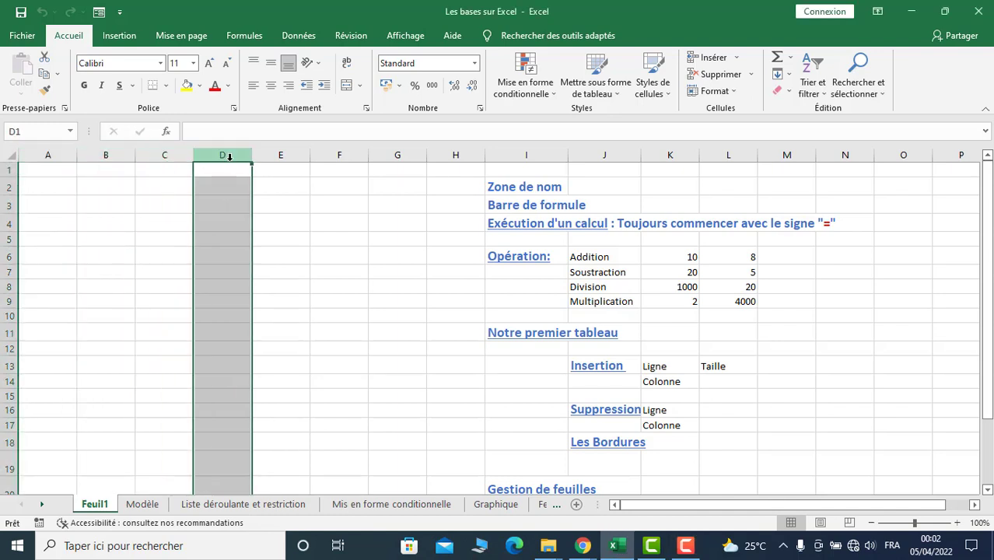
{"action": "left_click", "coordinate": [48, 155]}
{"action": "left_click", "coordinate": [106, 155]}
{"action": "left_click", "coordinate": [165, 154]}
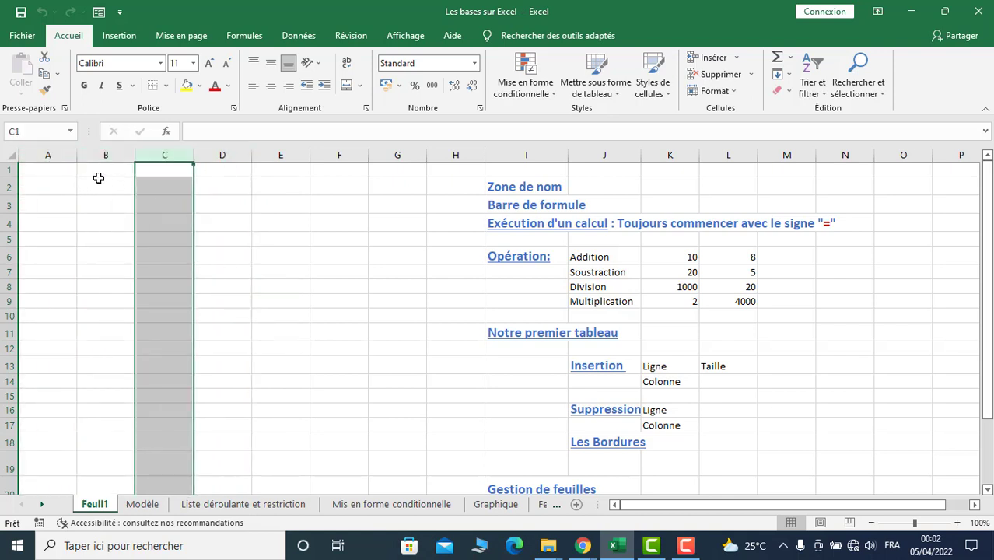
From B1, jump to the last column XFD, select it, then return to A1
{"action": "left_click", "coordinate": [98, 172]}
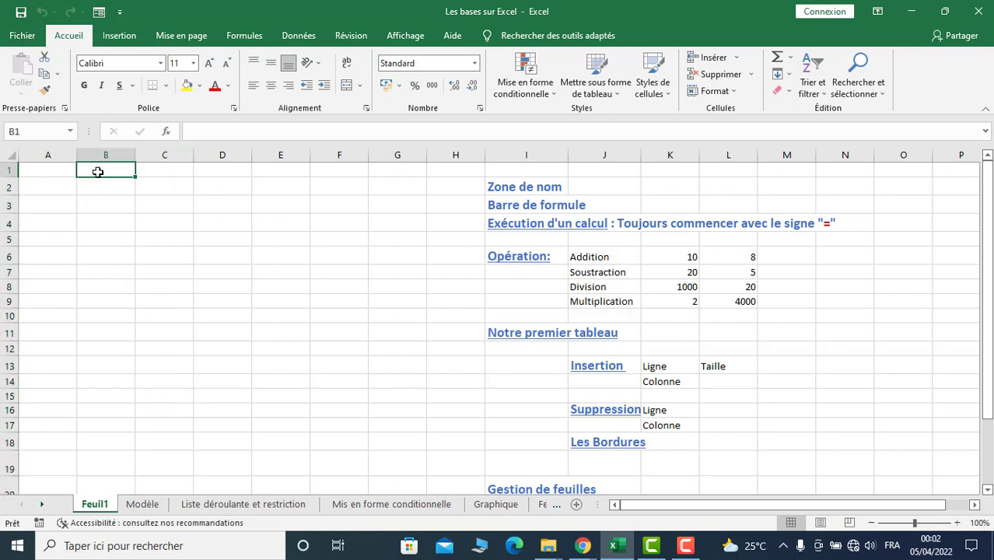
{"action": "key", "text": "ctrl+Right"}
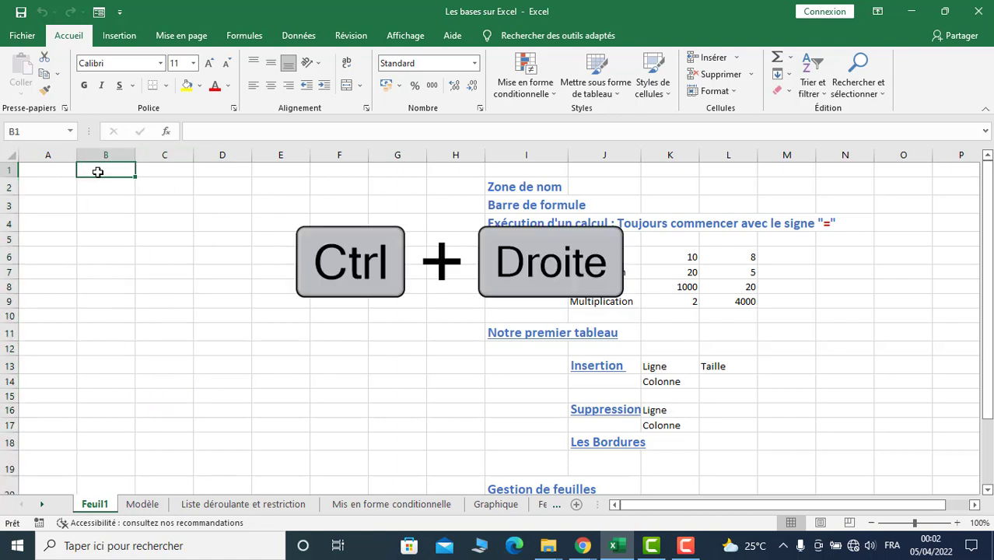
{"action": "key", "text": "ctrl+Right"}
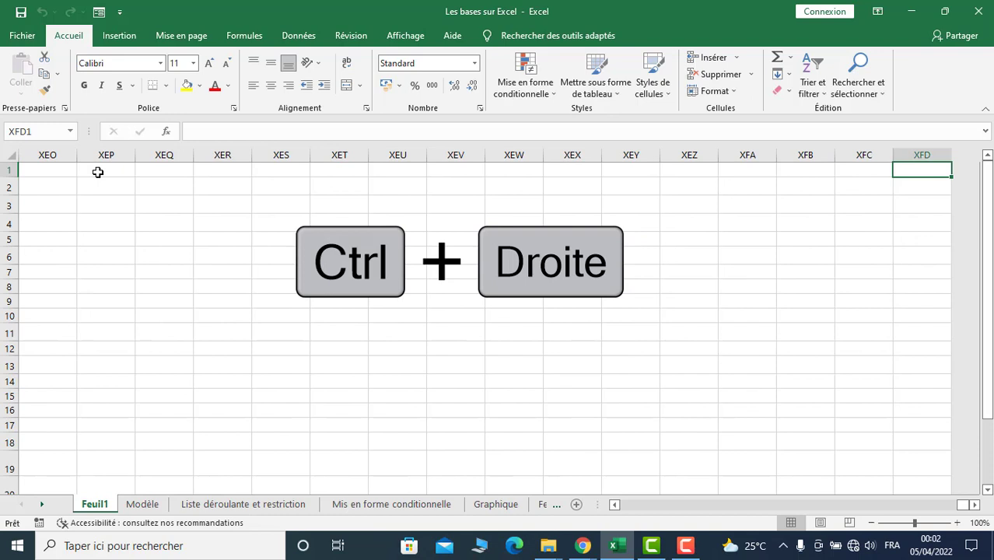
{"action": "left_click", "coordinate": [925, 155]}
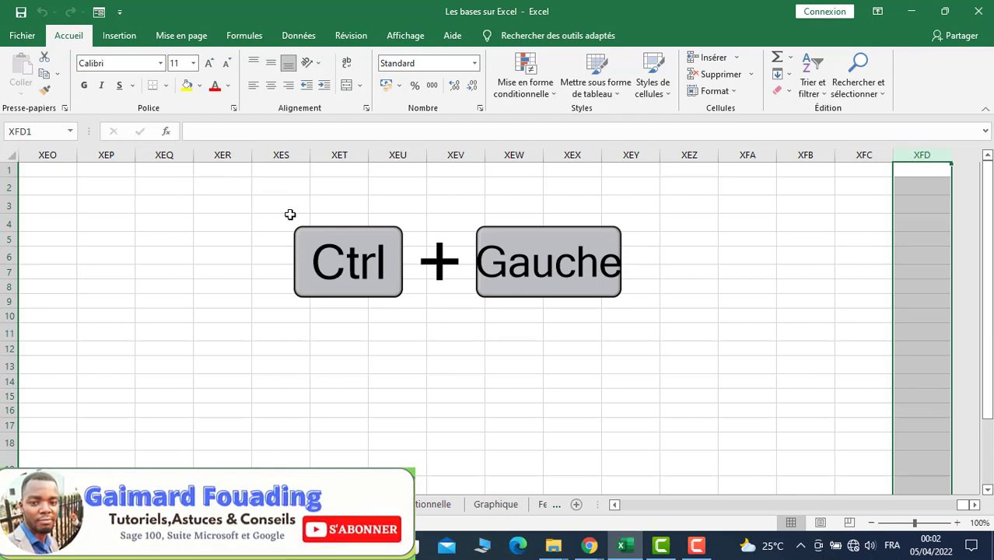
{"action": "key", "text": "ctrl+Left"}
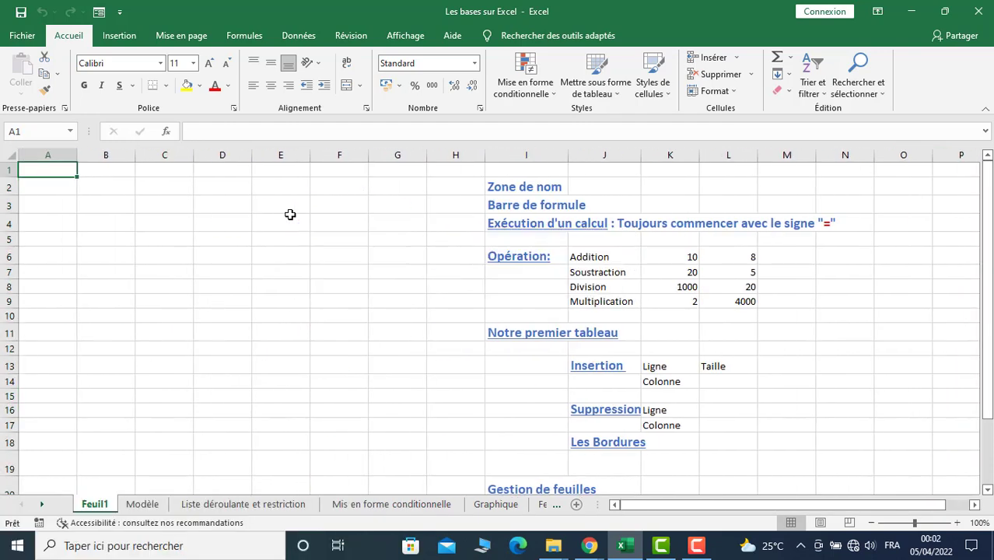
Select rows 1 to 6, then jump to the last row 1048576 and back up
{"action": "left_click", "coordinate": [6, 170]}
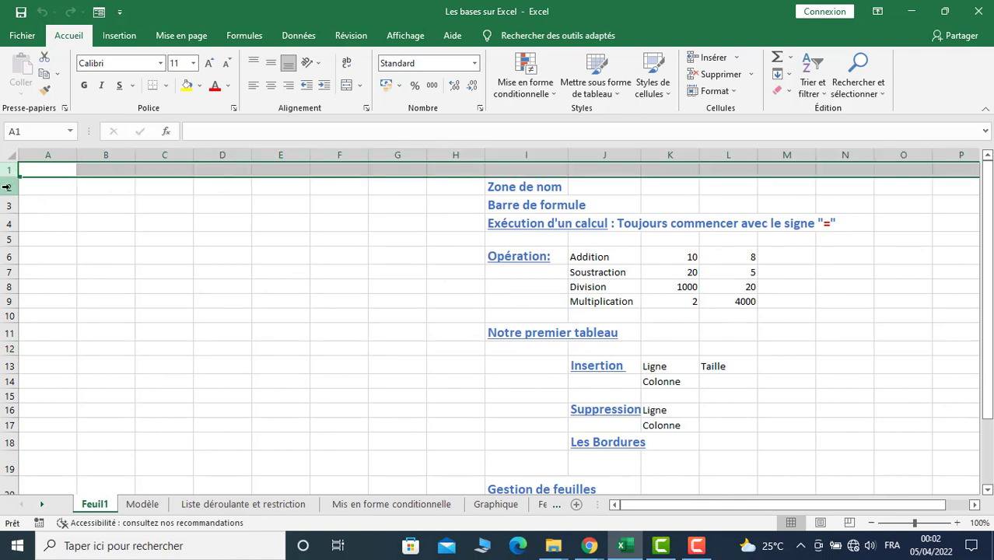
{"action": "left_click", "coordinate": [10, 187]}
{"action": "left_click", "coordinate": [8, 205]}
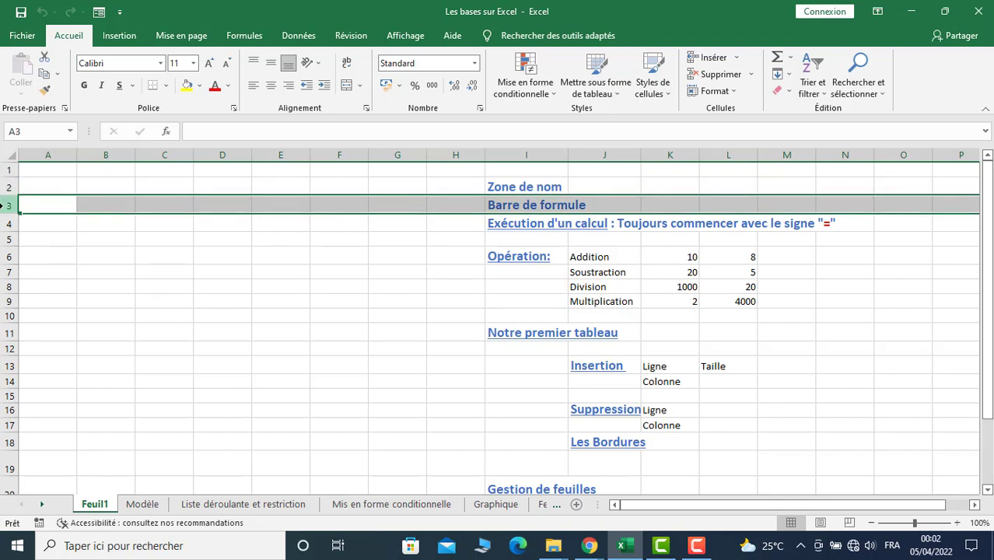
{"action": "left_click", "coordinate": [5, 223]}
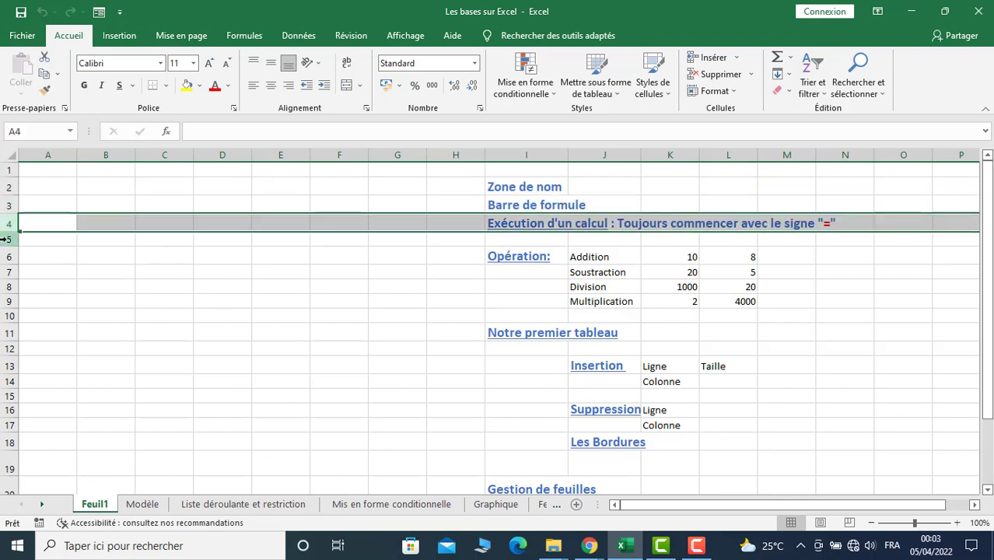
{"action": "left_click", "coordinate": [4, 240]}
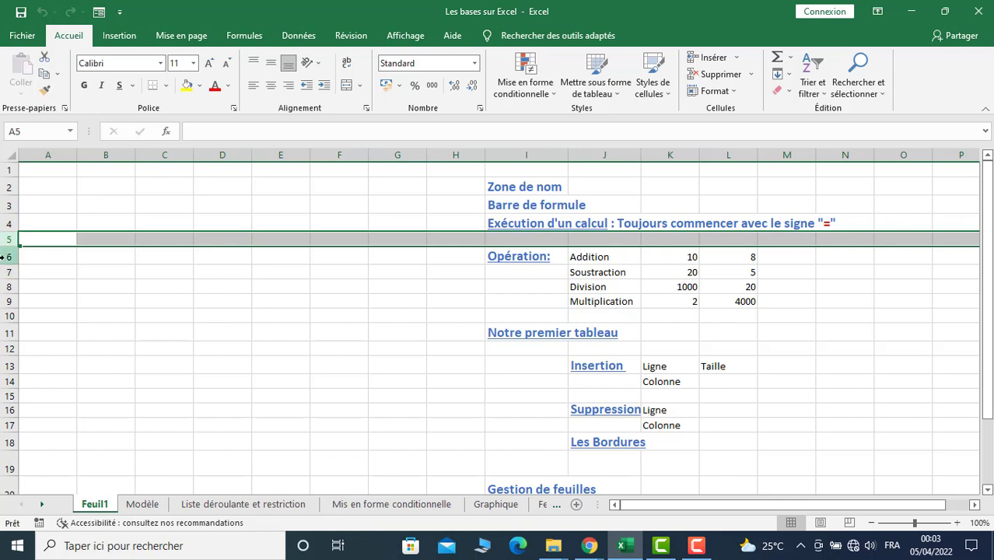
{"action": "left_click", "coordinate": [6, 256]}
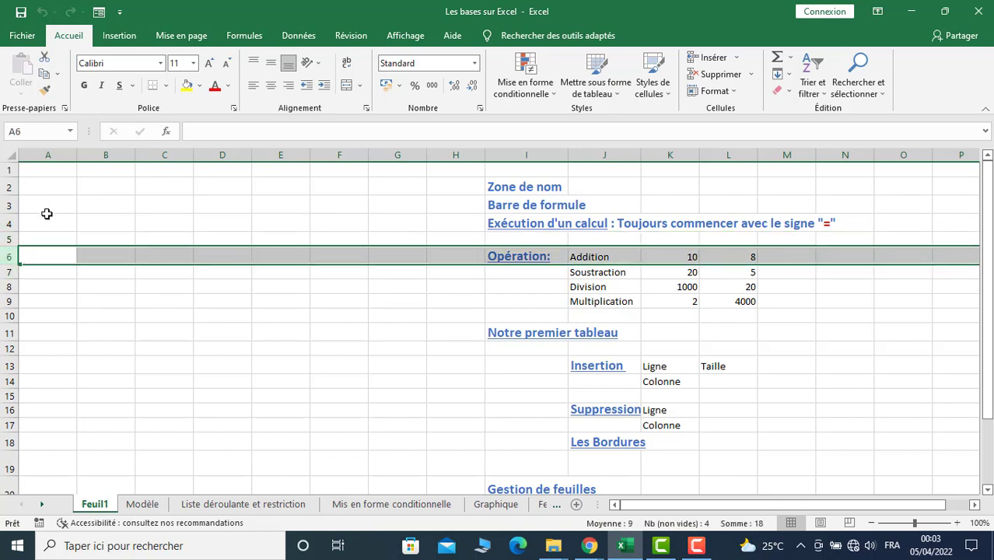
{"action": "key", "text": "ctrl+Down"}
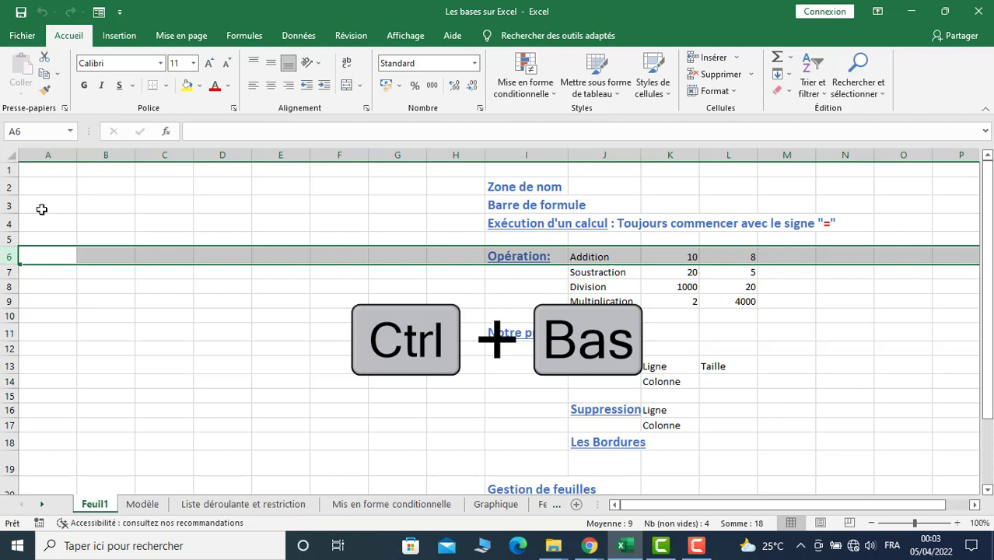
{"action": "key", "text": "ctrl+Down"}
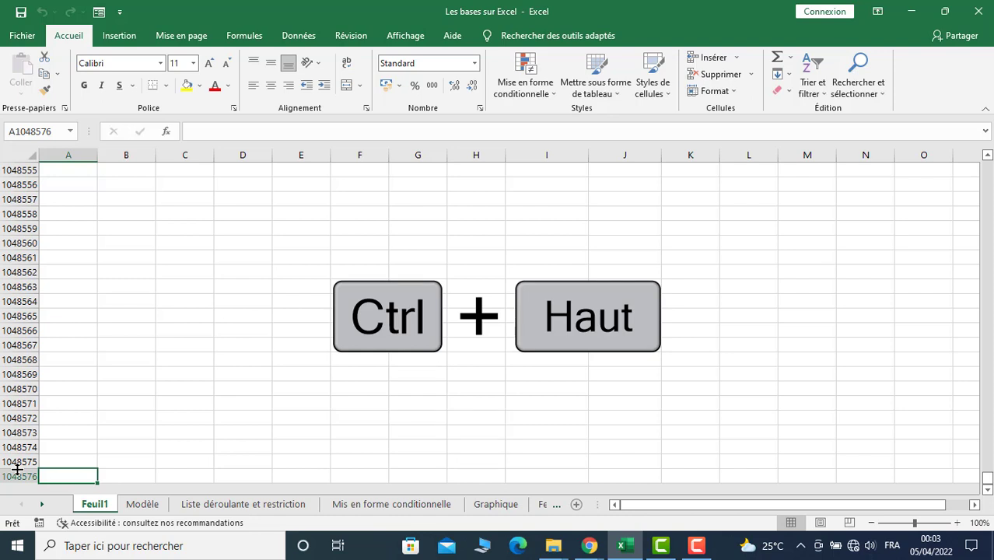
{"action": "key", "text": "ctrl+Up"}
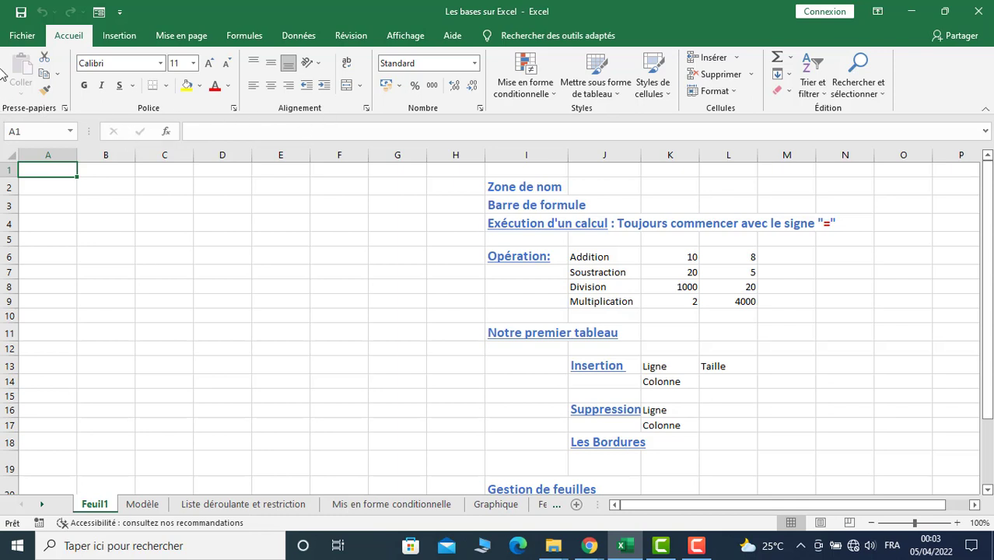
Browse the Insert and Page Layout ribbon tabs, then return to Home
{"action": "left_click", "coordinate": [44, 90]}
{"action": "left_click", "coordinate": [125, 37]}
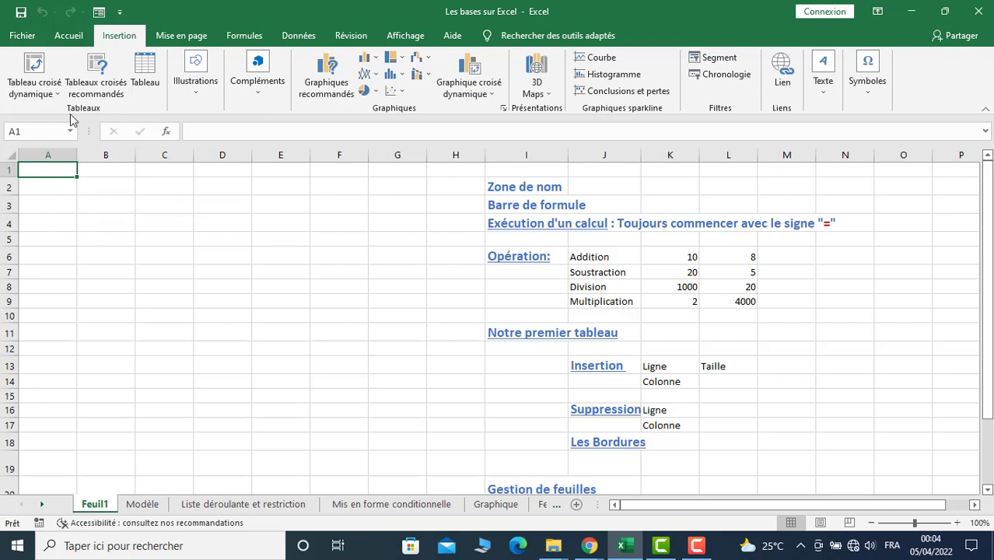
{"action": "left_click", "coordinate": [171, 35]}
{"action": "left_click", "coordinate": [69, 36]}
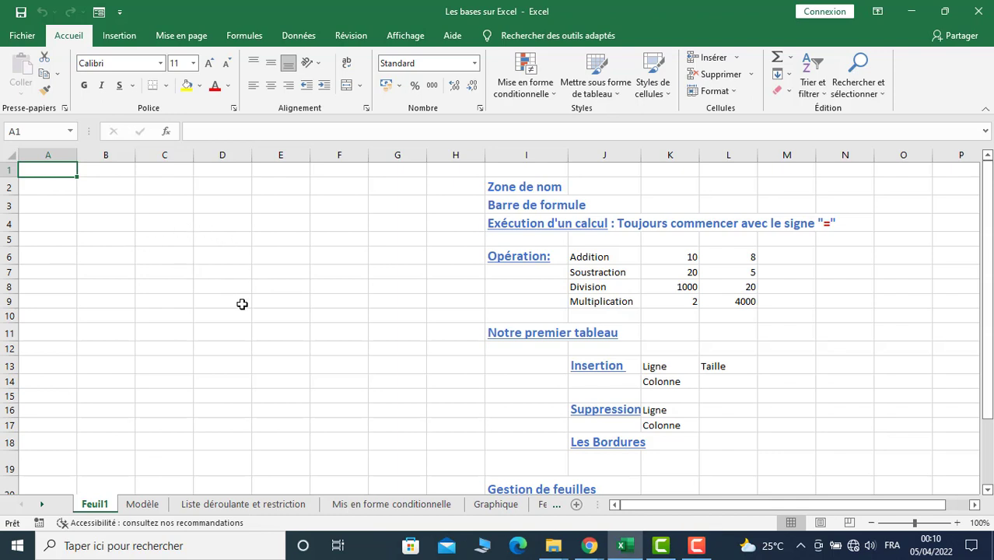
Select cells A2, B3, C5, D8, D11 and F11 in turn
{"action": "left_click", "coordinate": [51, 189]}
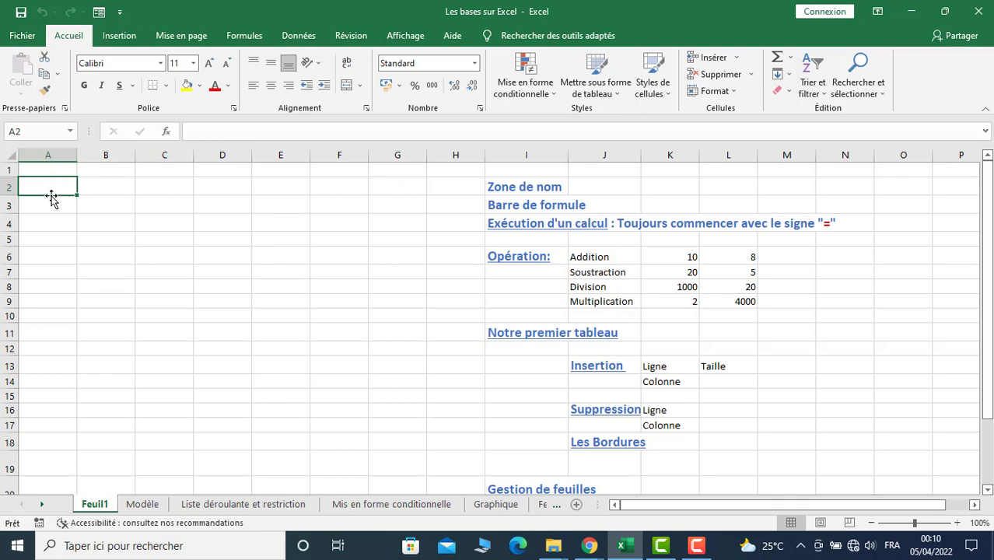
{"action": "left_click", "coordinate": [113, 204]}
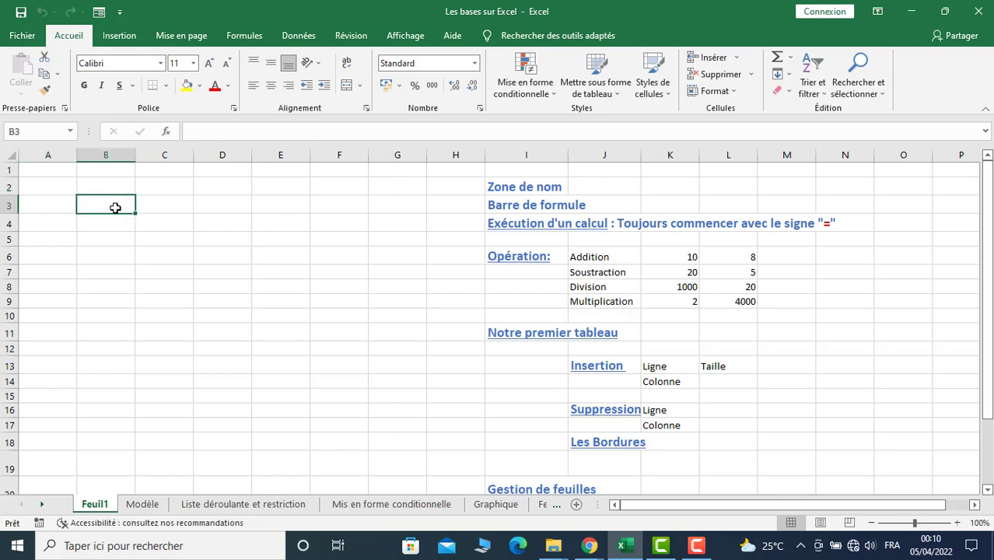
{"action": "left_click", "coordinate": [172, 242]}
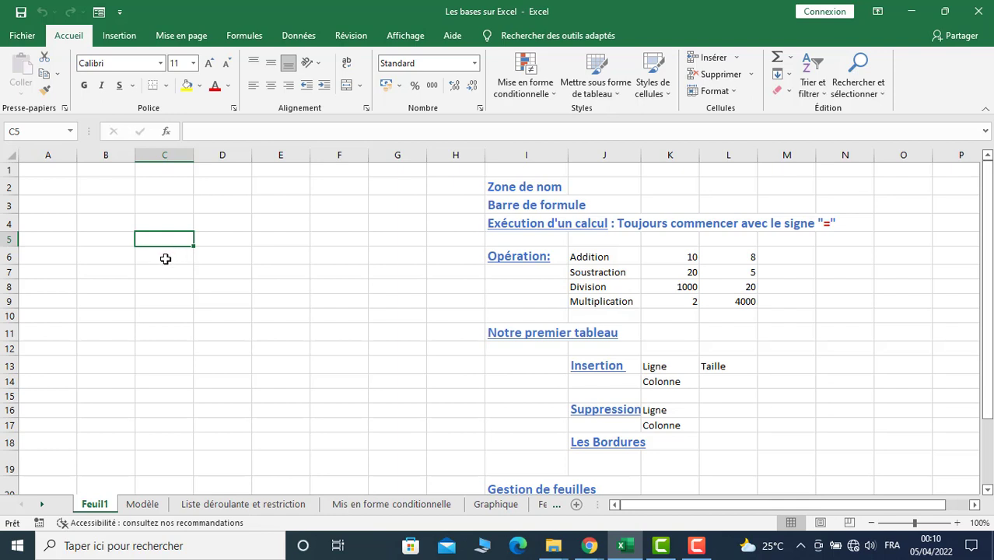
{"action": "left_click", "coordinate": [235, 285]}
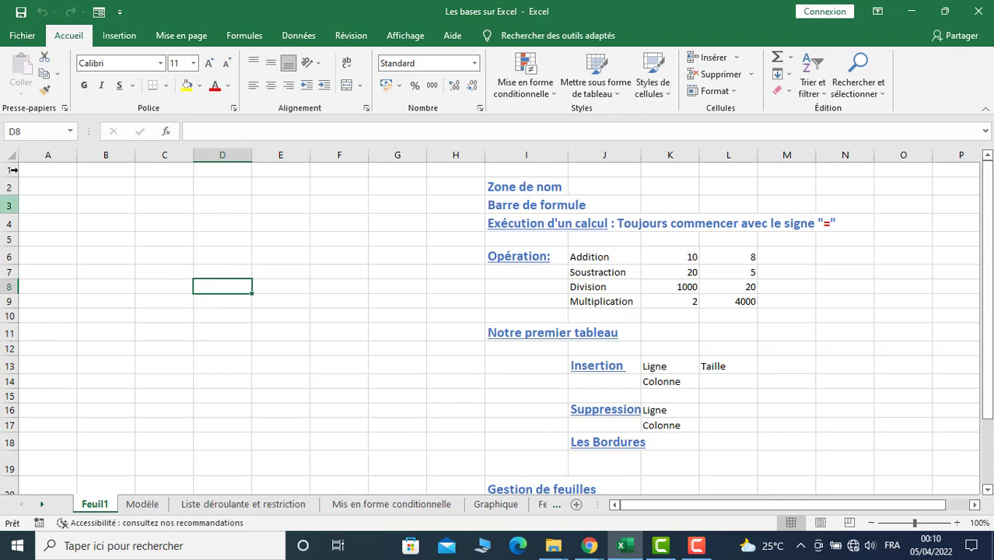
{"action": "left_click", "coordinate": [217, 329]}
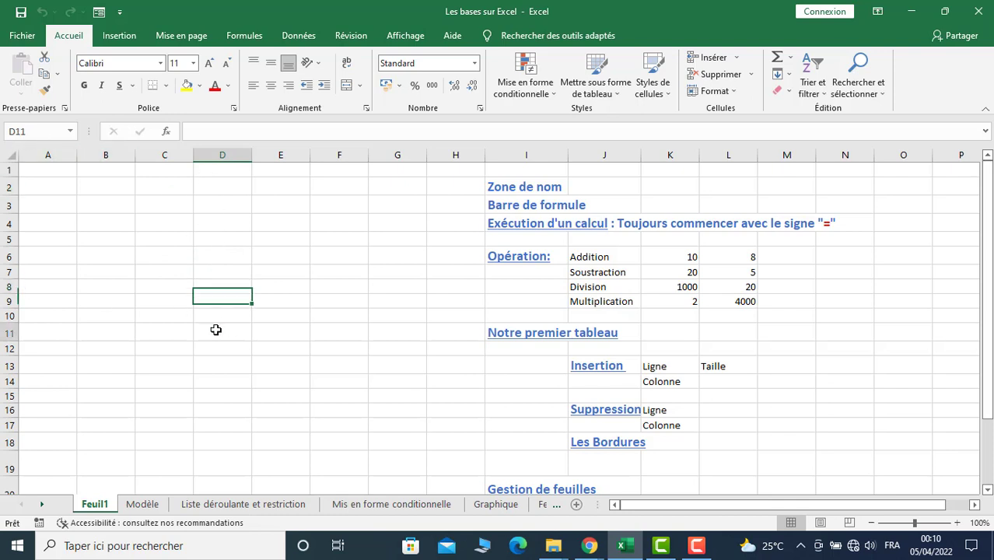
{"action": "left_click", "coordinate": [351, 333]}
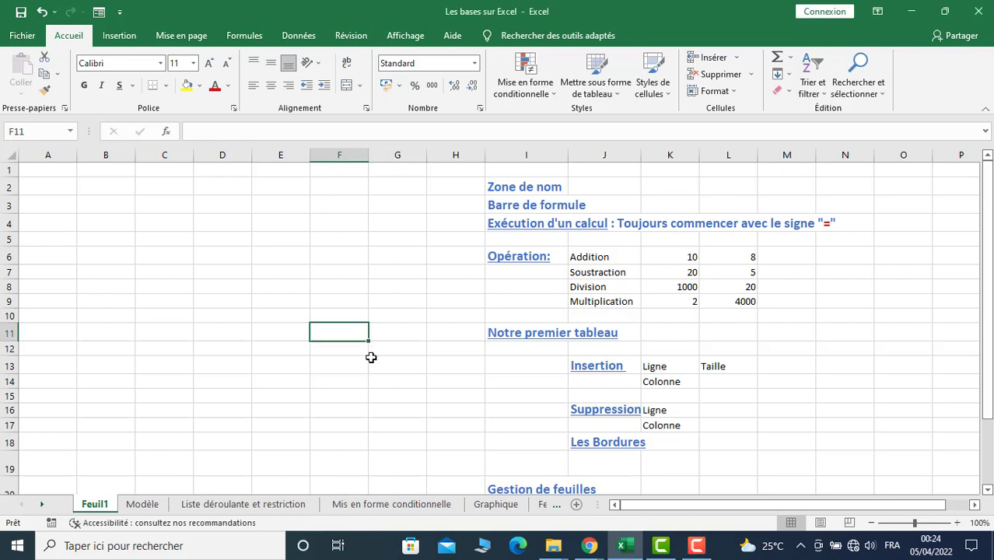
Enter 10 in D11, 20 in E11 and =10+20 in F11
{"action": "left_click", "coordinate": [205, 334]}
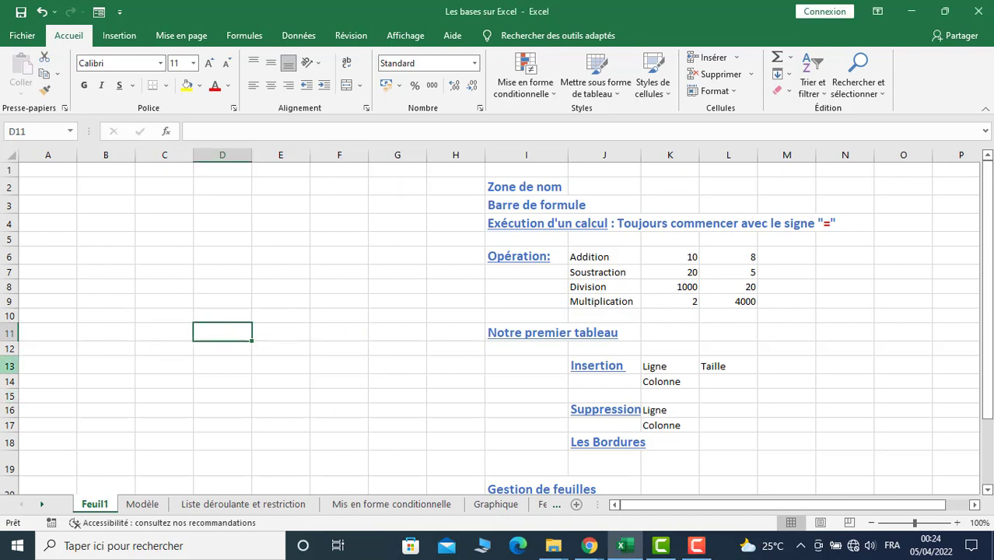
{"action": "type", "text": "10"}
{"action": "left_click", "coordinate": [280, 333]}
{"action": "type", "text": "2"}
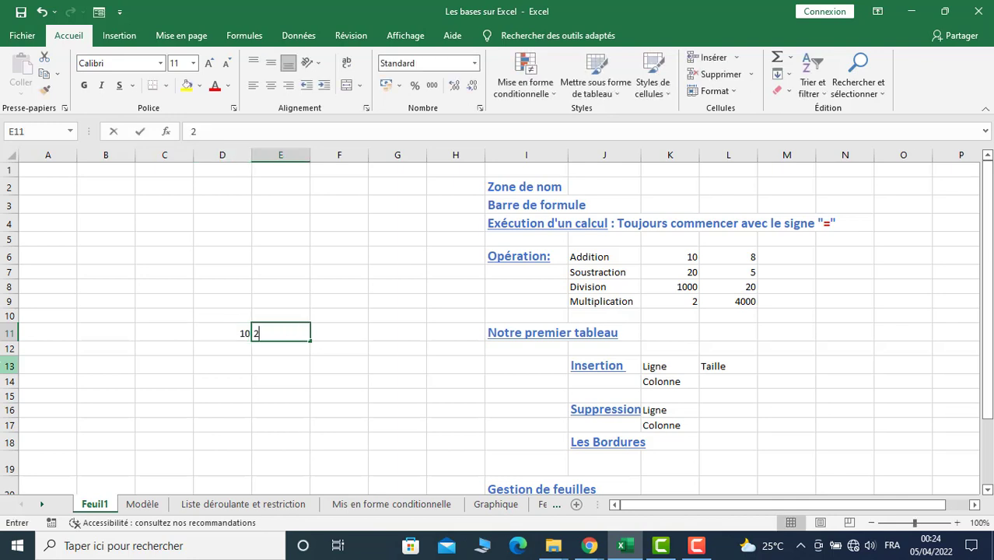
{"action": "type", "text": "0"}
{"action": "key", "text": "Tab"}
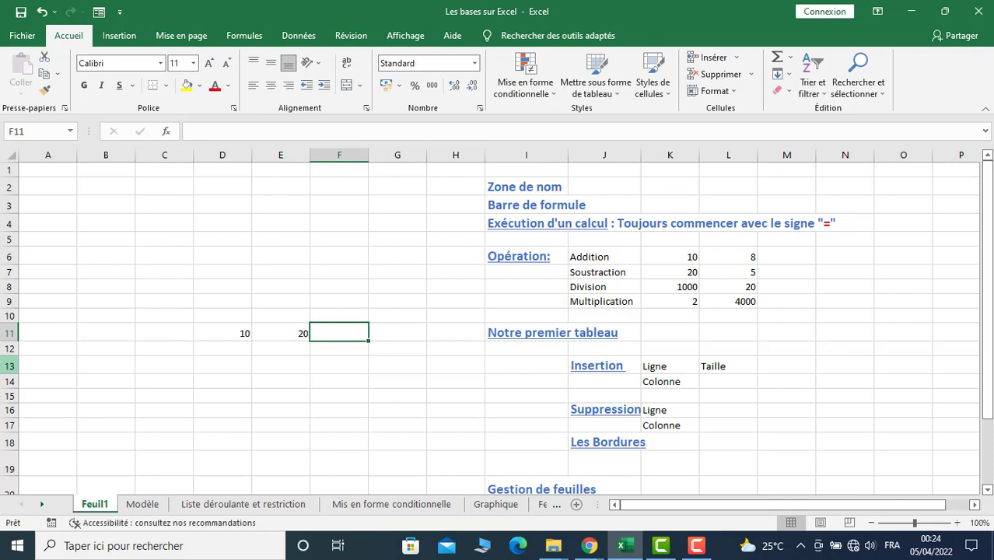
{"action": "type", "text": "="}
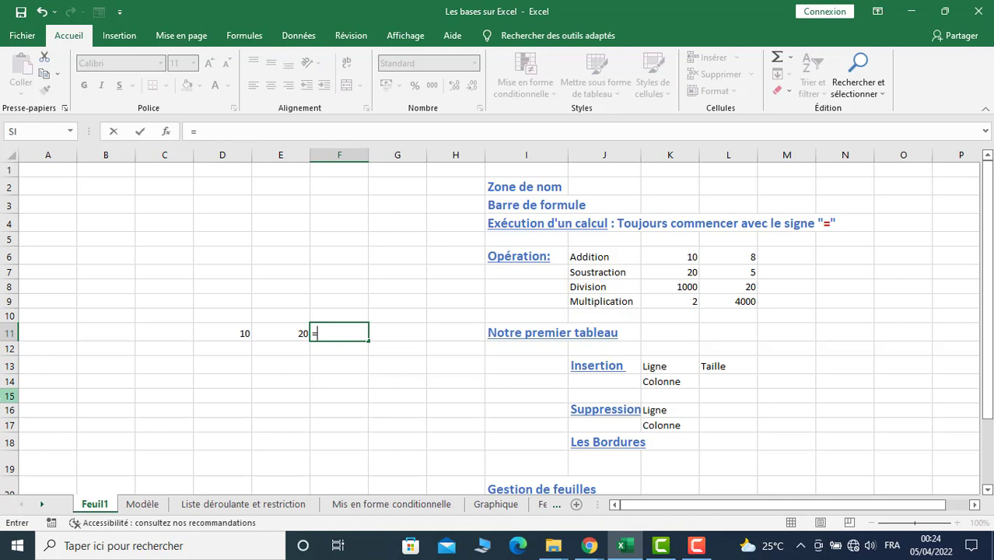
{"action": "type", "text": "10+20"}
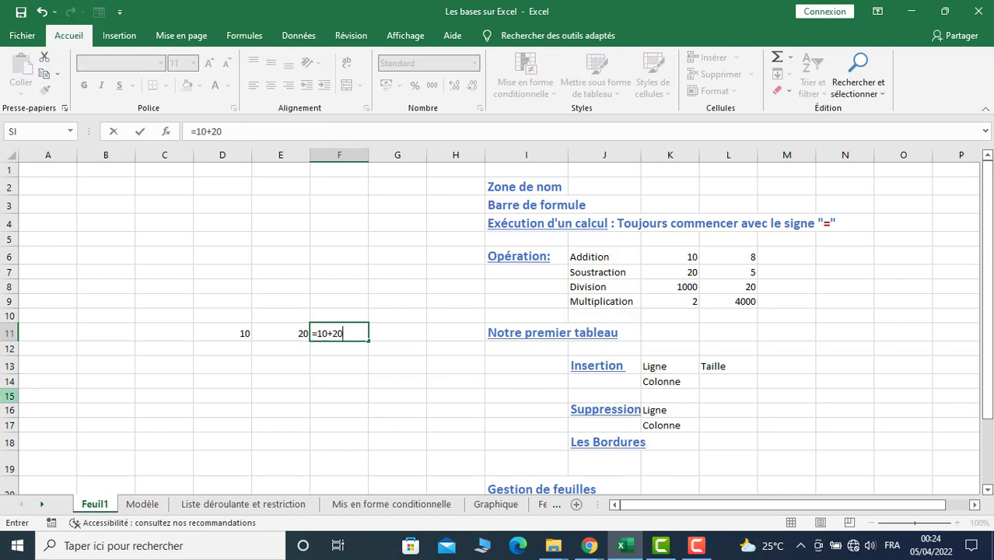
{"action": "key", "text": "Return"}
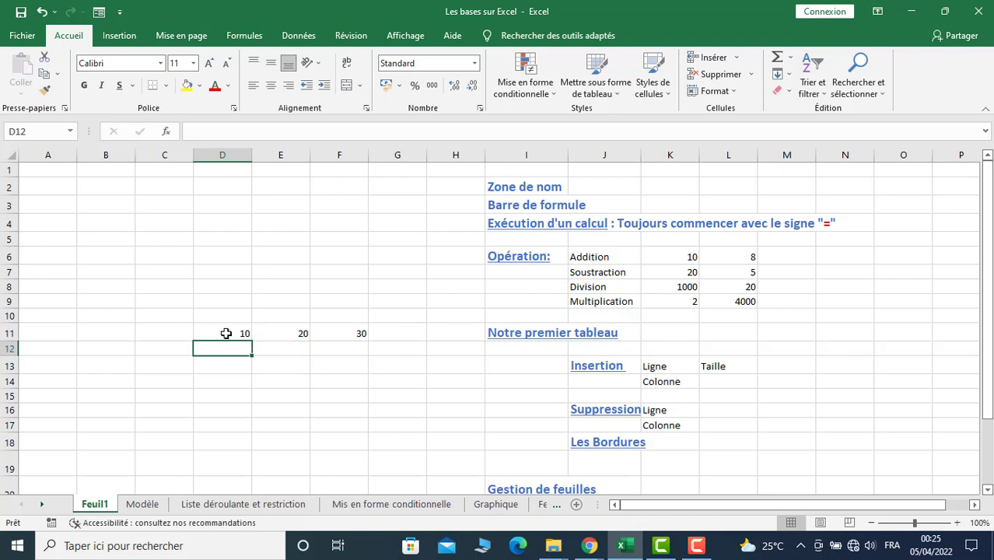
Change D11 to 7, then start a new formula in F11 with =
{"action": "left_click", "coordinate": [226, 333]}
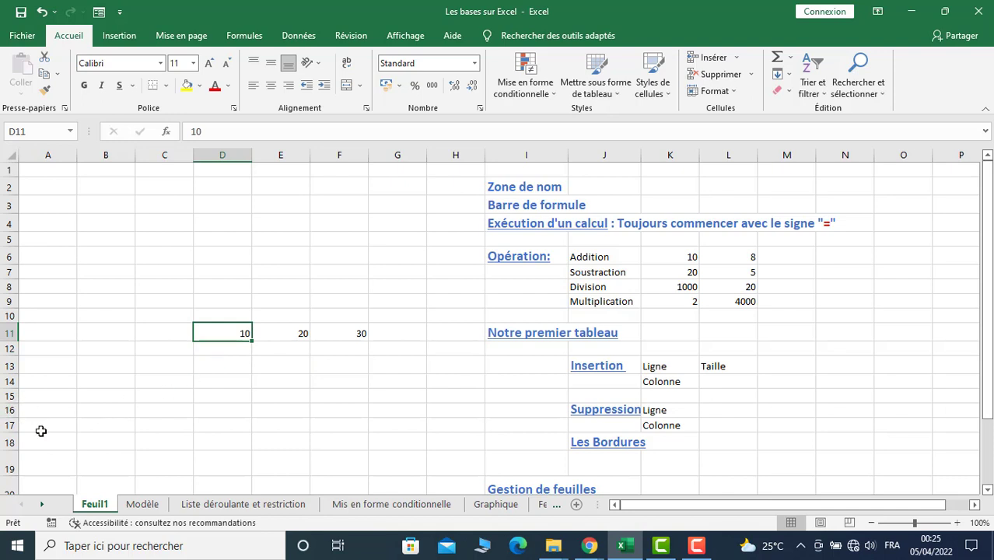
{"action": "type", "text": "7"}
{"action": "key", "text": "Return"}
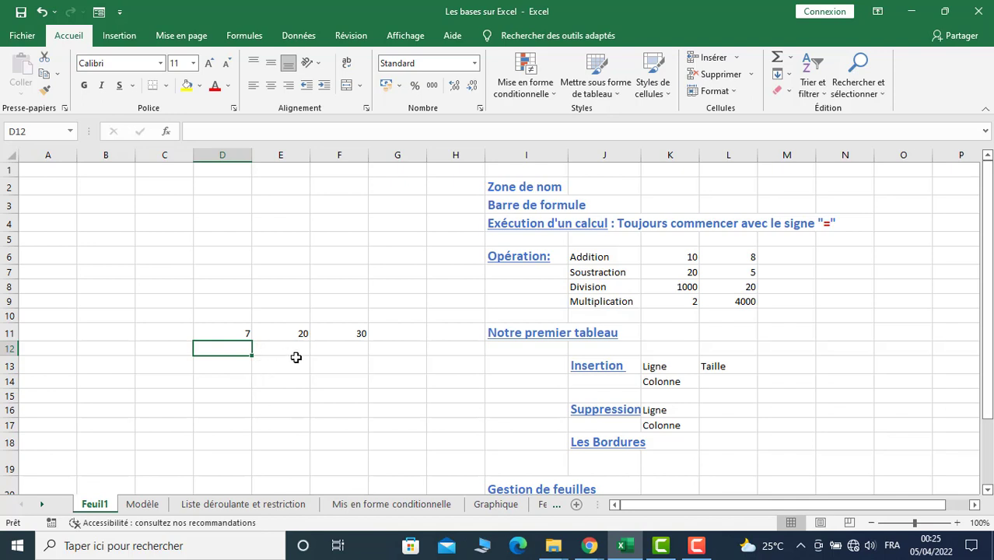
{"action": "left_click", "coordinate": [348, 335]}
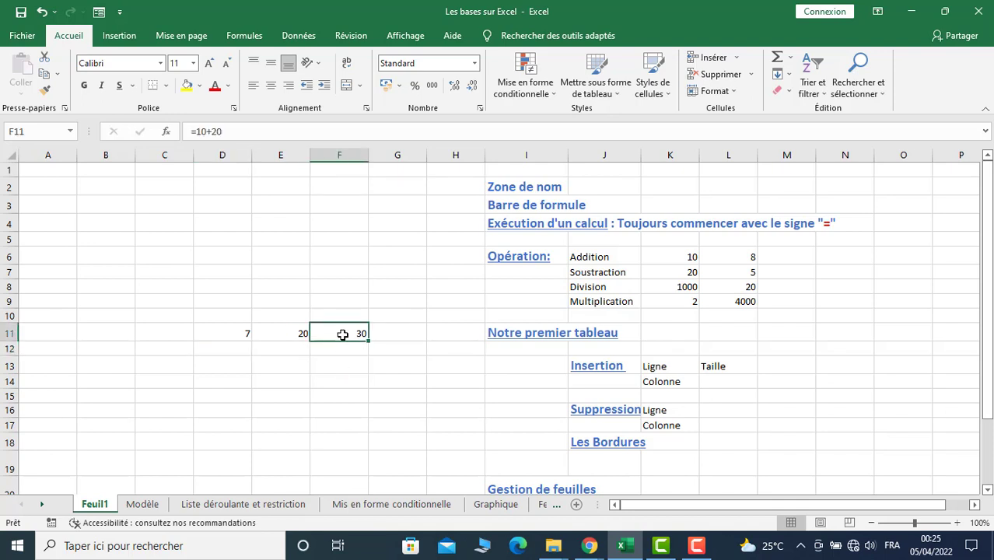
{"action": "type", "text": "="}
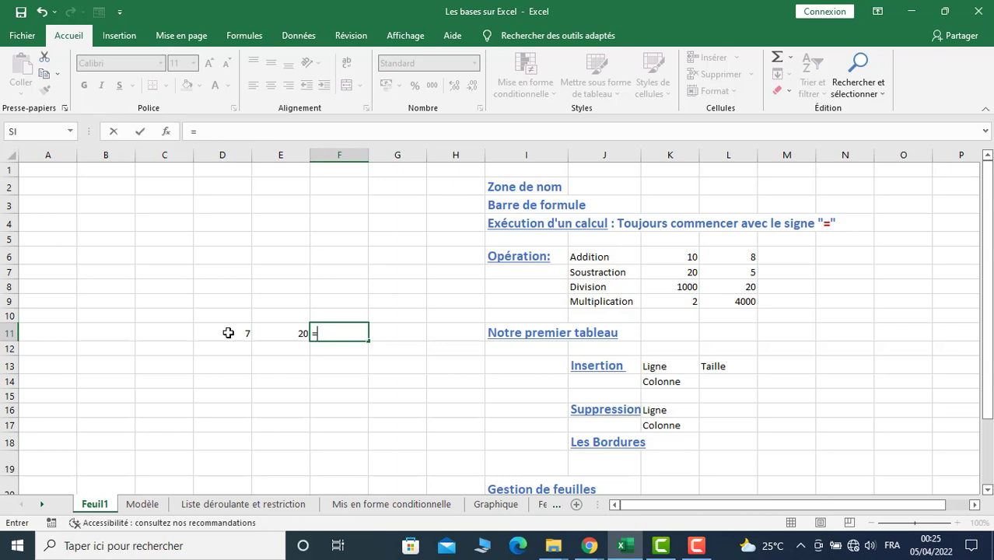
Complete F11 as =D11+E11 by clicking the two cells, giving 27
{"action": "left_click", "coordinate": [228, 333]}
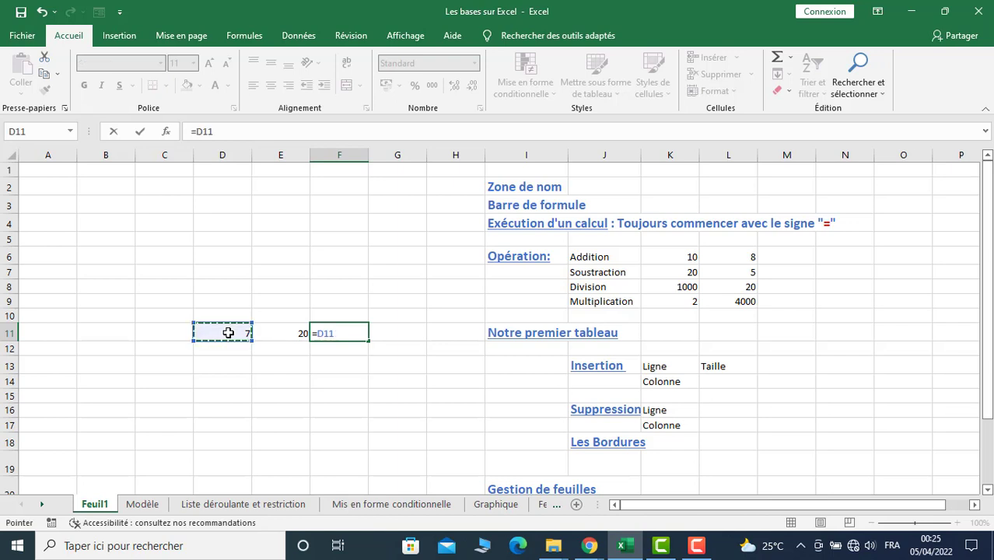
{"action": "type", "text": "+"}
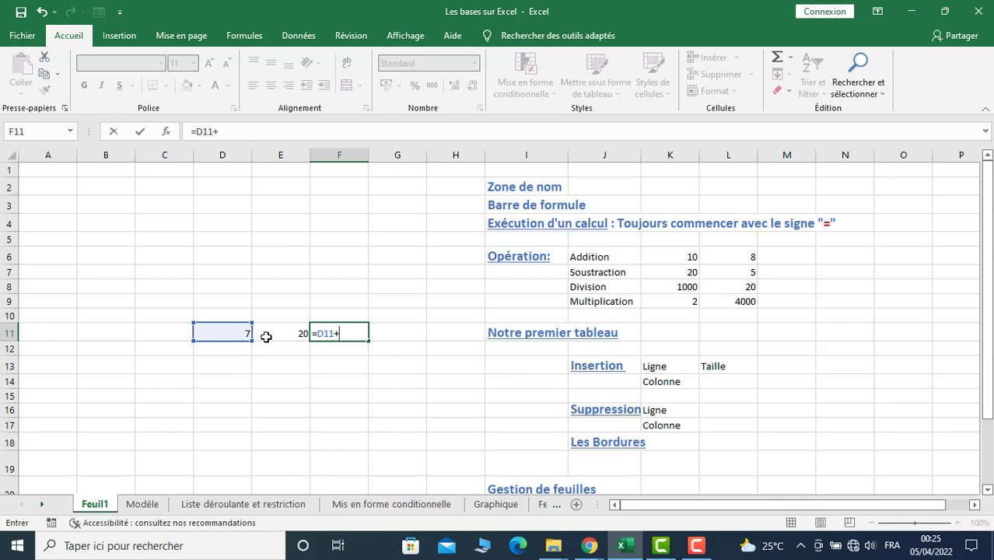
{"action": "left_click", "coordinate": [280, 332]}
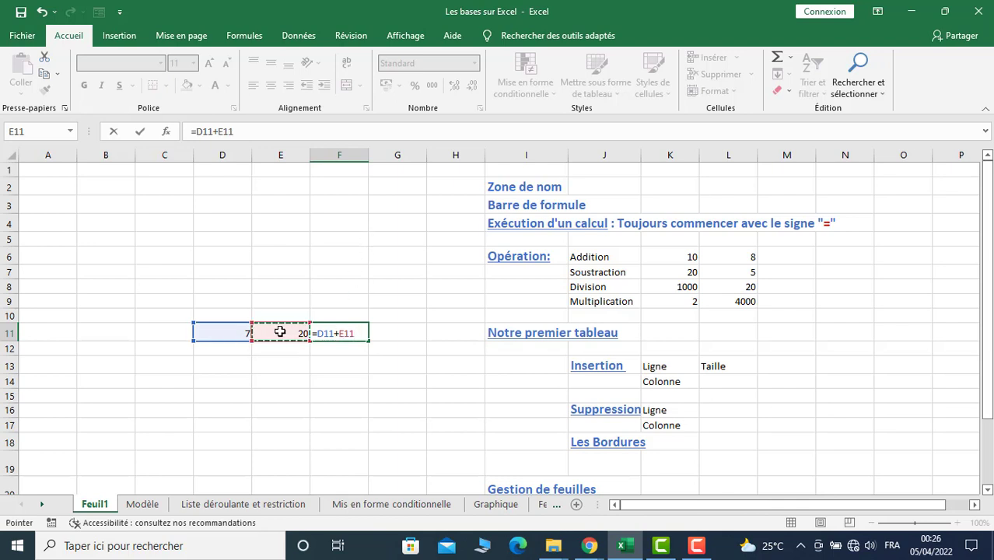
{"action": "key", "text": "Return"}
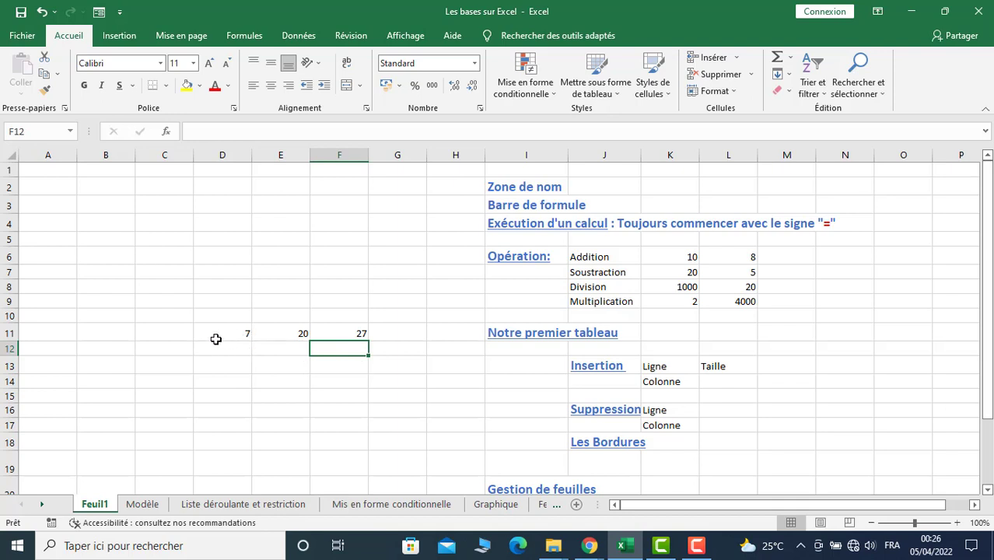
Change E11 to 40 and check that F11's formula now totals 47
{"action": "left_click", "coordinate": [278, 334]}
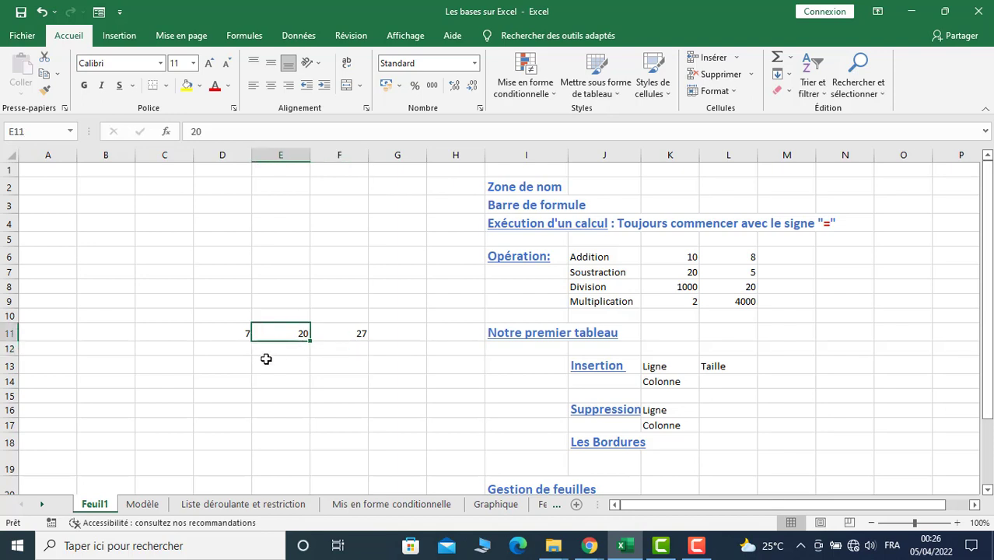
{"action": "type", "text": "4"}
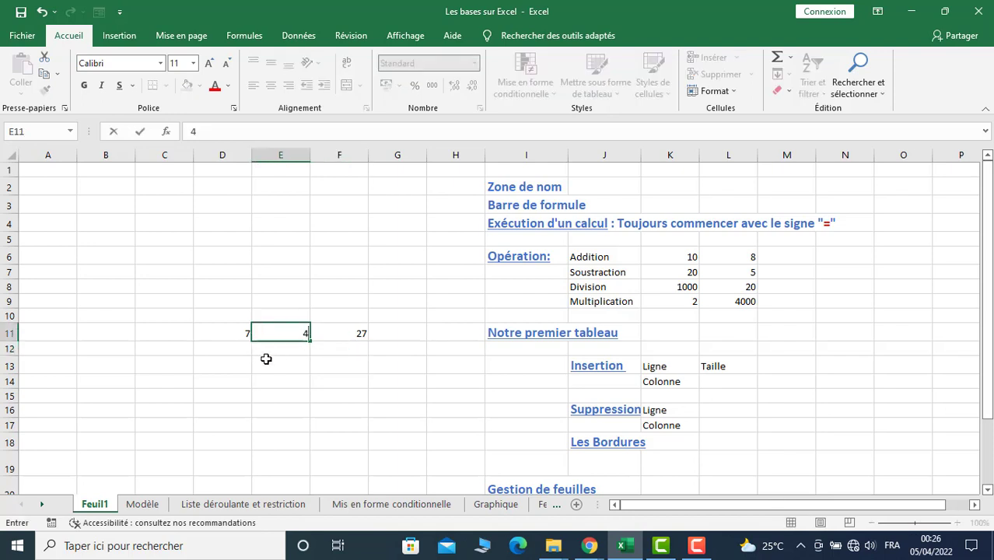
{"action": "key", "text": "Return"}
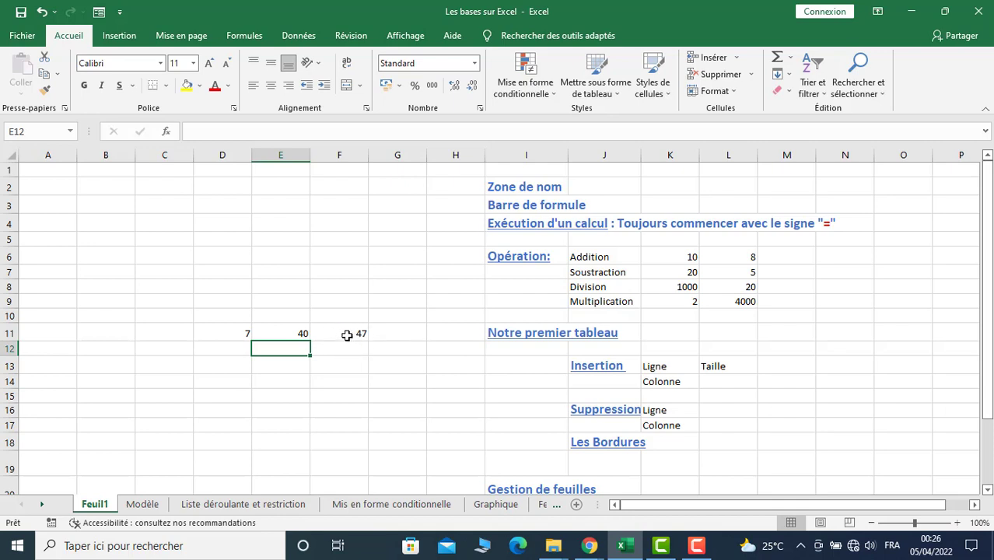
{"action": "left_click", "coordinate": [347, 334]}
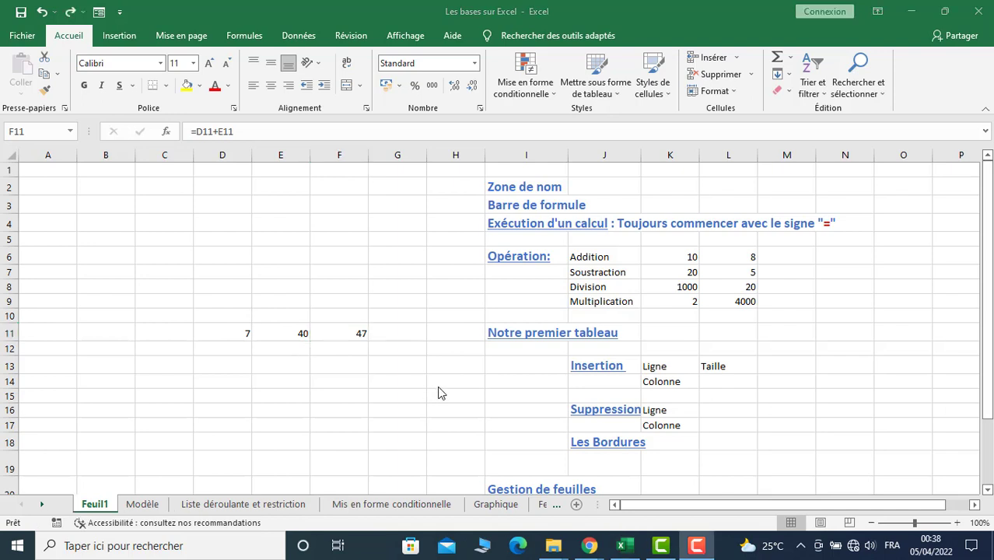
{"action": "left_click", "coordinate": [776, 258]}
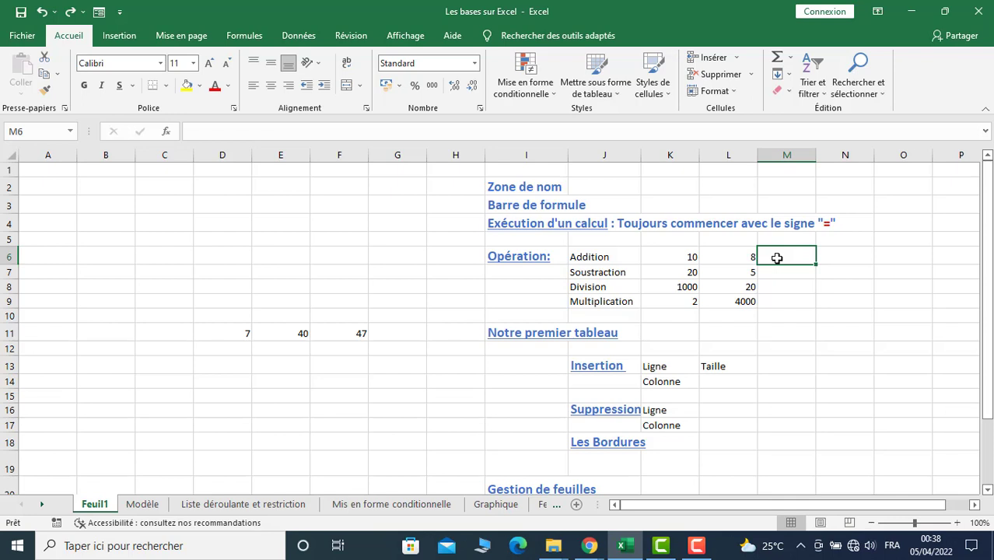
Enter =K6+L6 in M6 to get the sum 18
{"action": "type", "text": "+"}
{"action": "key", "text": "BackSpace"}
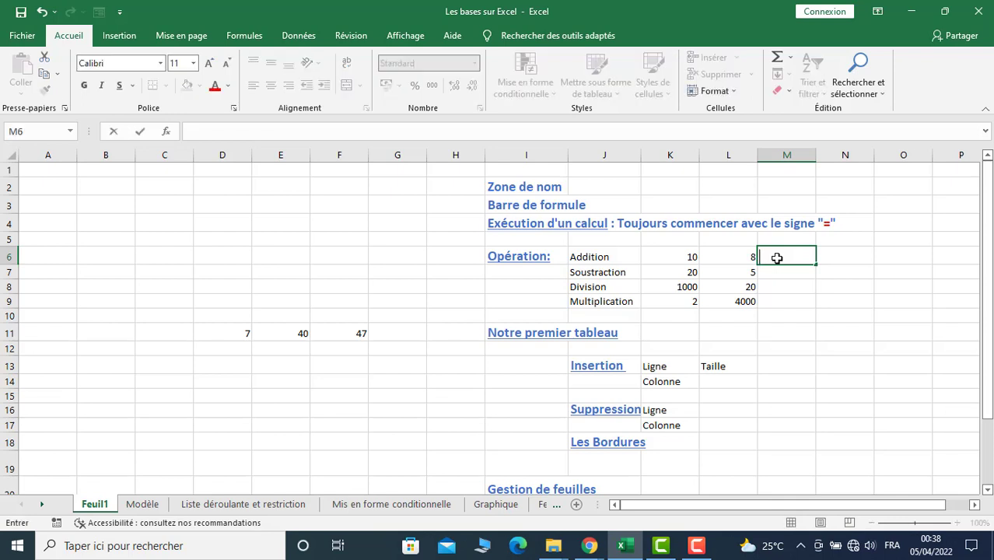
{"action": "type", "text": "="}
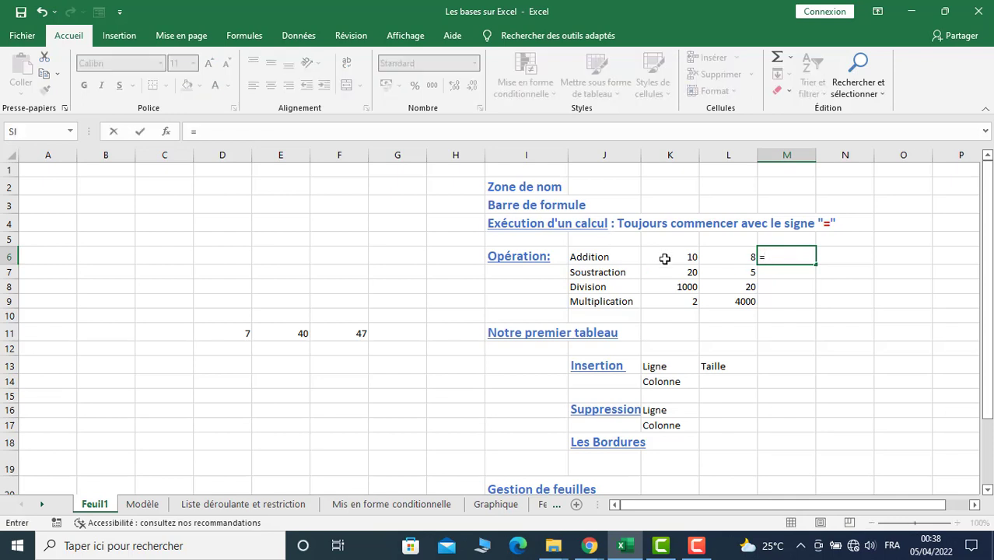
{"action": "left_click", "coordinate": [665, 259]}
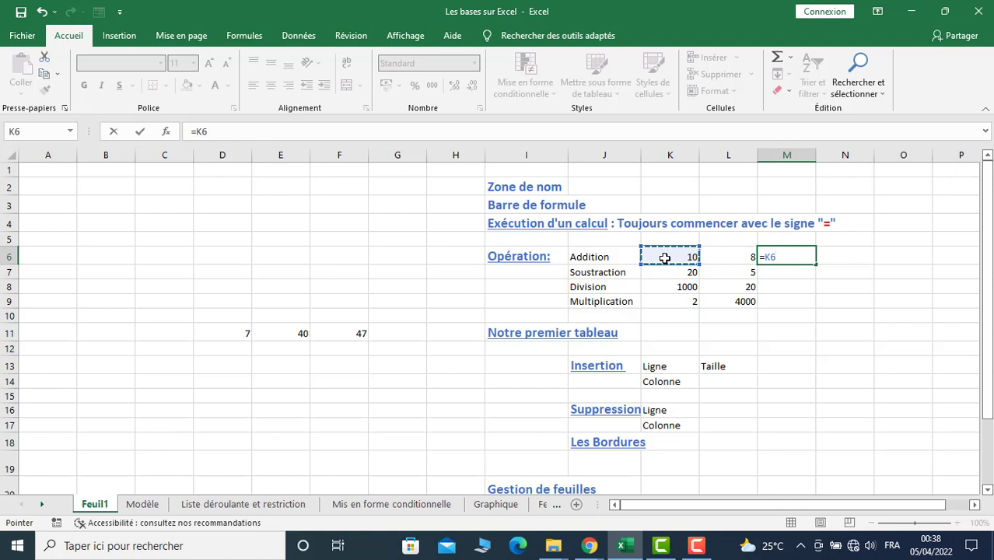
{"action": "type", "text": "+"}
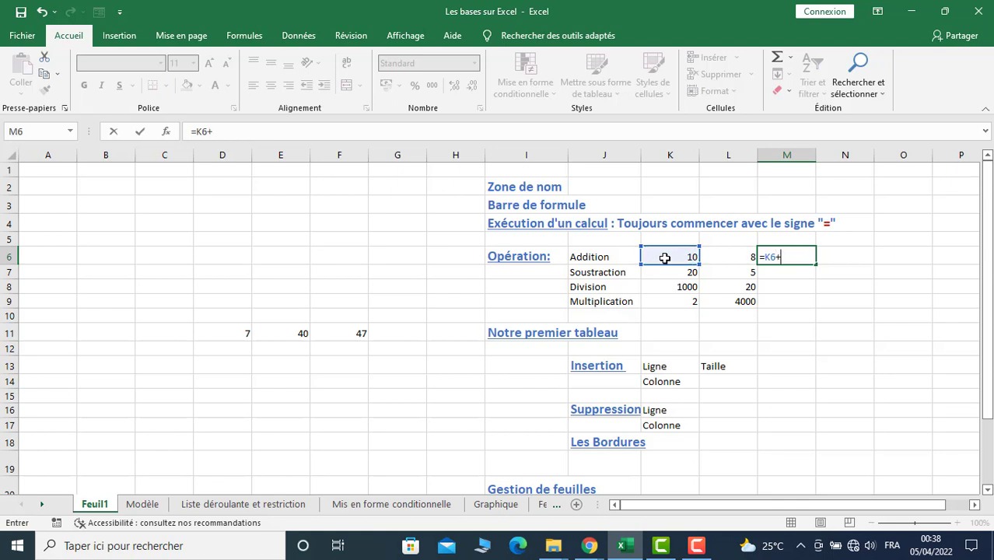
{"action": "left_click", "coordinate": [736, 259]}
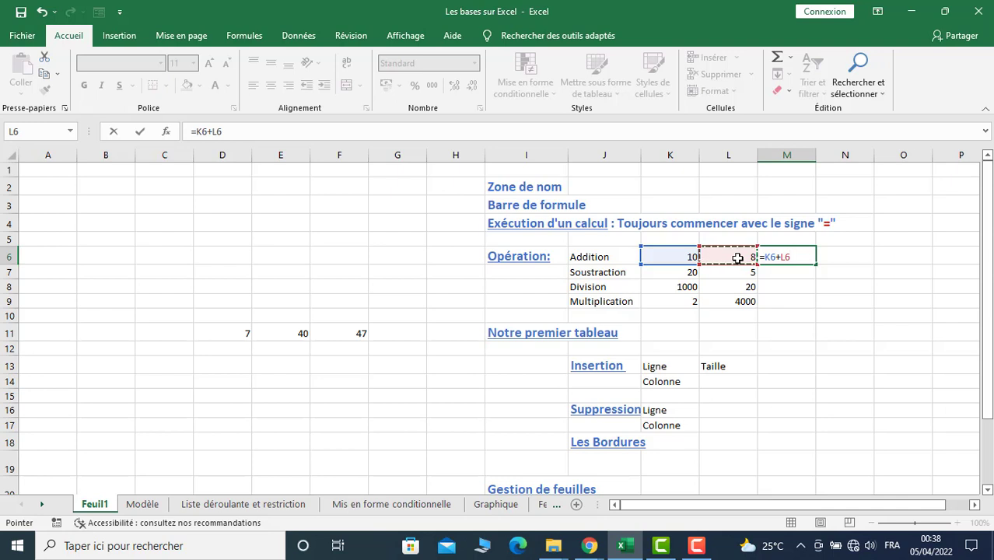
{"action": "key", "text": "Return"}
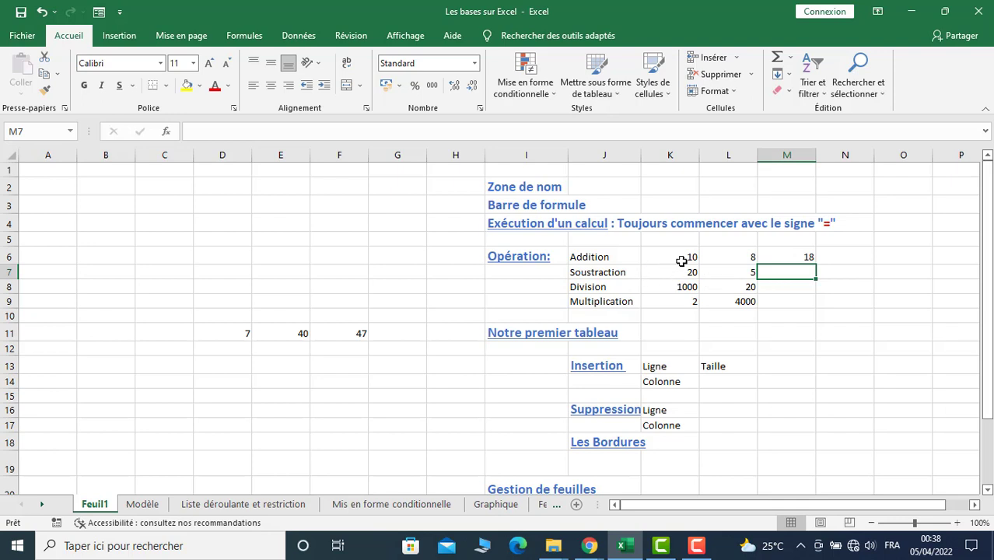
Enter =K7-L7 in M7 to get the difference 15
{"action": "type", "text": "="}
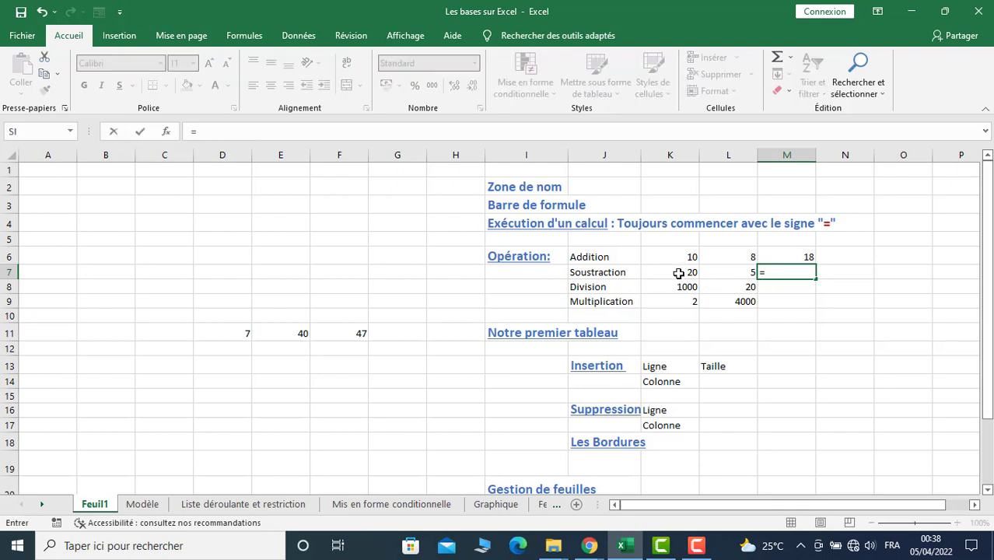
{"action": "left_click", "coordinate": [680, 274]}
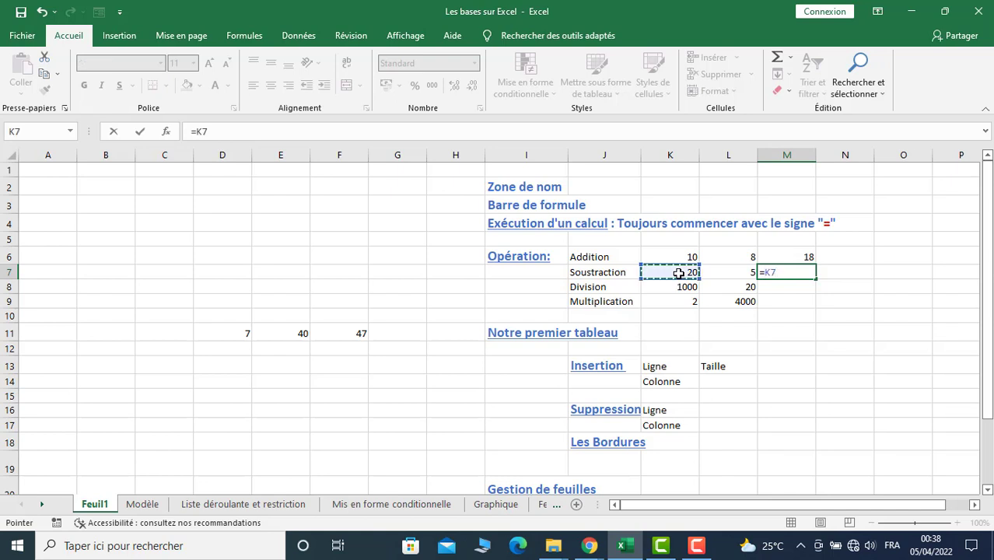
{"action": "type", "text": "-"}
{"action": "left_click", "coordinate": [725, 272]}
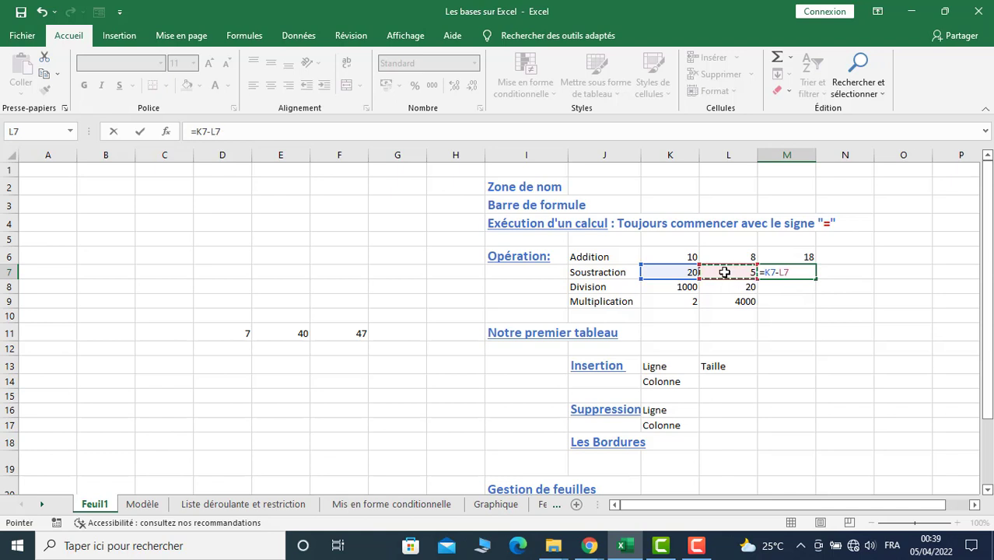
{"action": "key", "text": "Return"}
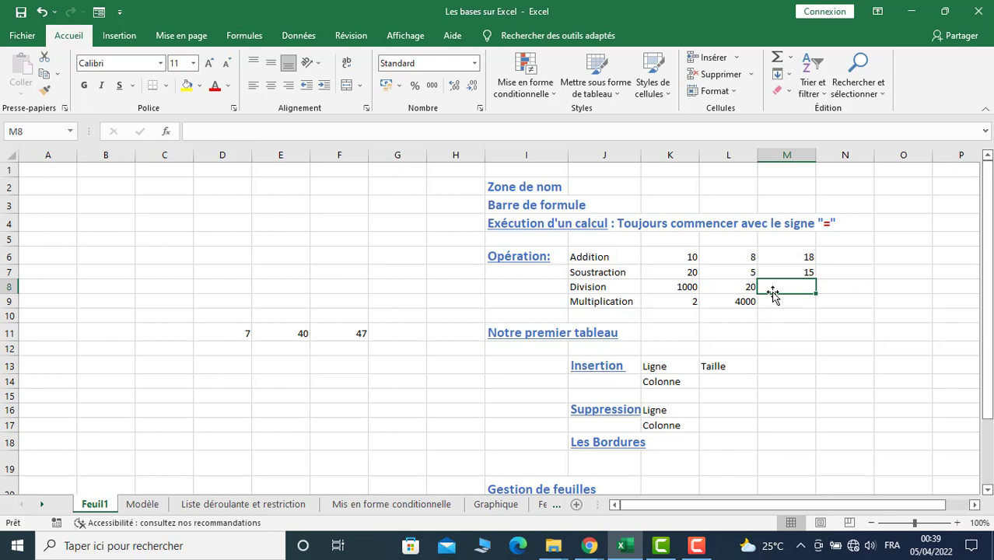
Enter =K8/L8 in M8 so it shows 50
{"action": "type", "text": "="}
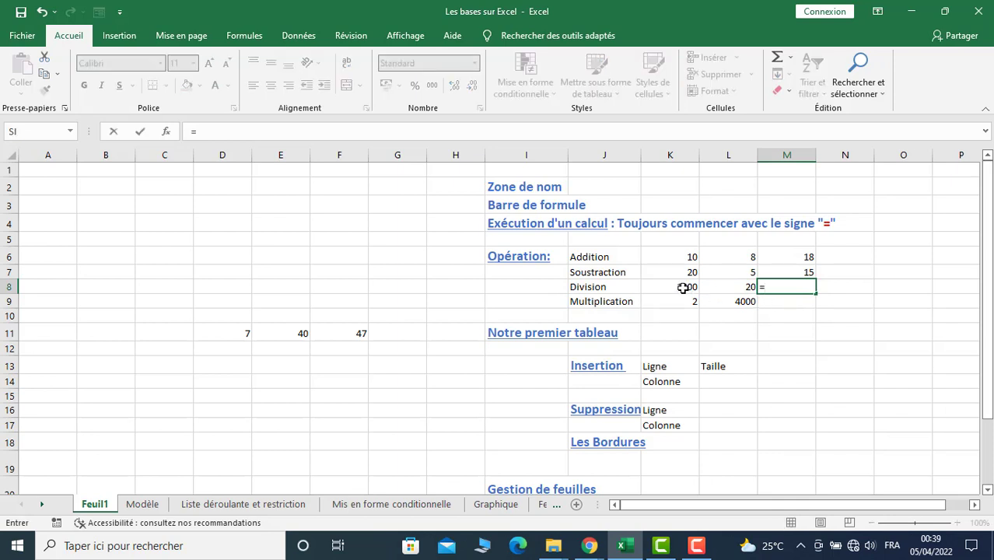
{"action": "left_click", "coordinate": [683, 289]}
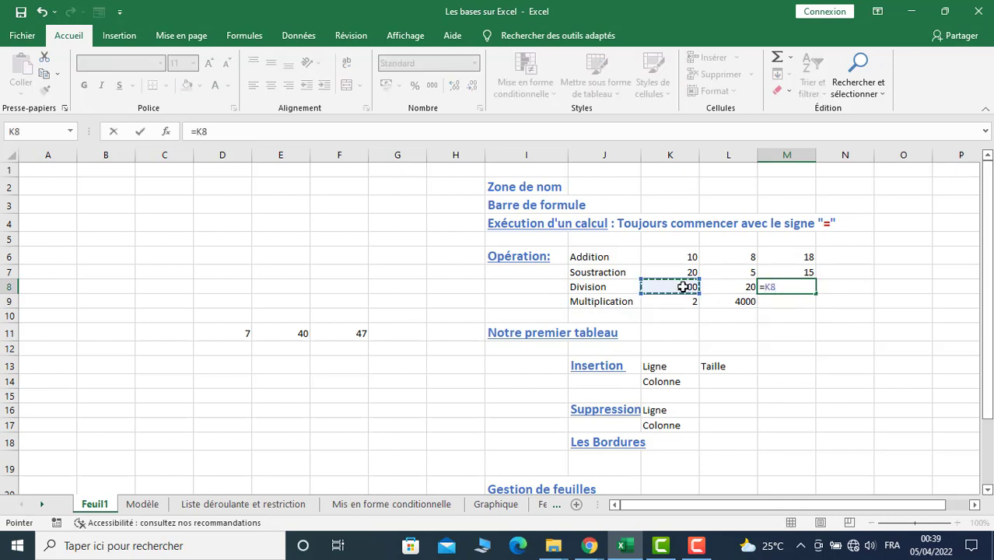
{"action": "type", "text": "/"}
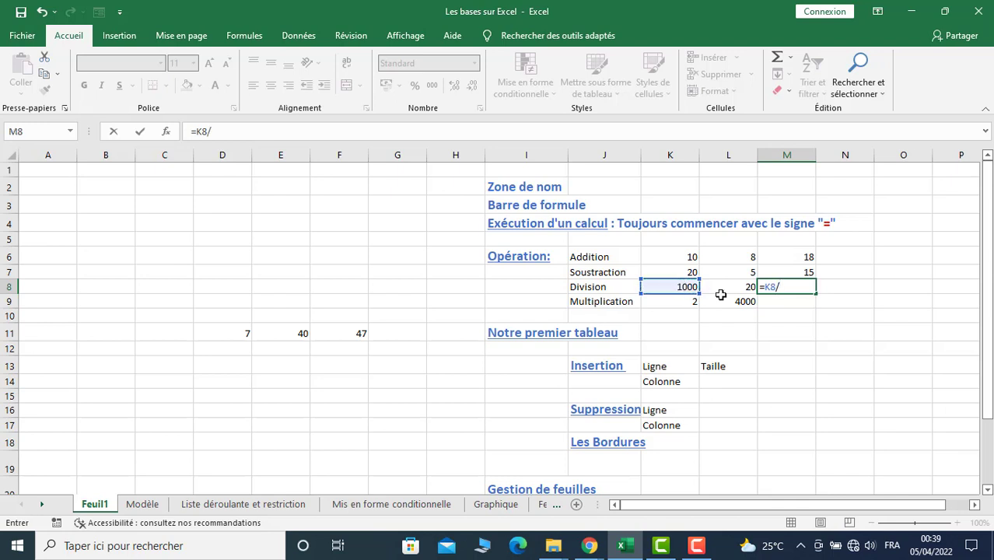
{"action": "left_click", "coordinate": [739, 287]}
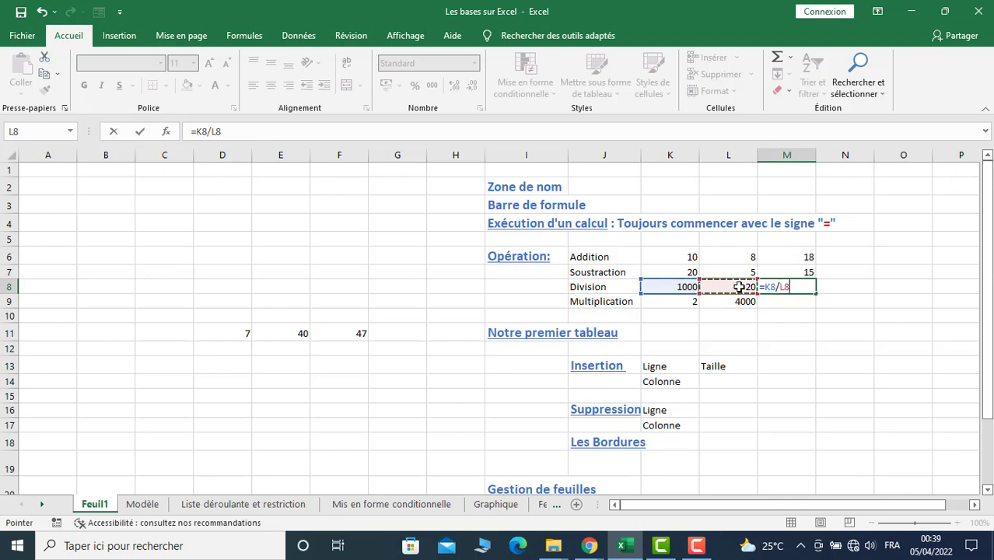
{"action": "key", "text": "Return"}
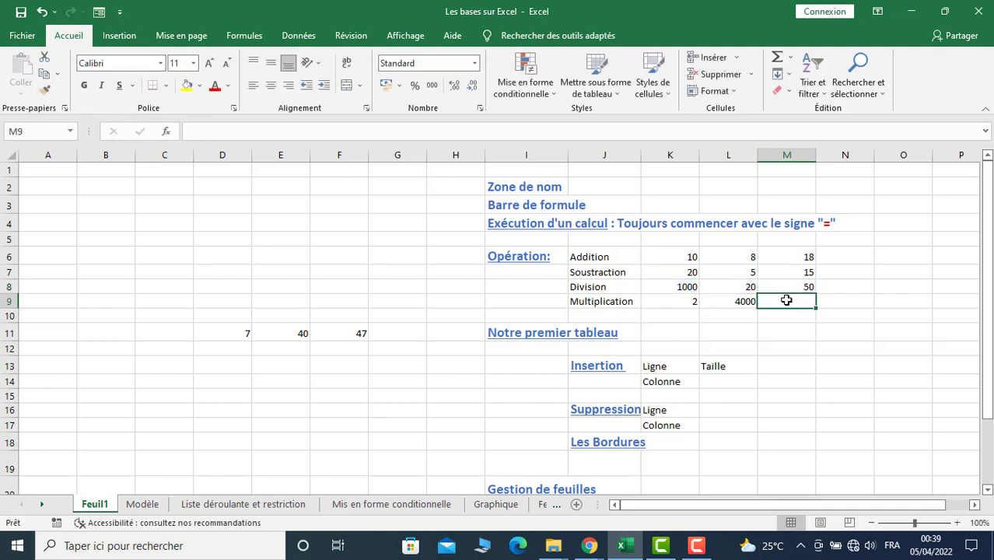
Enter =K9*L9 in M9 so it shows 8000
{"action": "type", "text": "="}
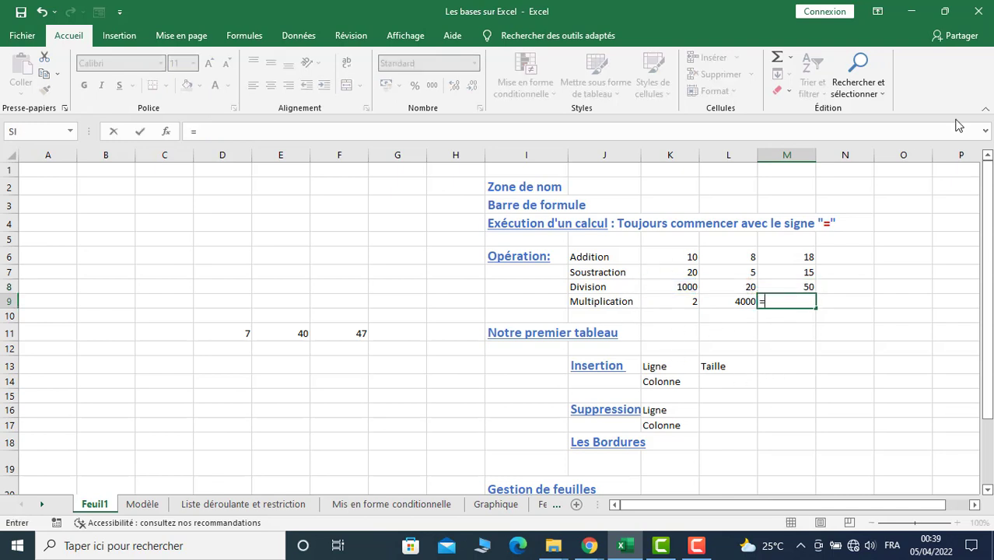
{"action": "left_click", "coordinate": [679, 303]}
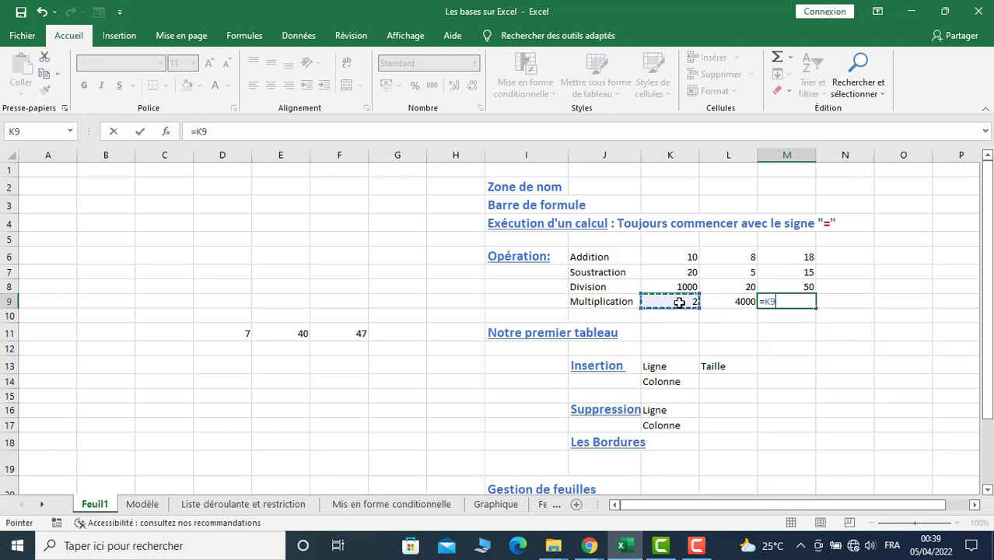
{"action": "type", "text": "*"}
{"action": "left_click", "coordinate": [740, 303]}
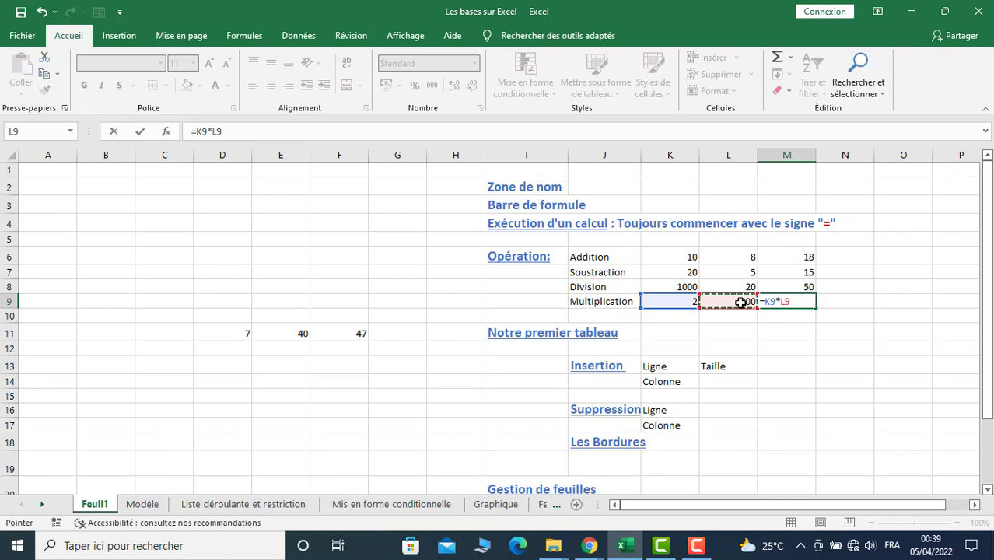
{"action": "key", "text": "Return"}
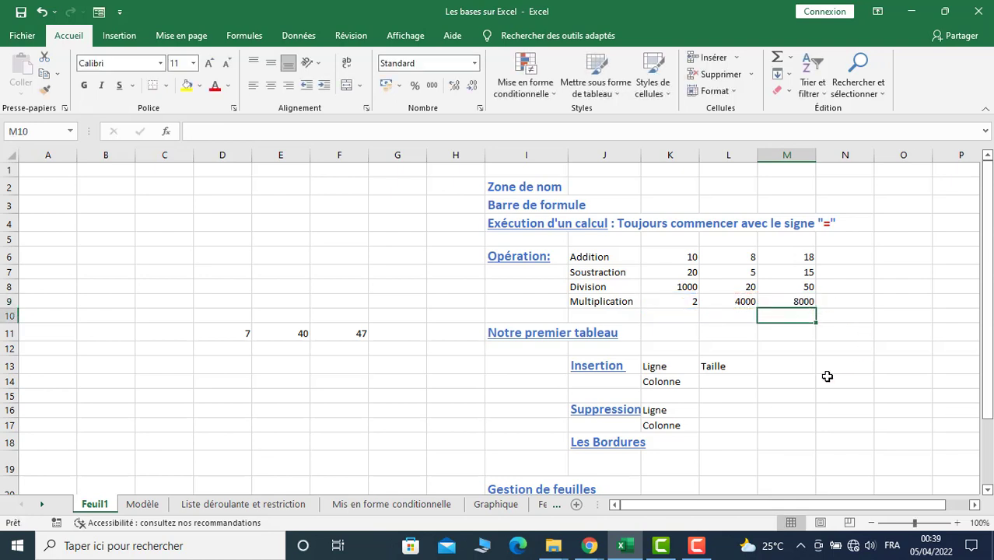
Select D11:F14 and delete the values 7, 40 and 47
{"action": "left_click", "coordinate": [792, 363]}
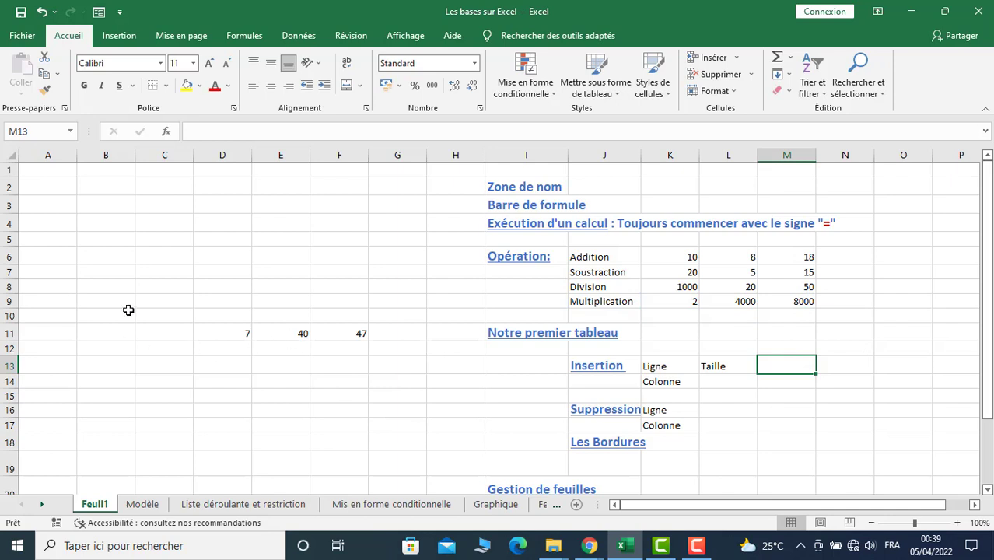
{"action": "left_click_drag", "start_coordinate": [231, 337], "coordinate": [339, 378]}
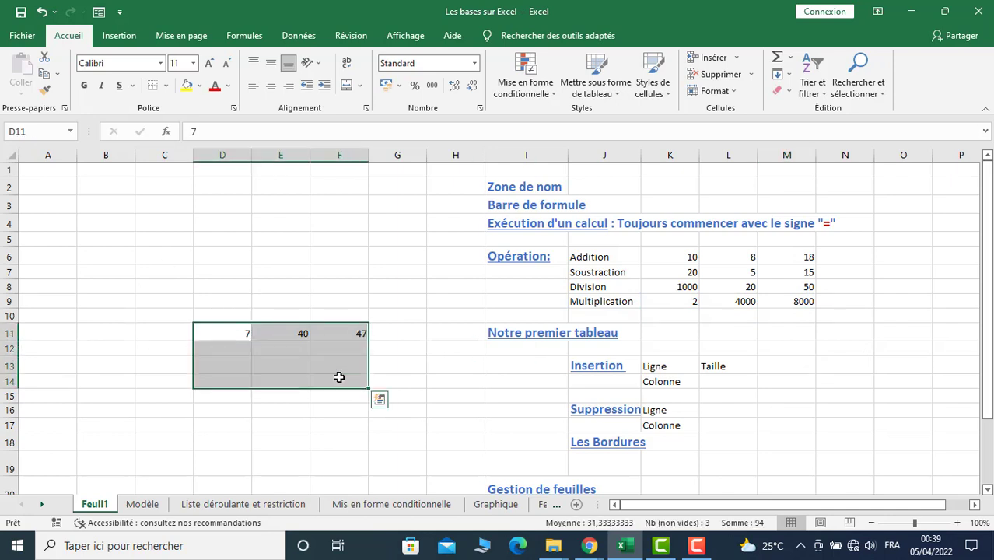
{"action": "key", "text": "Delete"}
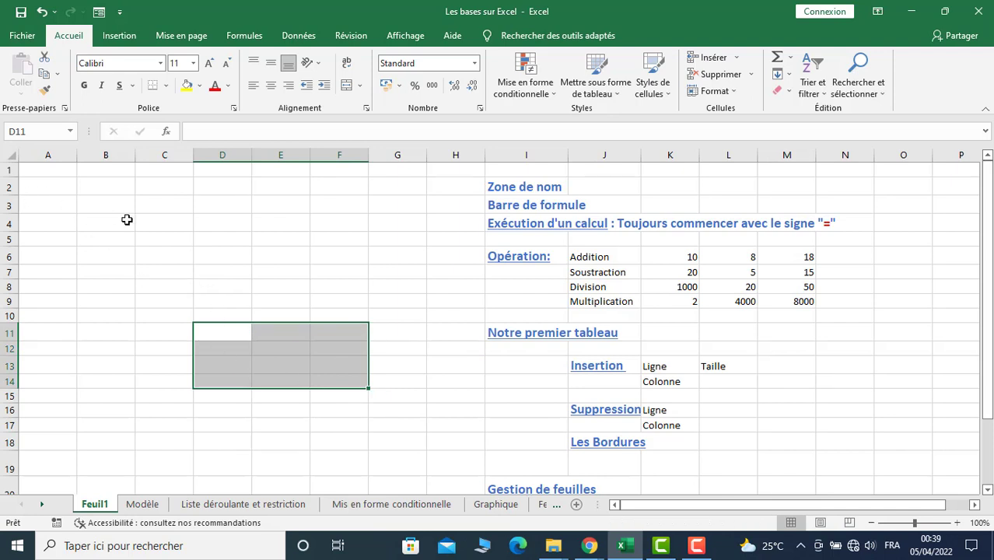
Enter the title 'Course de la semaine' in A2
{"action": "left_click", "coordinate": [52, 189]}
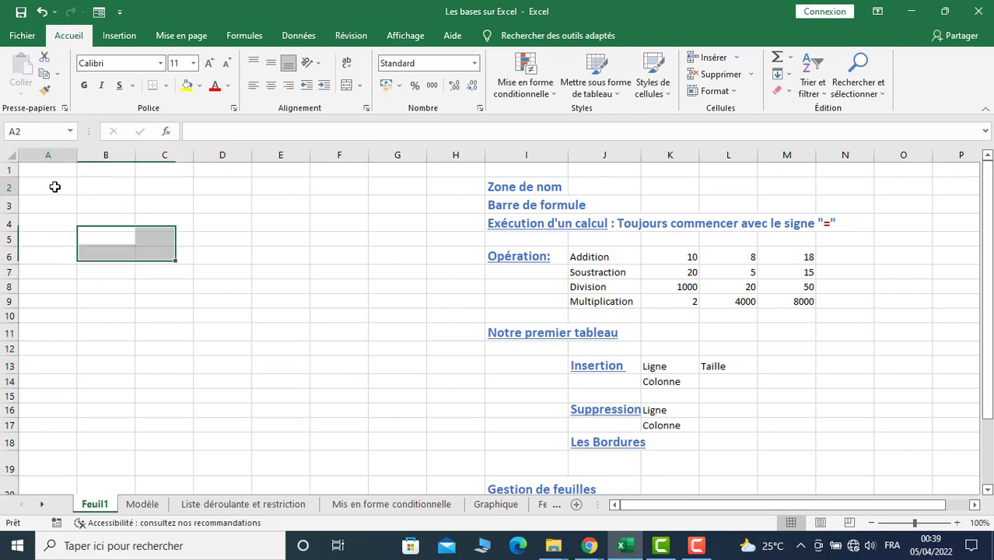
{"action": "type", "text": "C"}
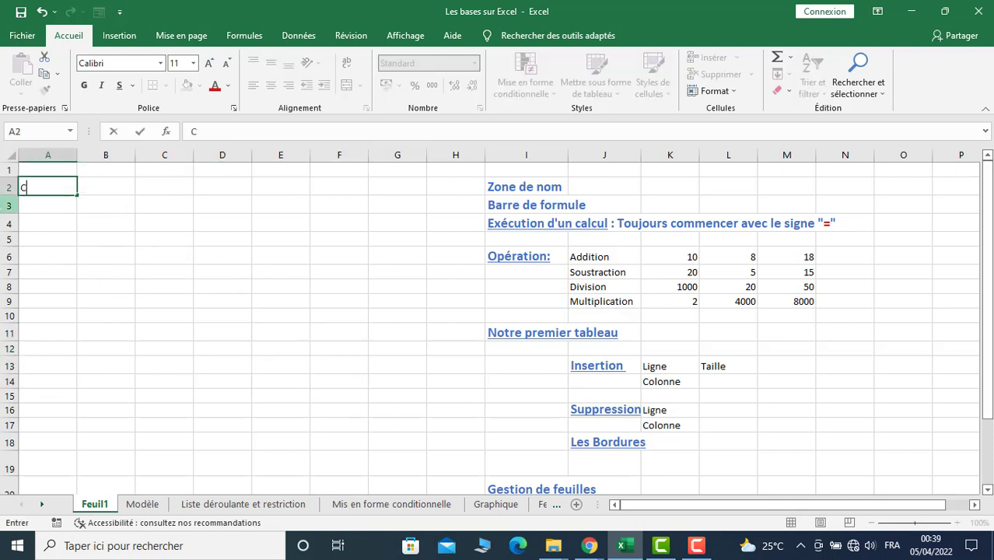
{"action": "type", "text": "ours"}
{"action": "type", "text": "e "}
{"action": "type", "text": "de la"}
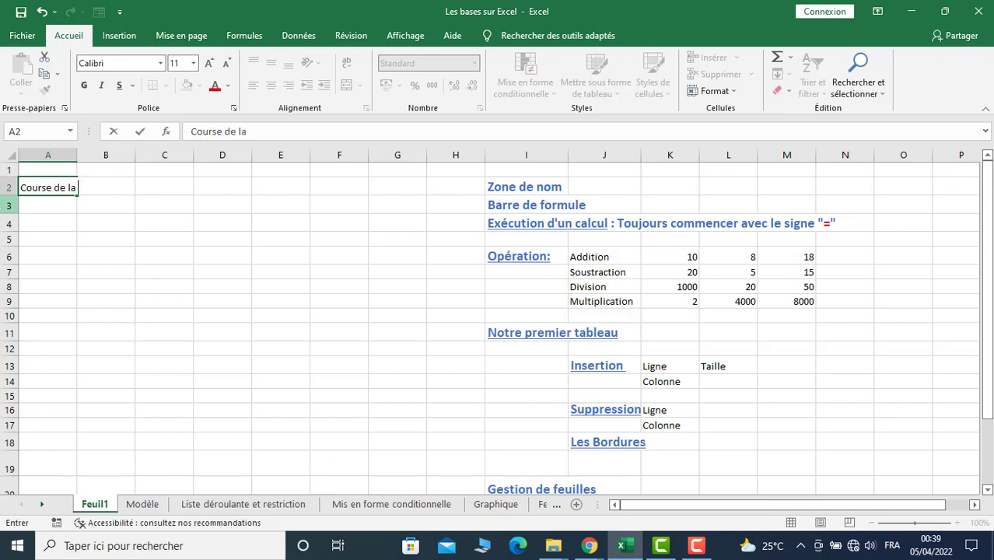
{"action": "type", "text": " semaine"}
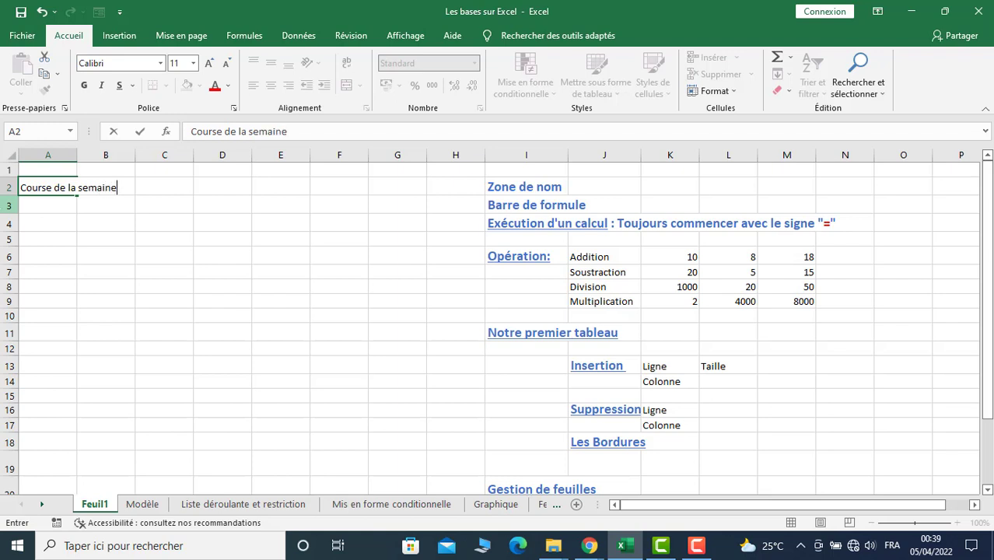
{"action": "left_click", "coordinate": [109, 274]}
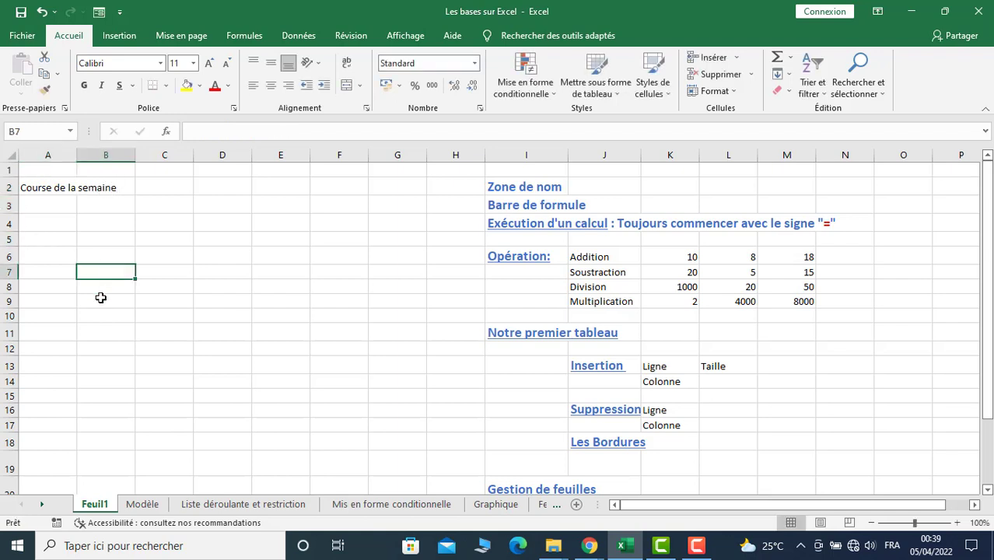
Enter headers Désignation, Prix d'achat and Prix Total in A3, B3 and C3
{"action": "left_click", "coordinate": [42, 208]}
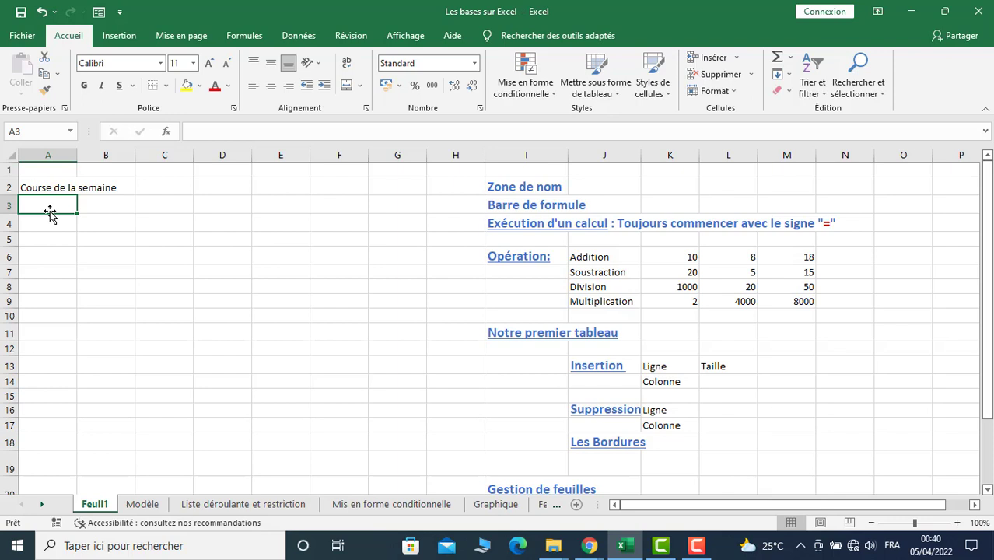
{"action": "type", "text": "Jo"}
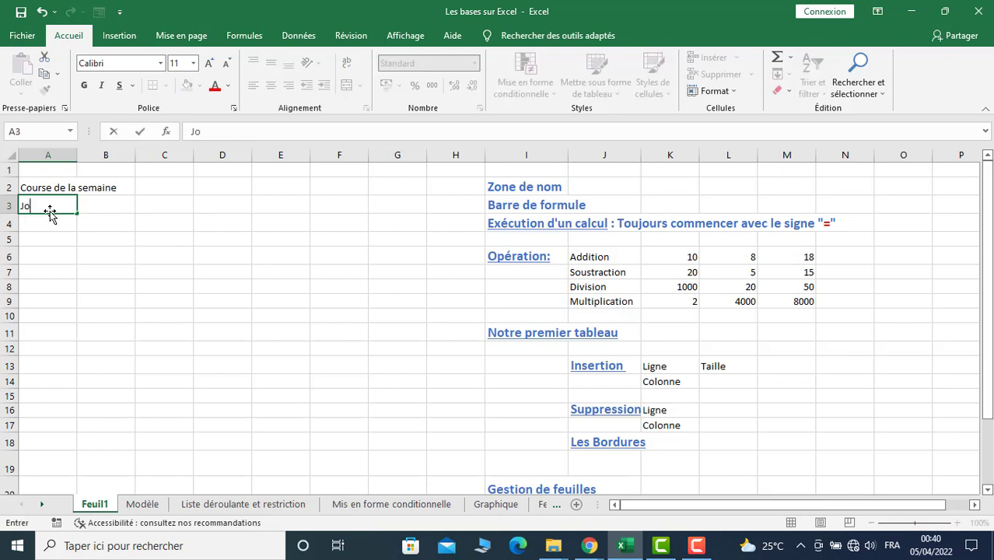
{"action": "type", "text": "ur"}
{"action": "key", "text": "BackSpace"}
{"action": "key", "text": "BackSpace"}
{"action": "key", "text": "BackSpace"}
{"action": "key", "text": "BackSpace"}
{"action": "type", "text": "Dés"}
{"action": "type", "text": "i"}
{"action": "type", "text": "gnation"}
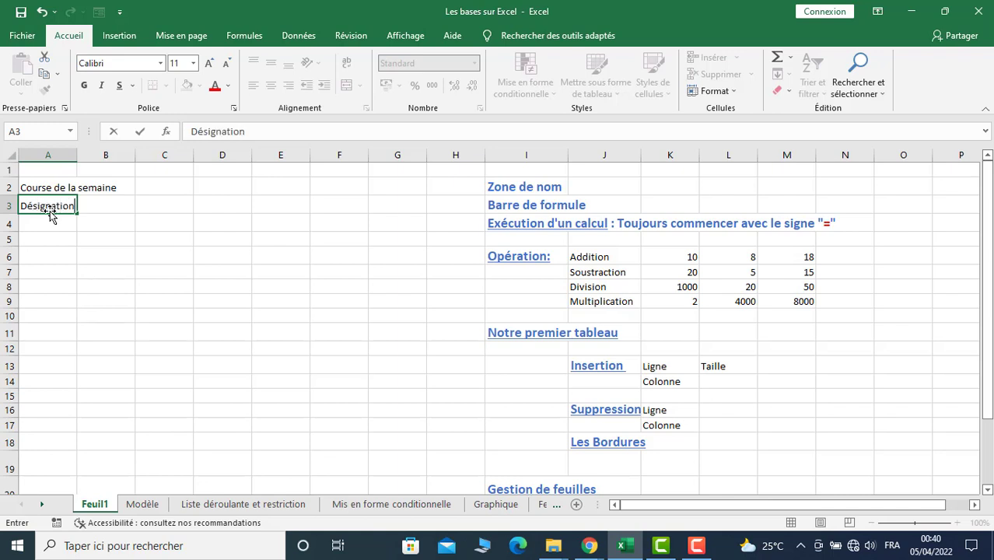
{"action": "left_click", "coordinate": [113, 202]}
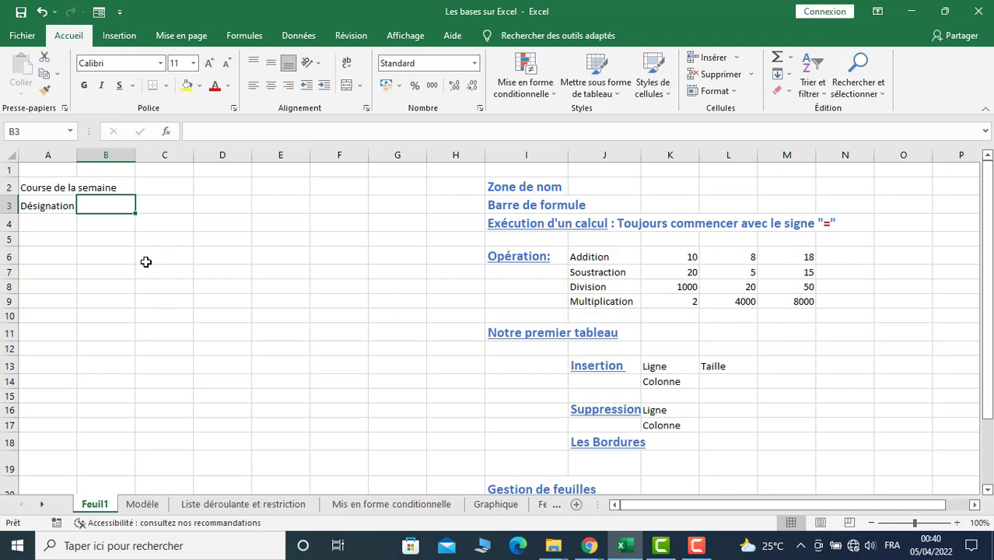
{"action": "type", "text": "P"}
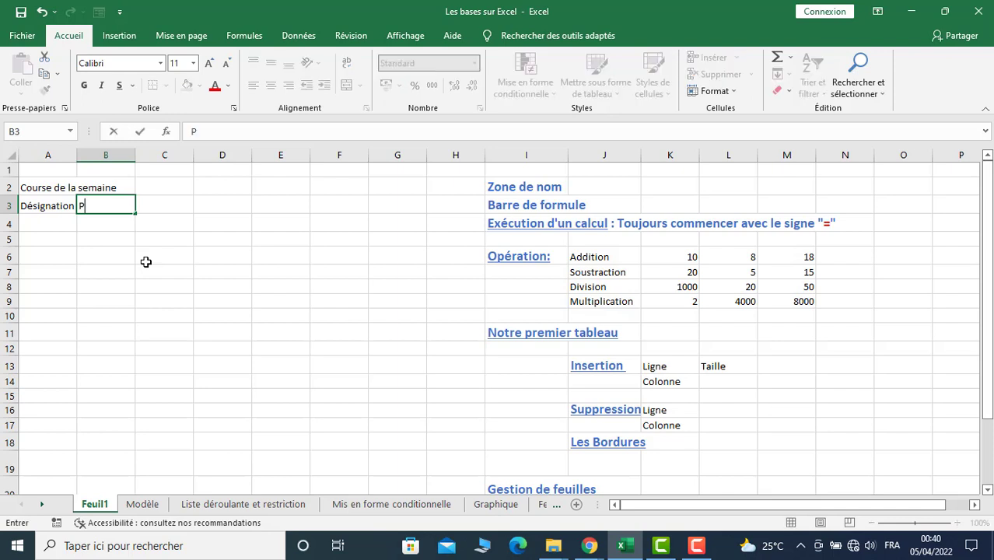
{"action": "type", "text": "rix "}
{"action": "type", "text": "d'a"}
{"action": "type", "text": "chat"}
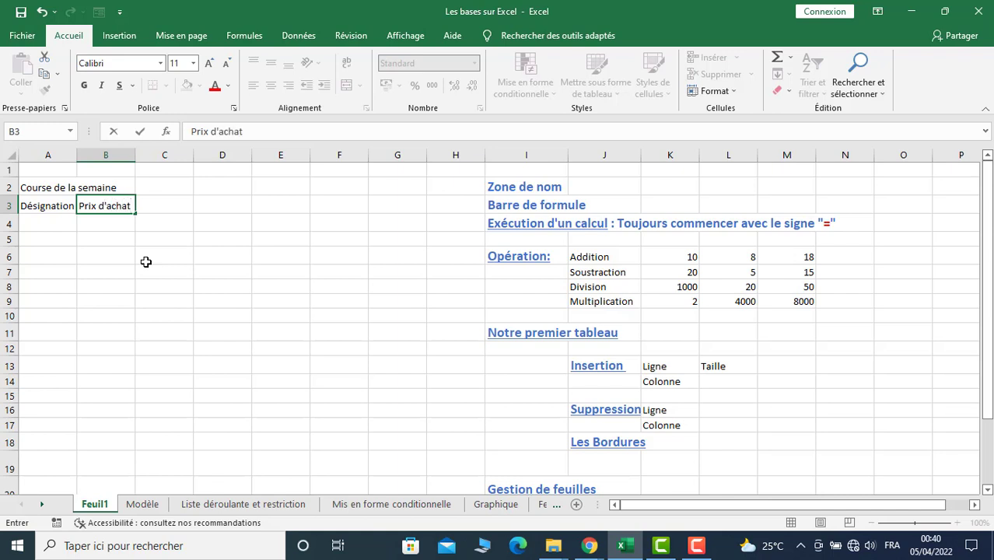
{"action": "key", "text": "Tab"}
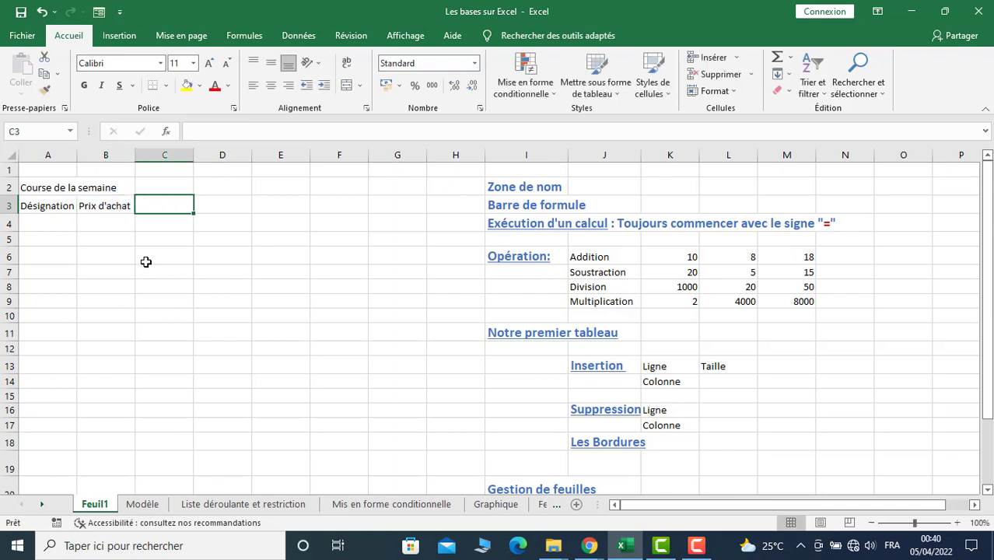
{"action": "type", "text": "Pri"}
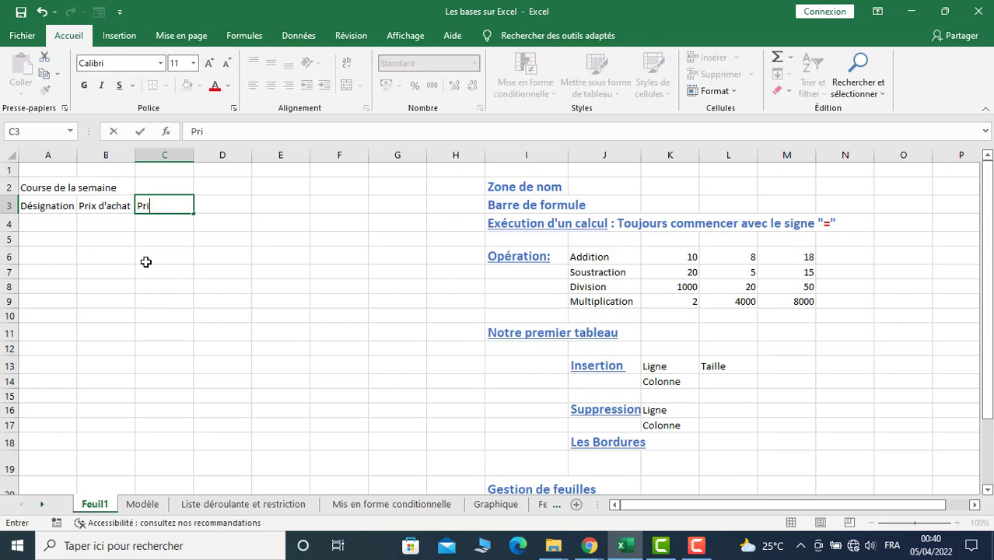
{"action": "type", "text": "x T"}
{"action": "type", "text": "otal"}
{"action": "left_click", "coordinate": [107, 274]}
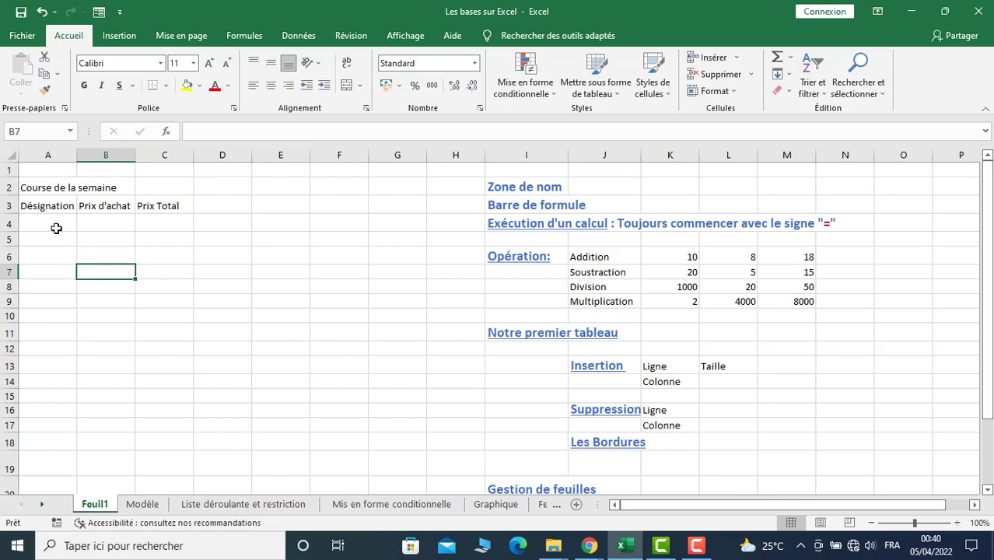
Widen column A so Désignation fits
{"action": "left_click", "coordinate": [49, 225]}
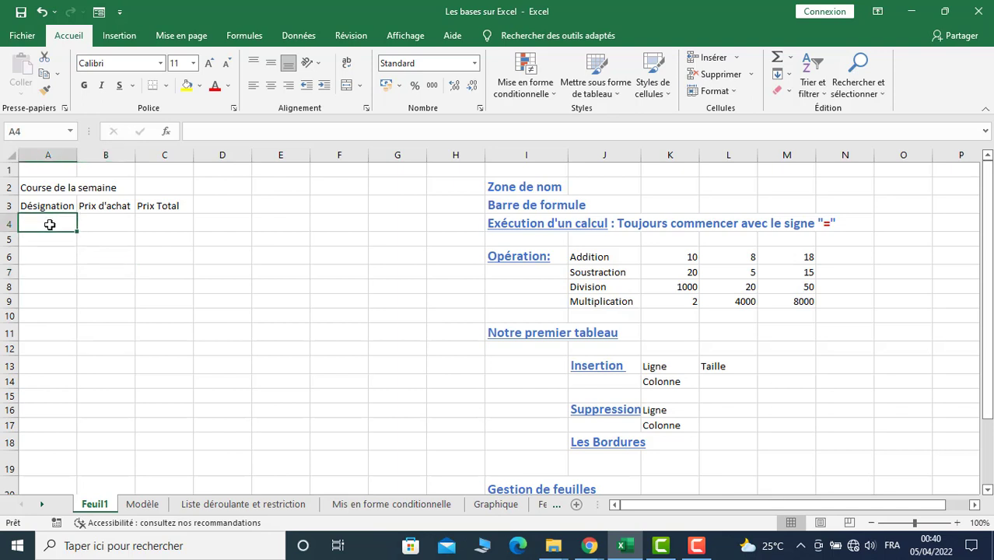
{"action": "left_click_drag", "start_coordinate": [78, 154], "coordinate": [96, 147]}
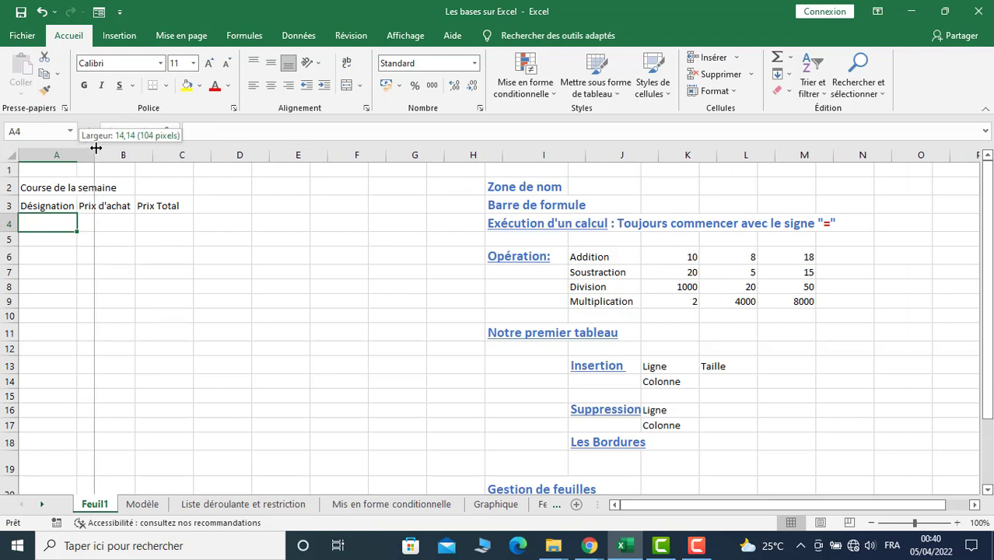
{"action": "mouse_move", "coordinate": [96, 148]}
{"action": "left_mouse_down"}
{"action": "mouse_move", "coordinate": [106, 147]}
{"action": "mouse_move", "coordinate": [91, 150]}
{"action": "left_mouse_up"}
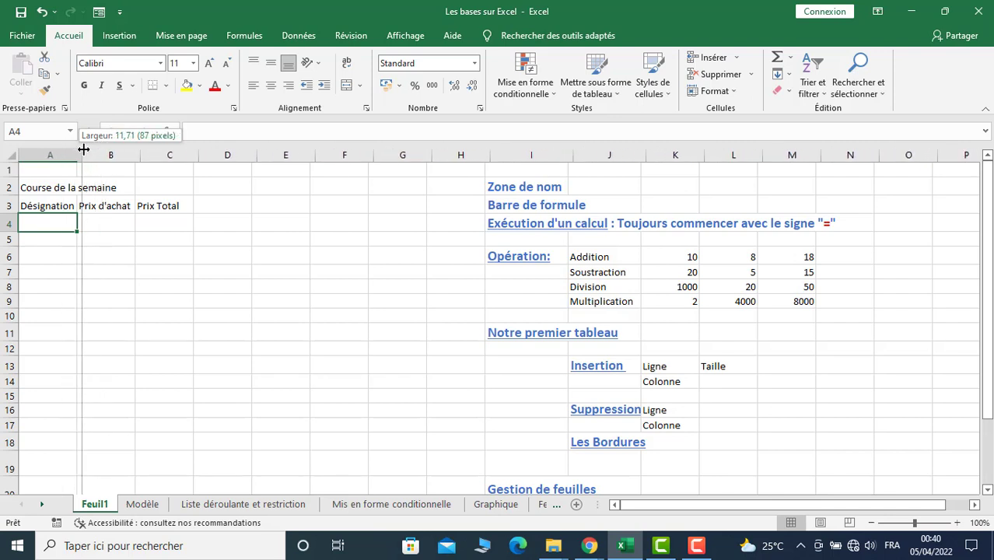
{"action": "left_click_drag", "start_coordinate": [90, 149], "coordinate": [101, 155]}
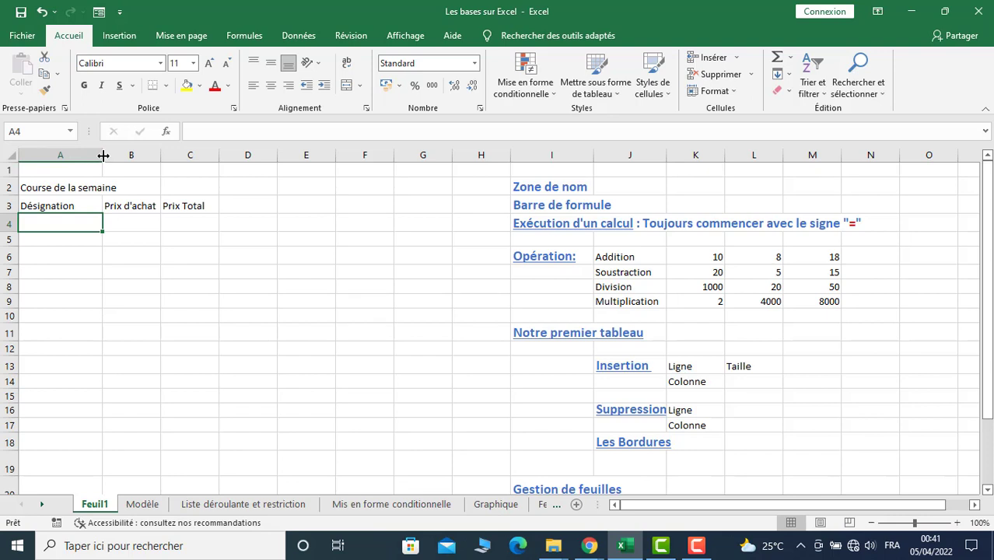
{"action": "mouse_move", "coordinate": [102, 155]}
{"action": "left_mouse_down"}
{"action": "mouse_move", "coordinate": [74, 155]}
{"action": "mouse_move", "coordinate": [130, 158]}
{"action": "left_mouse_up"}
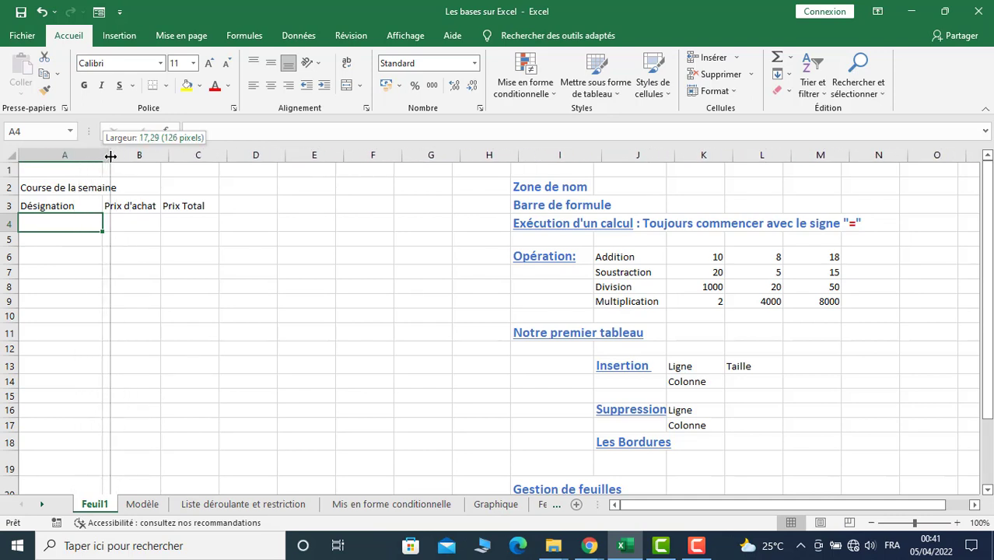
{"action": "left_click_drag", "start_coordinate": [130, 159], "coordinate": [112, 157]}
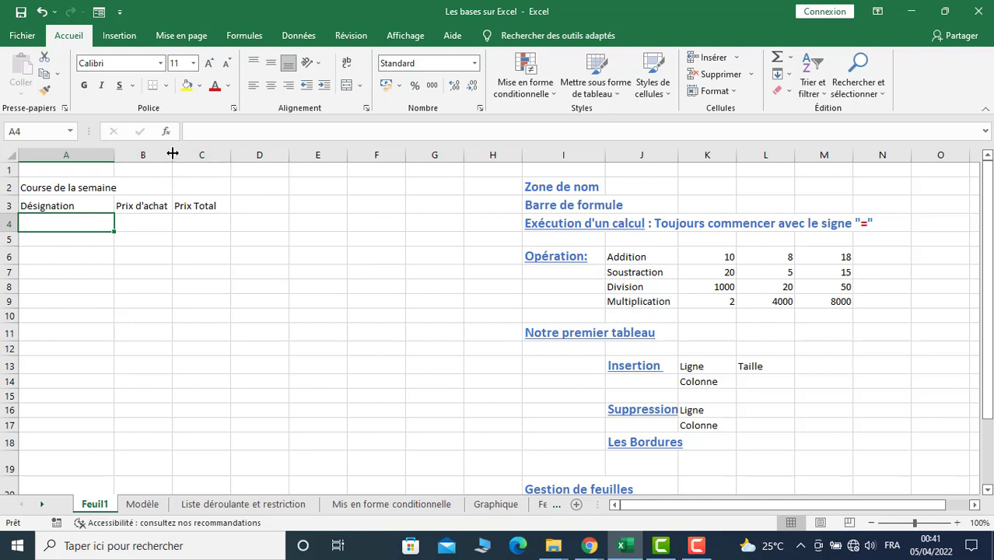
Widen column B to fit Prix d'achat and leave row 1 at default height
{"action": "left_click_drag", "start_coordinate": [172, 156], "coordinate": [193, 156]}
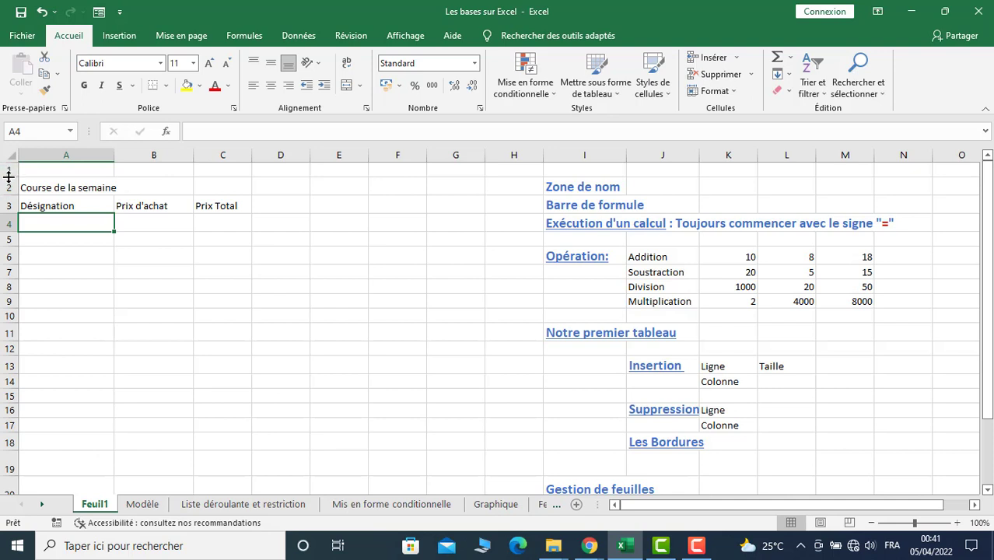
{"action": "mouse_move", "coordinate": [8, 176]}
{"action": "left_mouse_down"}
{"action": "mouse_move", "coordinate": [8, 189]}
{"action": "mouse_move", "coordinate": [11, 178]}
{"action": "left_mouse_up"}
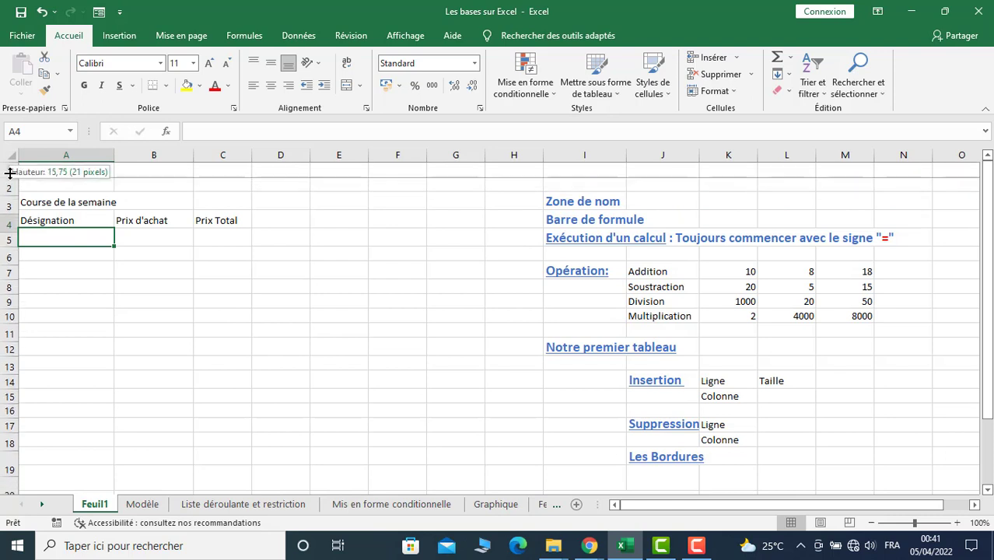
{"action": "left_click_drag", "start_coordinate": [11, 177], "coordinate": [11, 182]}
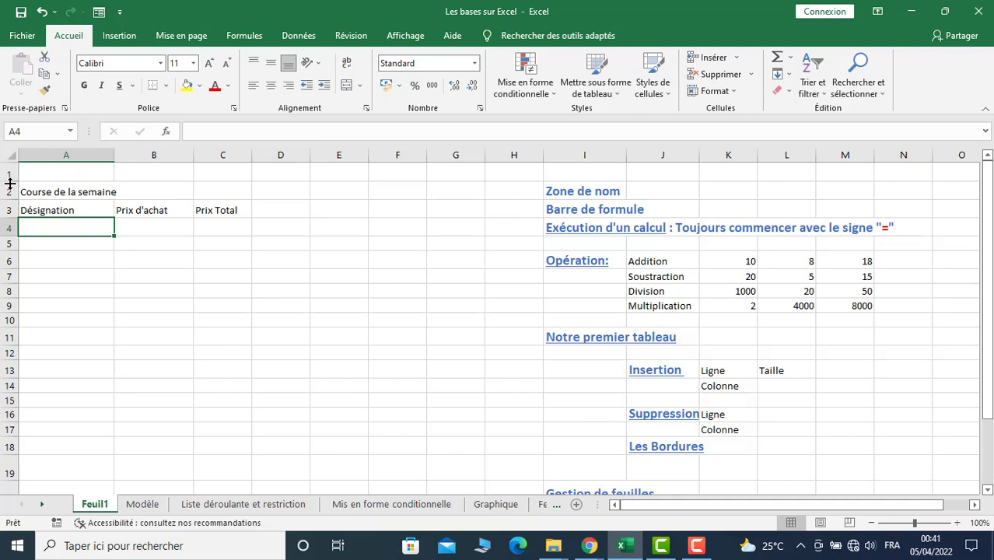
{"action": "left_click_drag", "start_coordinate": [10, 181], "coordinate": [14, 181]}
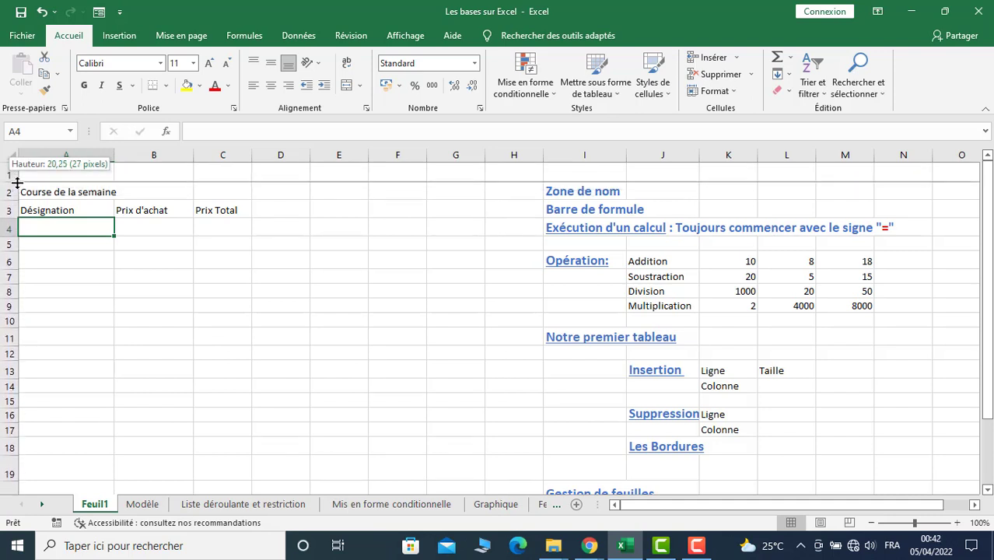
{"action": "left_click_drag", "start_coordinate": [14, 182], "coordinate": [9, 182]}
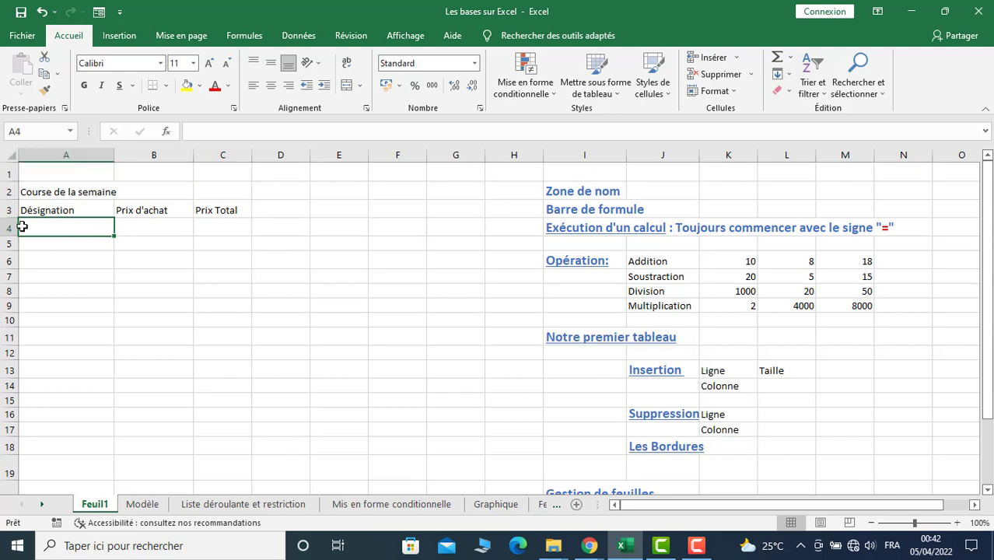
Enter Smarphone, T-Shirt, Chemise, Sac à dos ROA and Laptop Toshiba in A4 to A8
{"action": "type", "text": "Sma"}
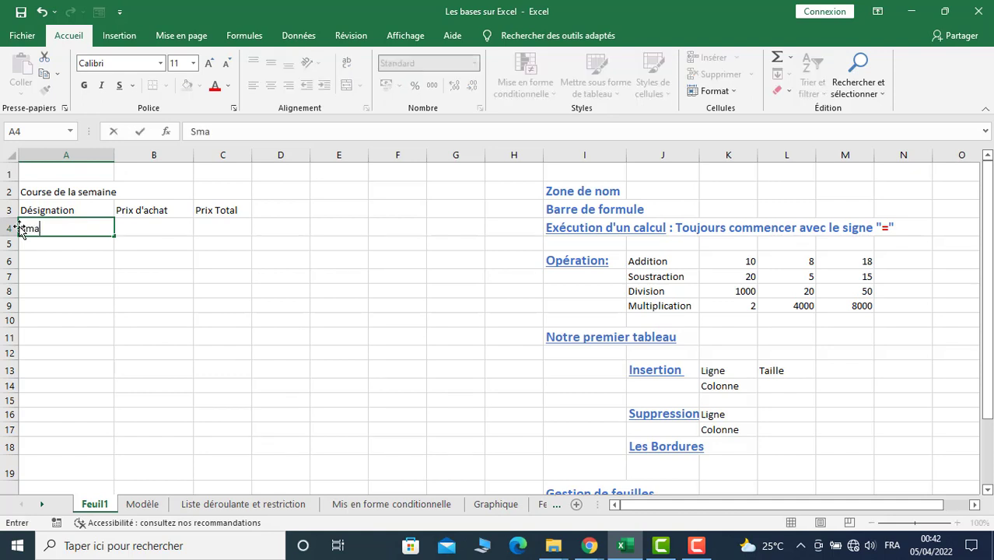
{"action": "type", "text": "rpho"}
{"action": "type", "text": "ne"}
{"action": "key", "text": "Return"}
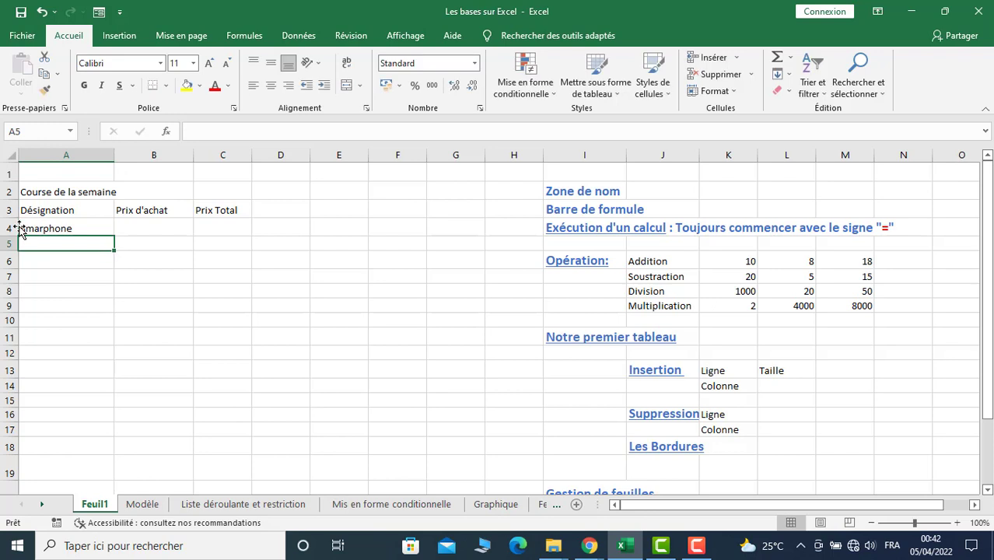
{"action": "type", "text": "T"}
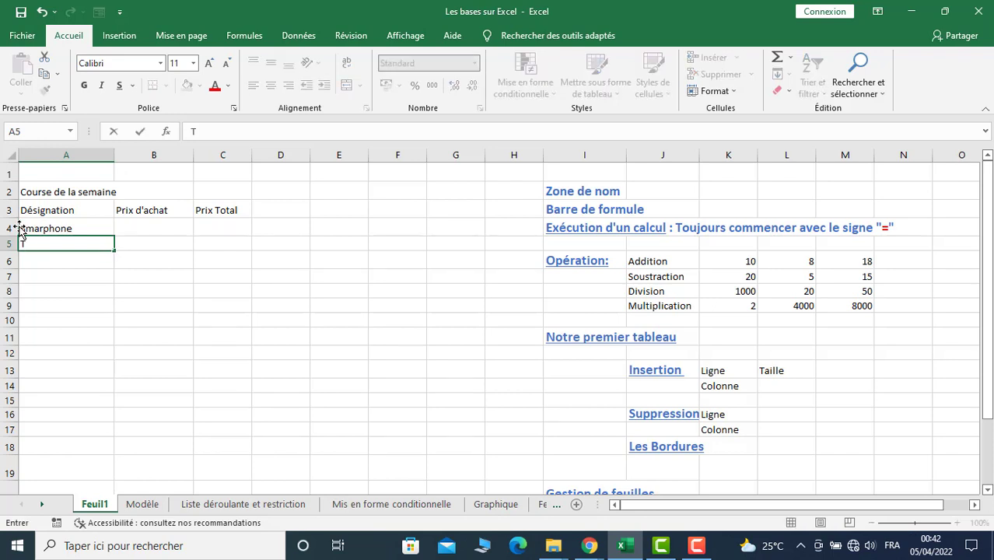
{"action": "type", "text": "-"}
{"action": "type", "text": "Shir"}
{"action": "type", "text": "t"}
{"action": "key", "text": "Return"}
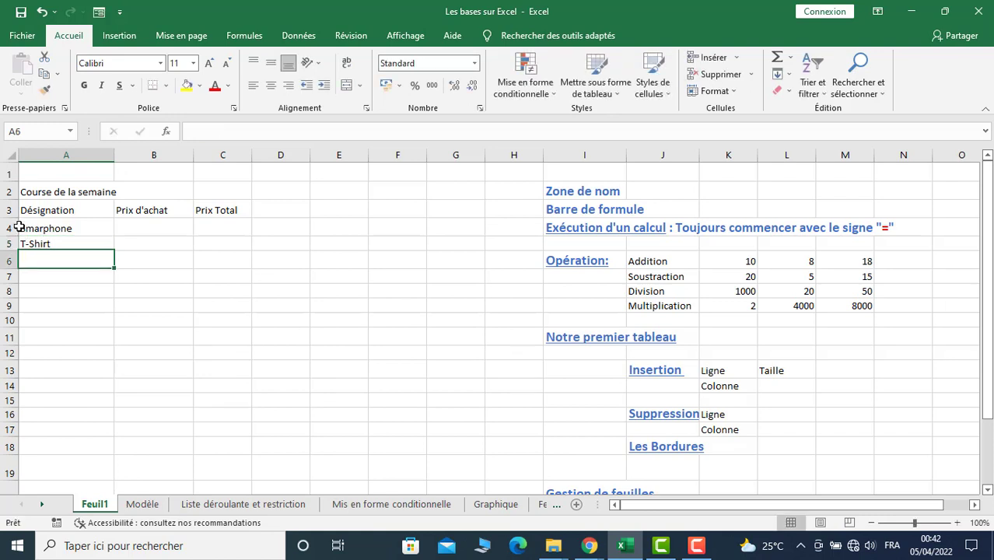
{"action": "type", "text": "Ch"}
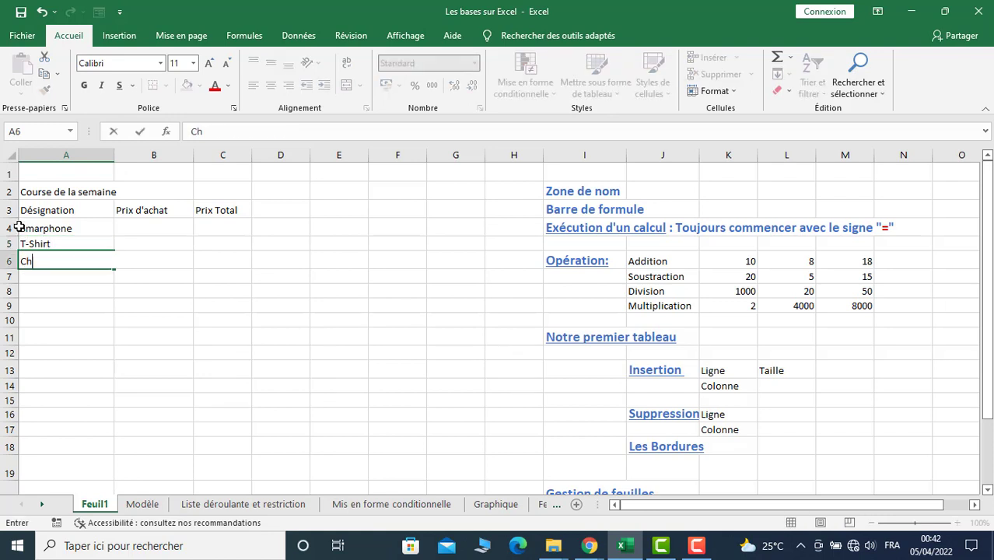
{"action": "type", "text": "emise"}
{"action": "key", "text": "Return"}
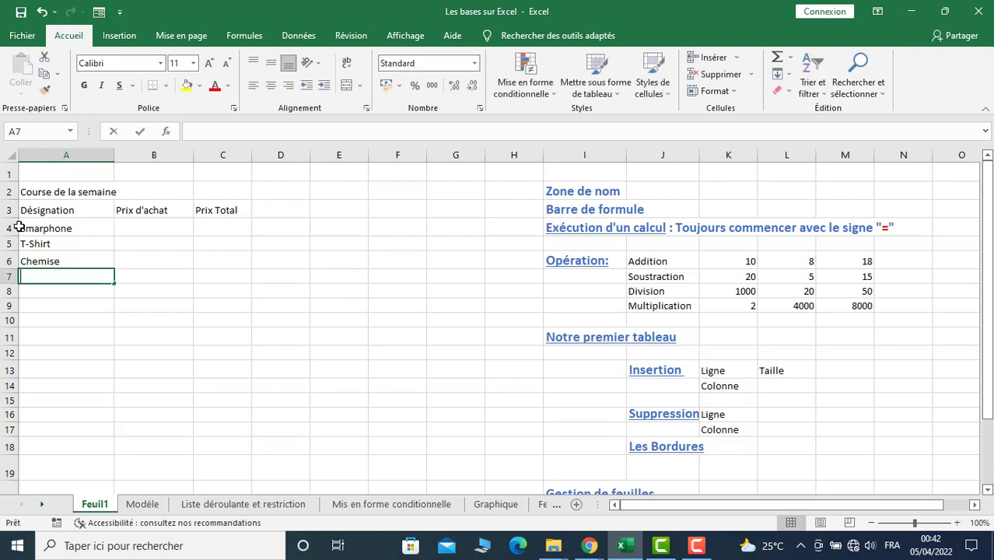
{"action": "type", "text": "Sac "}
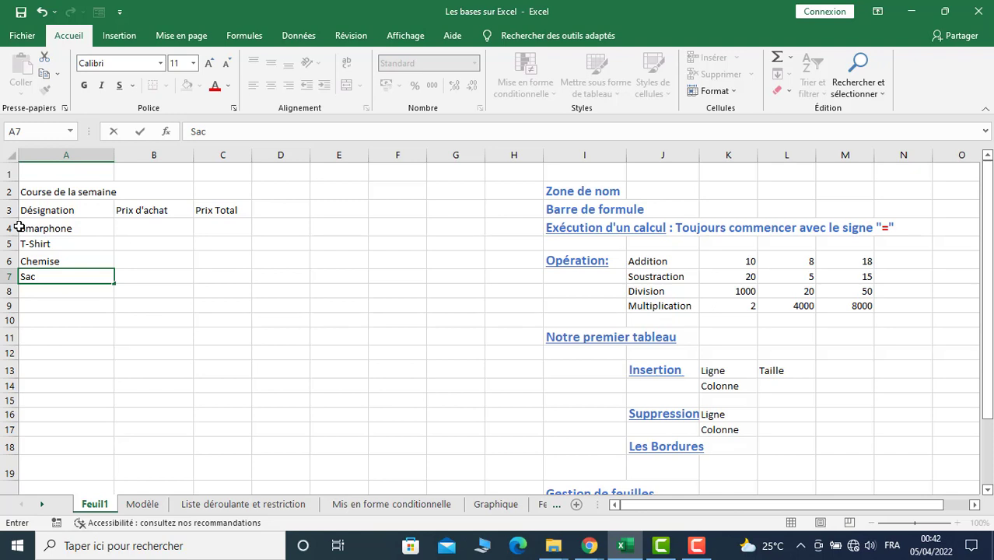
{"action": "type", "text": "à d"}
{"action": "type", "text": "os "}
{"action": "type", "text": "R"}
{"action": "type", "text": "OA"}
{"action": "key", "text": "Return"}
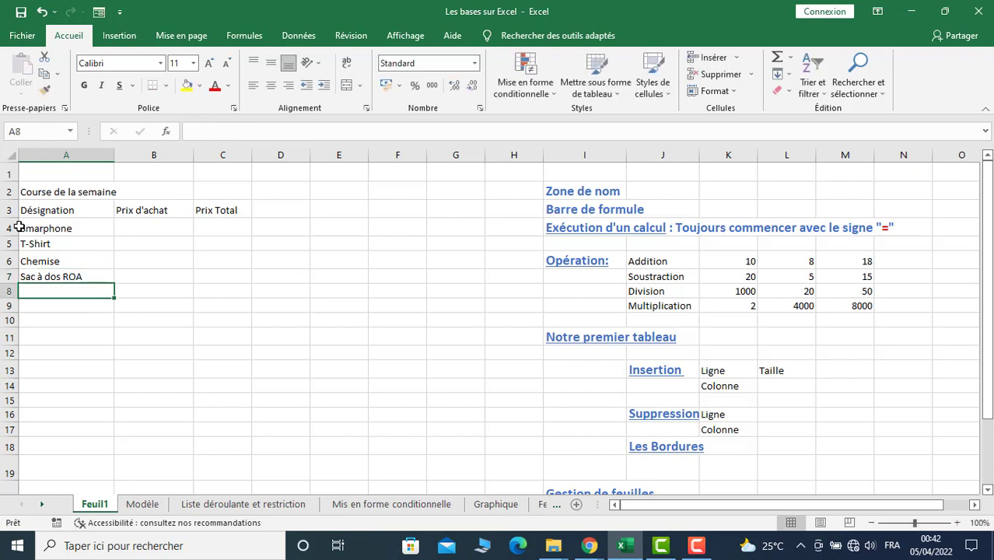
{"action": "type", "text": "I"}
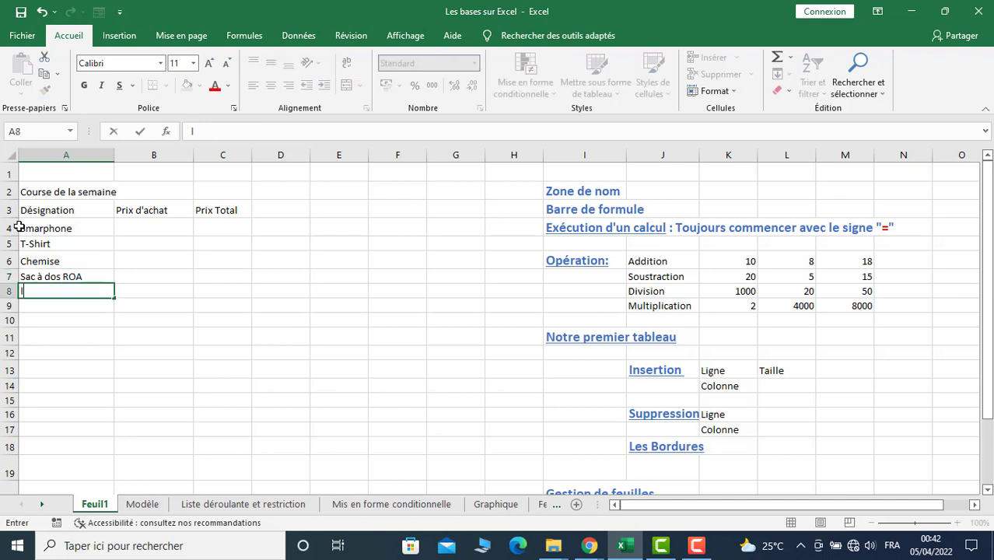
{"action": "type", "text": "A"}
{"action": "key", "text": "BackSpace"}
{"action": "key", "text": "BackSpace"}
{"action": "type", "text": "Lapt"}
{"action": "type", "text": "op T"}
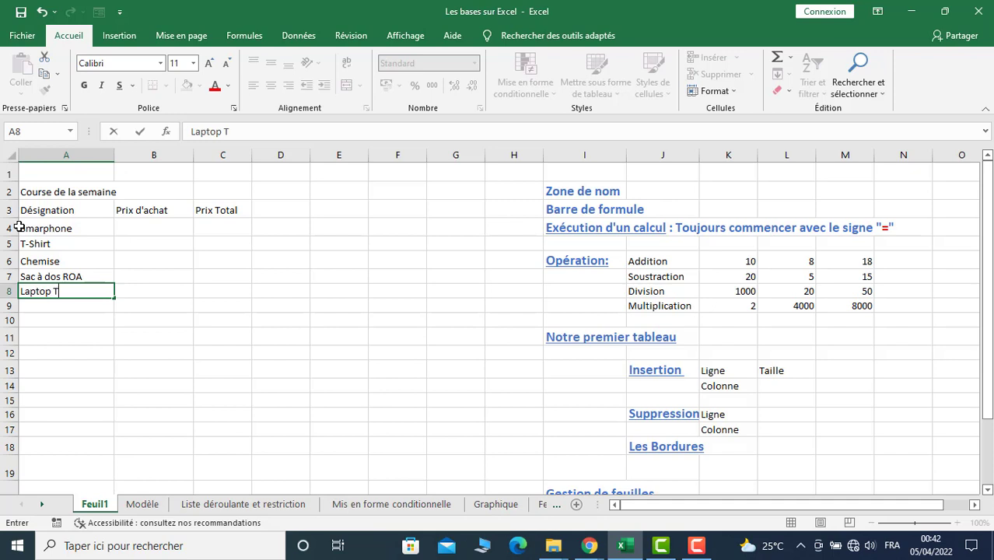
{"action": "type", "text": "oshi"}
{"action": "type", "text": "ba"}
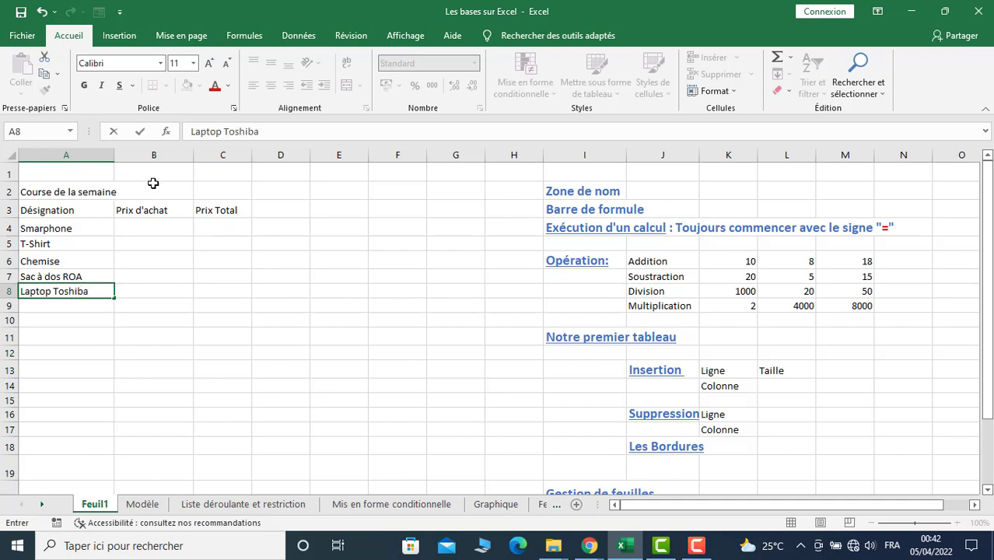
{"action": "left_click", "coordinate": [149, 226]}
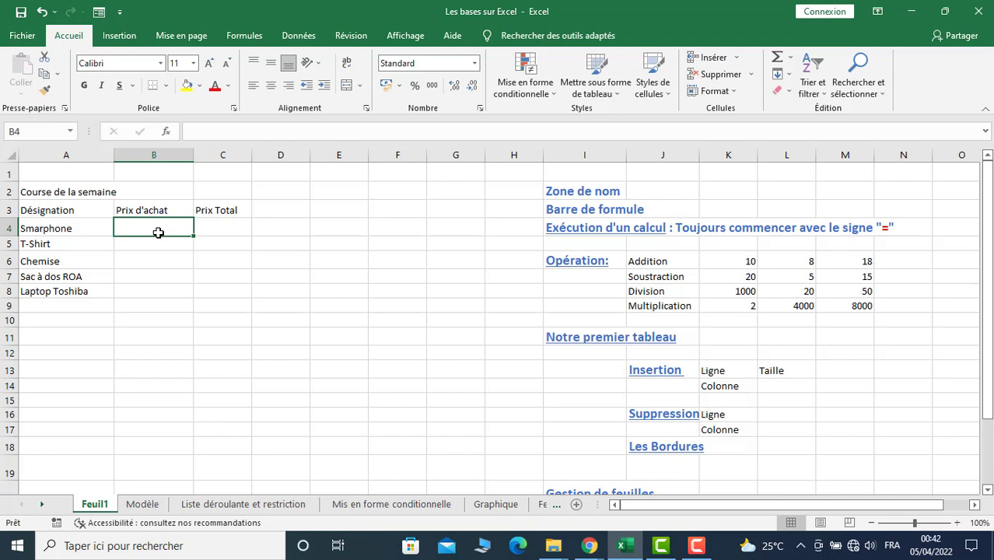
Enter purchase prices 70000, 10000, 8000, 16000 and 250000 in cells B4 through B8
{"action": "type", "text": "70"}
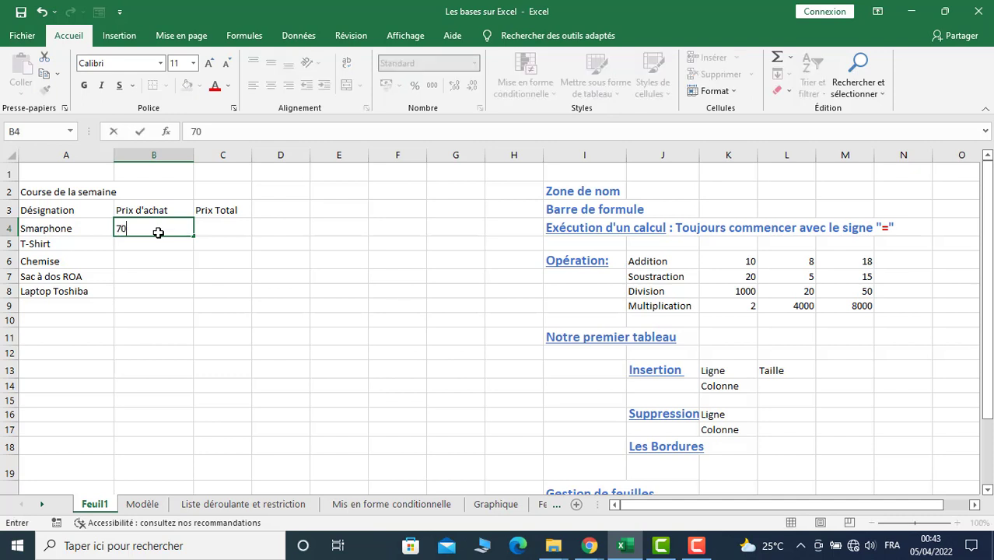
{"action": "type", "text": "000"}
{"action": "key", "text": "Return"}
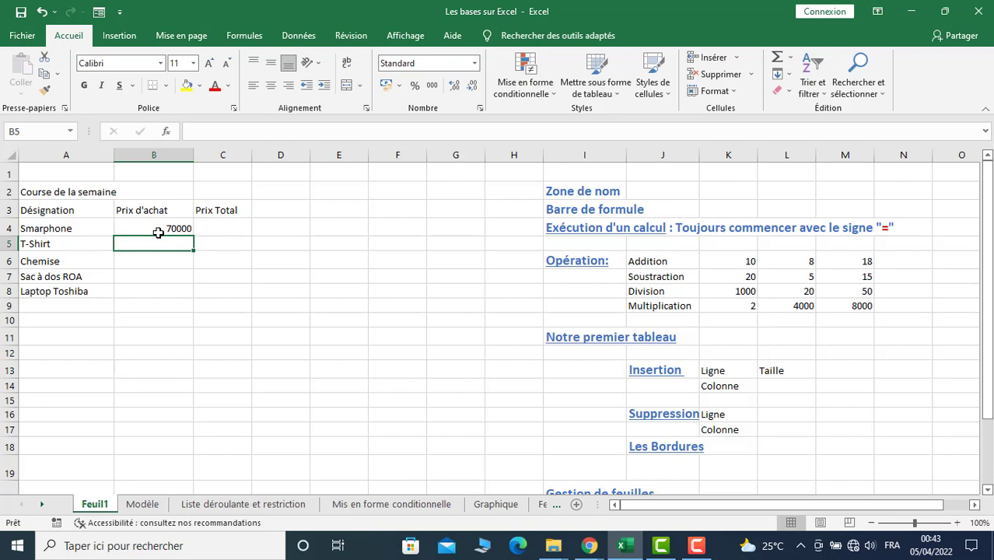
{"action": "type", "text": "10000"}
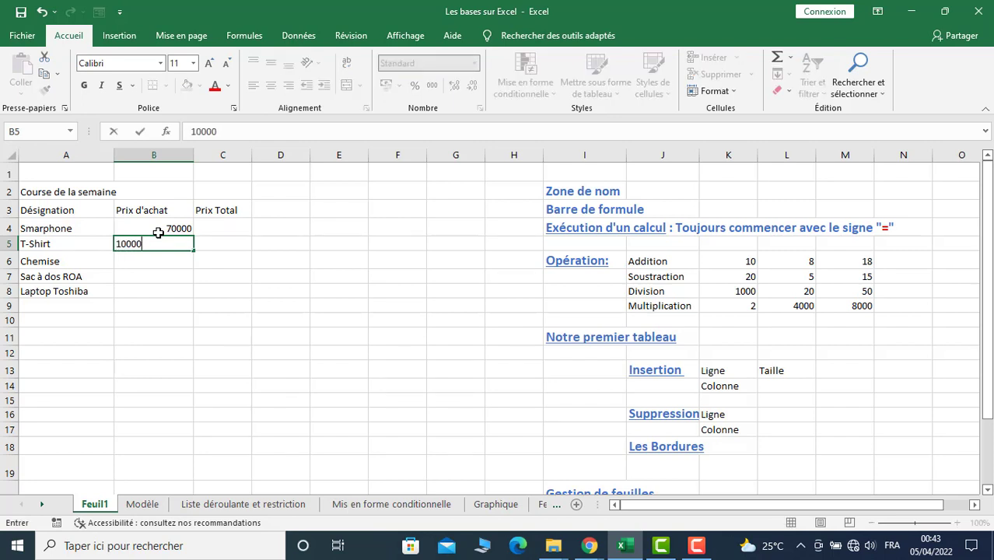
{"action": "key", "text": "Return"}
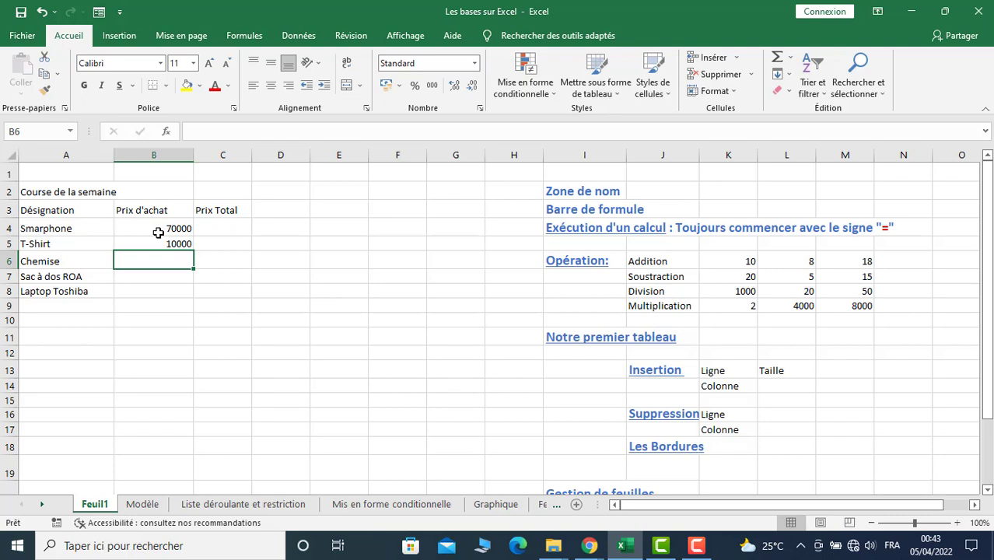
{"action": "type", "text": "8000"}
{"action": "key", "text": "Return"}
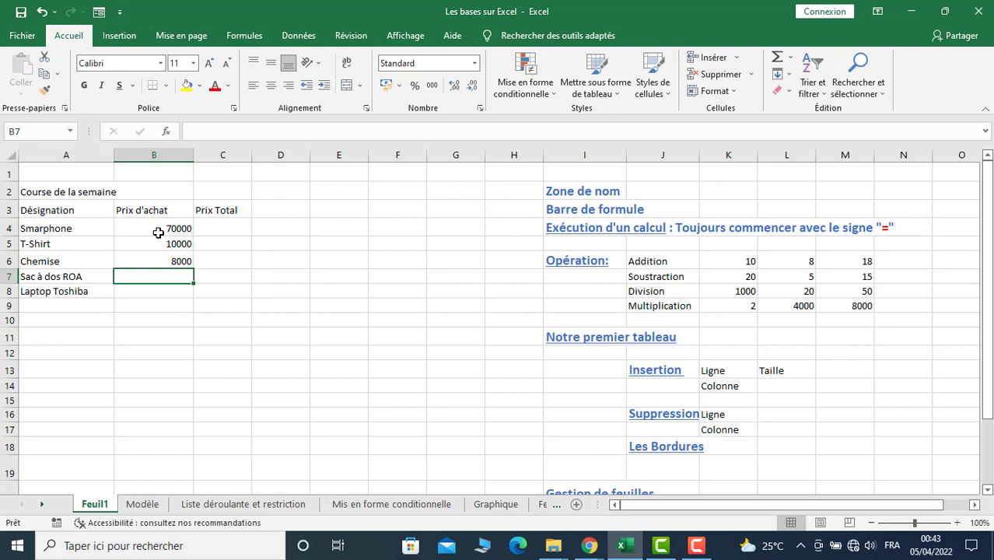
{"action": "type", "text": "16"}
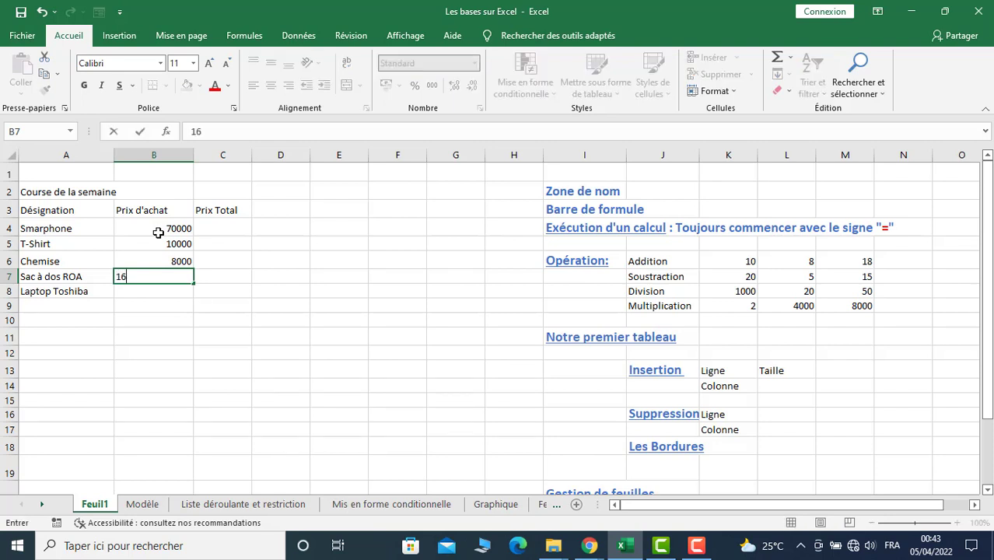
{"action": "type", "text": "000"}
{"action": "key", "text": "Return"}
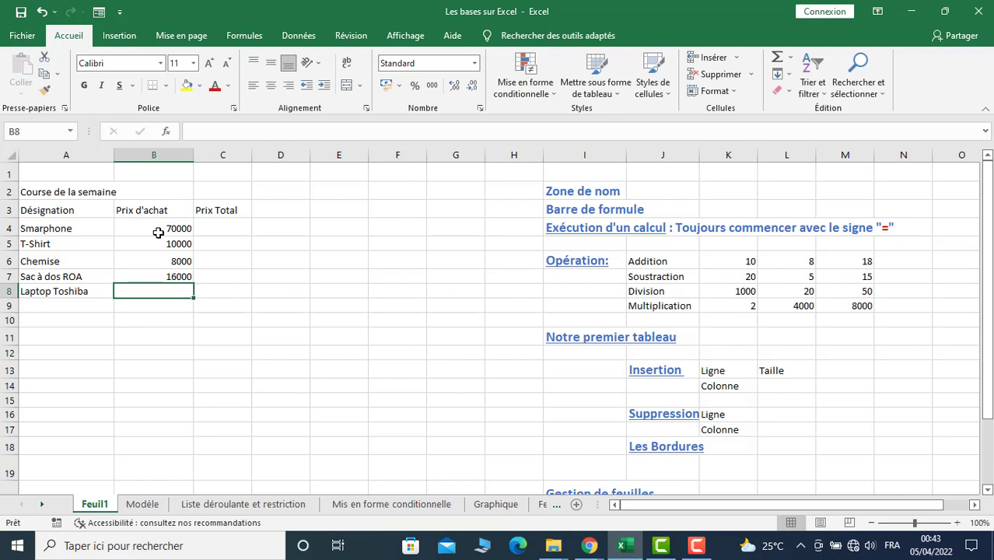
{"action": "type", "text": "2"}
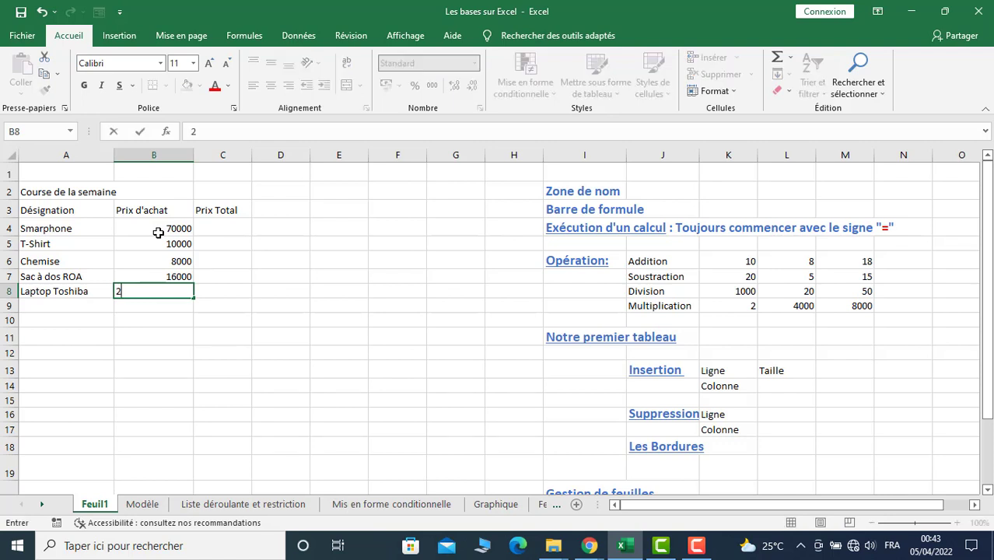
{"action": "type", "text": "50000"}
{"action": "key", "text": "Return"}
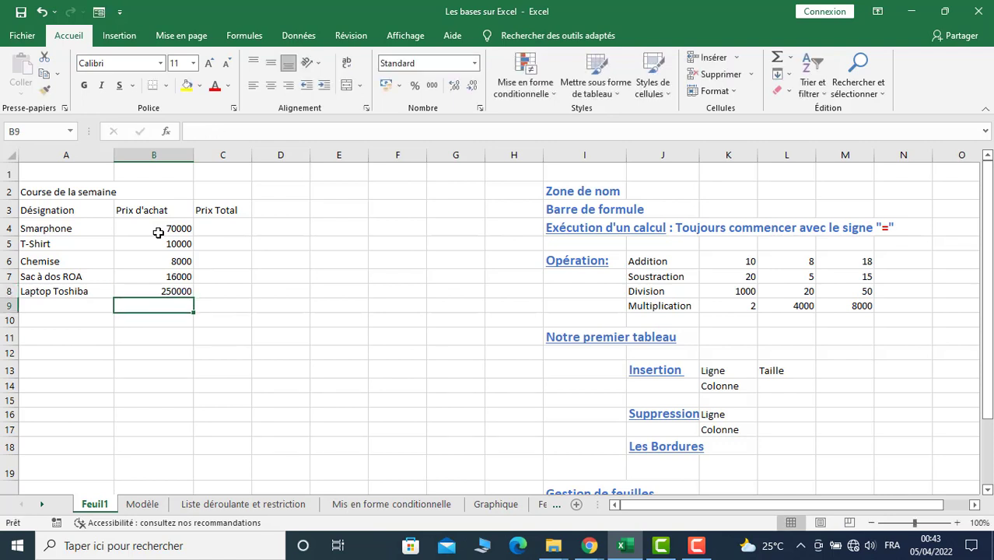
{"action": "left_click", "coordinate": [219, 230]}
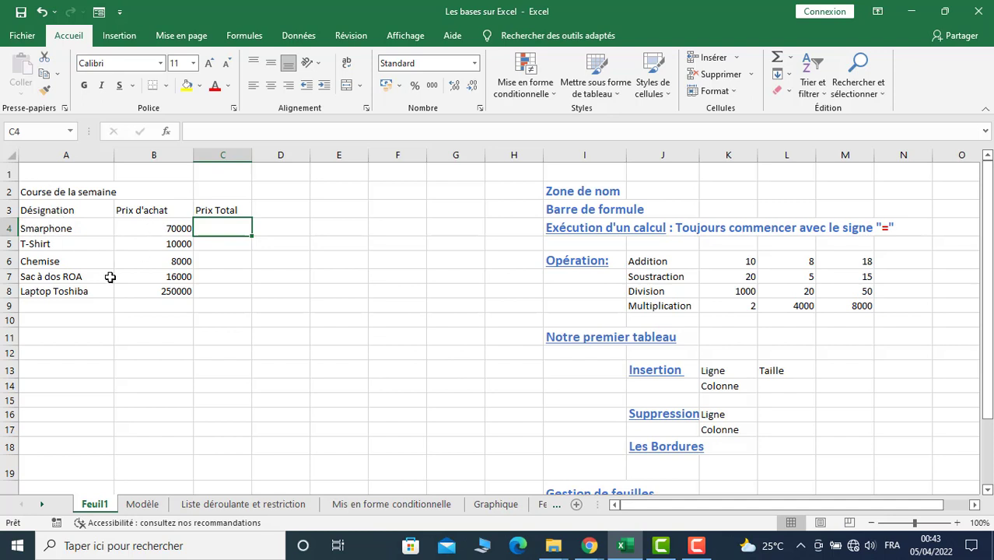
Insert an entire column at B, shifting Prix d'achat to C and Prix Total to D
{"action": "left_click", "coordinate": [155, 230]}
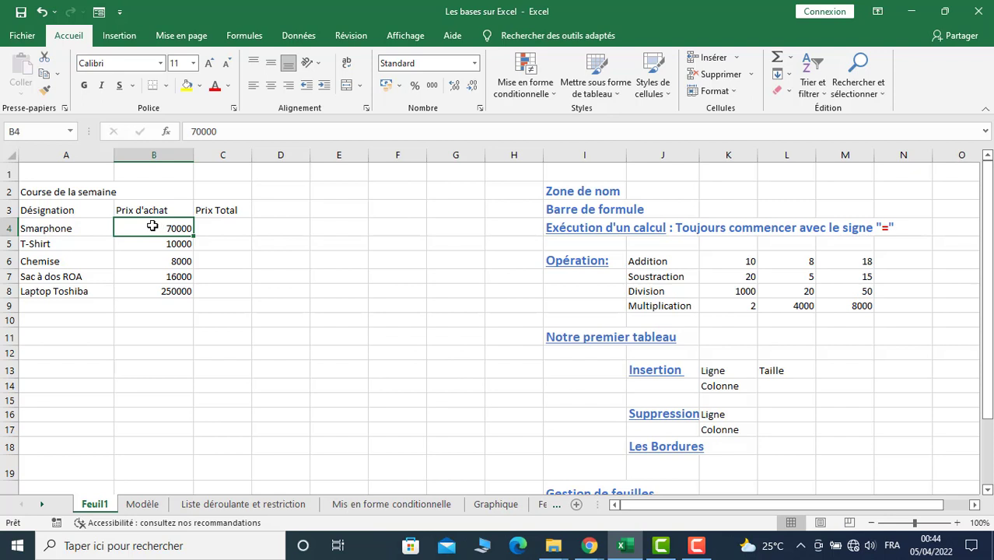
{"action": "right_click", "coordinate": [153, 227]}
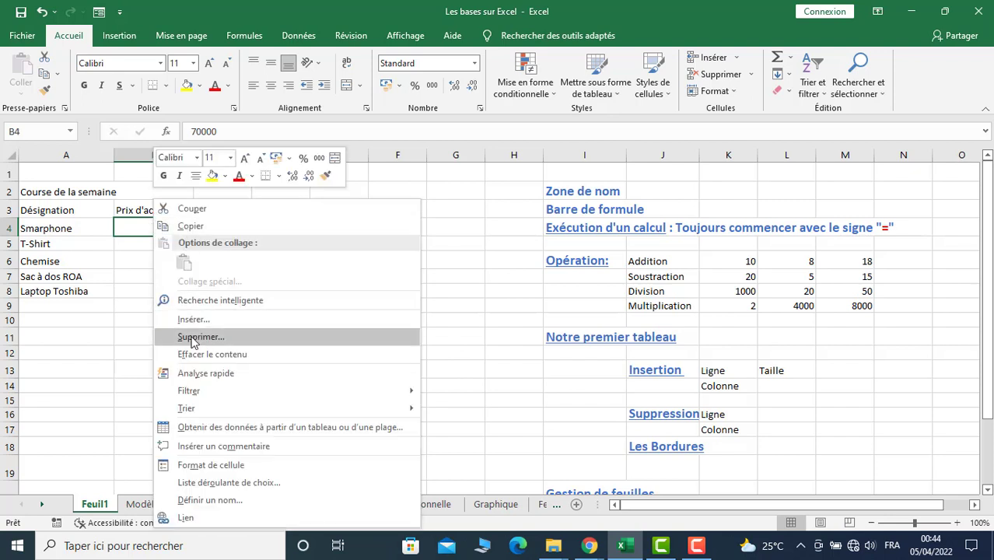
{"action": "left_click", "coordinate": [196, 323]}
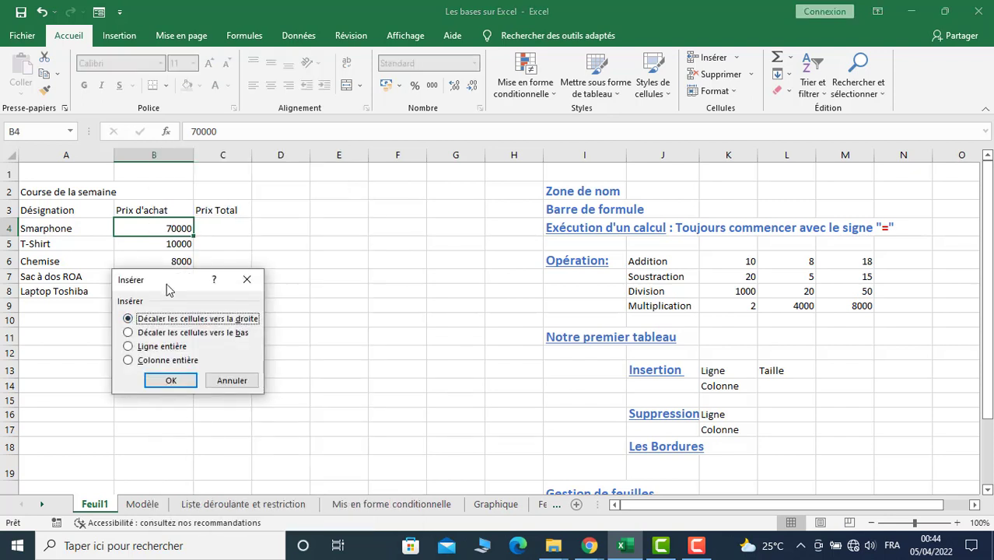
{"action": "mouse_move", "coordinate": [167, 279]}
{"action": "left_mouse_down"}
{"action": "mouse_move", "coordinate": [222, 233]}
{"action": "mouse_move", "coordinate": [274, 227]}
{"action": "left_mouse_up"}
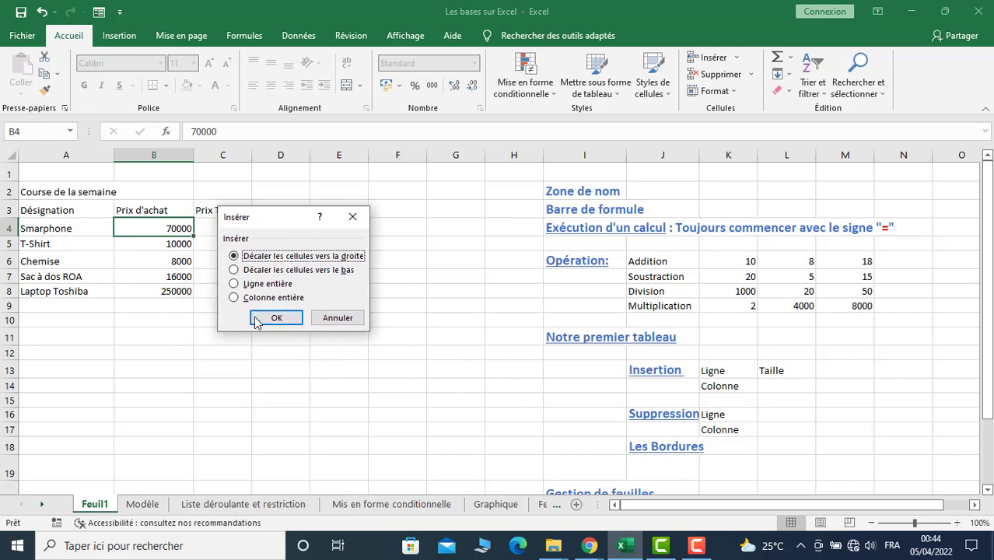
{"action": "left_click", "coordinate": [234, 299]}
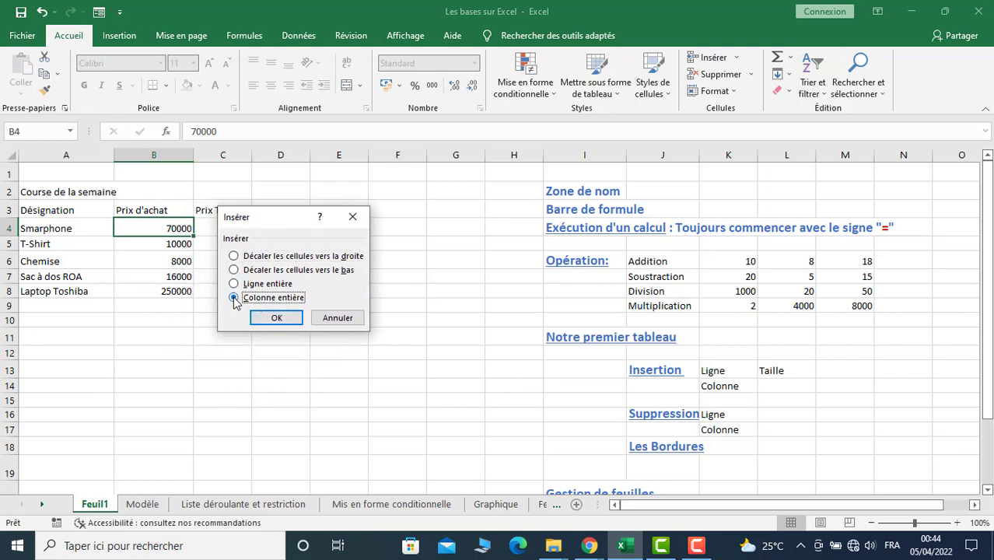
{"action": "left_click", "coordinate": [274, 318]}
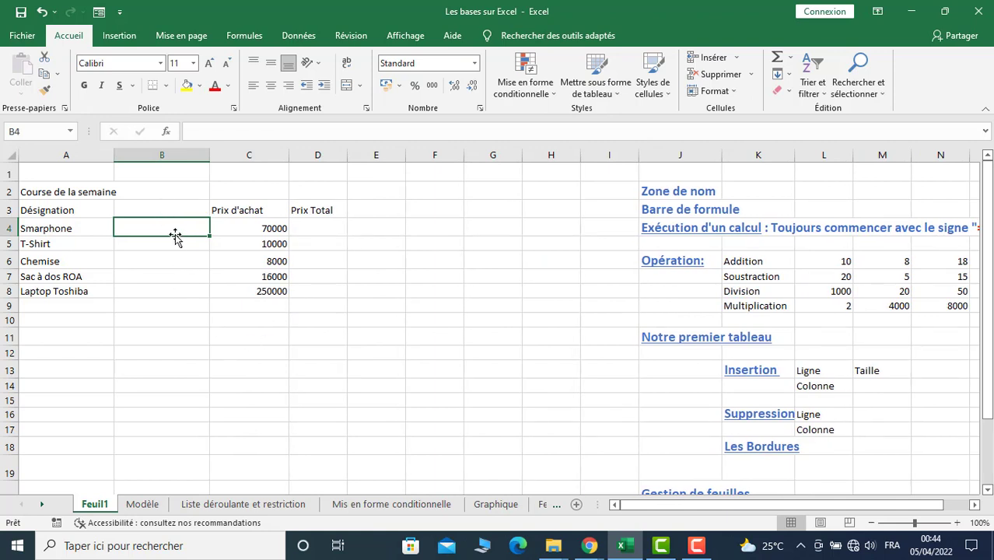
Type the header Quantité in cell B3
{"action": "left_click", "coordinate": [161, 210]}
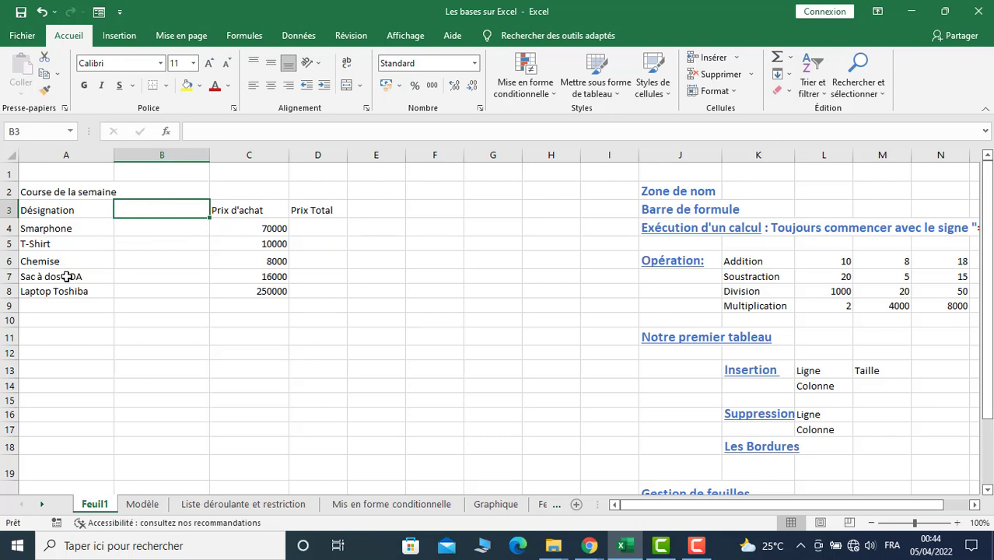
{"action": "type", "text": "Qu"}
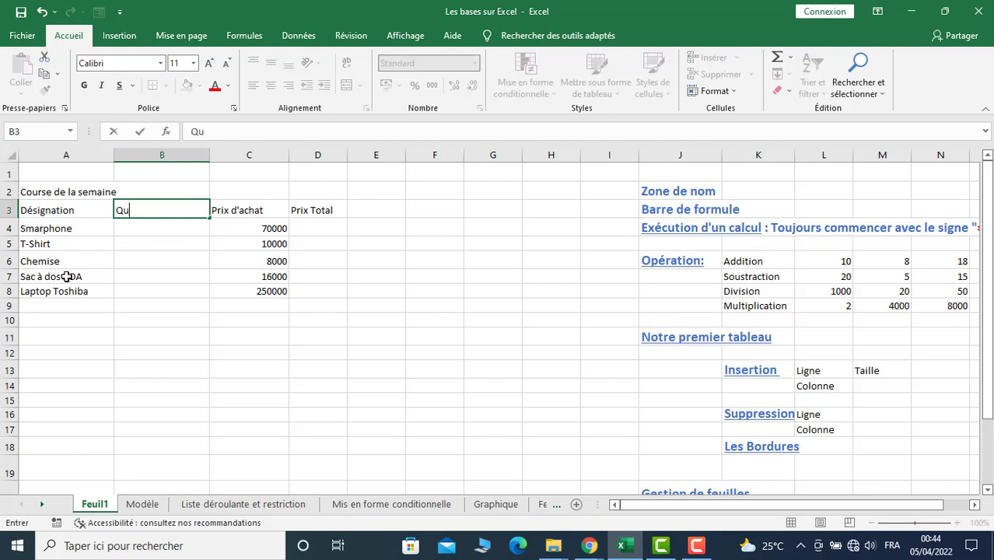
{"action": "type", "text": "antit"}
{"action": "type", "text": "é"}
{"action": "left_click", "coordinate": [142, 332]}
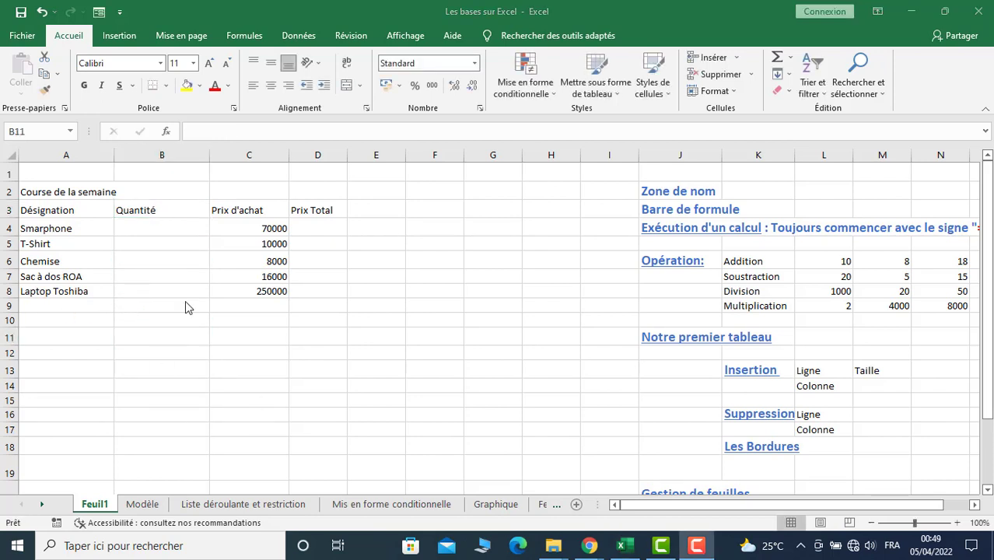
{"action": "key", "text": "alt+Tab"}
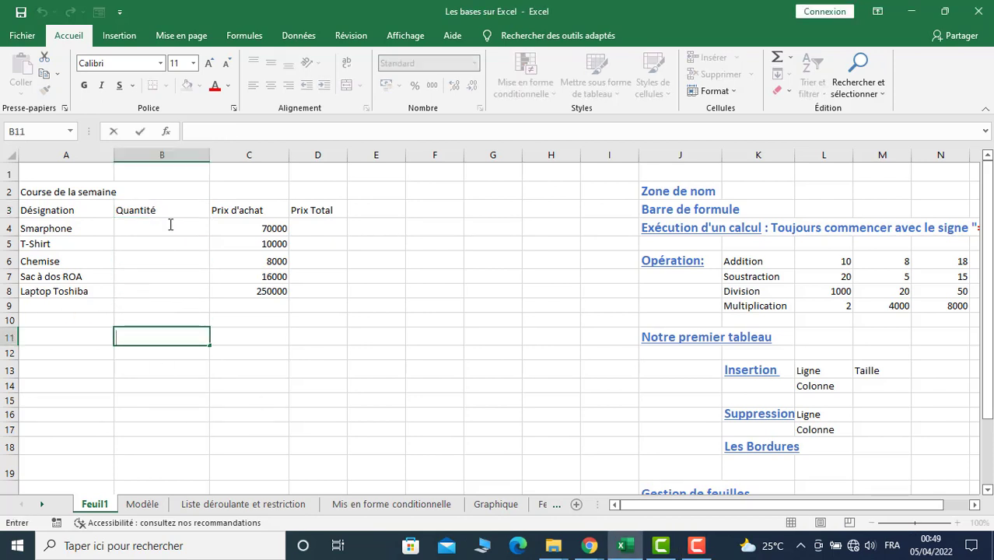
Enter quantities 1, 4, 6, 3 and 4 in cells B4 through B8
{"action": "left_click", "coordinate": [169, 224]}
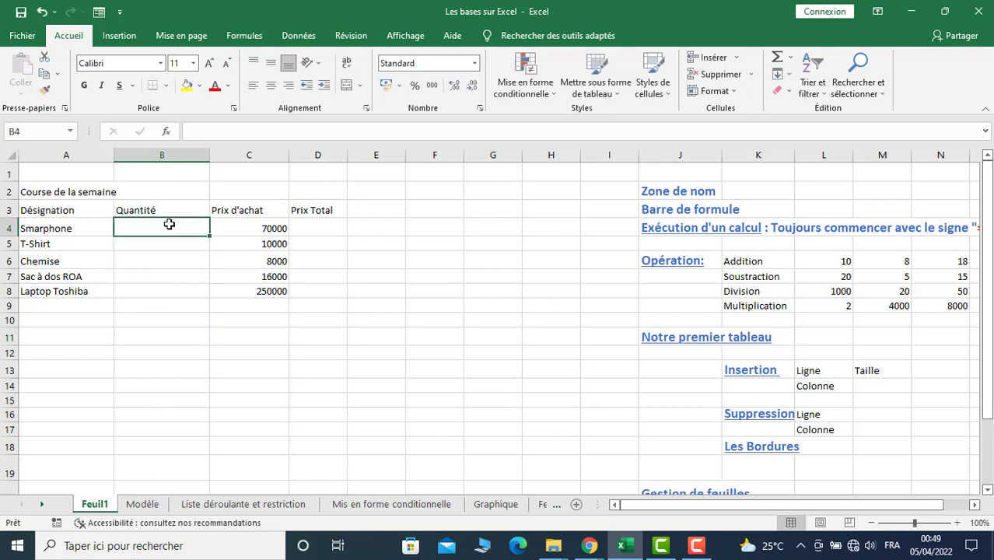
{"action": "type", "text": "1"}
{"action": "left_click", "coordinate": [170, 248]}
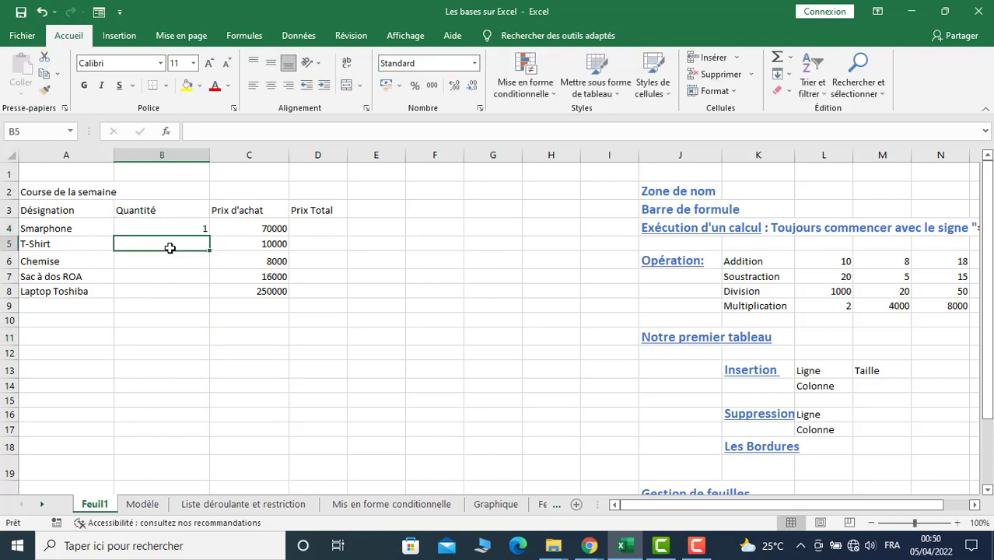
{"action": "type", "text": "4"}
{"action": "left_click", "coordinate": [165, 265]}
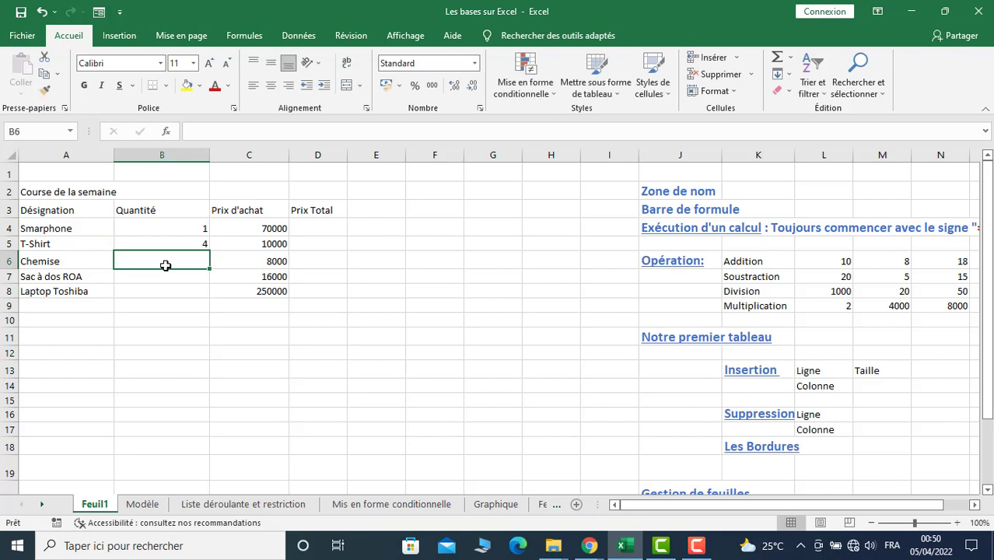
{"action": "type", "text": "6"}
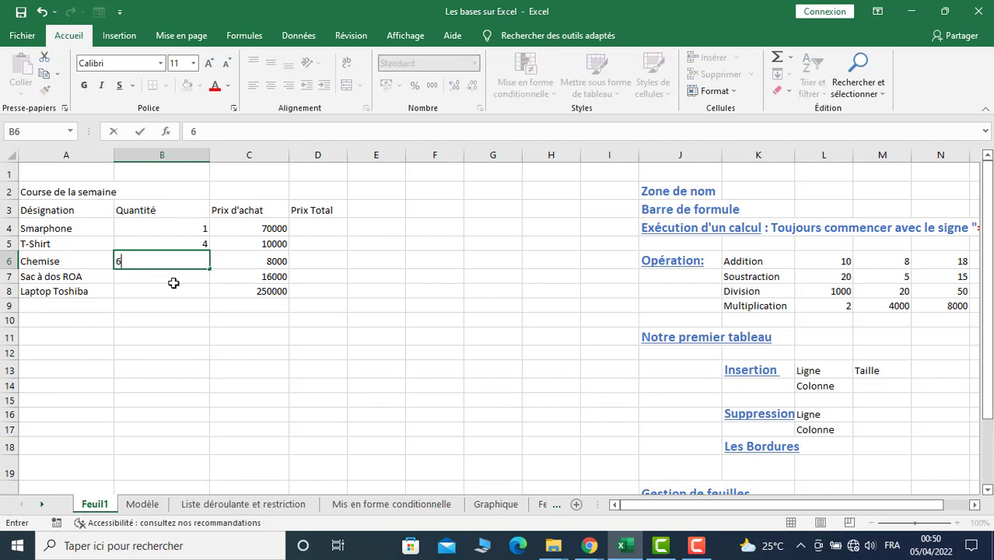
{"action": "left_click", "coordinate": [174, 277]}
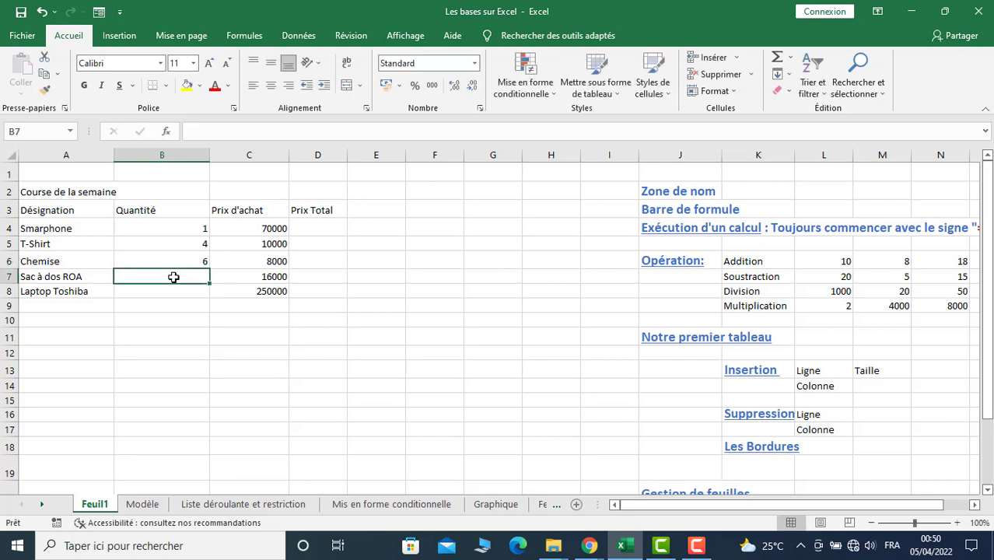
{"action": "type", "text": "3"}
{"action": "left_click", "coordinate": [165, 293]}
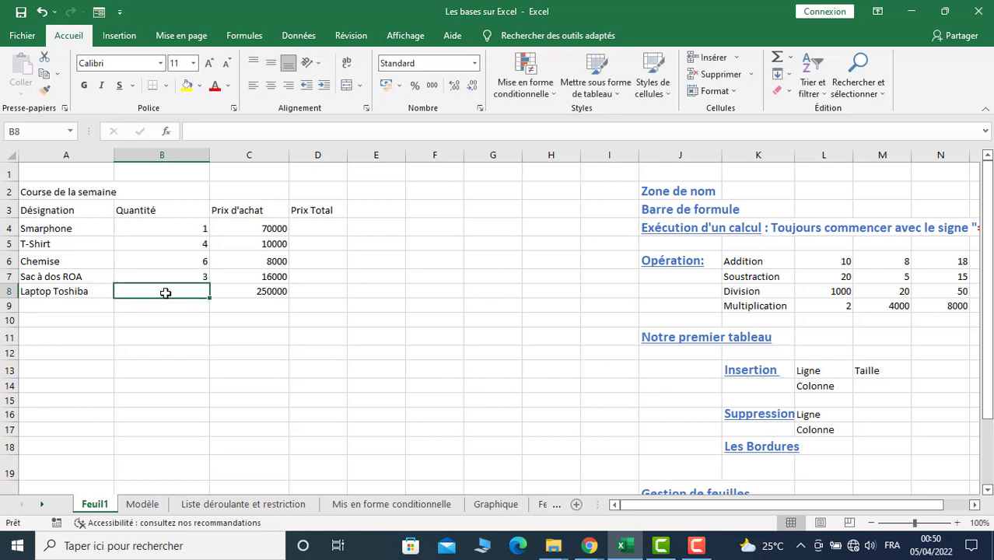
{"action": "type", "text": "4"}
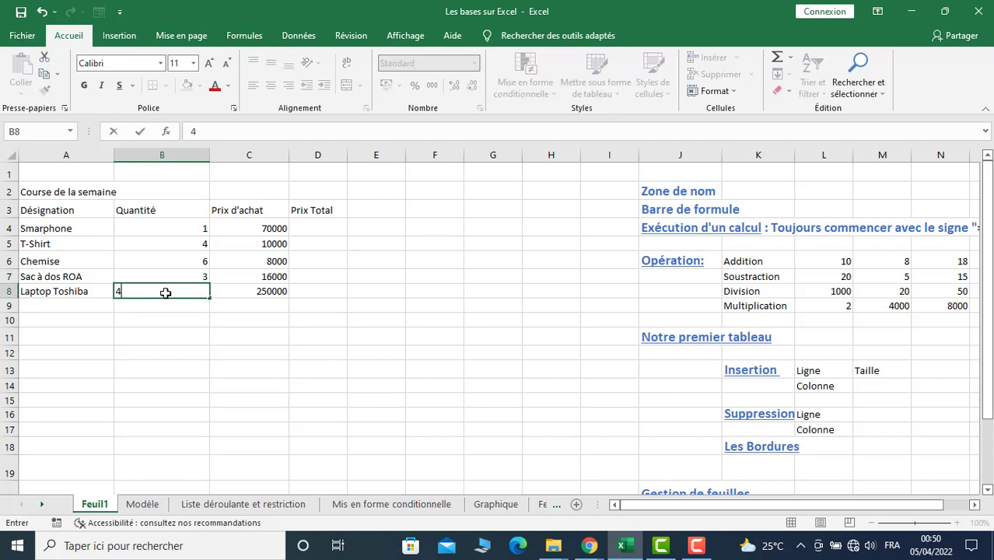
{"action": "left_click", "coordinate": [169, 324]}
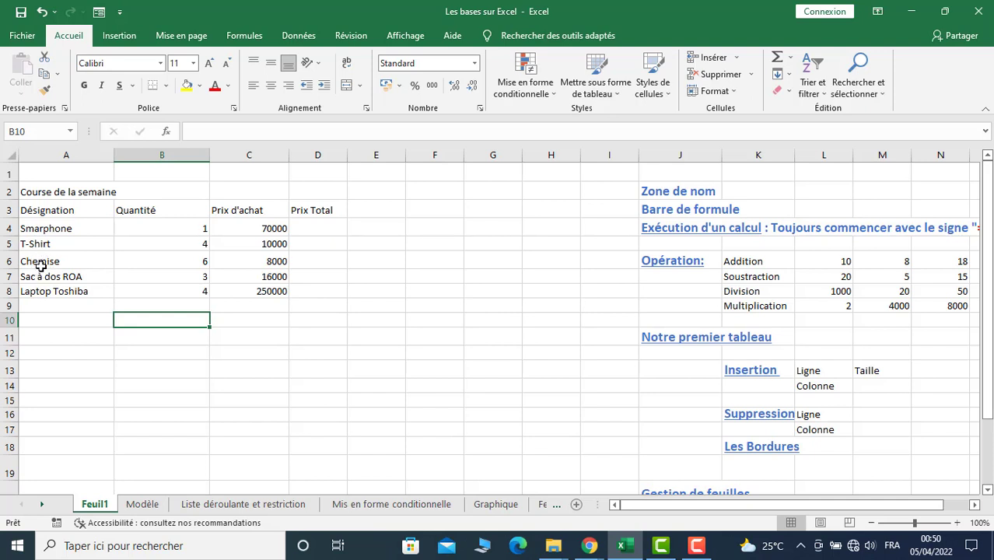
Insert an entire row above Chemise, creating an empty row 6
{"action": "left_click", "coordinate": [46, 261]}
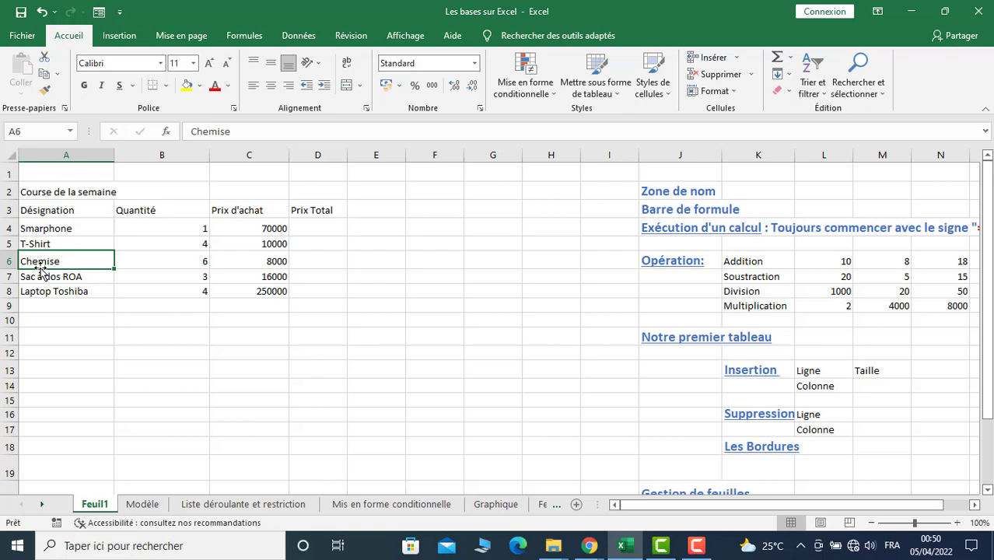
{"action": "right_click", "coordinate": [56, 261]}
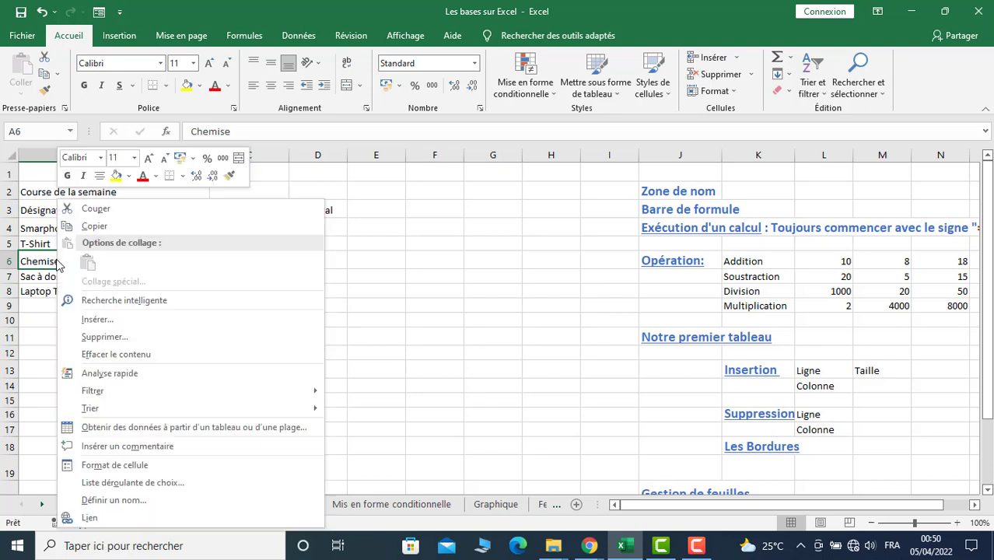
{"action": "left_click", "coordinate": [97, 319]}
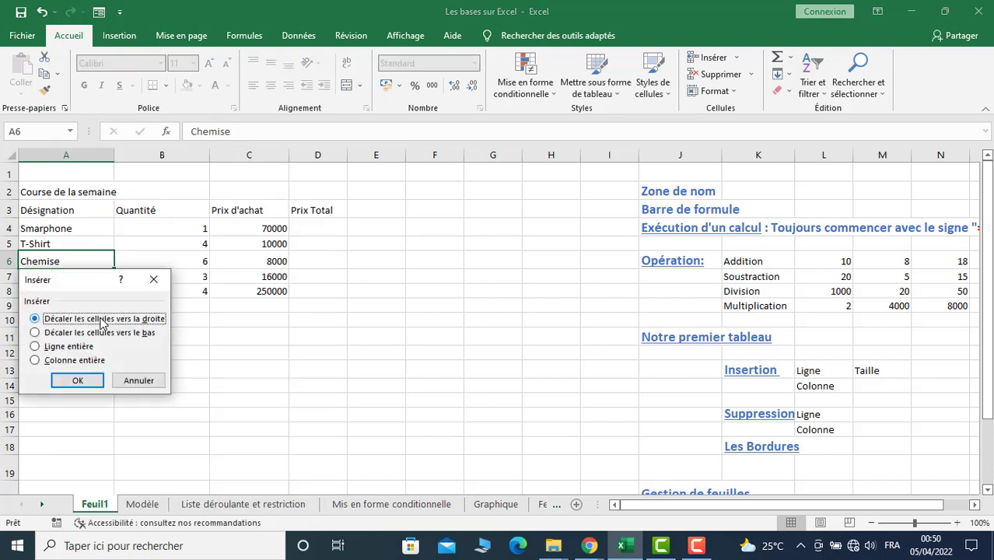
{"action": "left_click", "coordinate": [75, 349]}
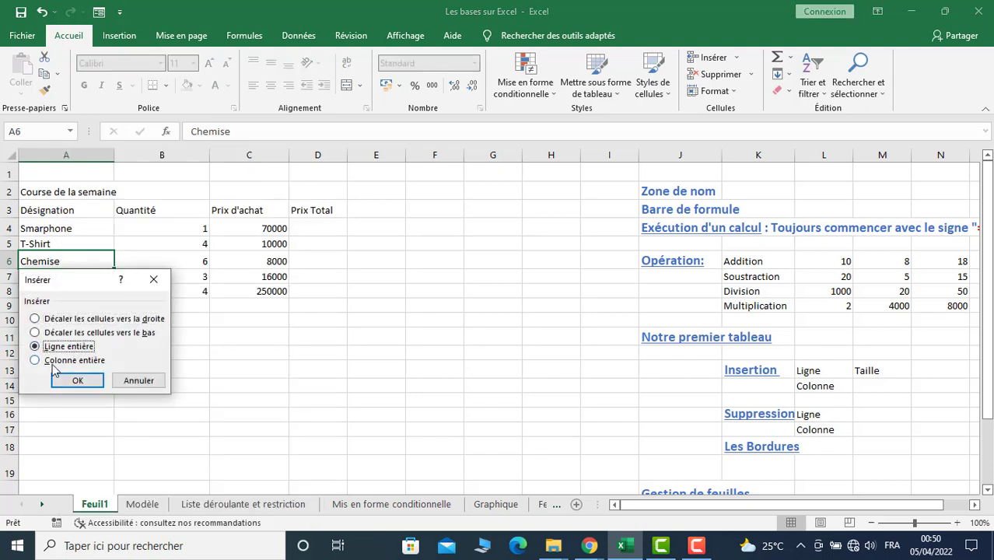
{"action": "left_click", "coordinate": [86, 381]}
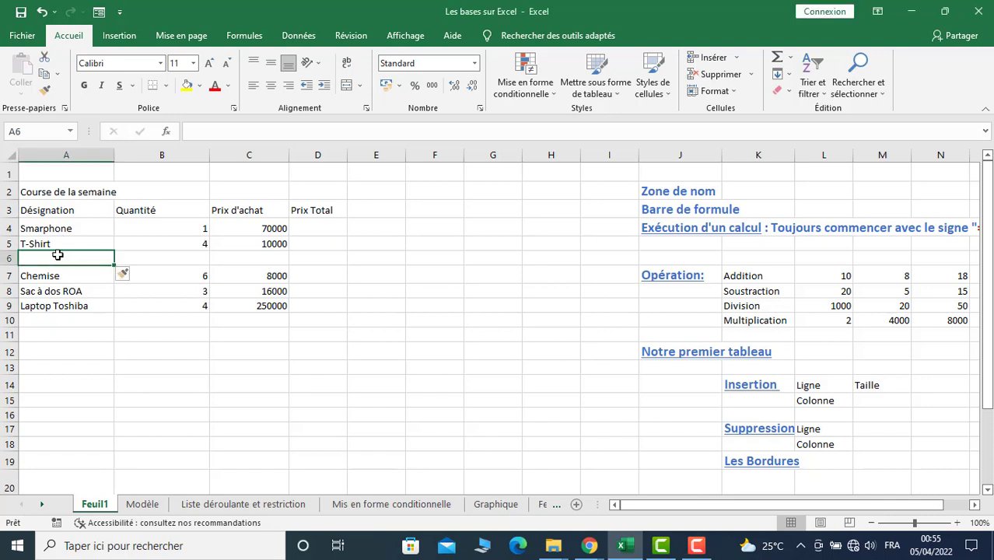
Enter Robe in A6 and its purchase price 14000 in C6
{"action": "type", "text": "R"}
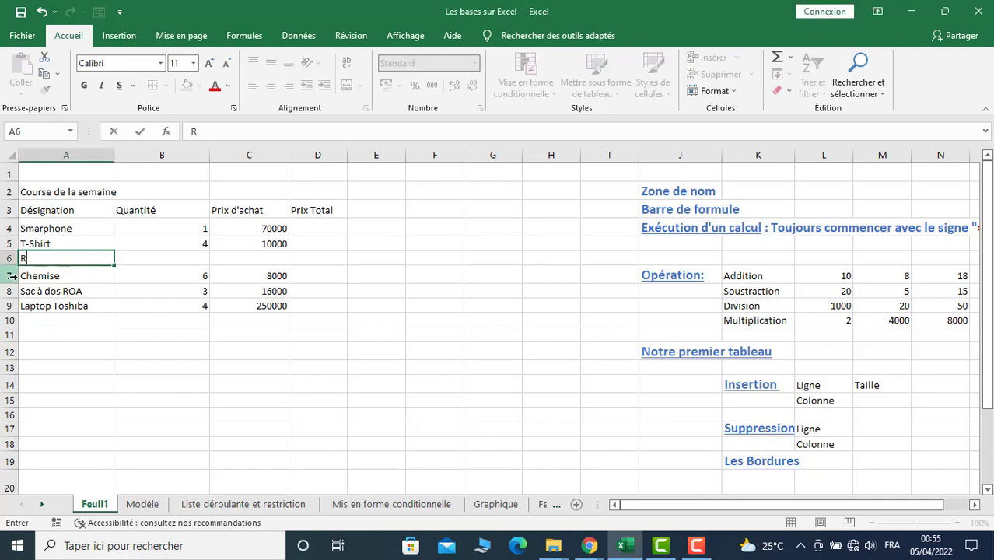
{"action": "type", "text": "obe"}
{"action": "left_click", "coordinate": [141, 261]}
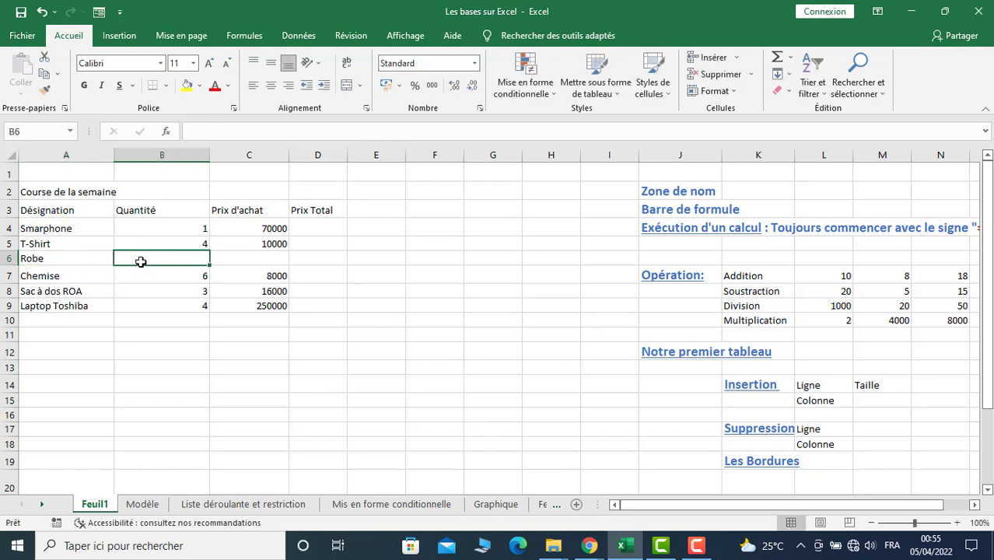
{"action": "type", "text": "é"}
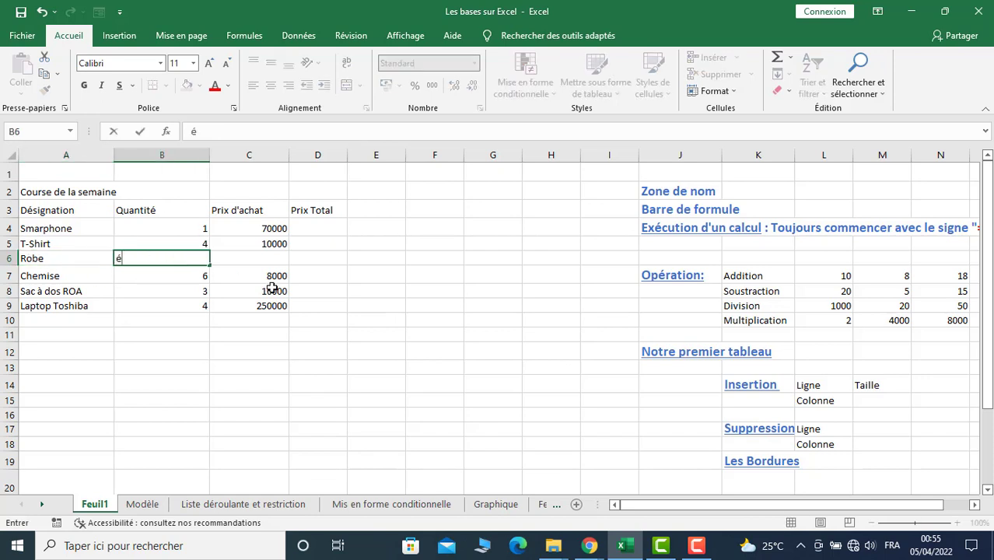
{"action": "left_click", "coordinate": [228, 261]}
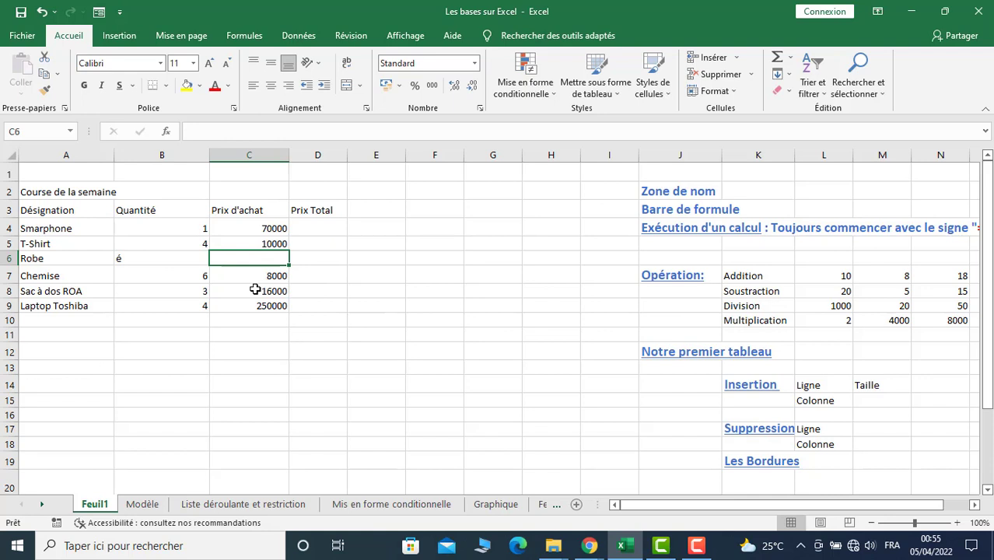
{"action": "type", "text": "1"}
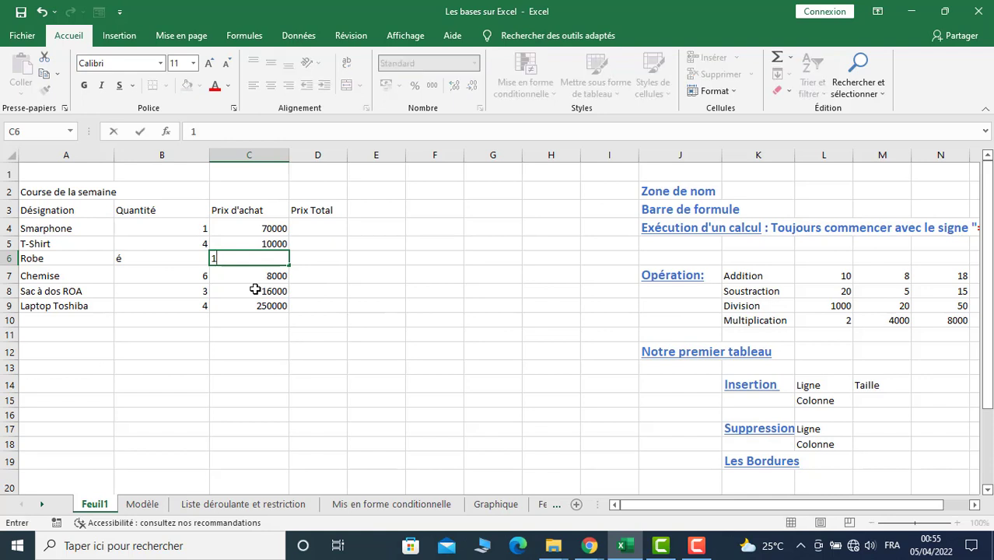
{"action": "type", "text": "4000"}
{"action": "key", "text": "Return"}
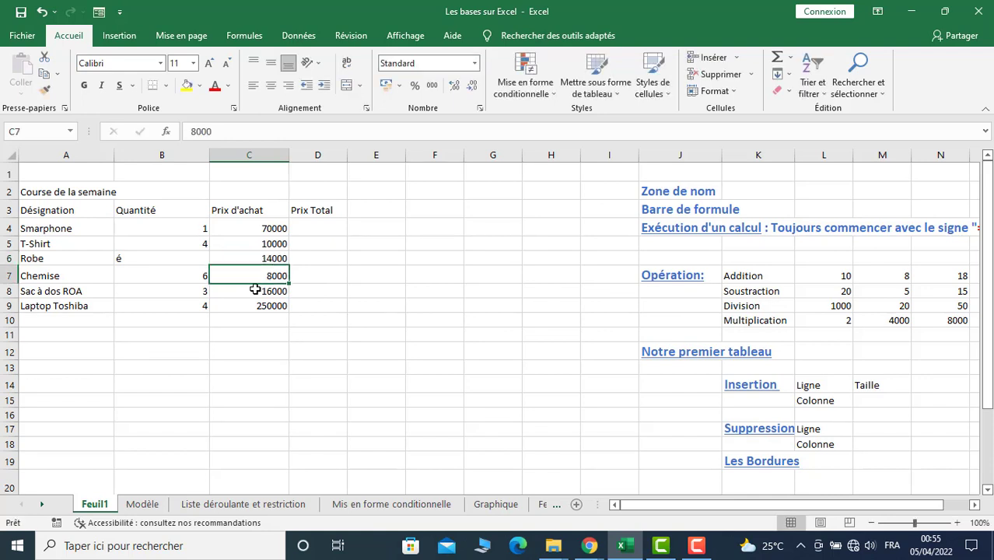
{"action": "left_click", "coordinate": [313, 228]}
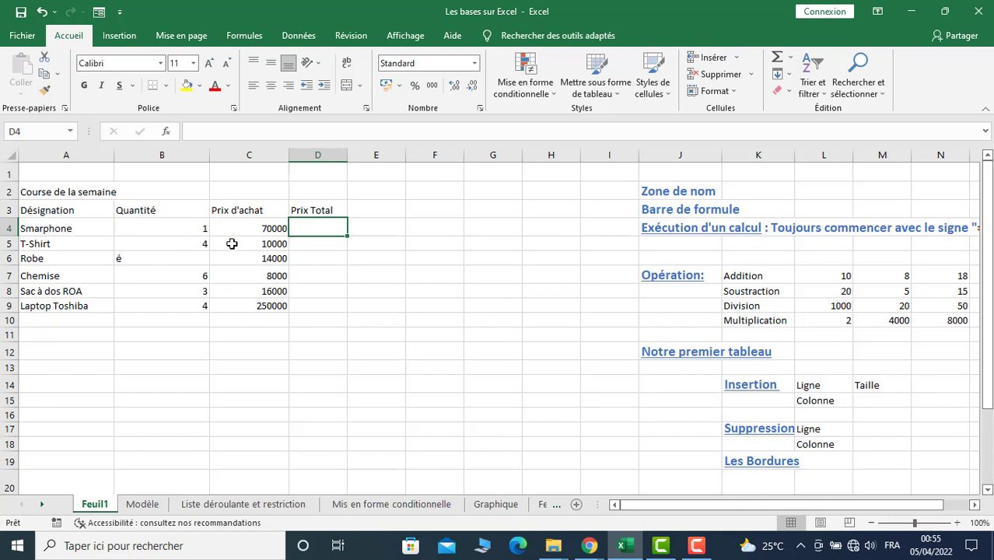
Enter the formula =B4*C4 in D4 to compute the Smarphone total of 70000
{"action": "type", "text": "="}
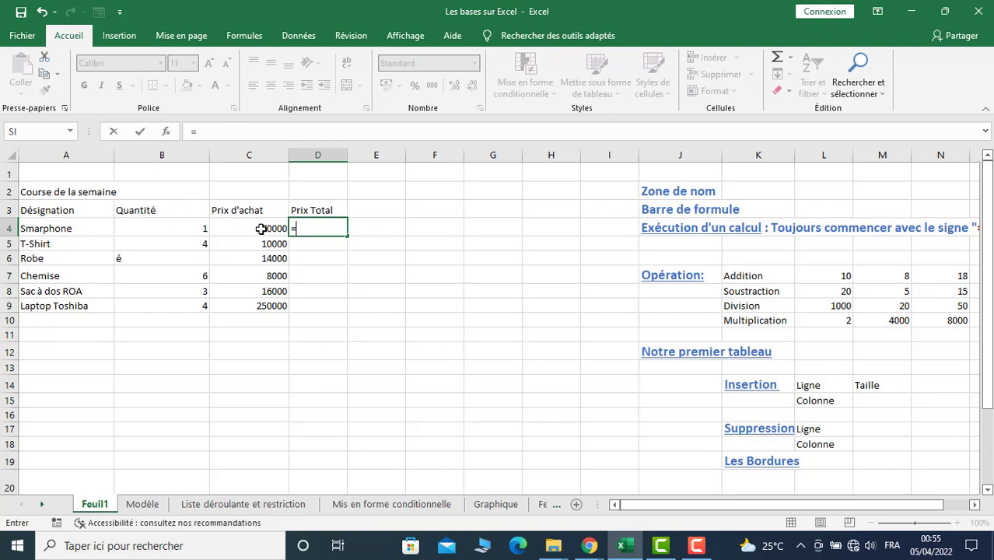
{"action": "left_click", "coordinate": [155, 226]}
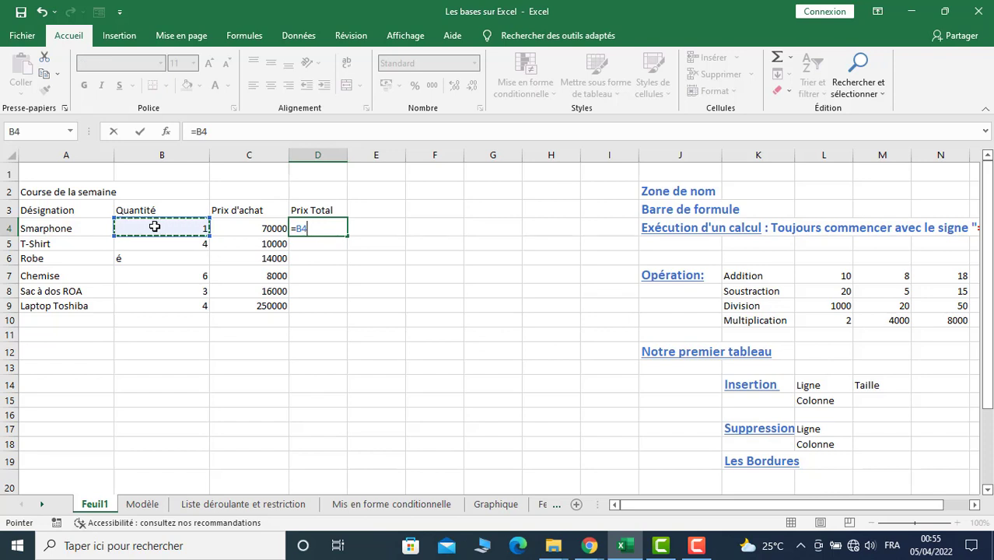
{"action": "type", "text": "*"}
{"action": "left_click", "coordinate": [246, 228]}
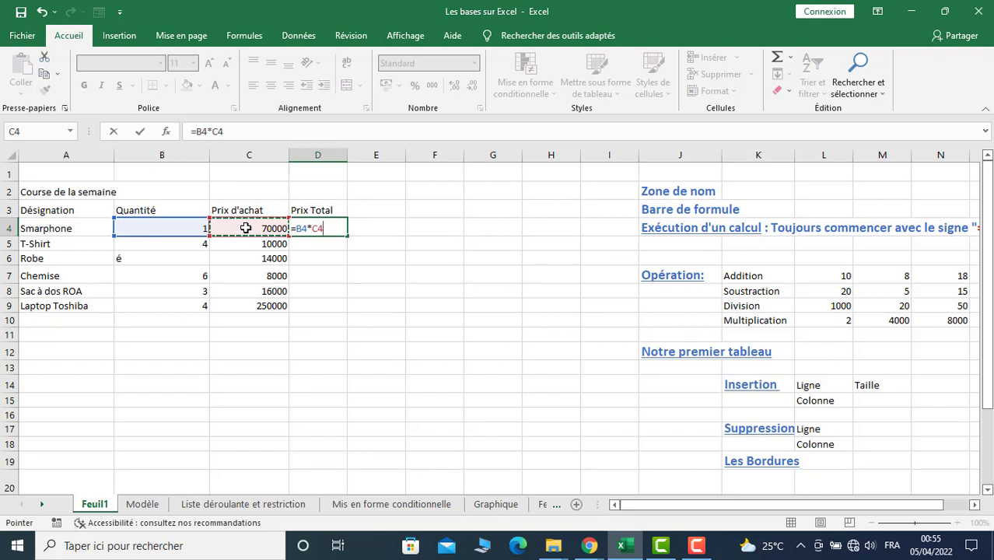
{"action": "key", "text": "Return"}
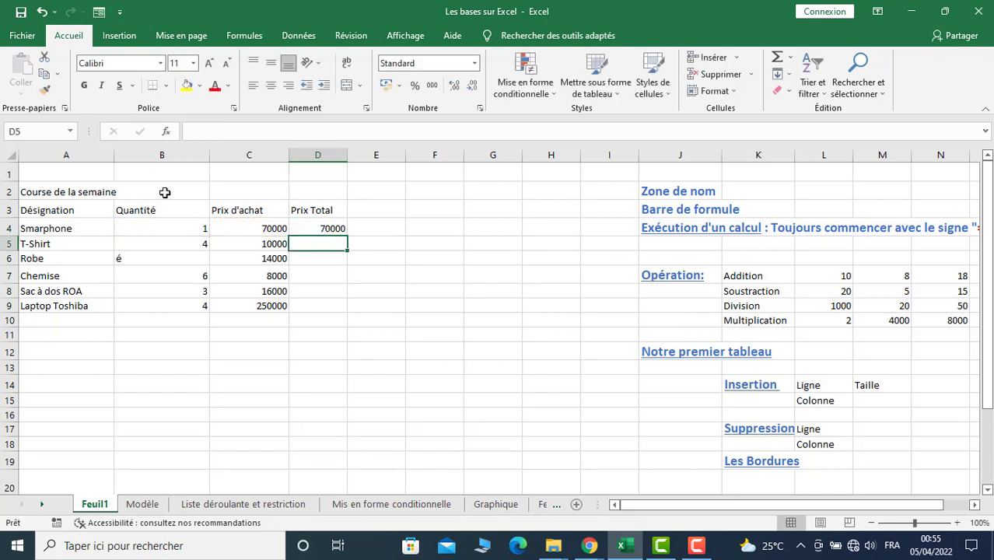
{"action": "left_click", "coordinate": [334, 228]}
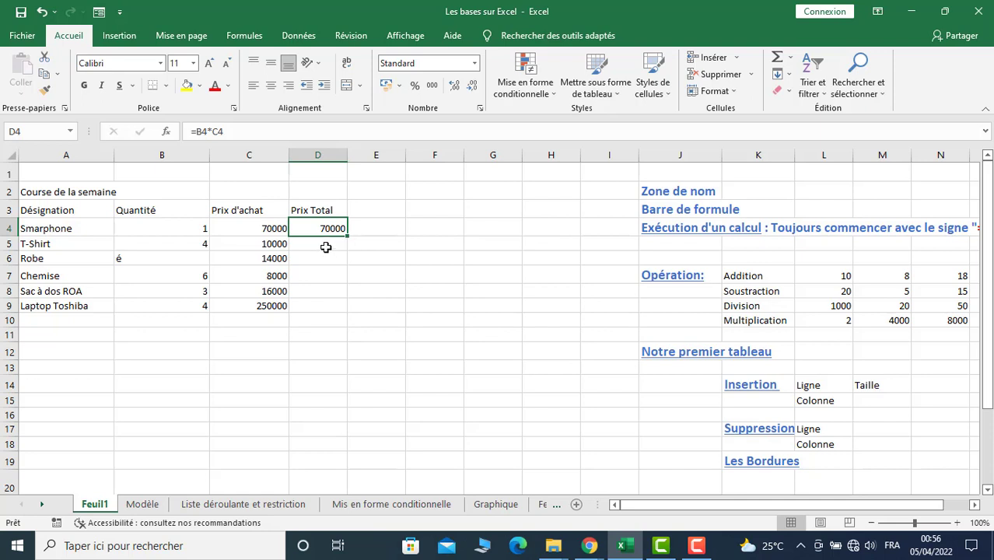
{"action": "left_click", "coordinate": [326, 248]}
{"action": "left_click", "coordinate": [326, 228]}
Fill the D4 formula down to D9 and set Robe's quantity to 2, giving 28000
{"action": "left_click_drag", "start_coordinate": [347, 235], "coordinate": [337, 308]}
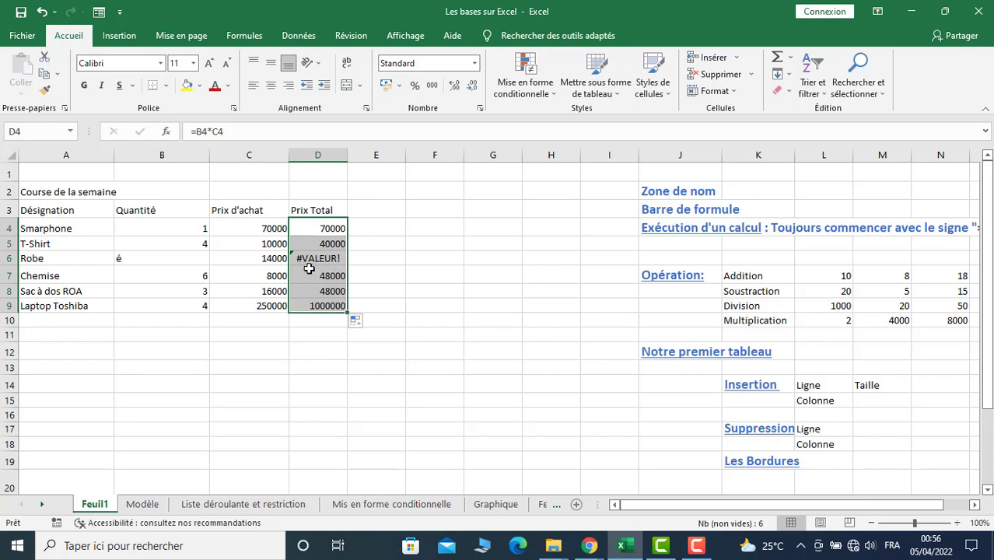
{"action": "left_click", "coordinate": [321, 260]}
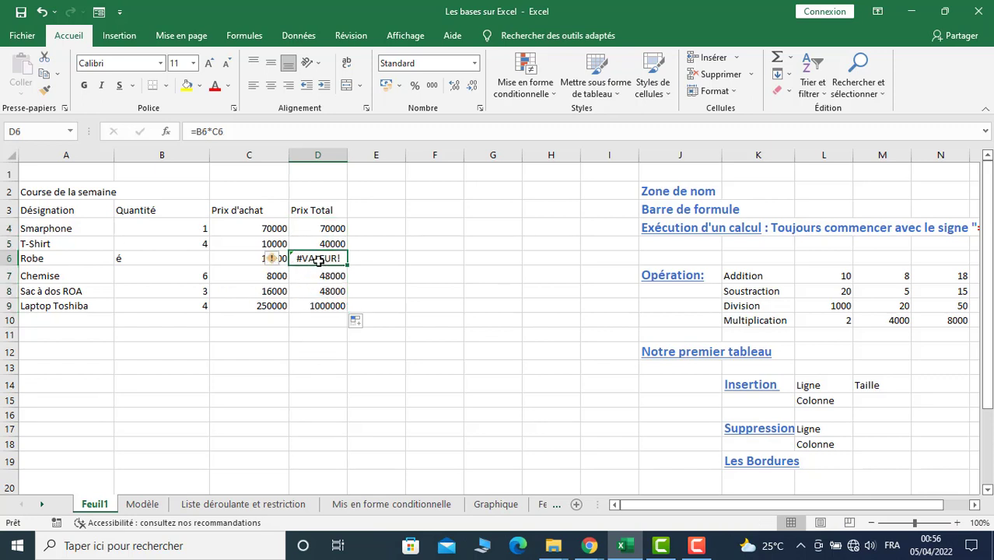
{"action": "left_click", "coordinate": [135, 261]}
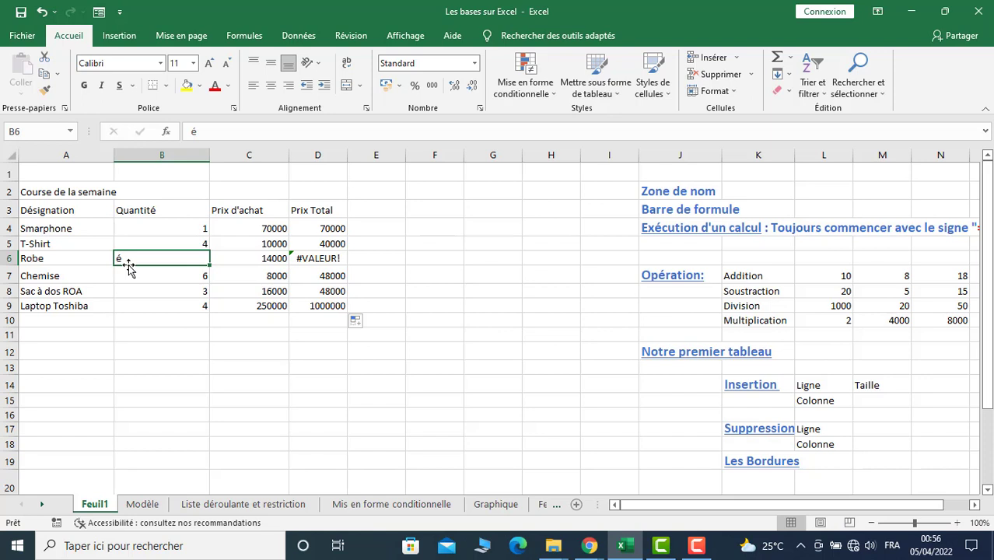
{"action": "type", "text": "2"}
{"action": "key", "text": "Return"}
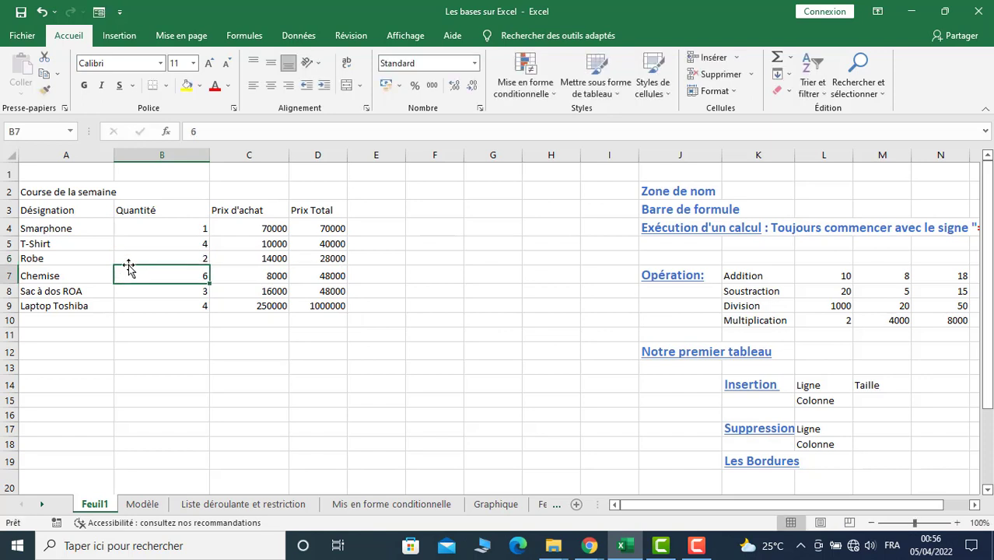
{"action": "left_click", "coordinate": [328, 307]}
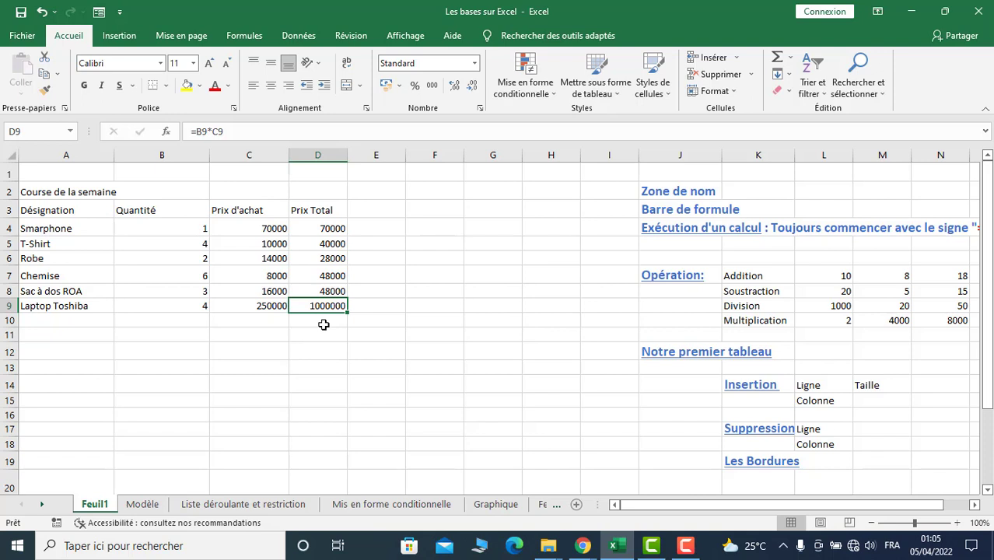
Label cell A10 as Total
{"action": "left_click", "coordinate": [87, 322]}
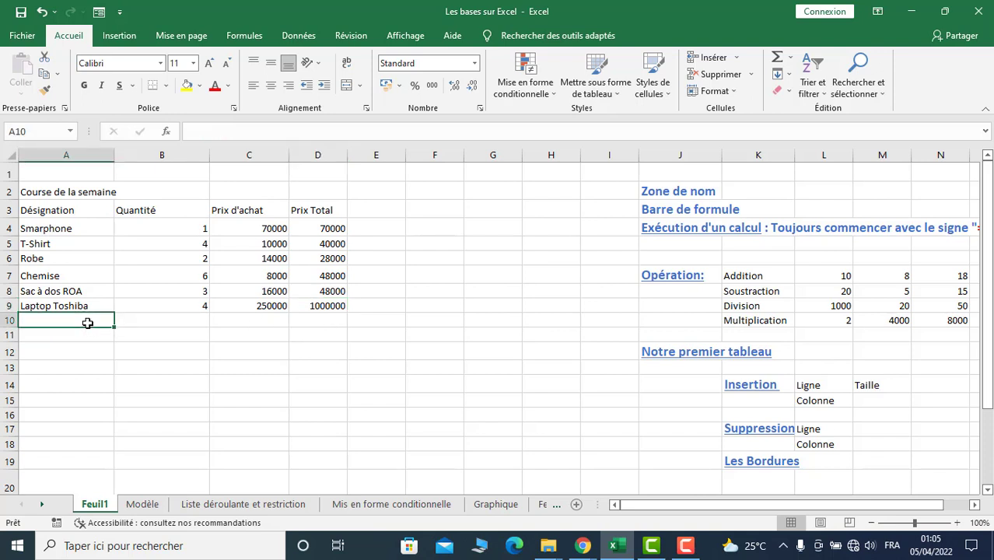
{"action": "type", "text": "Total"}
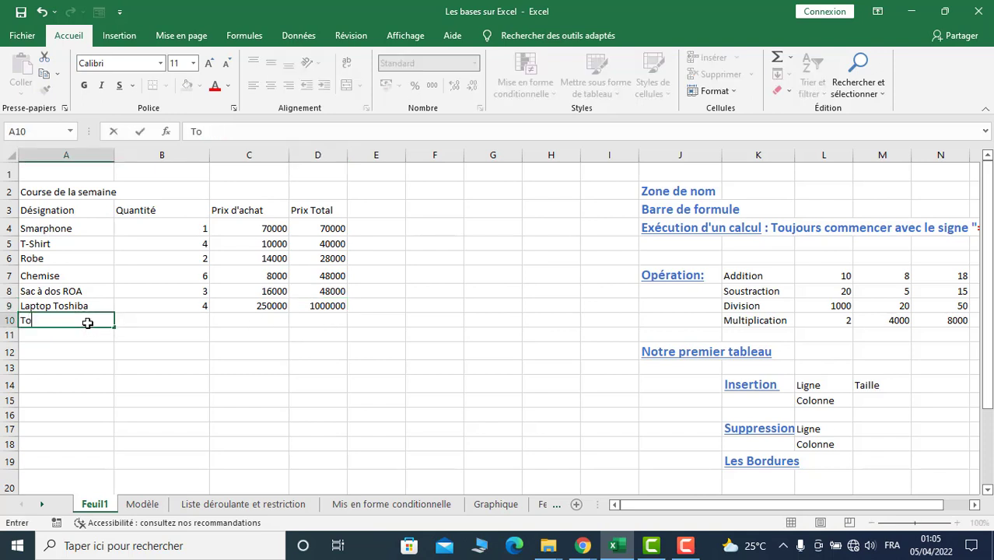
{"action": "left_click", "coordinate": [333, 325]}
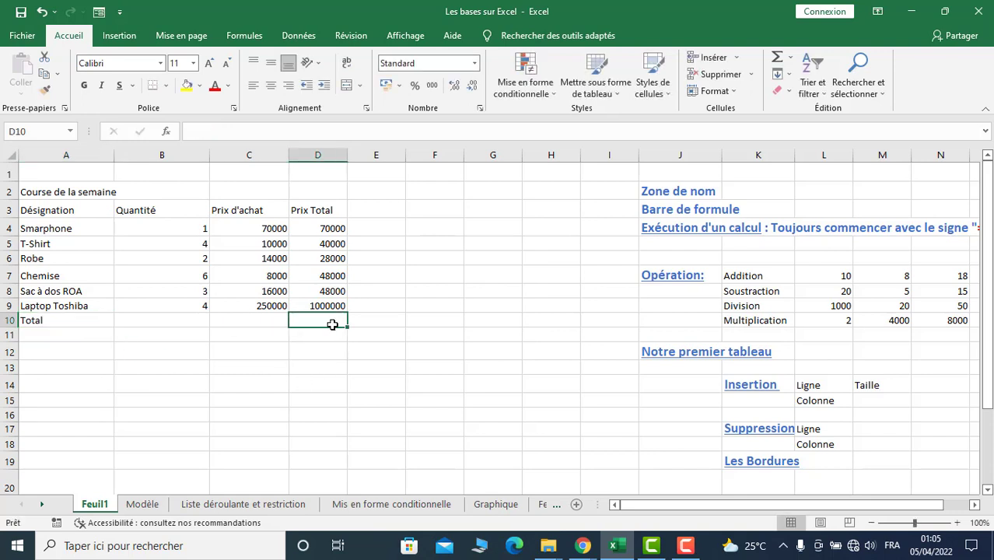
Enter =D4+D5+D6+D7+D8+D9 in D10, giving a grand total of 1234000
{"action": "type", "text": "="}
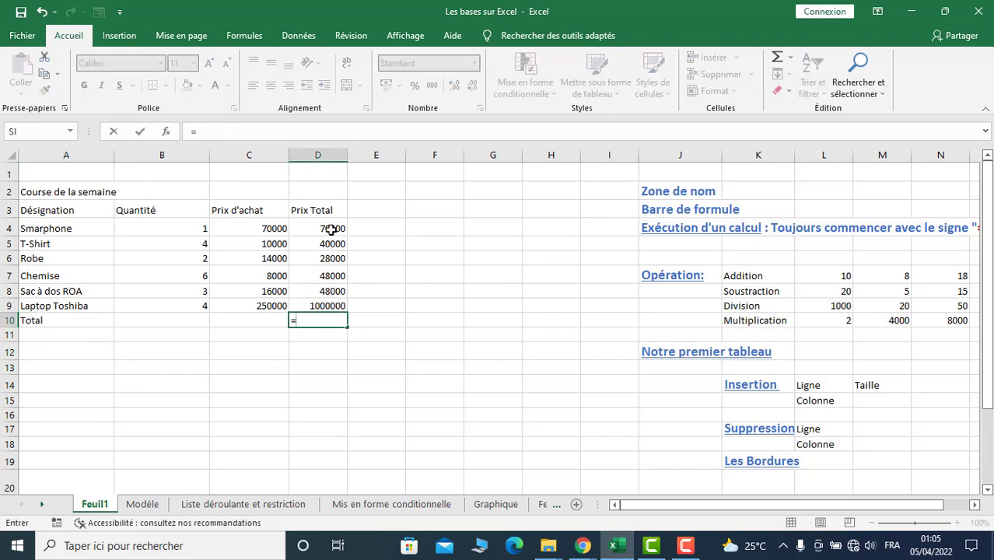
{"action": "left_click", "coordinate": [331, 228]}
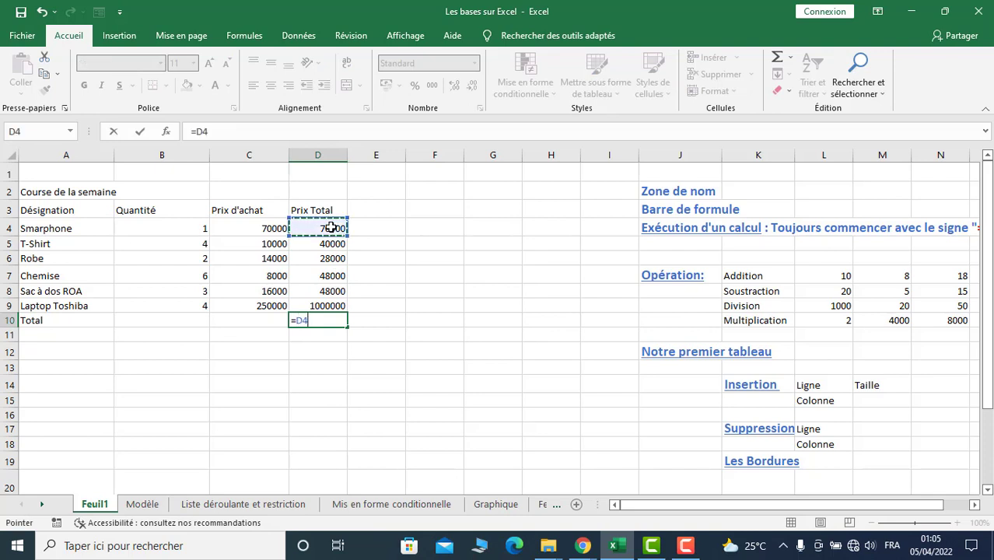
{"action": "type", "text": "+"}
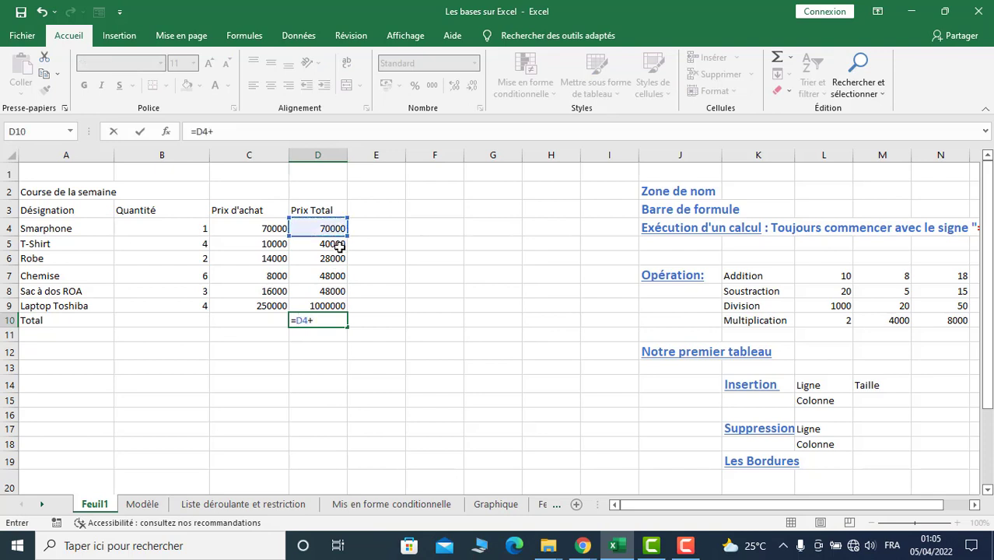
{"action": "left_click", "coordinate": [339, 245]}
{"action": "type", "text": "+"}
{"action": "left_click", "coordinate": [337, 259]}
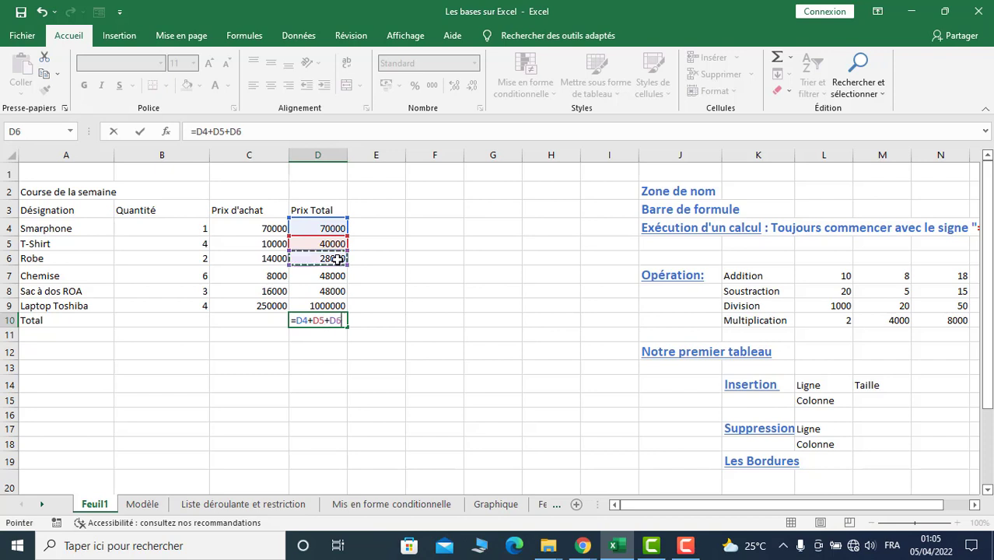
{"action": "type", "text": "+"}
{"action": "left_click", "coordinate": [333, 276]}
{"action": "type", "text": "+"}
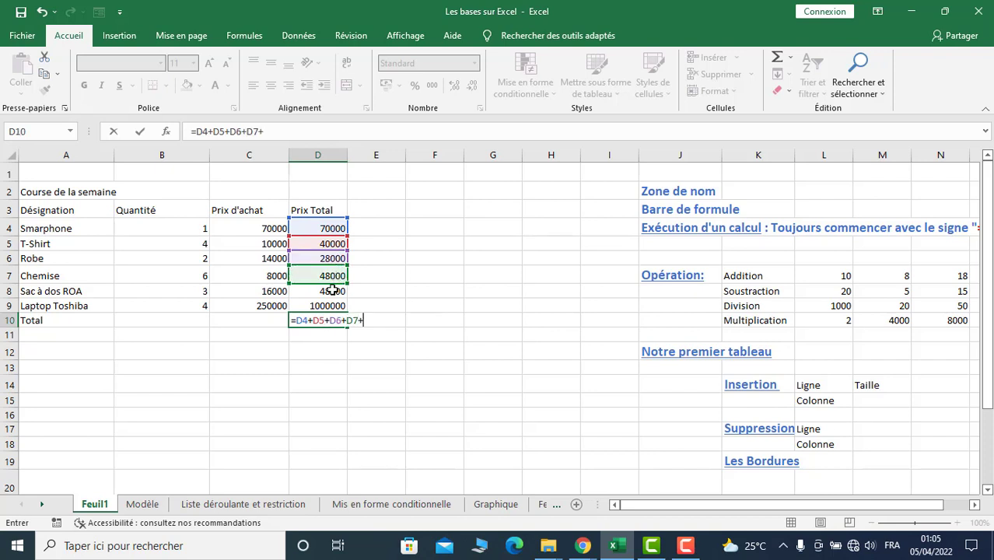
{"action": "left_click", "coordinate": [333, 291]}
{"action": "type", "text": "+"}
{"action": "left_click", "coordinate": [338, 305]}
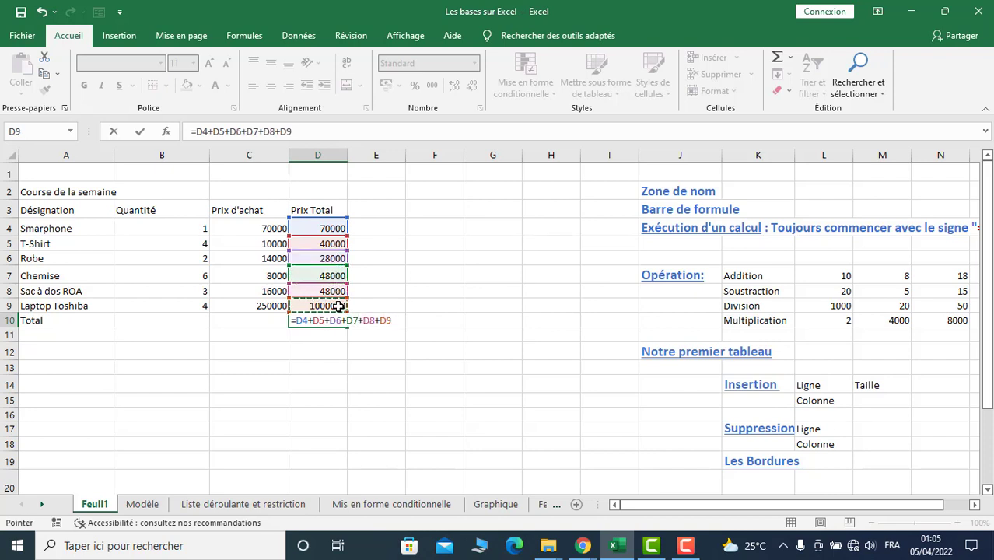
{"action": "key", "text": "Return"}
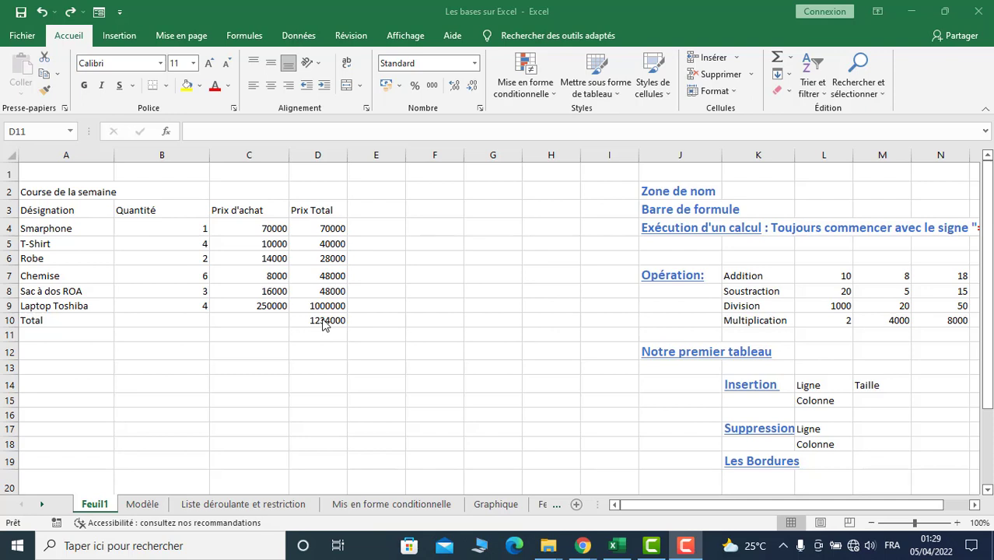
{"action": "left_click", "coordinate": [332, 322]}
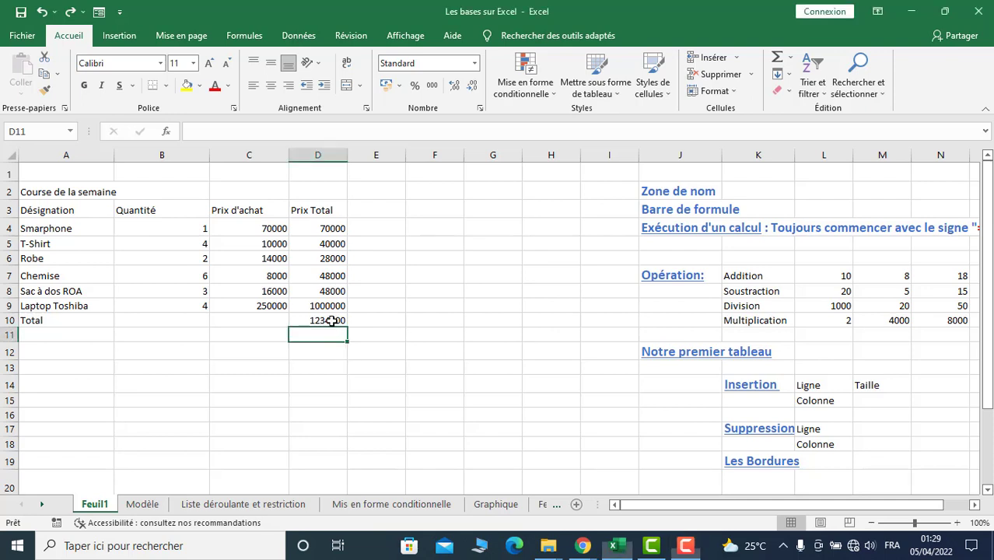
{"action": "left_click", "coordinate": [332, 321]}
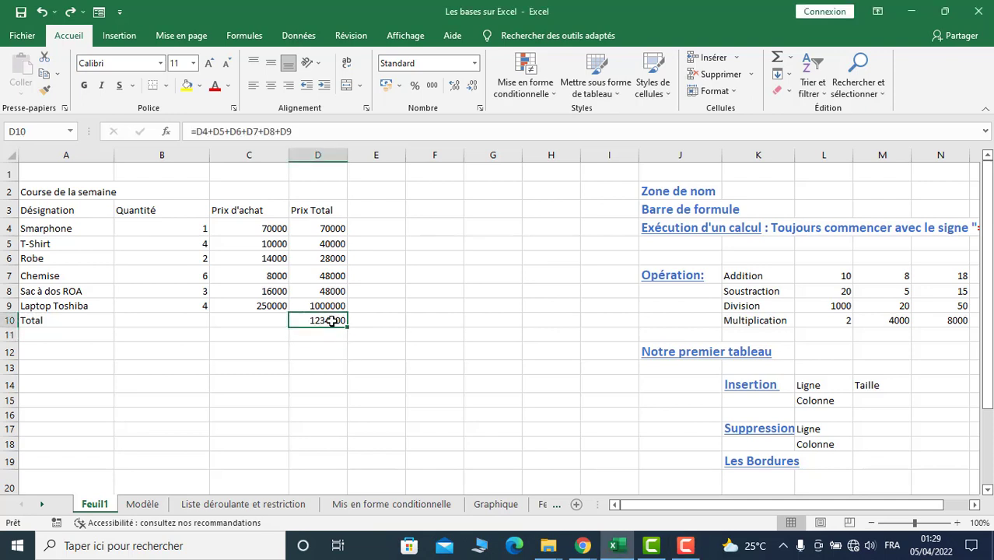
Replace D10's addition with an AutoSum =SOMME(D4:D9), still totalling 1234000
{"action": "key", "text": "Delete"}
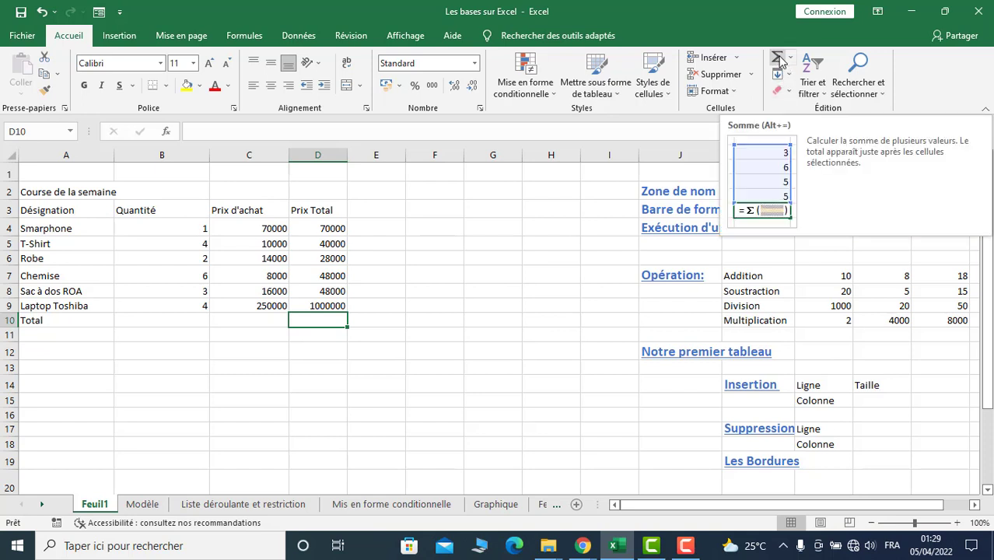
{"action": "left_click", "coordinate": [342, 352]}
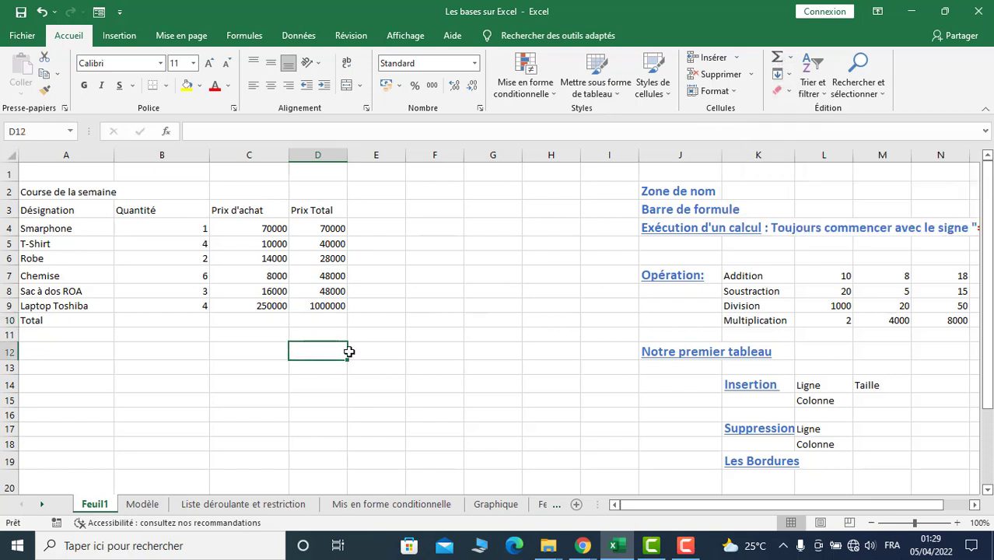
{"action": "left_click", "coordinate": [330, 319]}
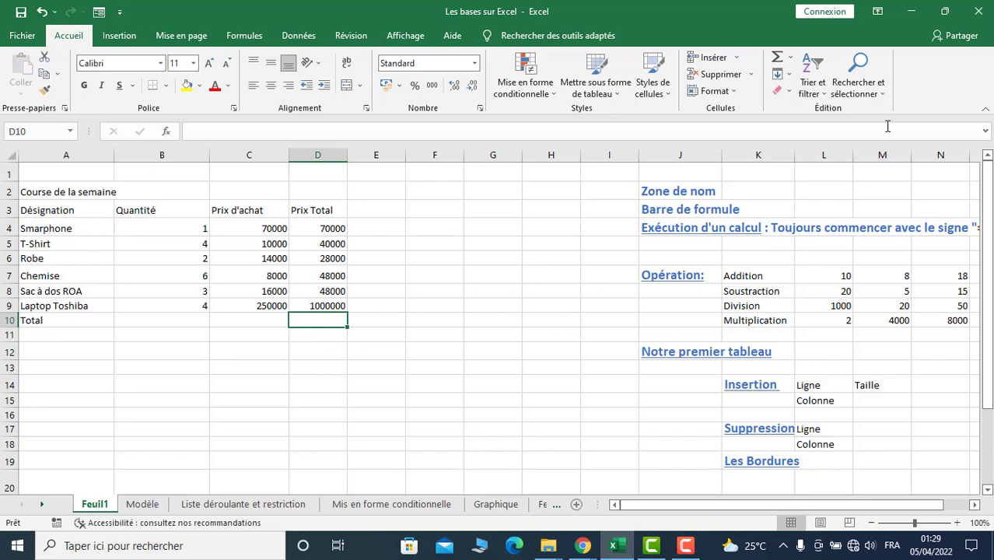
{"action": "left_click", "coordinate": [776, 61]}
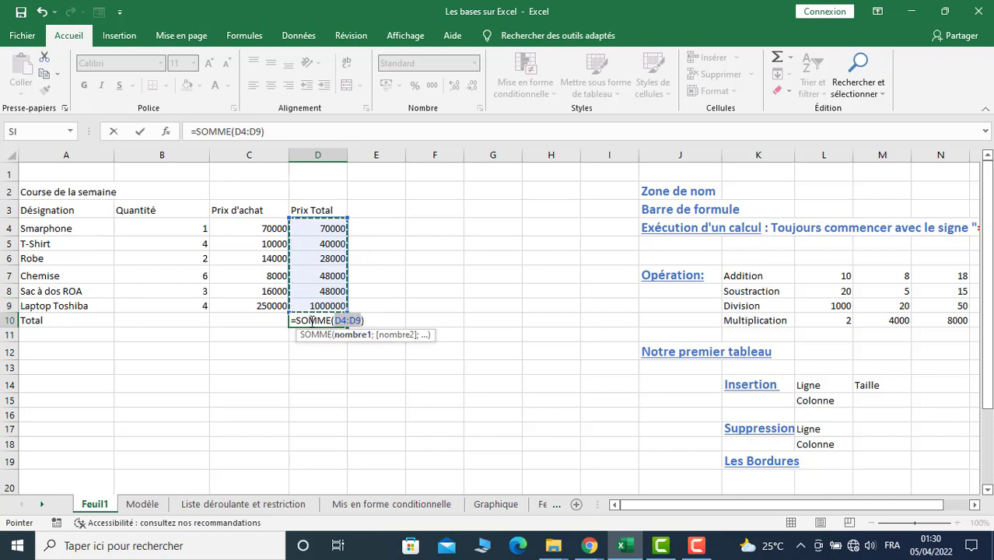
{"action": "key", "text": "Return"}
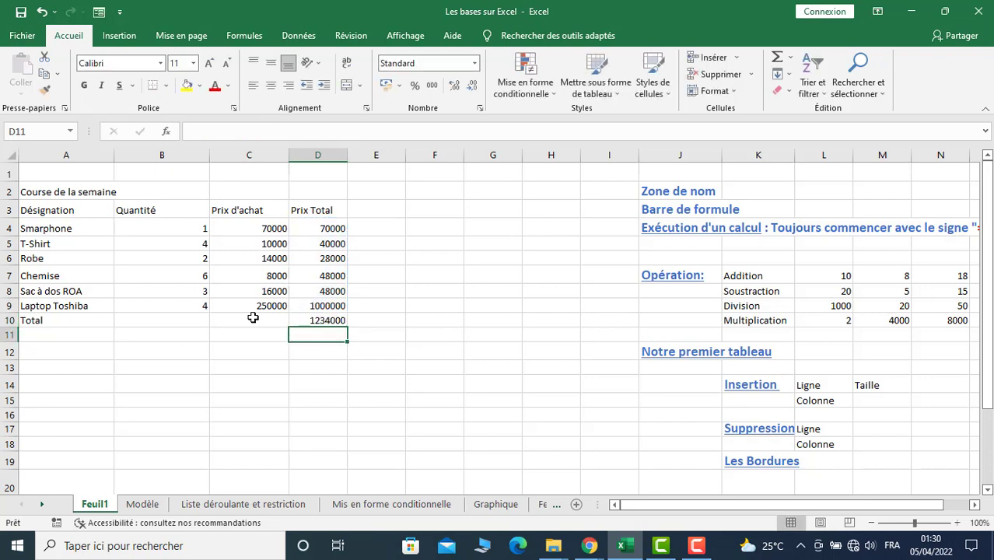
{"action": "left_click", "coordinate": [330, 324]}
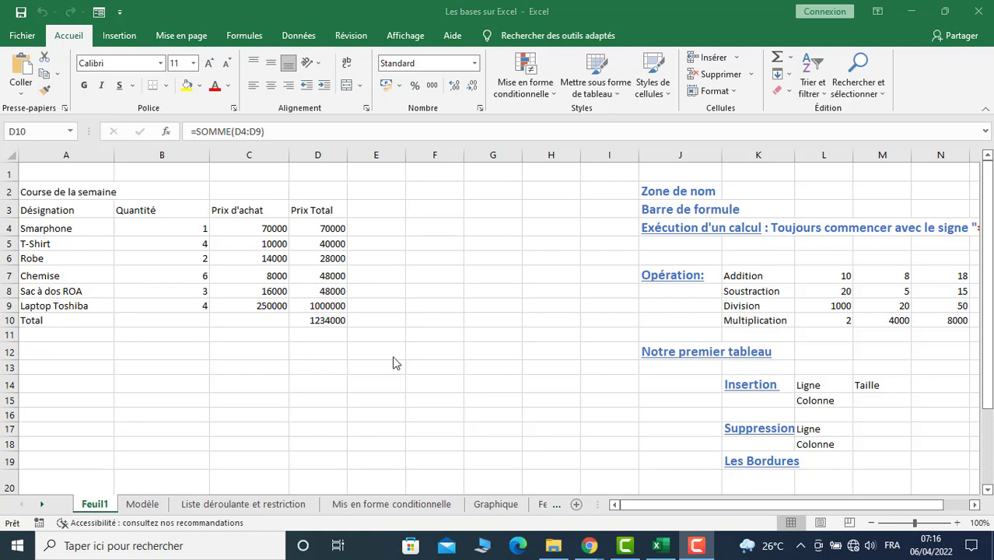
Centre the header cells A3:D3 and the data range A4:D10
{"action": "left_click", "coordinate": [312, 319]}
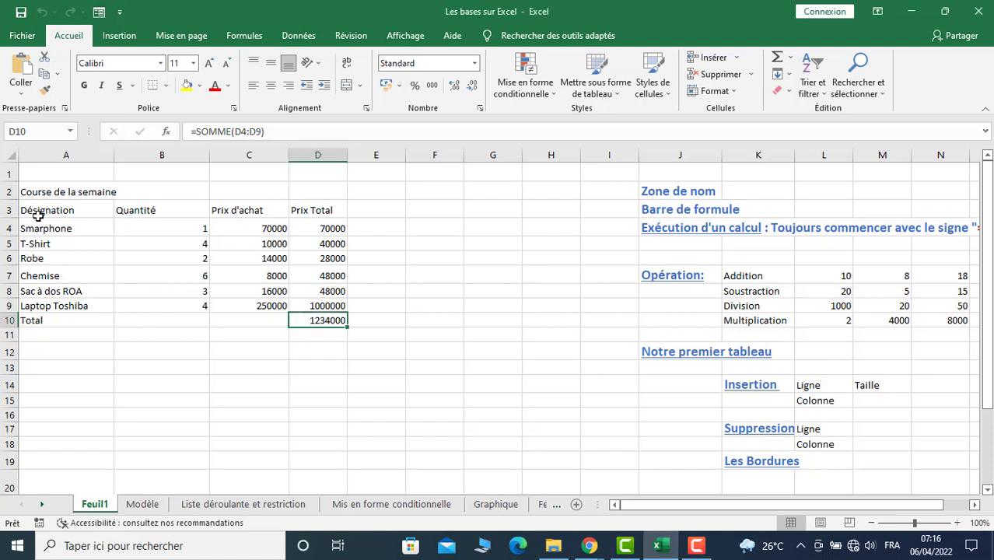
{"action": "left_click_drag", "start_coordinate": [37, 210], "coordinate": [306, 207]}
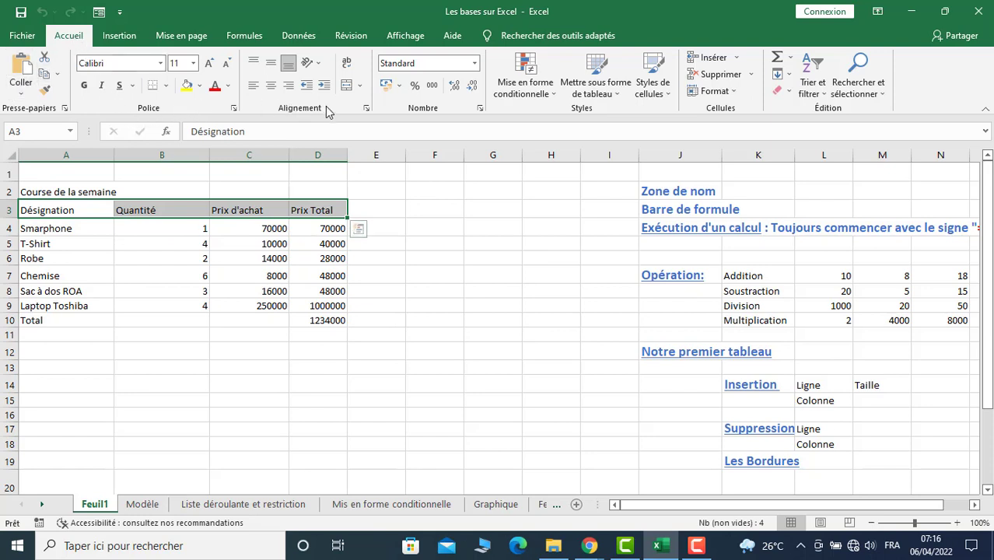
{"action": "left_click", "coordinate": [271, 88]}
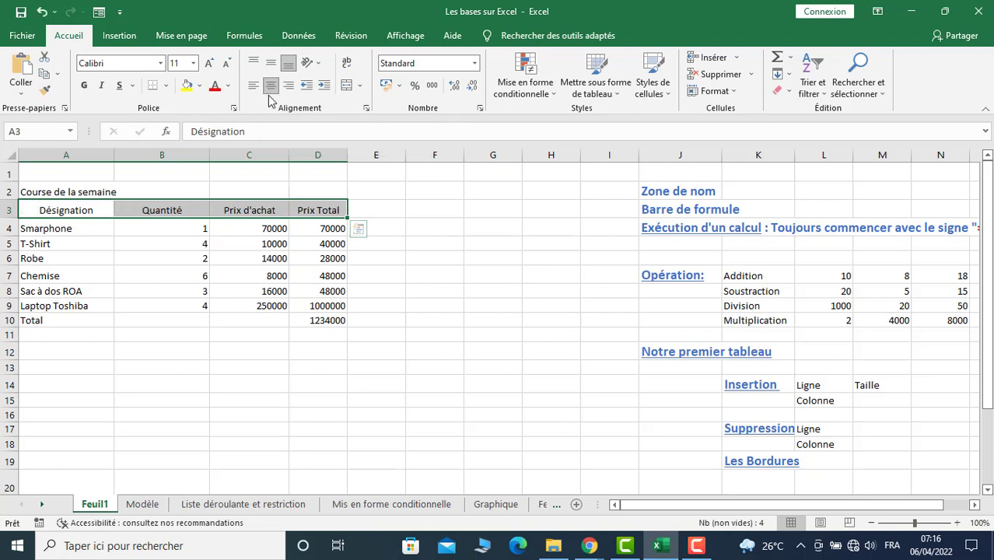
{"action": "left_click", "coordinate": [272, 90]}
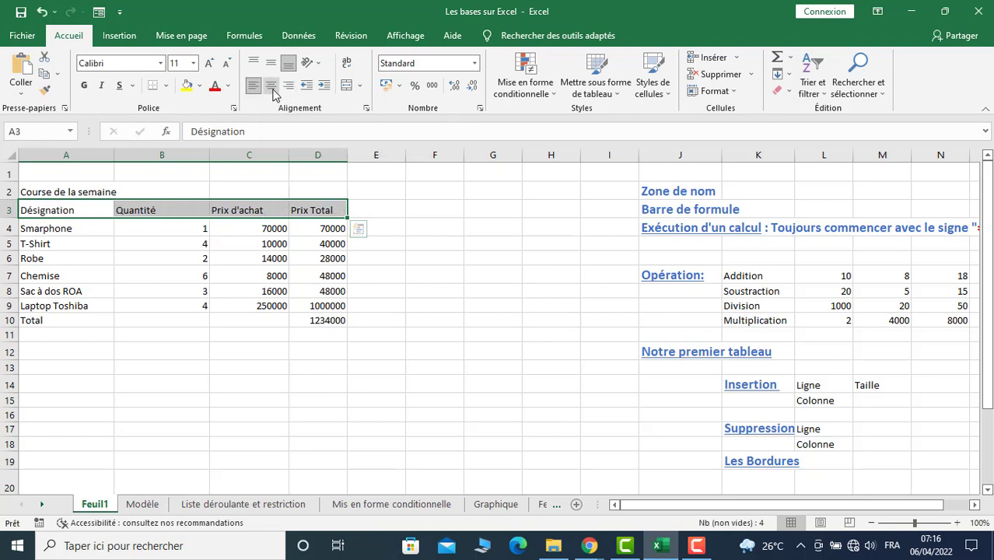
{"action": "left_click", "coordinate": [273, 89]}
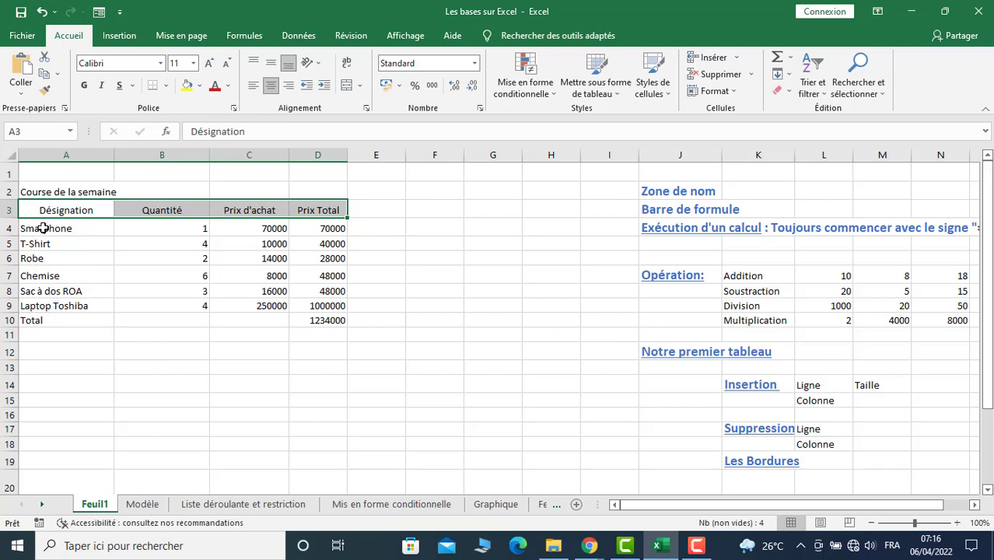
{"action": "left_click_drag", "start_coordinate": [44, 228], "coordinate": [319, 313]}
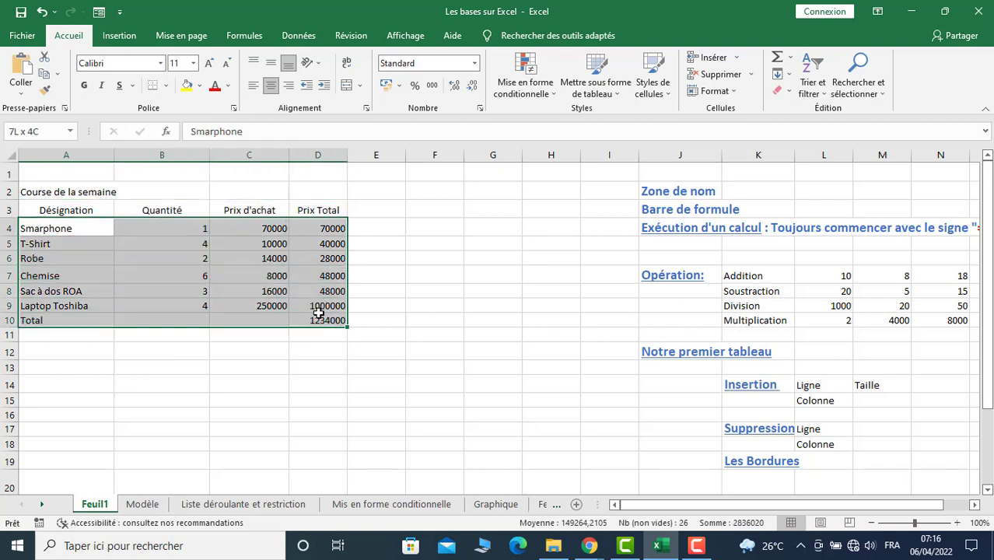
{"action": "left_click", "coordinate": [271, 84]}
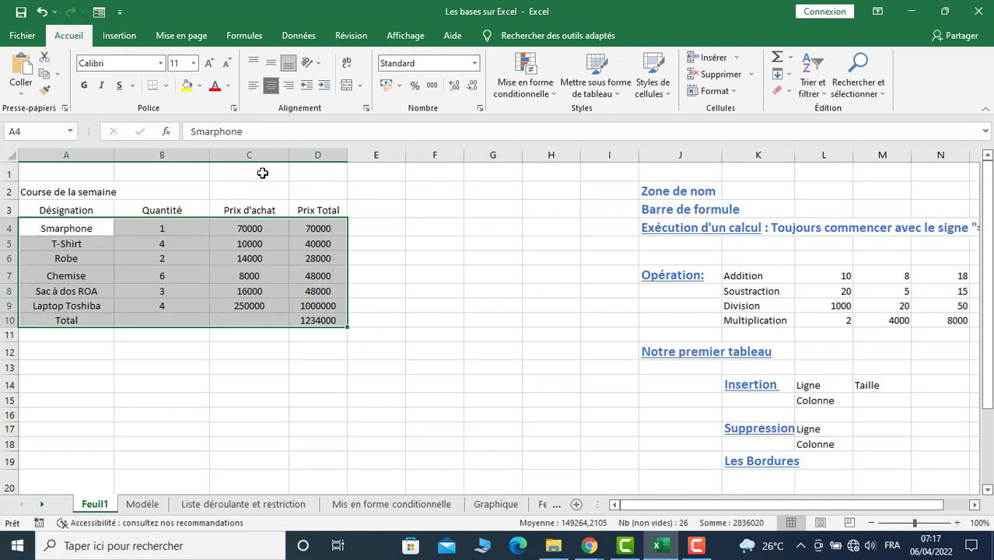
{"action": "left_click", "coordinate": [253, 303]}
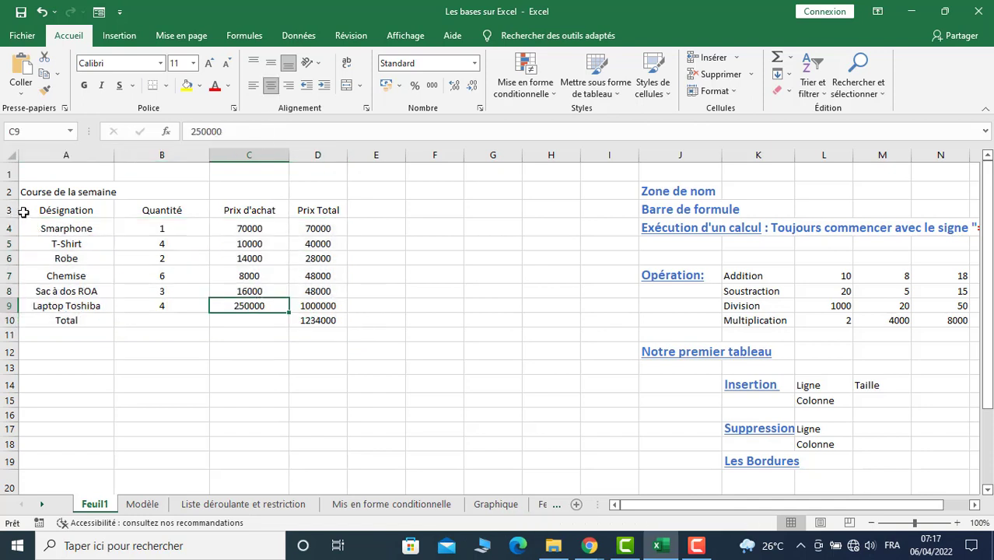
Resize the A3:D3 header labels with the grow/shrink font buttons until they reach 14 points
{"action": "left_click_drag", "start_coordinate": [24, 213], "coordinate": [307, 210]}
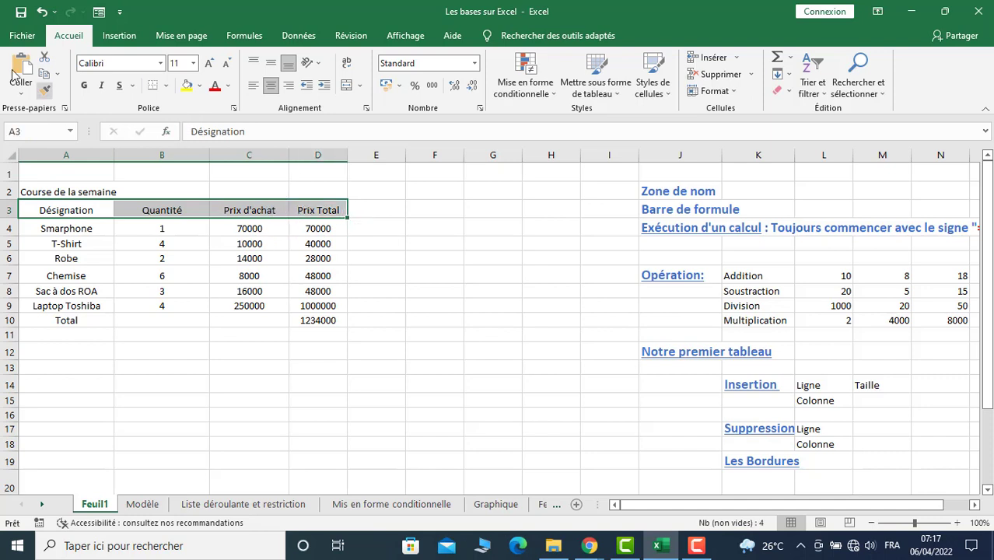
{"action": "left_click", "coordinate": [209, 66]}
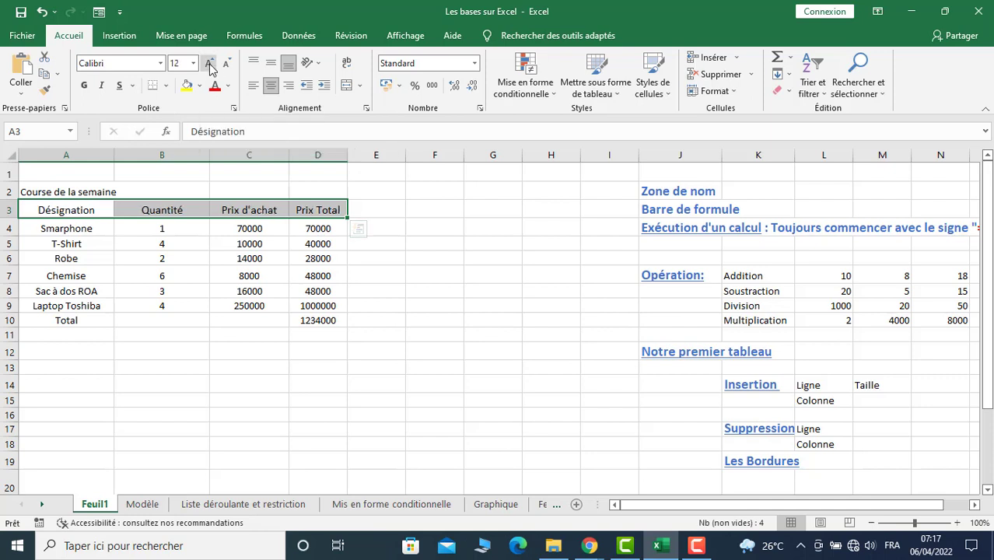
{"action": "left_click", "coordinate": [209, 65]}
{"action": "left_click", "coordinate": [209, 65]}
{"action": "left_click", "coordinate": [226, 66]}
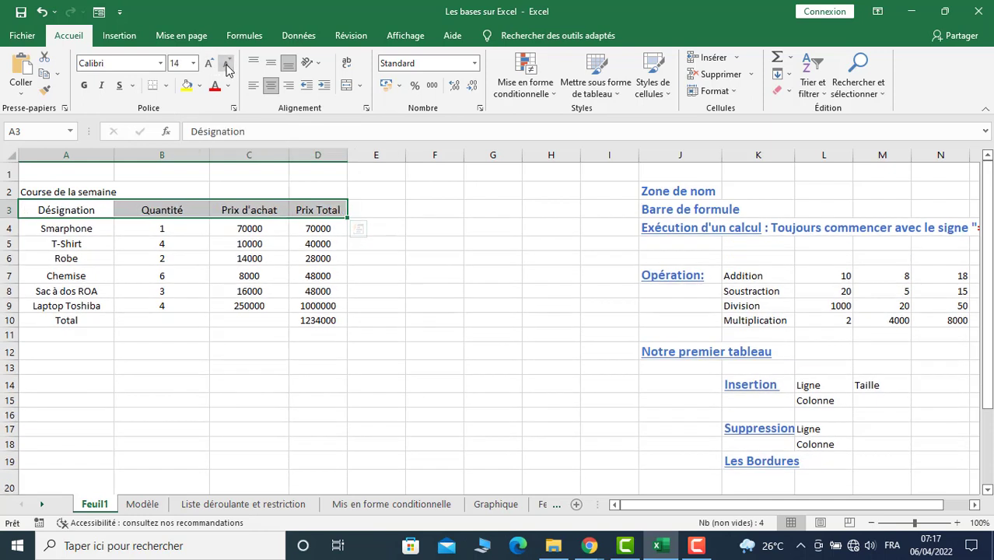
{"action": "left_click", "coordinate": [209, 65]}
{"action": "left_click", "coordinate": [210, 65]}
{"action": "left_click", "coordinate": [210, 65]}
{"action": "left_click", "coordinate": [209, 65]}
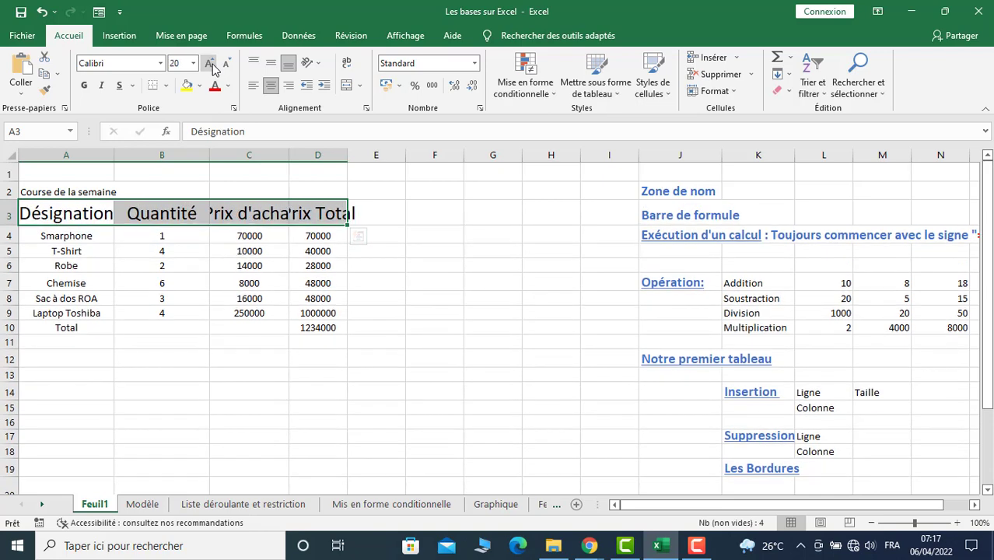
{"action": "left_click", "coordinate": [209, 66]}
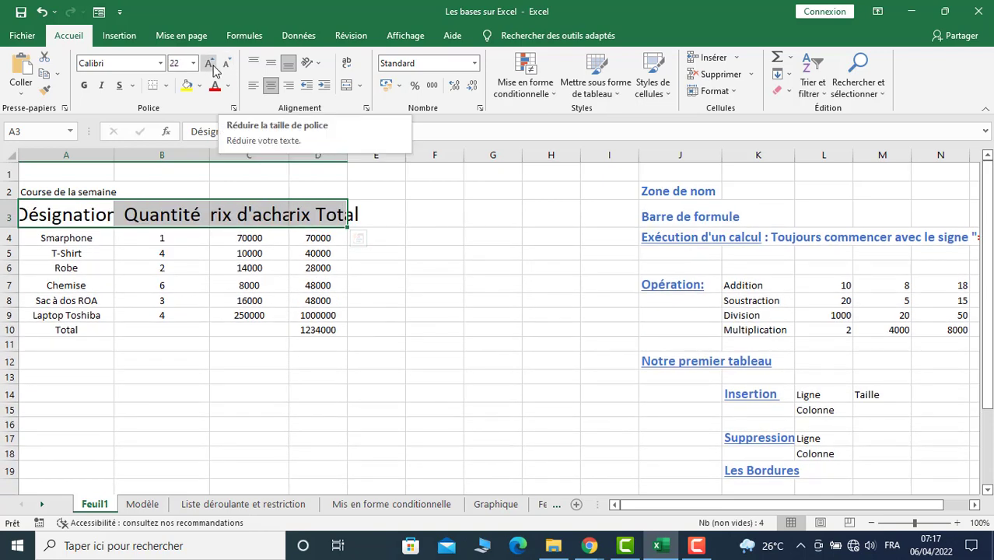
{"action": "left_click", "coordinate": [225, 68]}
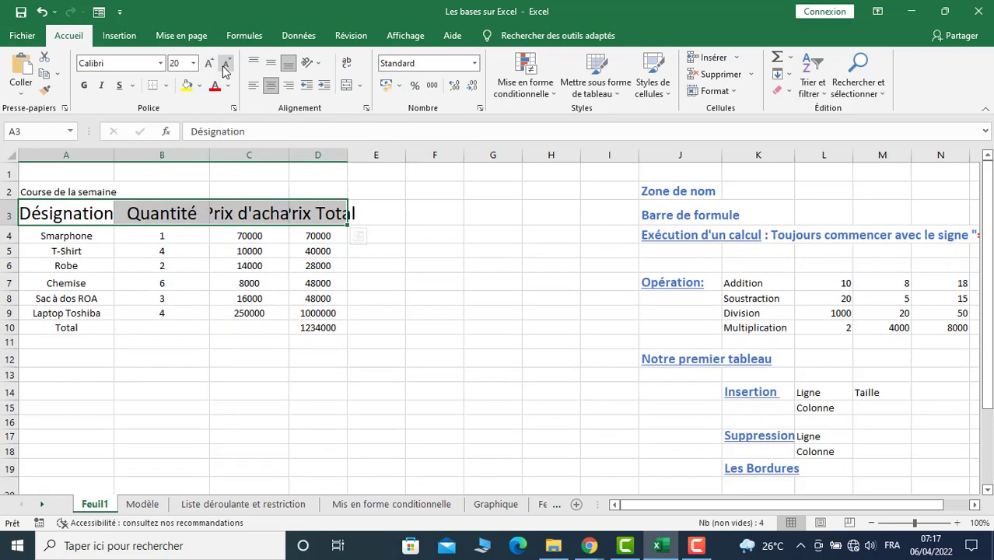
{"action": "left_click", "coordinate": [225, 68]}
{"action": "left_click", "coordinate": [226, 68]}
{"action": "left_click", "coordinate": [226, 67]}
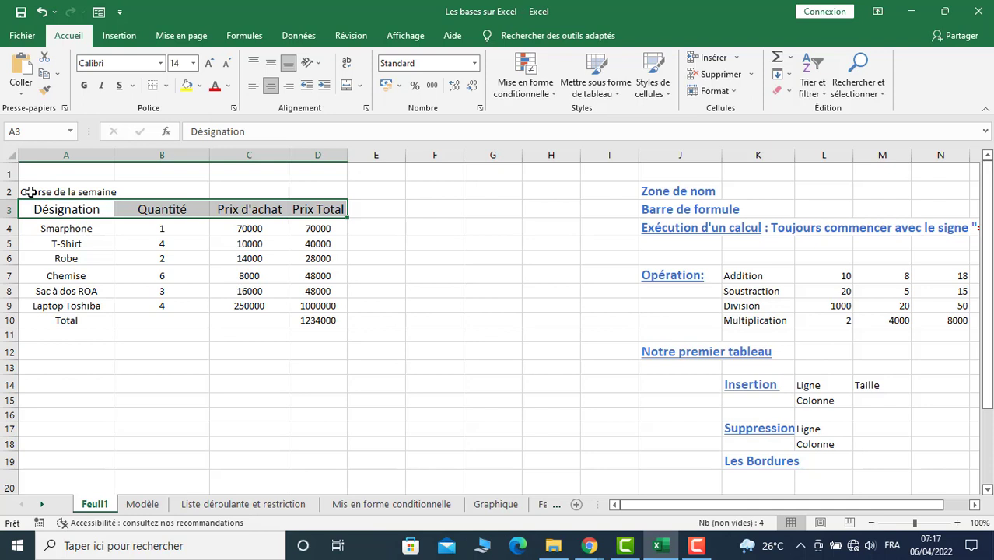
Merge and centre the title 'Course de la semaine' across A2:D2, toggling the merge once
{"action": "left_click", "coordinate": [39, 192]}
{"action": "left_click_drag", "start_coordinate": [100, 189], "coordinate": [302, 190]}
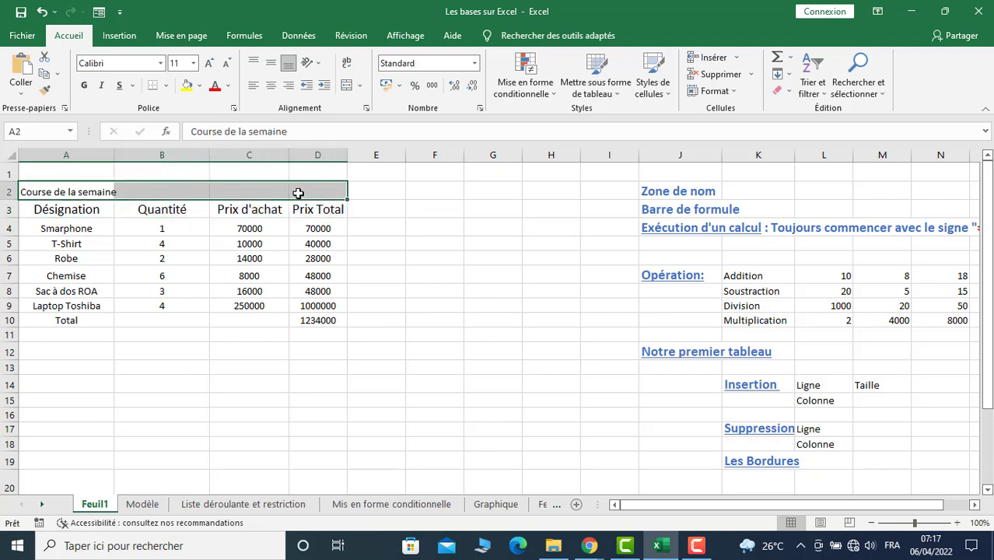
{"action": "left_click", "coordinate": [360, 85]}
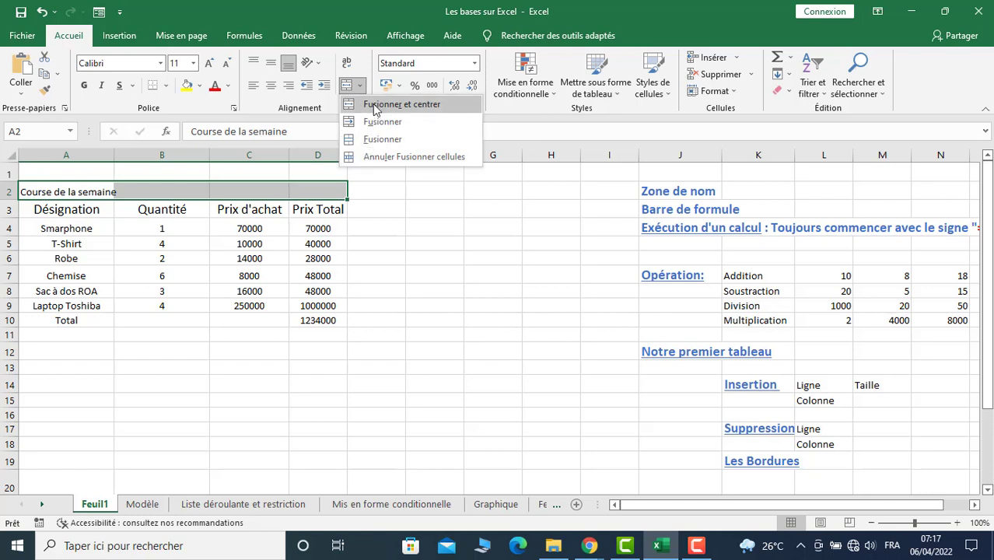
{"action": "left_click", "coordinate": [374, 104]}
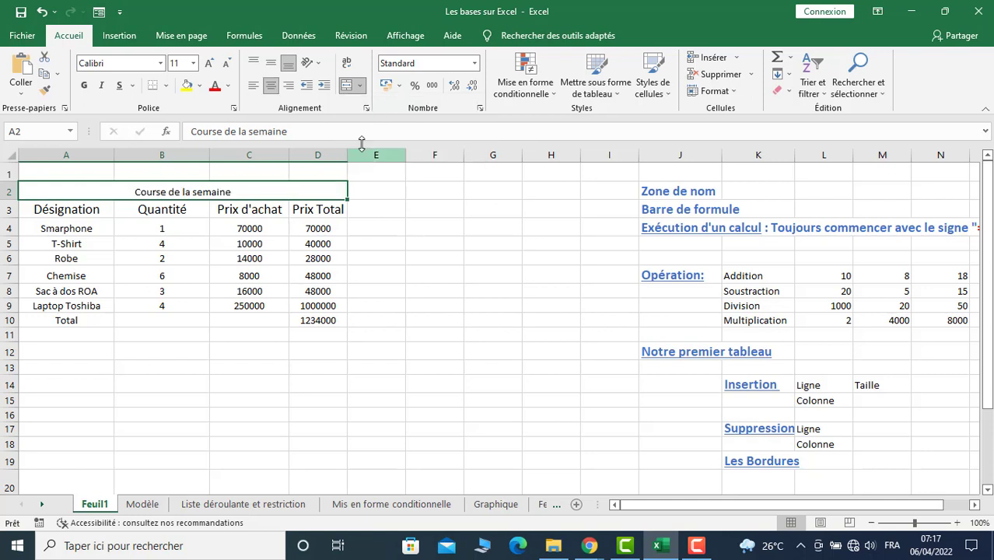
{"action": "left_click", "coordinate": [360, 86]}
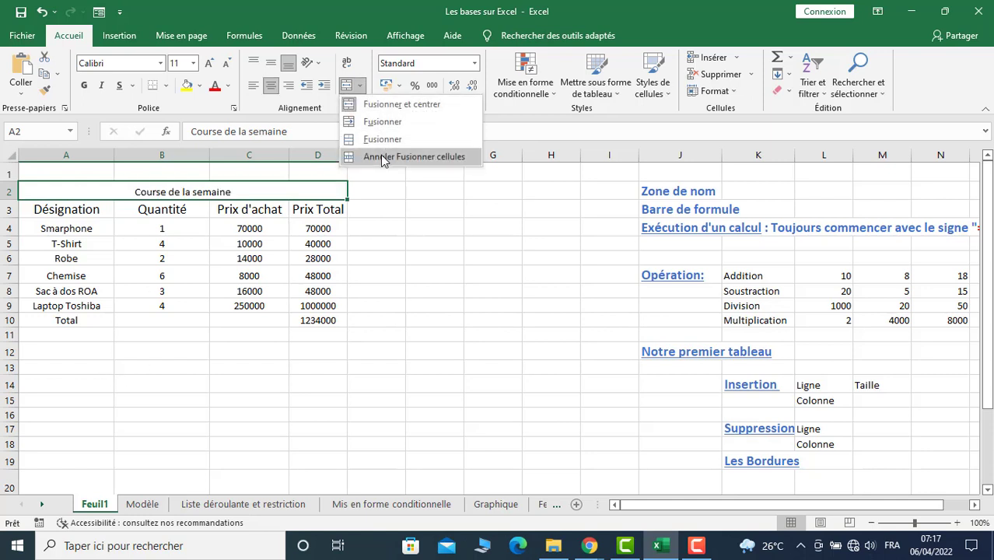
{"action": "left_click", "coordinate": [374, 160]}
{"action": "left_click", "coordinate": [359, 86]}
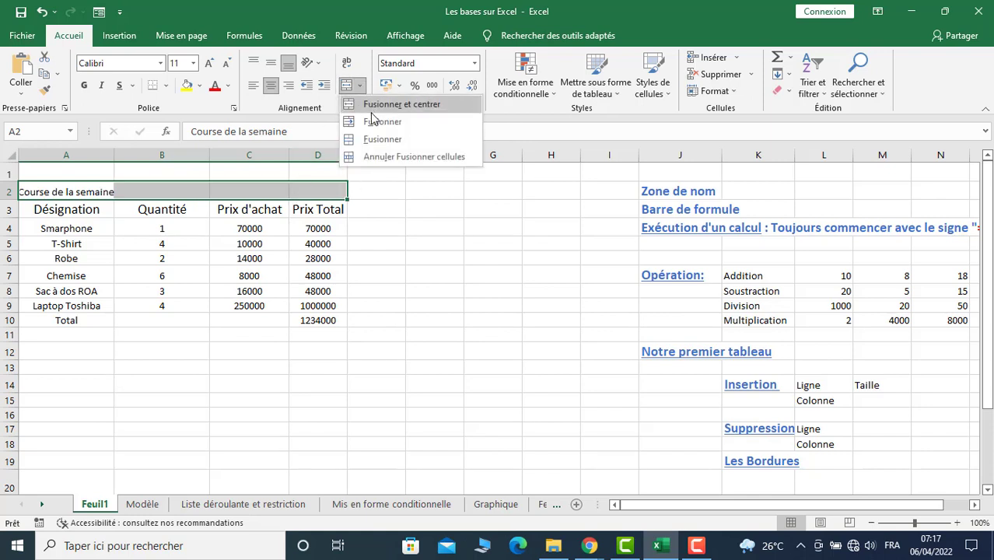
{"action": "left_click", "coordinate": [374, 100]}
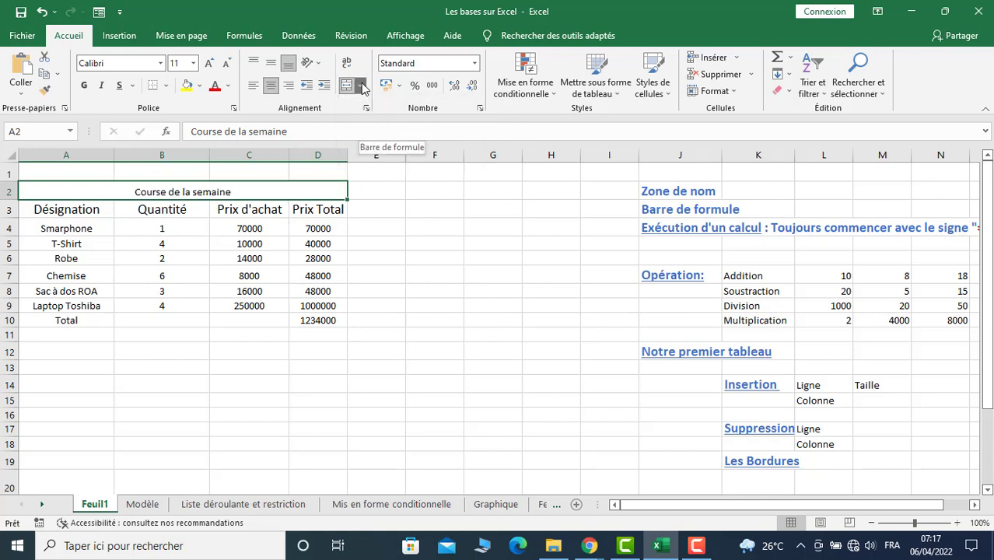
Re-toggle the merge, try left alignment, then leave A2:D2 merged and centred
{"action": "left_click", "coordinate": [360, 86]}
{"action": "left_click", "coordinate": [381, 156]}
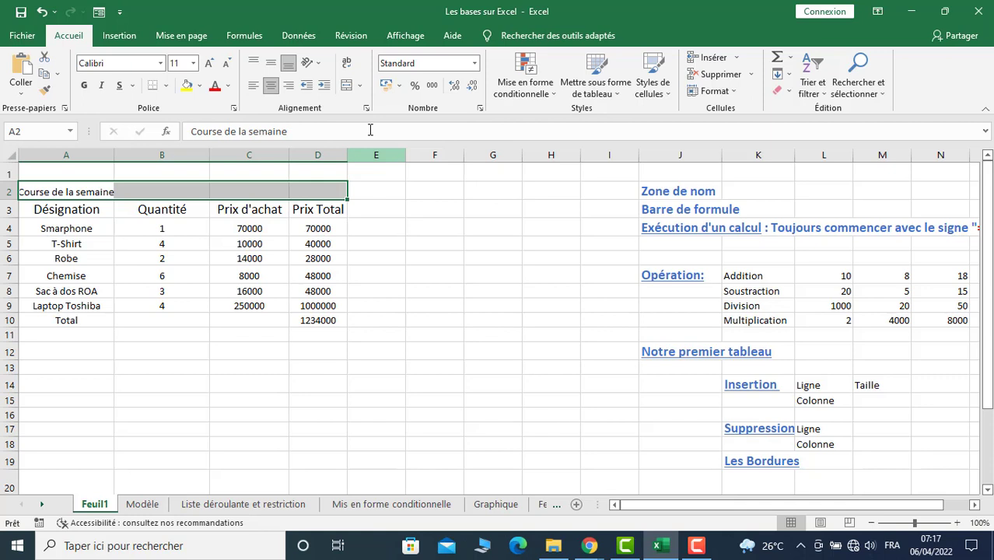
{"action": "left_click", "coordinate": [361, 85]}
{"action": "left_click", "coordinate": [372, 100]}
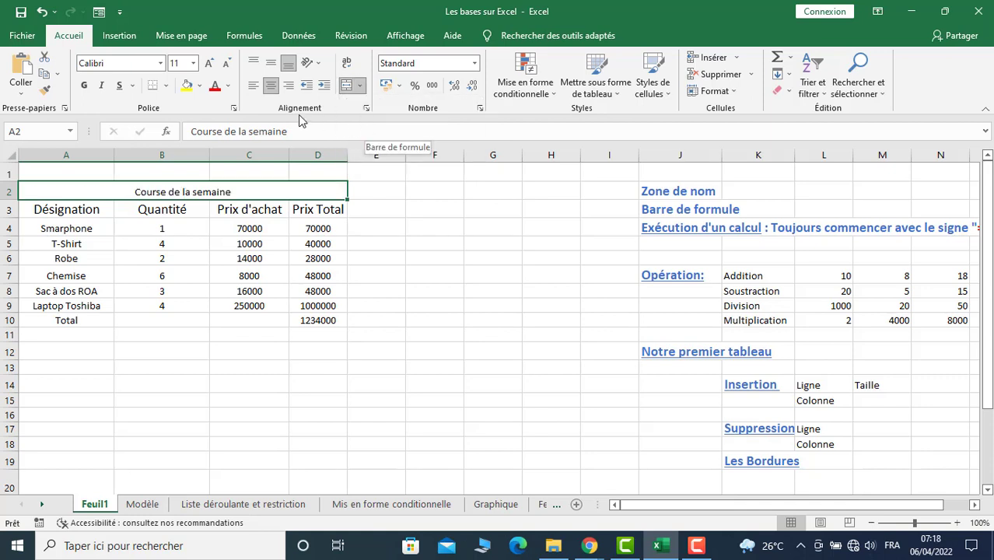
{"action": "left_click", "coordinate": [254, 85]}
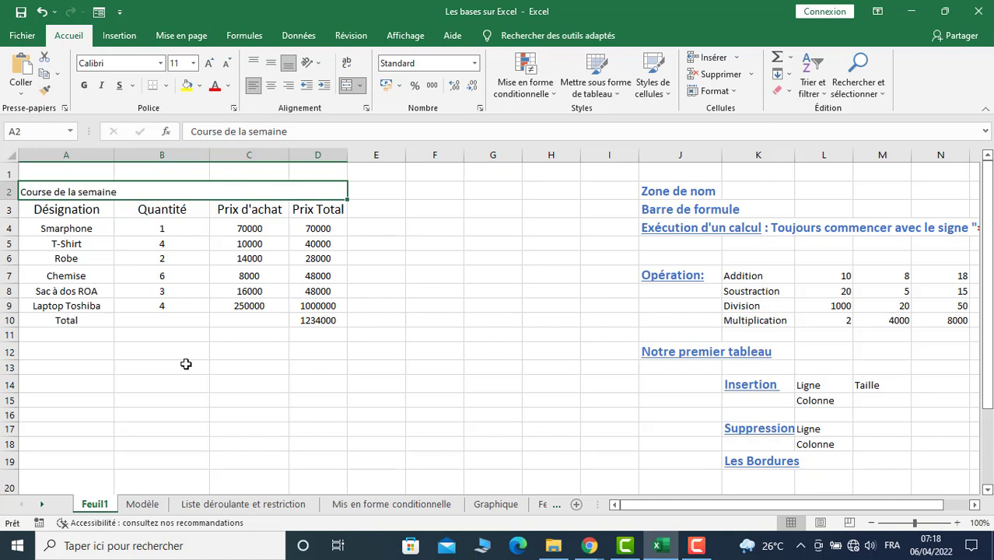
{"action": "left_click", "coordinate": [360, 86]}
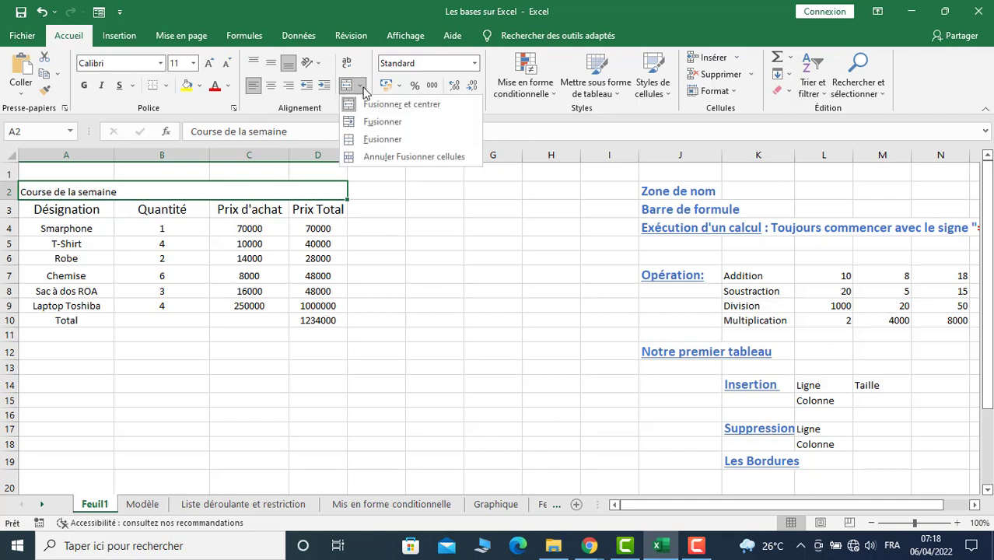
{"action": "left_click", "coordinate": [373, 105]}
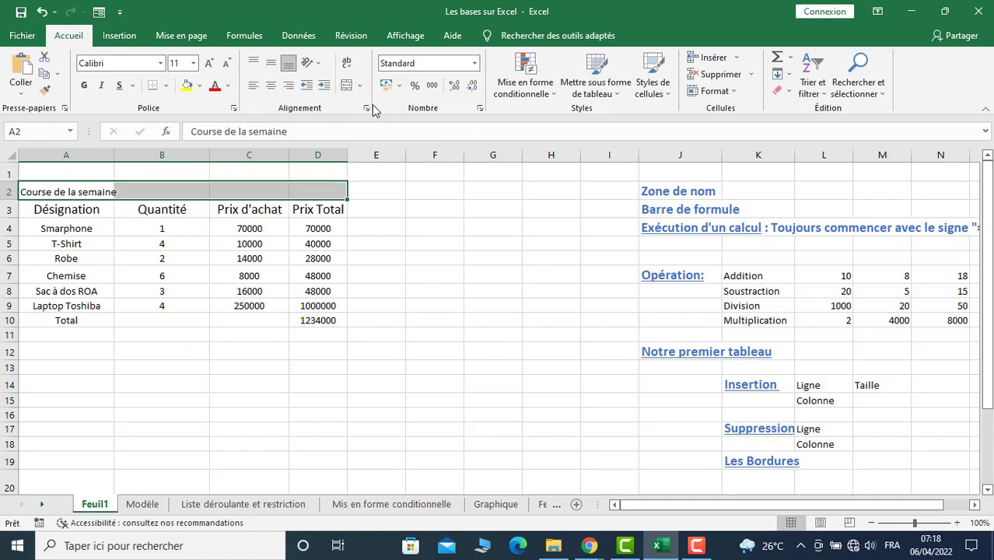
{"action": "left_click", "coordinate": [361, 85]}
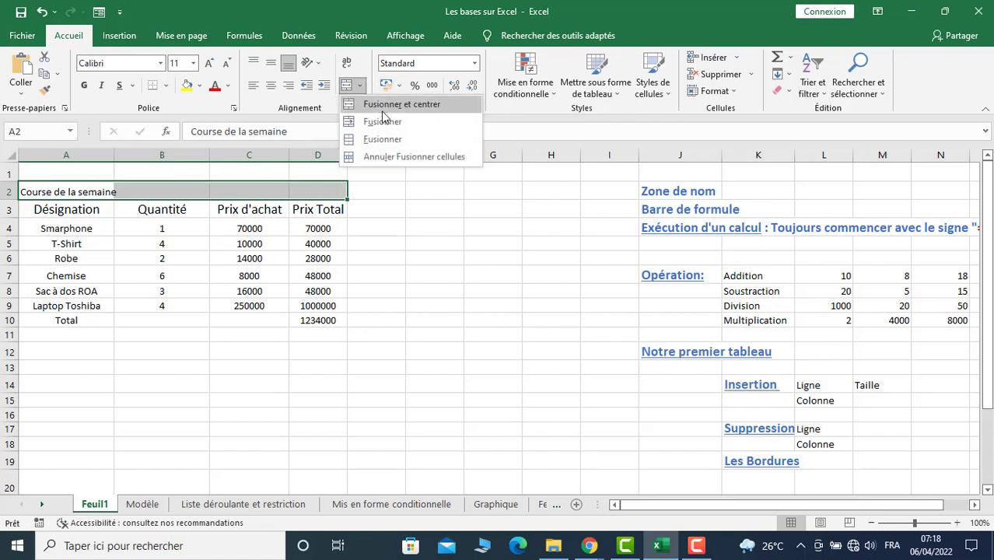
{"action": "left_click", "coordinate": [385, 101]}
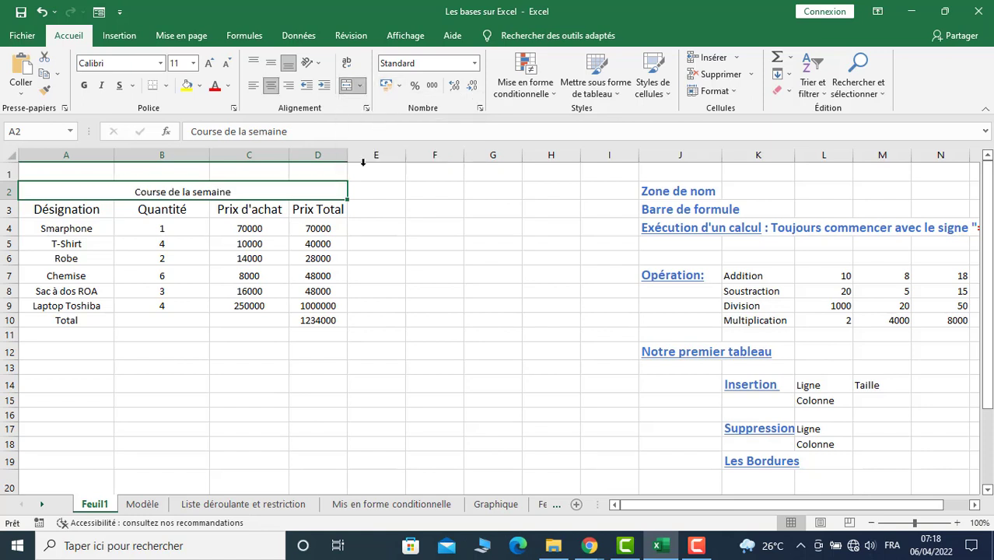
Enlarge the merged title's font to 22 points
{"action": "left_click", "coordinate": [209, 63]}
{"action": "left_click", "coordinate": [208, 63]}
{"action": "left_click", "coordinate": [209, 63]}
{"action": "left_click", "coordinate": [208, 63]}
{"action": "left_click", "coordinate": [209, 63]}
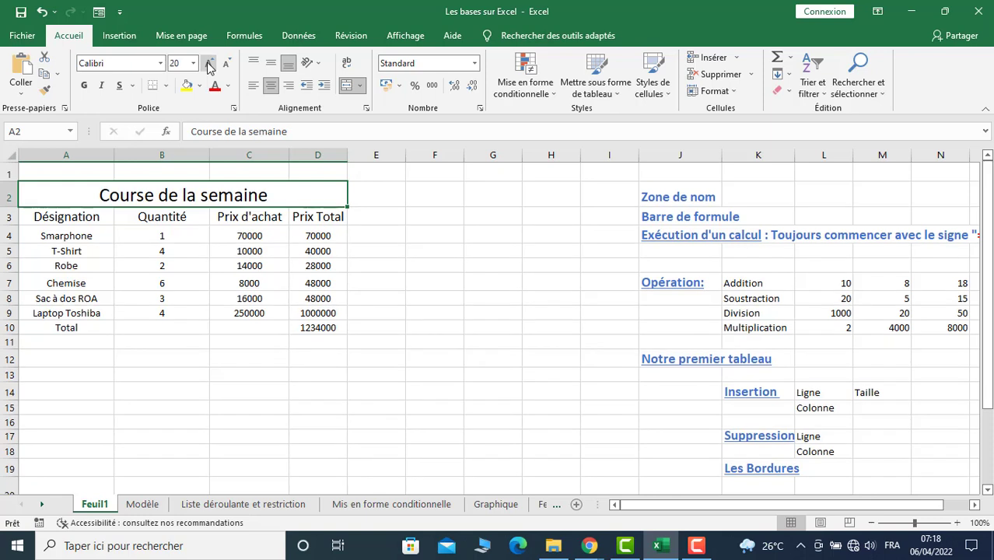
{"action": "left_click", "coordinate": [209, 63]}
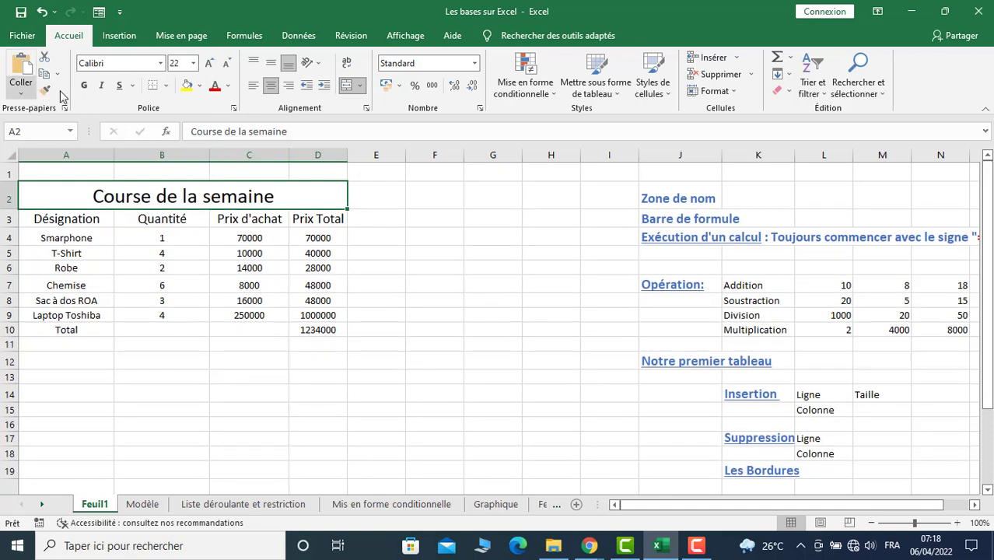
Make the title bold, italic and underlined, leaving it without a fill colour
{"action": "left_click", "coordinate": [85, 87]}
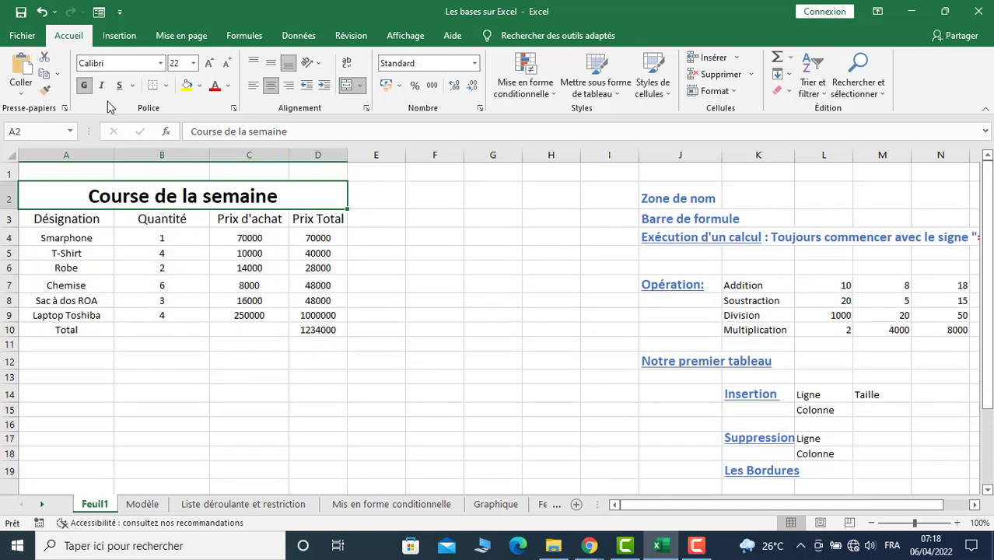
{"action": "left_click", "coordinate": [101, 87]}
{"action": "left_click", "coordinate": [119, 85]}
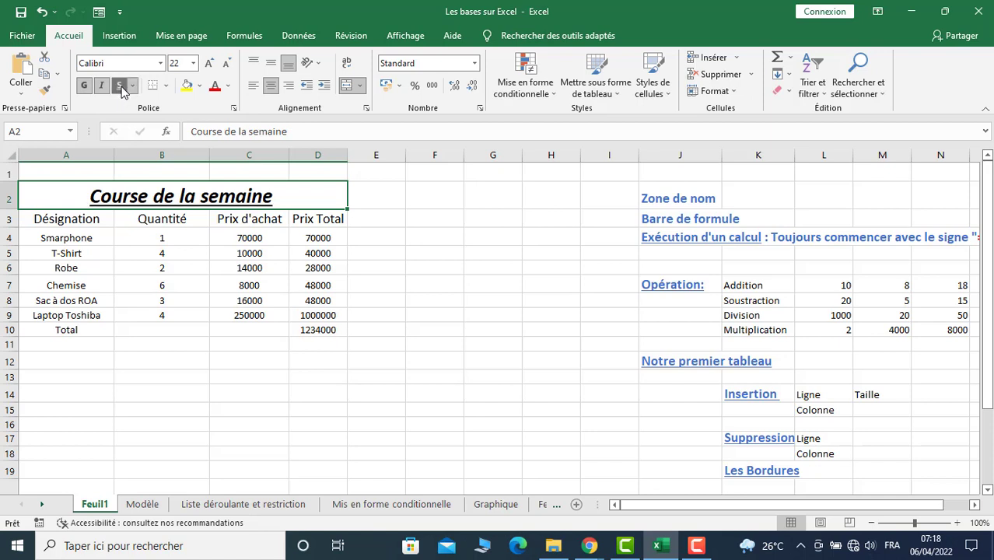
{"action": "left_click", "coordinate": [199, 86]}
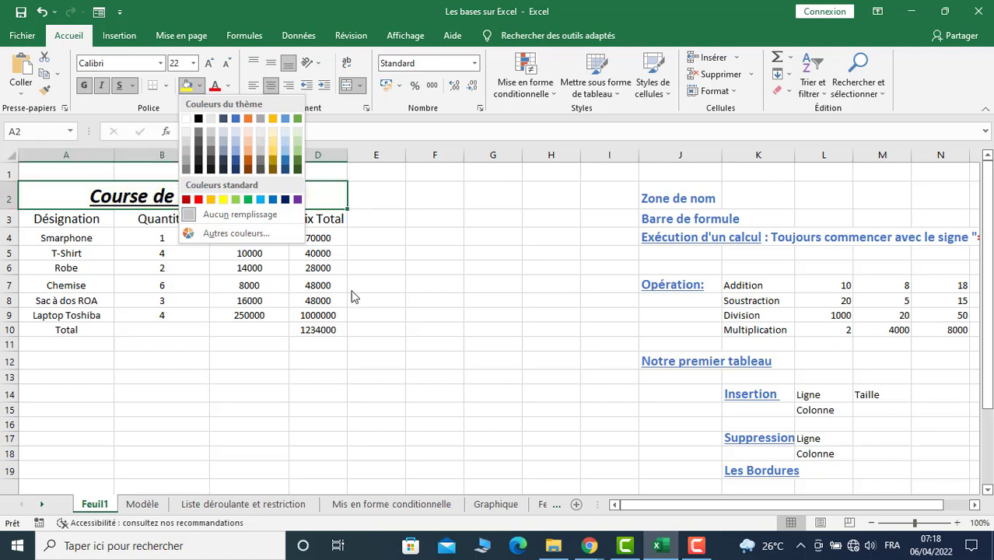
{"action": "left_click", "coordinate": [380, 270]}
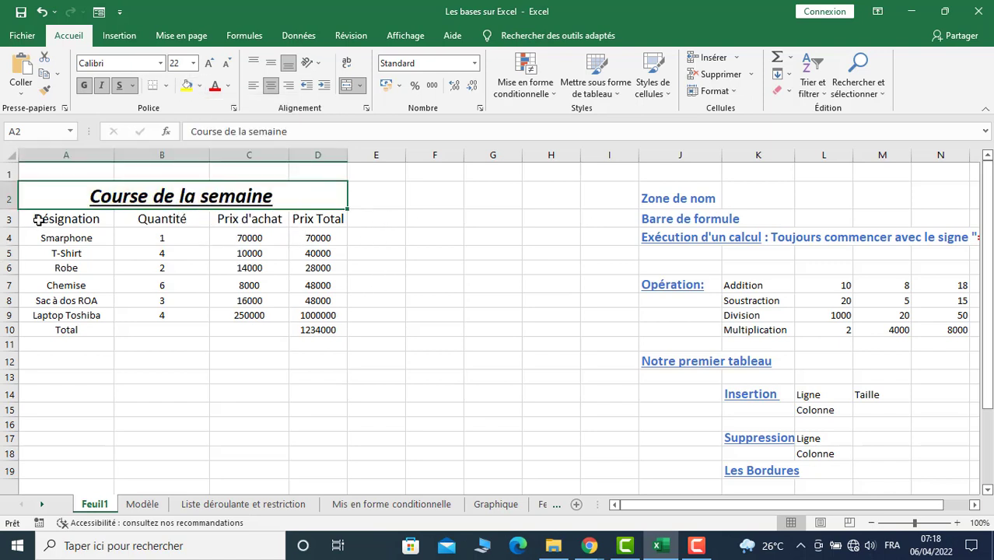
Fill A3:D3 (Désignation to Prix Total) blue and make its text white and bold
{"action": "left_click_drag", "start_coordinate": [38, 220], "coordinate": [304, 222]}
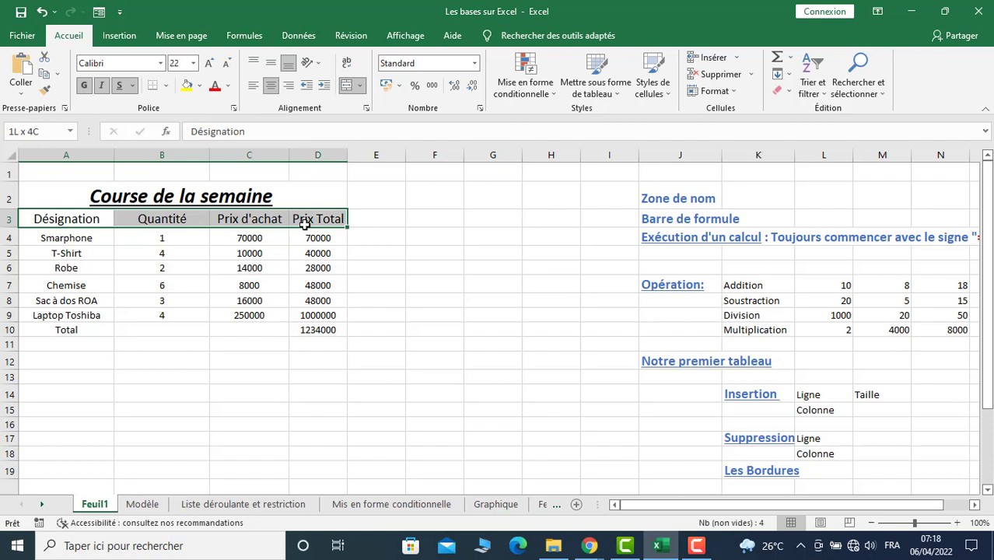
{"action": "left_click", "coordinate": [200, 85]}
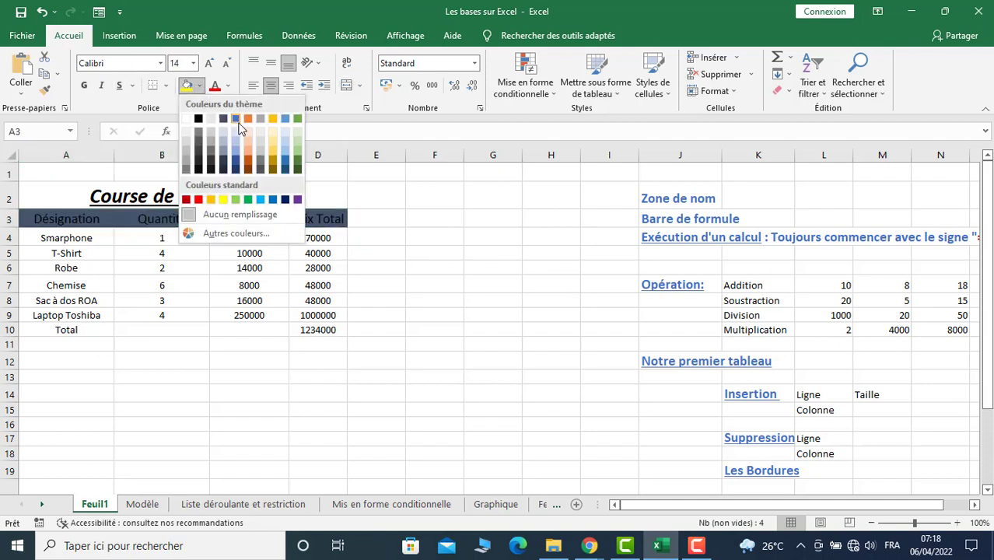
{"action": "left_click", "coordinate": [236, 119]}
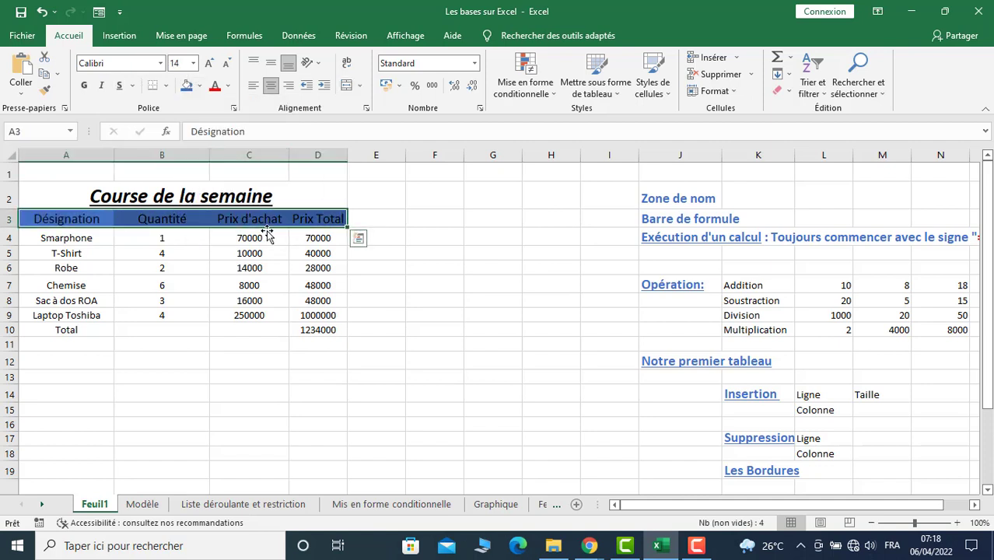
{"action": "left_click", "coordinate": [228, 87]}
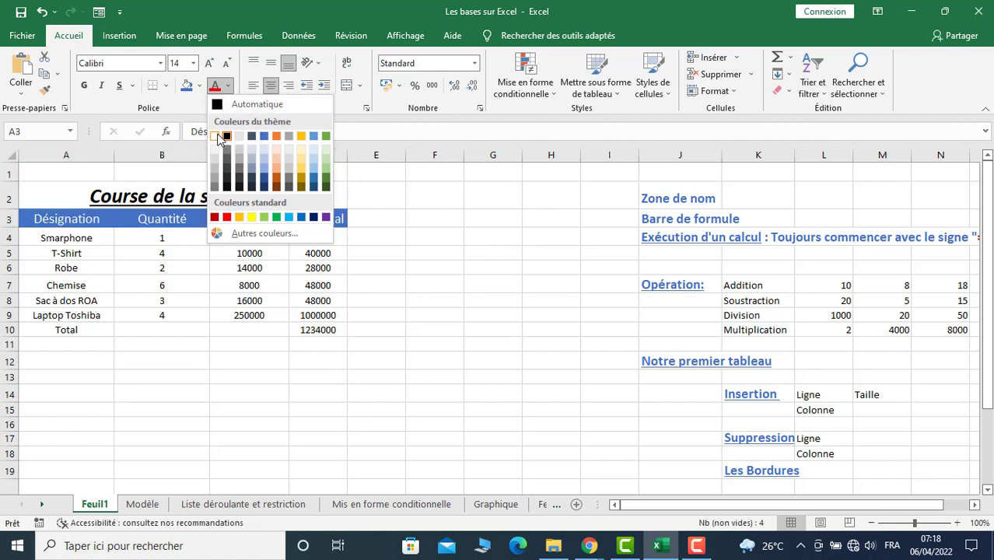
{"action": "left_click", "coordinate": [217, 137]}
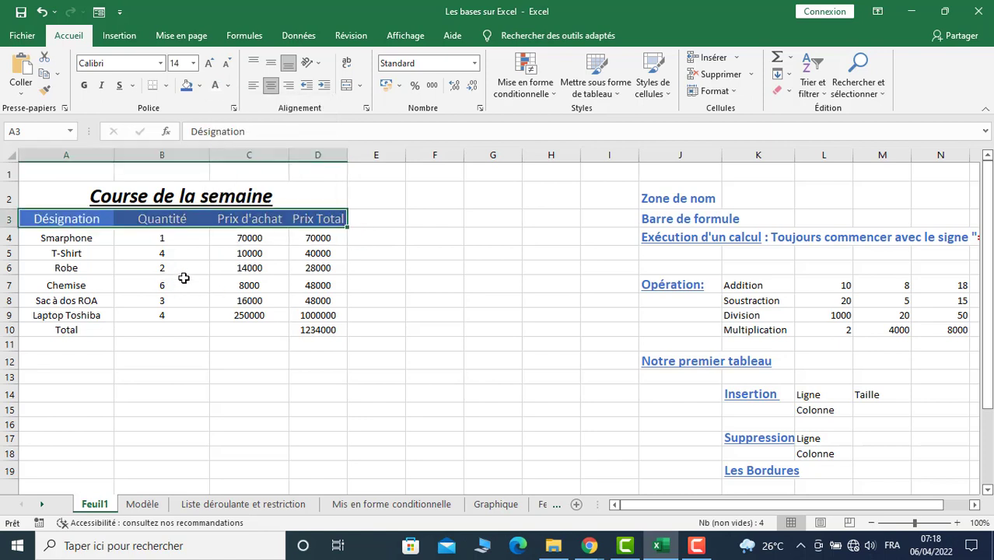
{"action": "left_click", "coordinate": [84, 85]}
{"action": "left_click", "coordinate": [108, 330]}
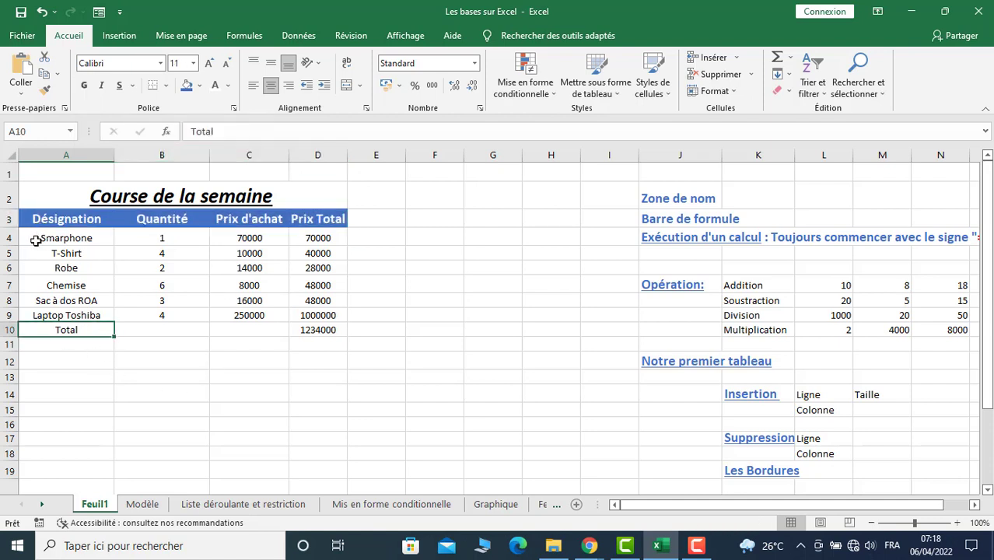
Apply Toutes les bordures to A4:D10, covering the Smarphone through Total rows
{"action": "mouse_move", "coordinate": [33, 240]}
{"action": "left_mouse_down"}
{"action": "mouse_move", "coordinate": [330, 308]}
{"action": "mouse_move", "coordinate": [319, 333]}
{"action": "left_mouse_up"}
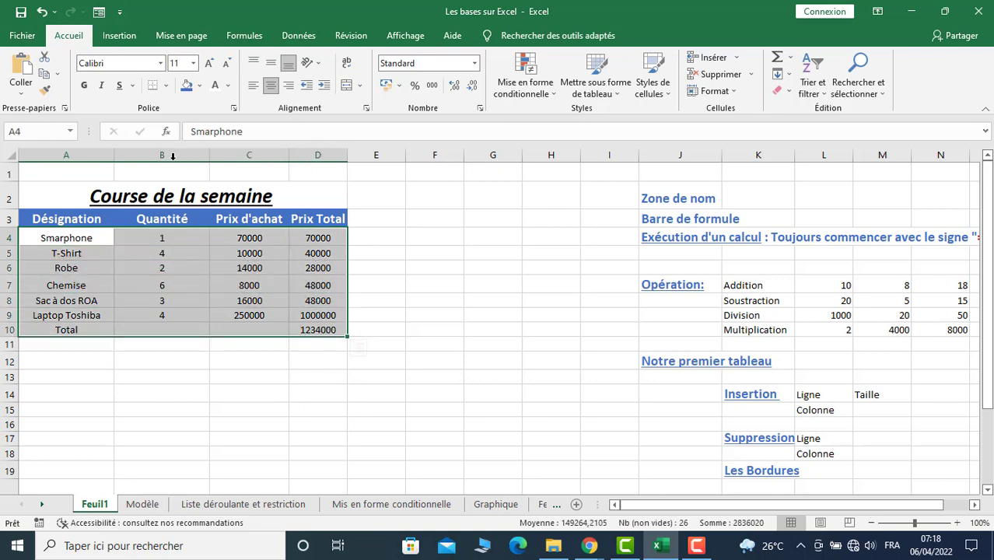
{"action": "left_click", "coordinate": [165, 86]}
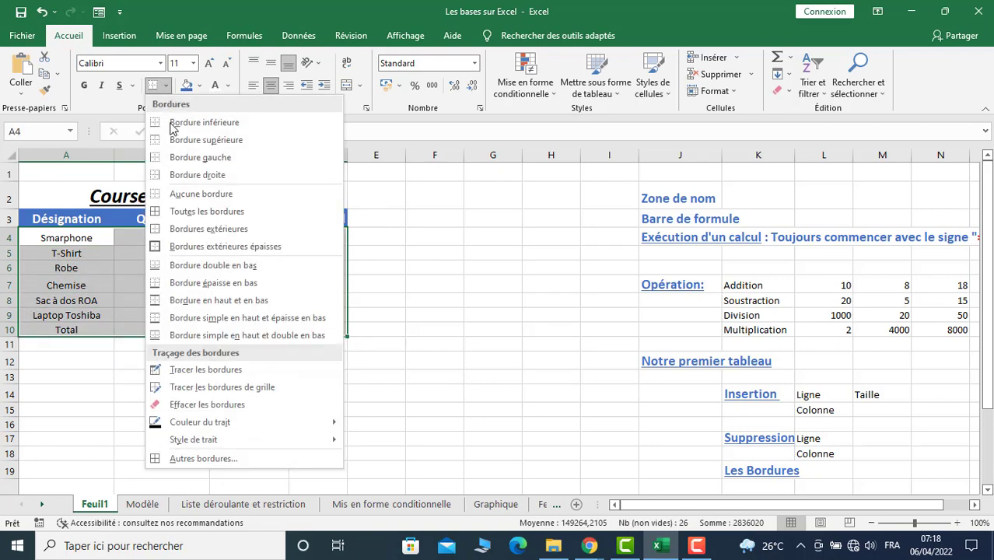
{"action": "left_click", "coordinate": [178, 213]}
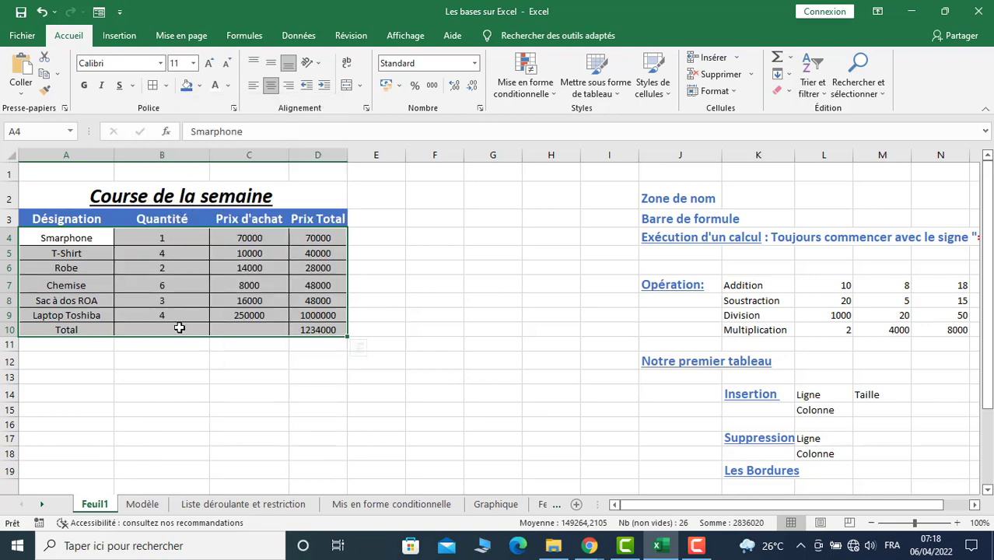
{"action": "left_click", "coordinate": [166, 390]}
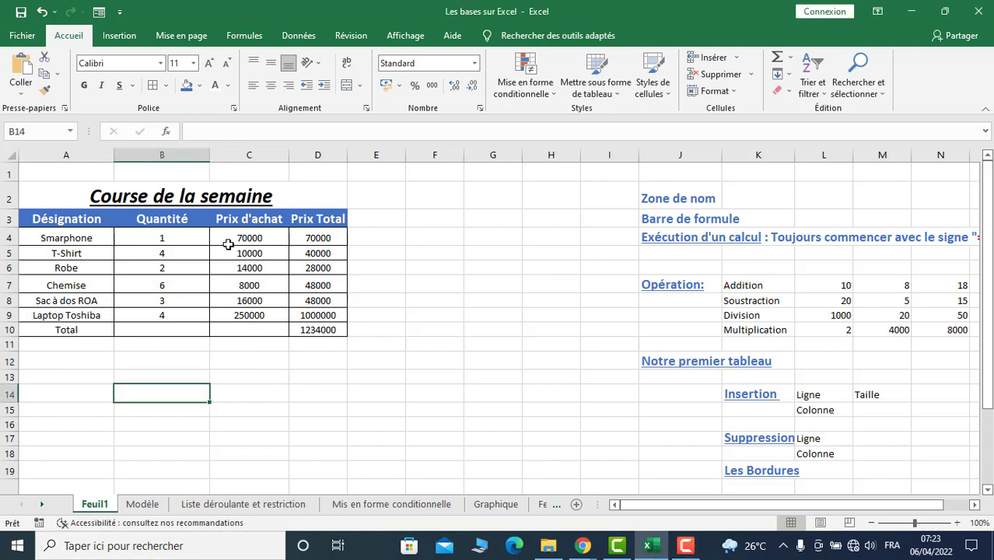
Give C4:D10 thousands separators, trying € and CHF formats before undoing back to plain separators
{"action": "mouse_move", "coordinate": [226, 240]}
{"action": "left_mouse_down"}
{"action": "mouse_move", "coordinate": [310, 329]}
{"action": "mouse_move", "coordinate": [321, 326]}
{"action": "left_mouse_up"}
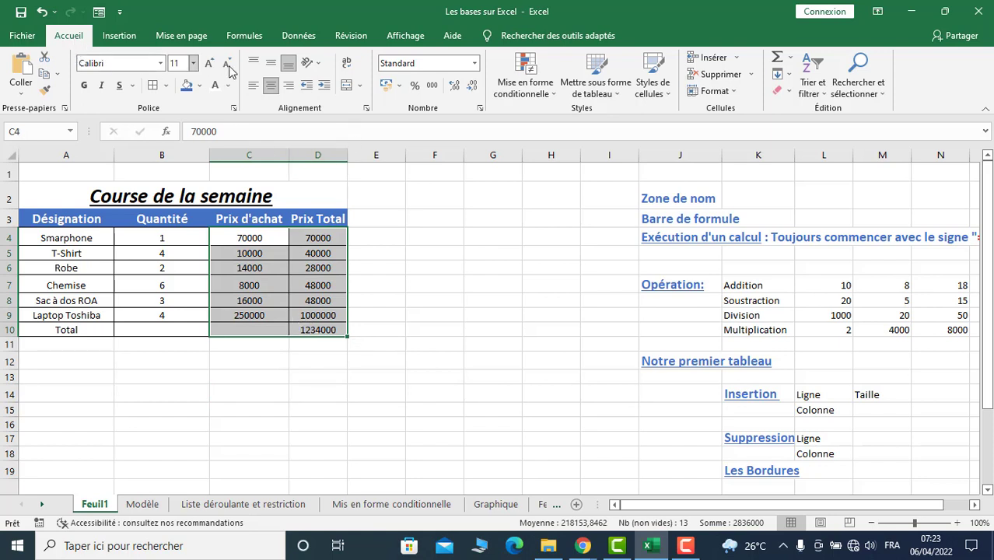
{"action": "left_click", "coordinate": [433, 86]}
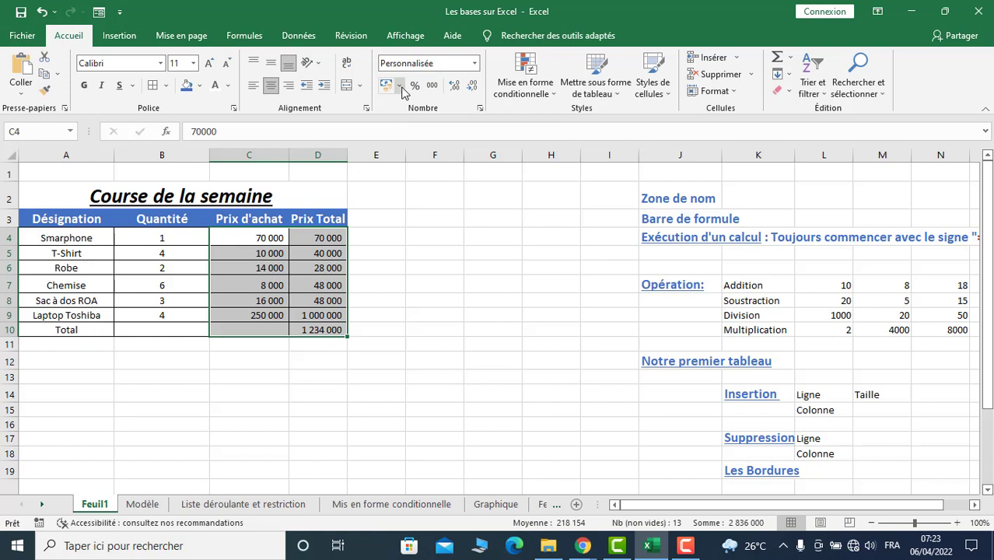
{"action": "left_click", "coordinate": [401, 88]}
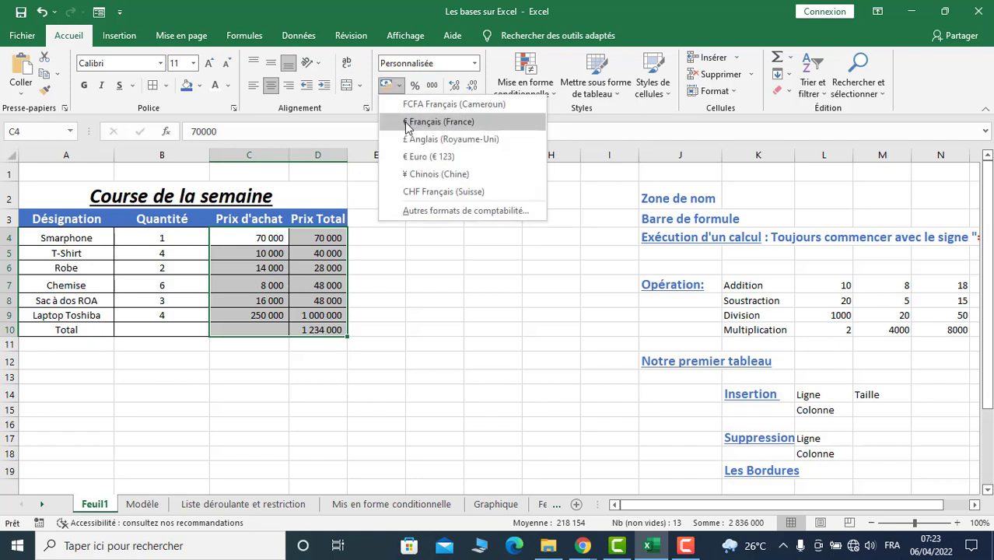
{"action": "left_click", "coordinate": [407, 125]}
{"action": "left_click", "coordinate": [402, 90]}
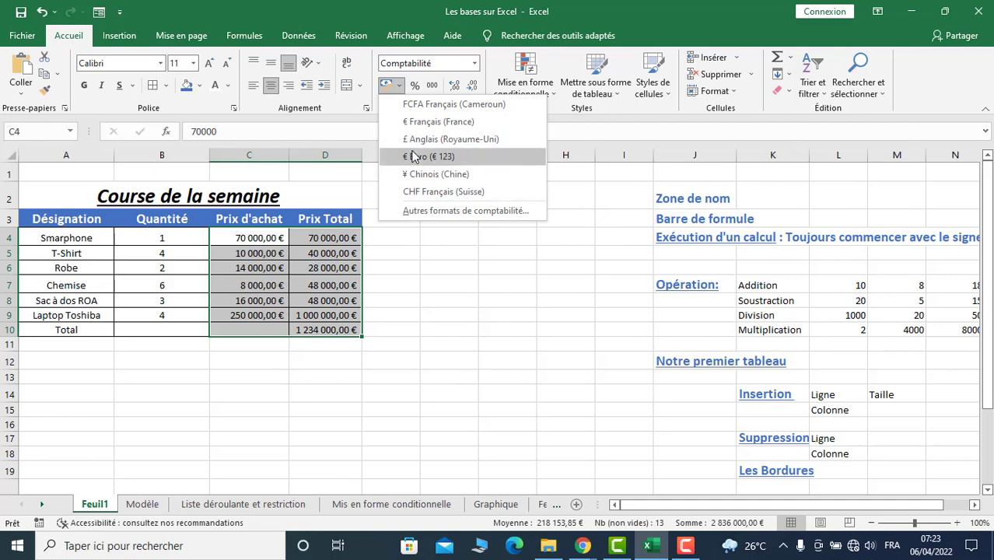
{"action": "left_click", "coordinate": [408, 192]}
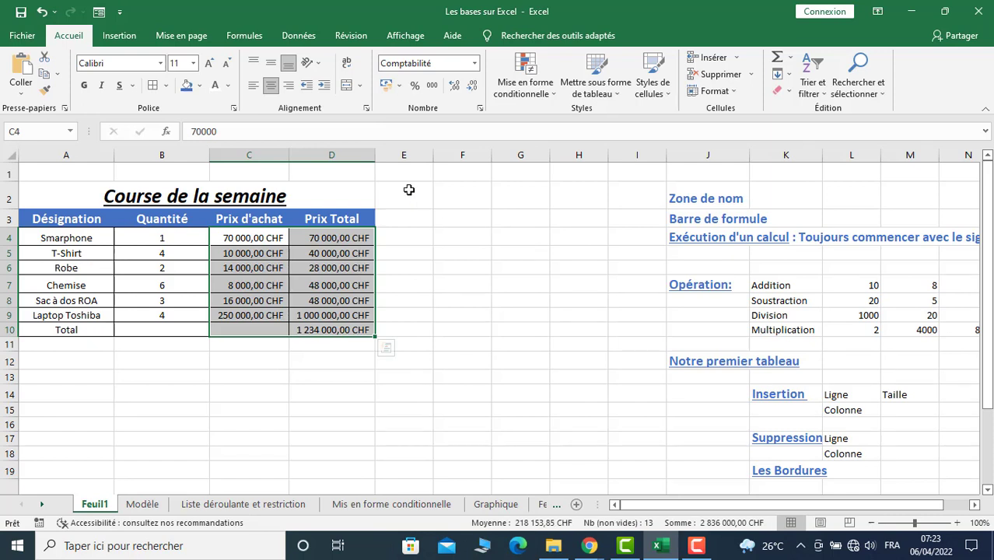
{"action": "left_click", "coordinate": [41, 12]}
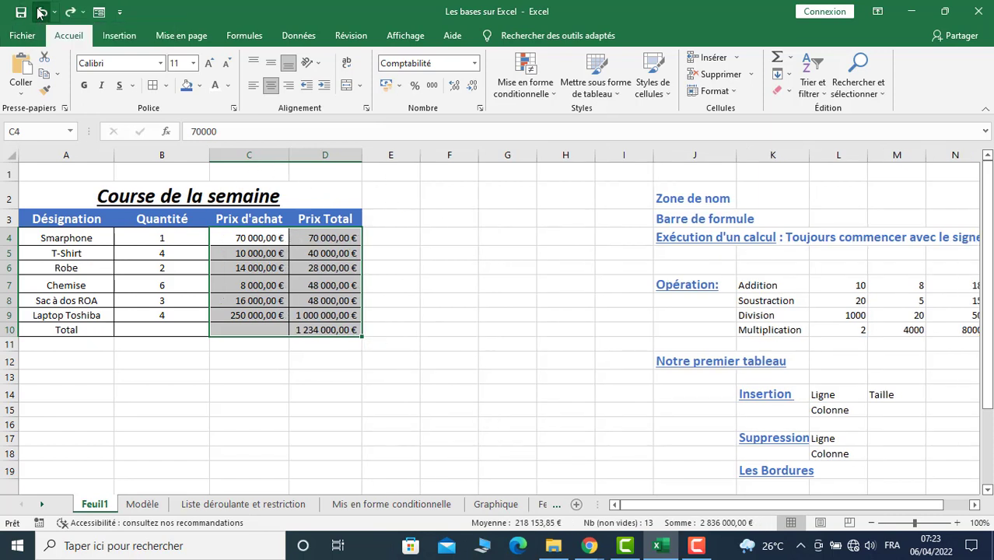
{"action": "left_click", "coordinate": [41, 12]}
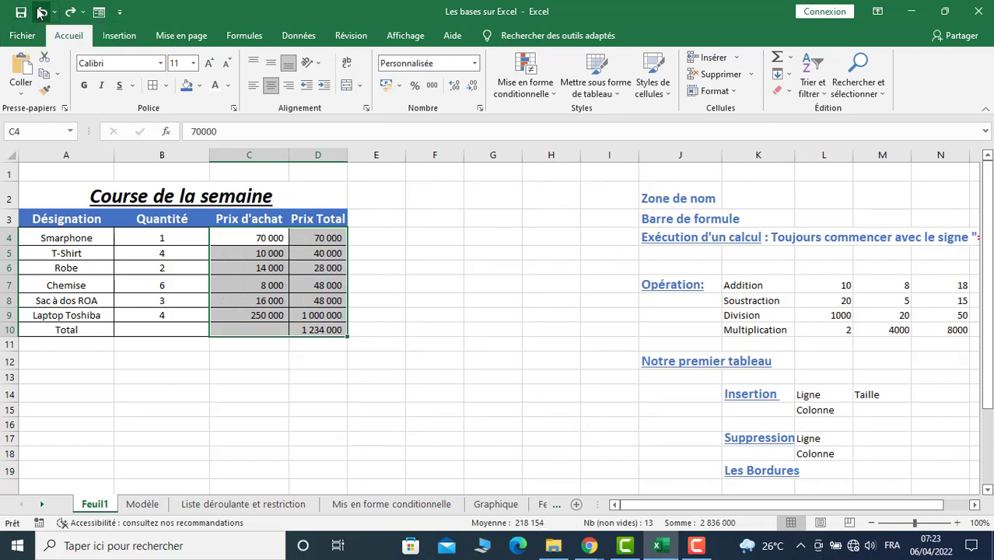
{"action": "left_click", "coordinate": [167, 362]}
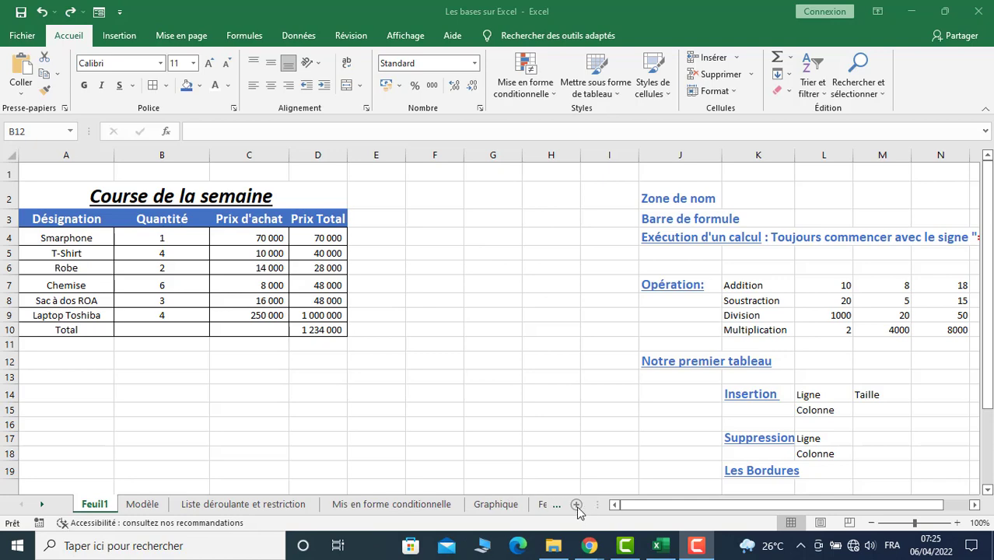
Add four new blank worksheets to the workbook and go to Feuil4
{"action": "left_click", "coordinate": [577, 506]}
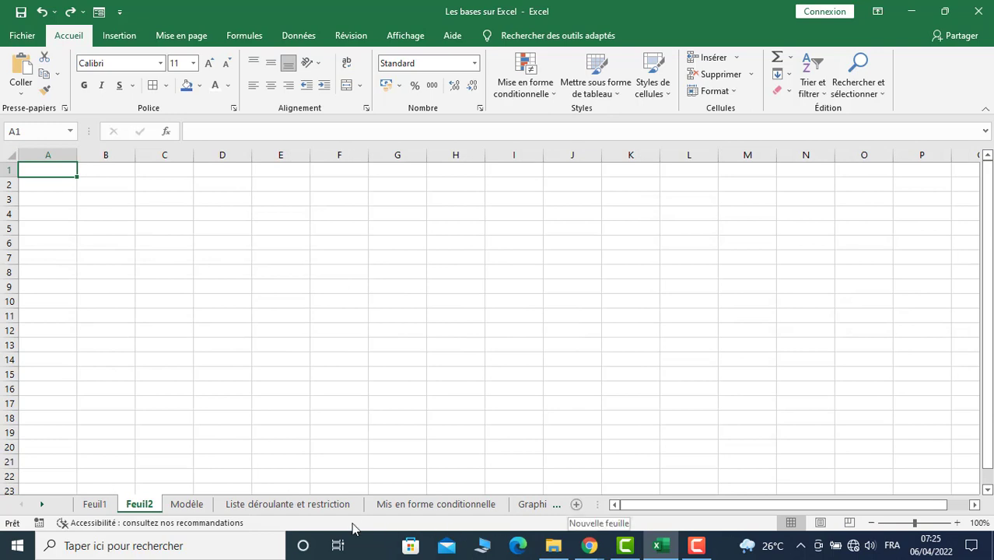
{"action": "left_click", "coordinate": [577, 506]}
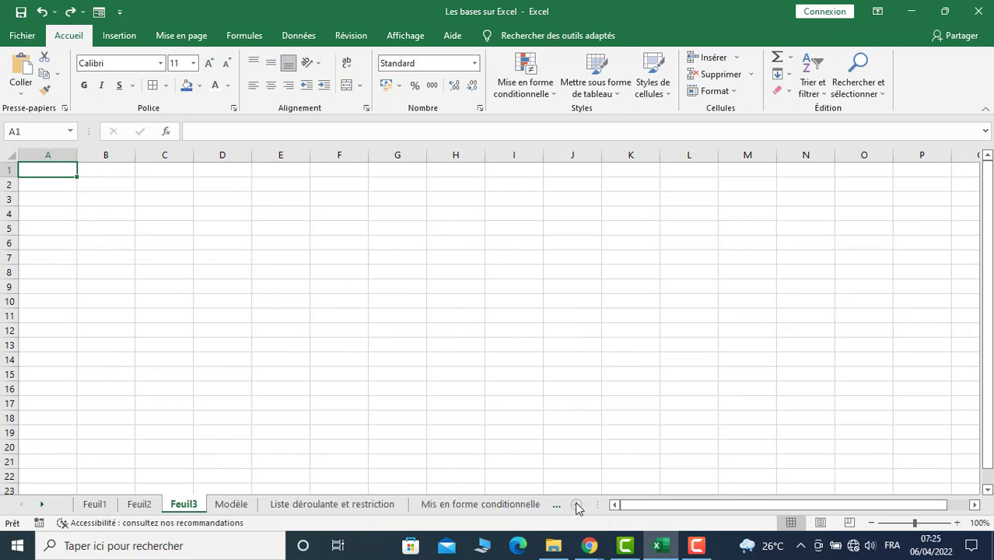
{"action": "left_click", "coordinate": [577, 507]}
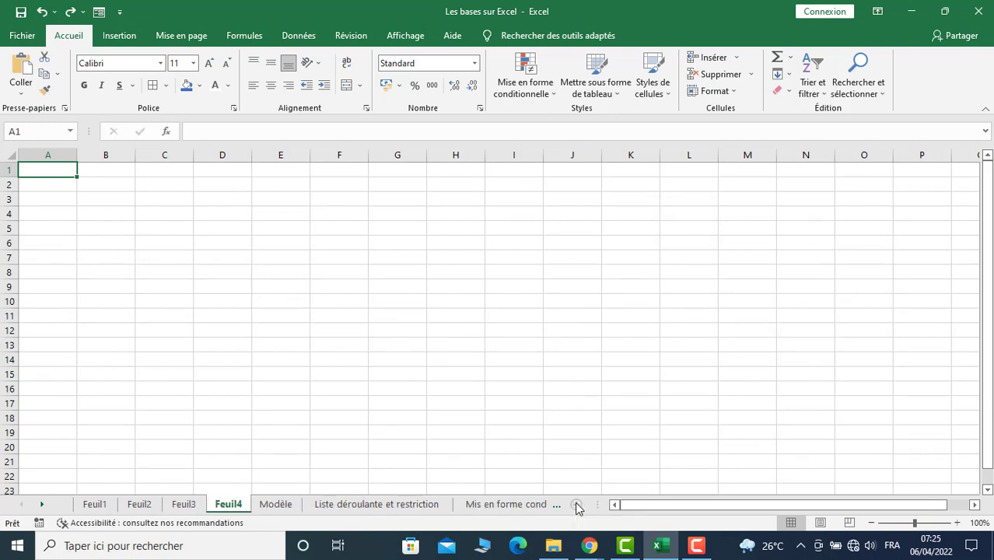
{"action": "left_click", "coordinate": [576, 506]}
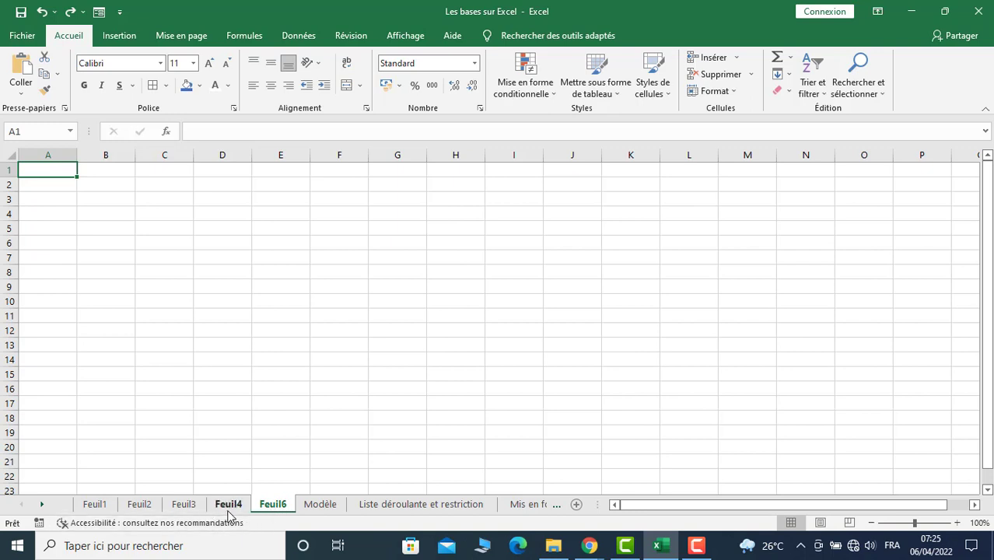
{"action": "left_click", "coordinate": [229, 505]}
Delete Feuil4, Feuil6, Feuil3 and Feuil2 one by one, then return to Feuil1
{"action": "right_click", "coordinate": [230, 508]}
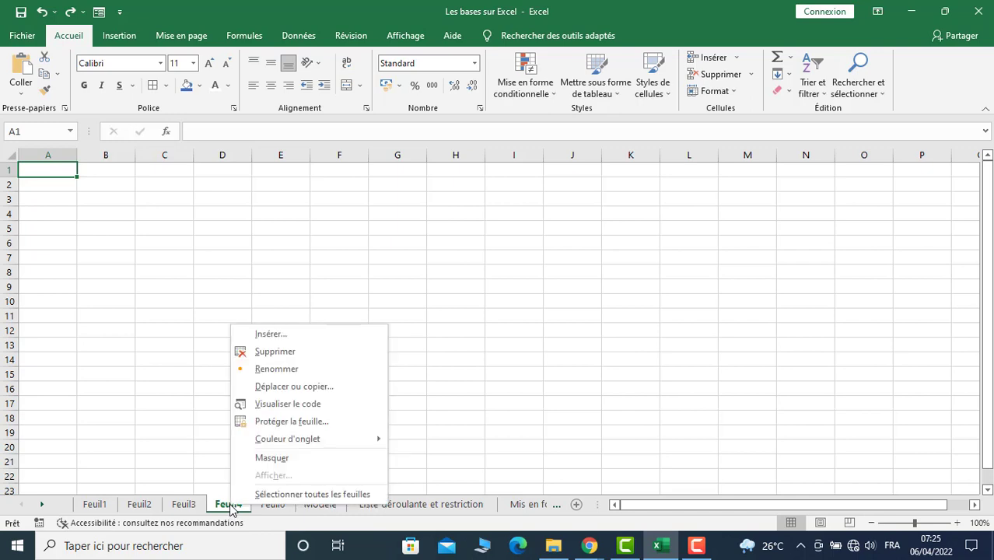
{"action": "left_click", "coordinate": [266, 353]}
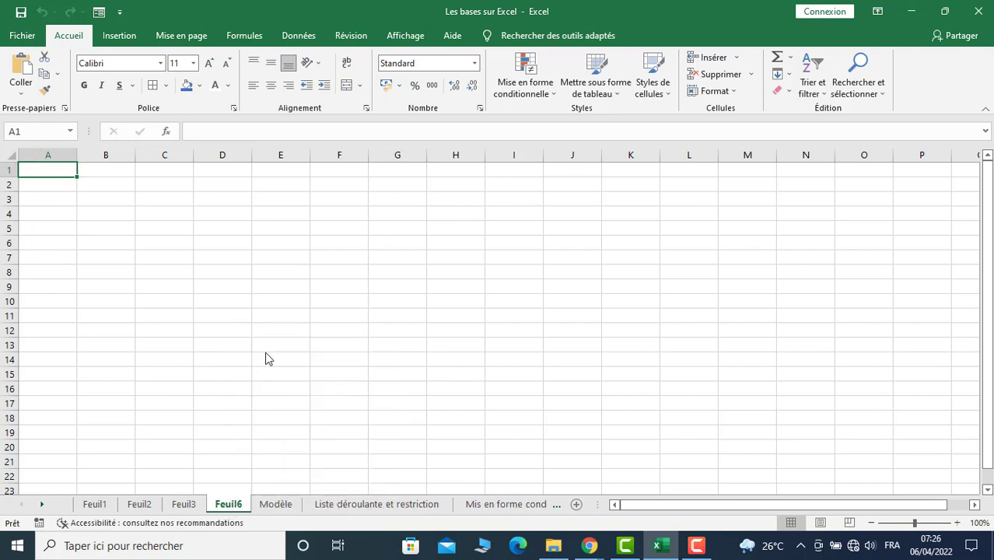
{"action": "right_click", "coordinate": [227, 506]}
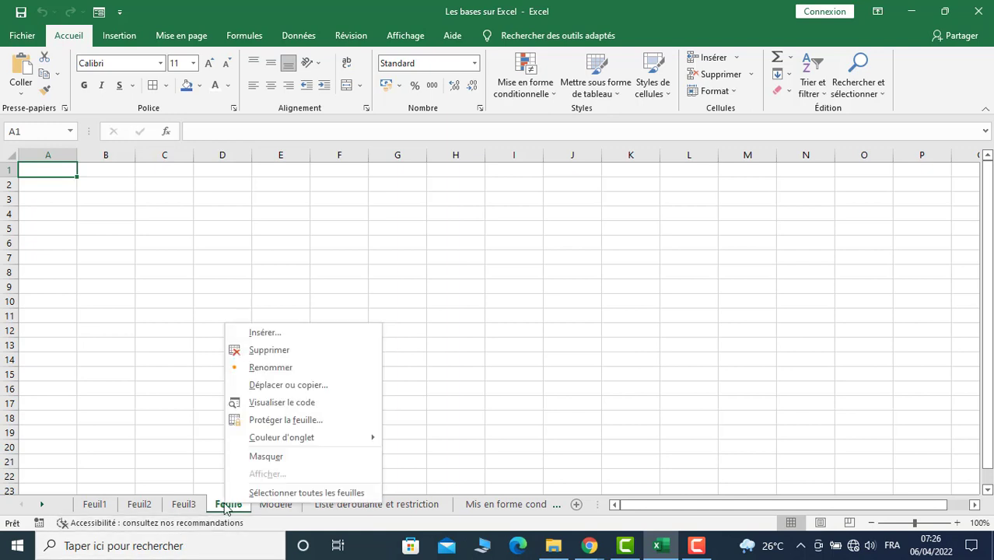
{"action": "left_click", "coordinate": [264, 350]}
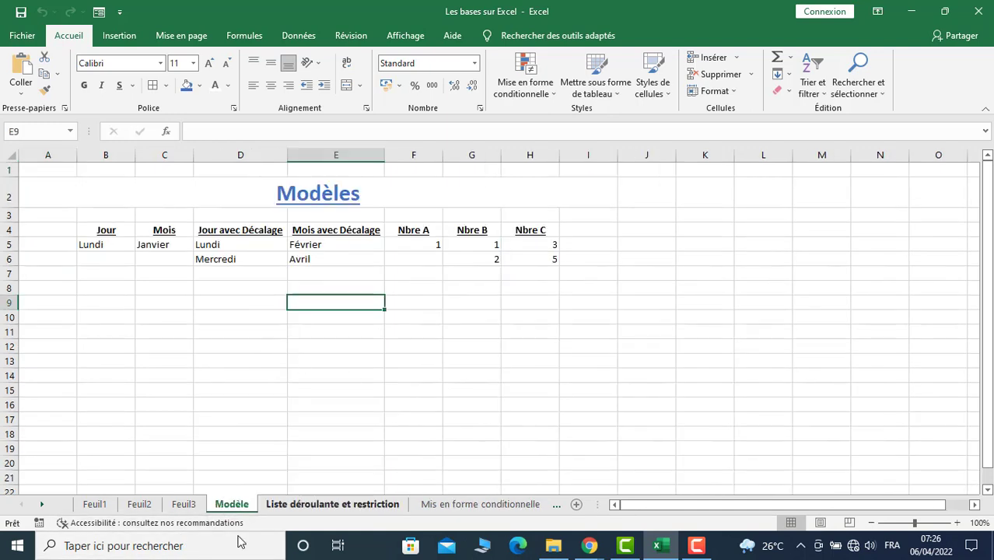
{"action": "left_click", "coordinate": [175, 506]}
{"action": "right_click", "coordinate": [178, 506]}
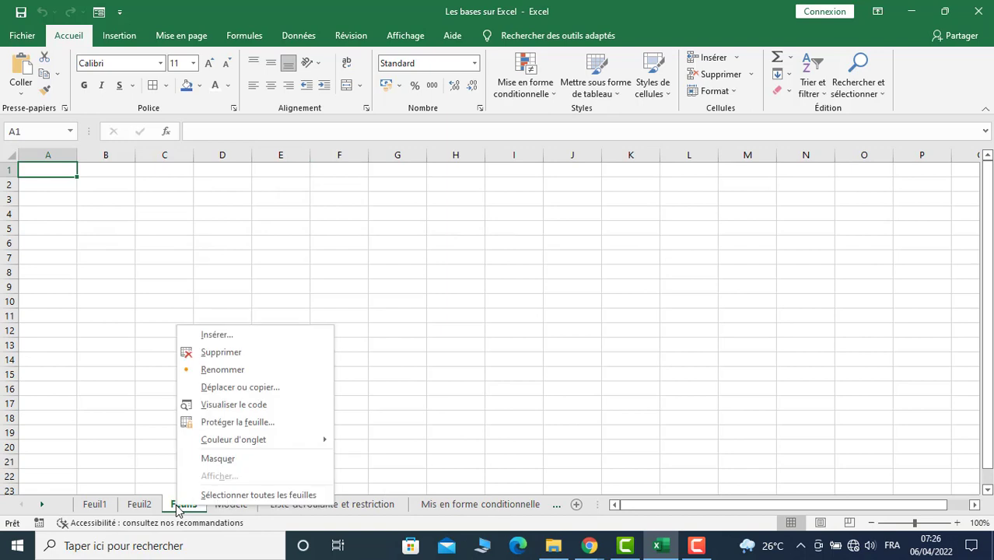
{"action": "left_click", "coordinate": [222, 361]}
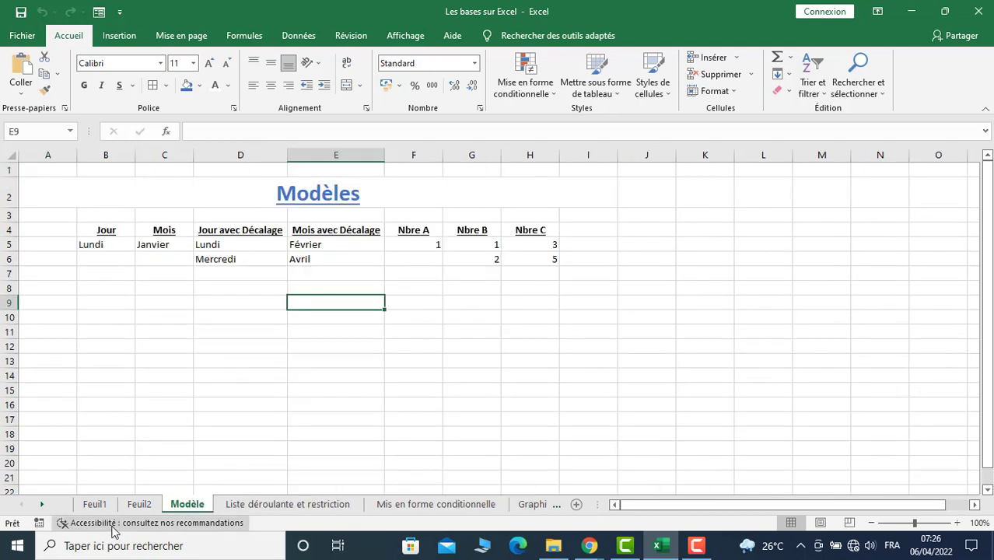
{"action": "left_click", "coordinate": [137, 507]}
{"action": "right_click", "coordinate": [135, 508]}
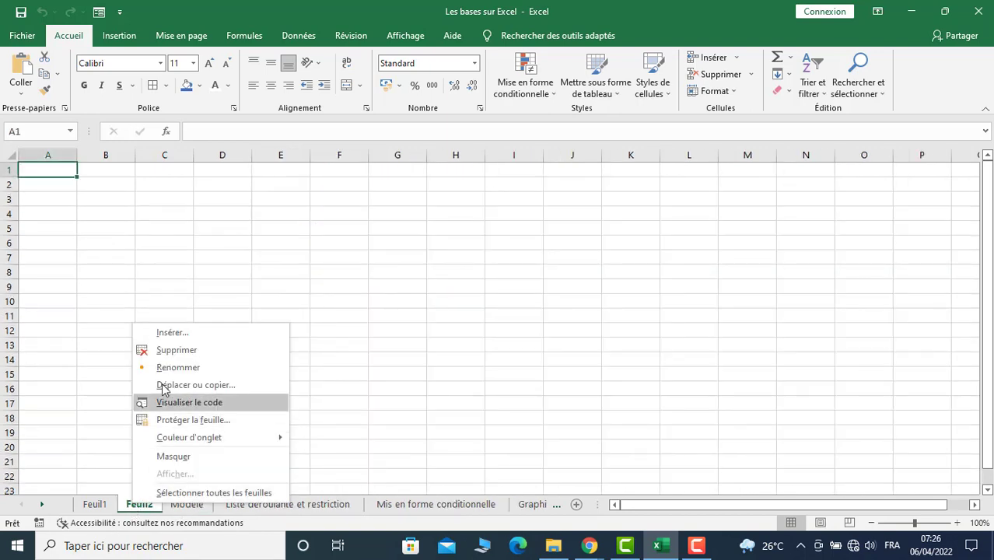
{"action": "left_click", "coordinate": [166, 350]}
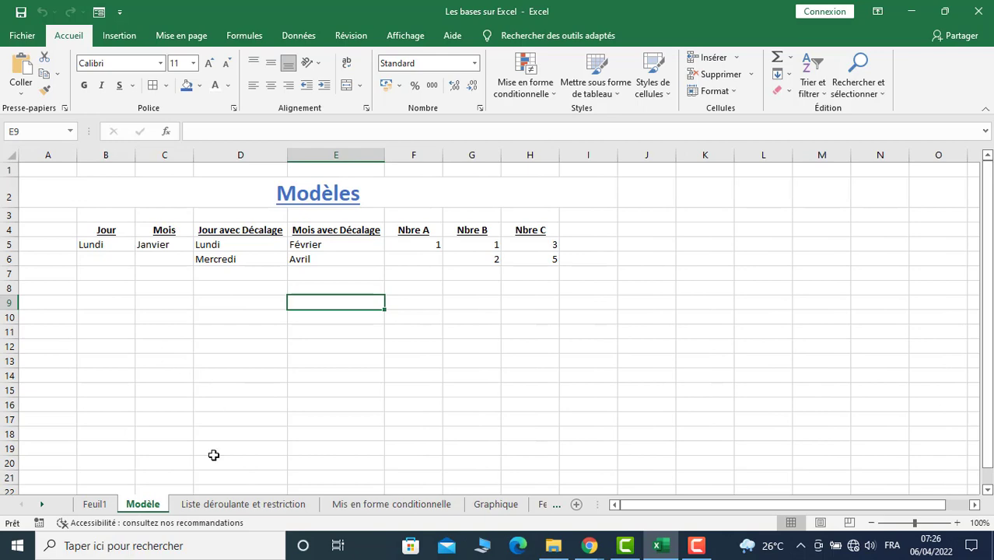
{"action": "left_click", "coordinate": [90, 506]}
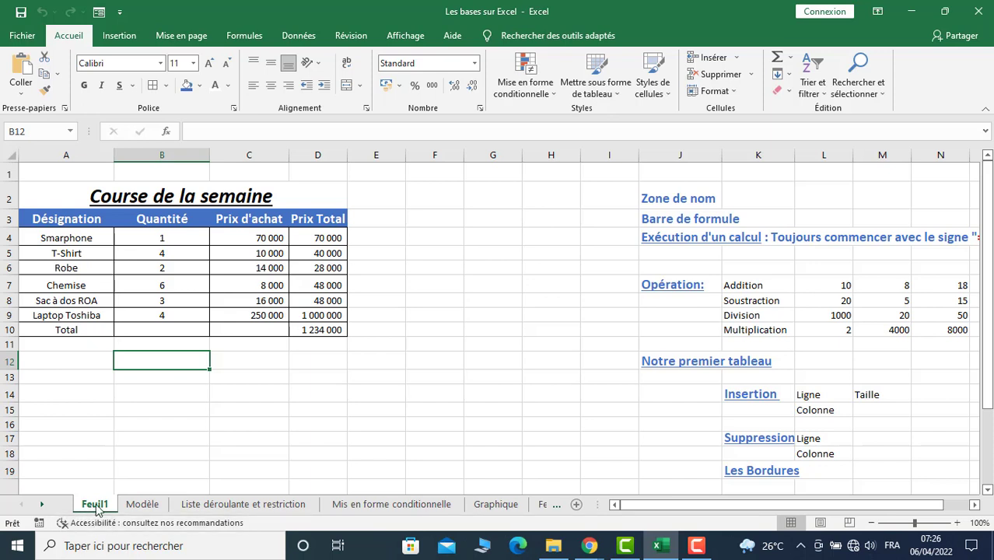
{"action": "right_click", "coordinate": [95, 507]}
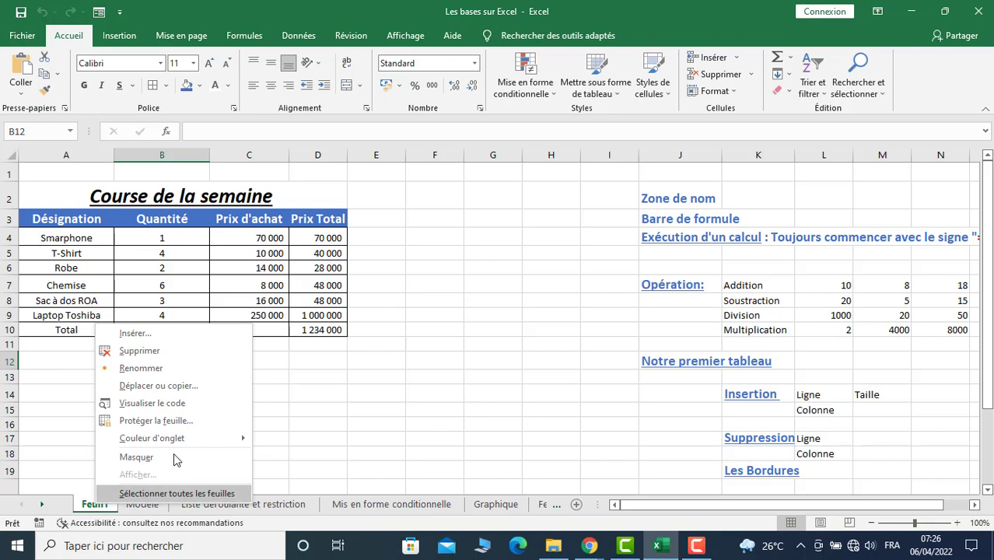
{"action": "left_click", "coordinate": [164, 387]}
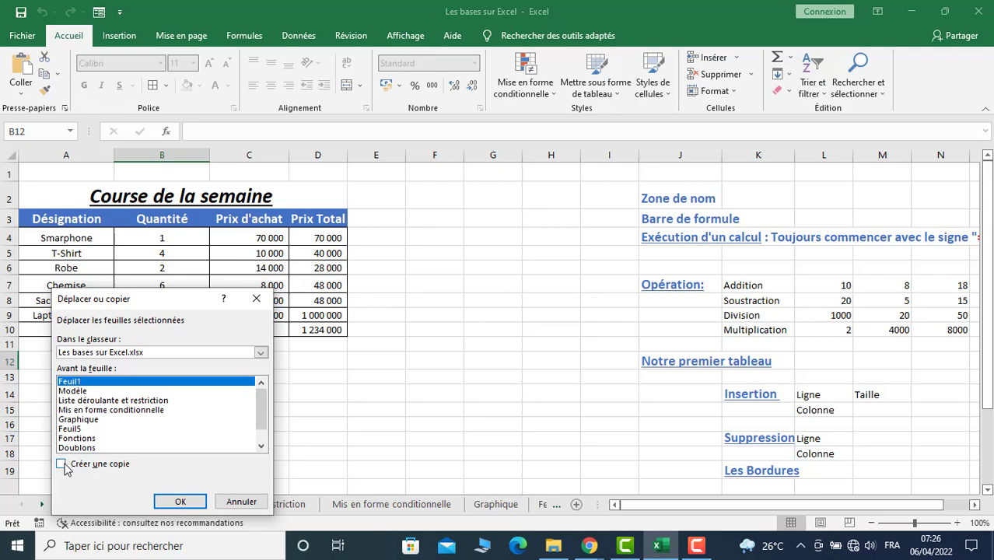
{"action": "left_click", "coordinate": [66, 466]}
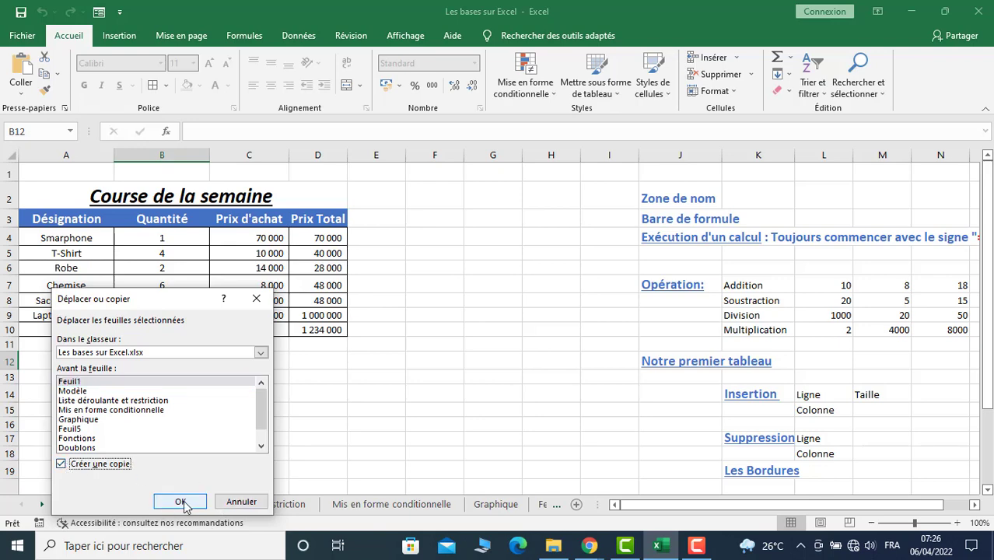
{"action": "left_click", "coordinate": [184, 504]}
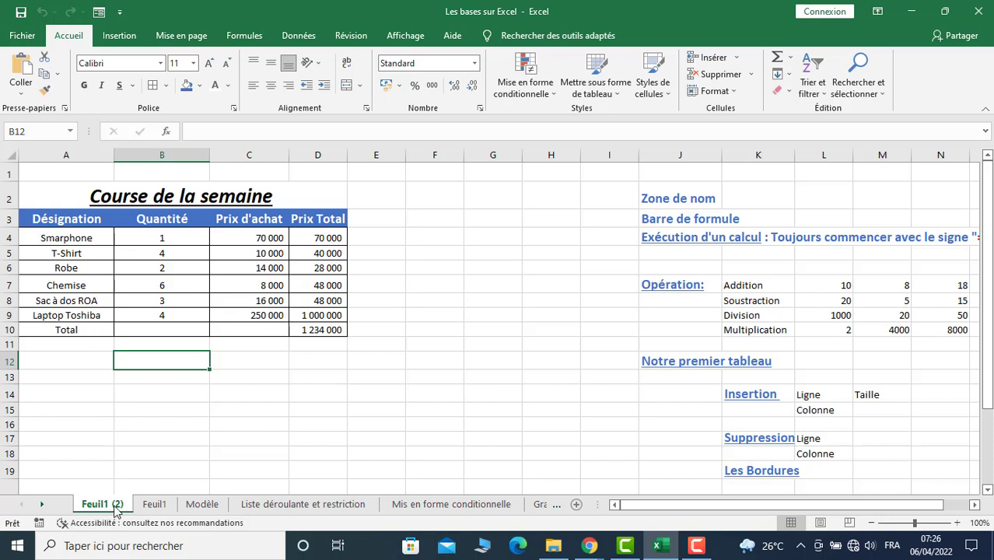
{"action": "left_click", "coordinate": [154, 505]}
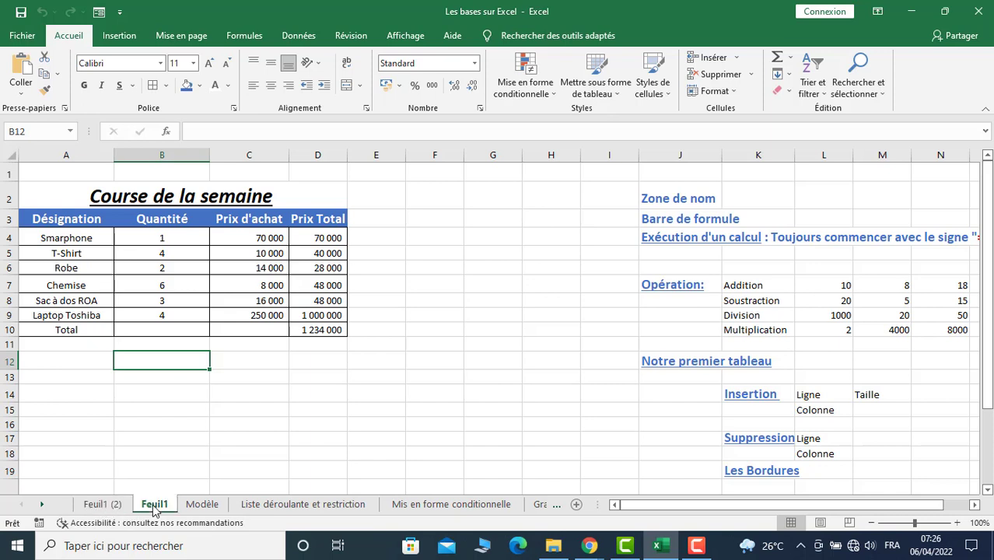
{"action": "left_click", "coordinate": [102, 505]}
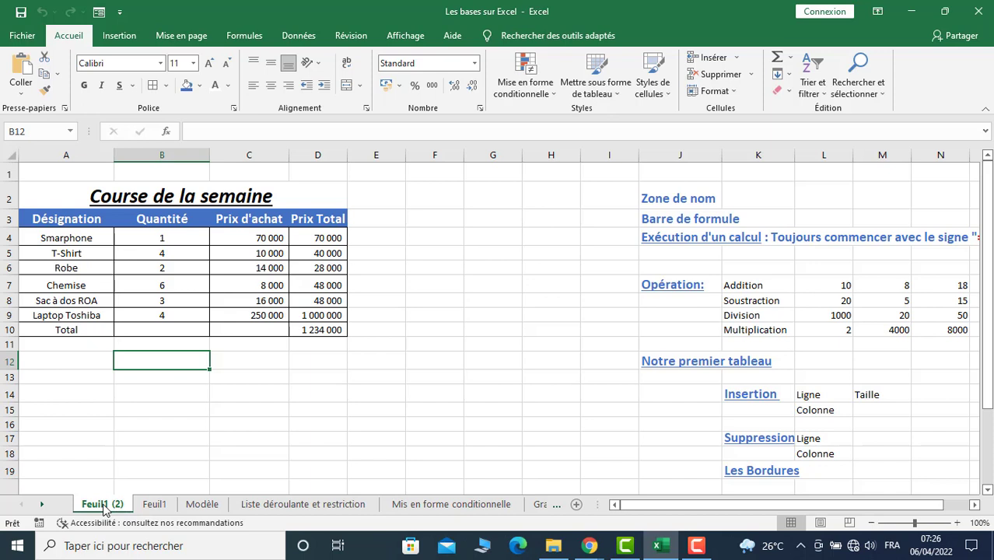
{"action": "right_click", "coordinate": [103, 506]}
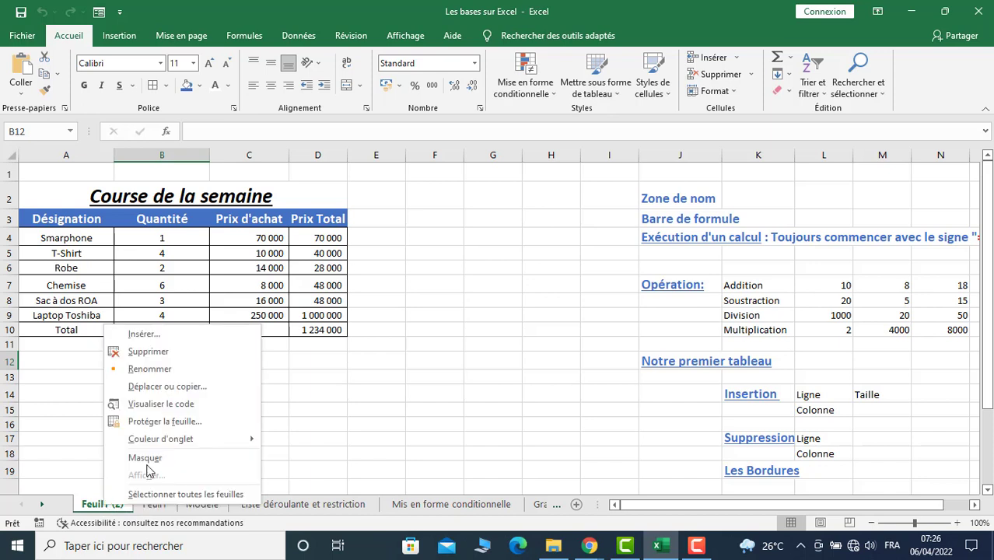
{"action": "left_click", "coordinate": [147, 353]}
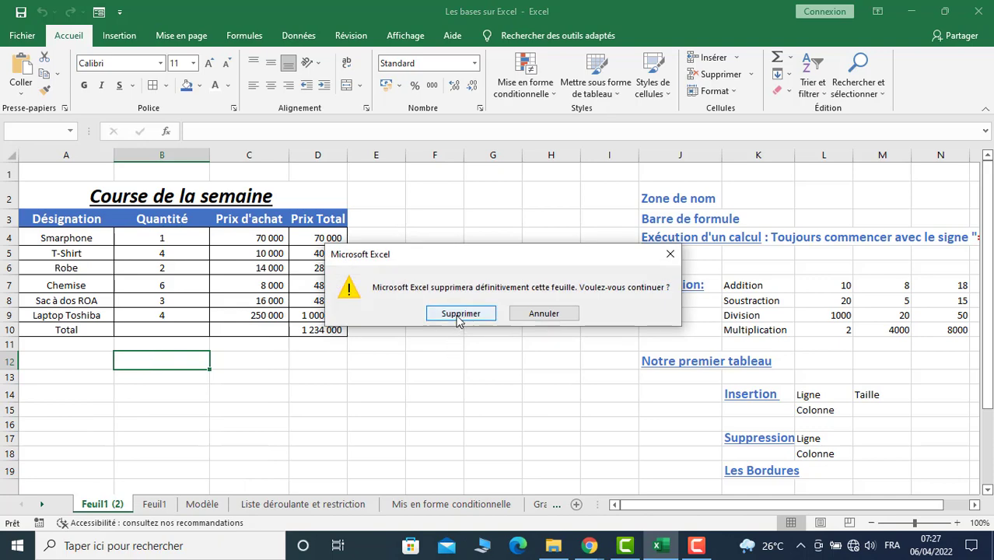
{"action": "left_click", "coordinate": [459, 315]}
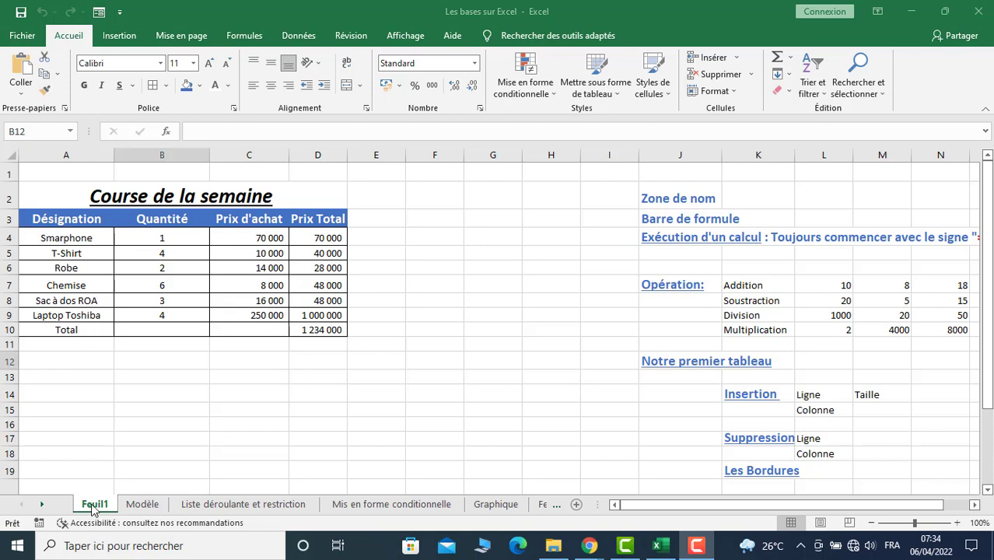
Rename the Feuil1 sheet tab to 'Ma feuille Excel'
{"action": "double_click", "coordinate": [94, 504]}
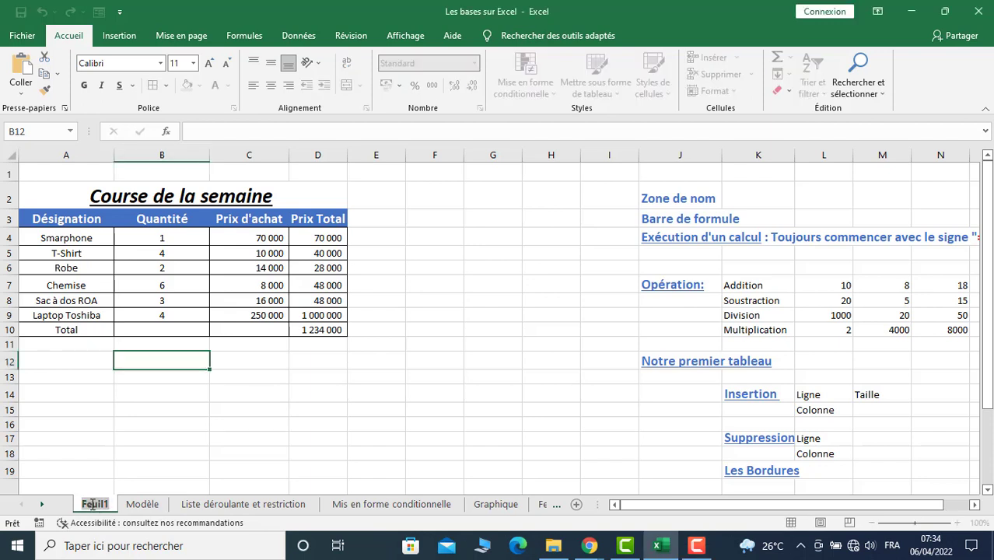
{"action": "type", "text": "M"}
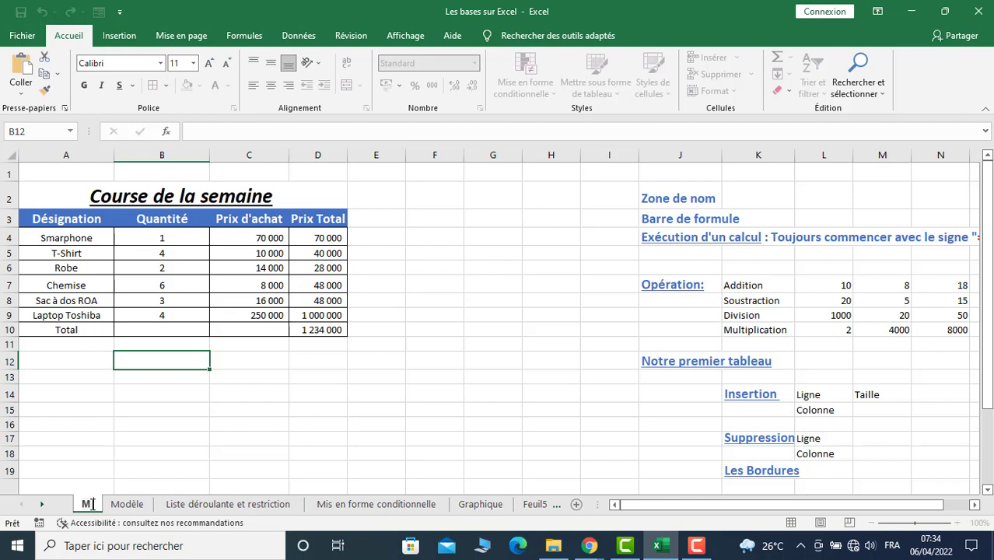
{"action": "type", "text": "a feuille"}
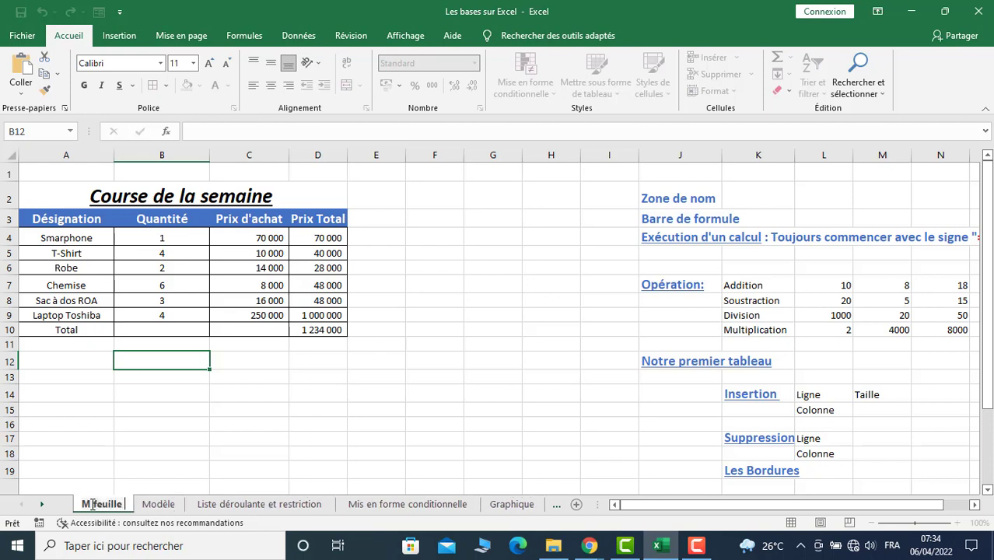
{"action": "type", "text": " E"}
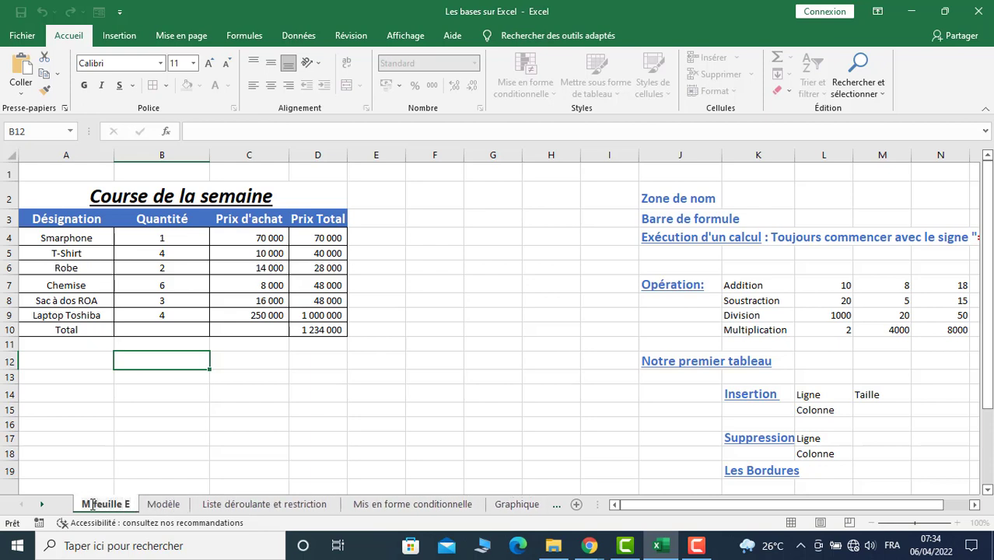
{"action": "type", "text": "xcel"}
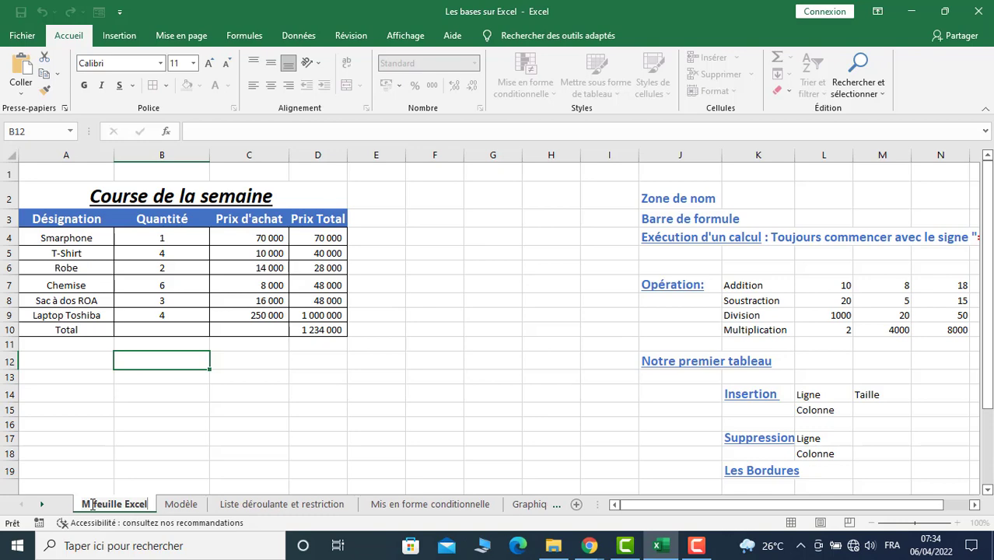
{"action": "key", "text": "Return"}
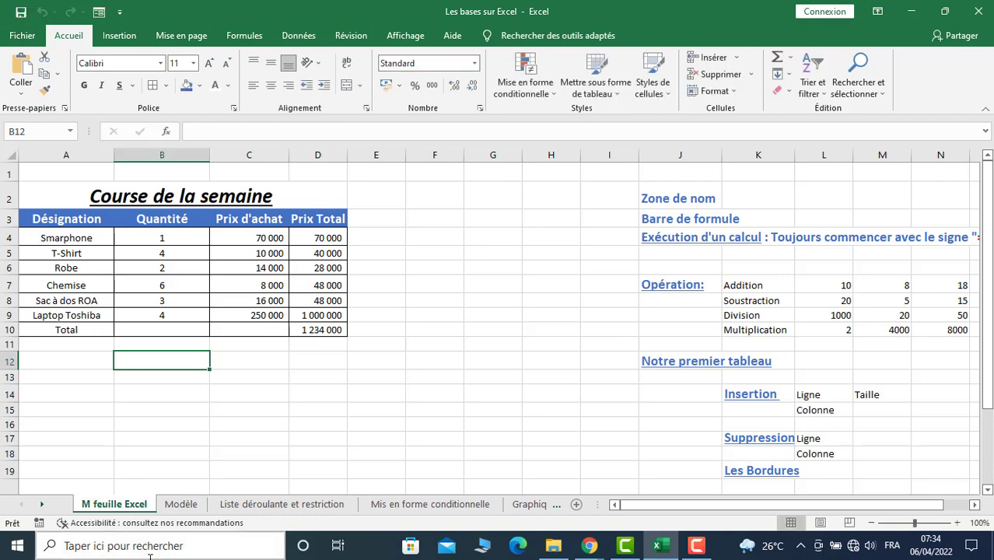
{"action": "double_click", "coordinate": [99, 506]}
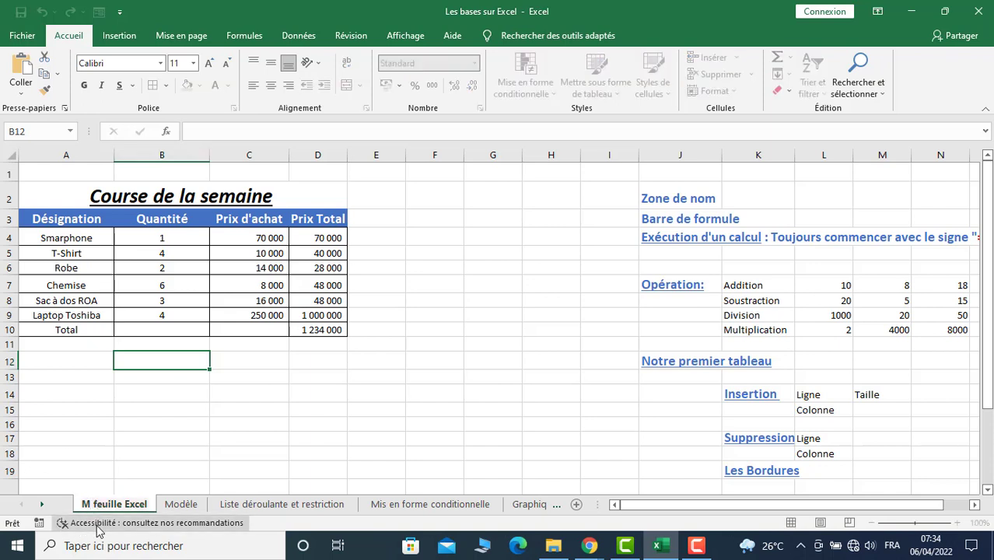
{"action": "type", "text": "a"}
{"action": "key", "text": "Return"}
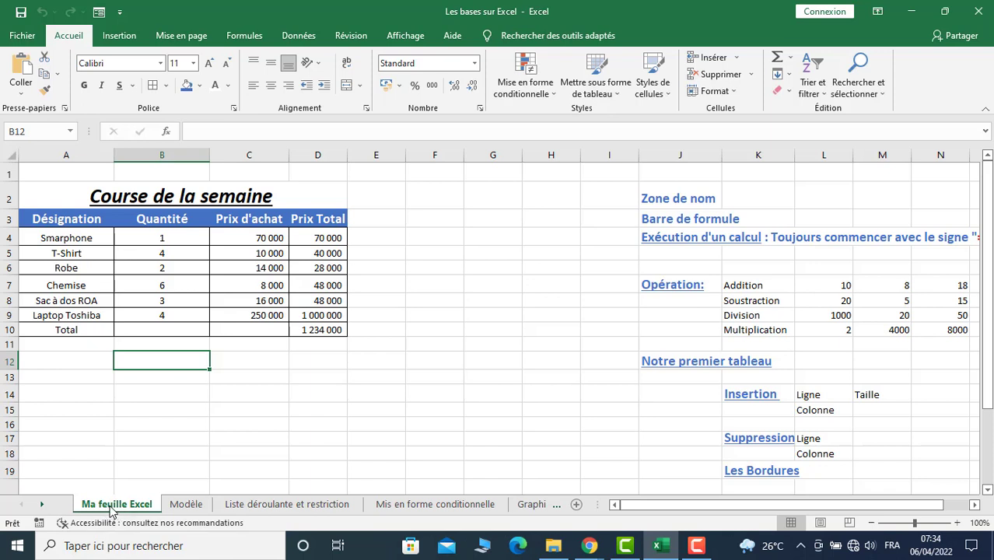
Move the Ma feuille Excel tab to the first position, before Modèle
{"action": "left_click_drag", "start_coordinate": [112, 509], "coordinate": [288, 510]}
{"action": "mouse_move", "coordinate": [288, 510]}
{"action": "left_mouse_down"}
{"action": "mouse_move", "coordinate": [201, 487]}
{"action": "mouse_move", "coordinate": [206, 507]}
{"action": "mouse_move", "coordinate": [360, 512]}
{"action": "left_mouse_up"}
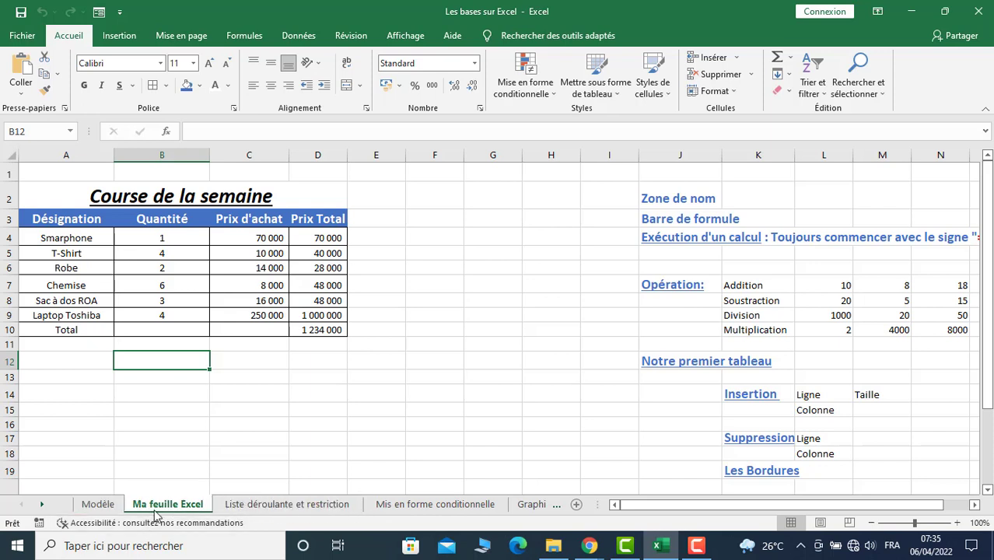
{"action": "mouse_move", "coordinate": [158, 509]}
{"action": "left_mouse_down"}
{"action": "mouse_move", "coordinate": [514, 509]}
{"action": "mouse_move", "coordinate": [173, 507]}
{"action": "left_mouse_up"}
{"action": "left_click_drag", "start_coordinate": [173, 507], "coordinate": [84, 510]}
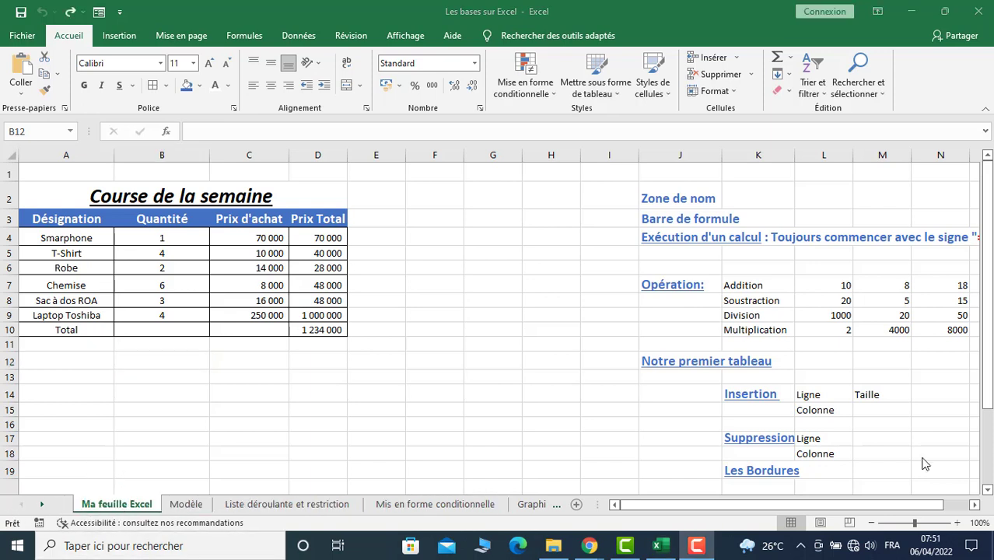
On the Modèle sheet, enter Mardi in B6 and fill the weekday series down column B
{"action": "left_click", "coordinate": [187, 507]}
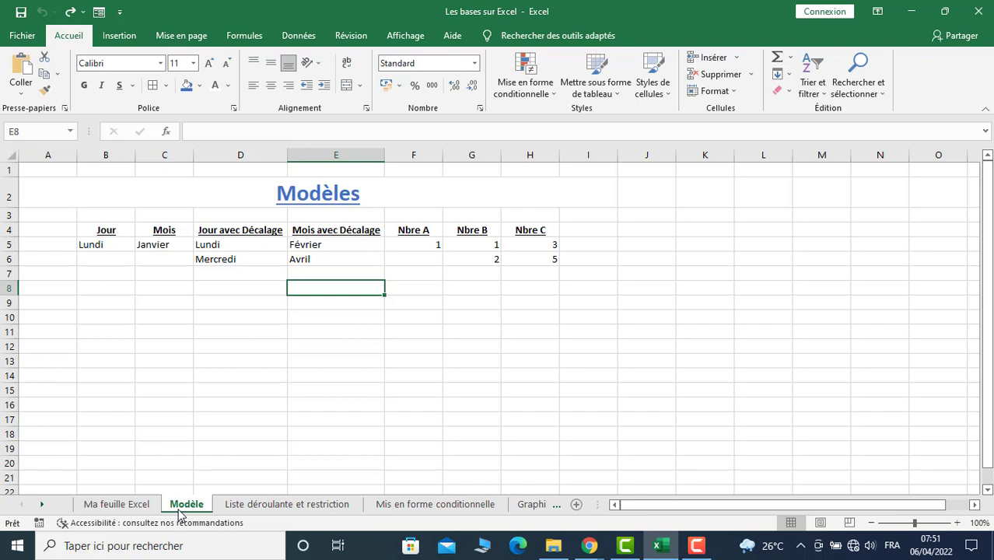
{"action": "left_click", "coordinate": [96, 249]}
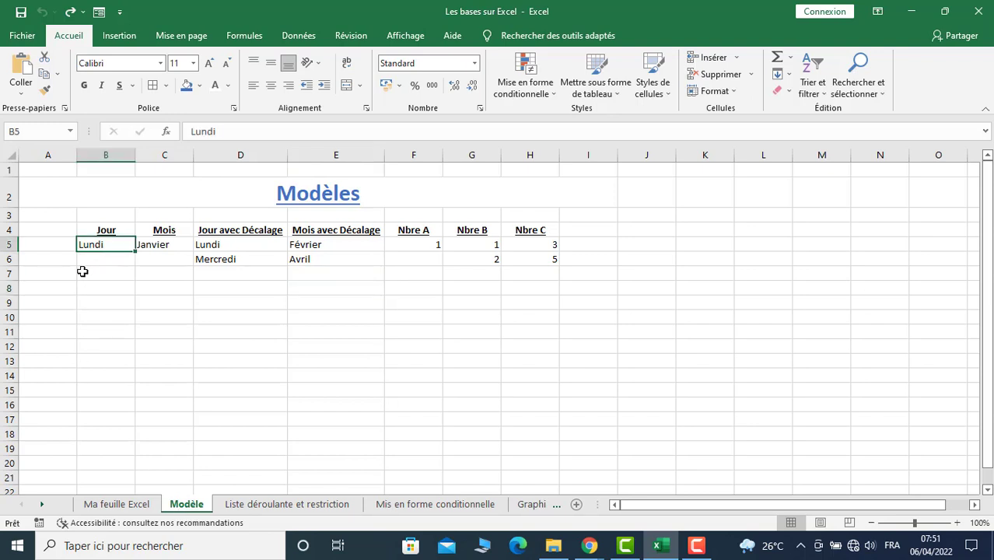
{"action": "left_click", "coordinate": [97, 258]}
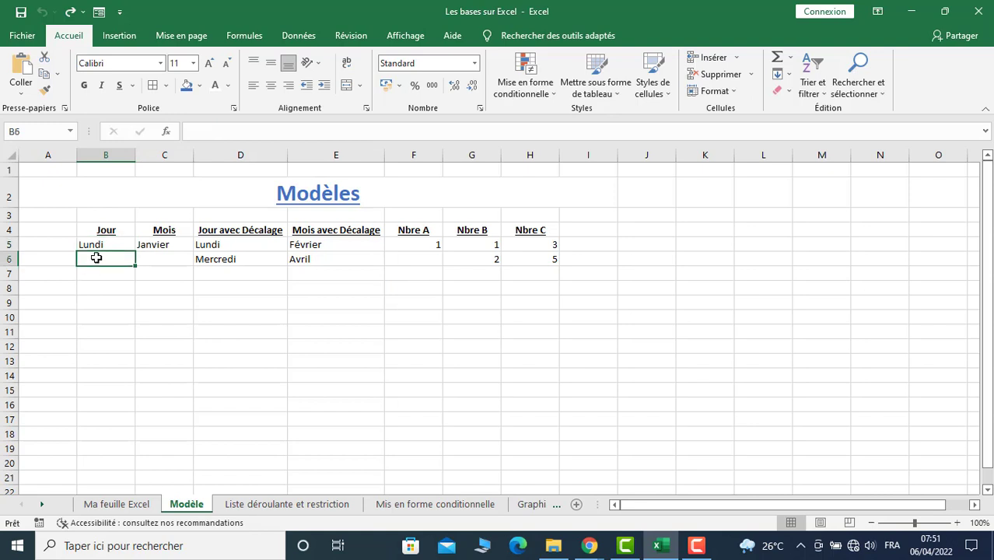
{"action": "type", "text": "Mardi"}
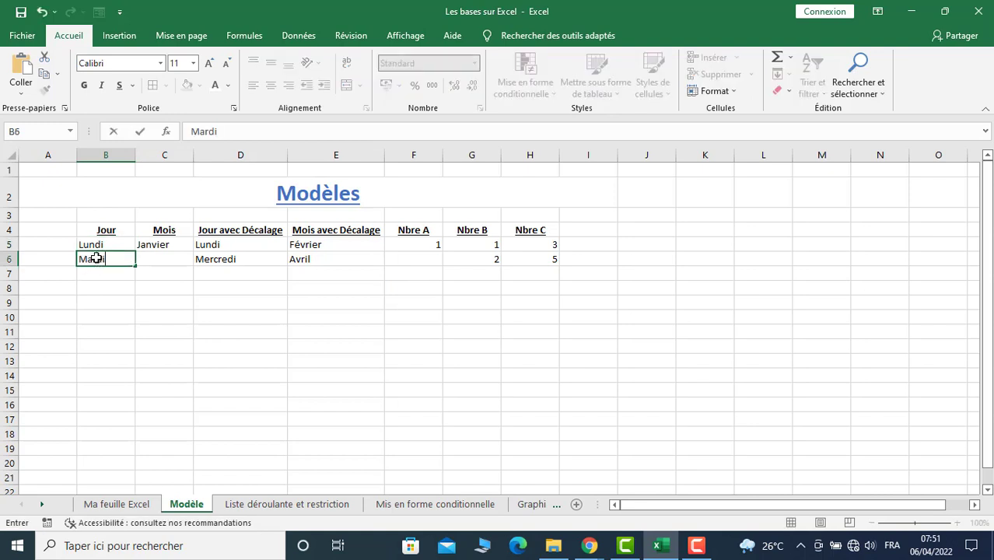
{"action": "left_click", "coordinate": [105, 292]}
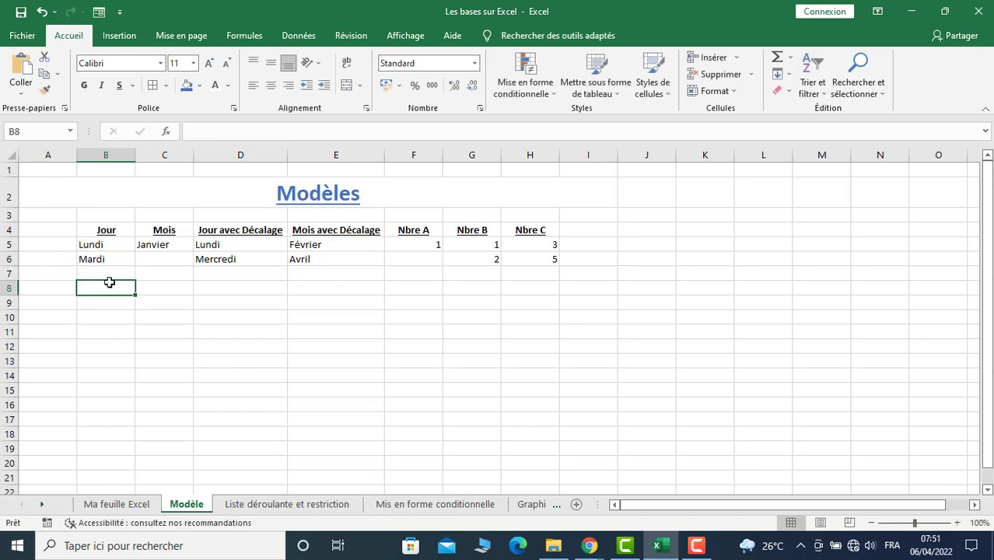
{"action": "left_click_drag", "start_coordinate": [107, 245], "coordinate": [109, 257]}
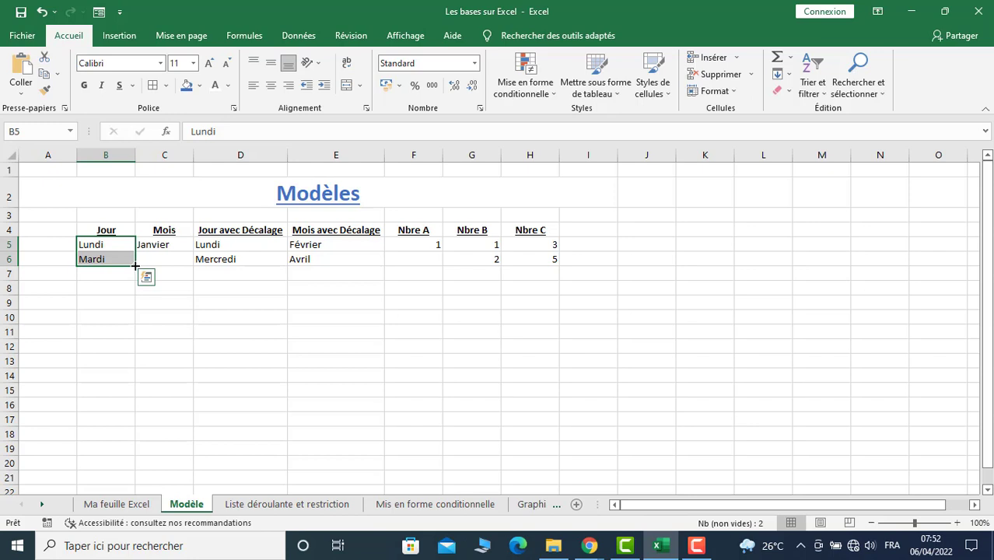
{"action": "left_click_drag", "start_coordinate": [135, 266], "coordinate": [130, 334]}
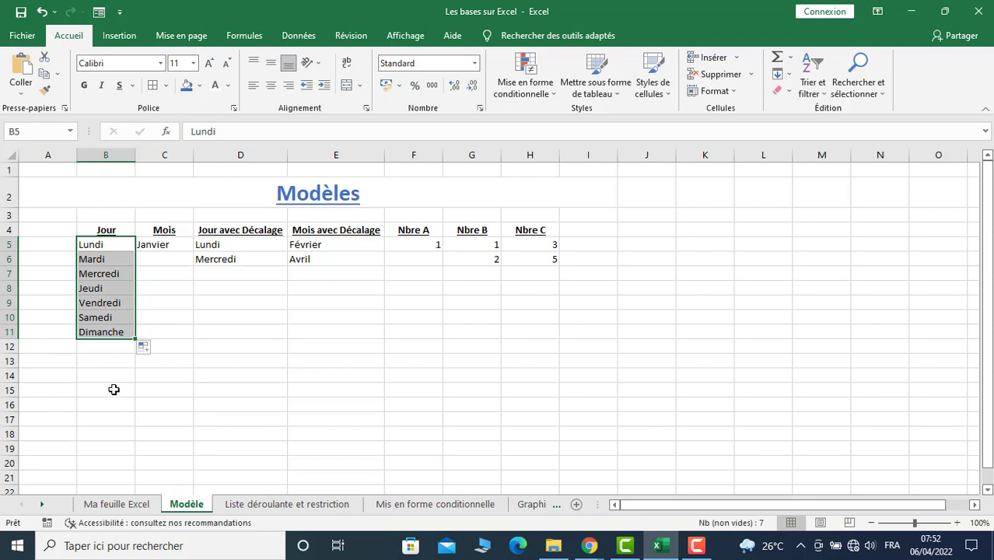
Clear Mardi through Dimanche from B6:B11, leaving only Lundi
{"action": "left_click", "coordinate": [110, 389]}
{"action": "left_click_drag", "start_coordinate": [97, 261], "coordinate": [96, 328]}
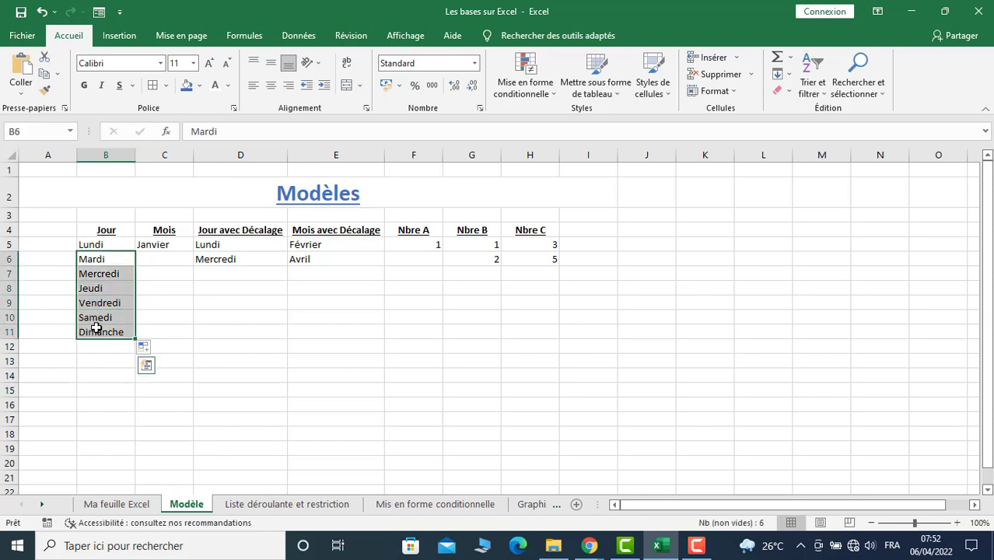
{"action": "key", "text": "Delete"}
{"action": "left_click", "coordinate": [81, 387]}
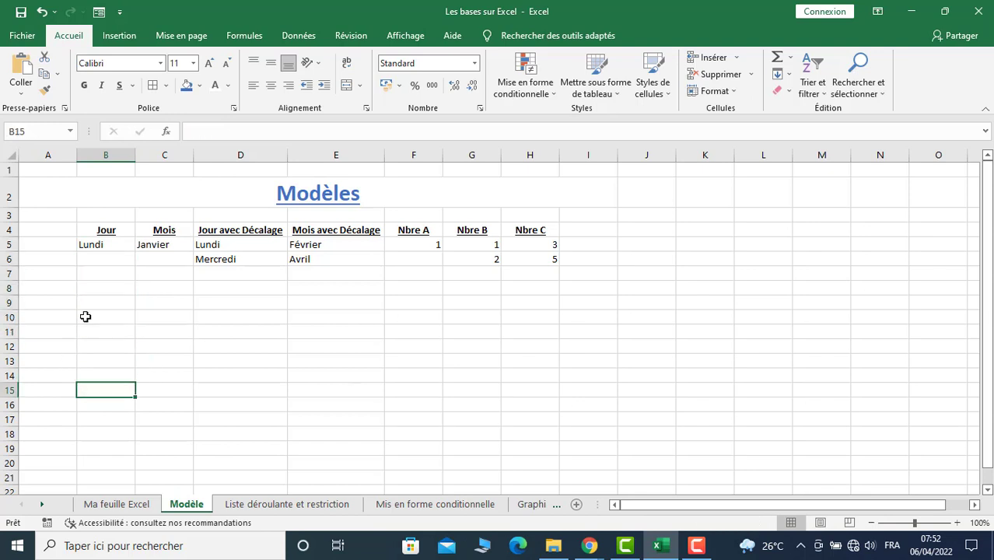
Fill Jour from Lundi to Dimanche in B5:B11 and Mois from Janvier down to C19
{"action": "left_click", "coordinate": [103, 244]}
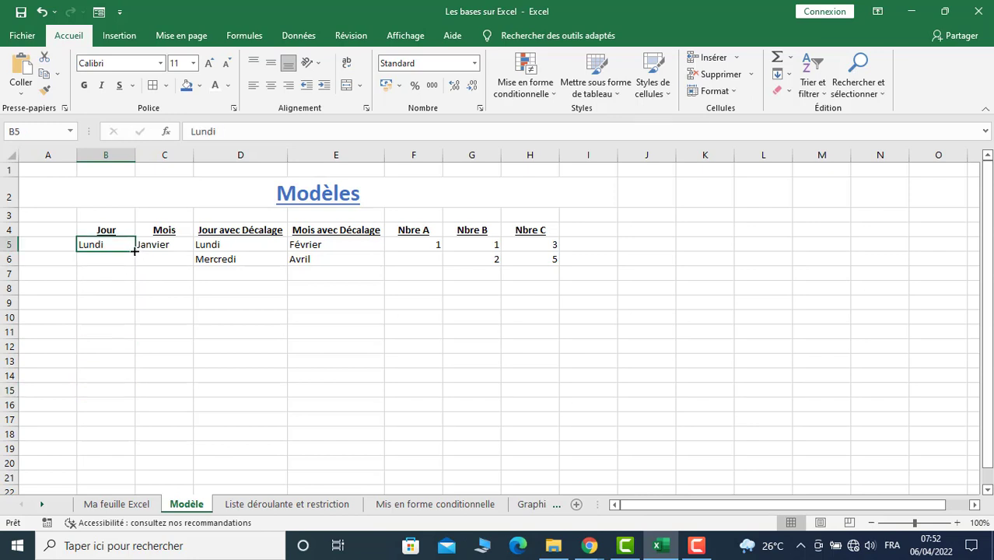
{"action": "left_click_drag", "start_coordinate": [135, 251], "coordinate": [134, 341]}
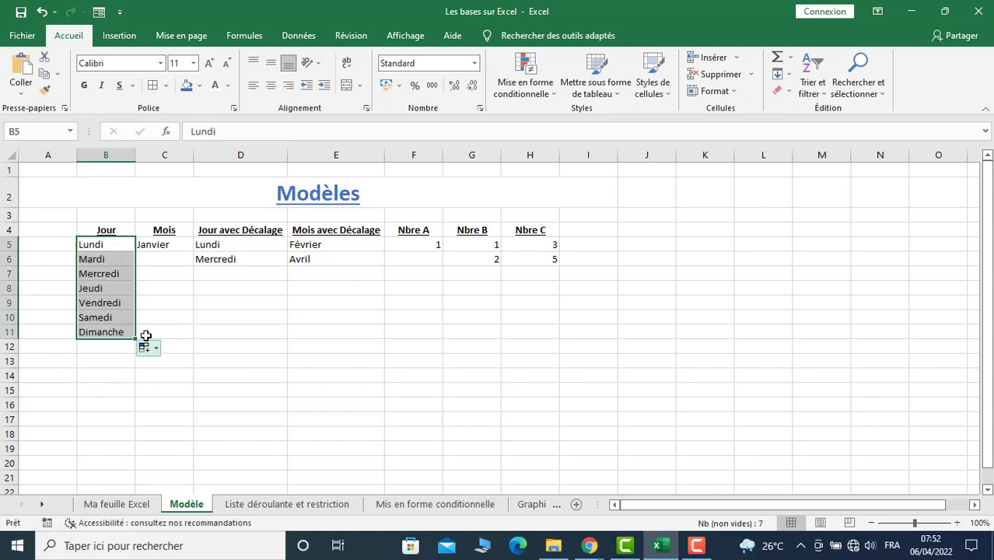
{"action": "left_click", "coordinate": [159, 245]}
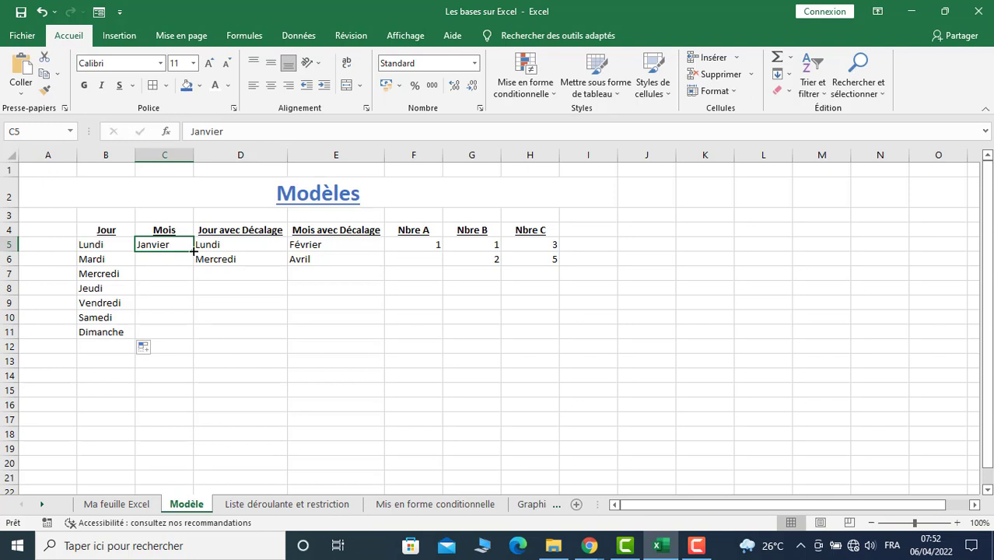
{"action": "left_click_drag", "start_coordinate": [193, 251], "coordinate": [176, 422]}
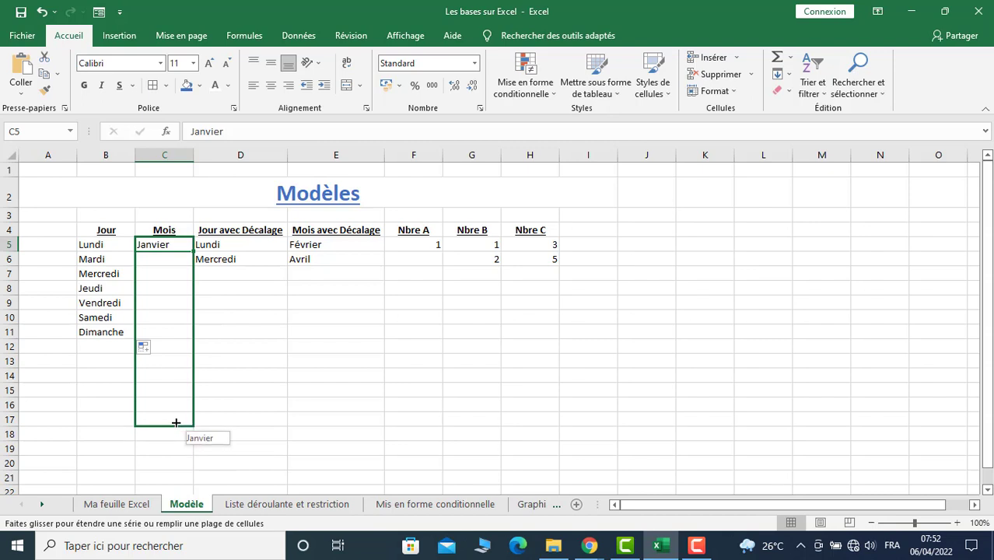
{"action": "left_click_drag", "start_coordinate": [176, 423], "coordinate": [177, 450]}
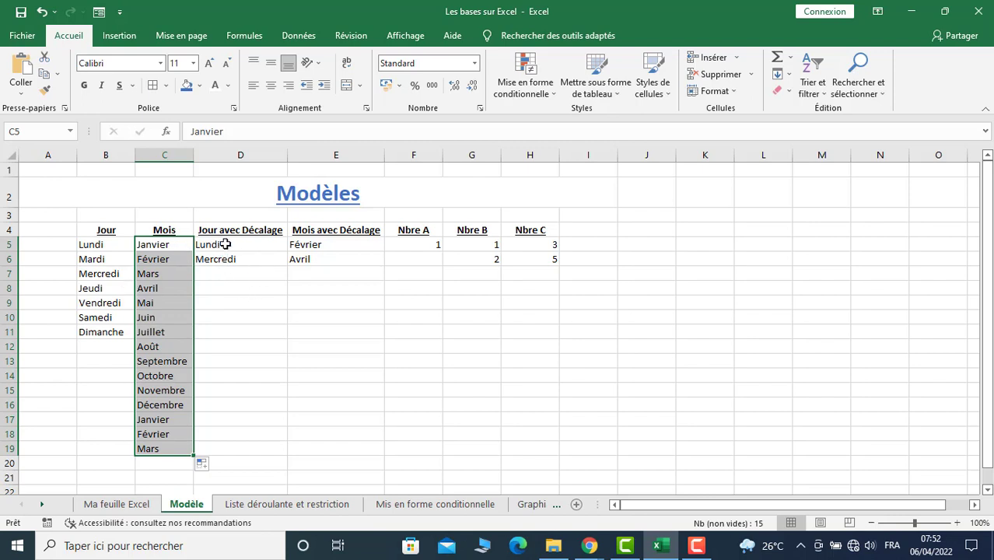
{"action": "left_click_drag", "start_coordinate": [225, 245], "coordinate": [233, 262]}
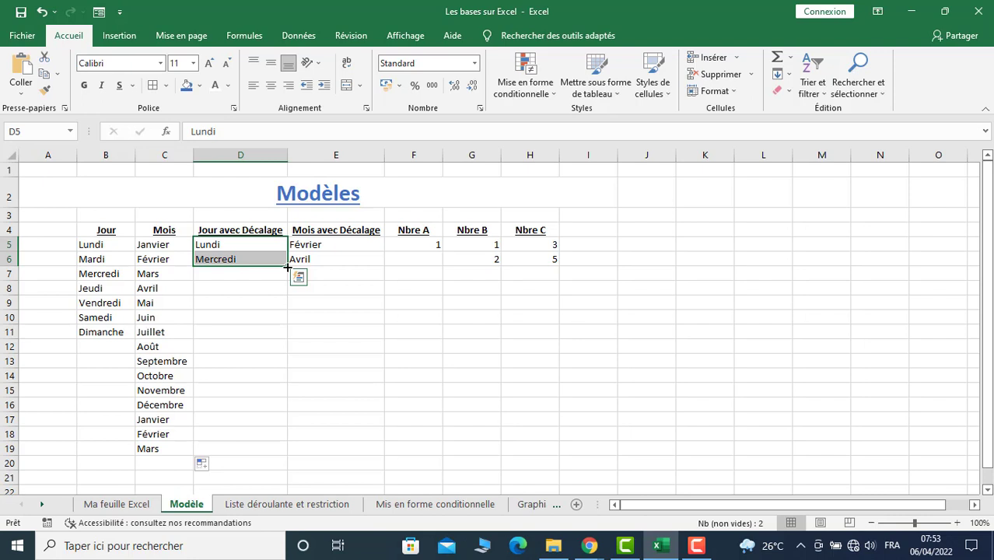
Extend every-other-day series to Dimanche in D8 and every-other-month series from Février down to E16
{"action": "left_click_drag", "start_coordinate": [287, 266], "coordinate": [285, 290]}
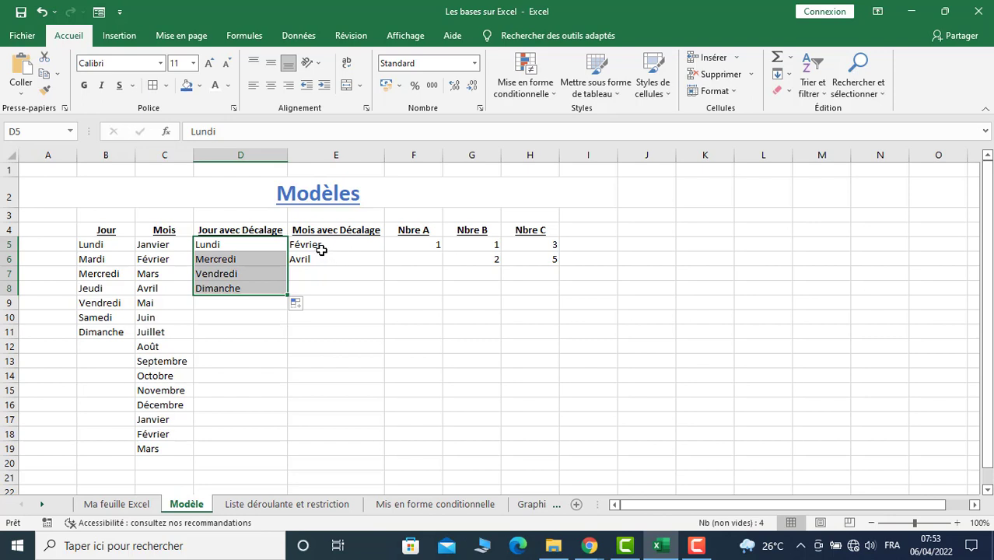
{"action": "left_click_drag", "start_coordinate": [320, 247], "coordinate": [321, 261]}
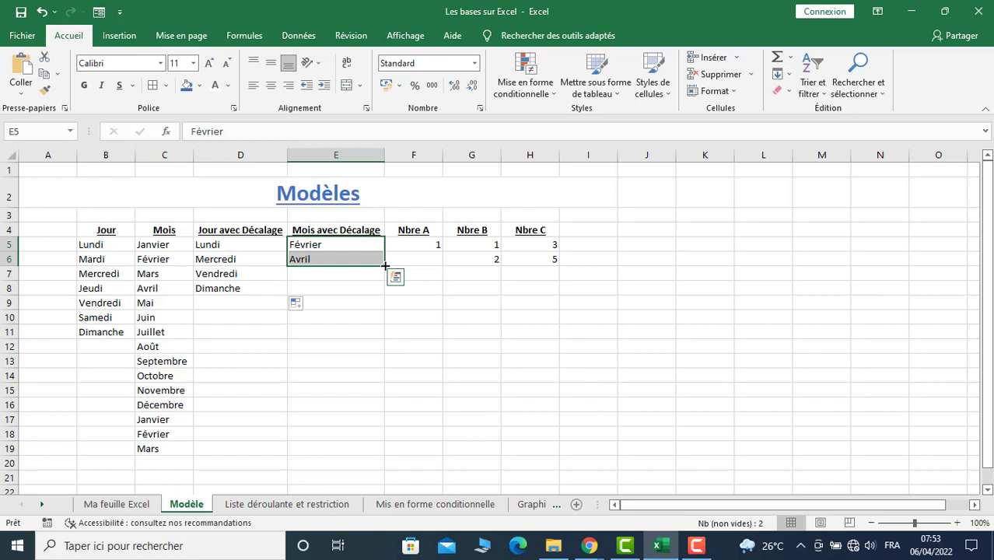
{"action": "left_click_drag", "start_coordinate": [385, 266], "coordinate": [385, 284]}
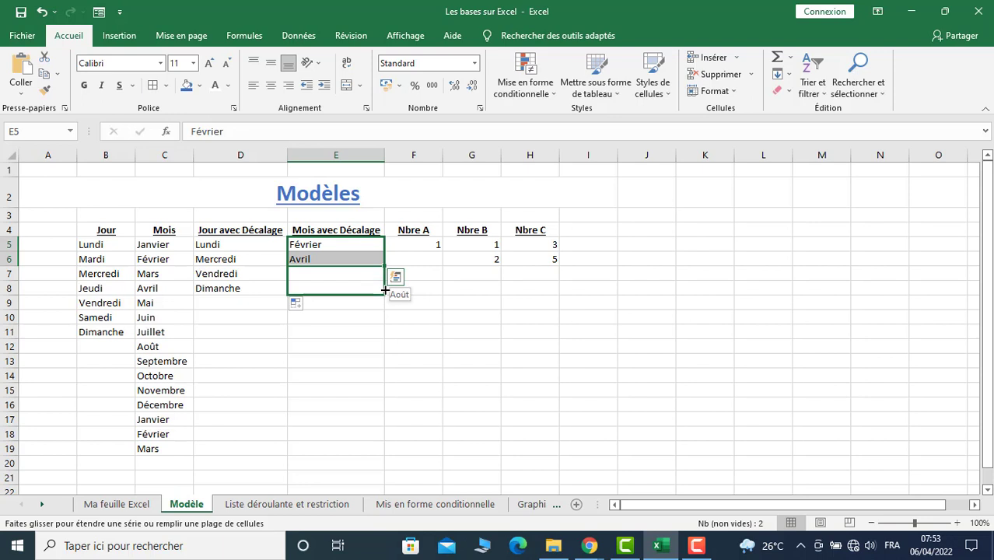
{"action": "left_click_drag", "start_coordinate": [385, 284], "coordinate": [377, 419]}
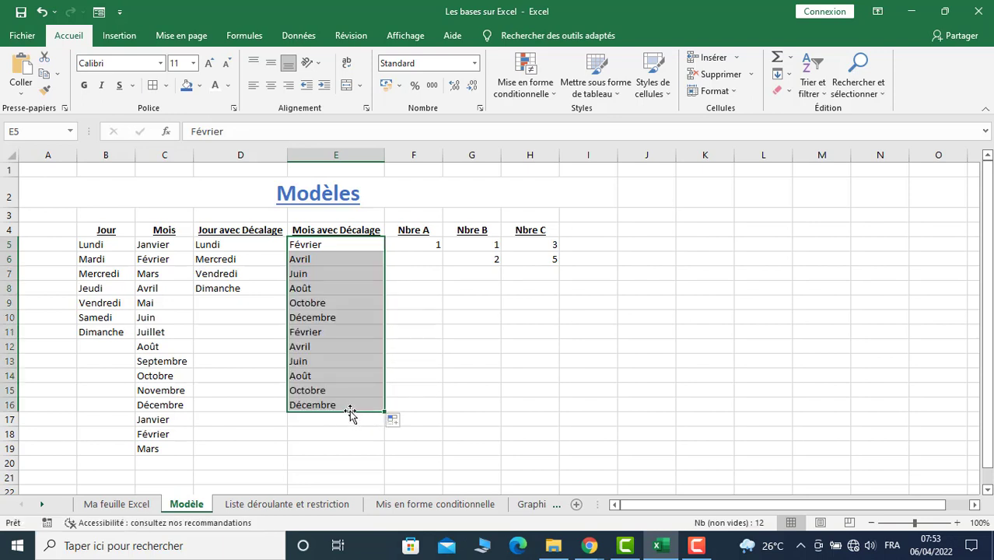
{"action": "left_click", "coordinate": [416, 246]}
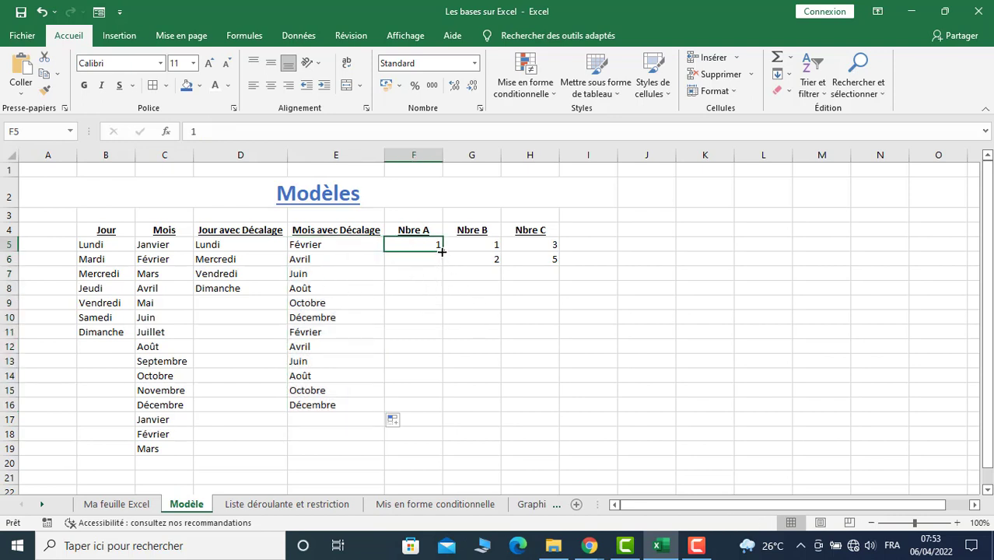
Fill Nbre A with repeated 1s, Nbre B counting 1–10, and Nbre C odd numbers 3–29
{"action": "left_click_drag", "start_coordinate": [442, 251], "coordinate": [444, 395]}
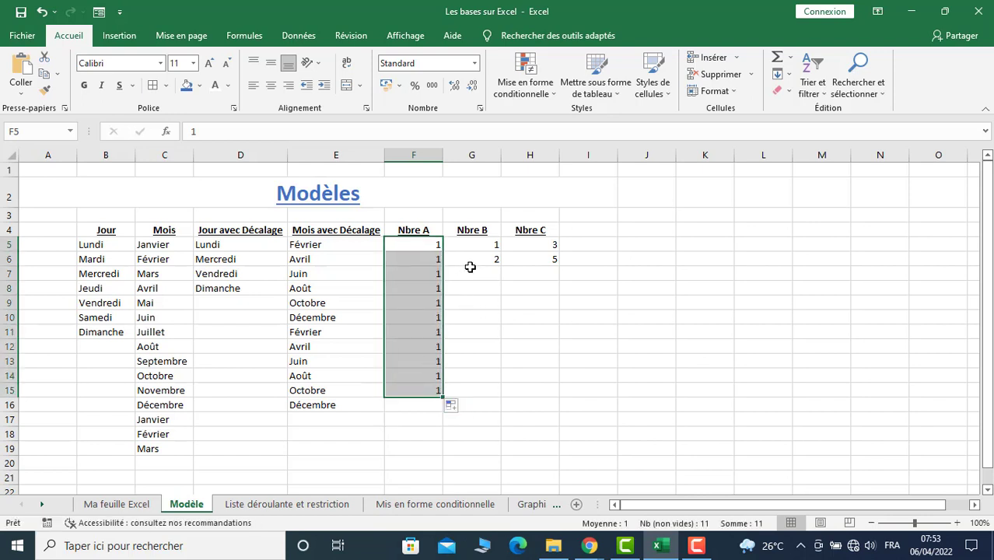
{"action": "left_click_drag", "start_coordinate": [484, 244], "coordinate": [502, 269]}
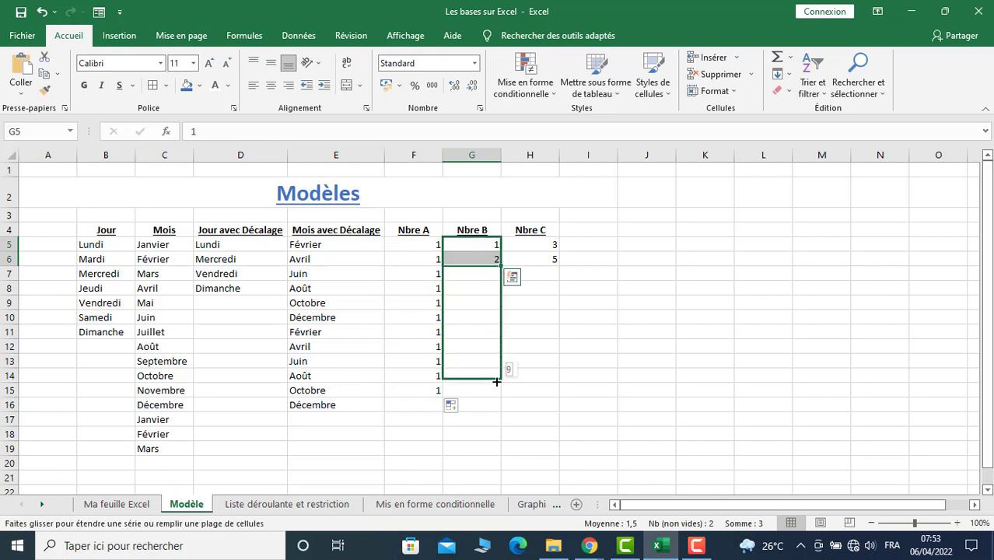
{"action": "left_click_drag", "start_coordinate": [501, 268], "coordinate": [497, 381]}
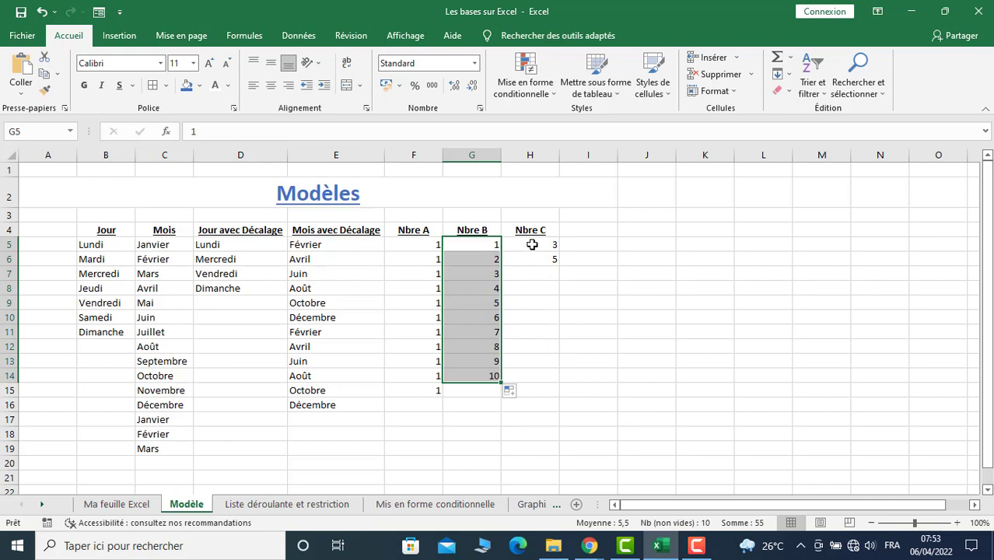
{"action": "left_click_drag", "start_coordinate": [534, 244], "coordinate": [552, 405]}
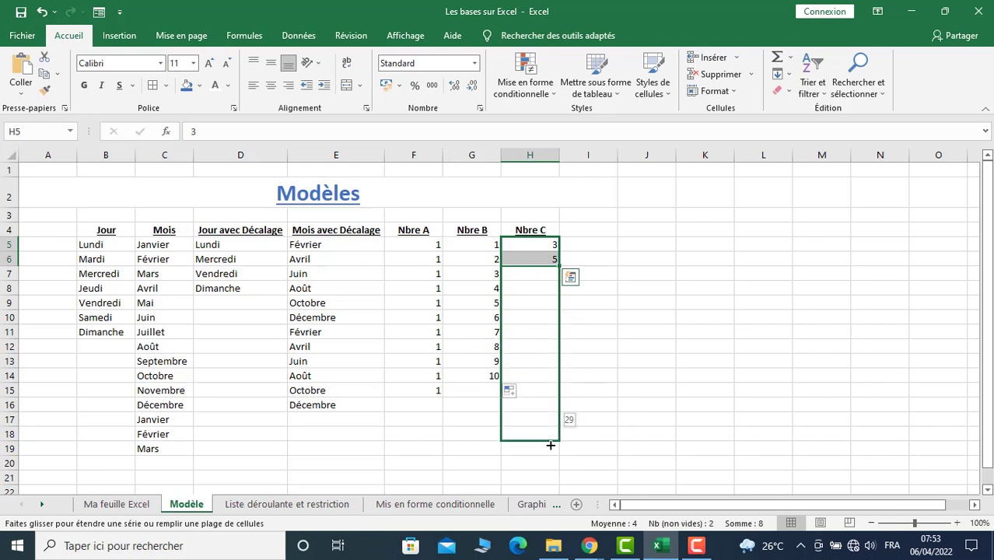
{"action": "left_click_drag", "start_coordinate": [552, 405], "coordinate": [552, 436]}
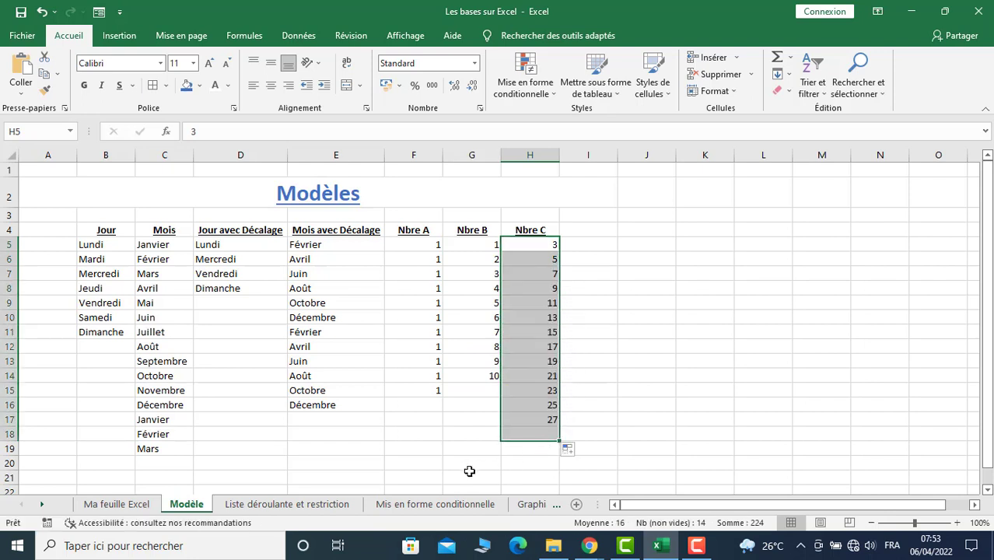
{"action": "left_click", "coordinate": [417, 449]}
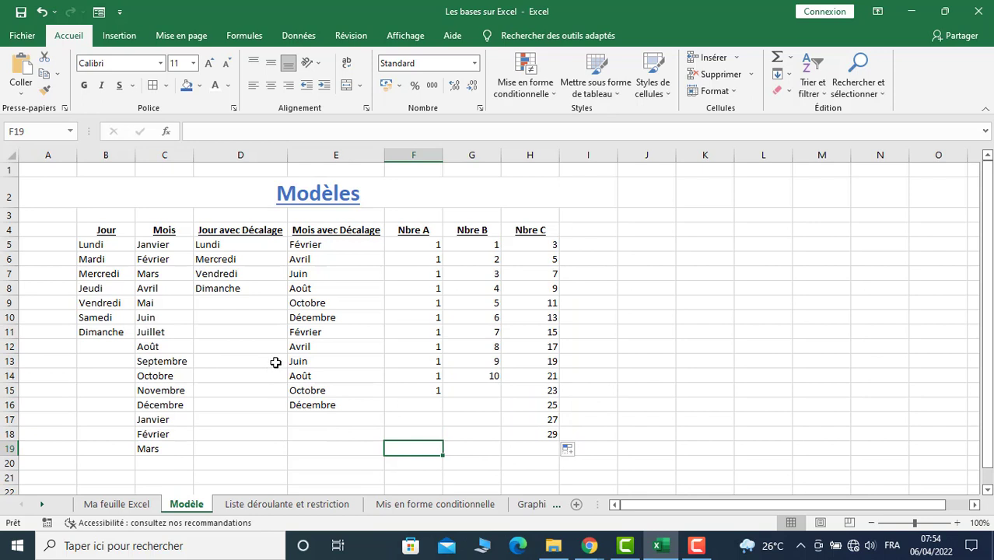
On the Liste déroulante et restriction sheet, replace the Désignation header in F5 with Client
{"action": "left_click", "coordinate": [280, 506]}
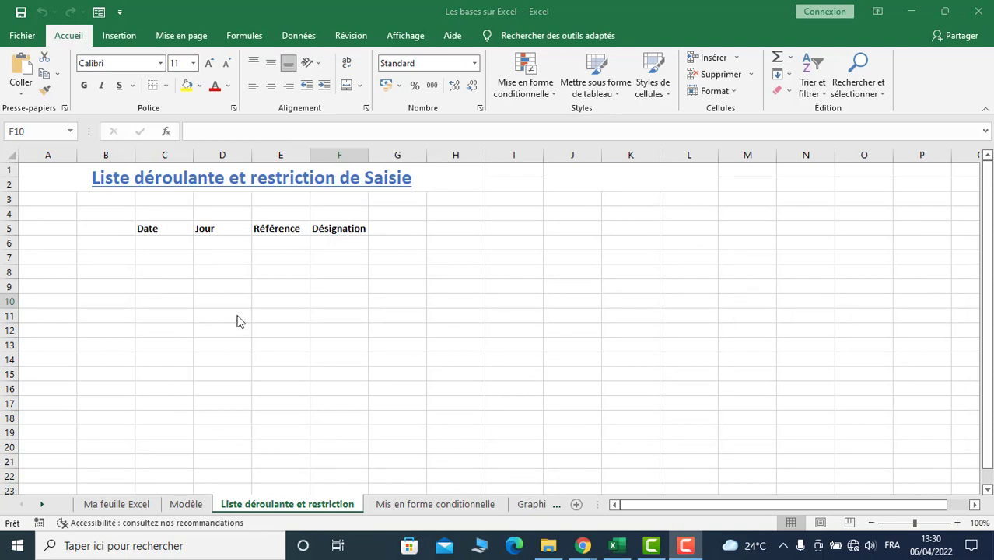
{"action": "left_click", "coordinate": [147, 229]}
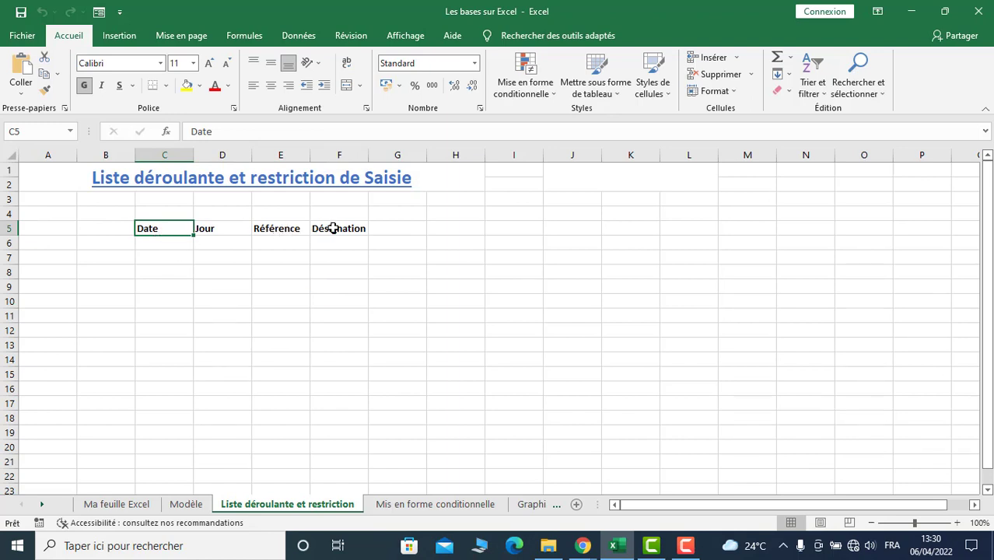
{"action": "left_click", "coordinate": [330, 228]}
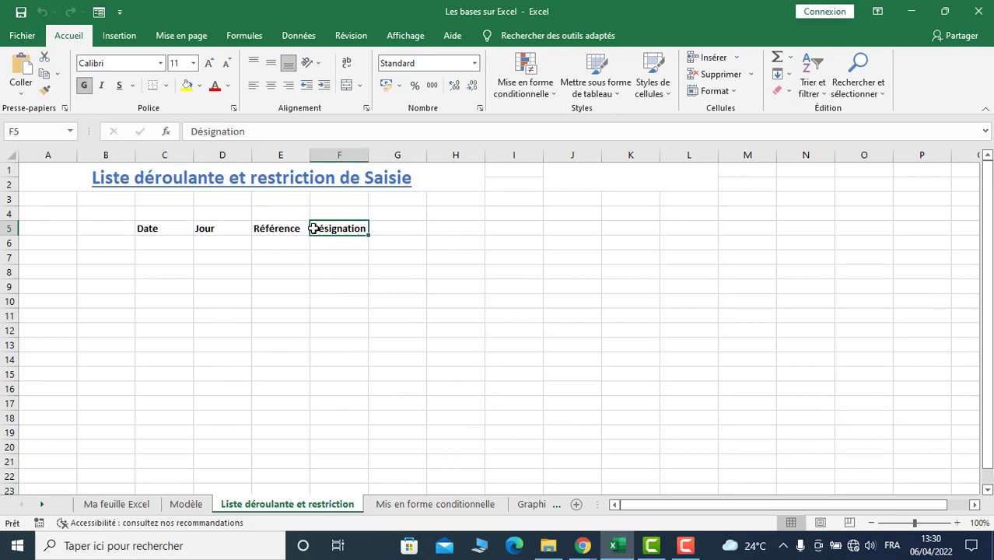
{"action": "type", "text": "C"}
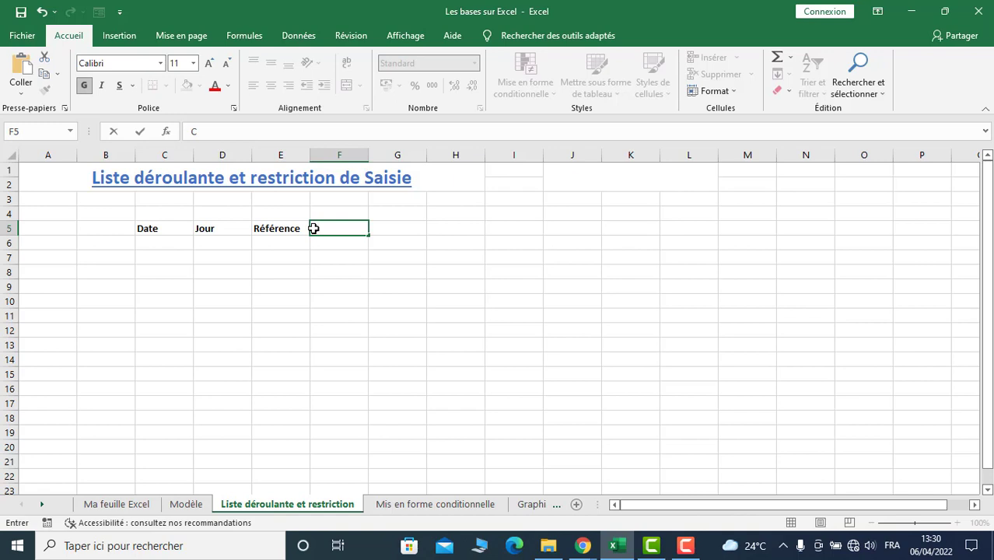
{"action": "type", "text": "lient"}
{"action": "key", "text": "Tab"}
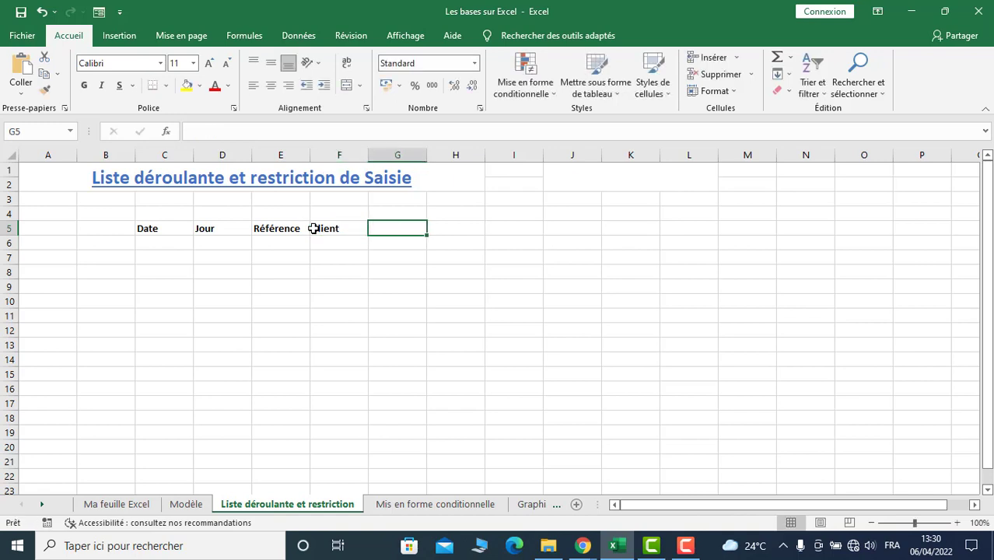
Add the headers Dépôt, Retrait and Solde in G5:I5
{"action": "type", "text": "Dé"}
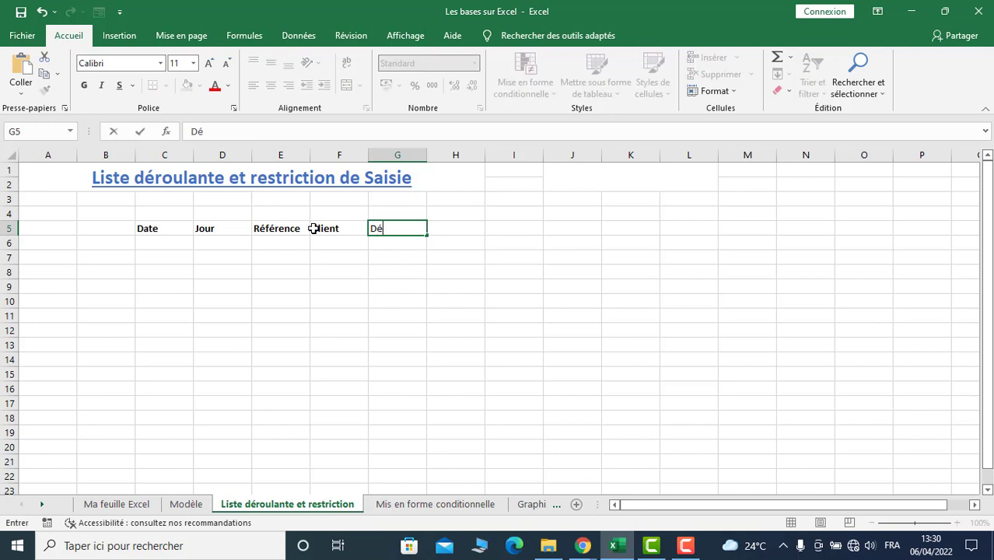
{"action": "type", "text": "p"}
{"action": "type", "text": "ôt"}
{"action": "key", "text": "Tab"}
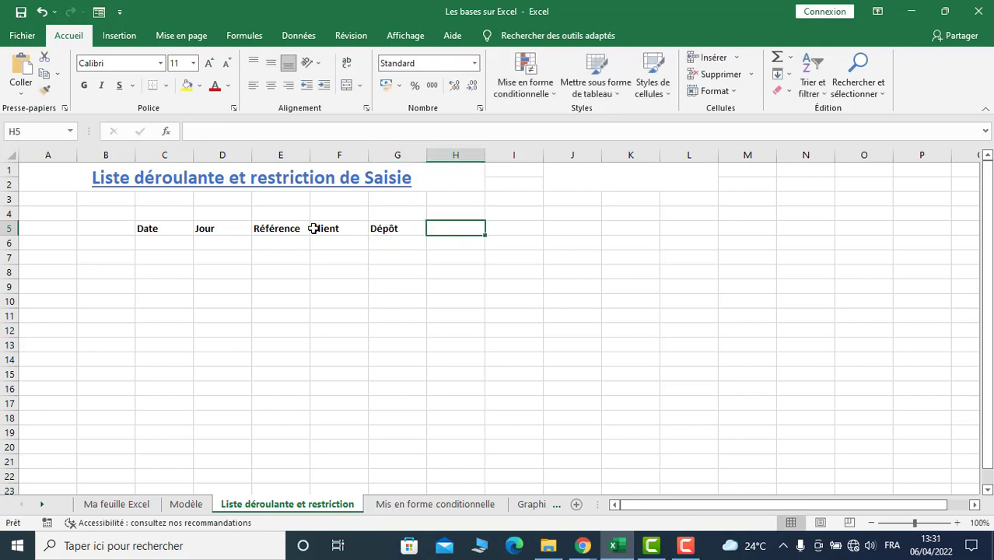
{"action": "type", "text": "Retrait"}
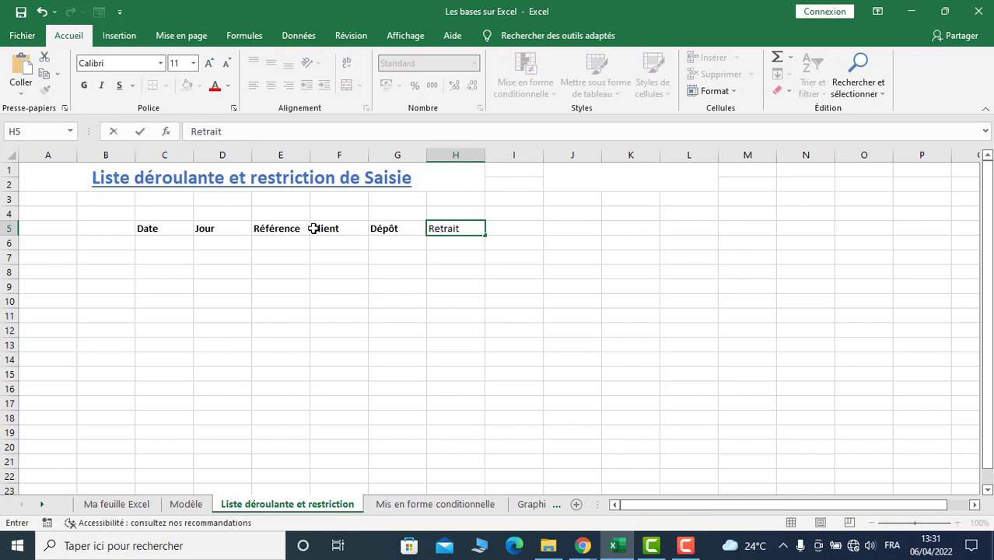
{"action": "key", "text": "Tab"}
{"action": "type", "text": "So"}
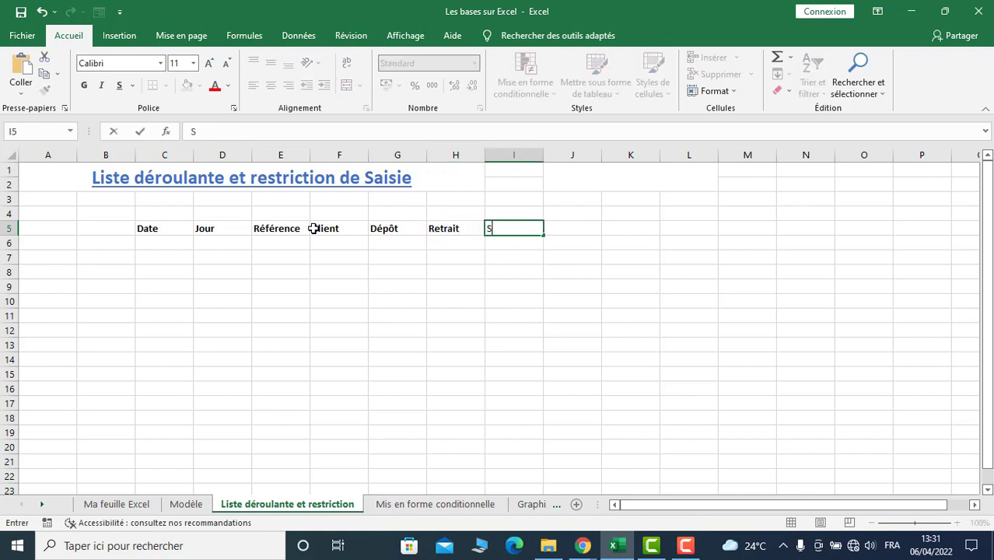
{"action": "type", "text": "lde"}
{"action": "left_click", "coordinate": [176, 367]}
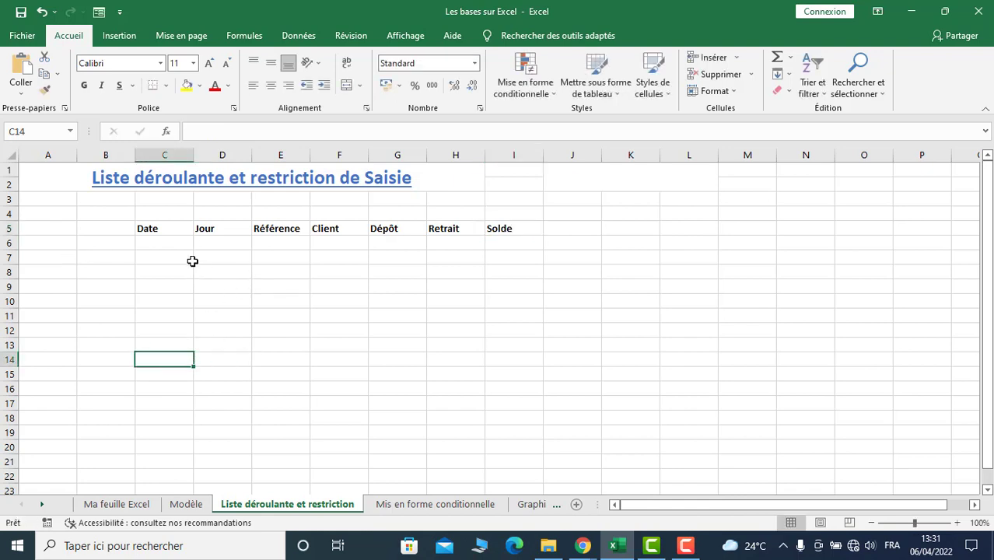
Give C5:I20 medium blue outline and inner borders
{"action": "left_click_drag", "start_coordinate": [159, 227], "coordinate": [493, 448]}
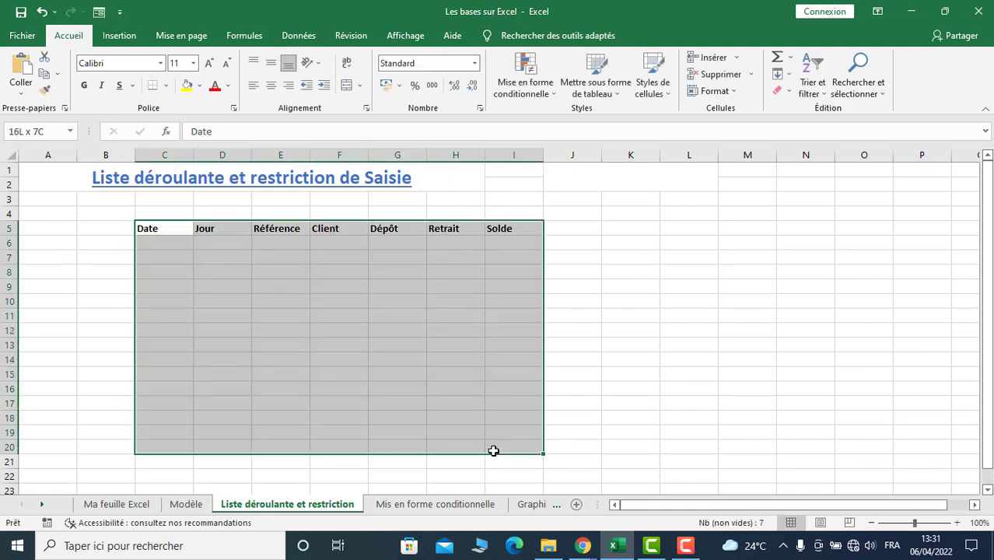
{"action": "left_click", "coordinate": [166, 85]}
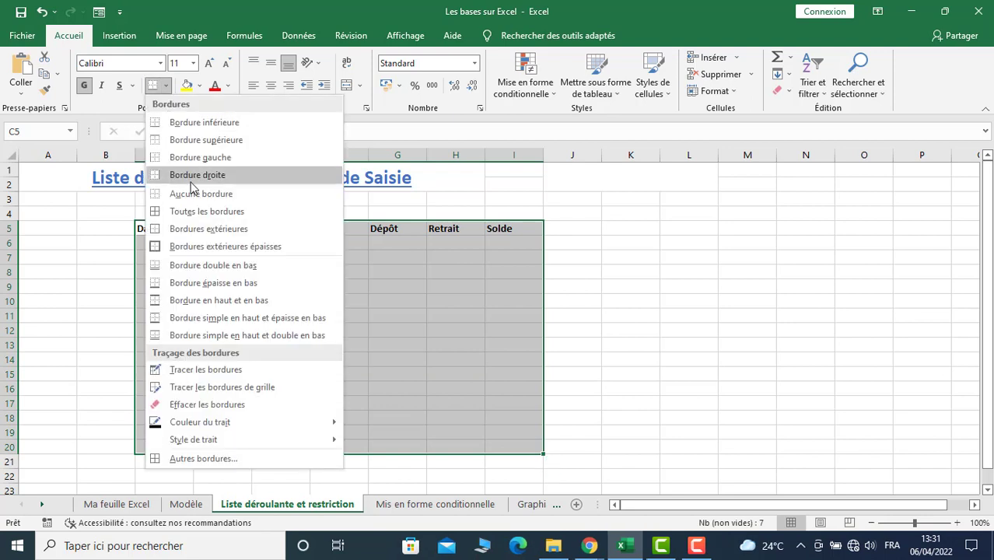
{"action": "left_click", "coordinate": [194, 457]}
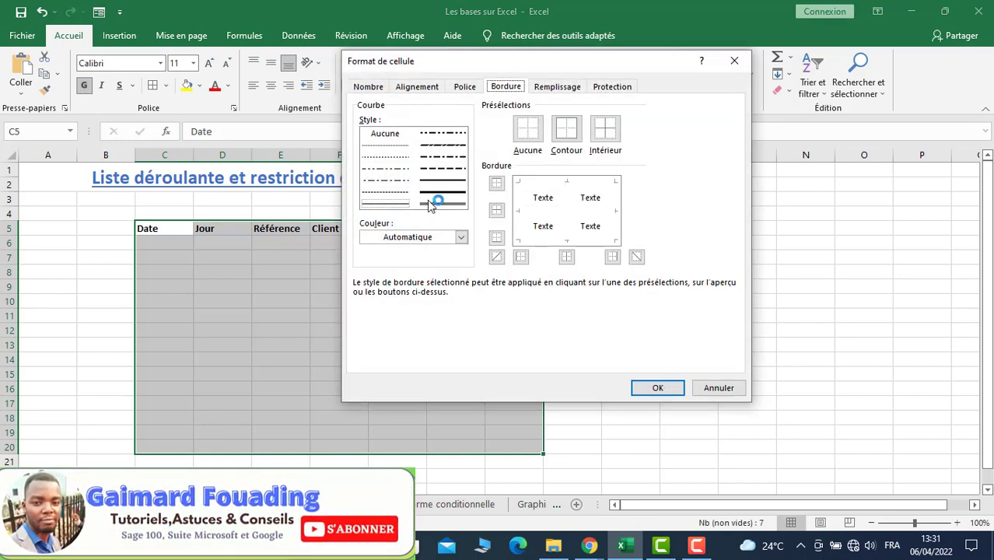
{"action": "left_click", "coordinate": [461, 237]}
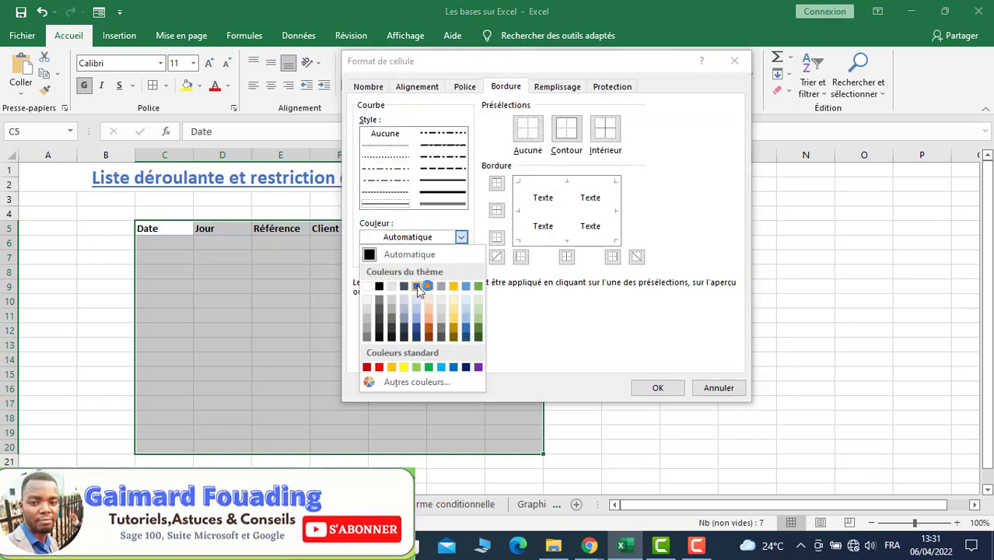
{"action": "left_click", "coordinate": [417, 287]}
{"action": "left_click", "coordinate": [441, 181]}
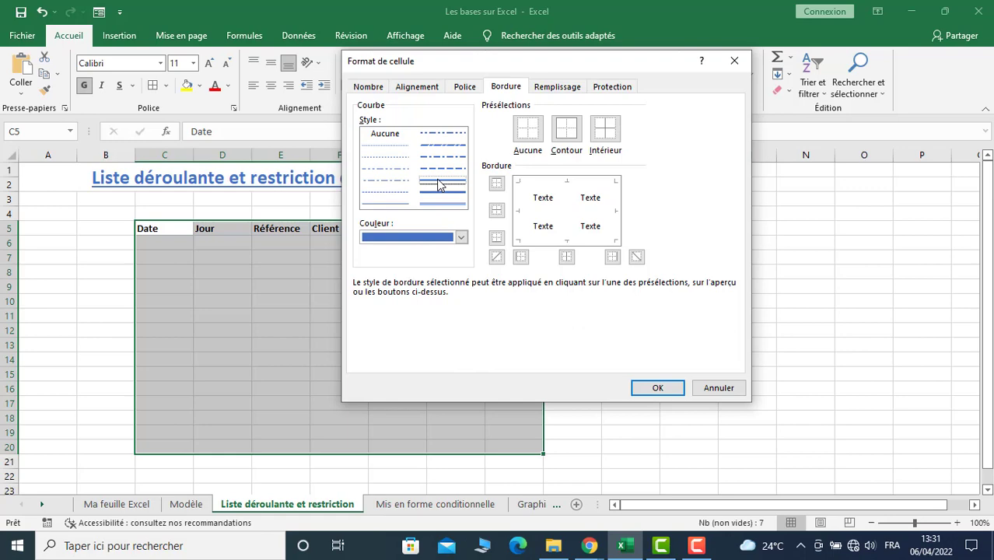
{"action": "left_click", "coordinate": [557, 138]}
{"action": "left_click", "coordinate": [603, 137]}
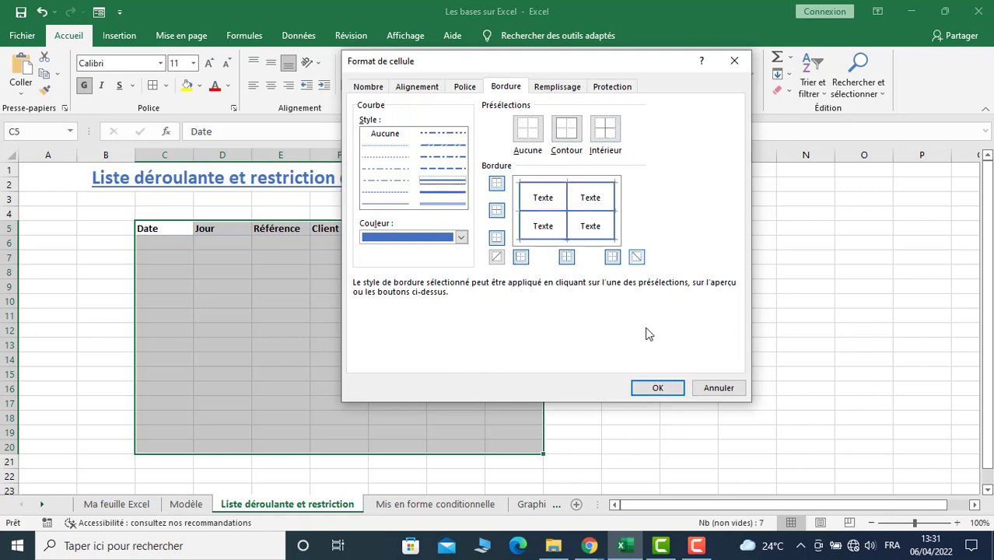
{"action": "left_click", "coordinate": [658, 388]}
Fill the header row C5:I5 blue with white text
{"action": "left_click", "coordinate": [160, 231]}
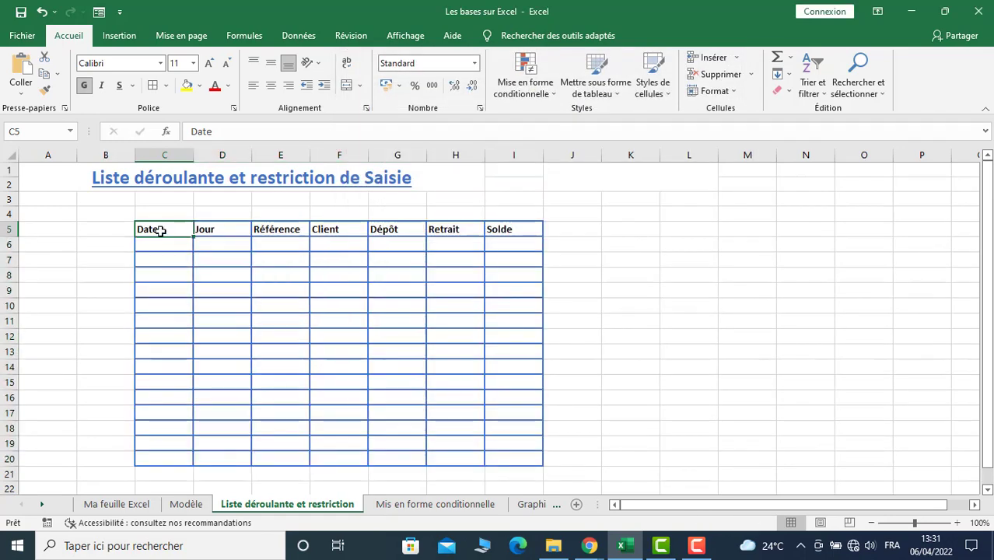
{"action": "left_click_drag", "start_coordinate": [160, 231], "coordinate": [509, 230]}
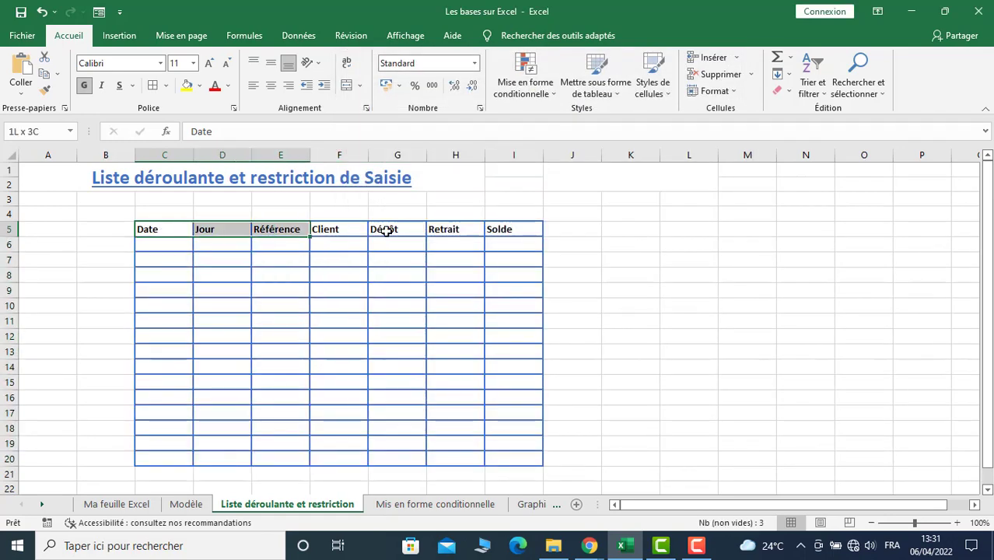
{"action": "left_click", "coordinate": [200, 86]}
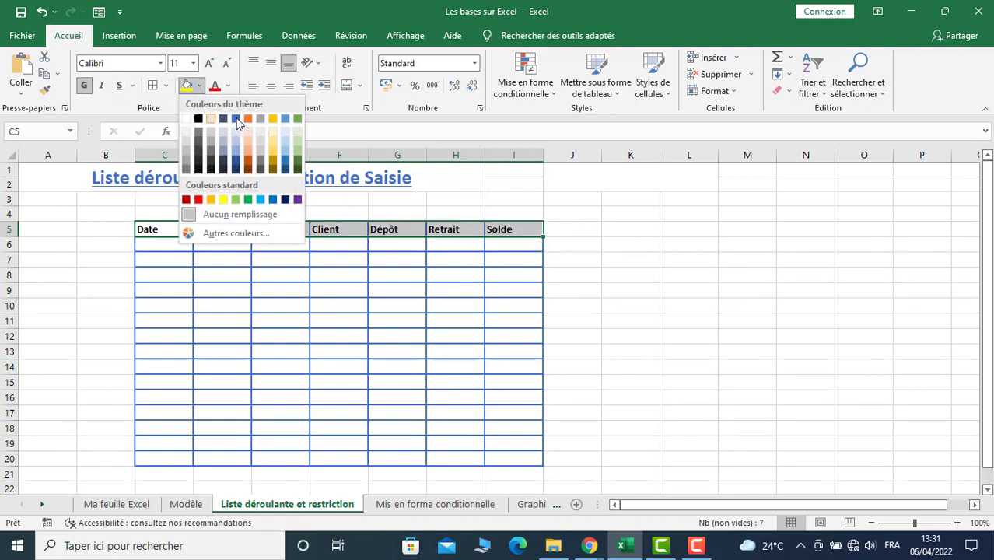
{"action": "left_click", "coordinate": [237, 122]}
{"action": "left_click", "coordinate": [228, 85]}
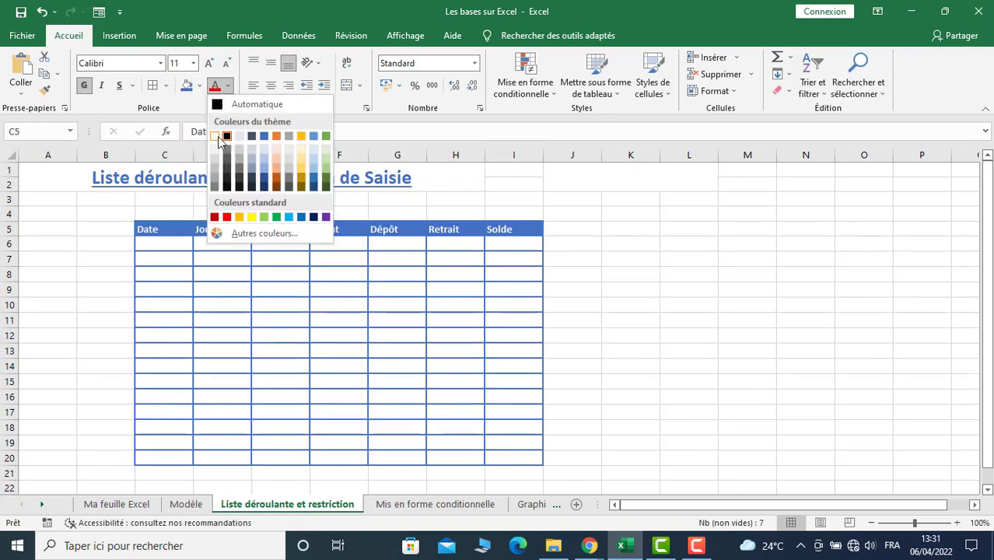
{"action": "left_click", "coordinate": [218, 140]}
{"action": "left_click", "coordinate": [357, 351]}
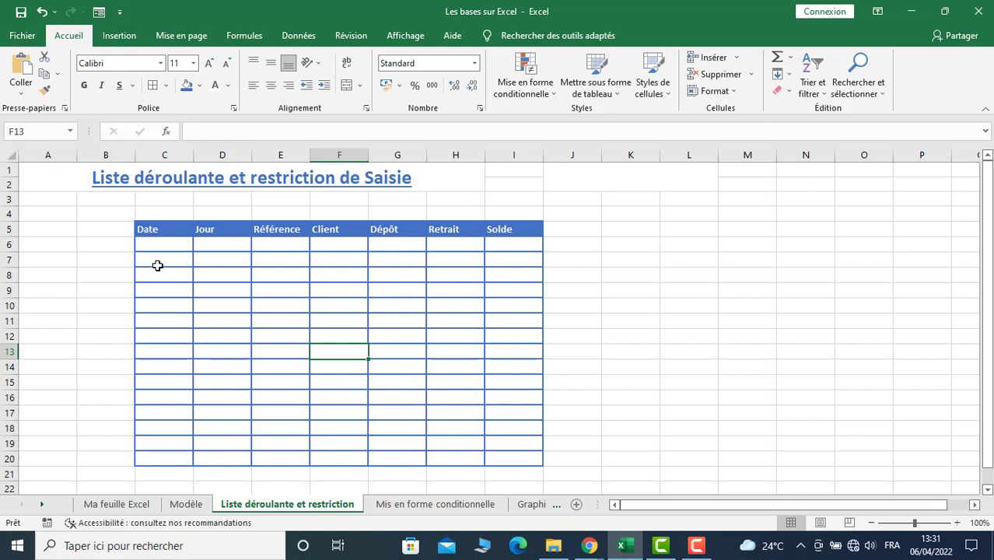
Restrict C6:C20 to dates between 01/01/2020 and 31/12/2020 using data validation
{"action": "left_click_drag", "start_coordinate": [162, 244], "coordinate": [156, 455]}
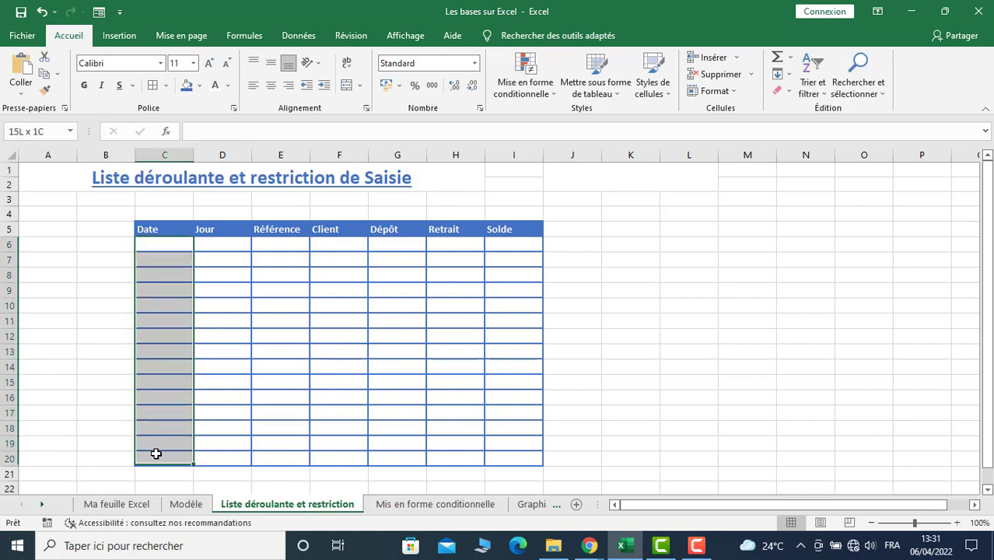
{"action": "left_click", "coordinate": [296, 41]}
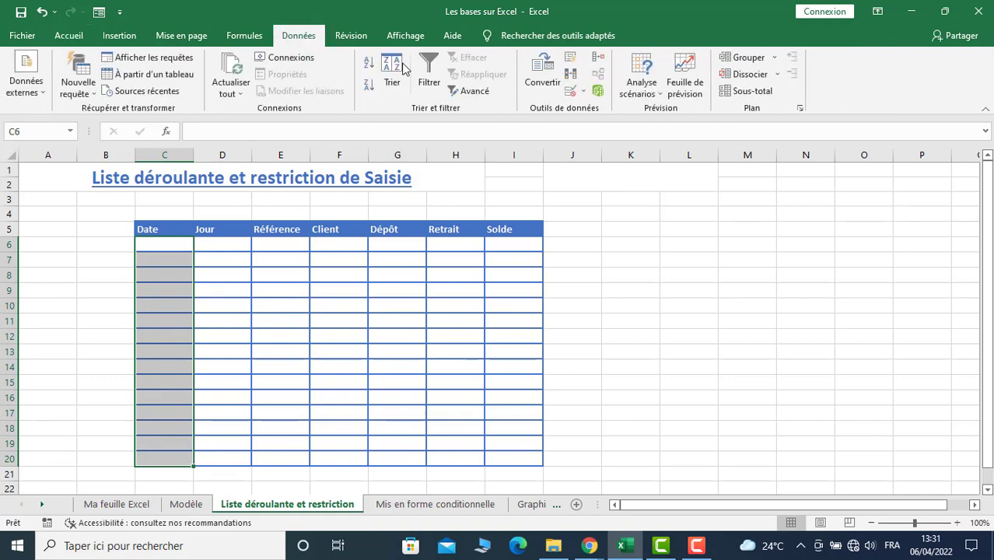
{"action": "left_click", "coordinate": [582, 91]}
{"action": "left_click", "coordinate": [602, 114]}
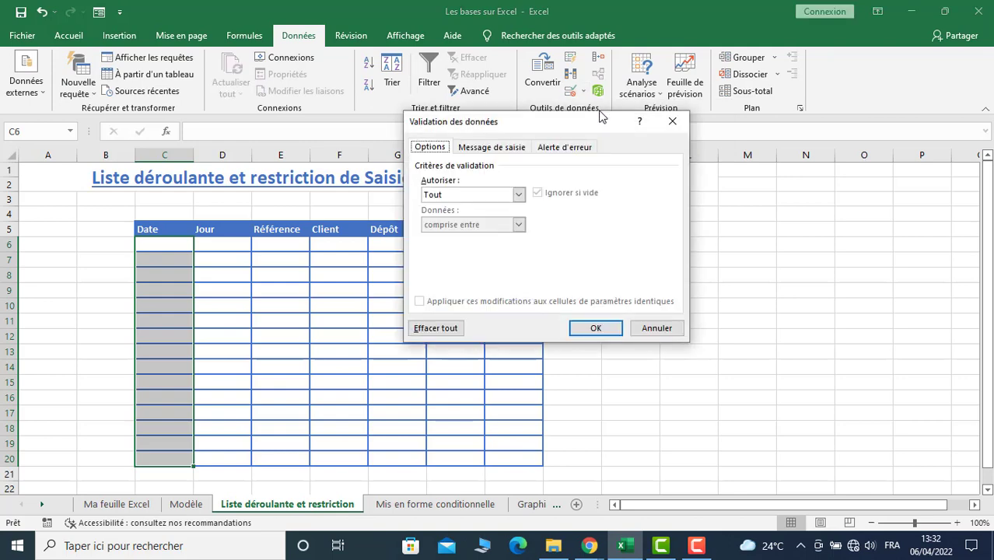
{"action": "left_click", "coordinate": [519, 196]}
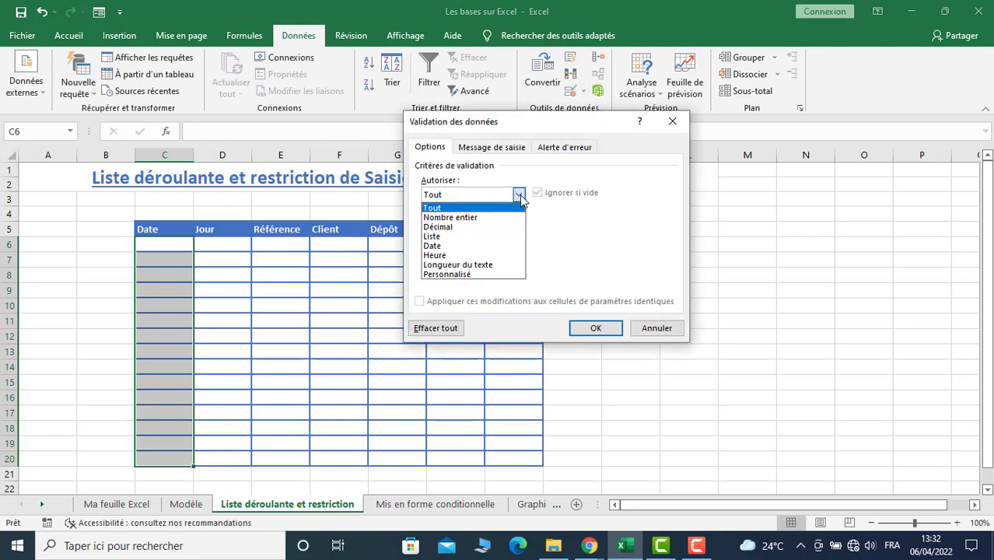
{"action": "left_click", "coordinate": [447, 248]}
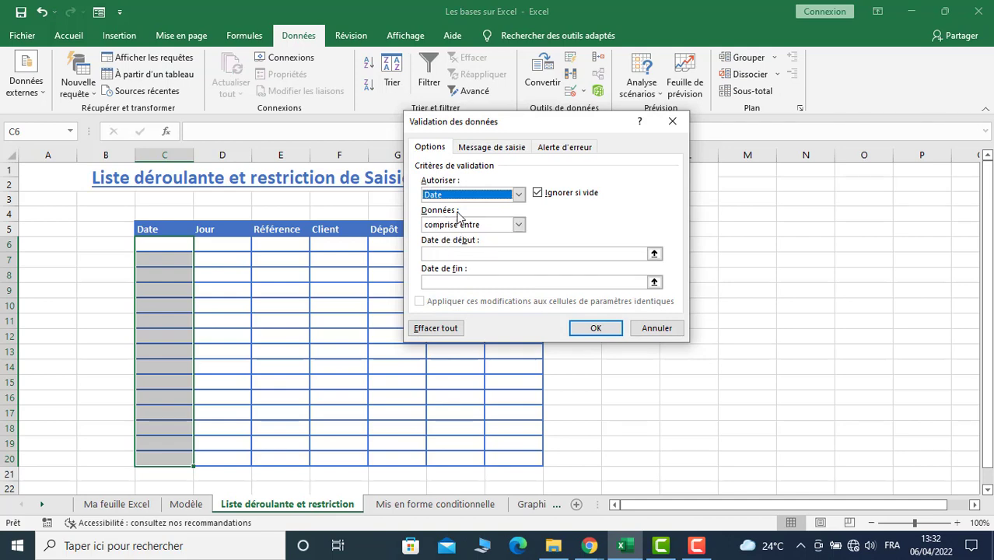
{"action": "left_click", "coordinate": [466, 254]}
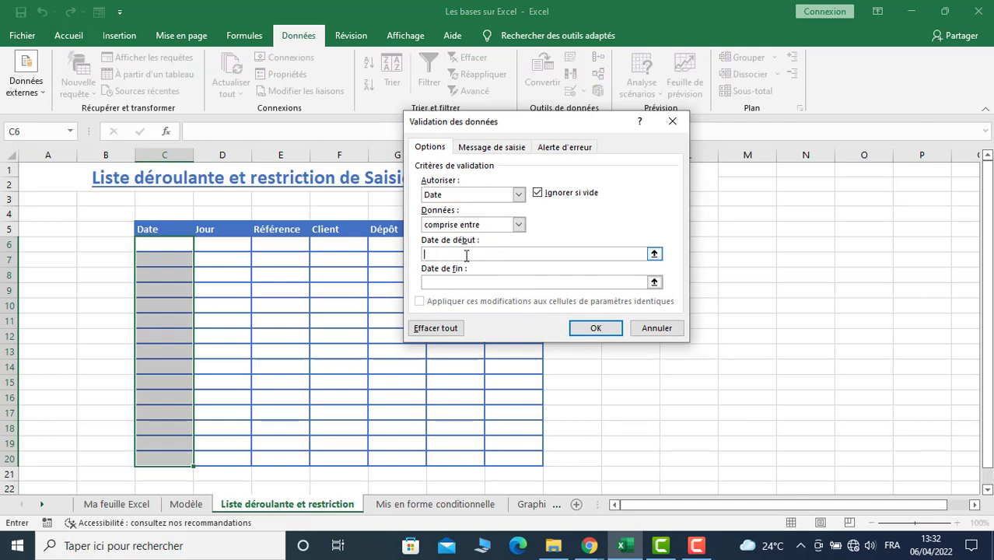
{"action": "type", "text": "01/2"}
{"action": "type", "text": "022"}
{"action": "left_click", "coordinate": [471, 284]}
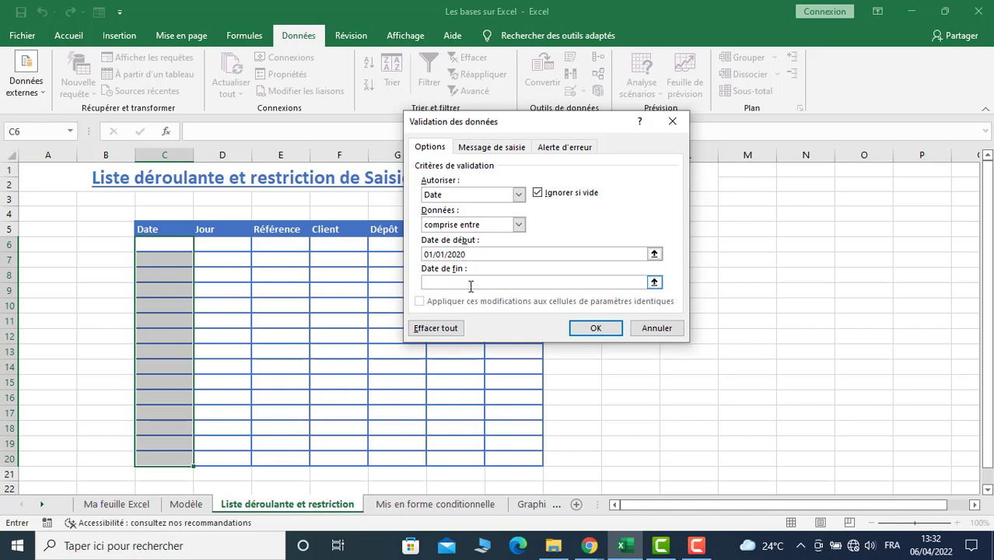
{"action": "type", "text": "31/12/2020"}
{"action": "left_click", "coordinate": [592, 330]}
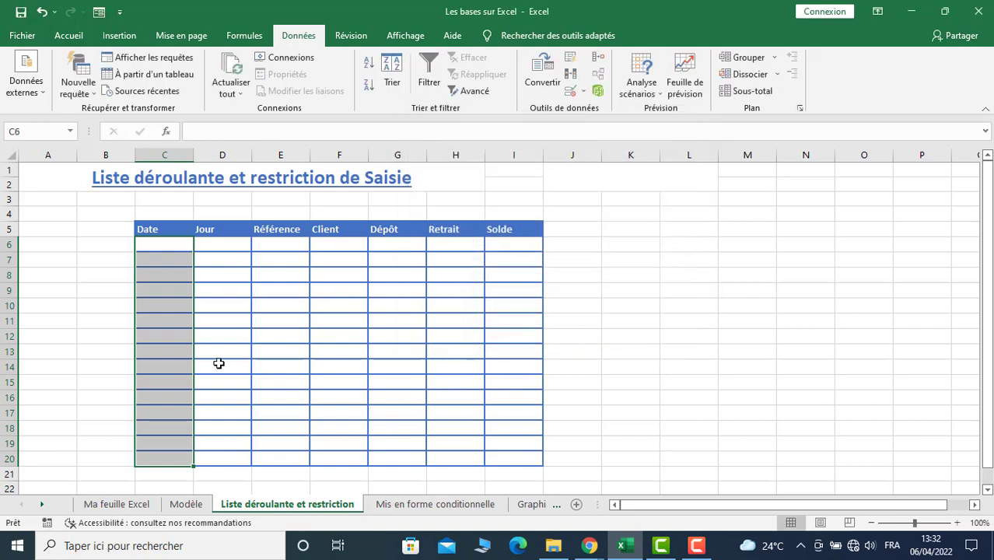
Enter the date 10/06/2020 in C6
{"action": "left_click", "coordinate": [175, 338]}
{"action": "left_click", "coordinate": [167, 274]}
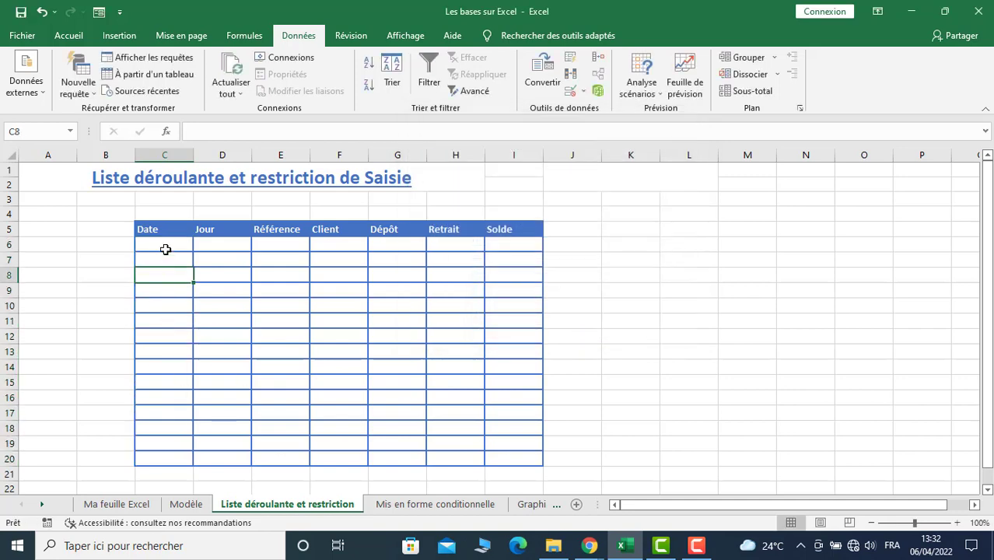
{"action": "left_click", "coordinate": [165, 249]}
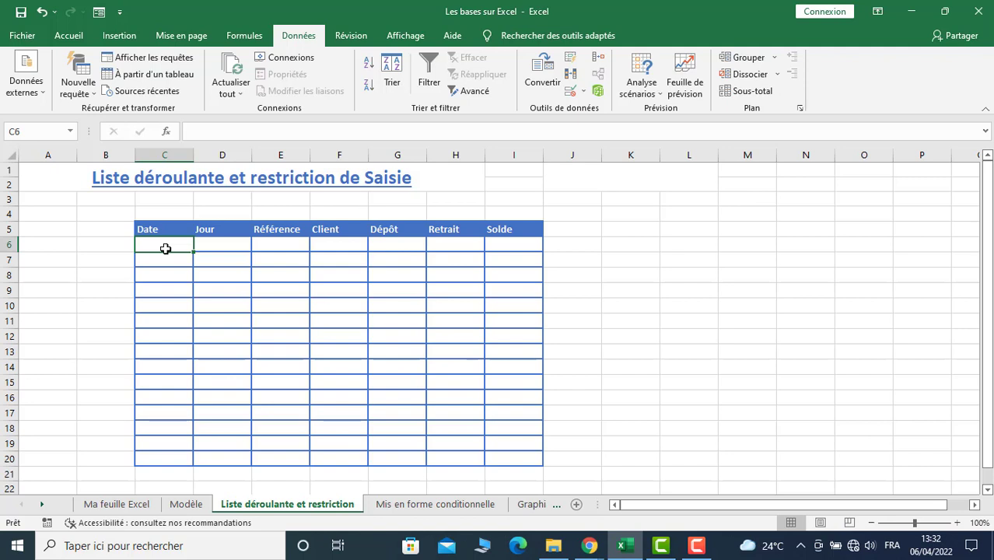
{"action": "type", "text": "01"}
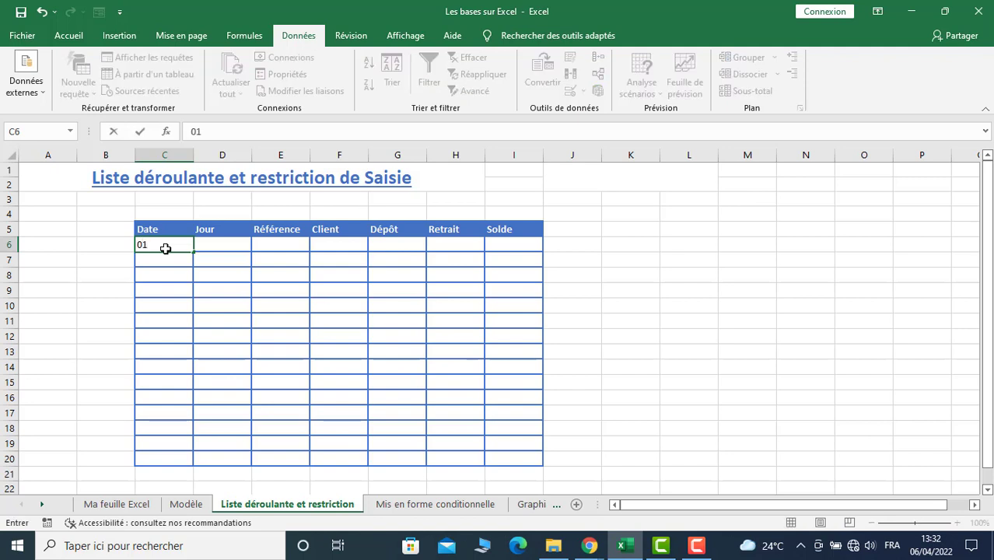
{"action": "key", "text": "BackSpace"}
{"action": "key", "text": "BackSpace"}
{"action": "type", "text": "10/0"}
{"action": "type", "text": "6/2020"}
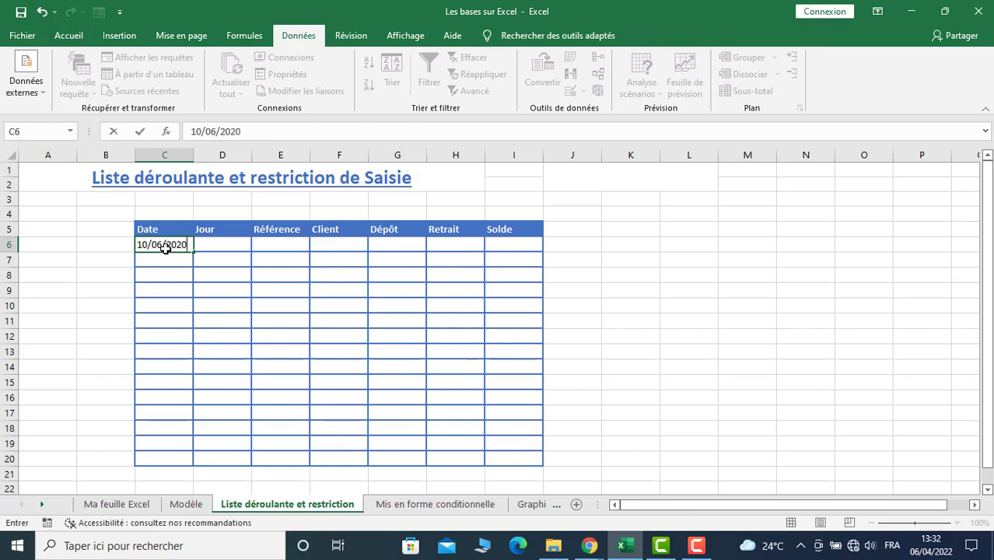
{"action": "key", "text": "Return"}
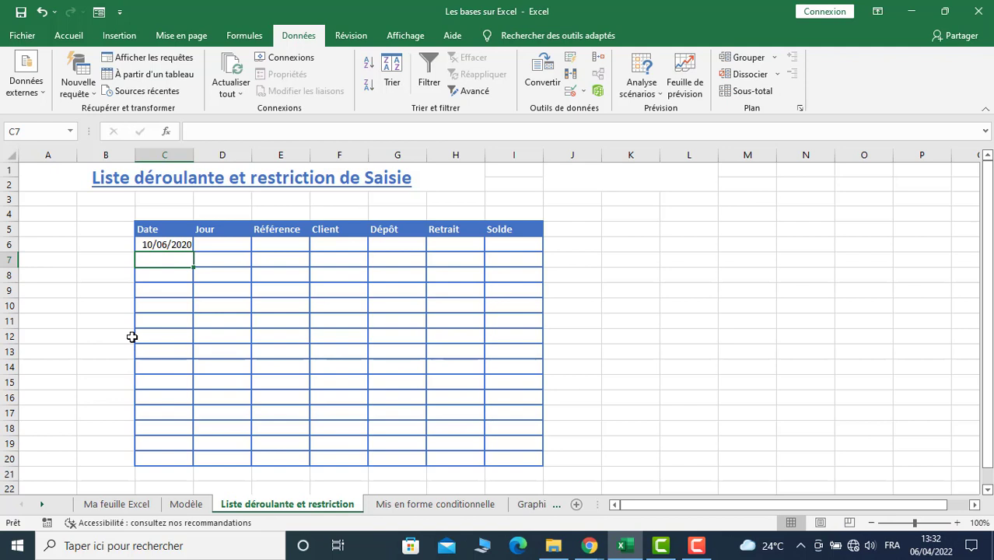
Enter 21/09/2020 in C7, correcting the rejected 21/09/2022
{"action": "type", "text": "21/"}
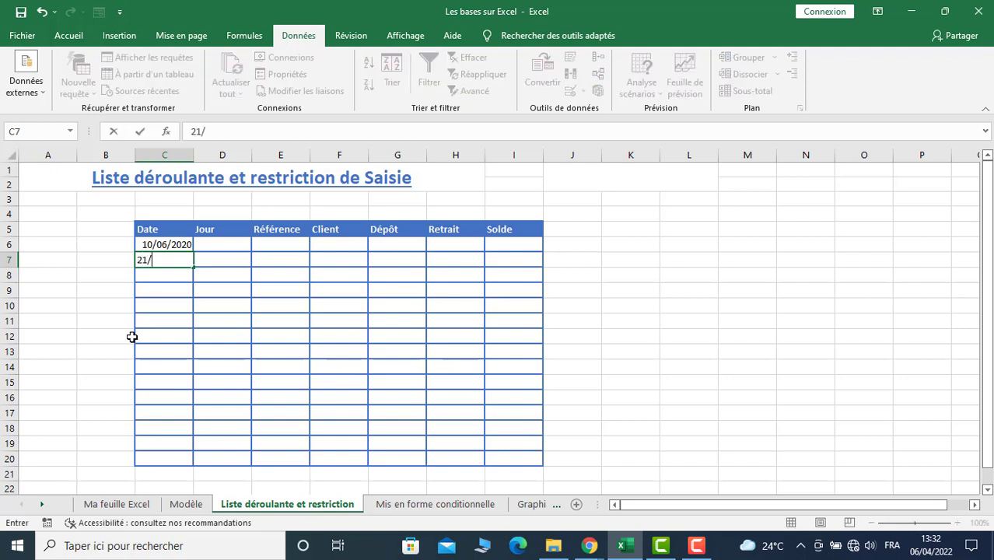
{"action": "type", "text": "09/"}
{"action": "type", "text": "2022"}
{"action": "key", "text": "Return"}
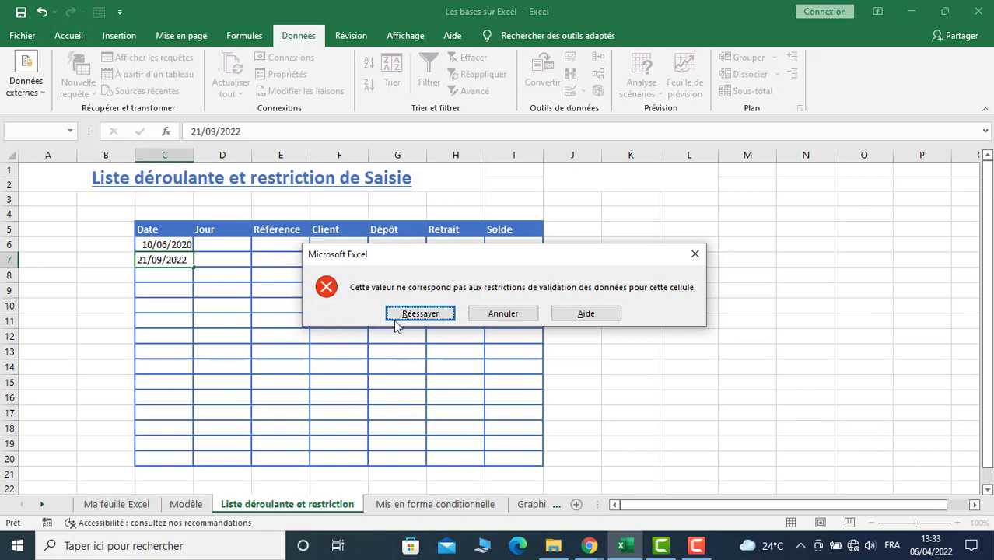
{"action": "left_click", "coordinate": [404, 317]}
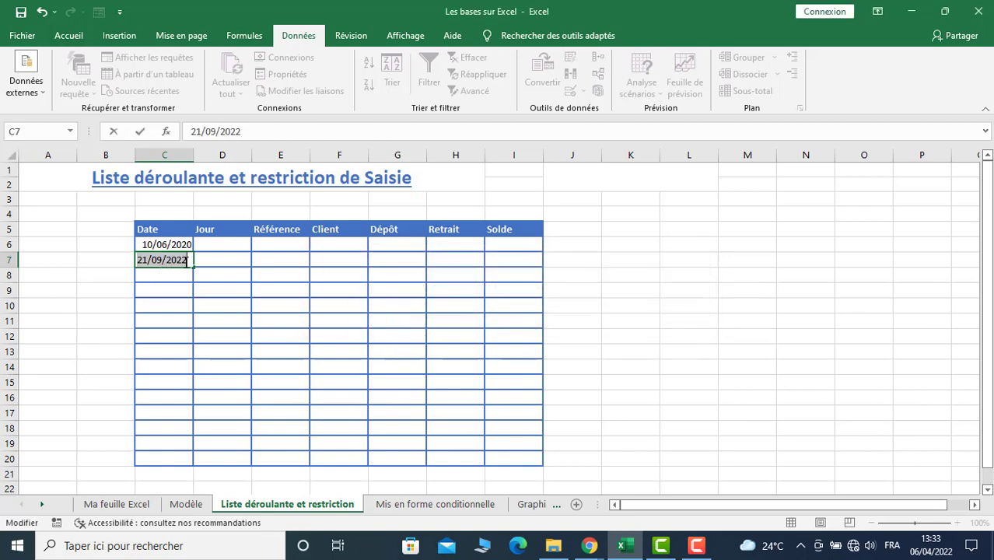
{"action": "left_click", "coordinate": [187, 260]}
{"action": "key", "text": "BackSpace"}
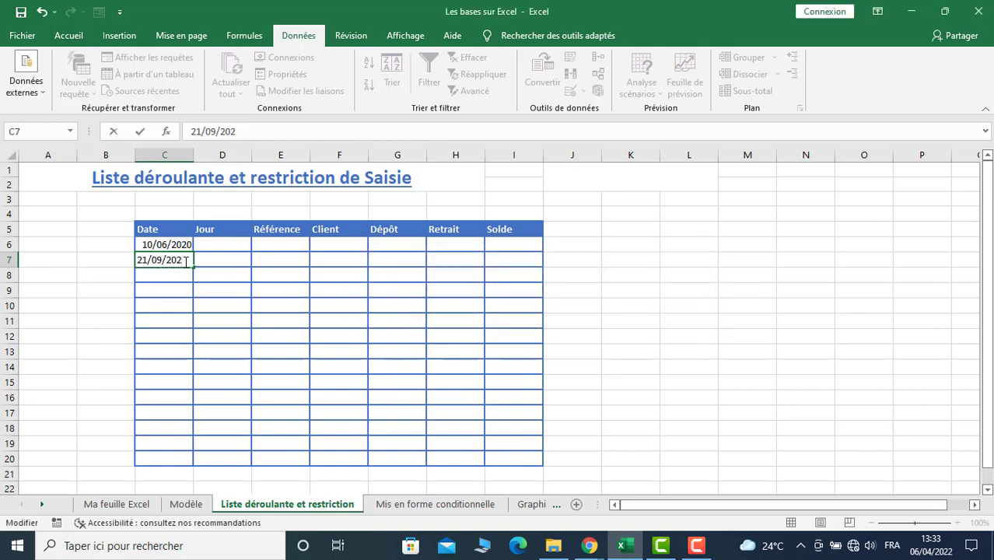
{"action": "type", "text": "0"}
{"action": "key", "text": "Return"}
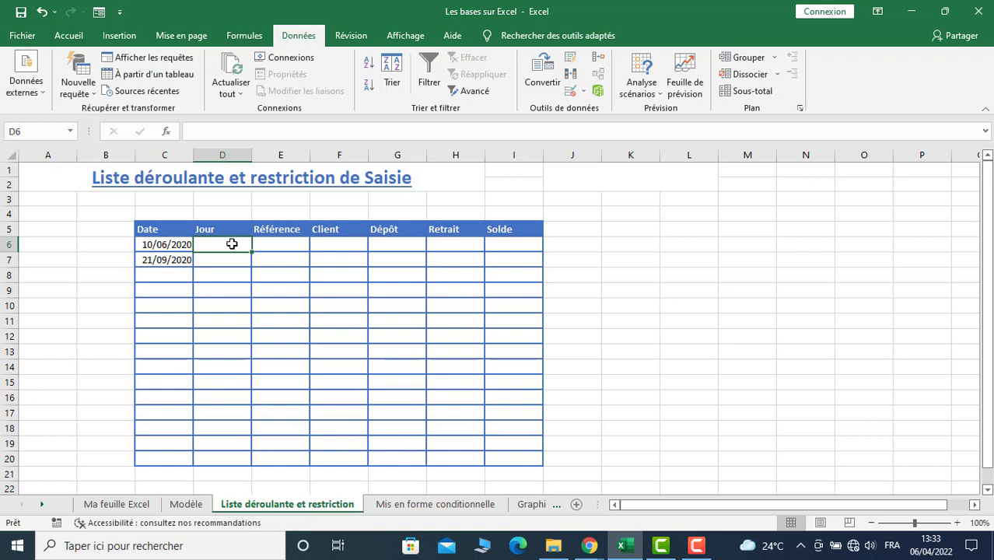
Apply a Nombre entier validation rule to D6:D20 with minimum 1 and maximum 31
{"action": "left_click_drag", "start_coordinate": [231, 245], "coordinate": [222, 458]}
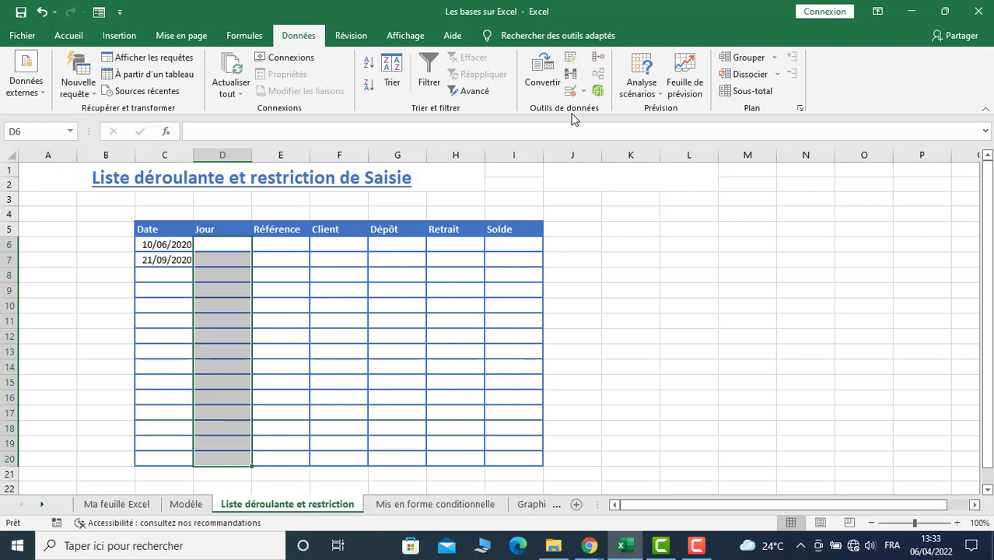
{"action": "left_click", "coordinate": [587, 93]}
{"action": "left_click", "coordinate": [592, 111]}
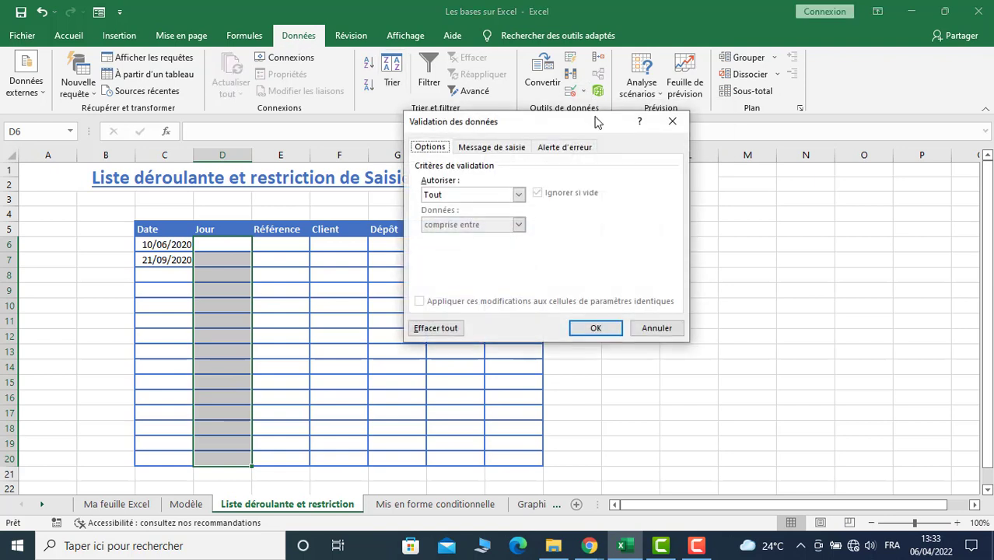
{"action": "left_click", "coordinate": [518, 194]}
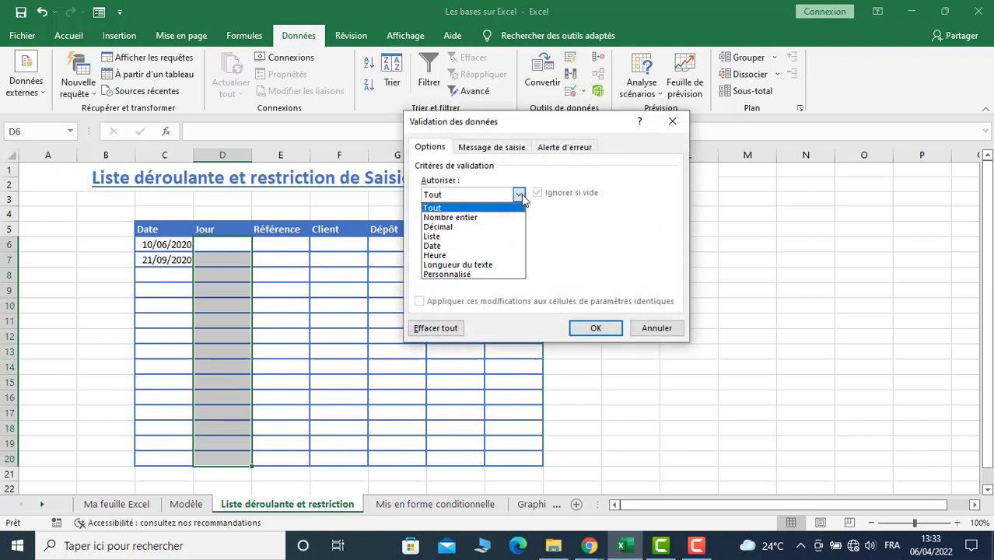
{"action": "left_click", "coordinate": [475, 219]}
{"action": "left_click", "coordinate": [482, 255]}
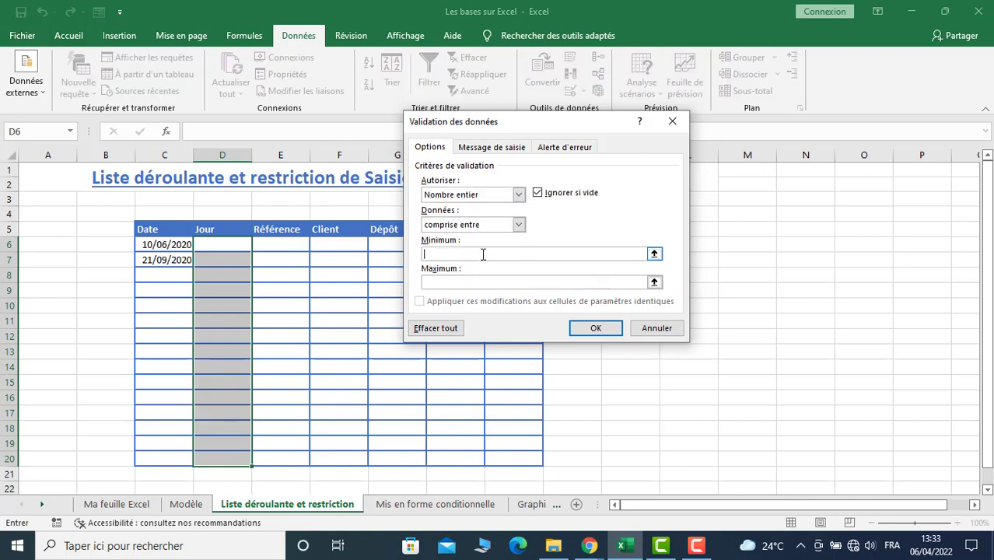
{"action": "type", "text": "1"}
{"action": "left_click", "coordinate": [448, 282]}
{"action": "type", "text": "31"}
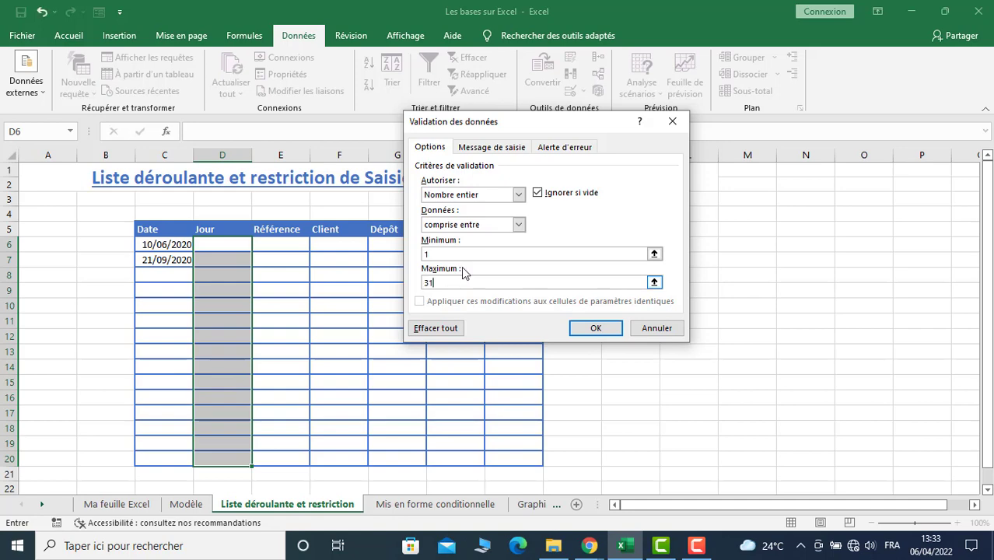
{"action": "left_click", "coordinate": [595, 330]}
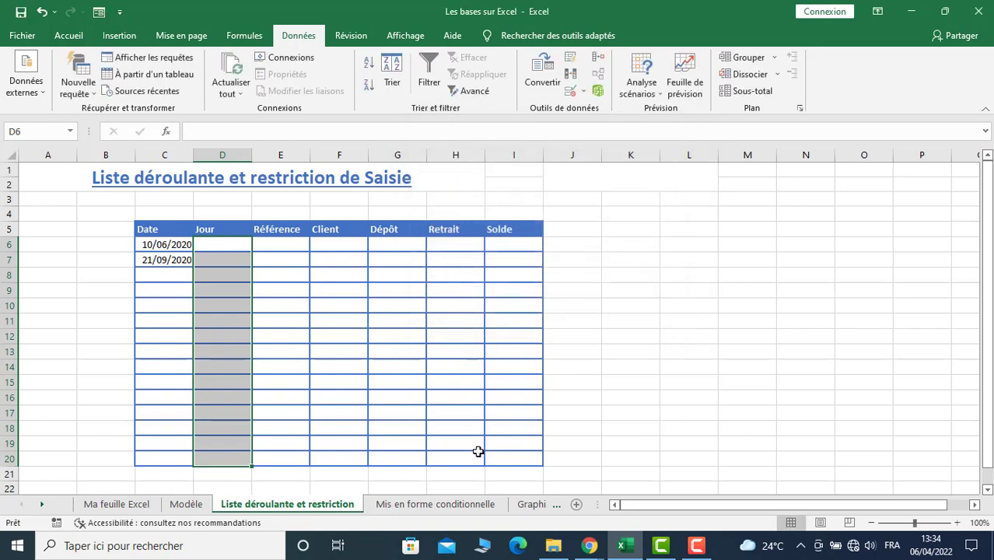
Enter days 1, 3 and 4 in D6:D8, then 30 in D9 after 32 is rejected
{"action": "left_click", "coordinate": [225, 247]}
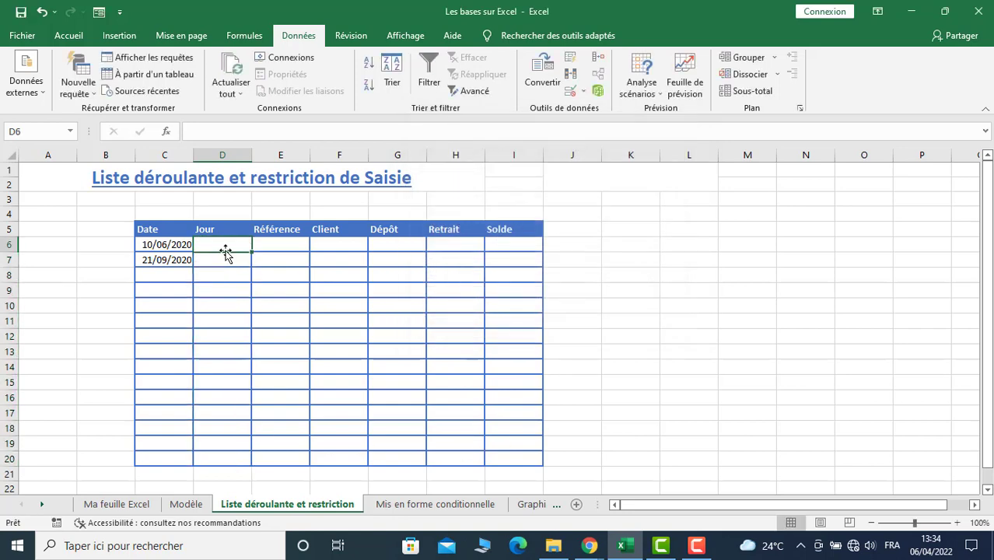
{"action": "type", "text": "1"}
{"action": "key", "text": "Return"}
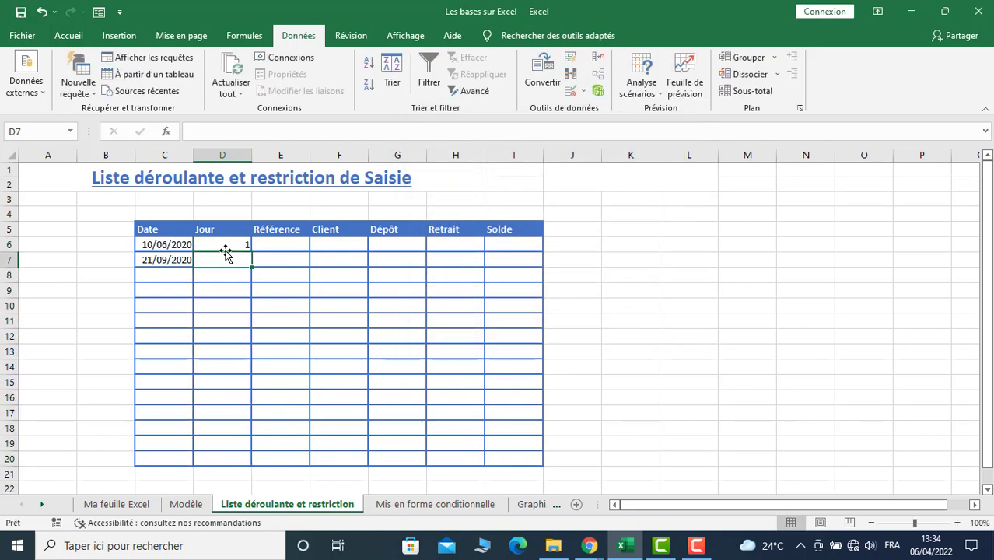
{"action": "type", "text": "3"}
{"action": "key", "text": "Return"}
{"action": "type", "text": "4"}
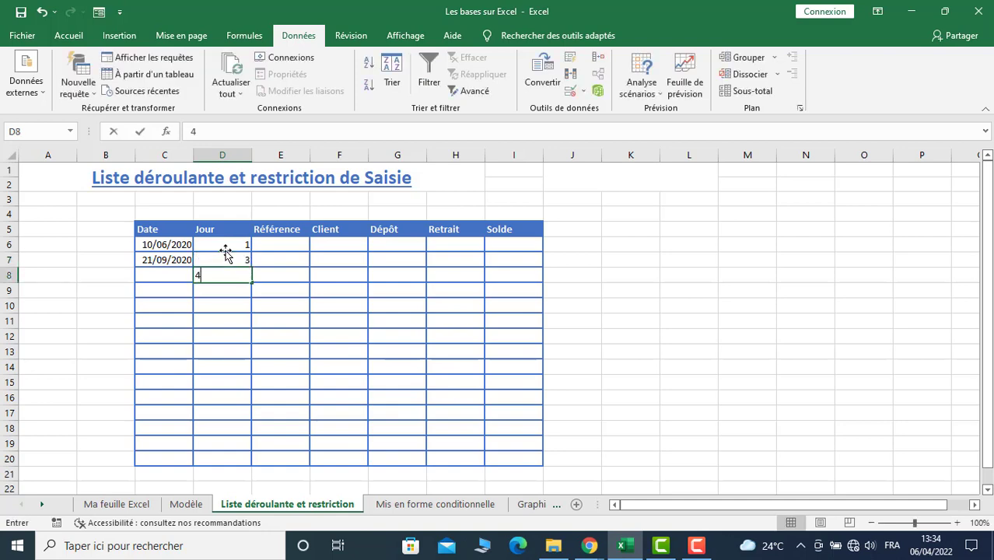
{"action": "key", "text": "Return"}
{"action": "type", "text": "3"}
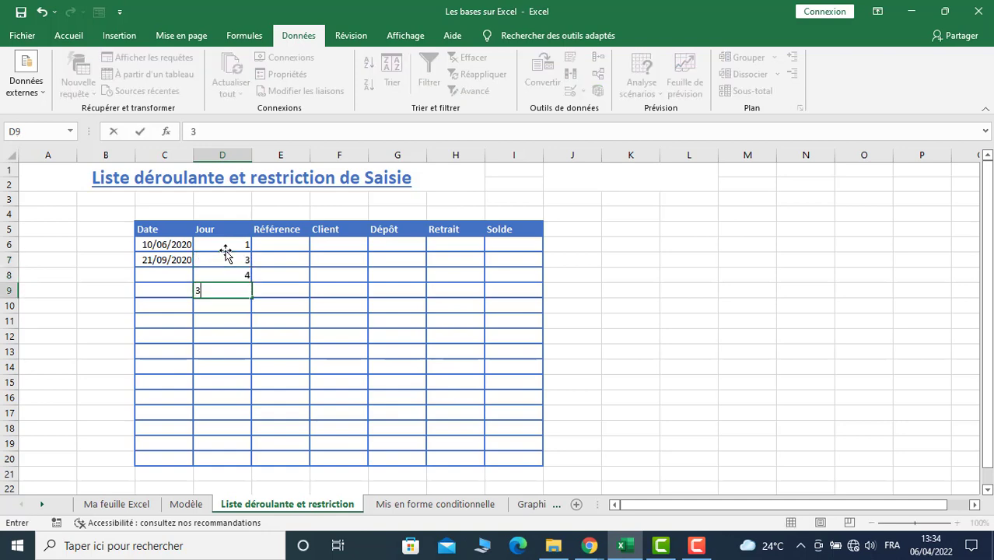
{"action": "type", "text": "2"}
{"action": "key", "text": "Return"}
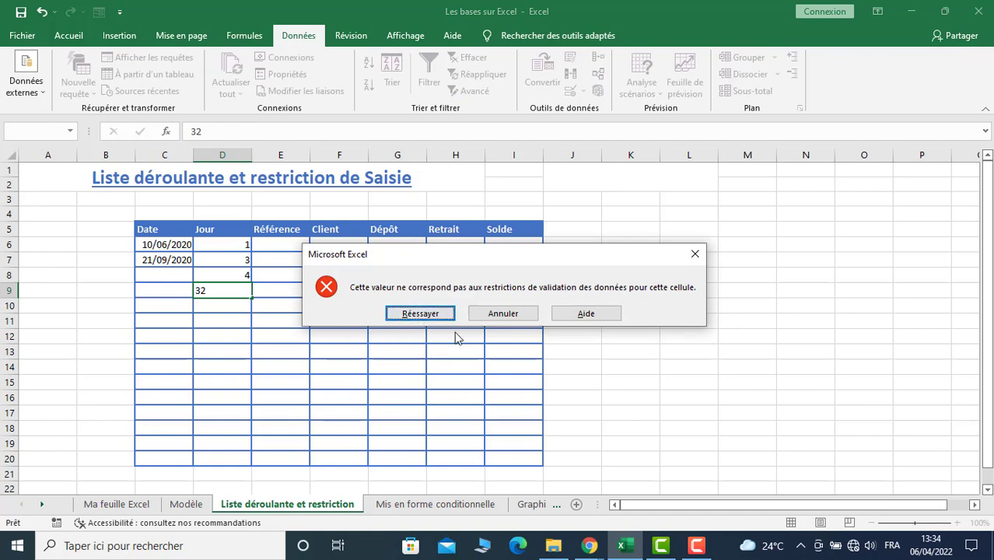
{"action": "left_click", "coordinate": [429, 314]}
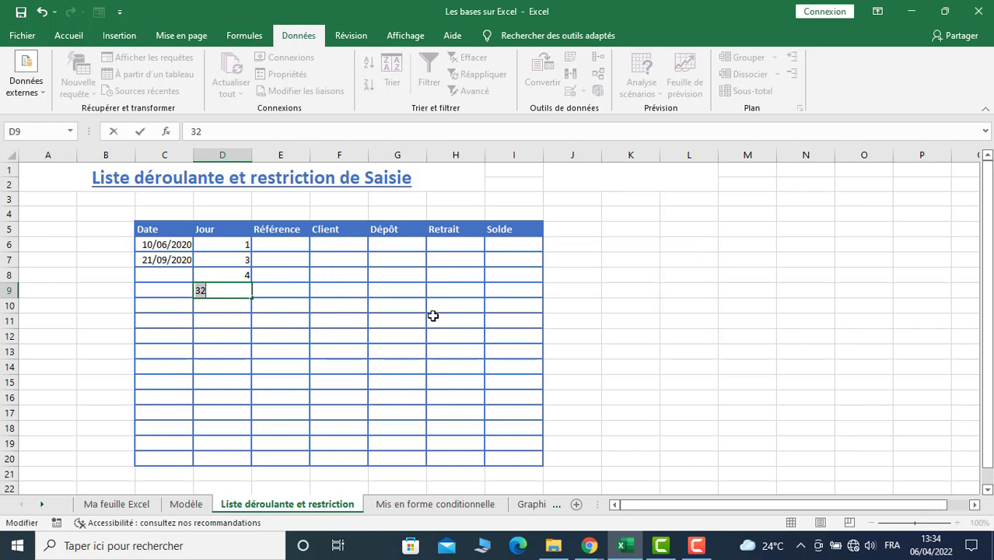
{"action": "type", "text": "30"}
{"action": "key", "text": "Return"}
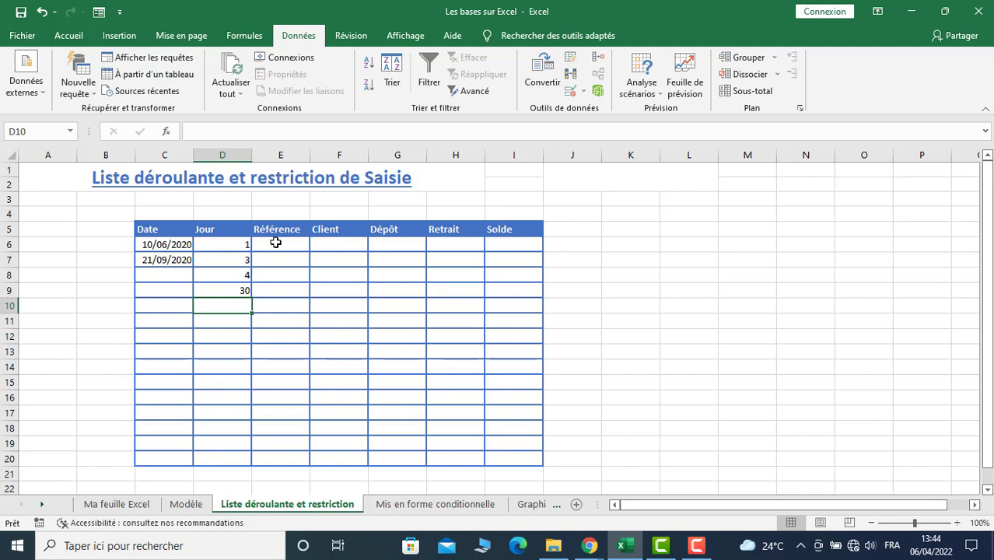
Apply a text-length validation rule of 3 to 6 characters to E6:E20
{"action": "left_click", "coordinate": [275, 242]}
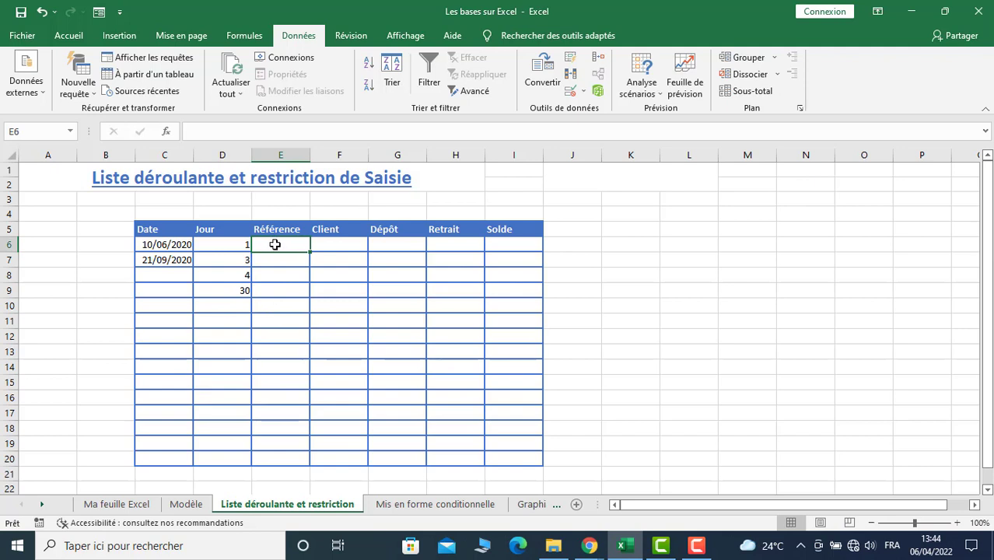
{"action": "left_click_drag", "start_coordinate": [274, 244], "coordinate": [289, 455]}
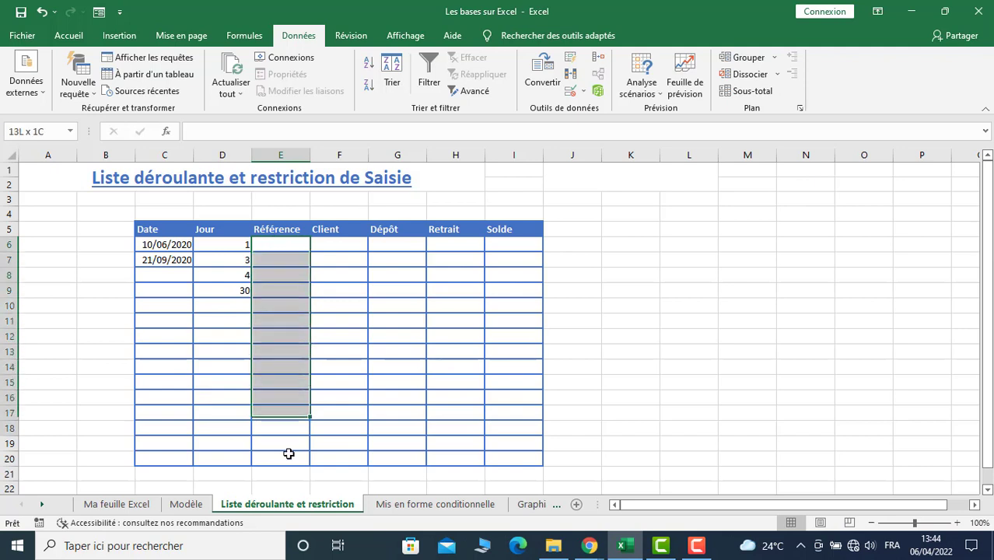
{"action": "left_click", "coordinate": [583, 91]}
{"action": "left_click", "coordinate": [594, 109]}
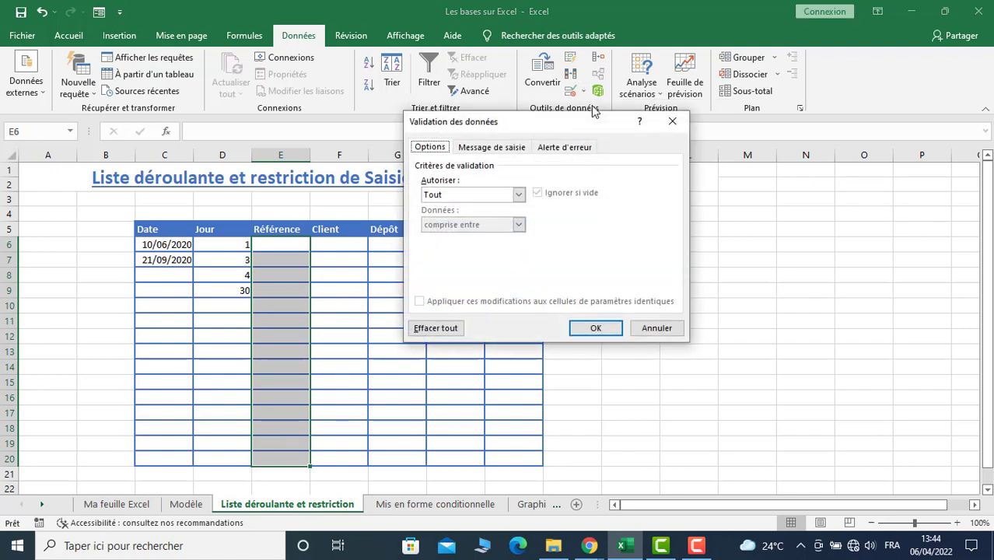
{"action": "left_click", "coordinate": [518, 195]}
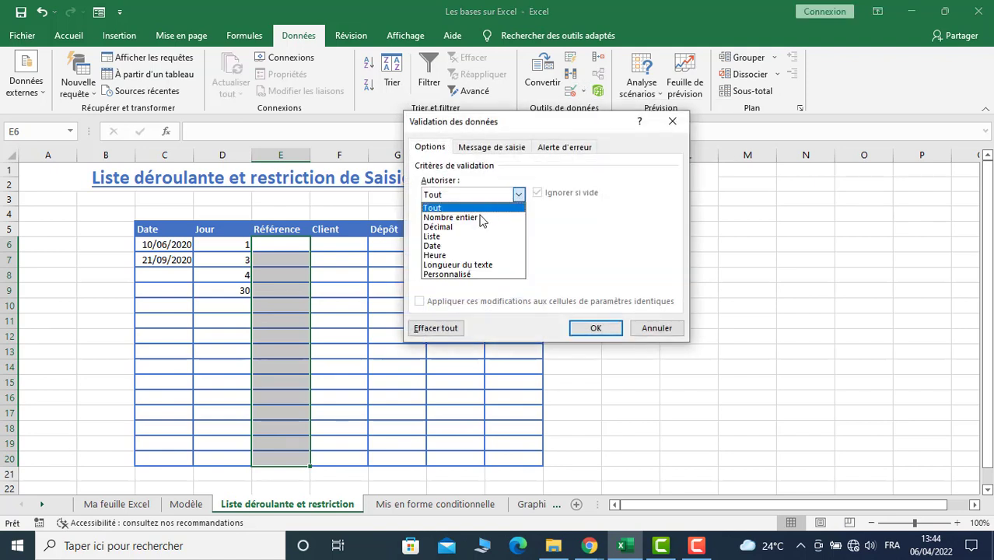
{"action": "left_click", "coordinate": [459, 266]}
{"action": "left_click", "coordinate": [459, 254]}
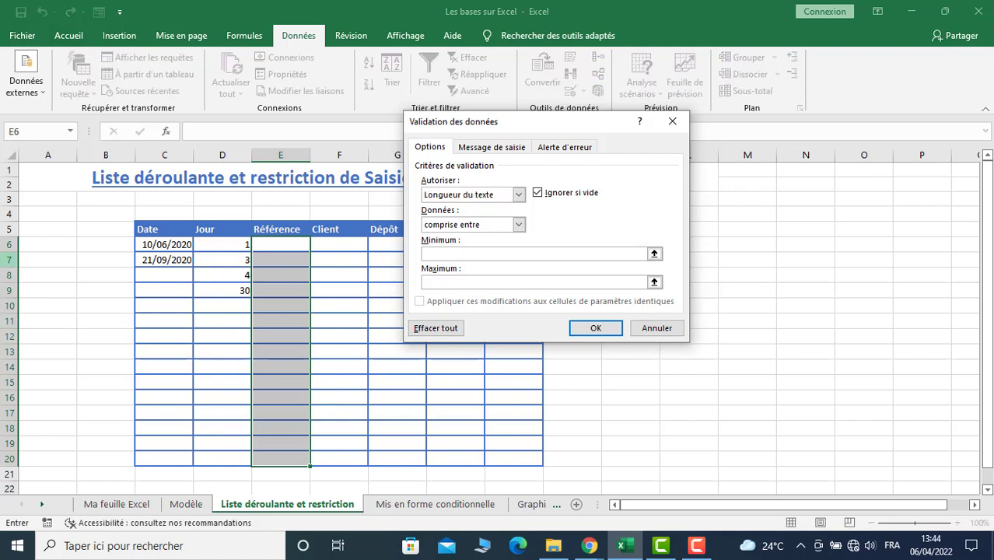
{"action": "type", "text": "3"}
{"action": "left_click", "coordinate": [498, 285]}
{"action": "type", "text": "6"}
{"action": "left_click", "coordinate": [581, 331]}
{"action": "left_click", "coordinate": [275, 333]}
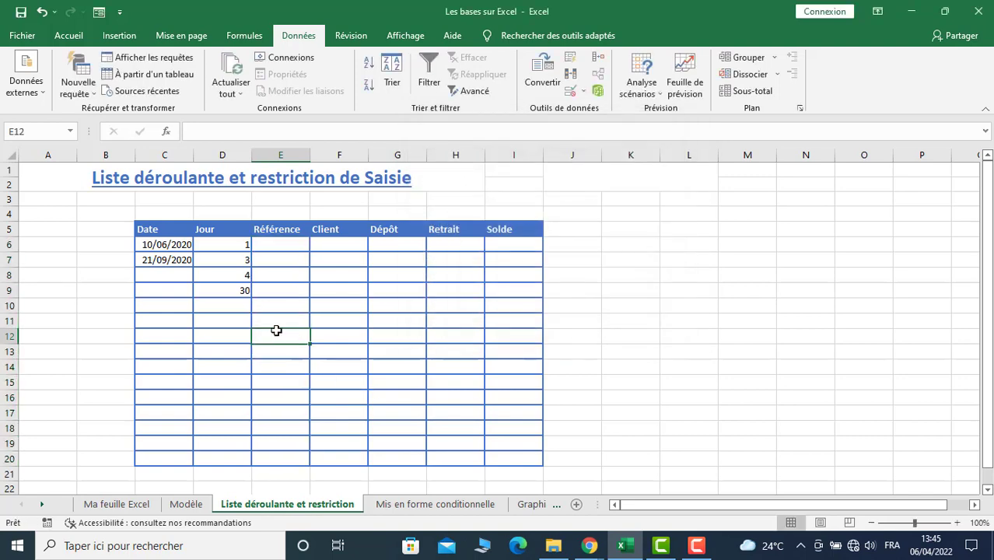
Enter CF1000 in E6 and CF1001 in E7, trimming the rejected CF10000
{"action": "left_click", "coordinate": [275, 245]}
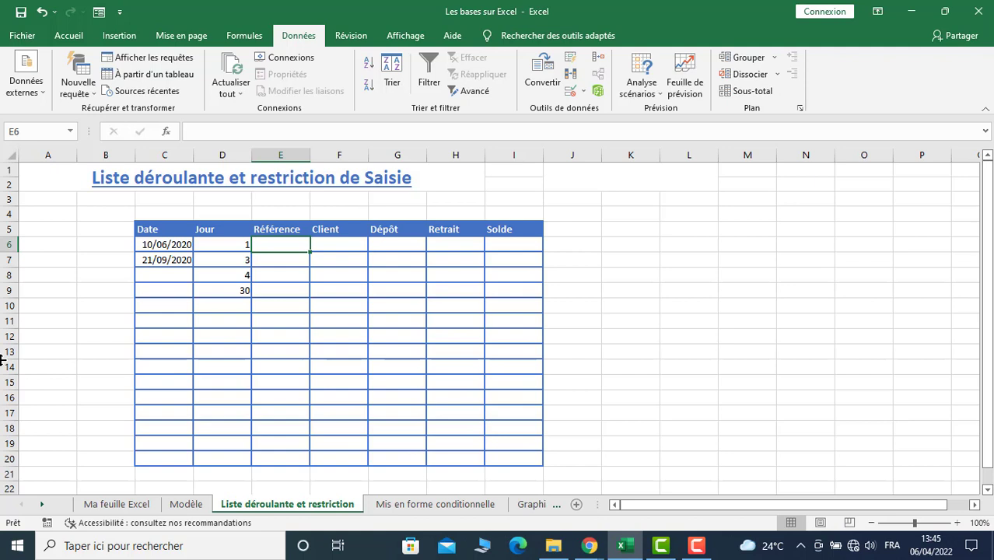
{"action": "type", "text": "CF"}
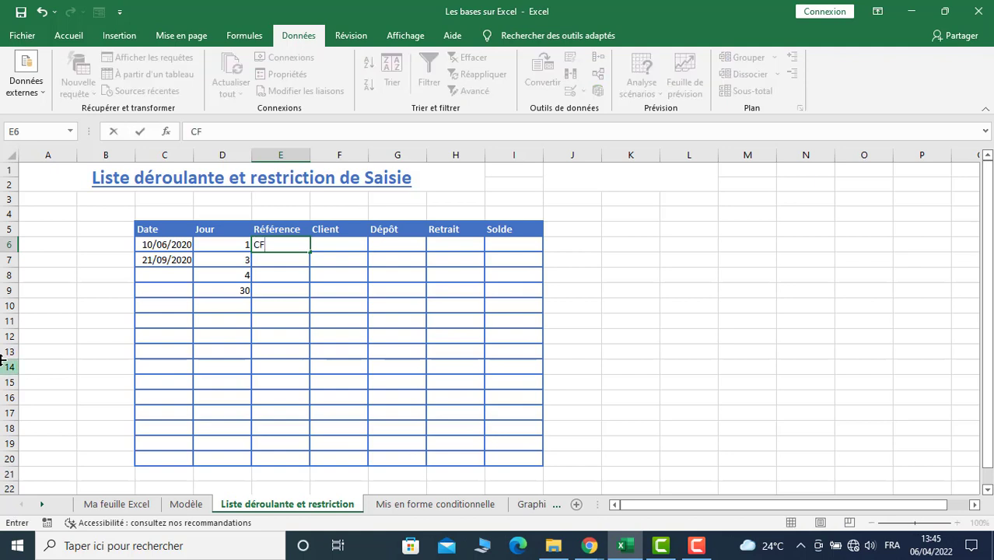
{"action": "type", "text": "1"}
{"action": "type", "text": "000"}
{"action": "key", "text": "Return"}
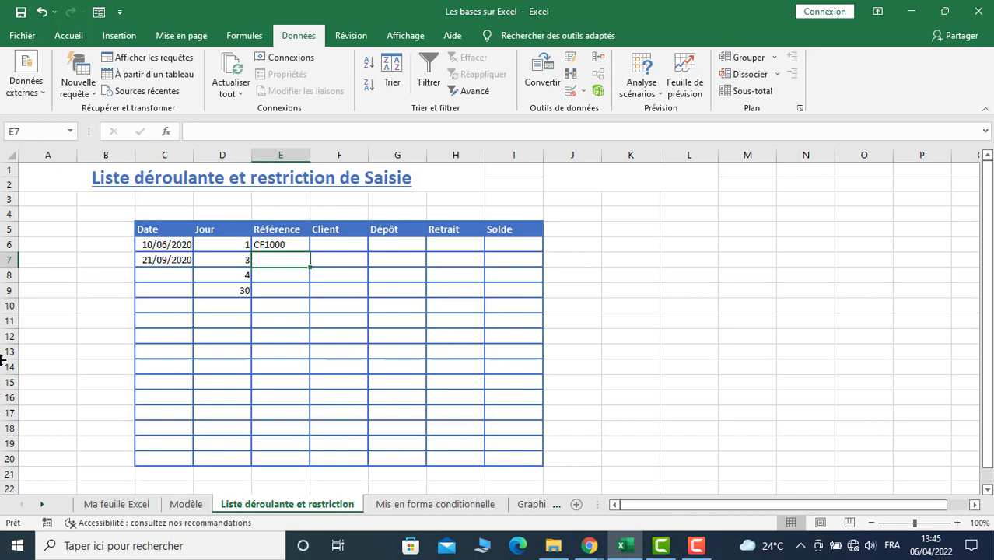
{"action": "type", "text": "CF"}
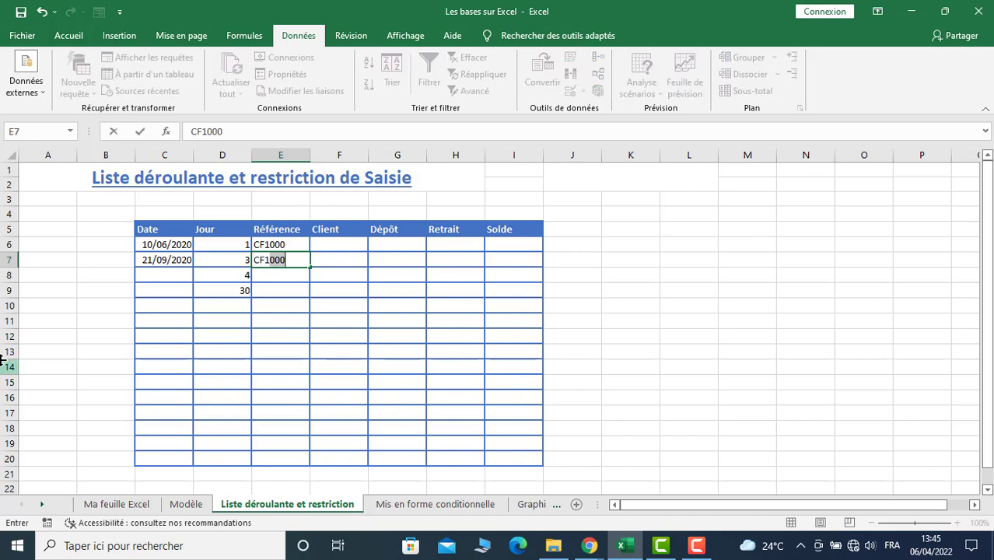
{"action": "type", "text": "10000"}
{"action": "key", "text": "Return"}
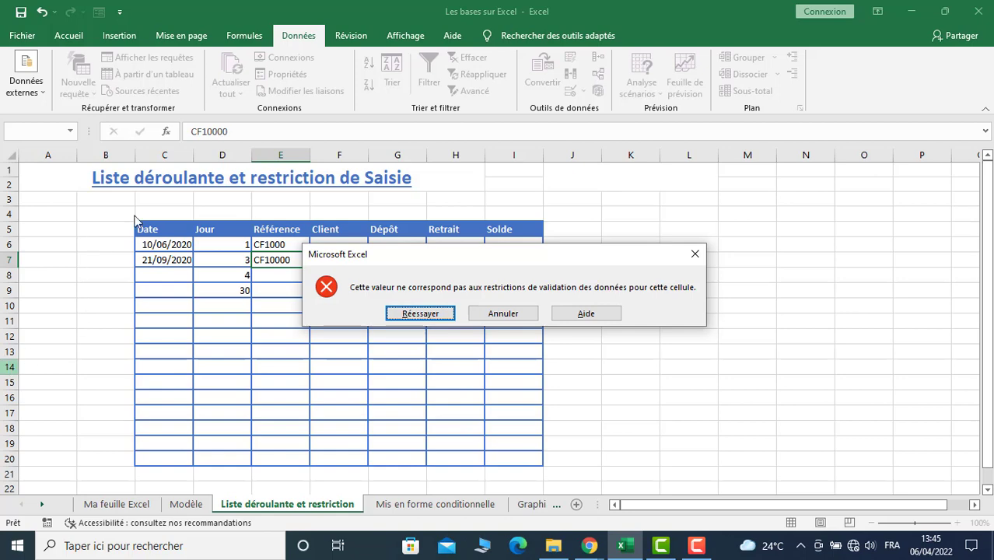
{"action": "left_click", "coordinate": [406, 319]}
{"action": "left_click", "coordinate": [298, 260]}
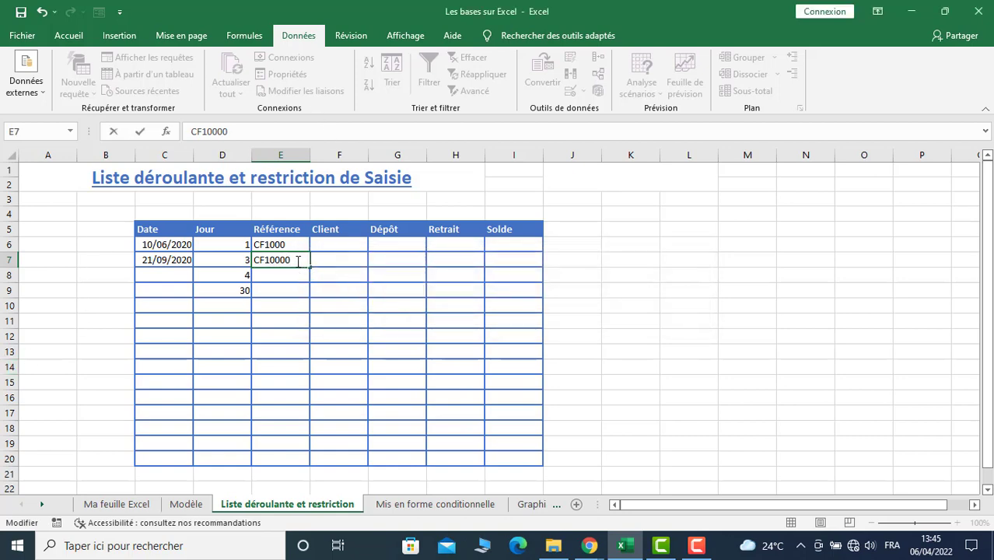
{"action": "key", "text": "BackSpace"}
{"action": "key", "text": "BackSpace"}
{"action": "type", "text": "1"}
{"action": "key", "text": "Return"}
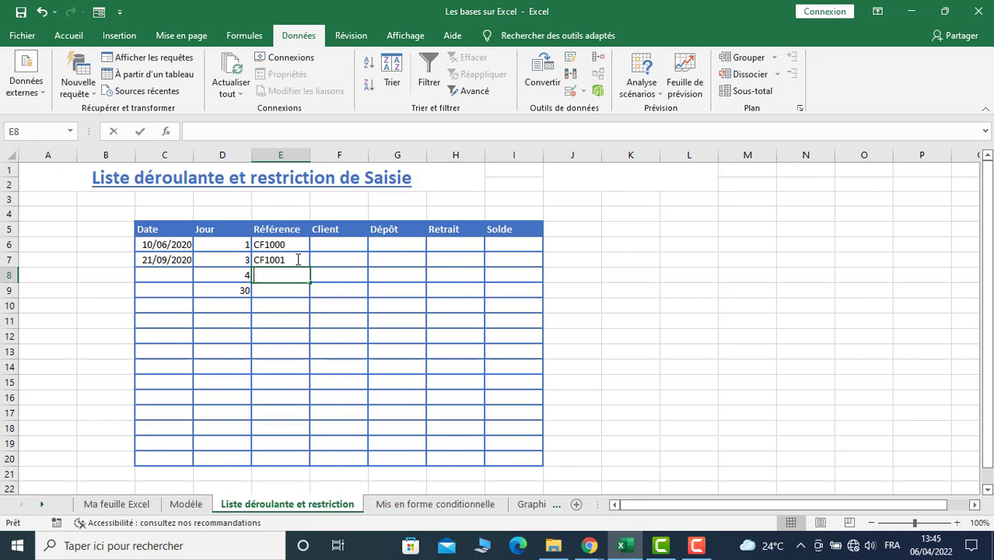
Enter DC8 in E8 after the too-short code DC is rejected
{"action": "type", "text": "DC"}
{"action": "key", "text": "Return"}
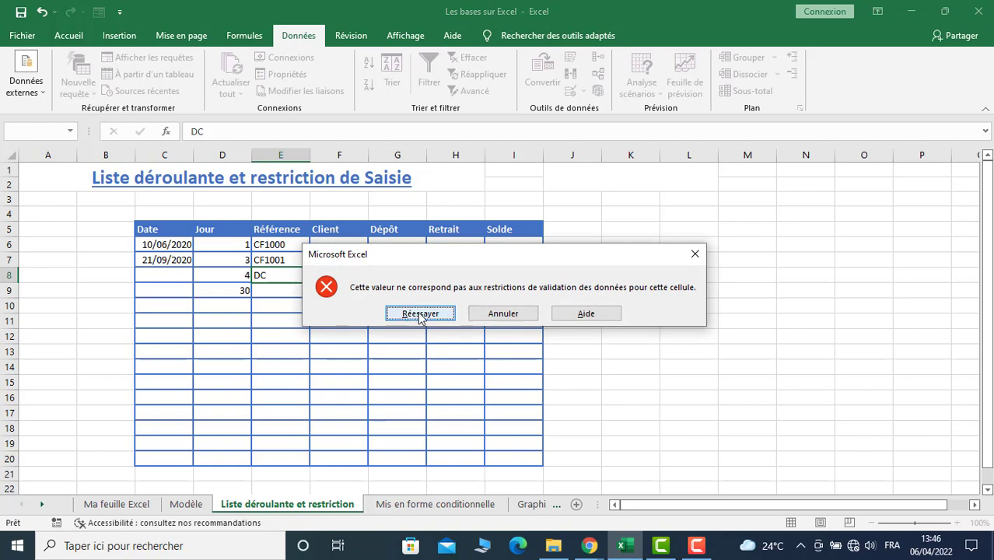
{"action": "left_click", "coordinate": [420, 318]}
{"action": "left_click", "coordinate": [288, 277]}
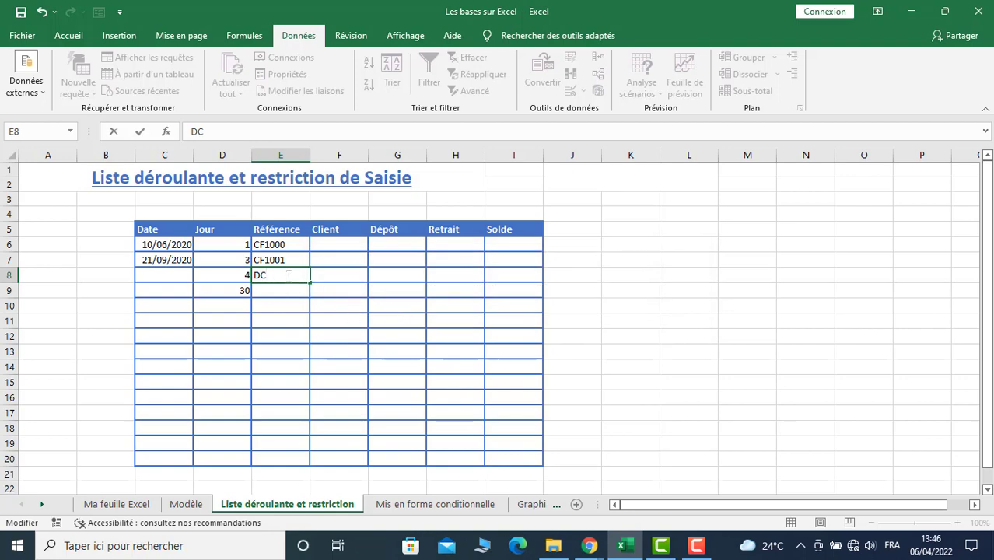
{"action": "type", "text": "8"}
{"action": "key", "text": "Return"}
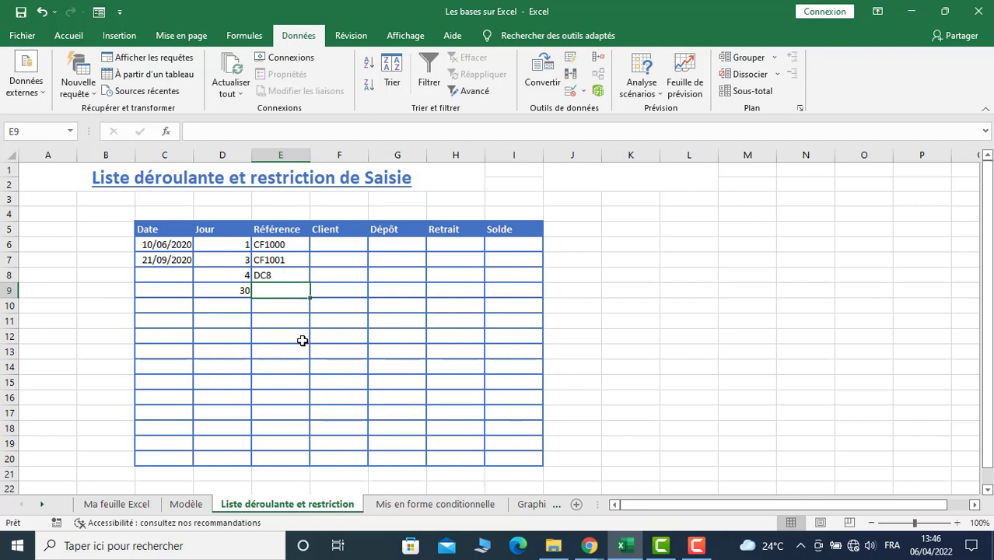
Go to the Mis en forme conditionnelle sheet with the Accueil ribbon showing
{"action": "left_click", "coordinate": [437, 509]}
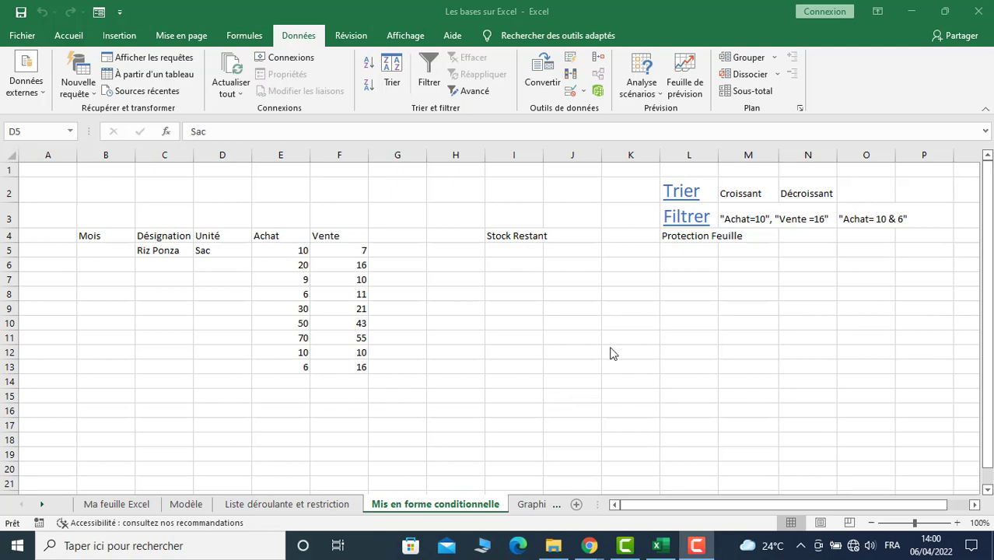
{"action": "left_click", "coordinate": [66, 36]}
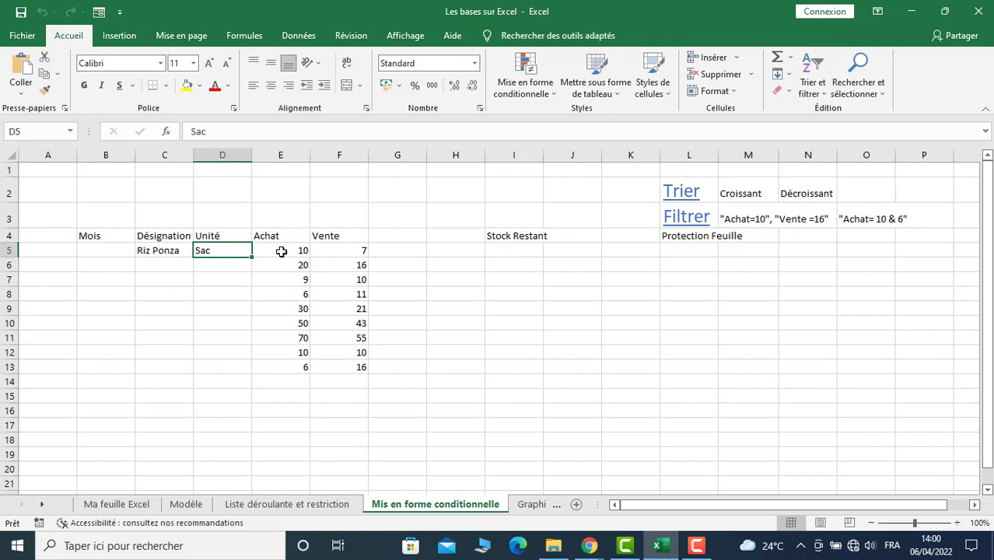
{"action": "left_click_drag", "start_coordinate": [282, 252], "coordinate": [289, 366]}
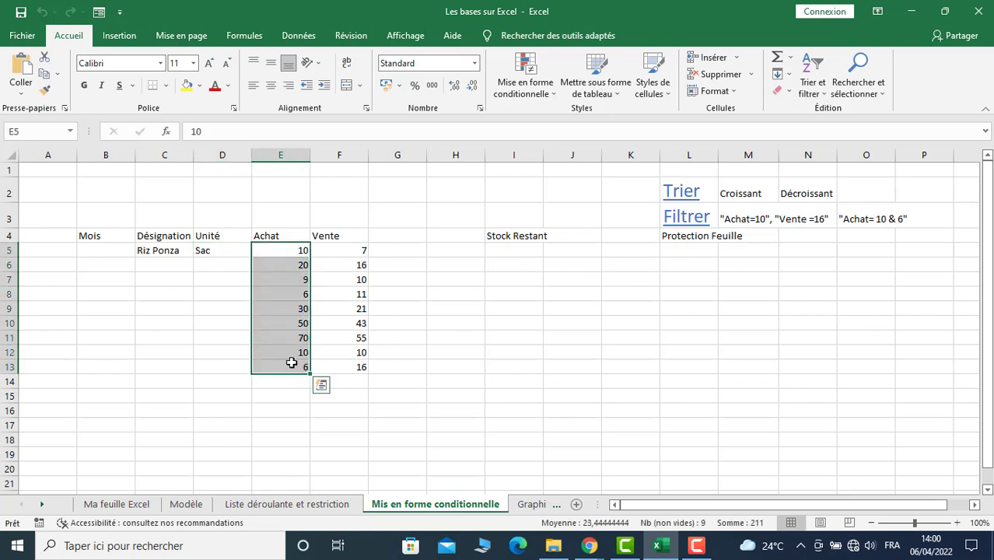
{"action": "left_click", "coordinate": [551, 94]}
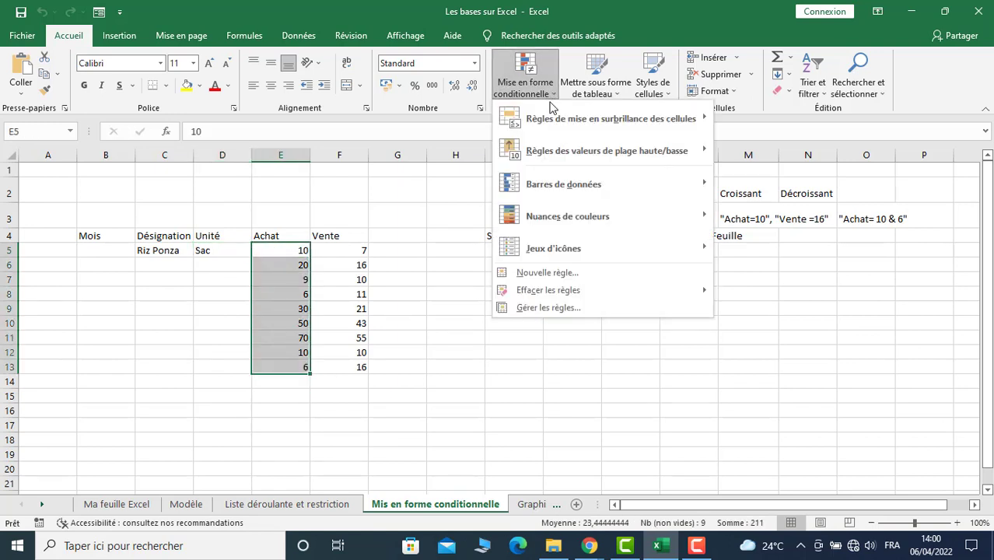
{"action": "mouse_move", "coordinate": [524, 131]}
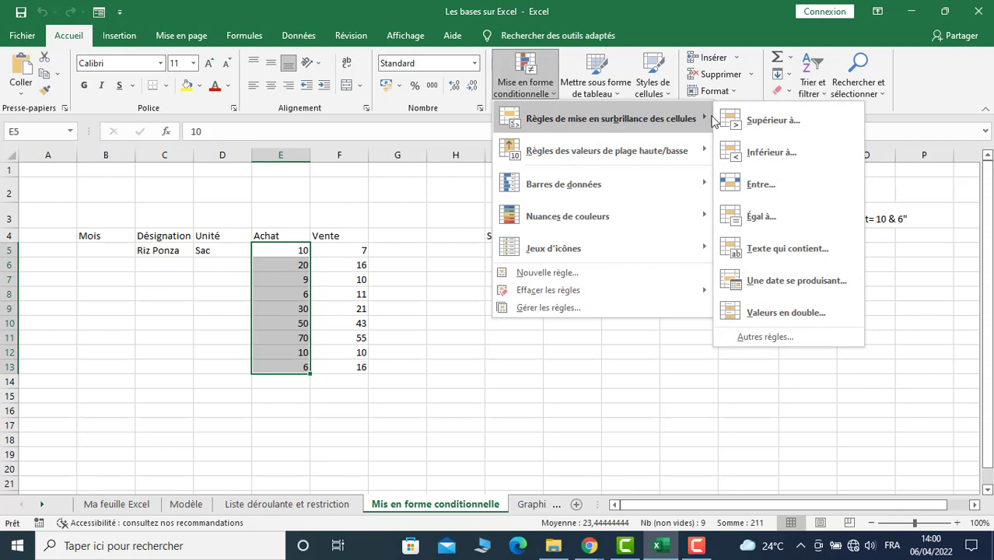
{"action": "left_click", "coordinate": [781, 126]}
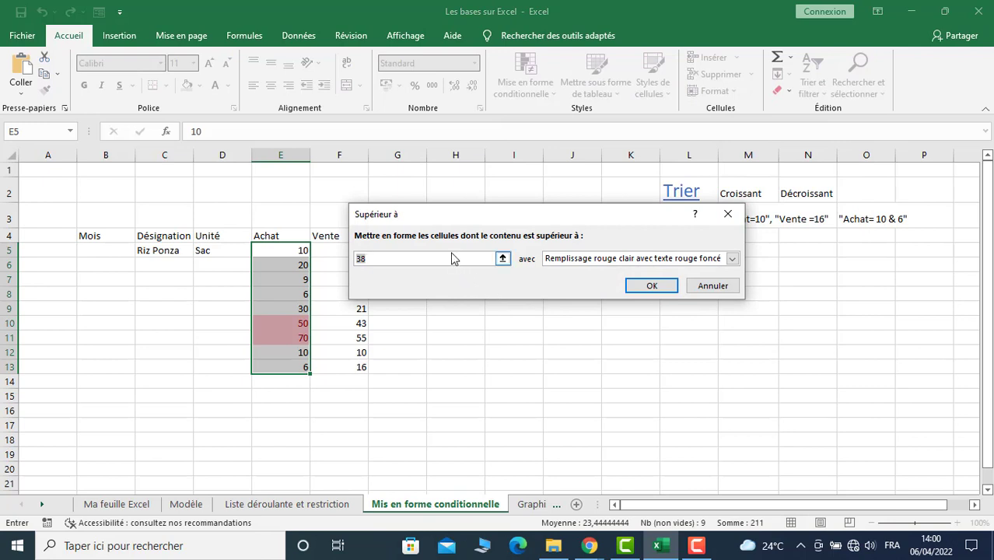
{"action": "type", "text": "10"}
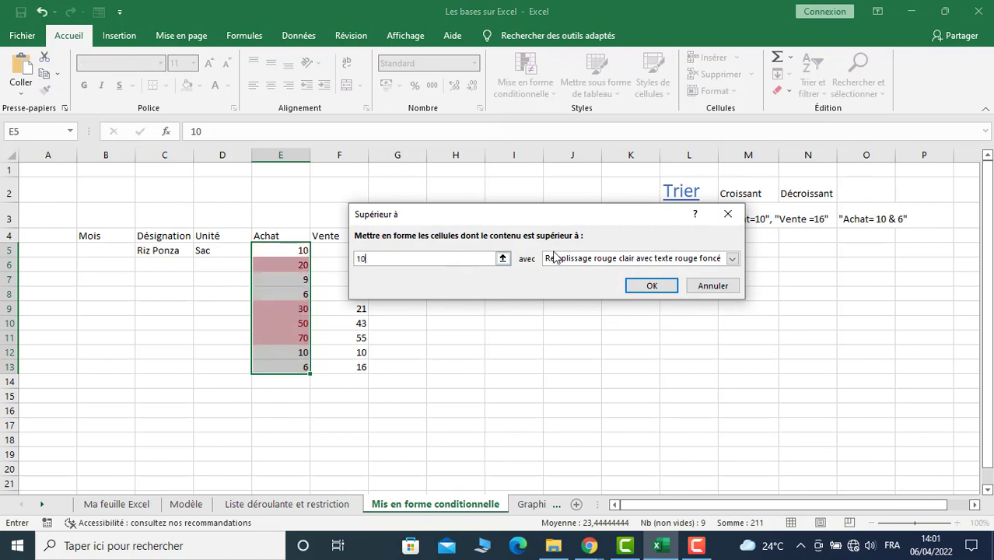
{"action": "left_click", "coordinate": [732, 260]}
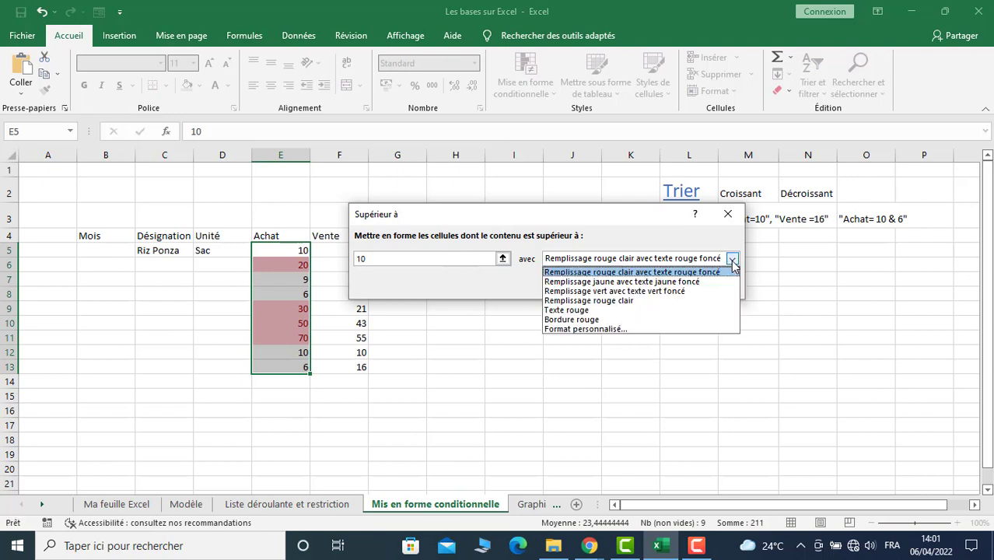
{"action": "left_click", "coordinate": [666, 282]}
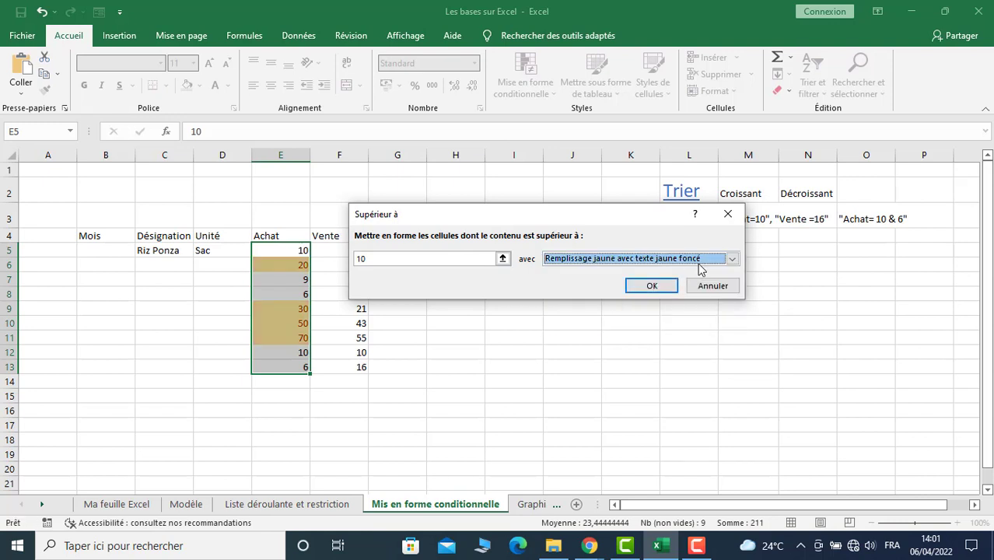
{"action": "left_click", "coordinate": [733, 260]}
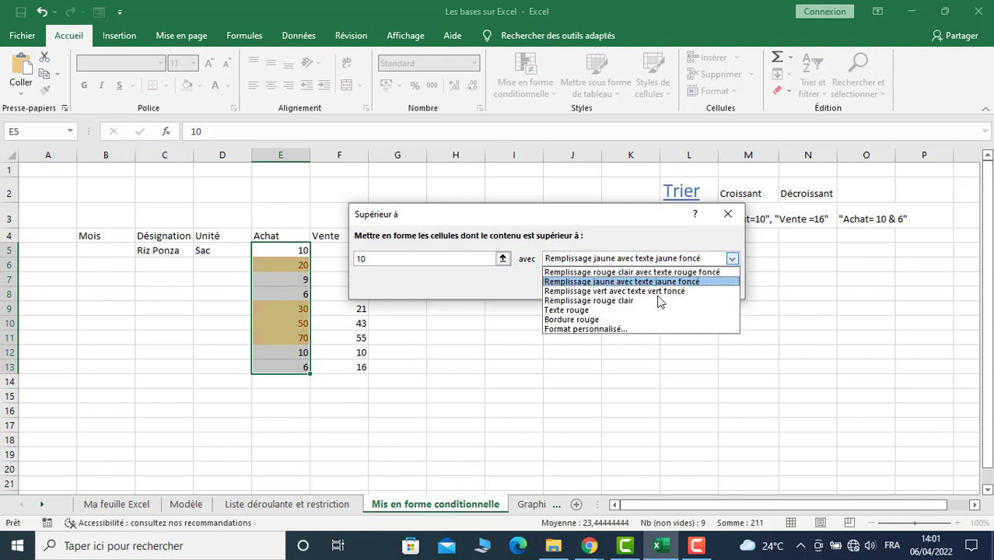
{"action": "left_click", "coordinate": [589, 331]}
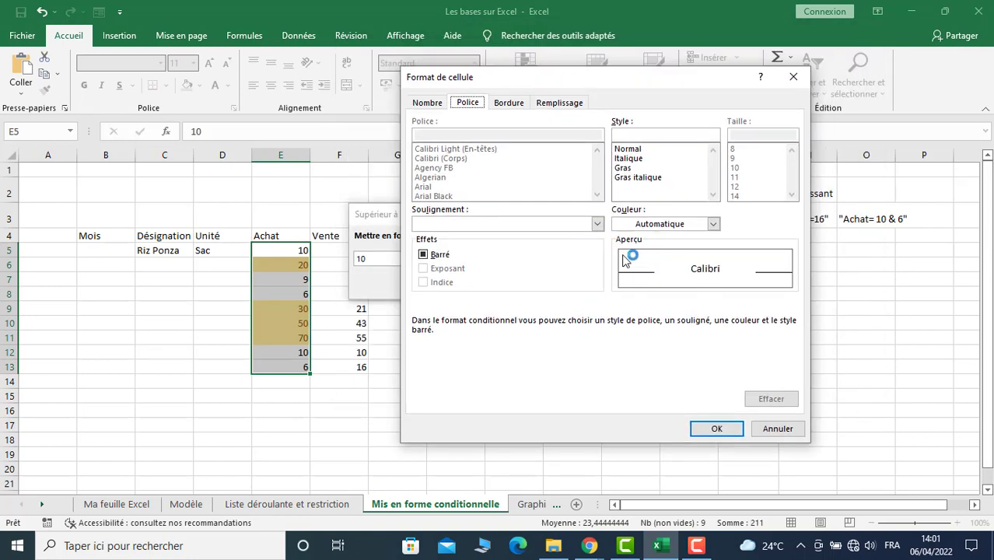
{"action": "left_click", "coordinate": [625, 168]}
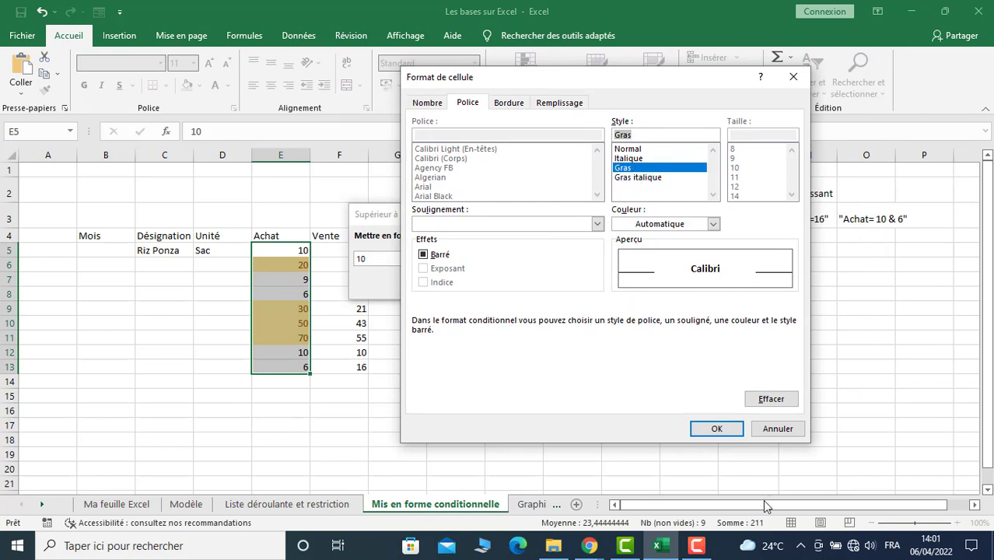
{"action": "left_click", "coordinate": [559, 103]}
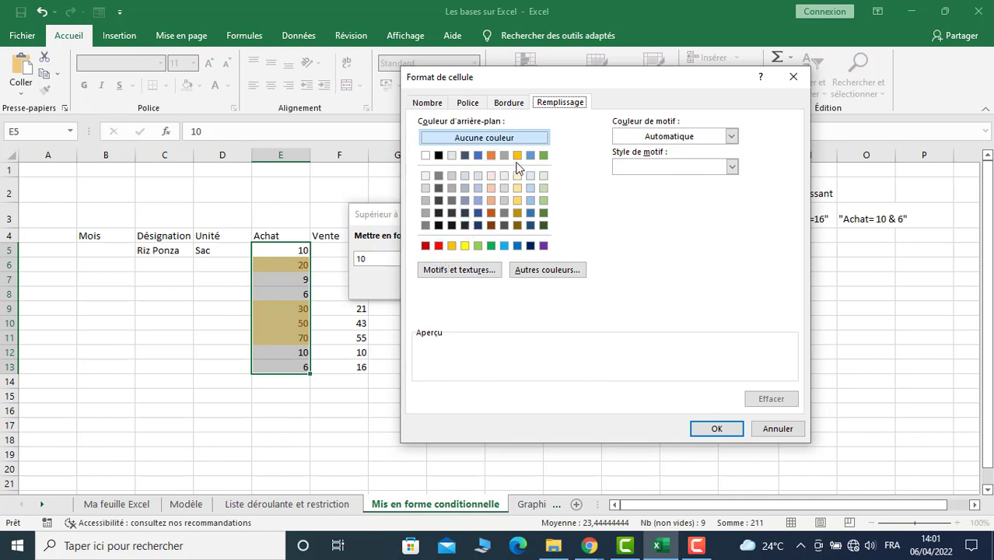
{"action": "left_click", "coordinate": [438, 246]}
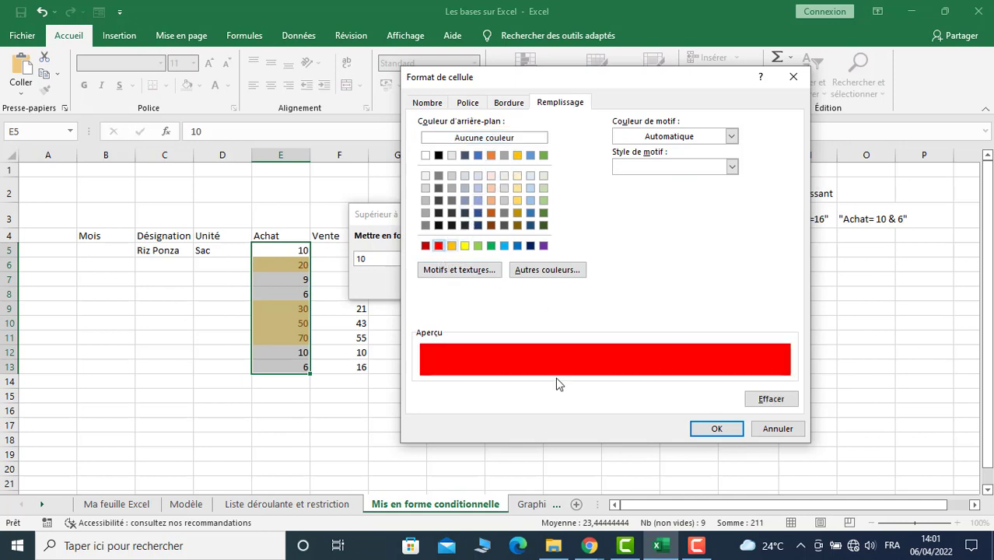
{"action": "left_click", "coordinate": [716, 429]}
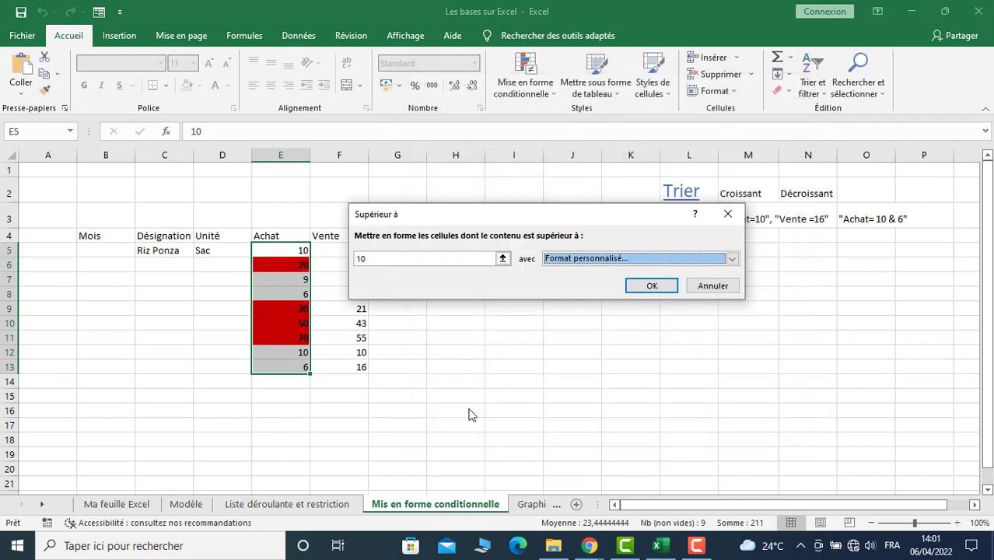
{"action": "left_click", "coordinate": [651, 286]}
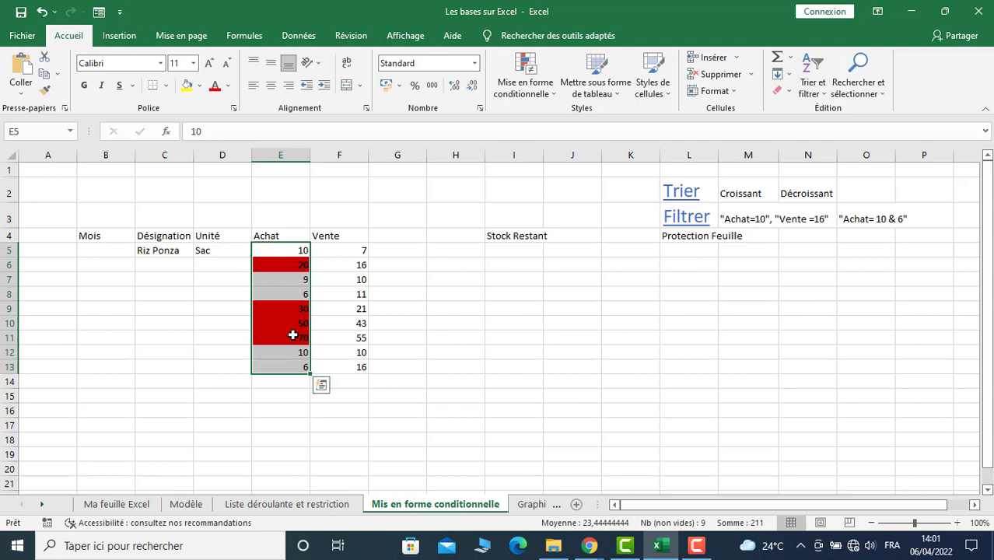
{"action": "left_click", "coordinate": [39, 14]}
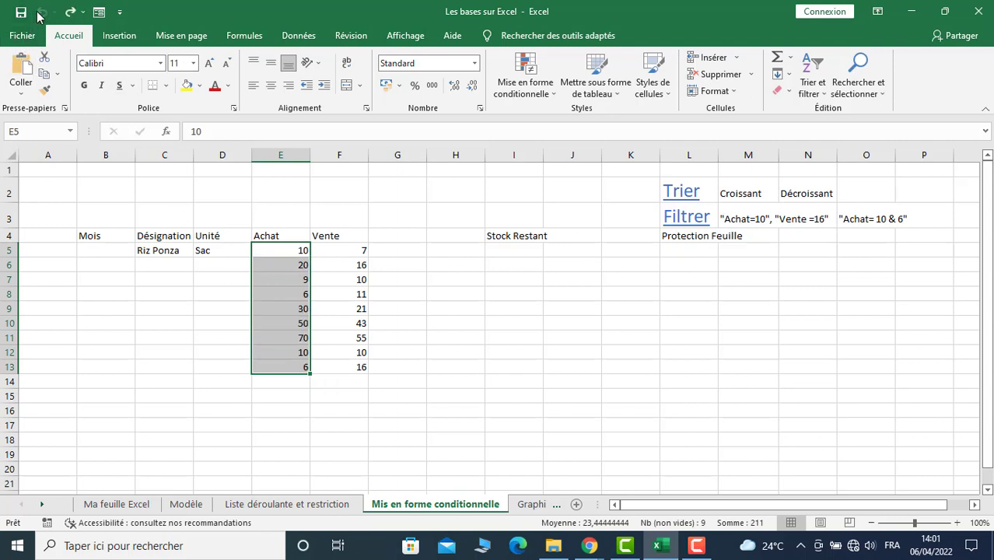
Add an Inférieur à rule showing Achat values below 50 in Texte rouge
{"action": "left_click", "coordinate": [557, 95]}
{"action": "mouse_move", "coordinate": [592, 118]}
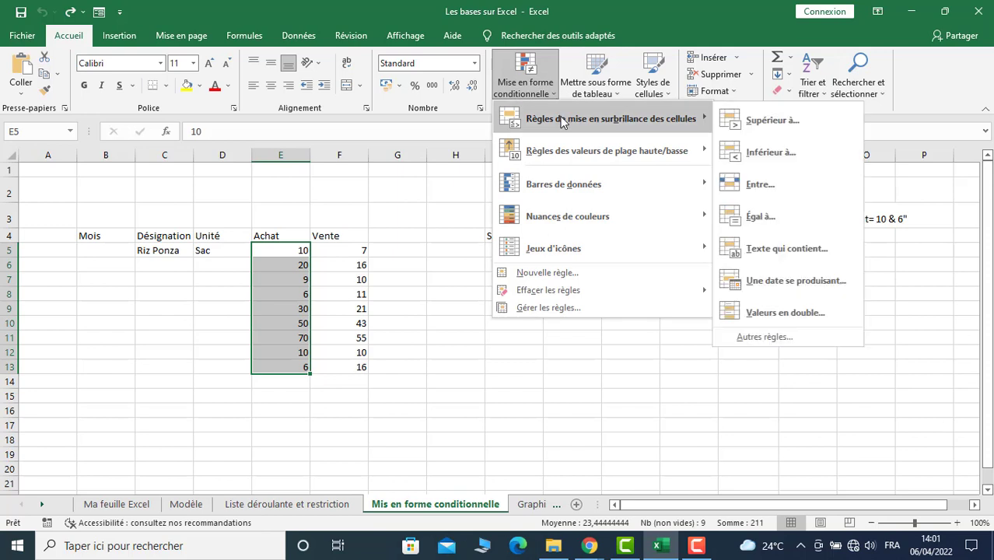
{"action": "left_click", "coordinate": [765, 155]}
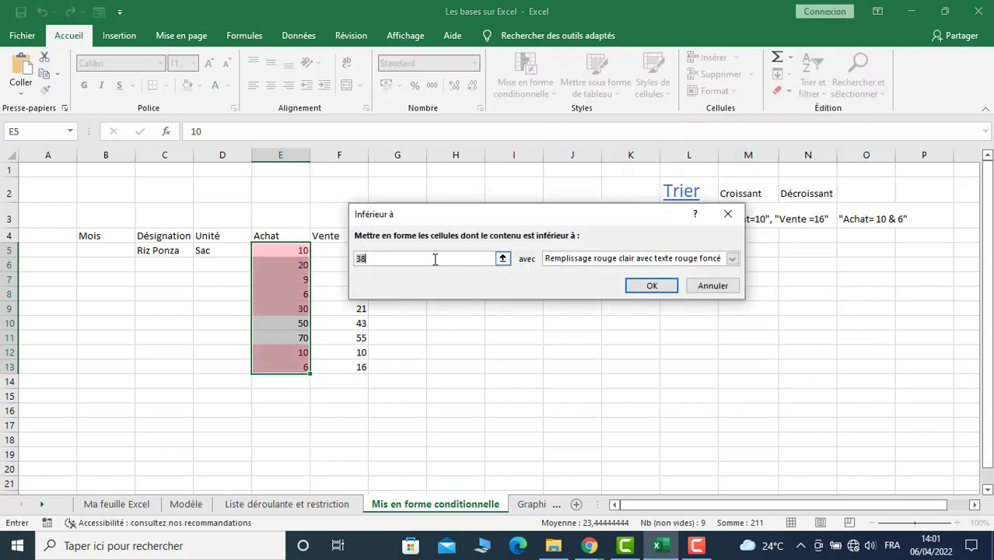
{"action": "left_click", "coordinate": [406, 263]}
{"action": "key", "text": "BackSpace"}
{"action": "key", "text": "BackSpace"}
{"action": "type", "text": "50"}
{"action": "left_click", "coordinate": [729, 261]}
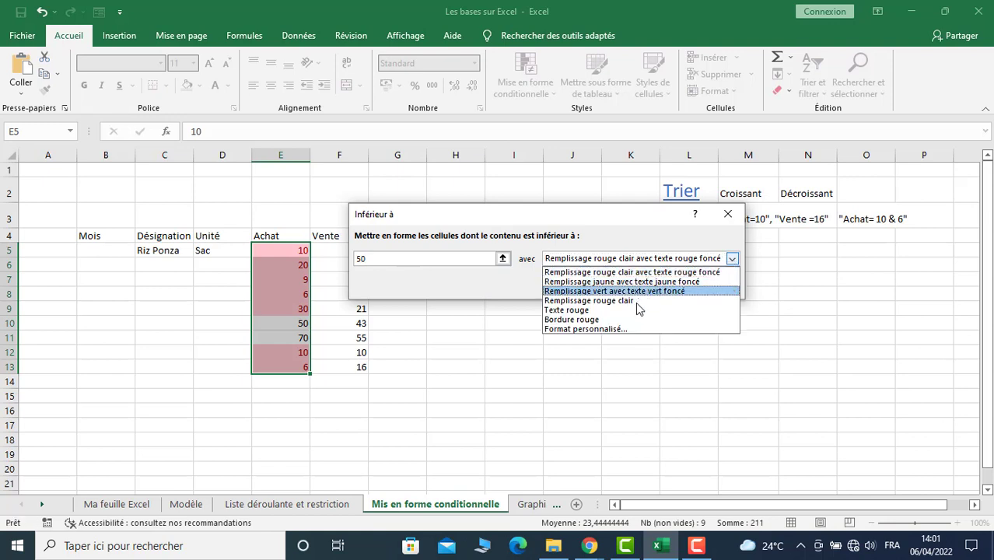
{"action": "left_click", "coordinate": [602, 310]}
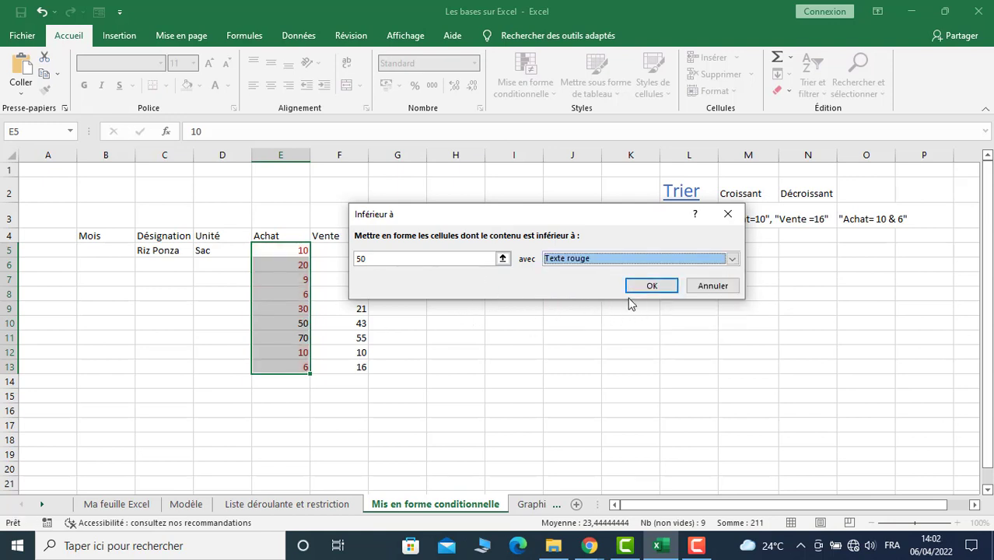
{"action": "left_click", "coordinate": [650, 288]}
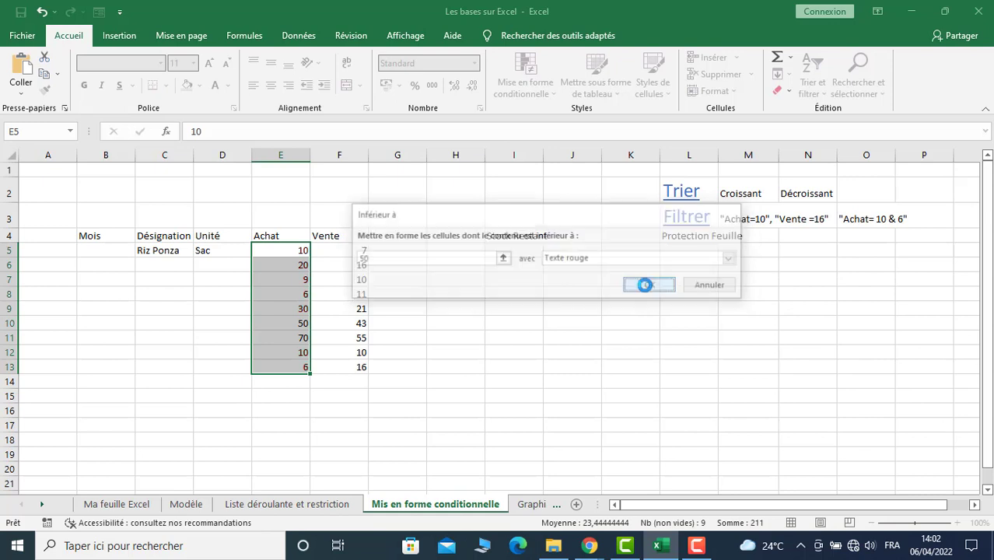
{"action": "left_click", "coordinate": [478, 379]}
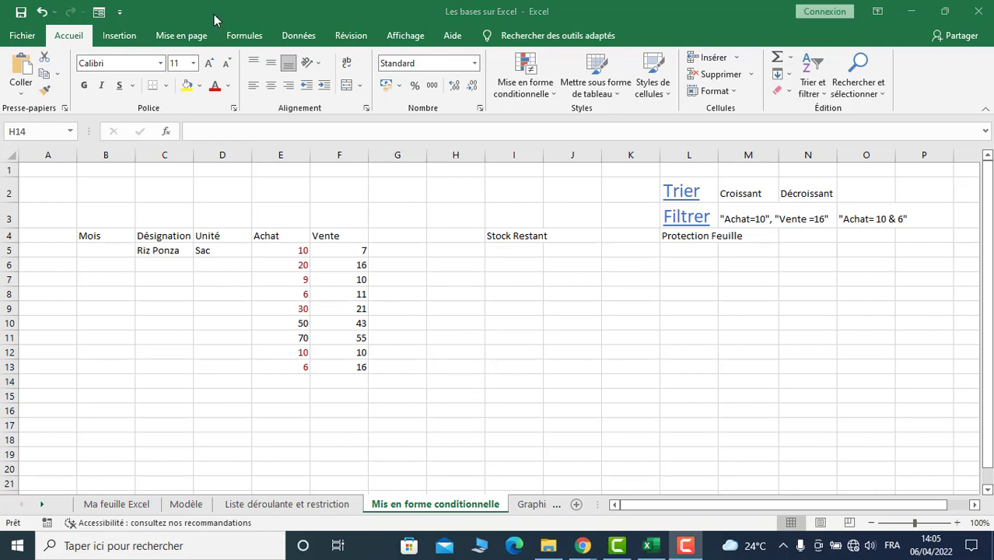
Undo the red-text rule and add an Entre 10 and 30 rule with Bordure rouge
{"action": "left_click", "coordinate": [216, 20]}
{"action": "left_click", "coordinate": [42, 12]}
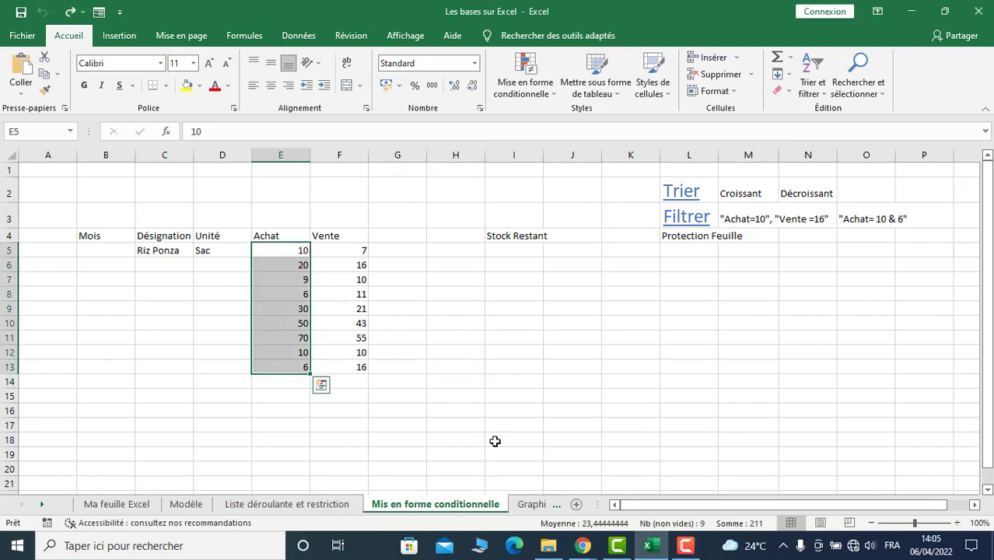
{"action": "left_click", "coordinate": [552, 99]}
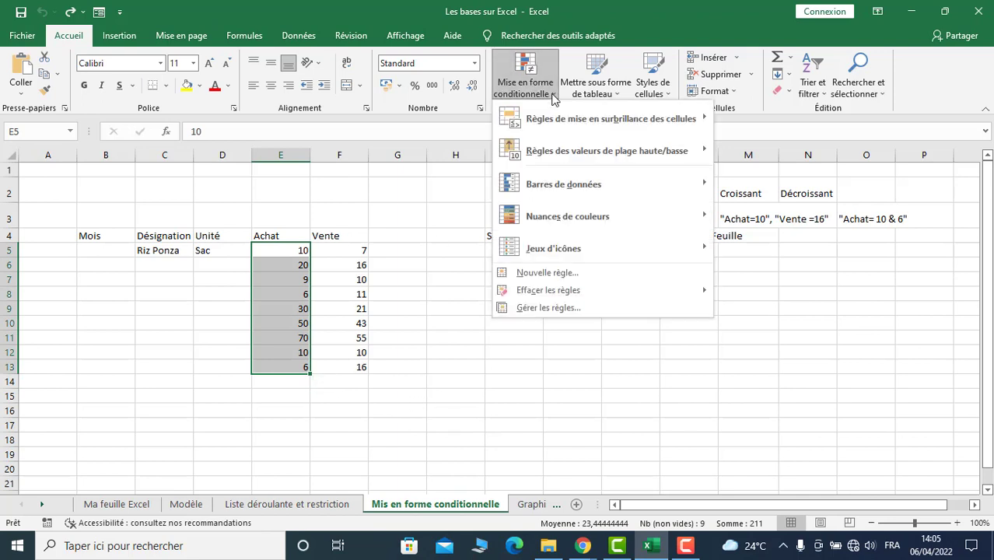
{"action": "mouse_move", "coordinate": [583, 119]}
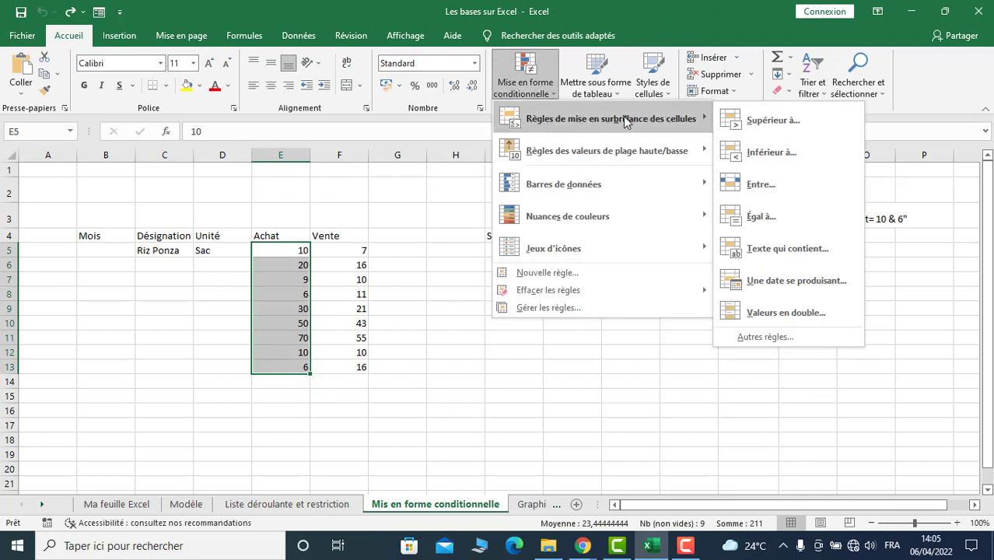
{"action": "left_click", "coordinate": [764, 185]}
{"action": "left_click", "coordinate": [365, 260]}
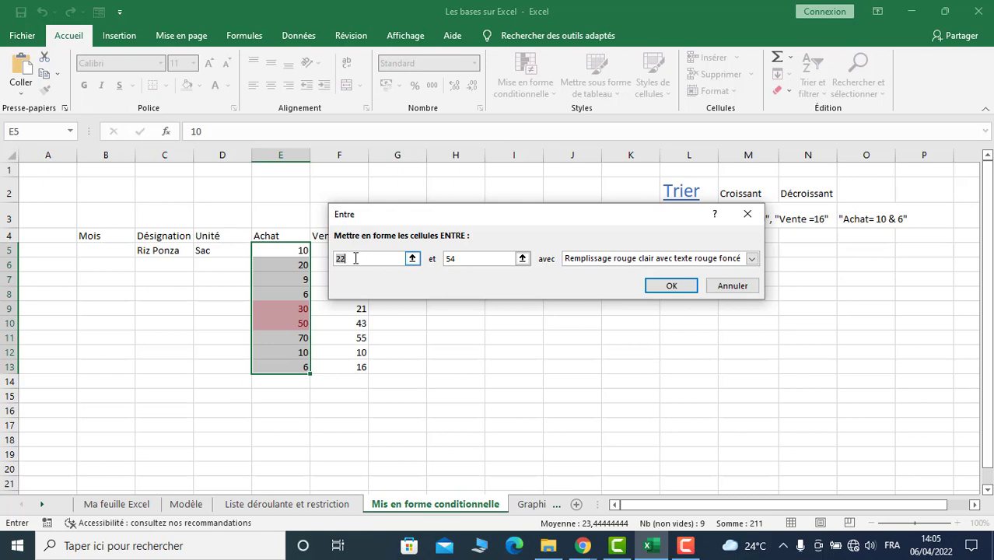
{"action": "type", "text": "10"}
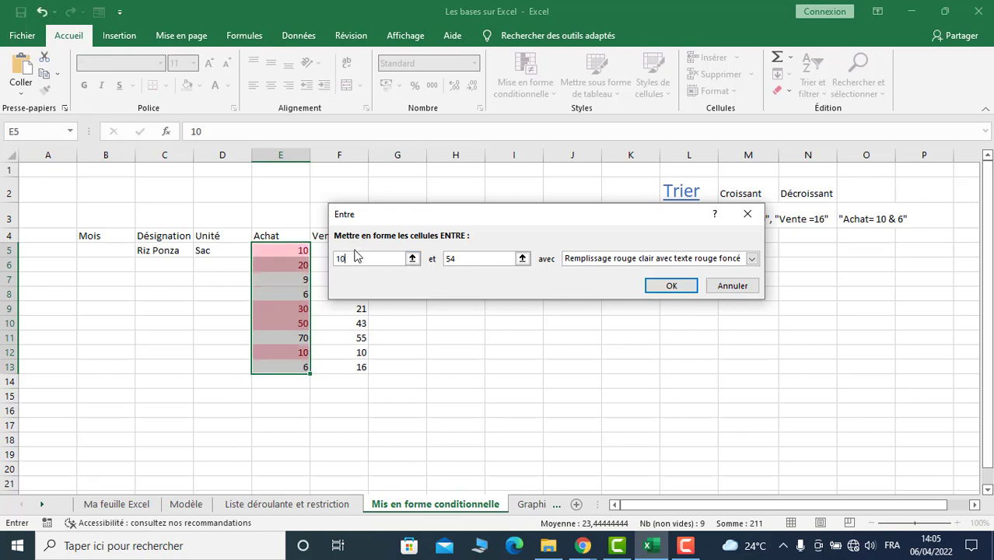
{"action": "key", "text": "Tab"}
{"action": "type", "text": "30"}
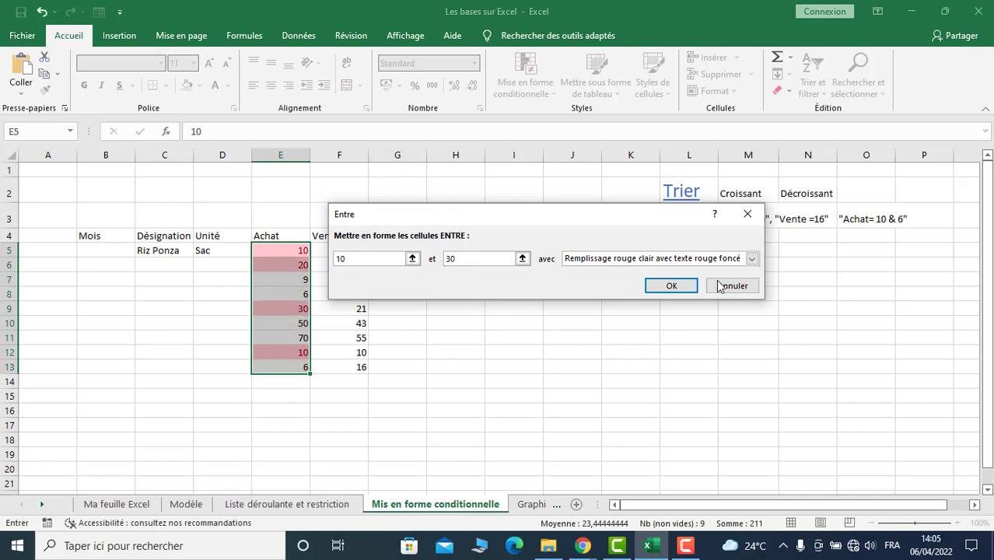
{"action": "left_click", "coordinate": [751, 258]}
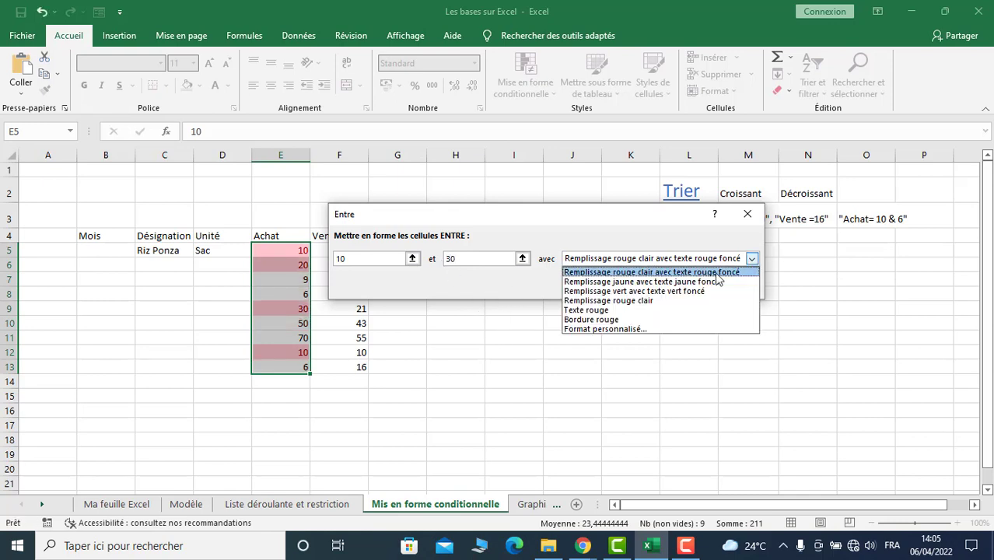
{"action": "left_click", "coordinate": [603, 322]}
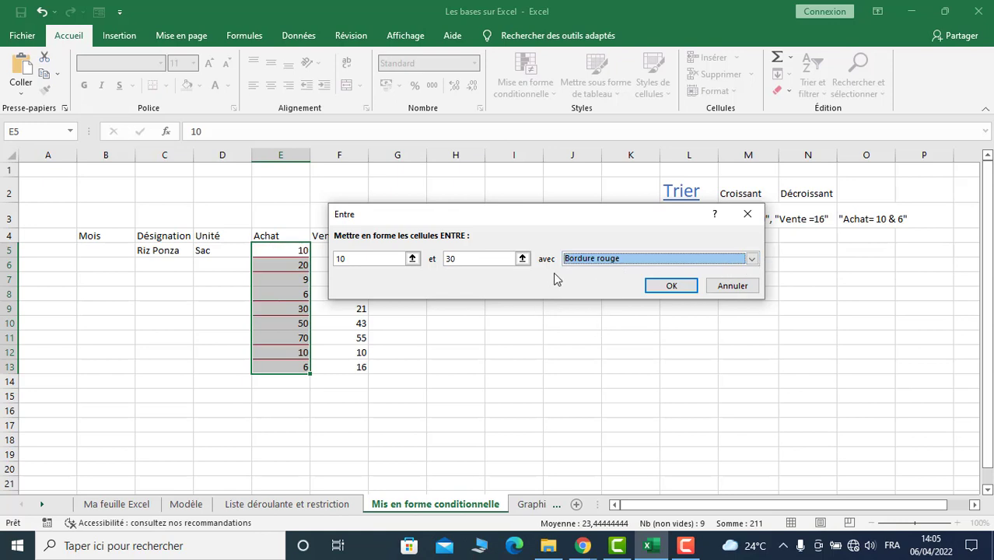
{"action": "left_click", "coordinate": [675, 286]}
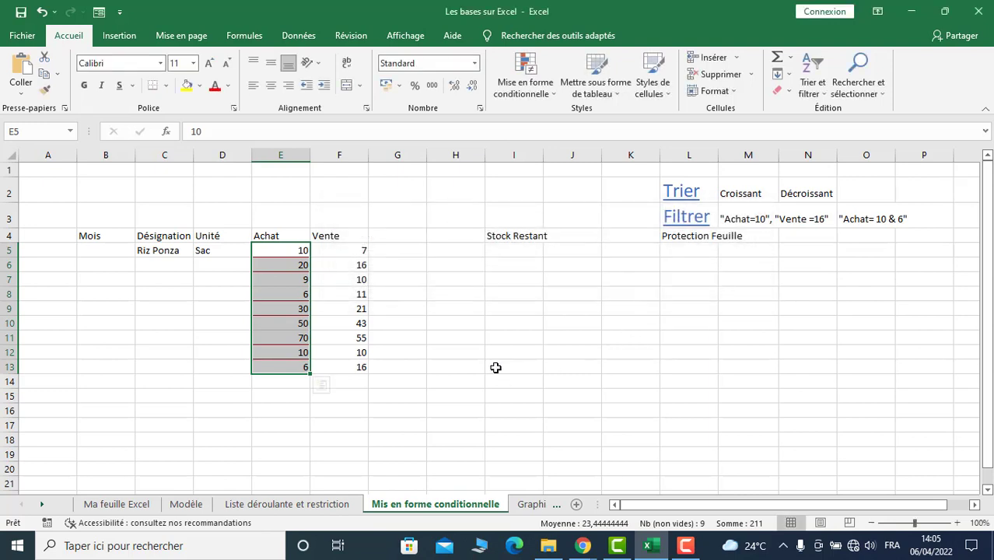
{"action": "left_click", "coordinate": [495, 369]}
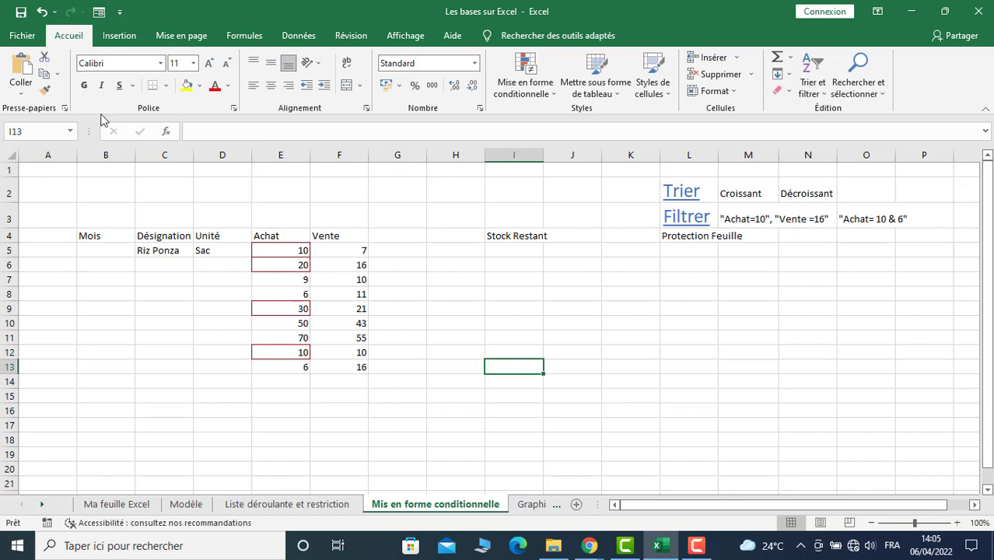
Undo the red-border rule on the Achat values
{"action": "left_click", "coordinate": [42, 13]}
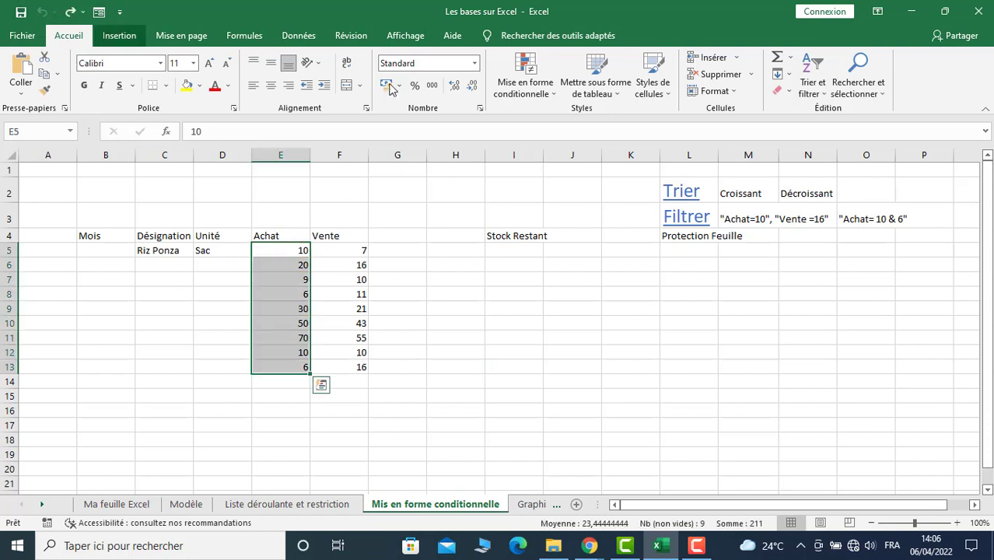
{"action": "left_click", "coordinate": [554, 94]}
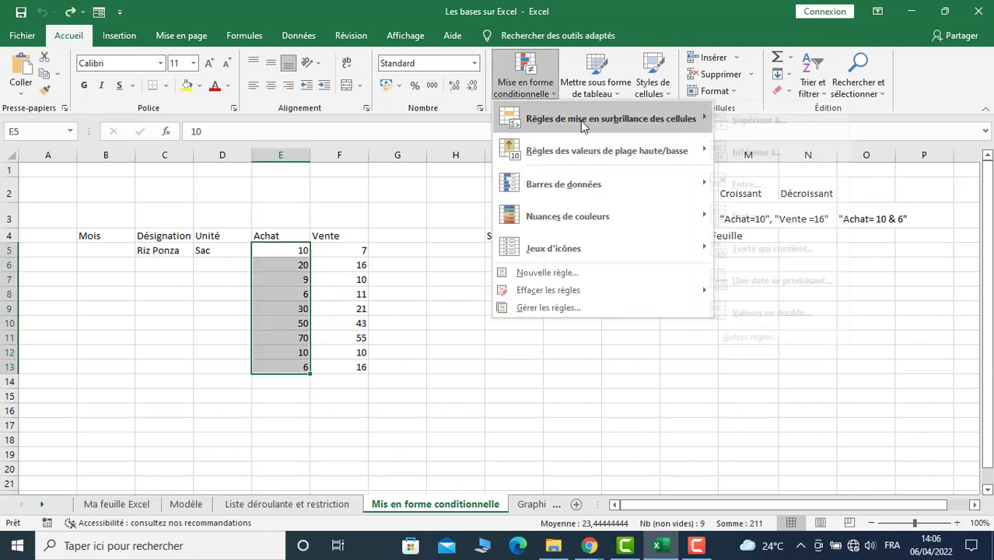
{"action": "mouse_move", "coordinate": [615, 118]}
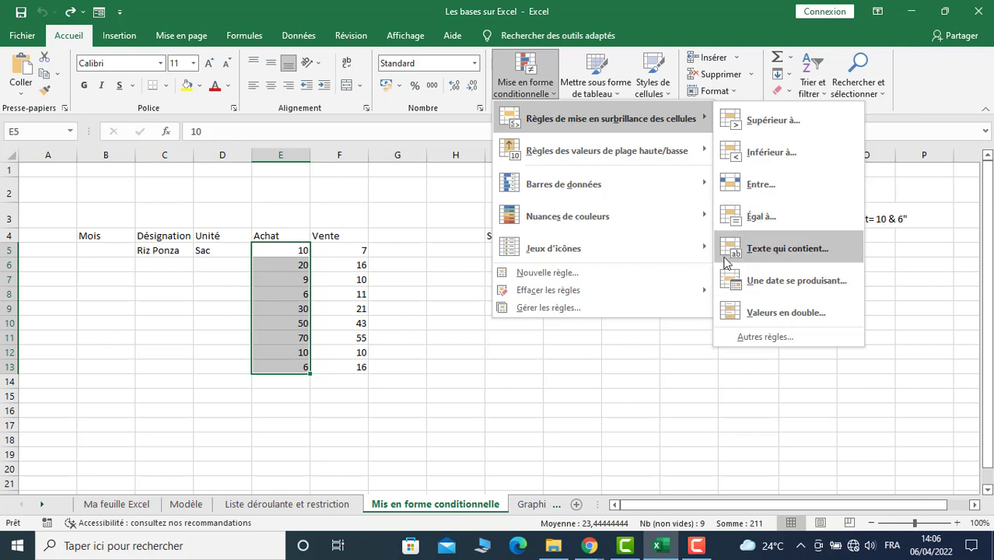
{"action": "left_click", "coordinate": [450, 377]}
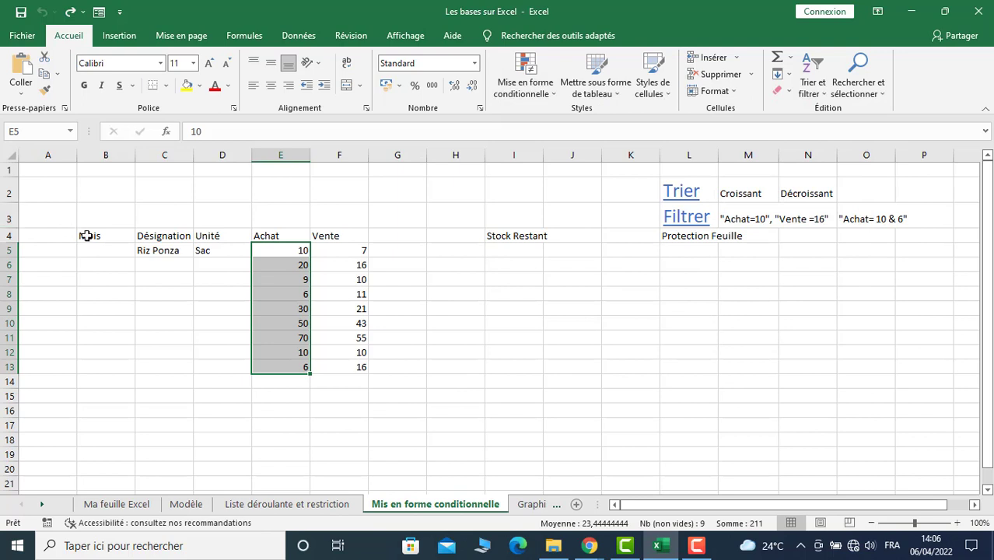
Give header cells B4:F4 containing 'A' a Remplissage rouge clair via Texte qui contient
{"action": "left_click_drag", "start_coordinate": [86, 236], "coordinate": [324, 236]}
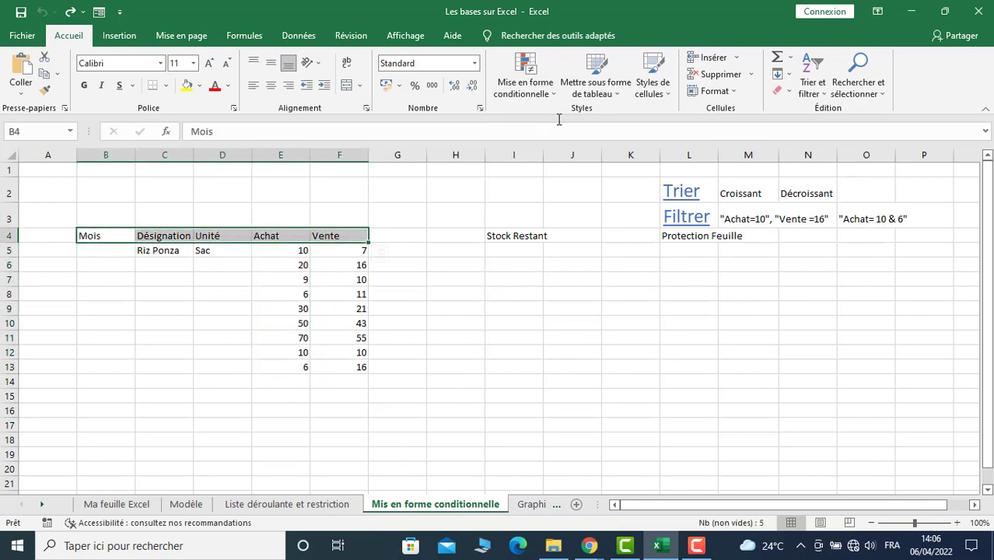
{"action": "left_click", "coordinate": [526, 90]}
{"action": "mouse_move", "coordinate": [572, 126]}
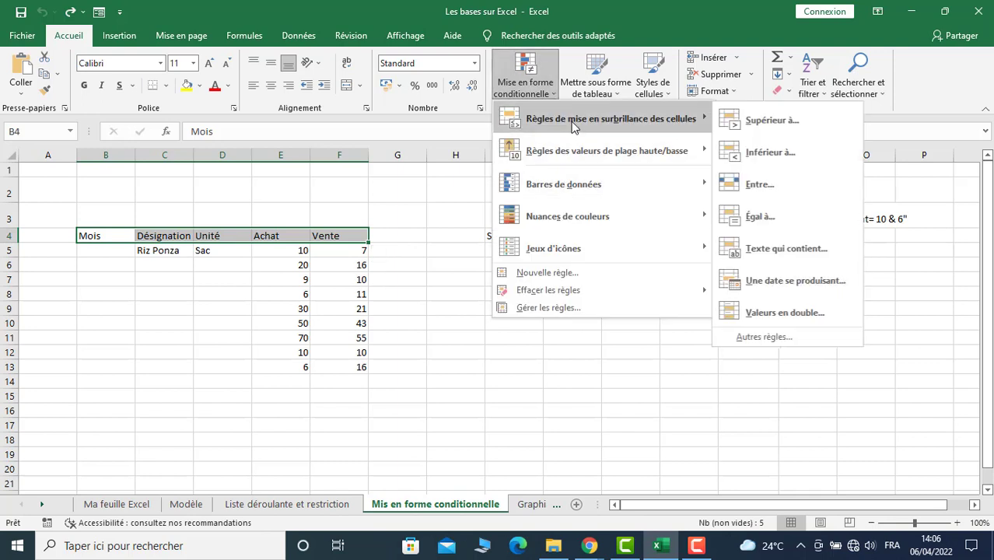
{"action": "left_click", "coordinate": [781, 249]}
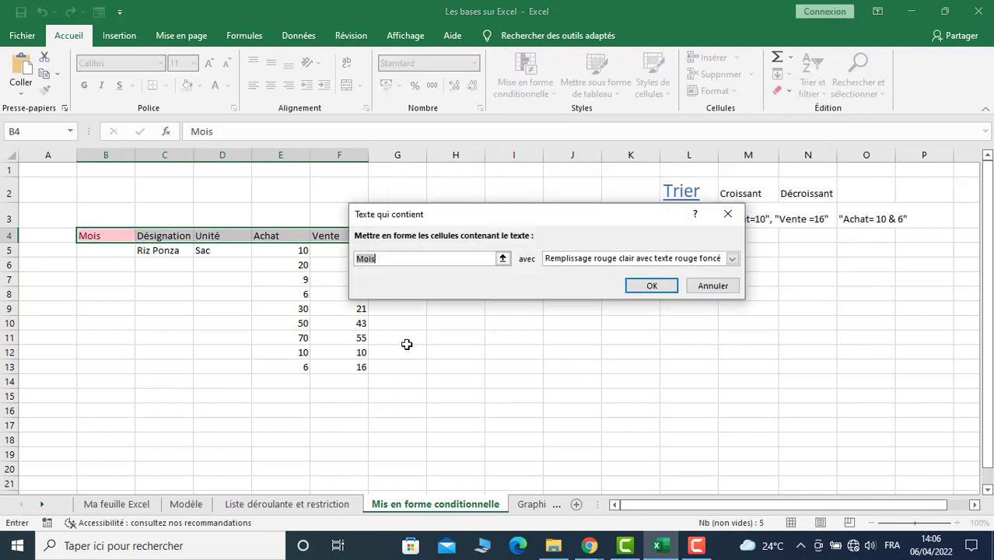
{"action": "type", "text": "A"}
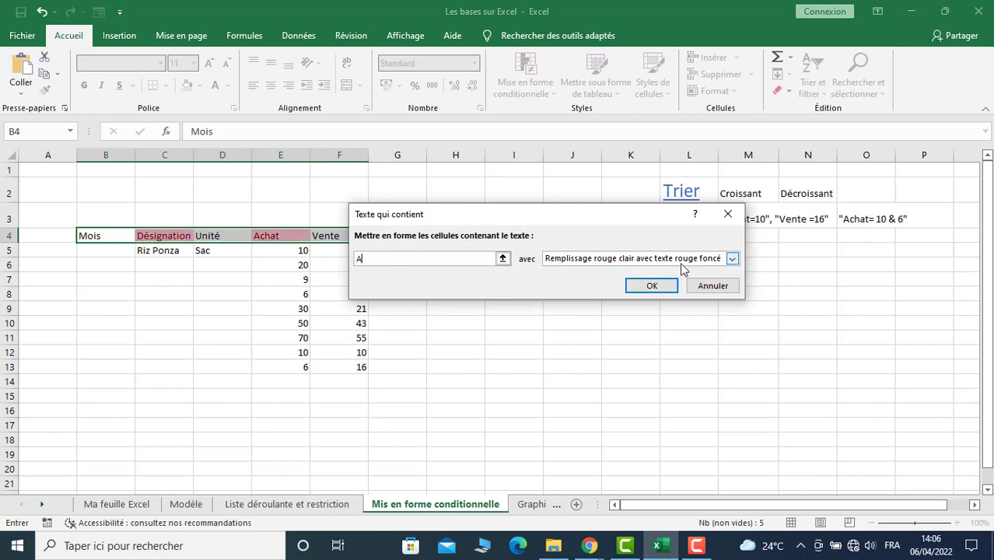
{"action": "left_click", "coordinate": [732, 259]}
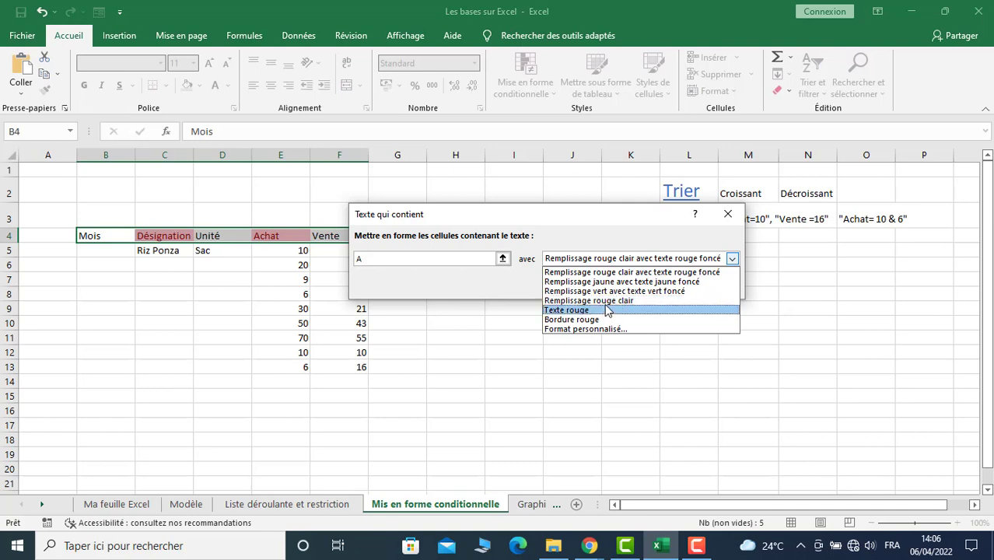
{"action": "left_click", "coordinate": [591, 302]}
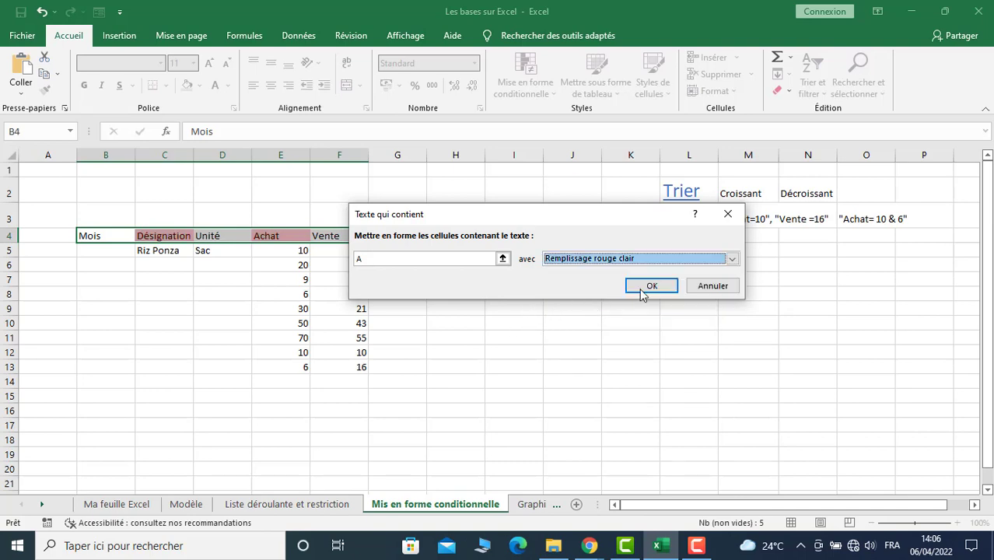
{"action": "left_click", "coordinate": [641, 294]}
{"action": "left_click", "coordinate": [421, 412]}
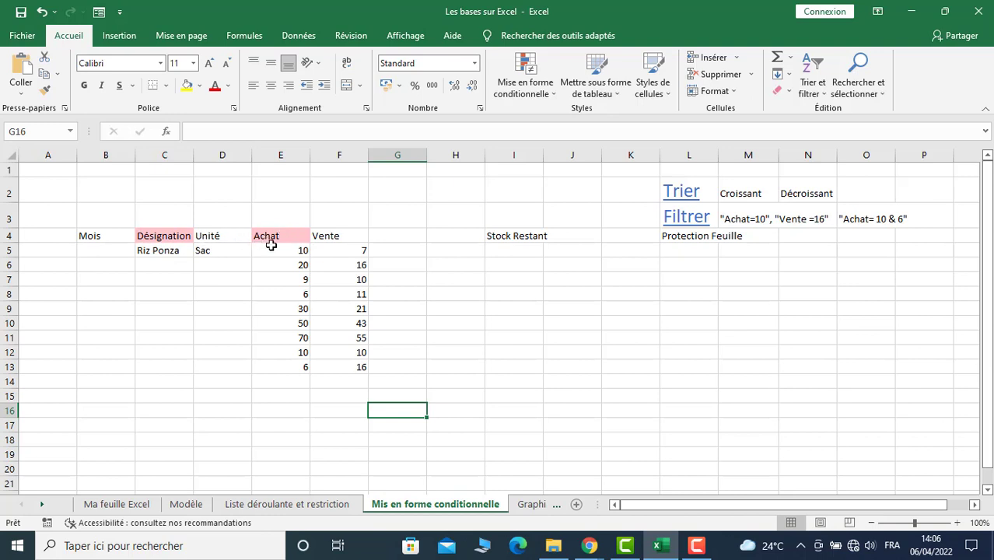
Undo the header highlighting and copy Sac and Riz Ponza down to row 13
{"action": "left_click", "coordinate": [42, 12]}
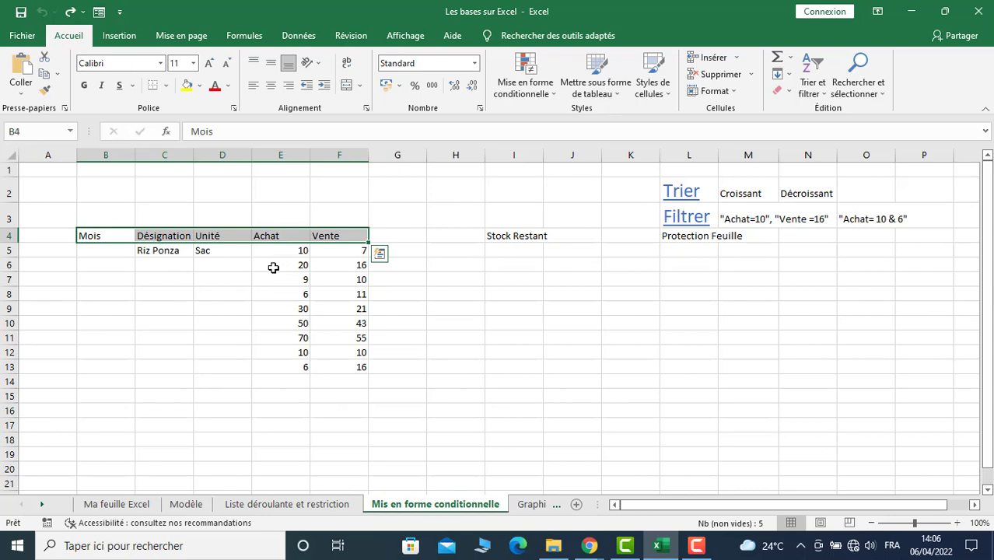
{"action": "left_click", "coordinate": [209, 250]}
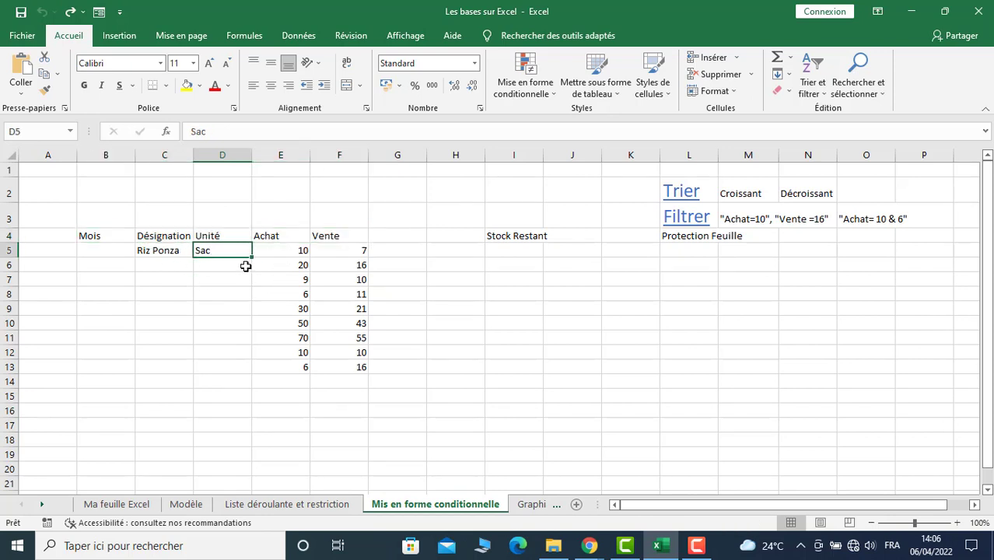
{"action": "left_click_drag", "start_coordinate": [251, 255], "coordinate": [248, 371]}
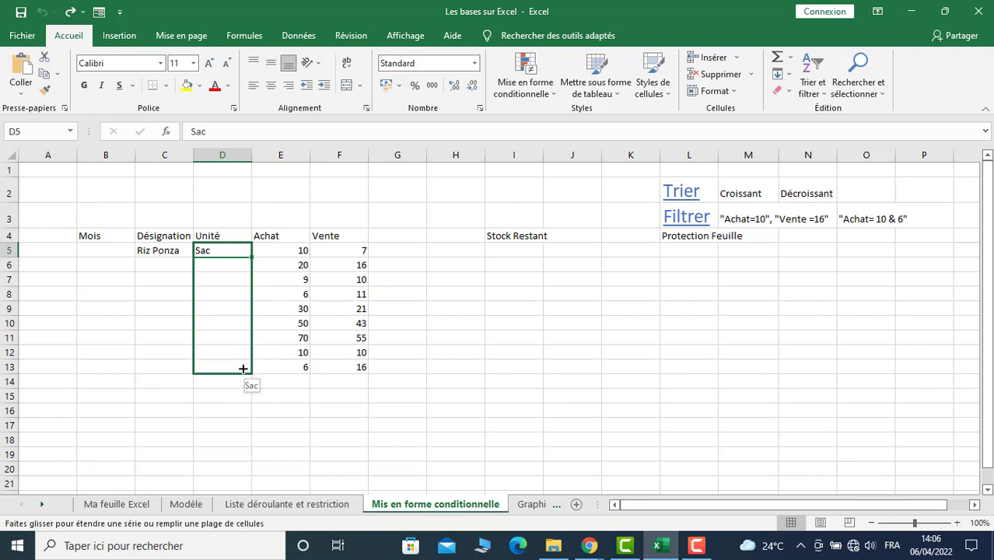
{"action": "left_click", "coordinate": [146, 246]}
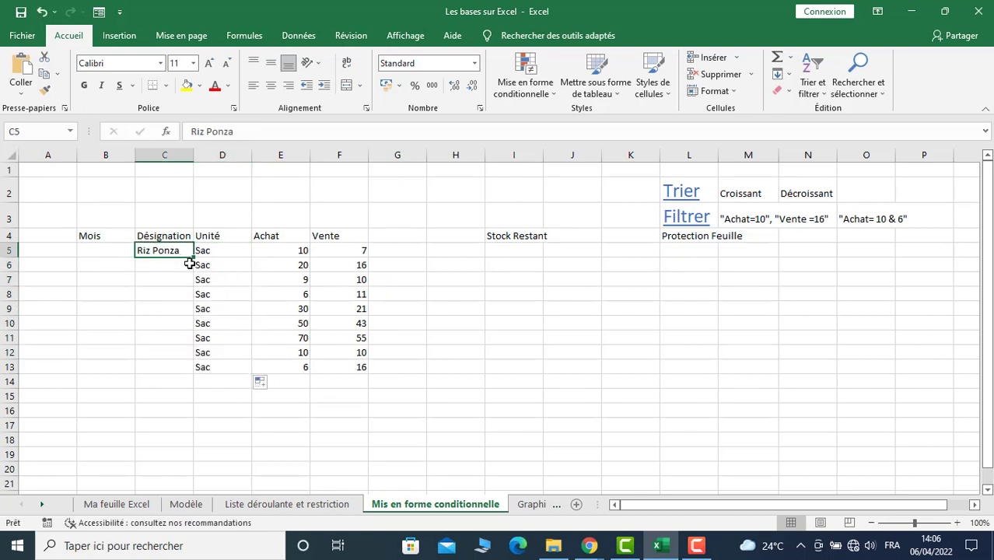
{"action": "left_click_drag", "start_coordinate": [193, 256], "coordinate": [194, 372]}
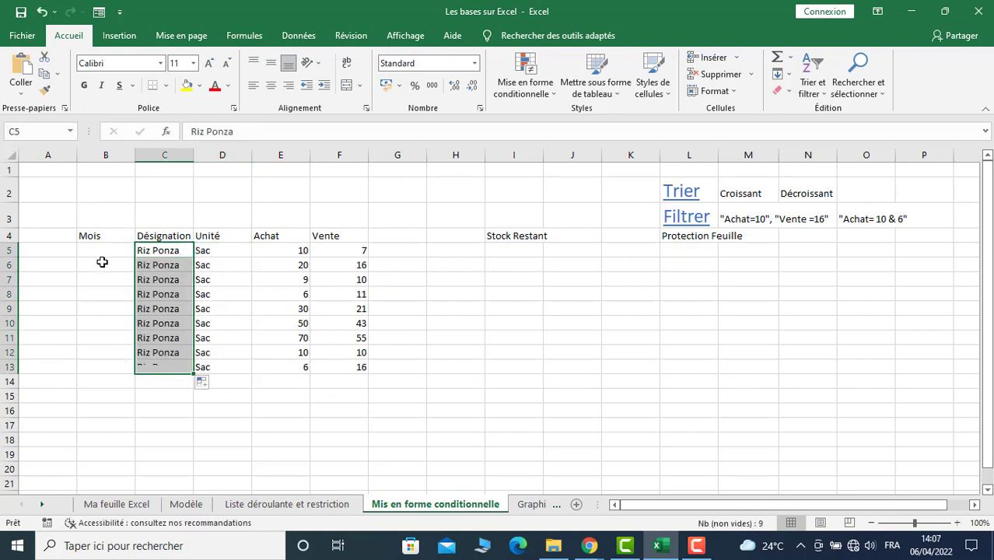
Enter Janvier in B5 and février in B6 of the Mois column
{"action": "left_click", "coordinate": [102, 253]}
{"action": "type", "text": "Janvier"}
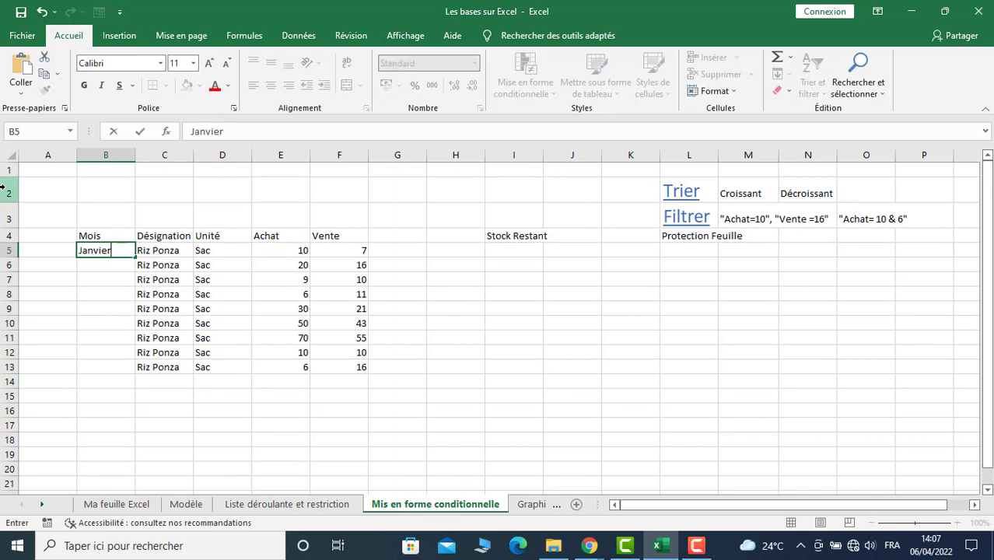
{"action": "left_click", "coordinate": [101, 262]}
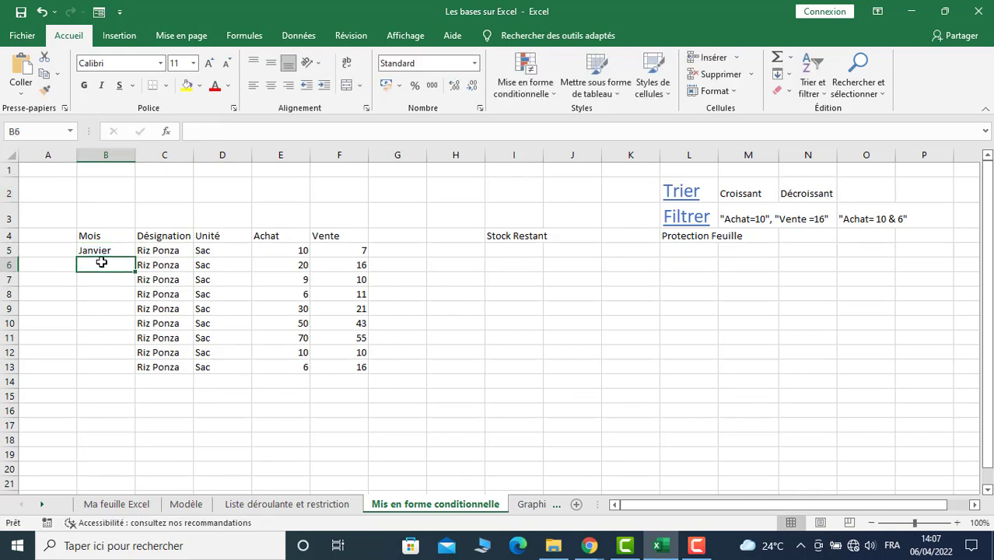
{"action": "type", "text": "f2VRI"}
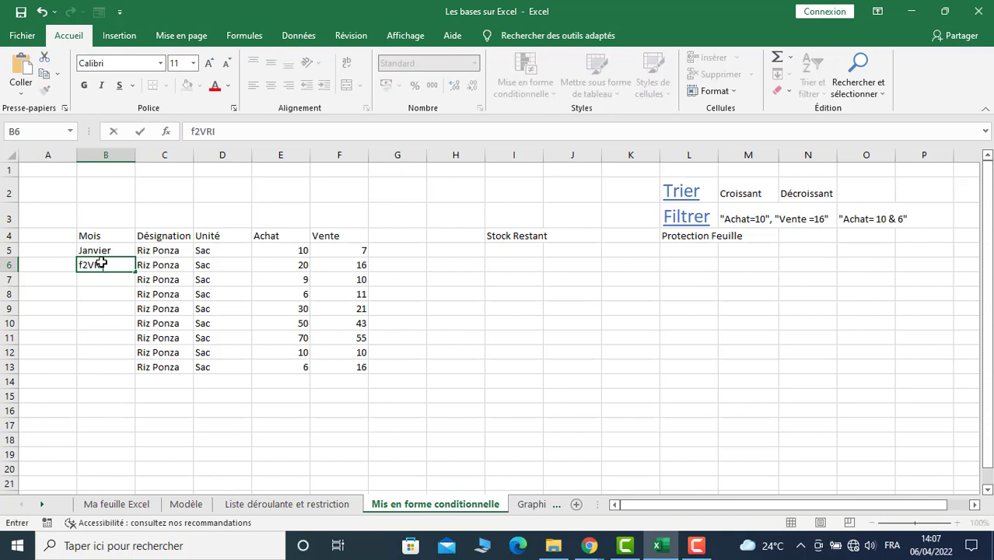
{"action": "key", "text": "BackSpace"}
{"action": "key", "text": "BackSpace"}
{"action": "key", "text": "Return"}
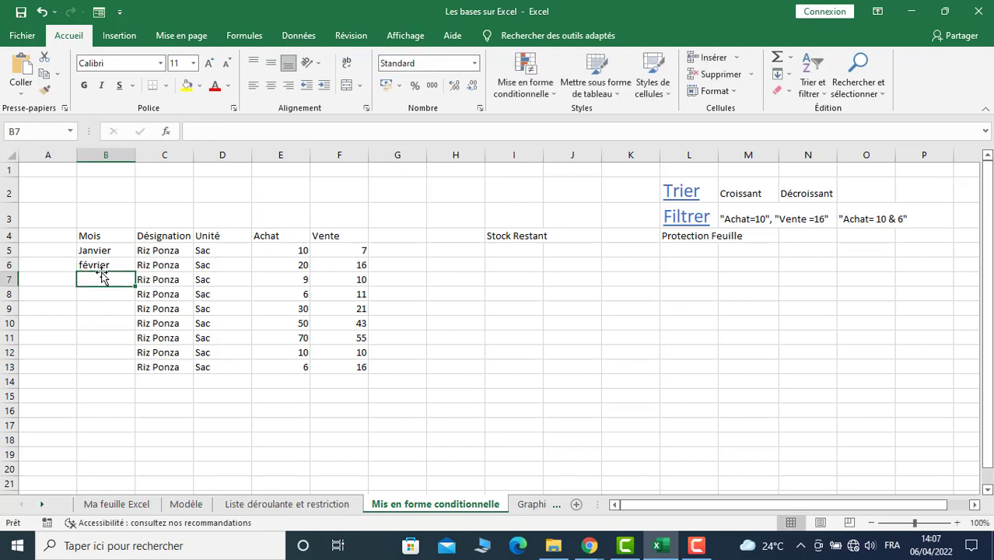
Fill months down to B13: février through B9, then mars, avril and mai
{"action": "left_click", "coordinate": [109, 271]}
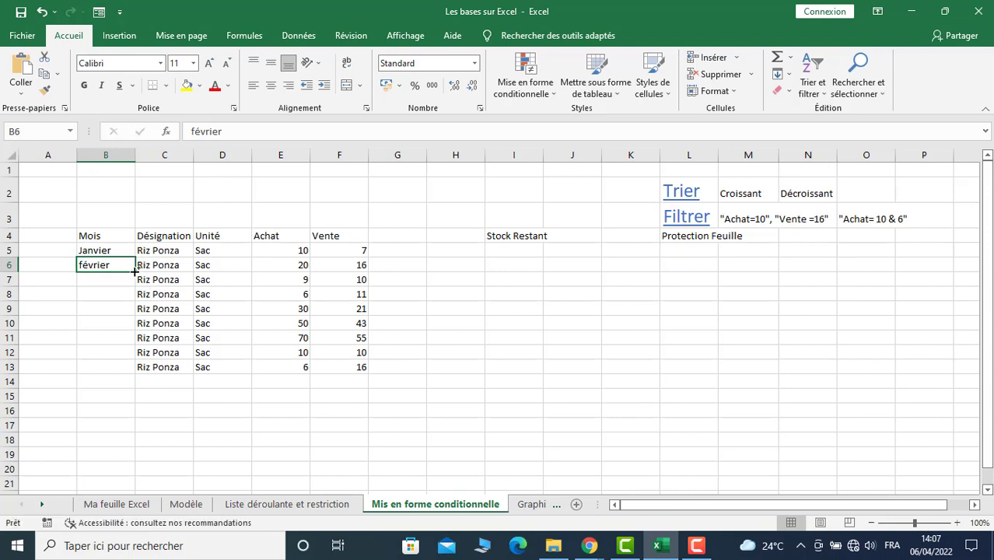
{"action": "left_click_drag", "start_coordinate": [135, 270], "coordinate": [135, 314]}
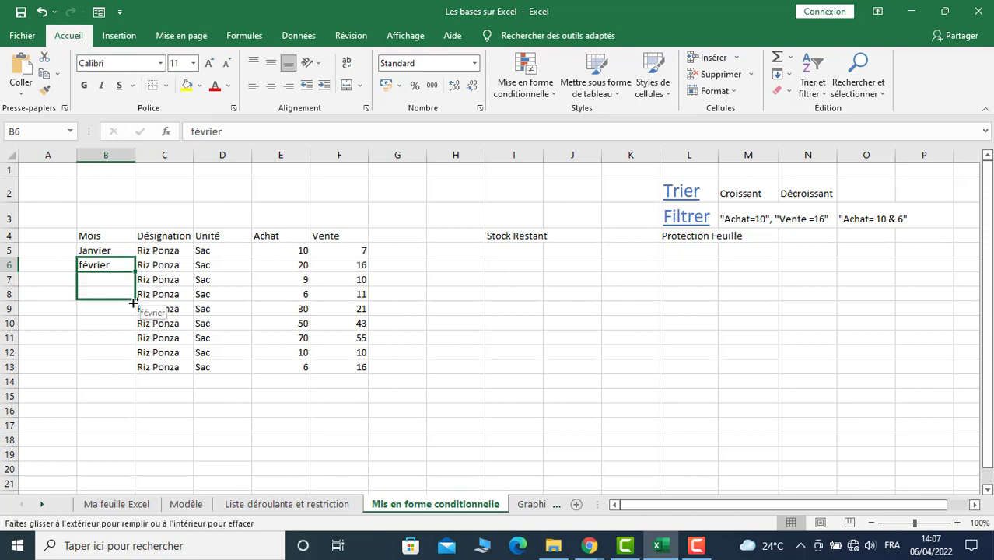
{"action": "left_click", "coordinate": [94, 330]}
{"action": "left_click", "coordinate": [115, 310]}
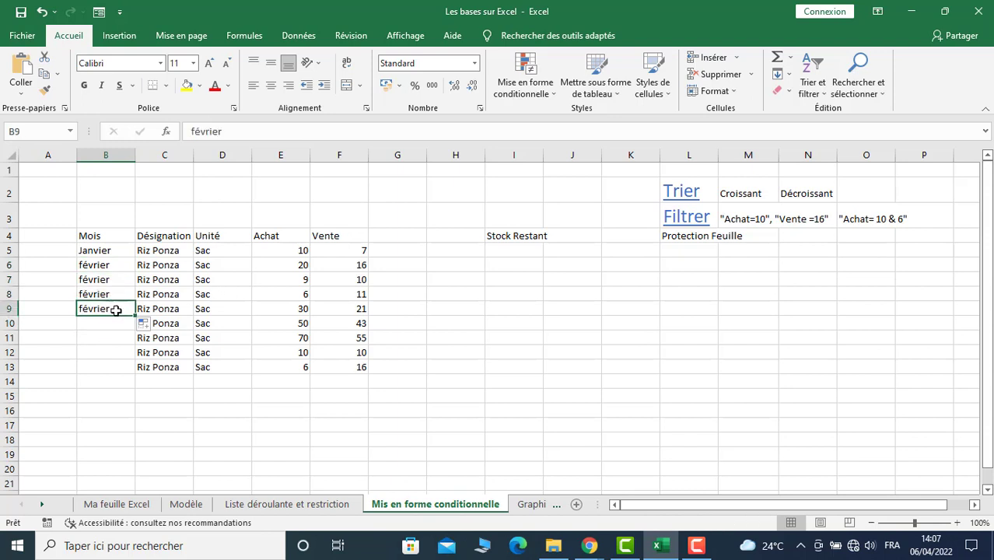
{"action": "left_click_drag", "start_coordinate": [135, 315], "coordinate": [116, 342]}
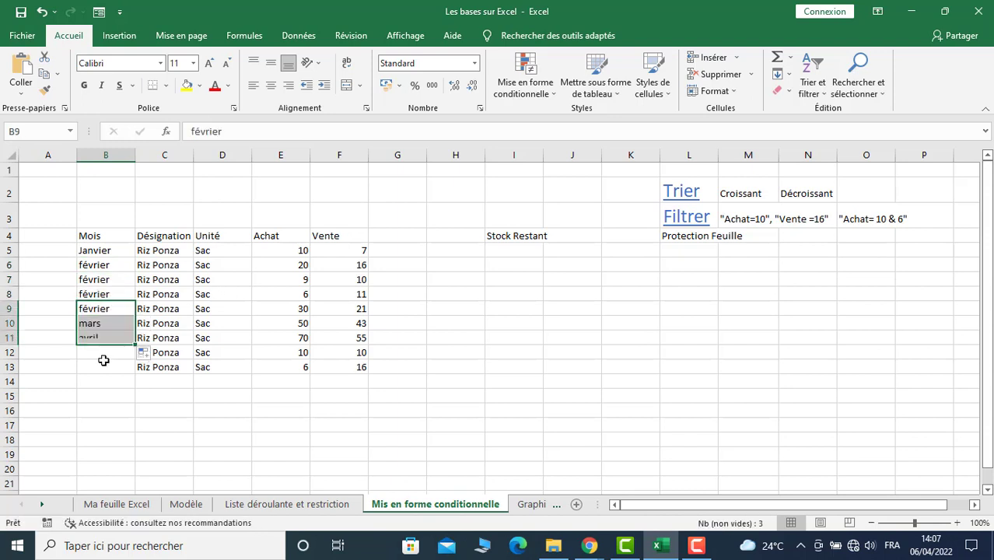
{"action": "left_click", "coordinate": [104, 358]}
{"action": "left_click", "coordinate": [120, 341]}
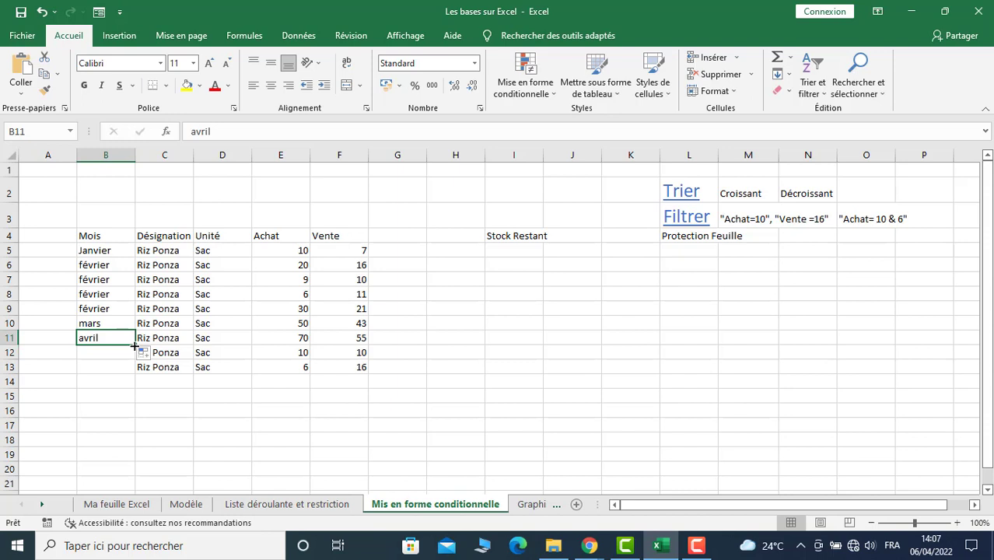
{"action": "left_click_drag", "start_coordinate": [134, 345], "coordinate": [135, 371]}
{"action": "left_click", "coordinate": [115, 353]}
{"action": "left_click", "coordinate": [190, 397]}
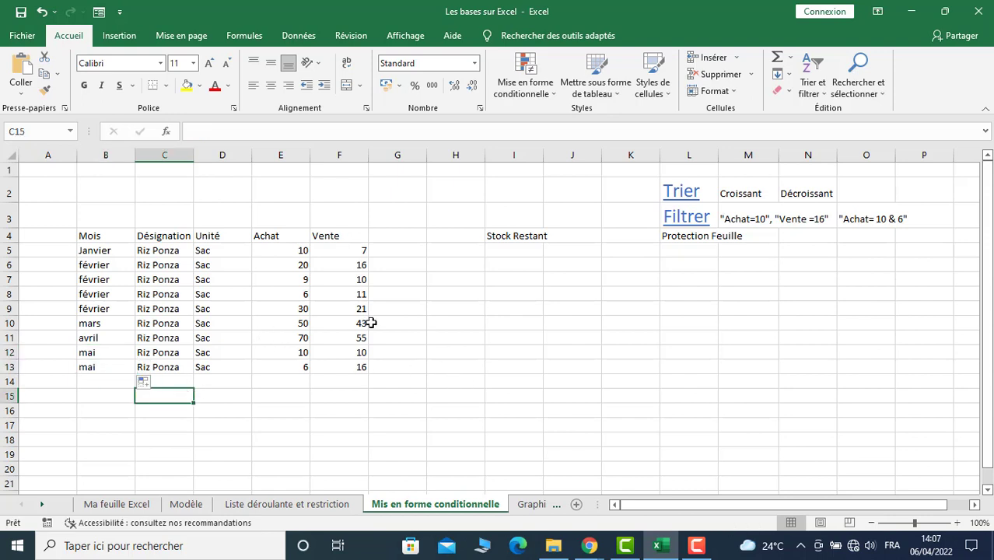
{"action": "left_click", "coordinate": [553, 94]}
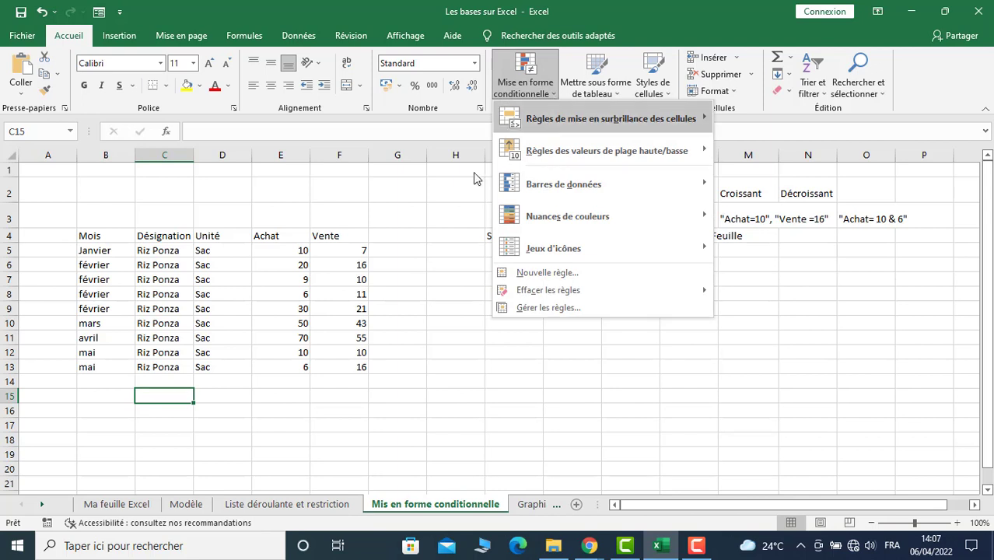
{"action": "left_click", "coordinate": [275, 243]}
{"action": "left_click_drag", "start_coordinate": [276, 254], "coordinate": [276, 371]}
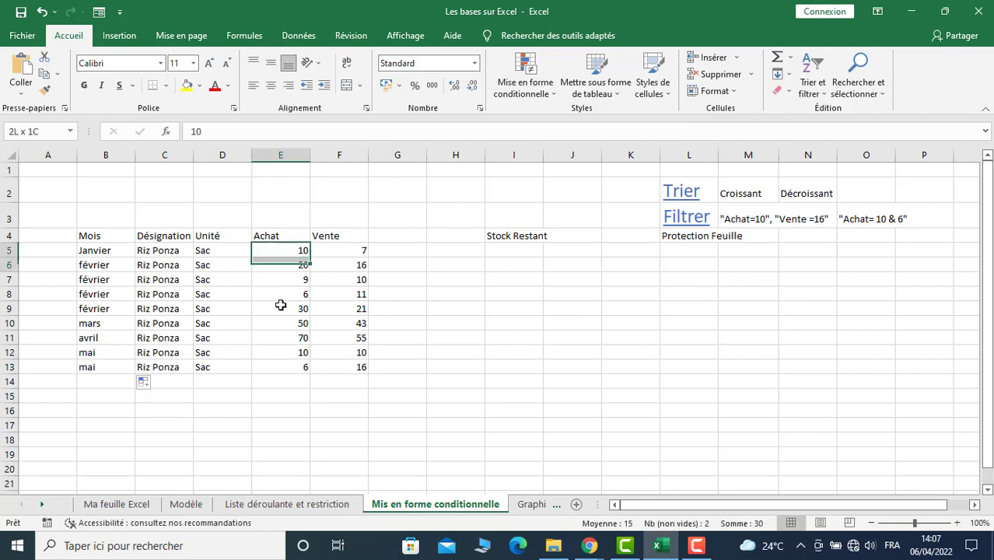
{"action": "left_click", "coordinate": [545, 89]}
{"action": "mouse_move", "coordinate": [575, 187]}
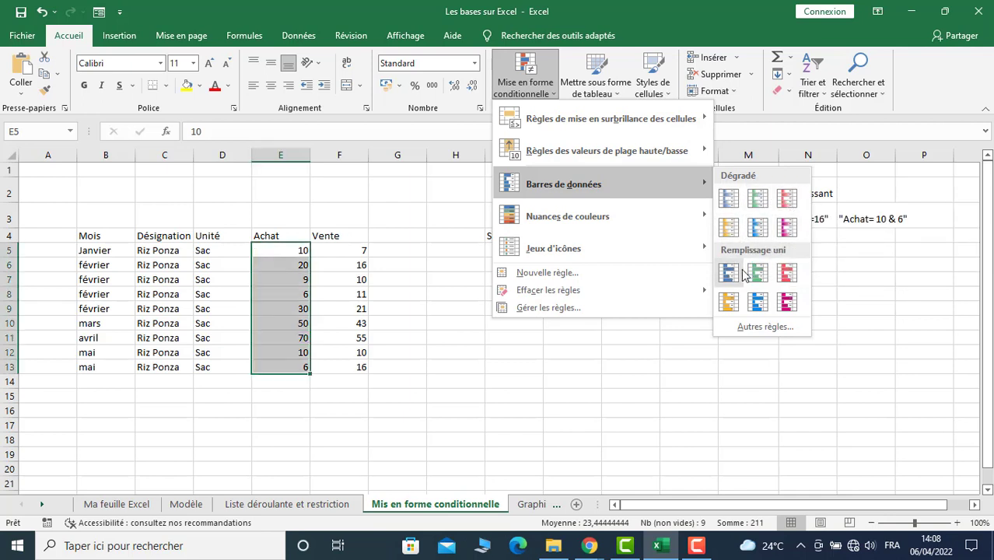
{"action": "mouse_move", "coordinate": [599, 234]}
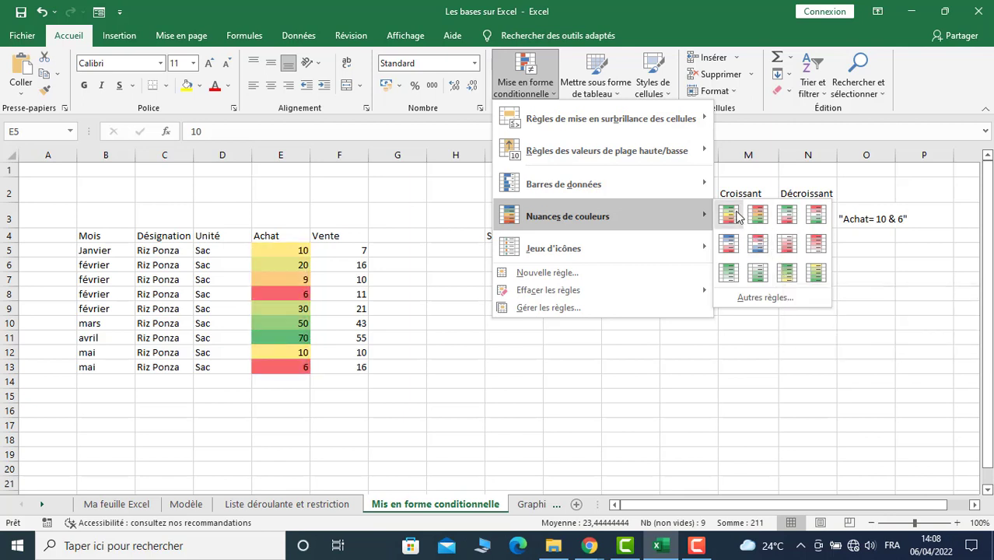
{"action": "mouse_move", "coordinate": [705, 247]}
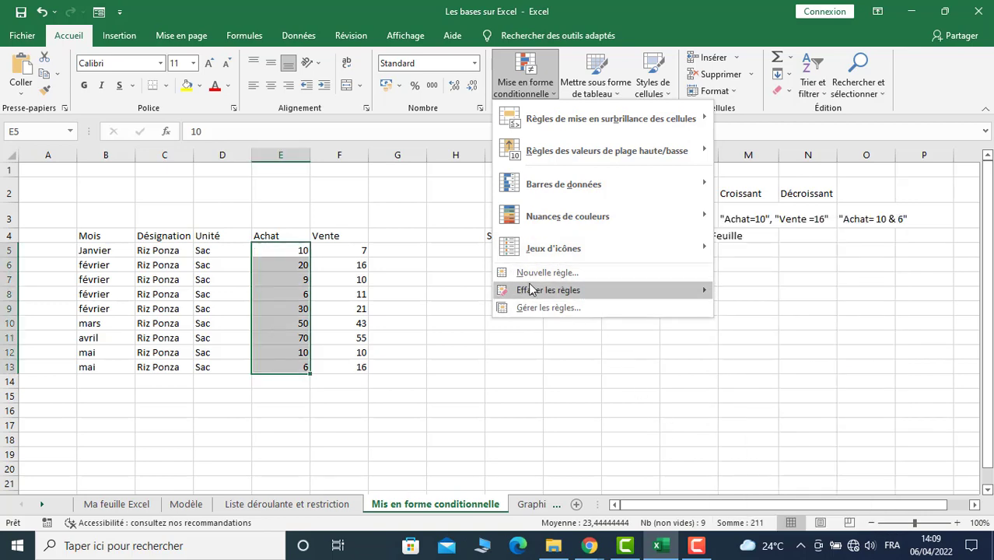
{"action": "mouse_move", "coordinate": [555, 288]}
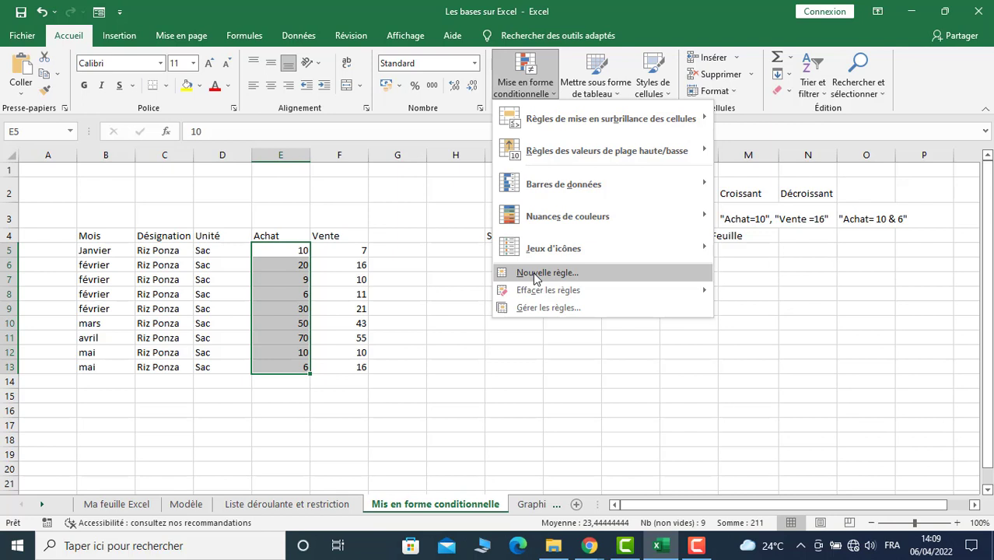
{"action": "left_click", "coordinate": [562, 351]}
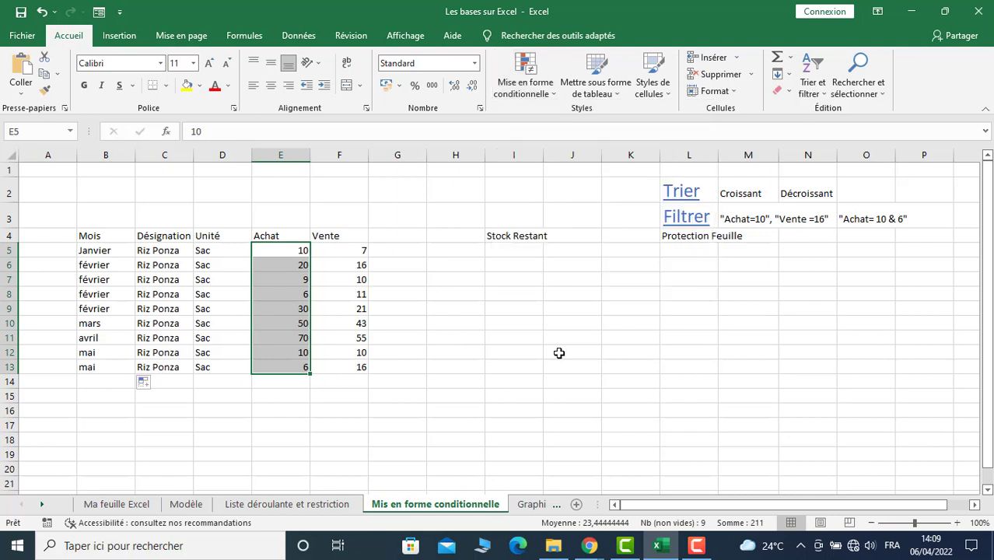
{"action": "left_click_drag", "start_coordinate": [346, 410], "coordinate": [345, 403]}
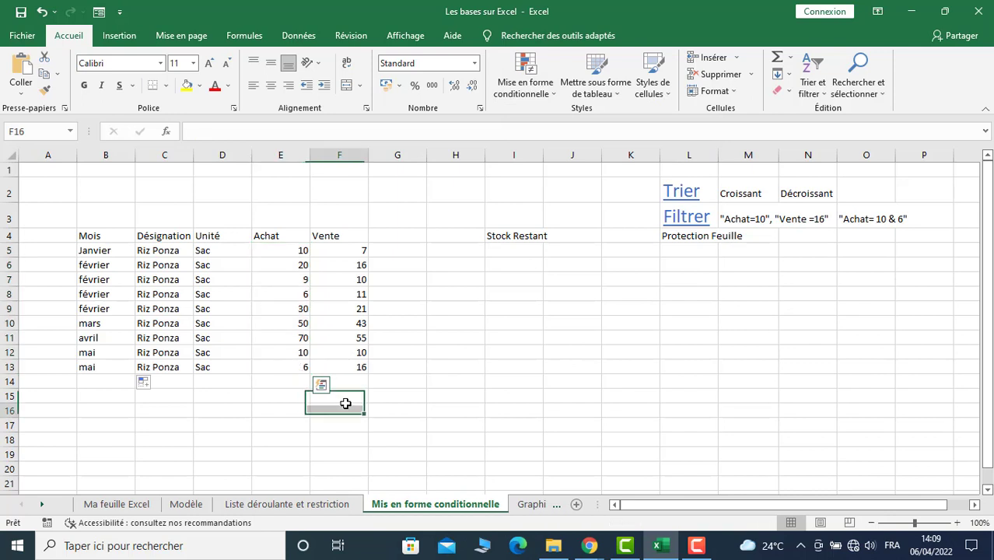
{"action": "left_click", "coordinate": [533, 250]}
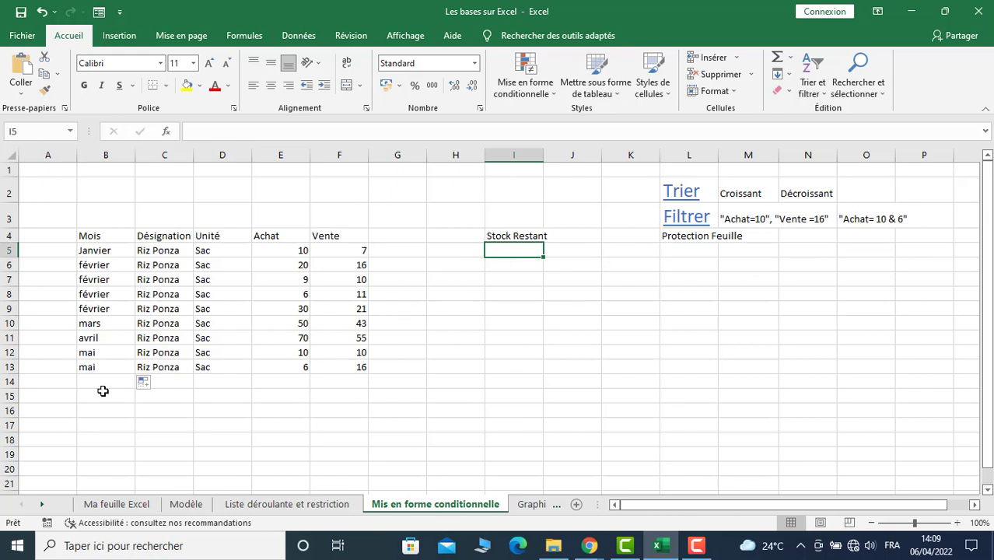
Merge and centre B14:D14 and label it 'Total'
{"action": "left_click_drag", "start_coordinate": [92, 383], "coordinate": [209, 382]}
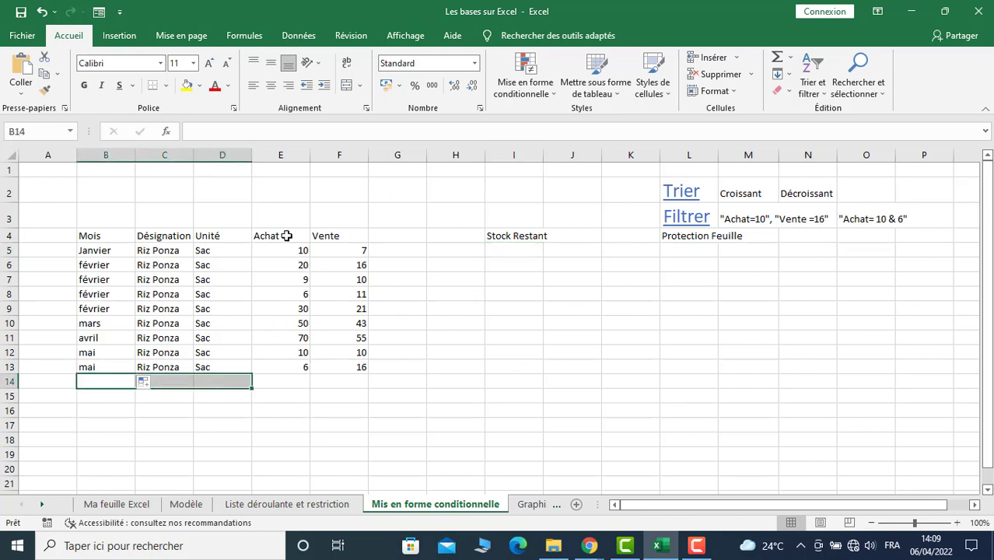
{"action": "left_click", "coordinate": [347, 84]}
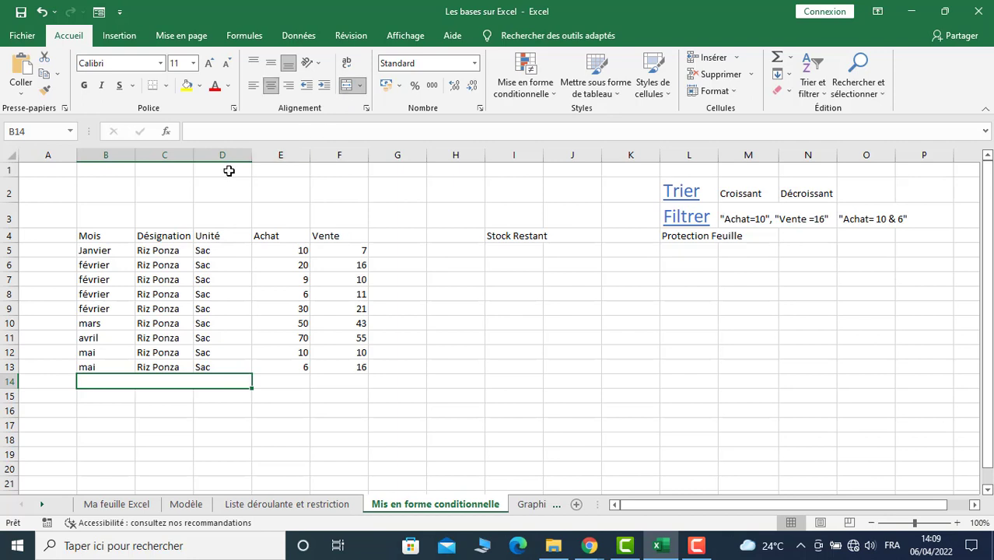
{"action": "type", "text": "Total"}
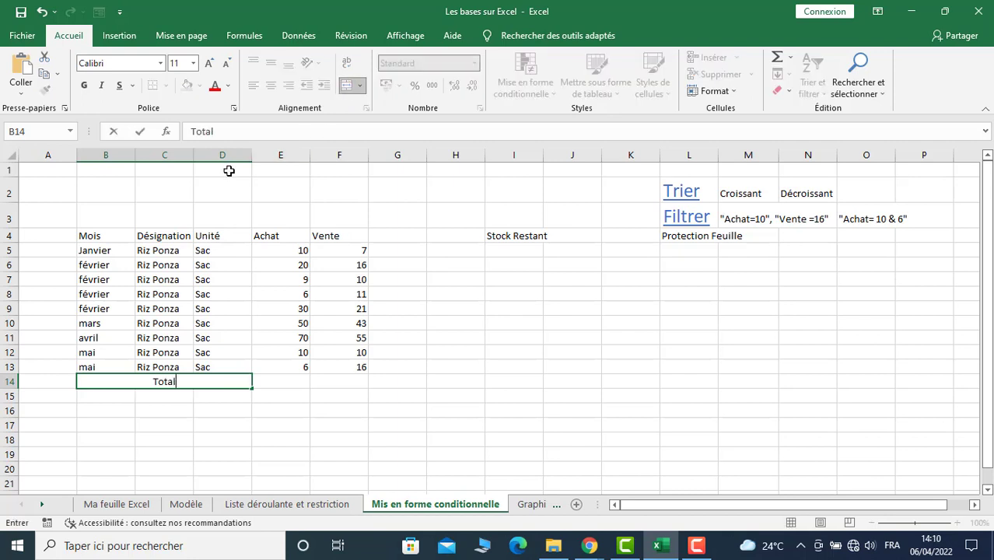
{"action": "left_click", "coordinate": [270, 379]}
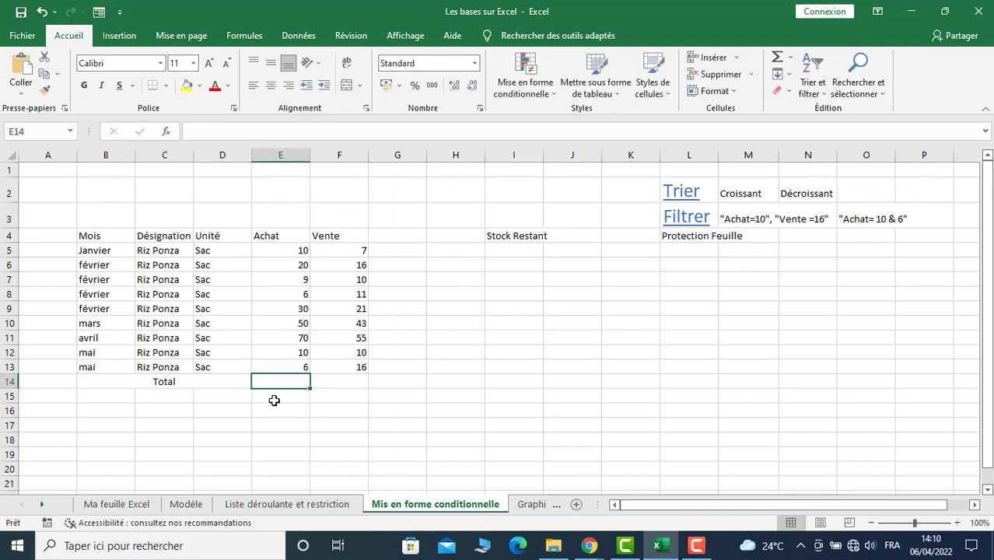
AutoSum the Achat column into E14 (211) and the Vente column into F14 (189)
{"action": "left_click", "coordinate": [776, 61]}
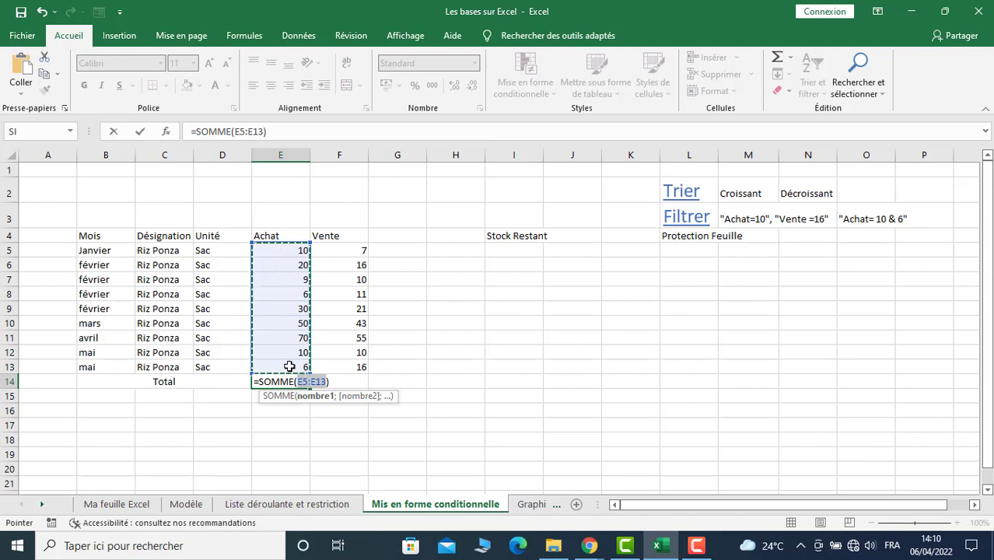
{"action": "key", "text": "Return"}
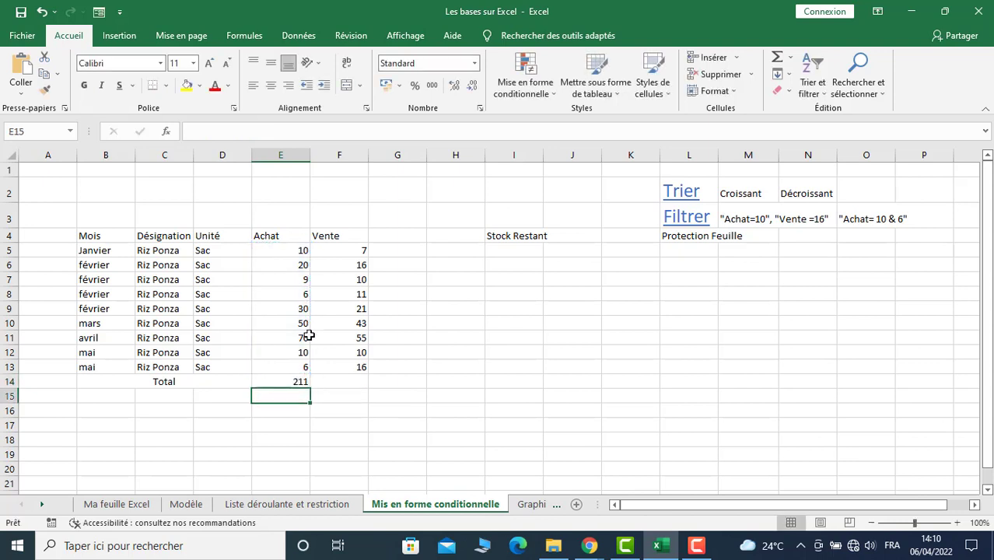
{"action": "left_click", "coordinate": [335, 385]}
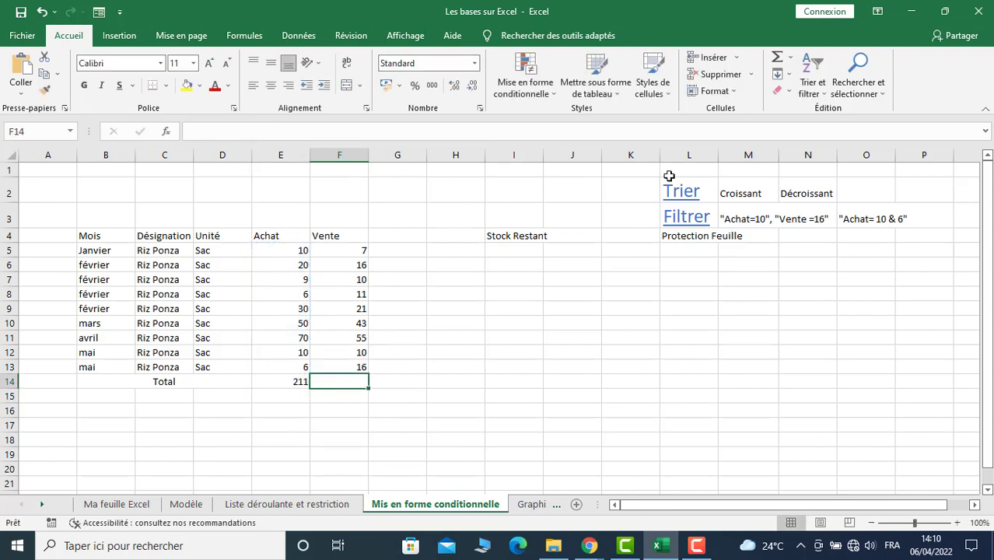
{"action": "left_click", "coordinate": [779, 59]}
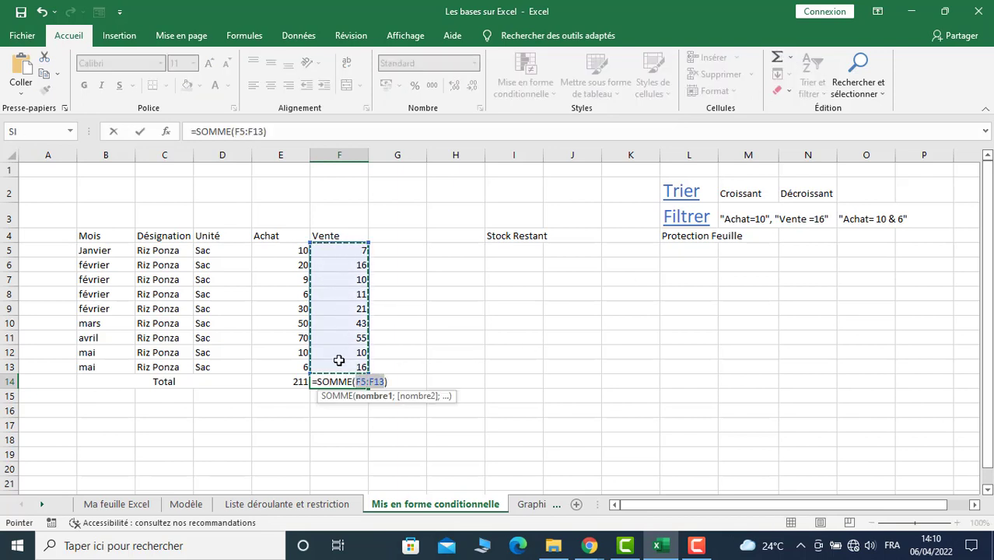
{"action": "key", "text": "Return"}
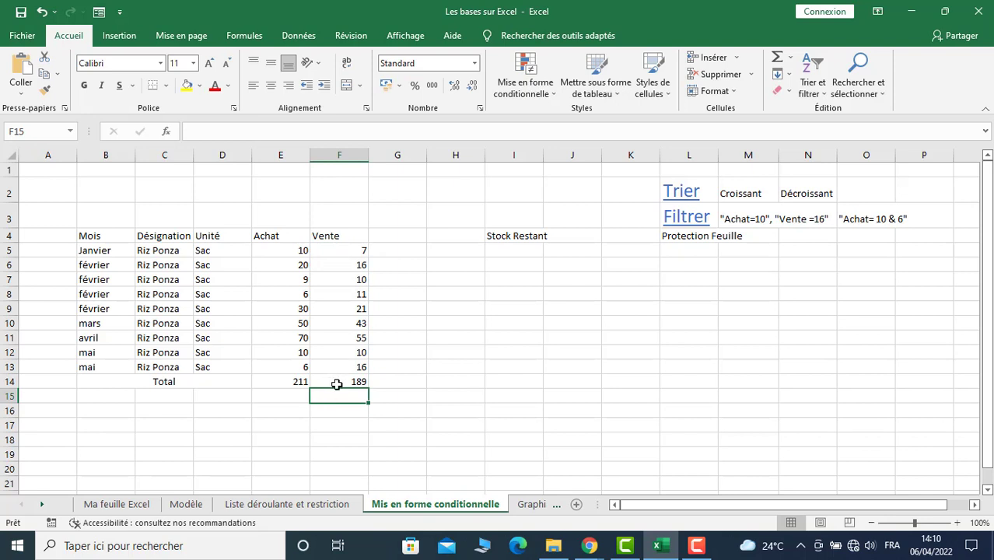
Enter =E14-F14 in Stock Restant cell I5, showing 22
{"action": "left_click", "coordinate": [505, 250]}
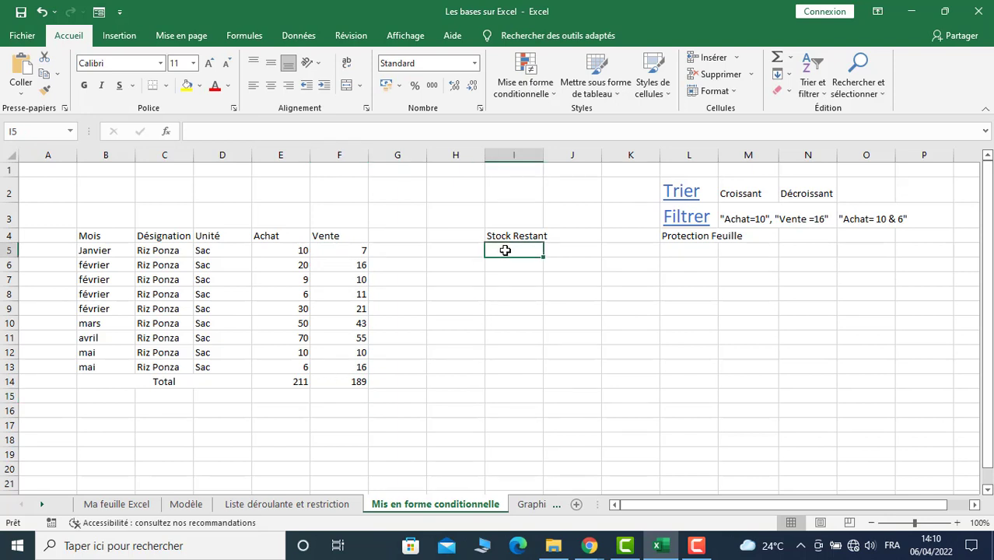
{"action": "type", "text": "="}
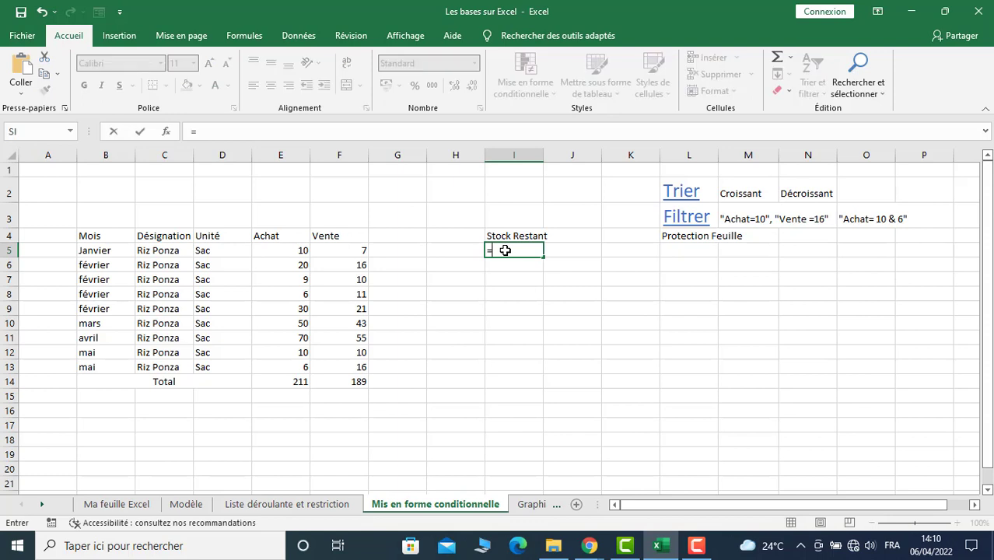
{"action": "left_click", "coordinate": [277, 382]}
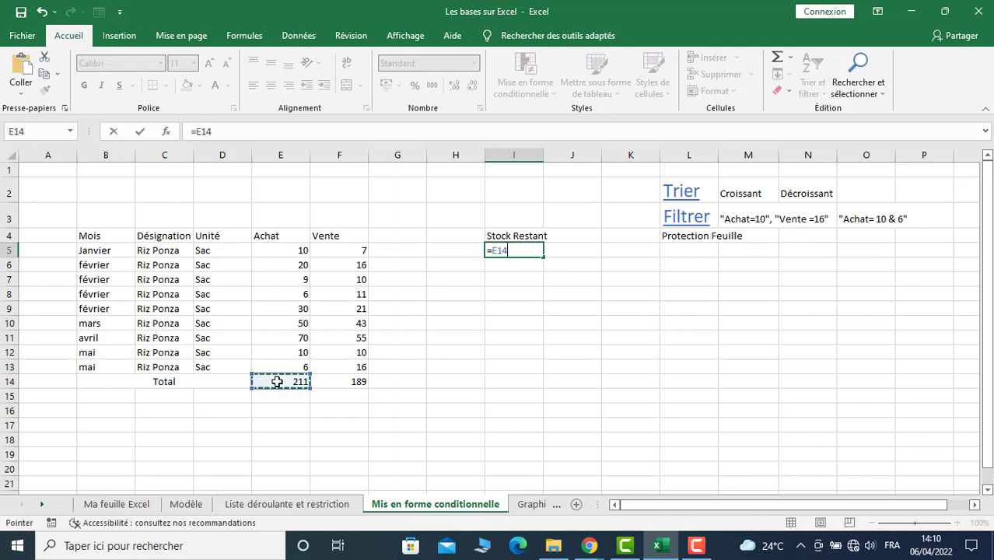
{"action": "type", "text": "-"}
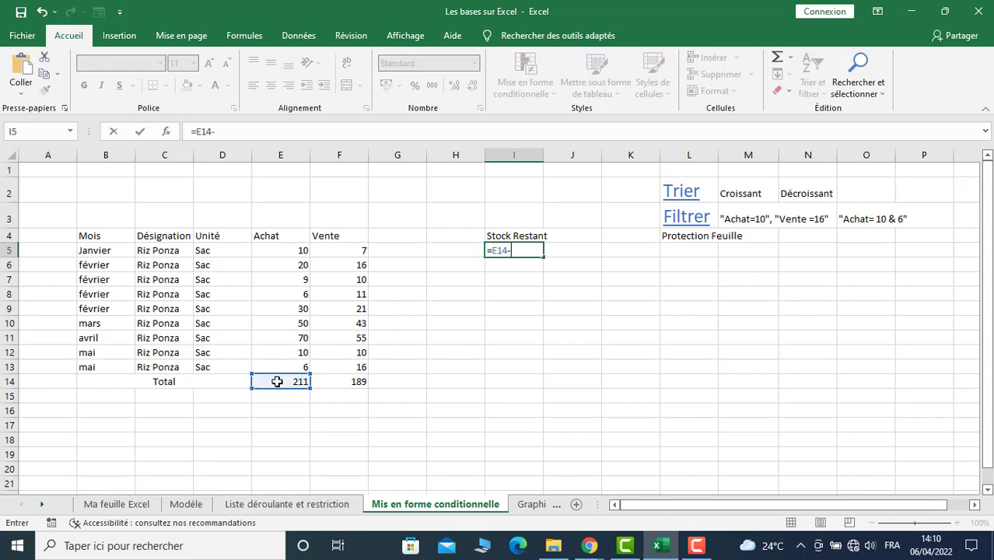
{"action": "left_click", "coordinate": [335, 381]}
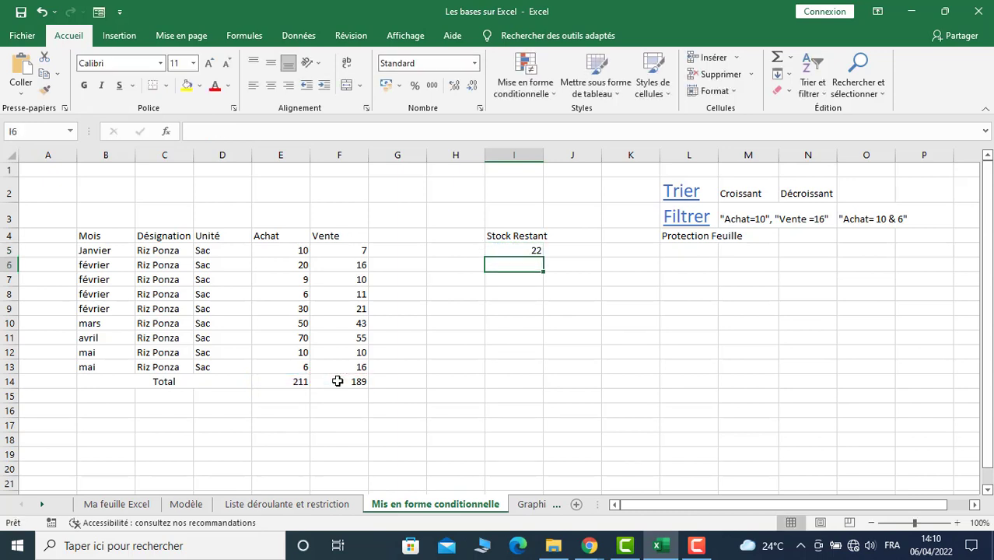
{"action": "left_click", "coordinate": [525, 251]}
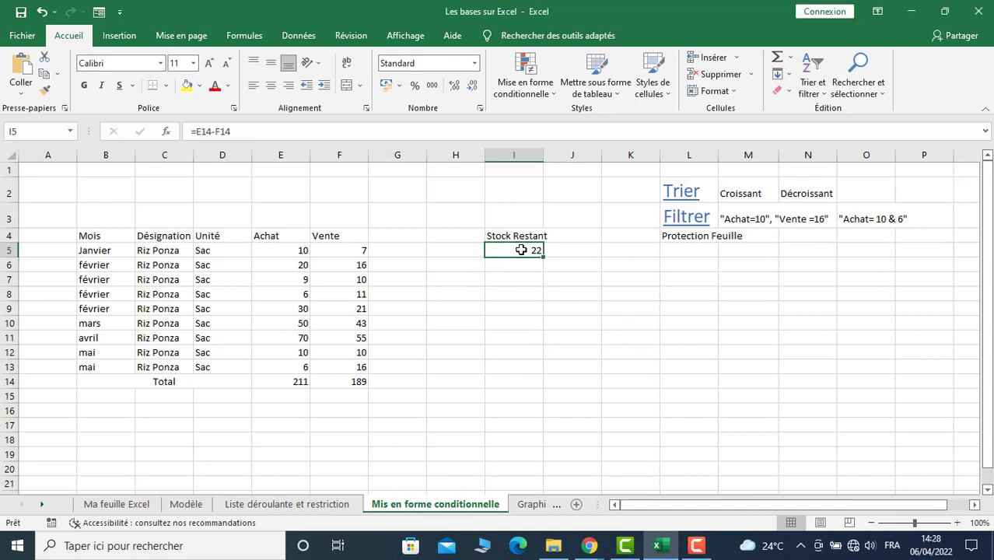
Start a new formula-based conditional rule for I5 with the condition =$I$5<10
{"action": "left_click", "coordinate": [552, 95]}
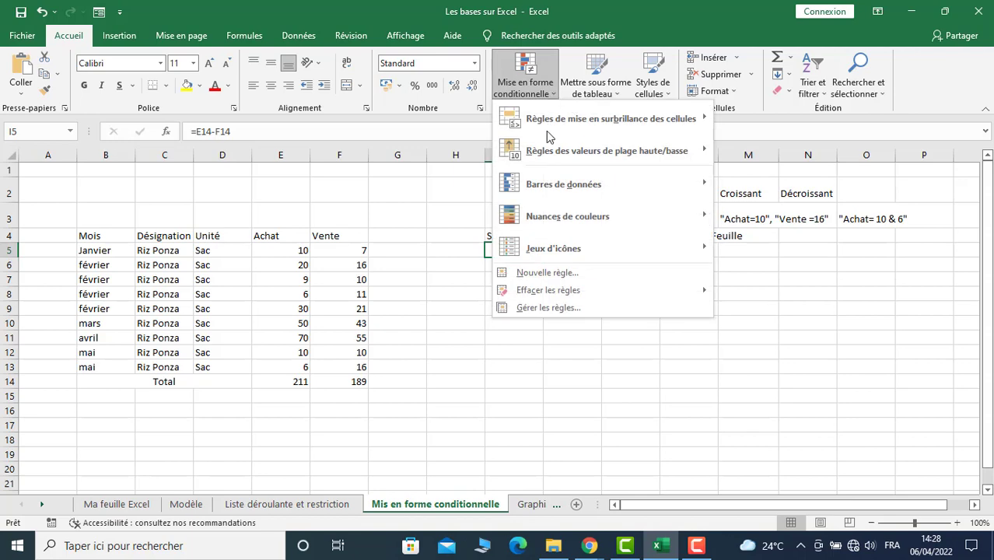
{"action": "mouse_move", "coordinate": [535, 121]}
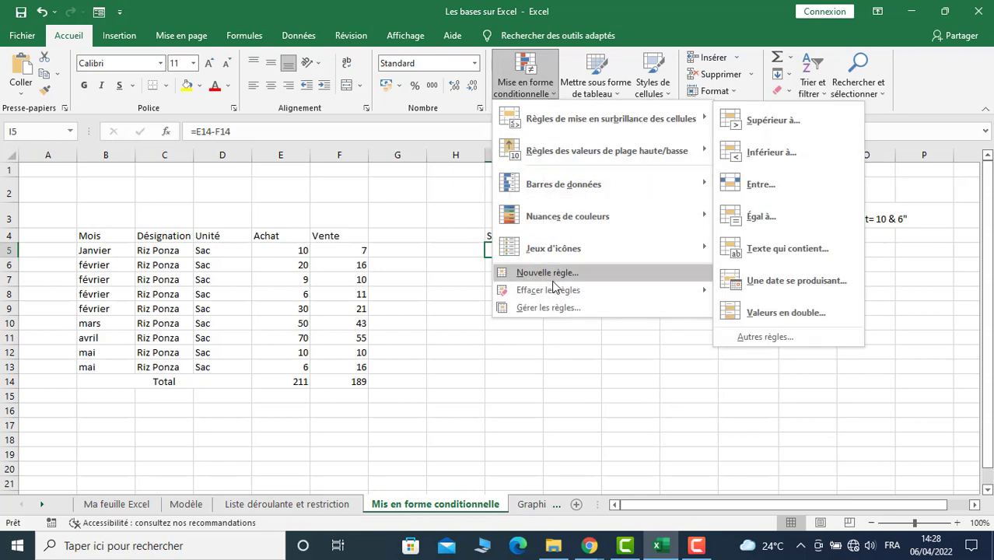
{"action": "left_click", "coordinate": [544, 273]}
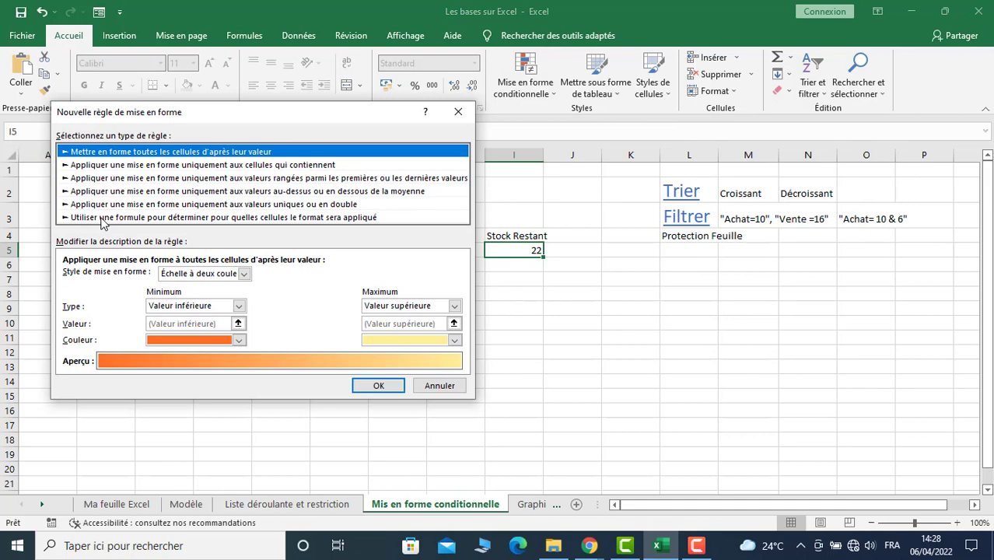
{"action": "left_click", "coordinate": [103, 219]}
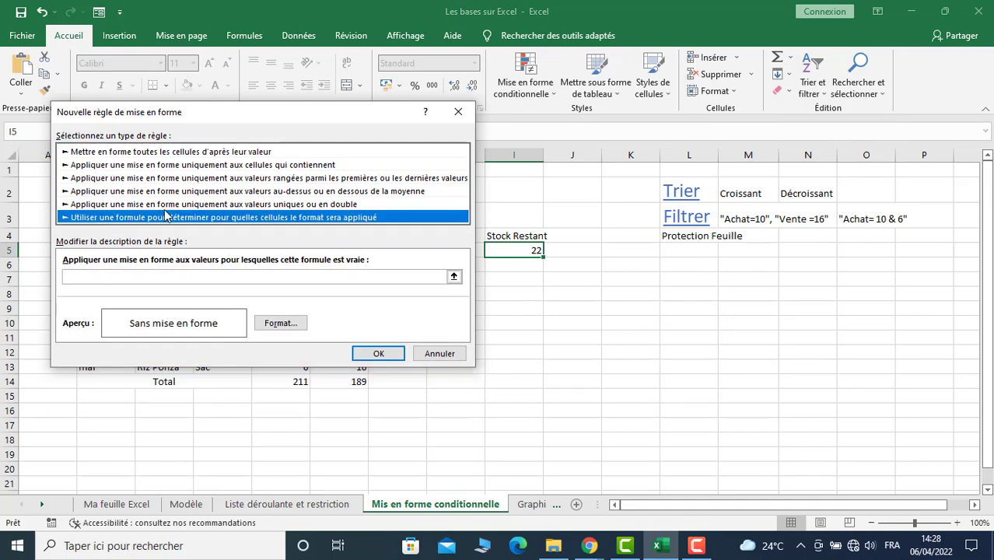
{"action": "mouse_move", "coordinate": [315, 122]}
{"action": "left_mouse_down"}
{"action": "mouse_move", "coordinate": [766, 225]}
{"action": "mouse_move", "coordinate": [310, 200]}
{"action": "left_mouse_up"}
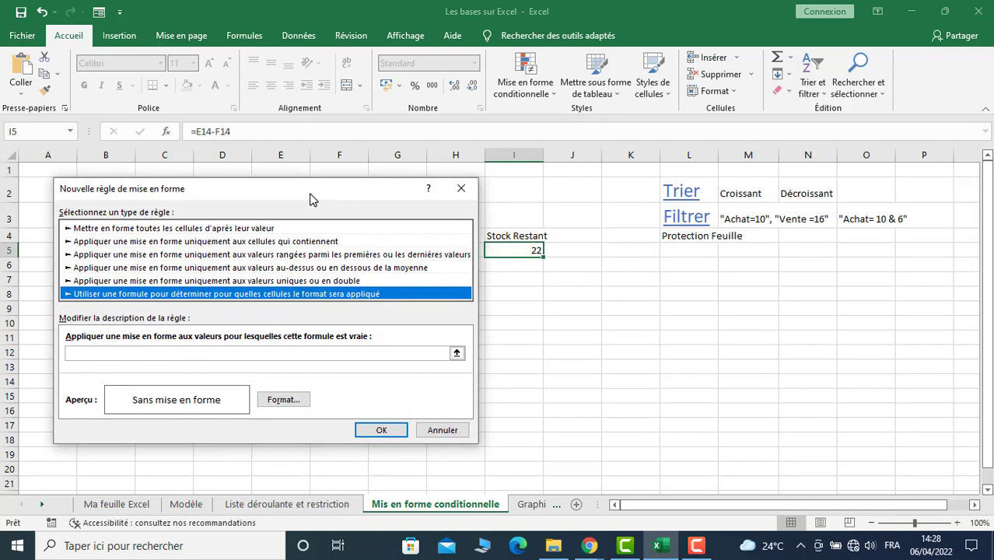
{"action": "left_click", "coordinate": [112, 353]}
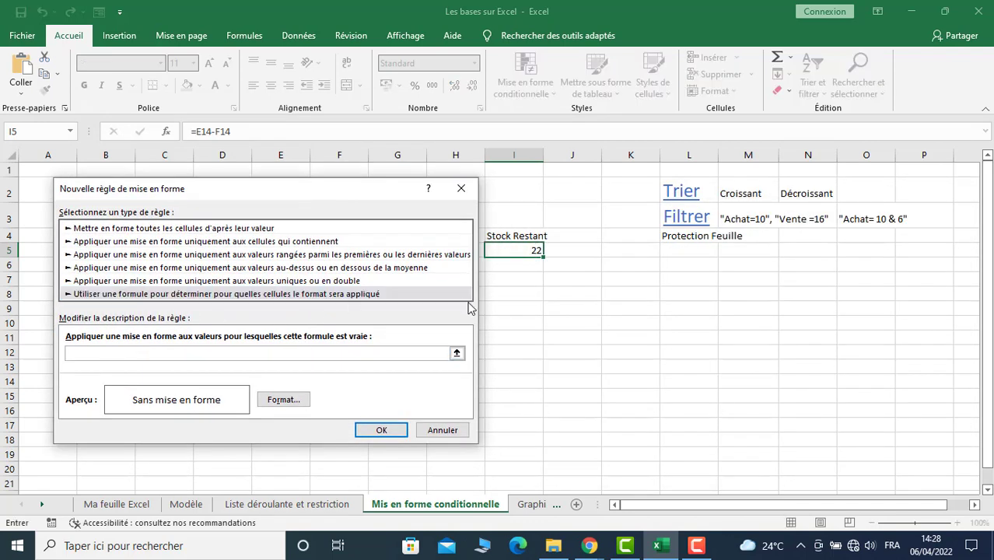
{"action": "left_click", "coordinate": [515, 251]}
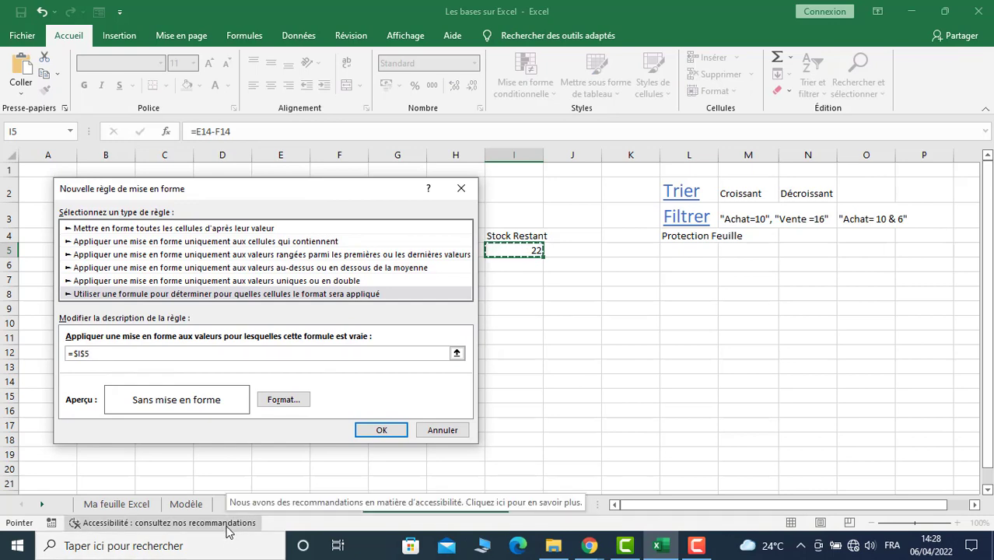
{"action": "type", "text": ">"}
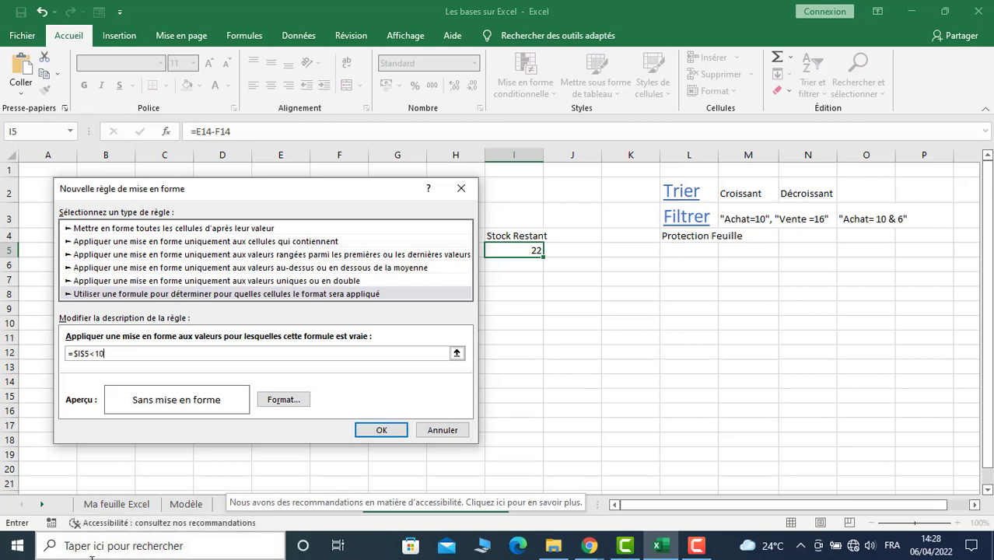
Give the rule a red background fill and create it
{"action": "left_click", "coordinate": [264, 408]}
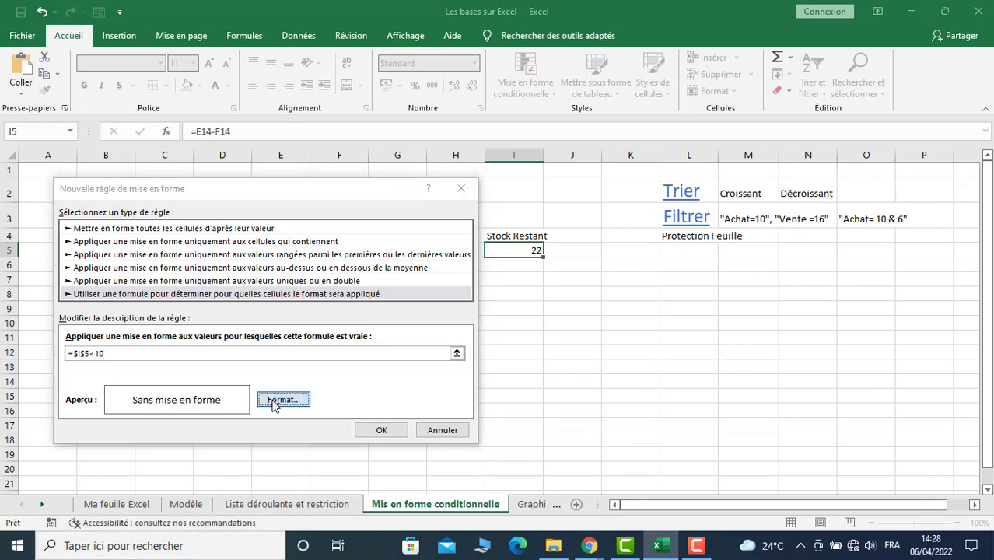
{"action": "left_click", "coordinate": [208, 73]}
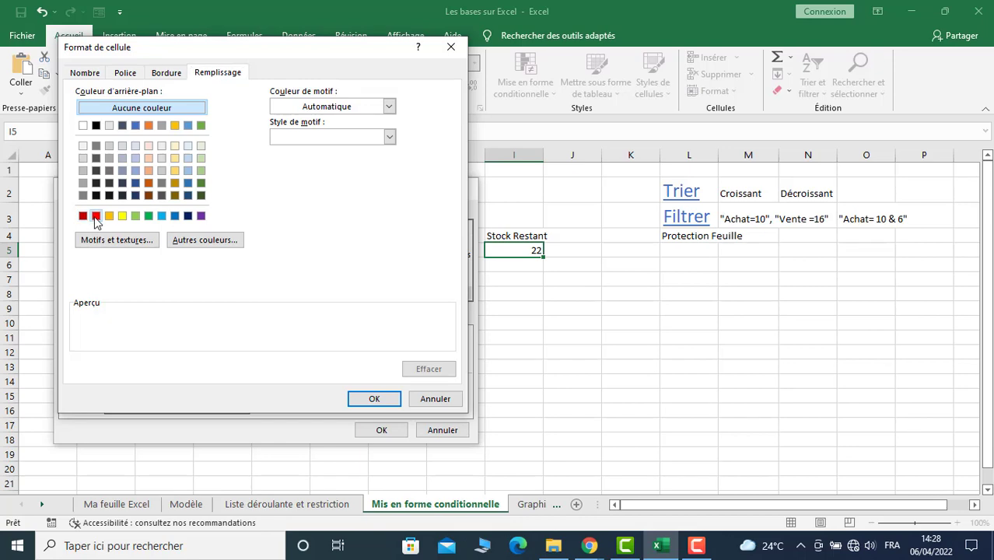
{"action": "left_click", "coordinate": [95, 215]}
{"action": "left_click", "coordinate": [363, 399]}
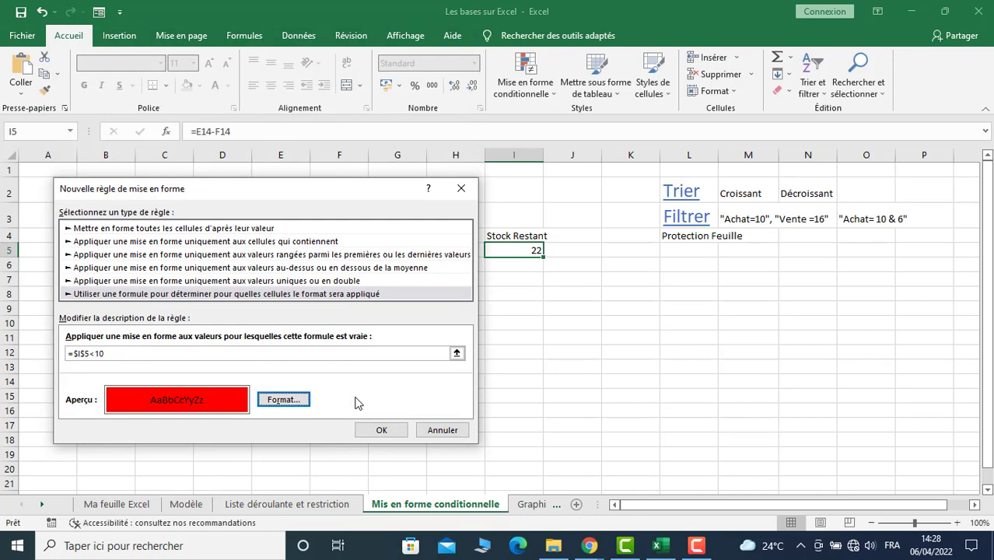
{"action": "left_click", "coordinate": [382, 432]}
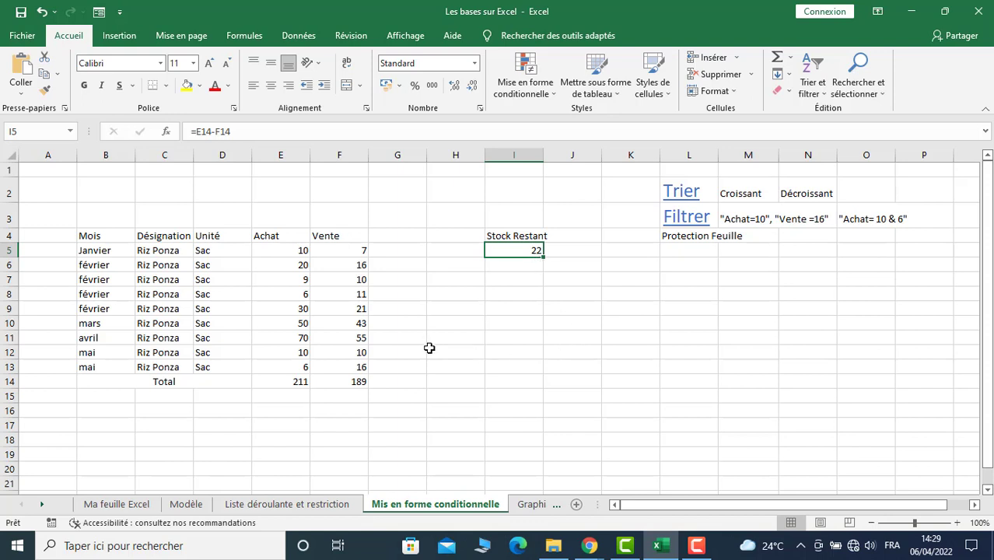
Test the rule by entering 33, then 60, in the mars Achat cell E10
{"action": "left_click", "coordinate": [291, 320]}
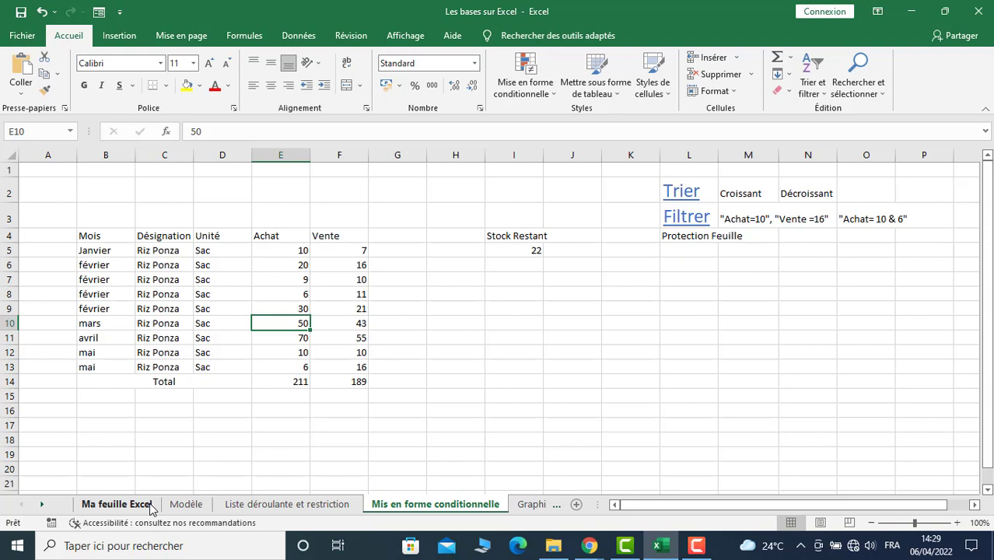
{"action": "type", "text": "33"}
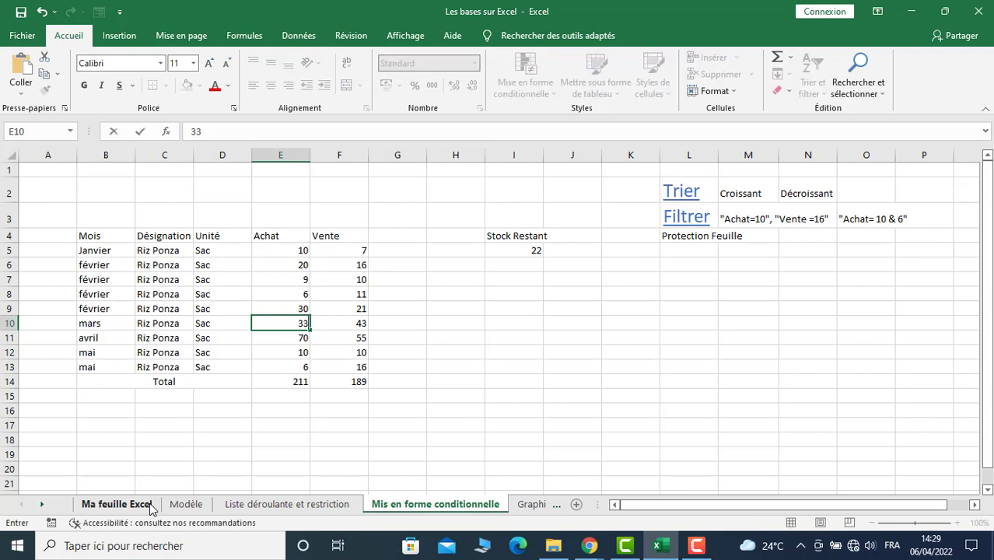
{"action": "key", "text": "Return"}
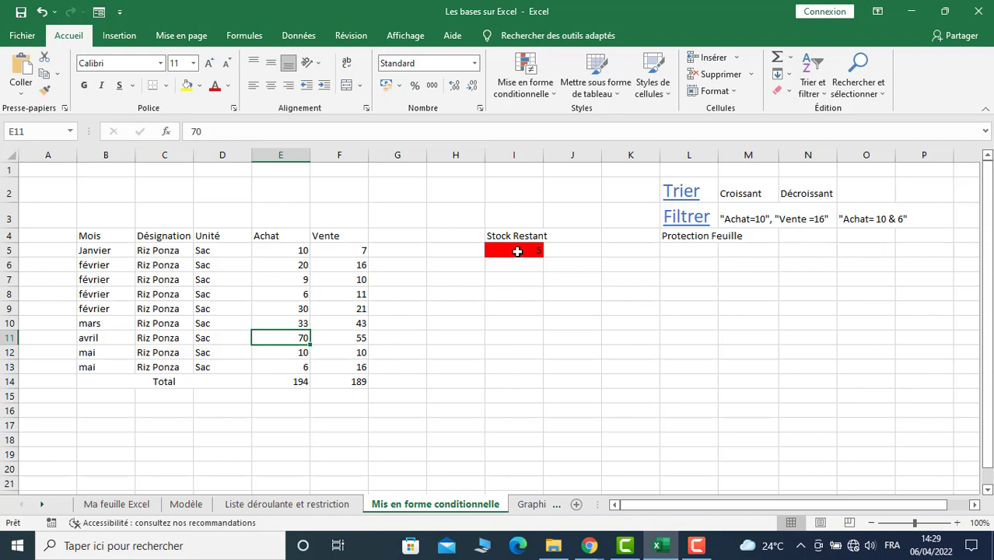
{"action": "left_click", "coordinate": [299, 323]}
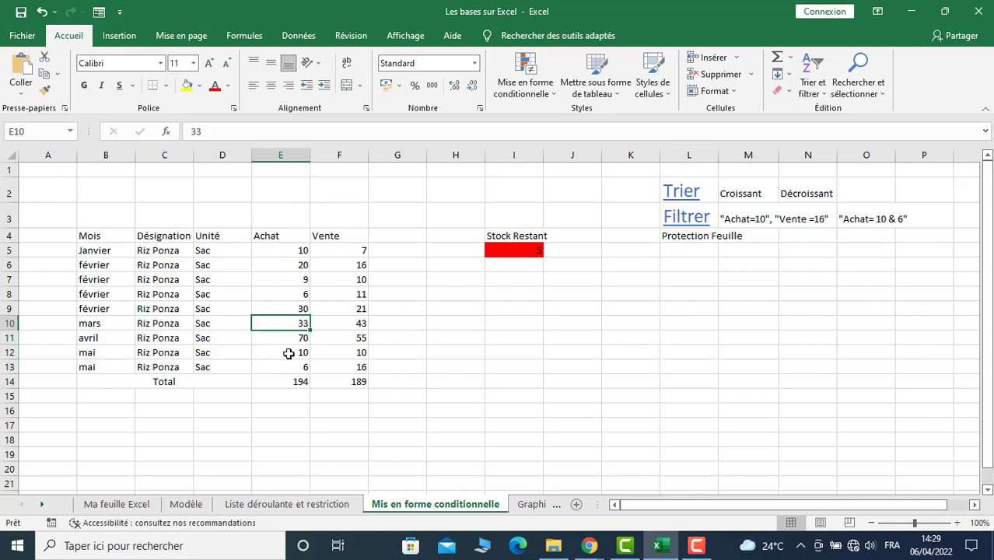
{"action": "type", "text": "60"}
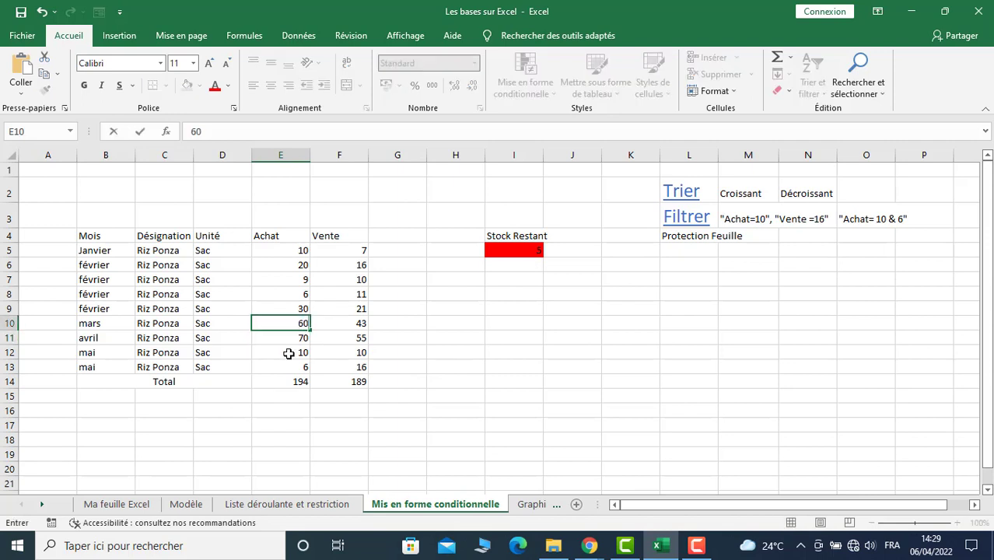
{"action": "key", "text": "Return"}
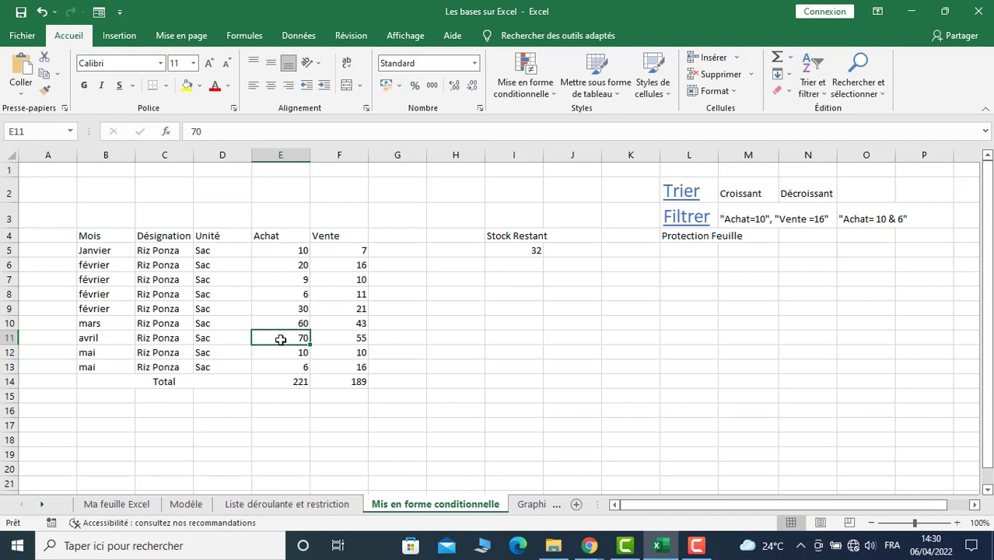
Change the avril Achat in E11 to 45, dropping Stock Restant to a red 7
{"action": "left_click", "coordinate": [288, 281]}
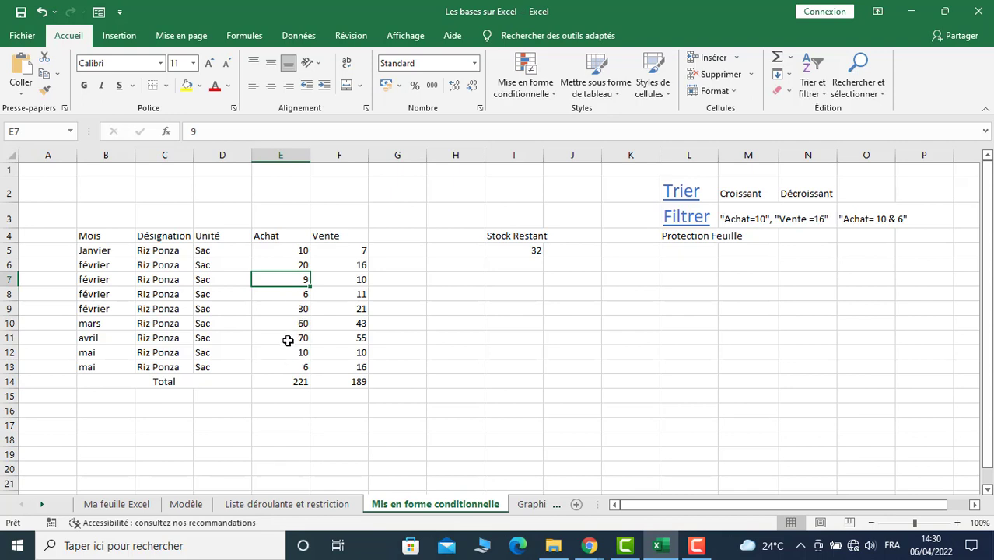
{"action": "left_click", "coordinate": [289, 339]}
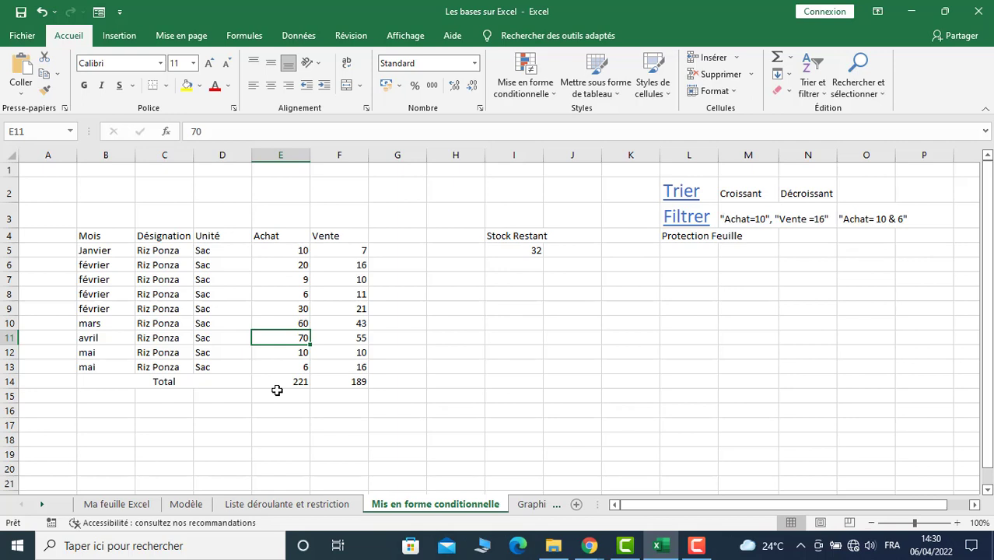
{"action": "type", "text": "45"}
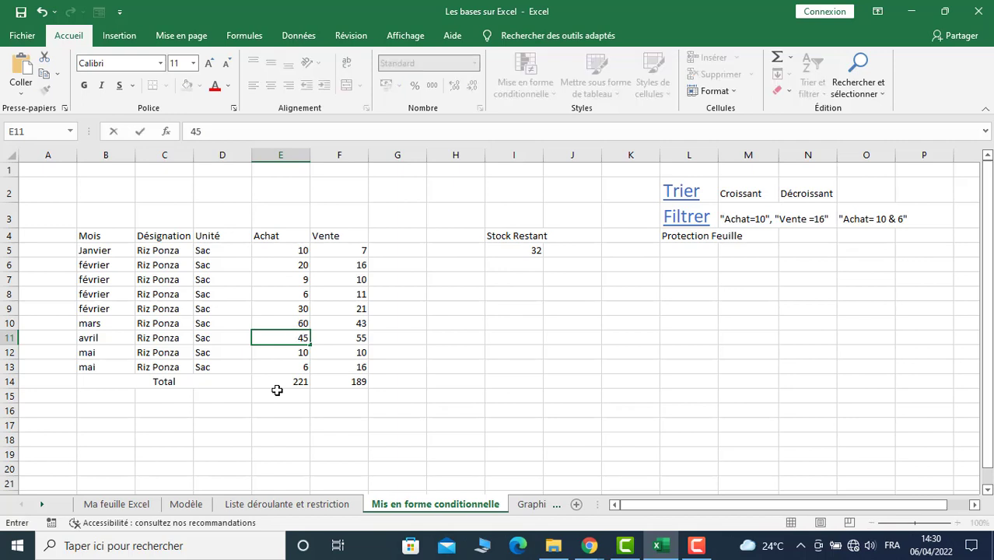
{"action": "key", "text": "Return"}
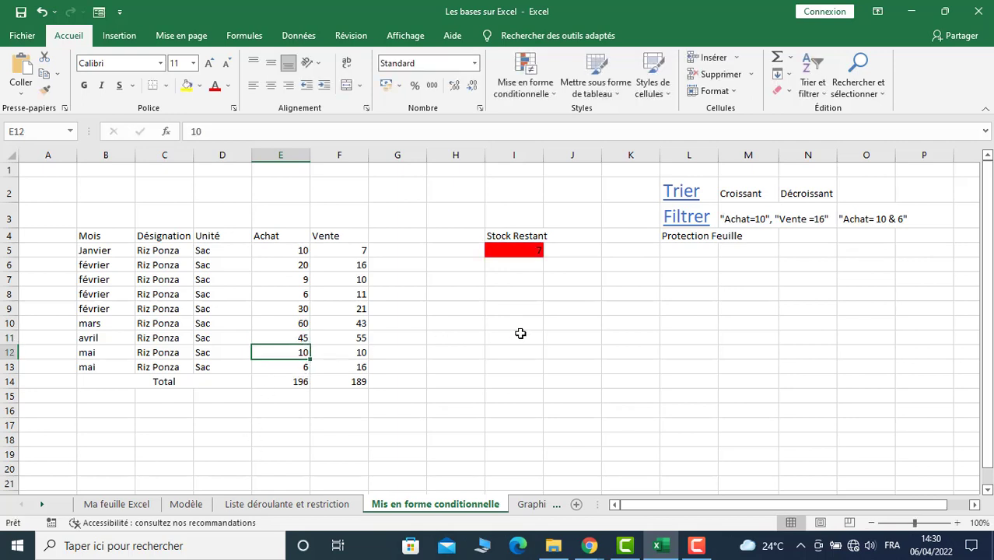
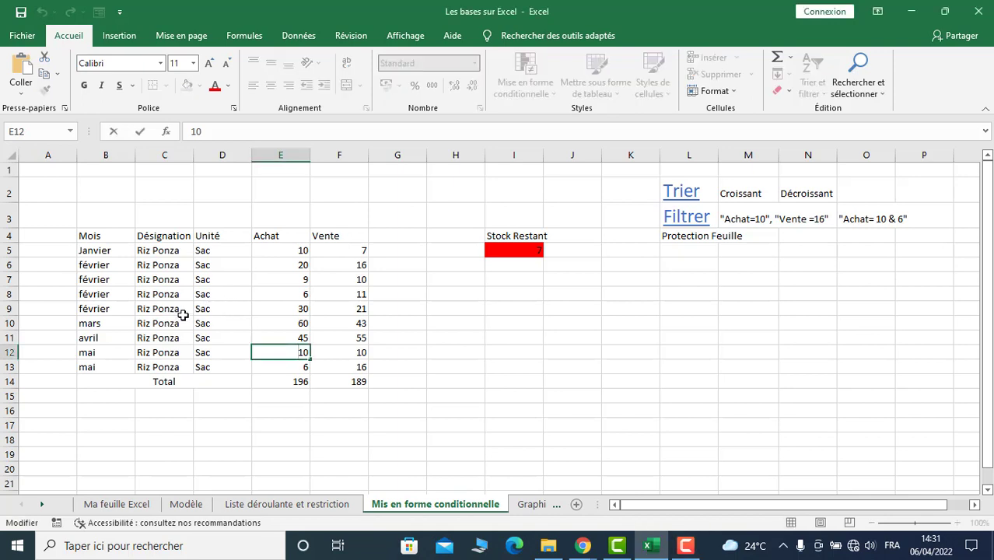
Try sorting the table by Achat and dismiss the merged-cells warning that appears
{"action": "left_click", "coordinate": [207, 289]}
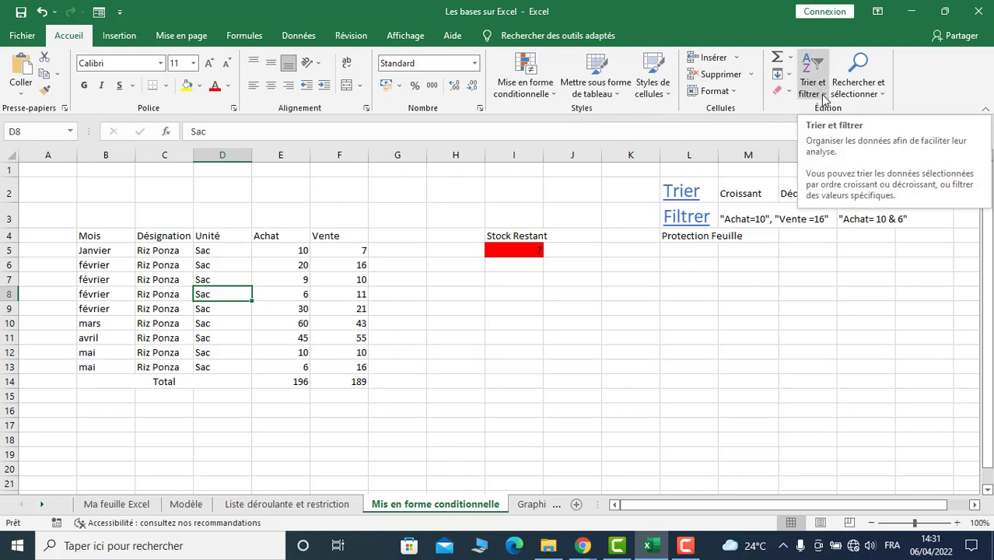
{"action": "left_click", "coordinate": [295, 38]}
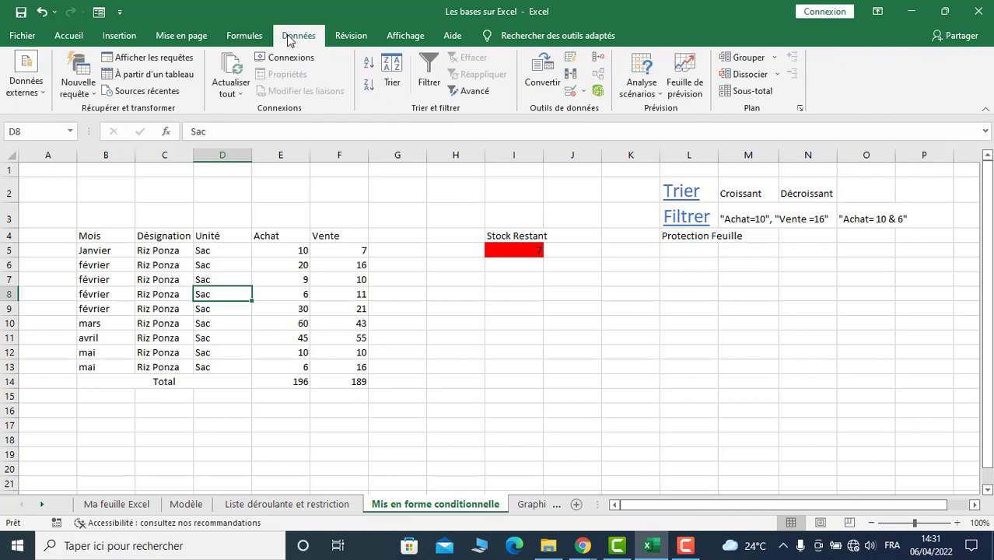
{"action": "left_click", "coordinate": [393, 82]}
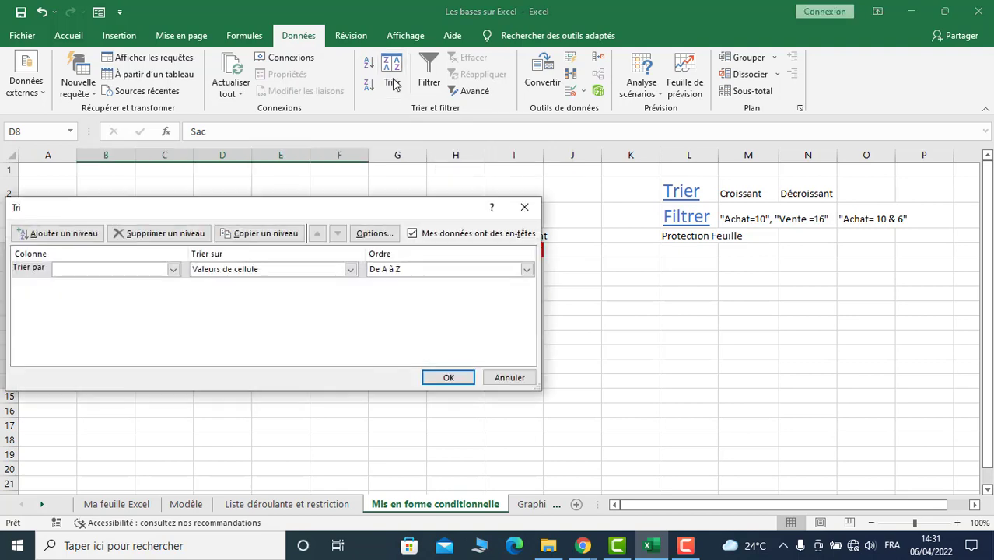
{"action": "left_click_drag", "start_coordinate": [272, 211], "coordinate": [643, 249]}
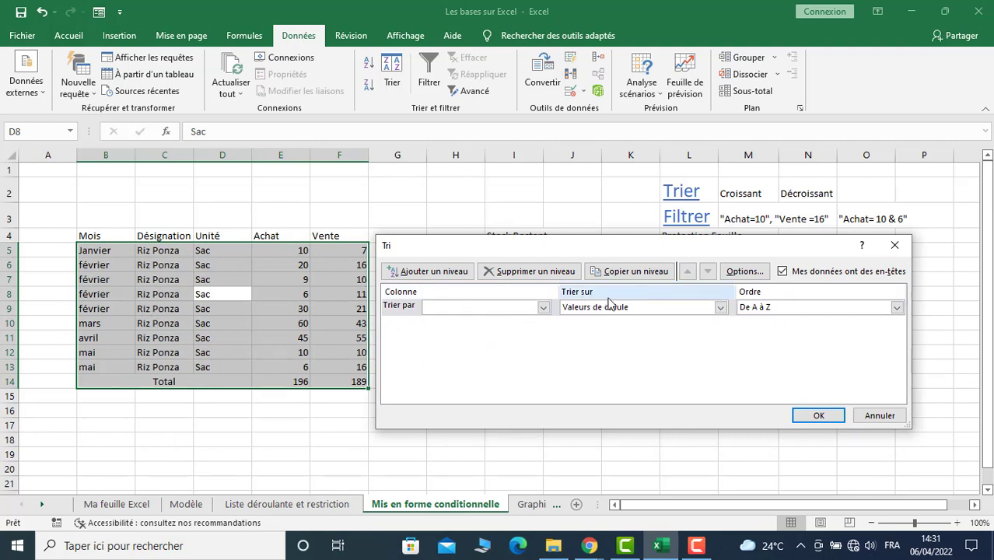
{"action": "left_click", "coordinate": [721, 308]}
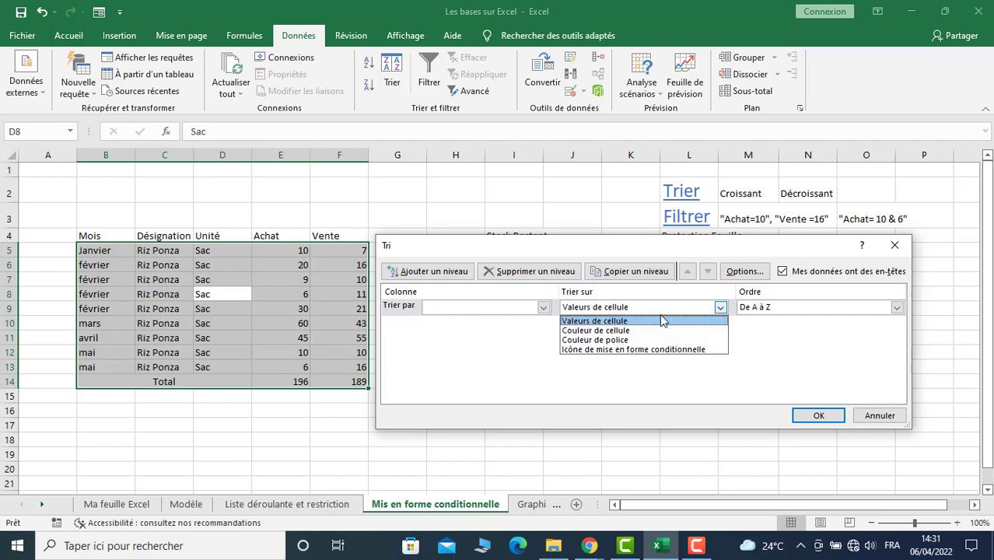
{"action": "left_click", "coordinate": [543, 308]}
{"action": "left_click", "coordinate": [543, 308]}
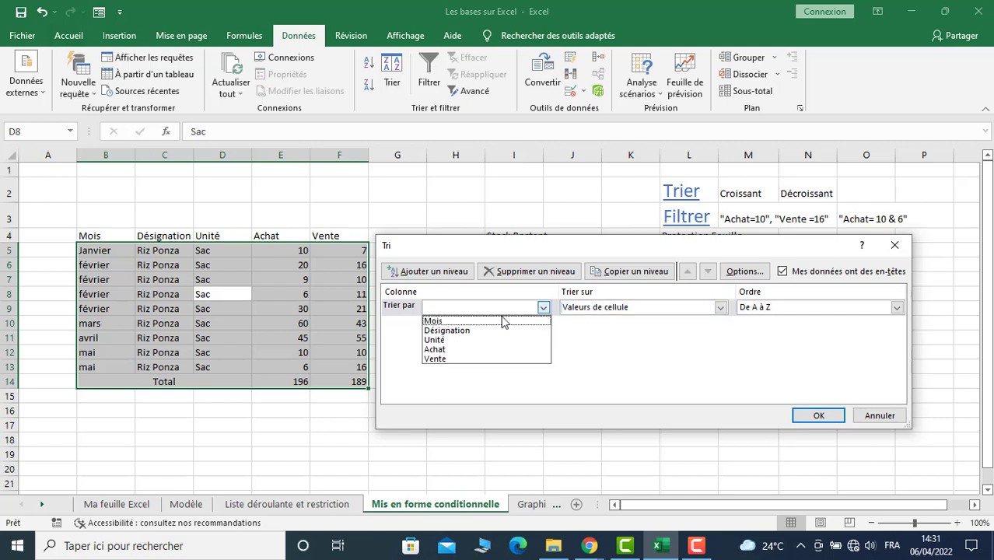
{"action": "left_click", "coordinate": [435, 349]}
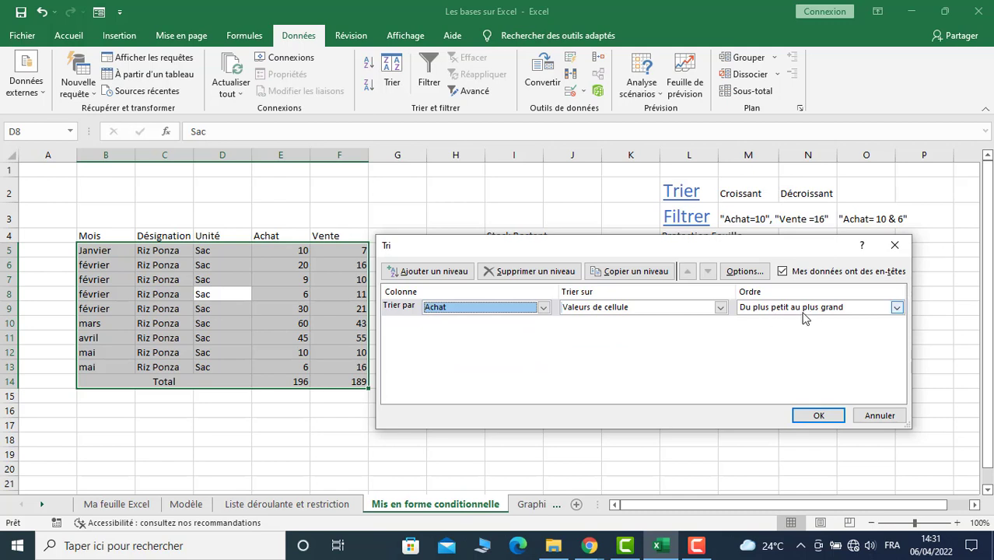
{"action": "left_click", "coordinate": [809, 418]}
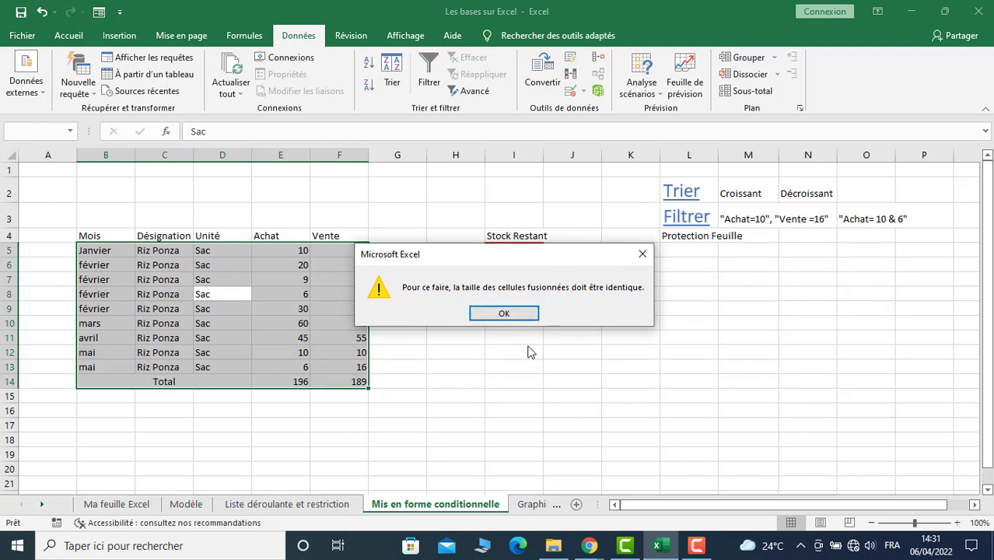
{"action": "left_click", "coordinate": [500, 316]}
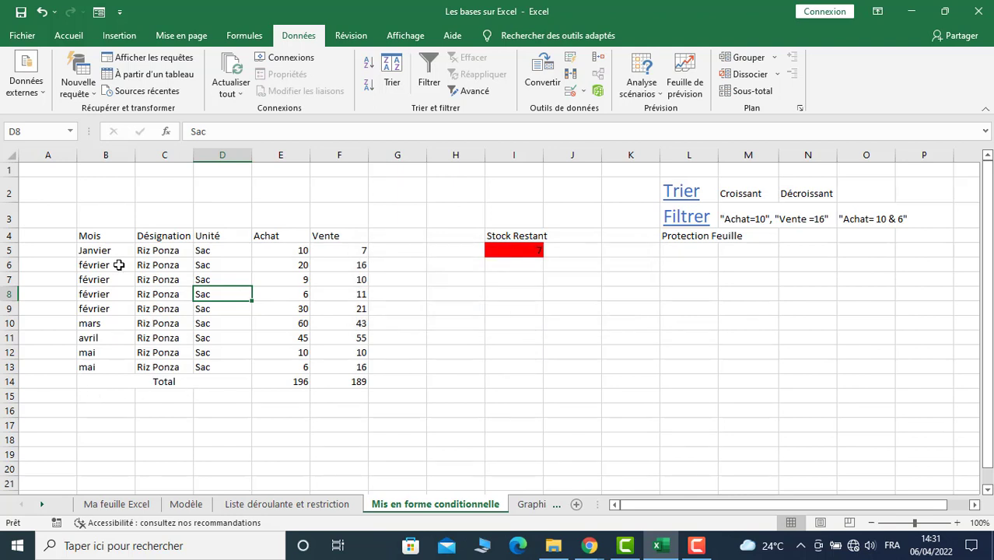
Select data rows B5:F13 and reopen the Trier settings, then cancel without sorting
{"action": "mouse_move", "coordinate": [96, 251]}
{"action": "left_mouse_down"}
{"action": "mouse_move", "coordinate": [299, 295]}
{"action": "mouse_move", "coordinate": [344, 354]}
{"action": "mouse_move", "coordinate": [341, 370]}
{"action": "left_mouse_up"}
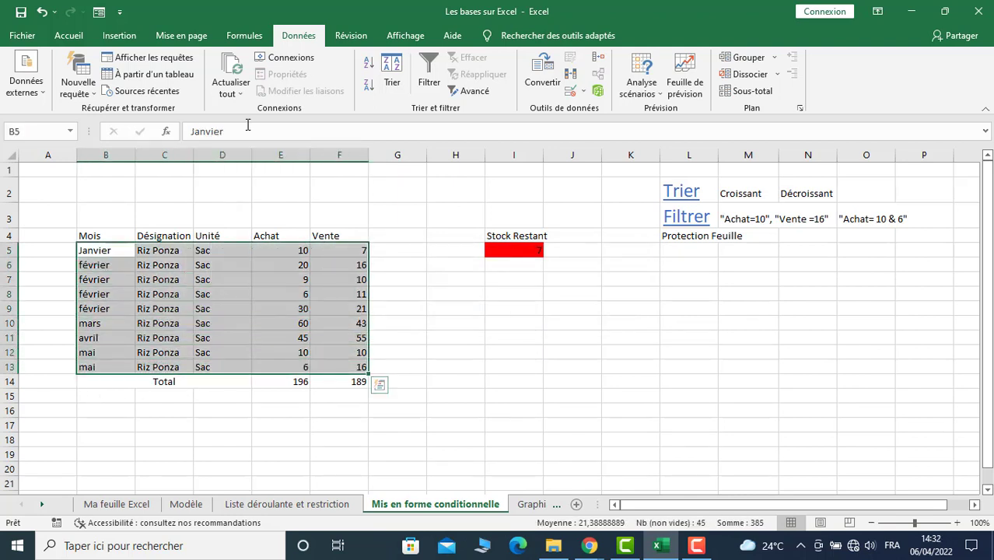
{"action": "left_click", "coordinate": [391, 78]}
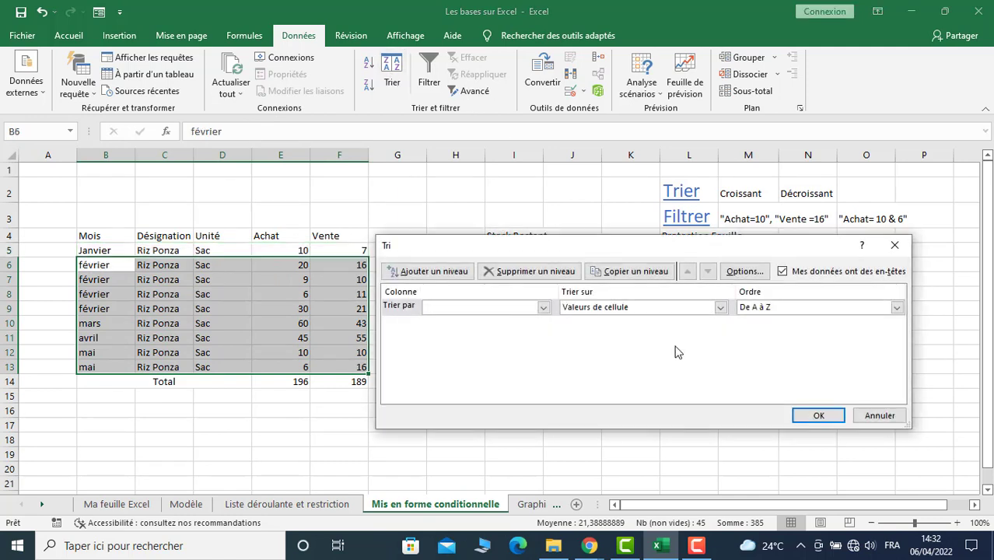
{"action": "left_click", "coordinate": [543, 307]}
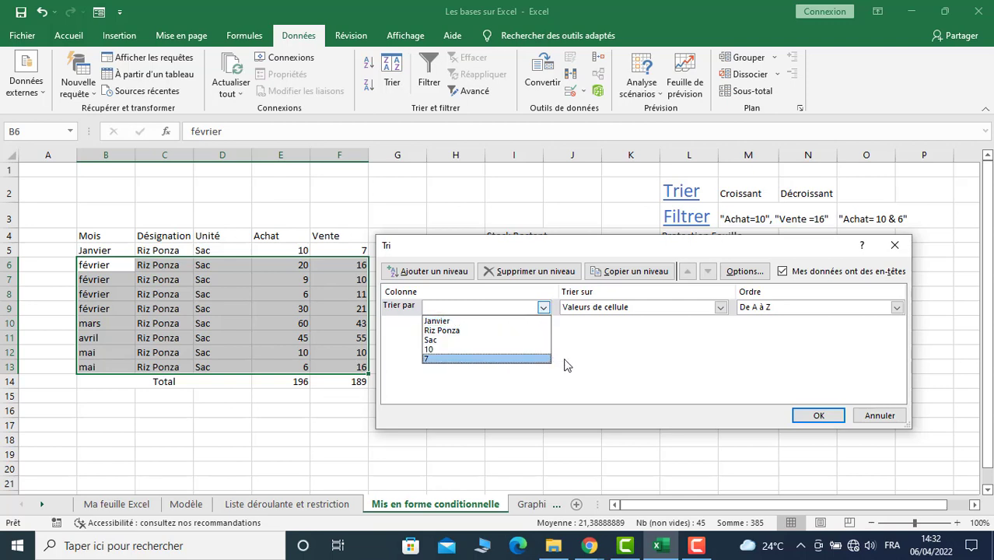
{"action": "left_click", "coordinate": [875, 424]}
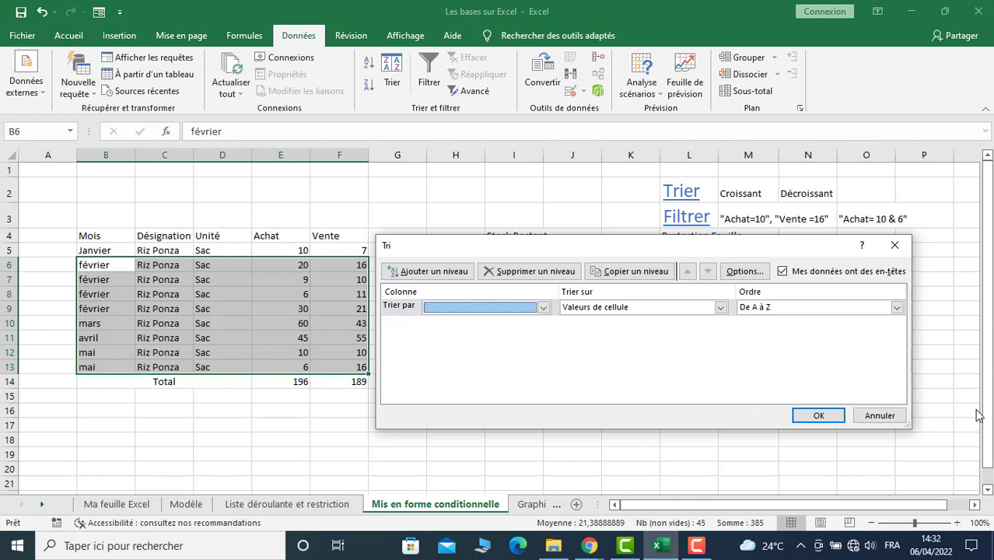
{"action": "left_click", "coordinate": [877, 417]}
Select B4:F13 with headers and sort by Achat, Du plus petit au plus grand
{"action": "left_click", "coordinate": [89, 236]}
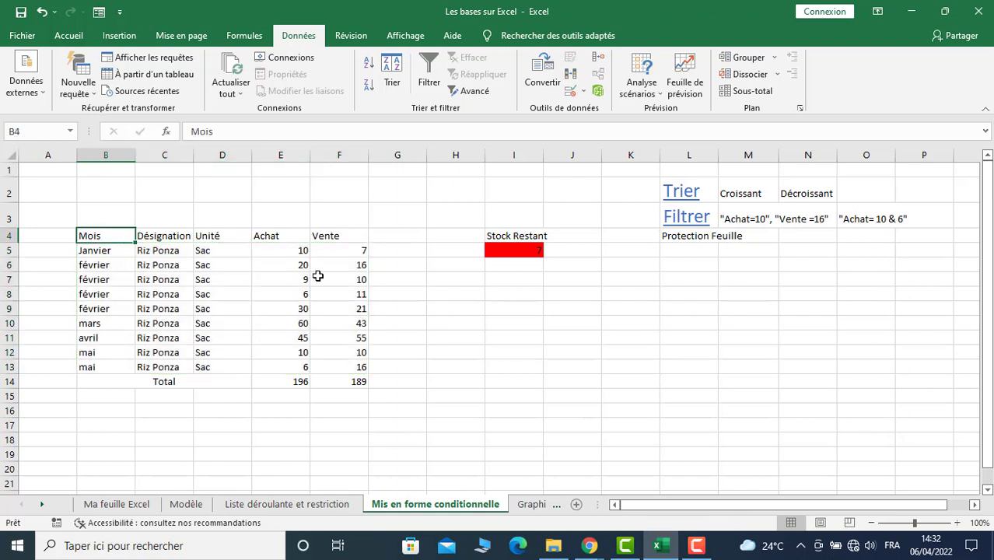
{"action": "left_click_drag", "start_coordinate": [318, 276], "coordinate": [361, 366]}
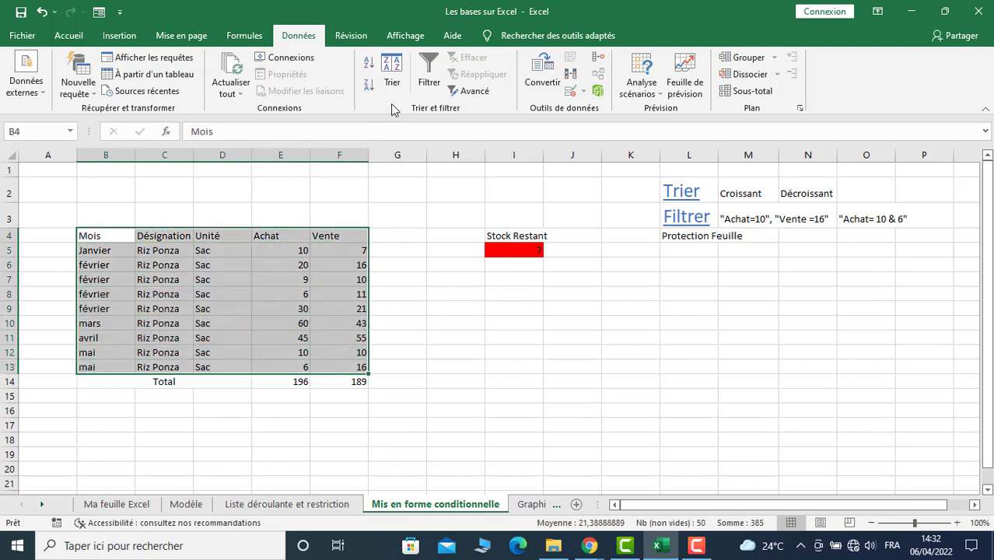
{"action": "left_click", "coordinate": [391, 72]}
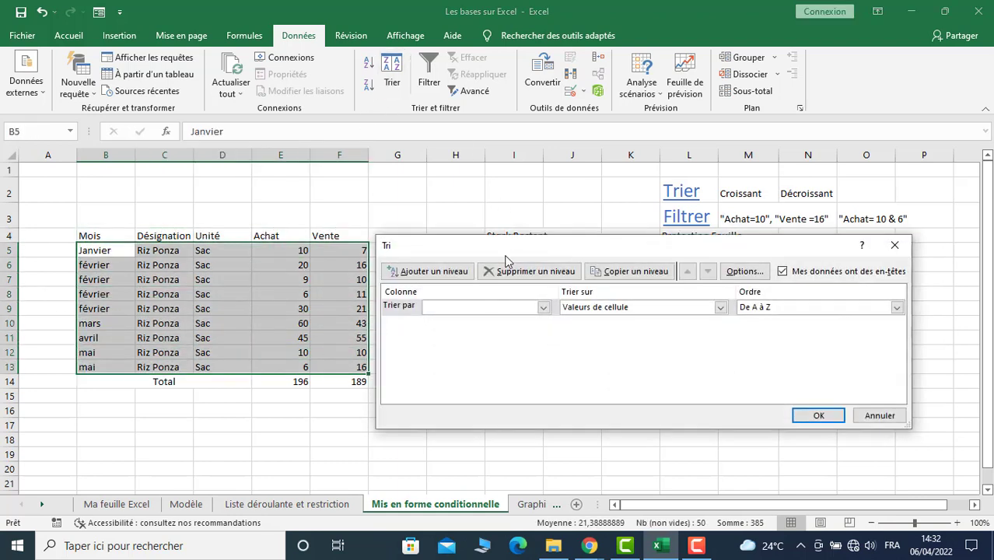
{"action": "left_click", "coordinate": [544, 308]}
{"action": "left_click", "coordinate": [464, 348]}
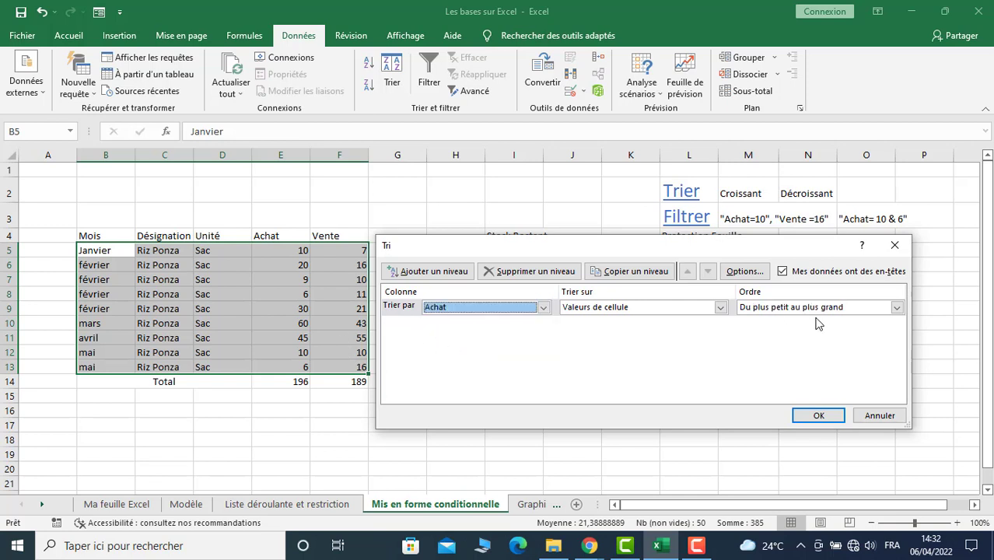
{"action": "left_click", "coordinate": [817, 416]}
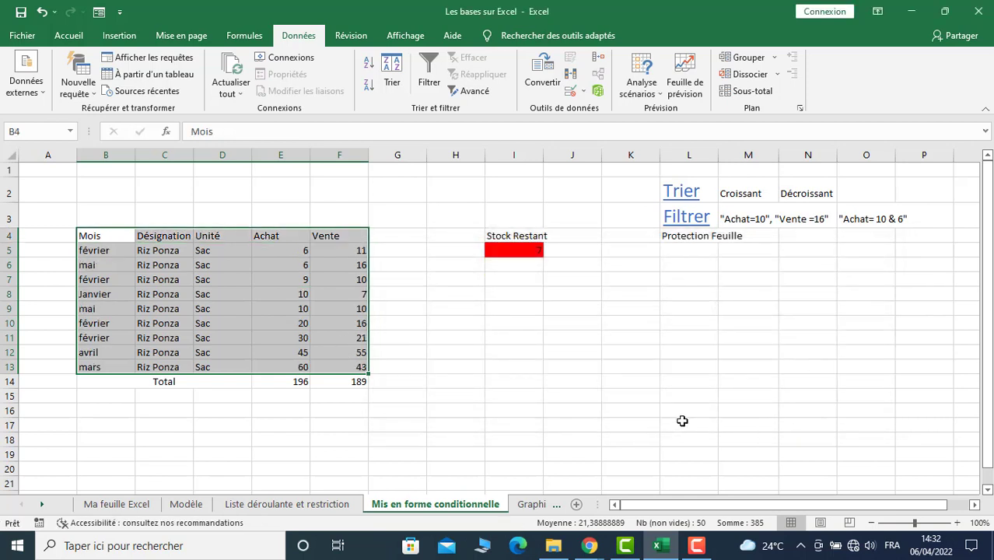
{"action": "left_click", "coordinate": [231, 421]}
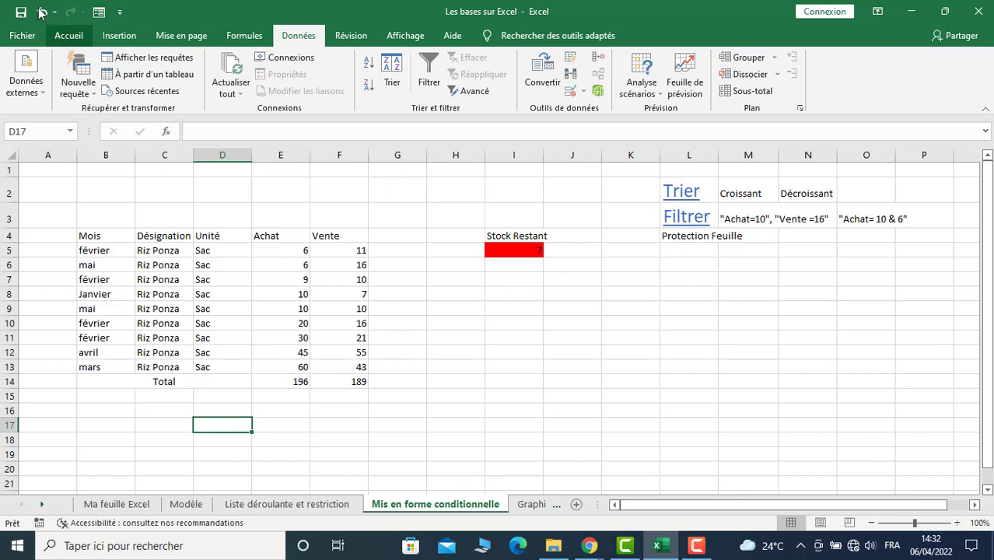
Undo the ascending sort to restore month order, leaving the Trier dialog cancelled
{"action": "key", "text": "ctrl+z"}
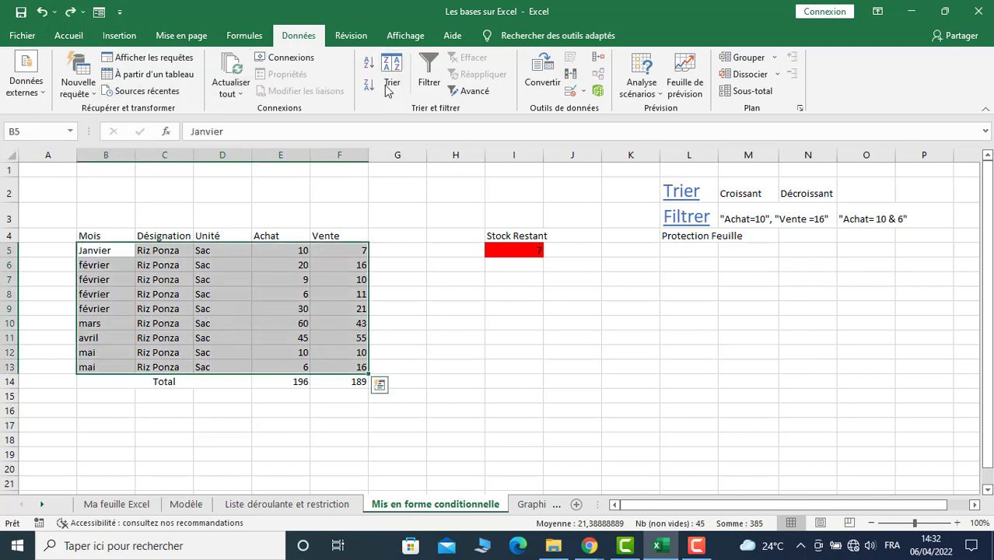
{"action": "left_click", "coordinate": [389, 84]}
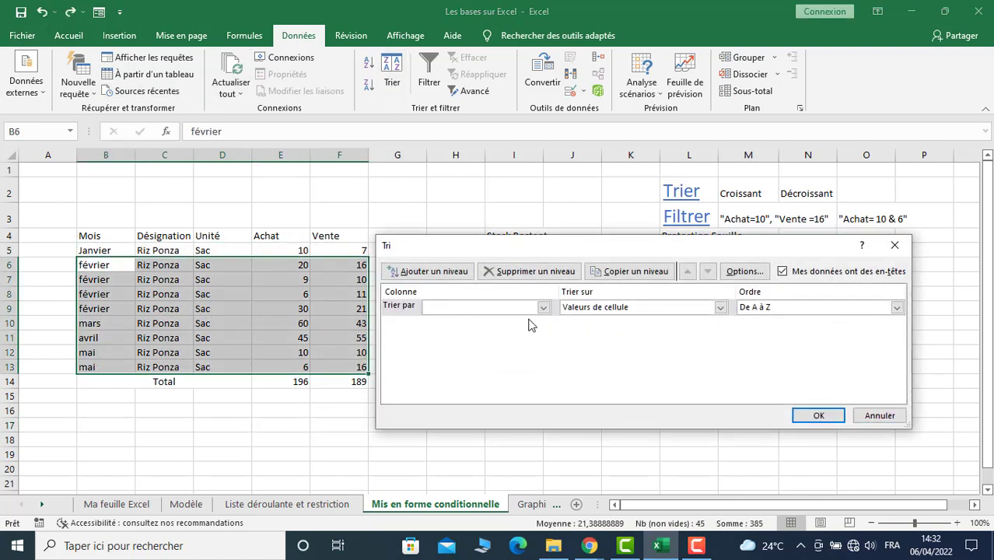
{"action": "left_click", "coordinate": [543, 307]}
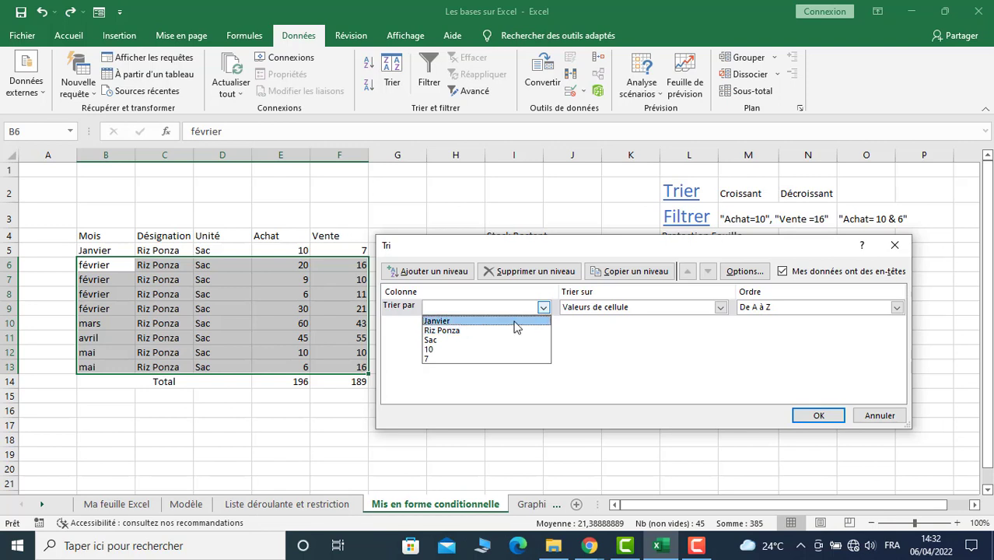
{"action": "left_click", "coordinate": [879, 416]}
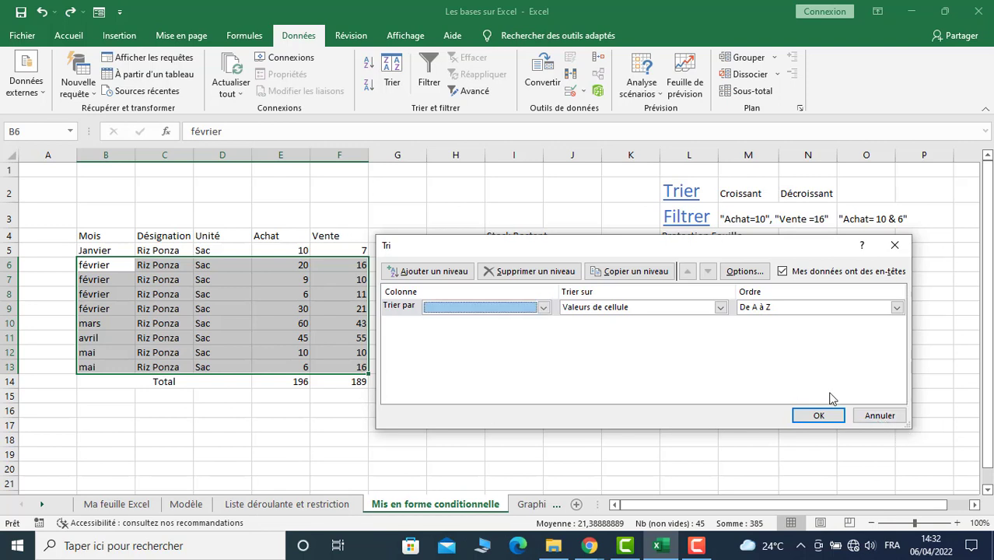
{"action": "left_click", "coordinate": [862, 418]}
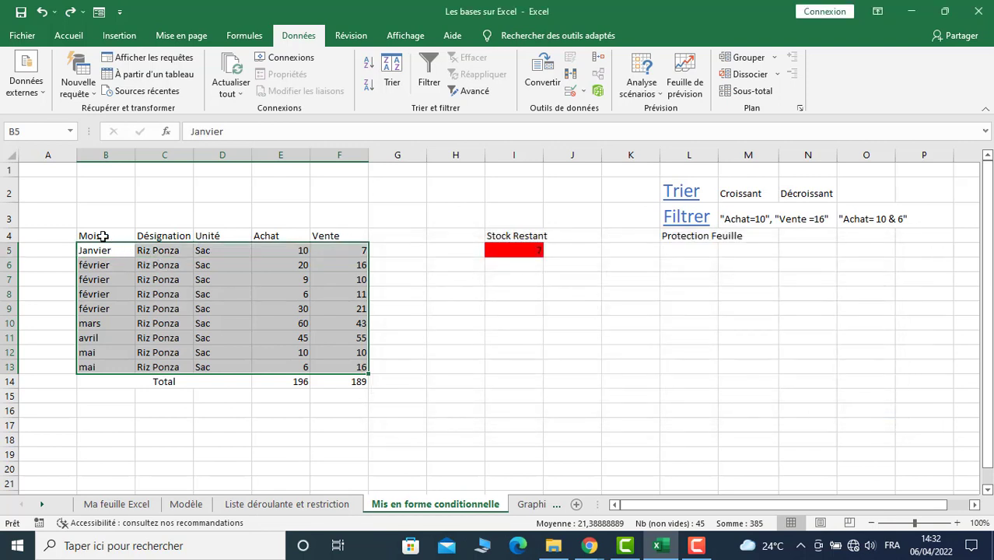
Sort B4:F13 by Achat with order Du plus grand au plus petit
{"action": "mouse_move", "coordinate": [100, 236]}
{"action": "left_mouse_down"}
{"action": "mouse_move", "coordinate": [260, 264]}
{"action": "mouse_move", "coordinate": [337, 368]}
{"action": "left_mouse_up"}
{"action": "left_click", "coordinate": [391, 78]}
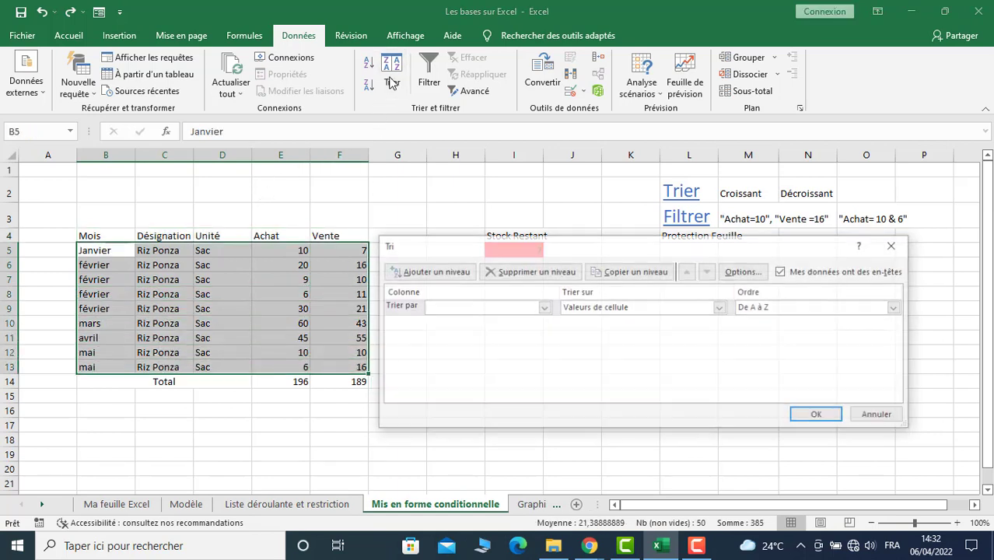
{"action": "left_click", "coordinate": [543, 309]}
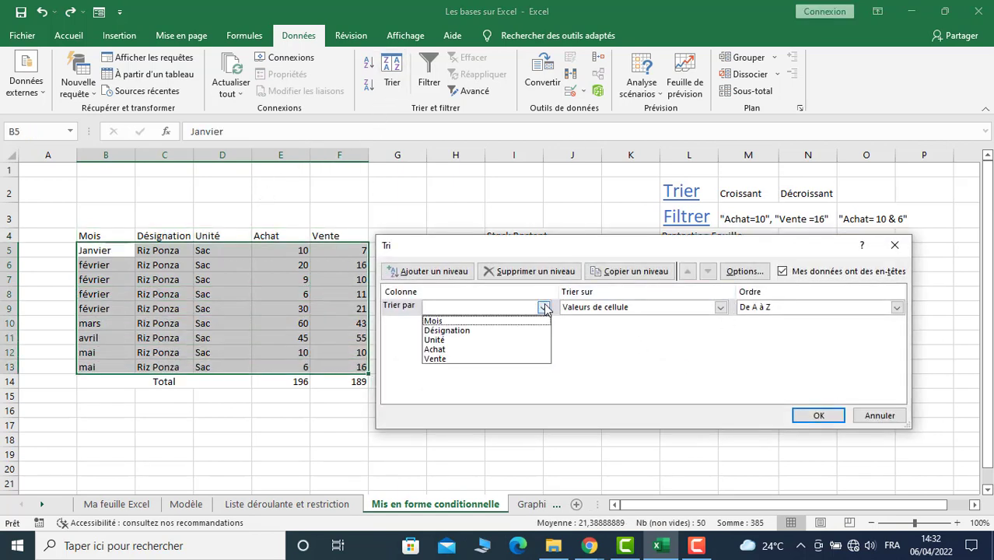
{"action": "left_click", "coordinate": [448, 348]}
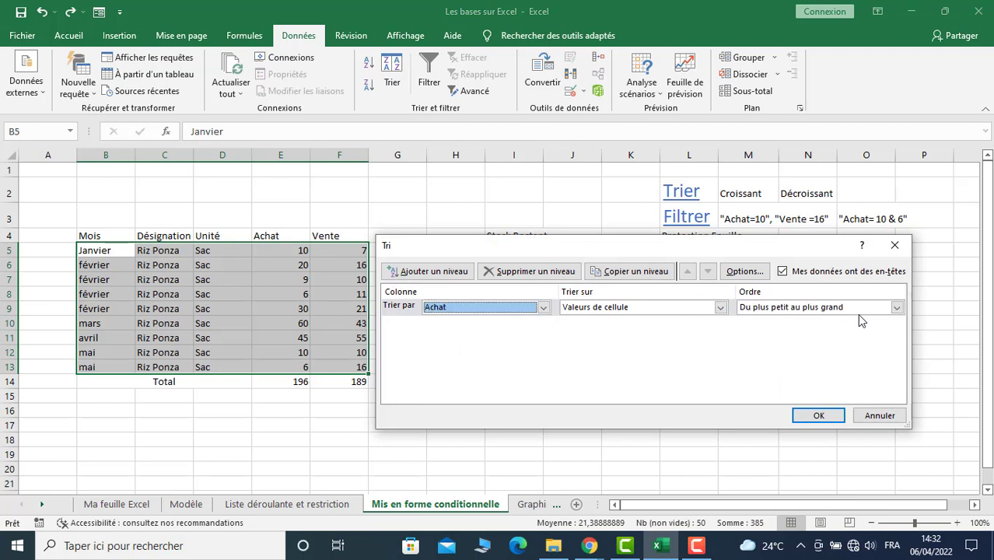
{"action": "left_click", "coordinate": [897, 308]}
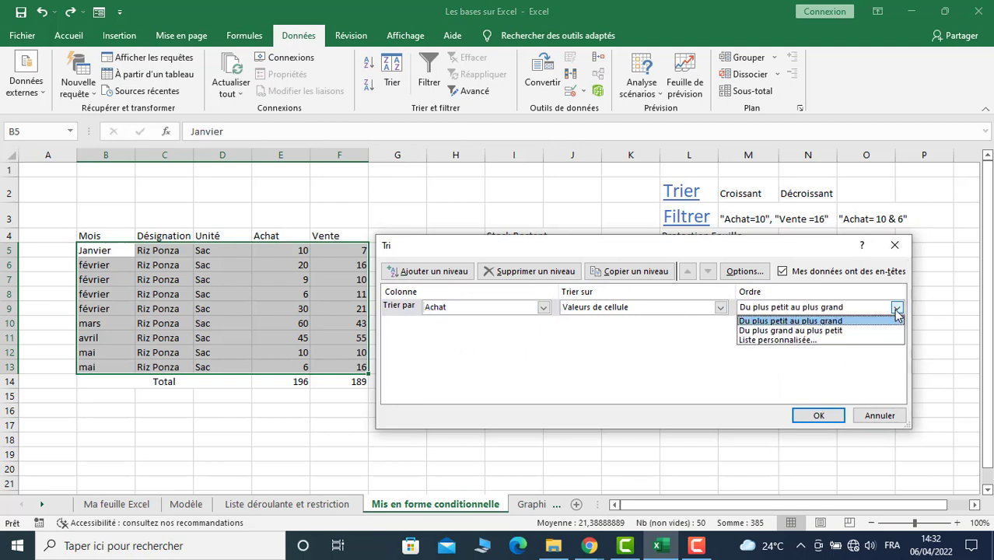
{"action": "left_click", "coordinate": [833, 333]}
{"action": "left_click", "coordinate": [819, 415]}
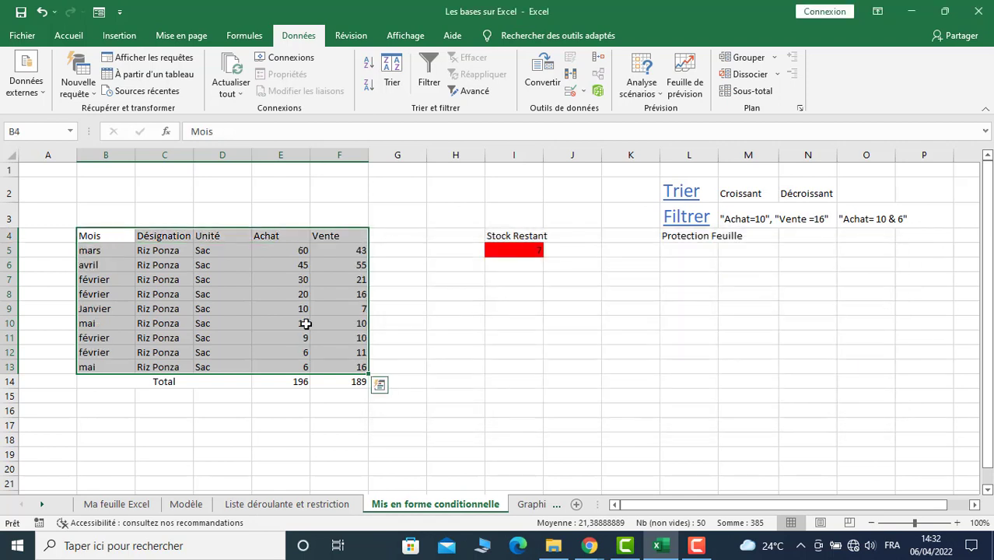
Select the table from its headers and choose Accueil > Trier et filtrer > Filtrer
{"action": "left_click", "coordinate": [339, 338]}
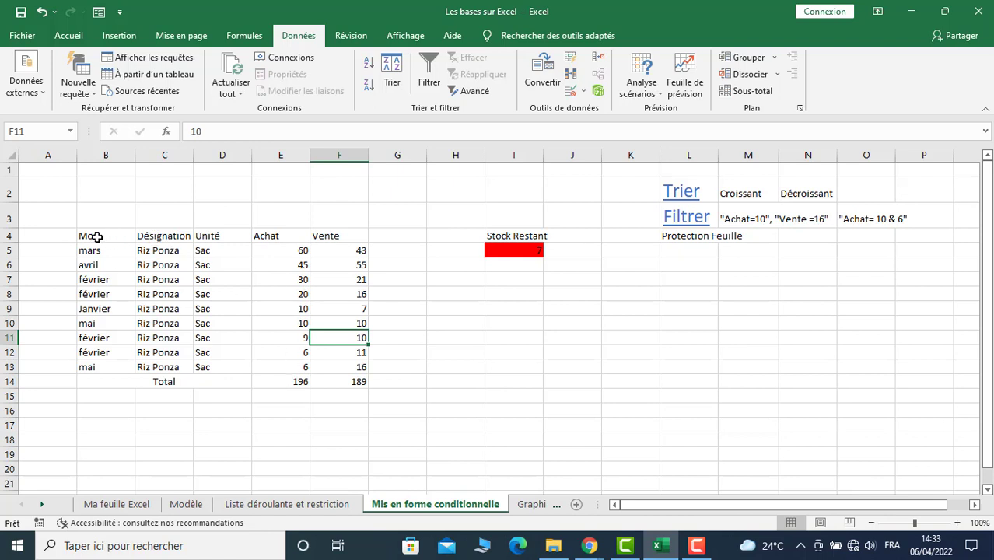
{"action": "mouse_move", "coordinate": [95, 238]}
{"action": "left_mouse_down"}
{"action": "mouse_move", "coordinate": [327, 284]}
{"action": "mouse_move", "coordinate": [351, 351]}
{"action": "mouse_move", "coordinate": [345, 361]}
{"action": "left_mouse_up"}
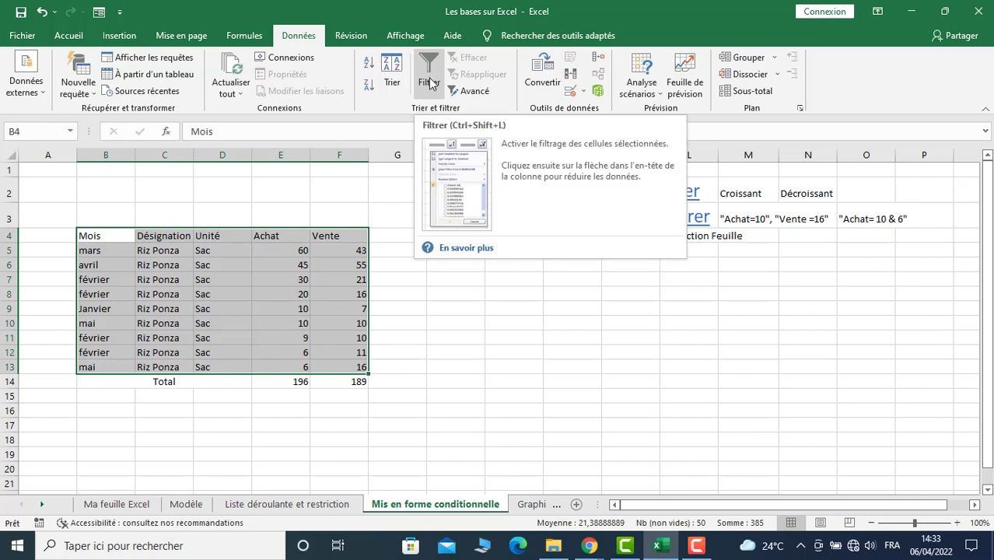
{"action": "left_click", "coordinate": [70, 35]}
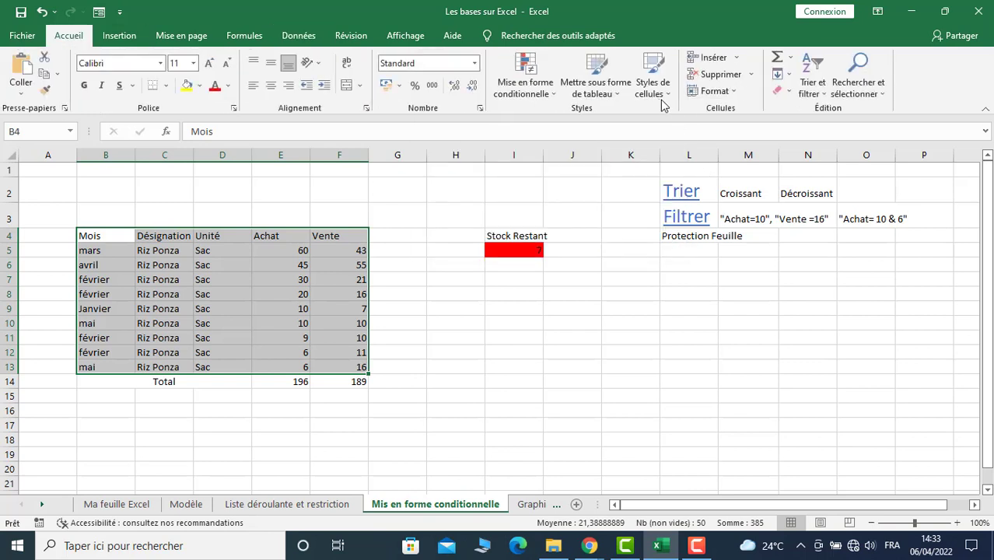
{"action": "left_click", "coordinate": [822, 94]}
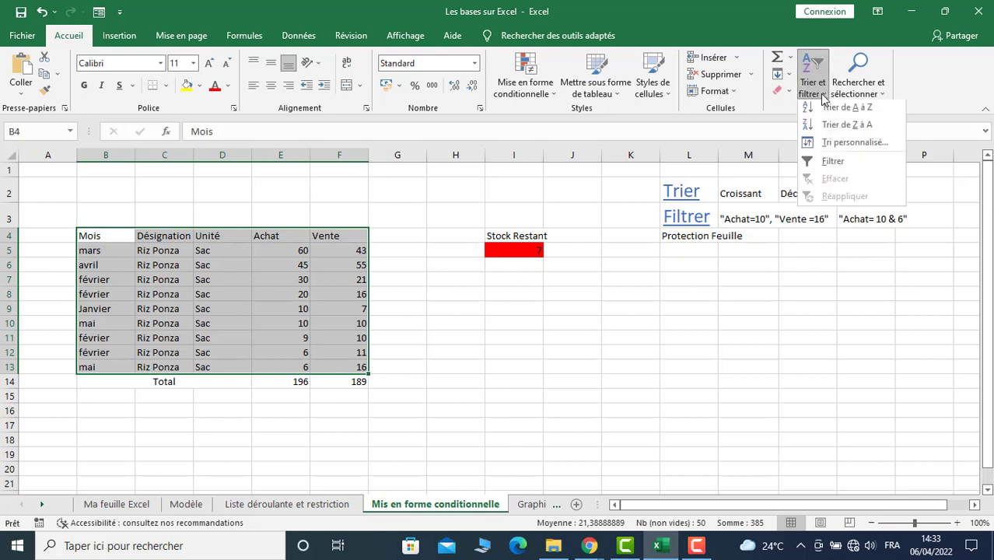
{"action": "left_click", "coordinate": [820, 165]}
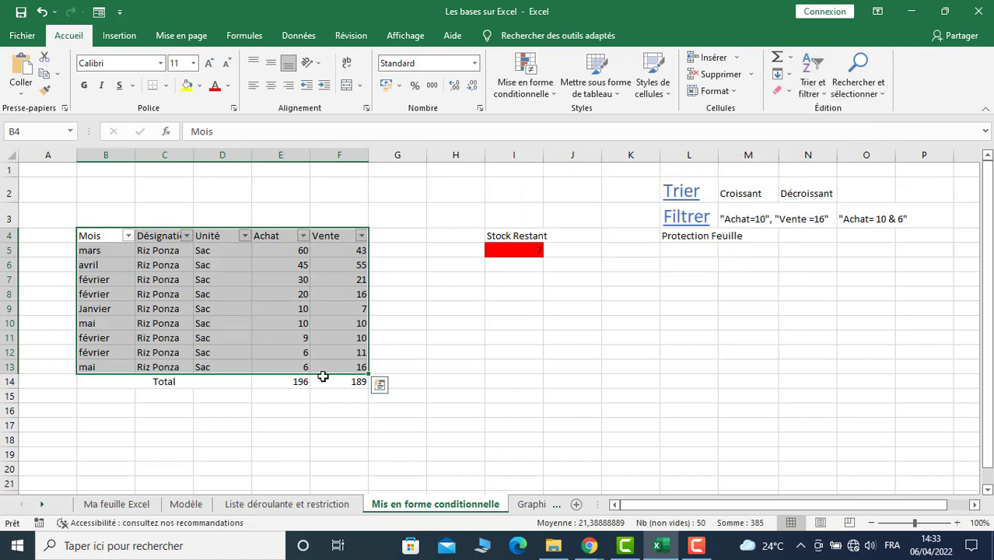
Widen column C to fit Désignation and filter Achat to show only the value 10
{"action": "left_click", "coordinate": [253, 335]}
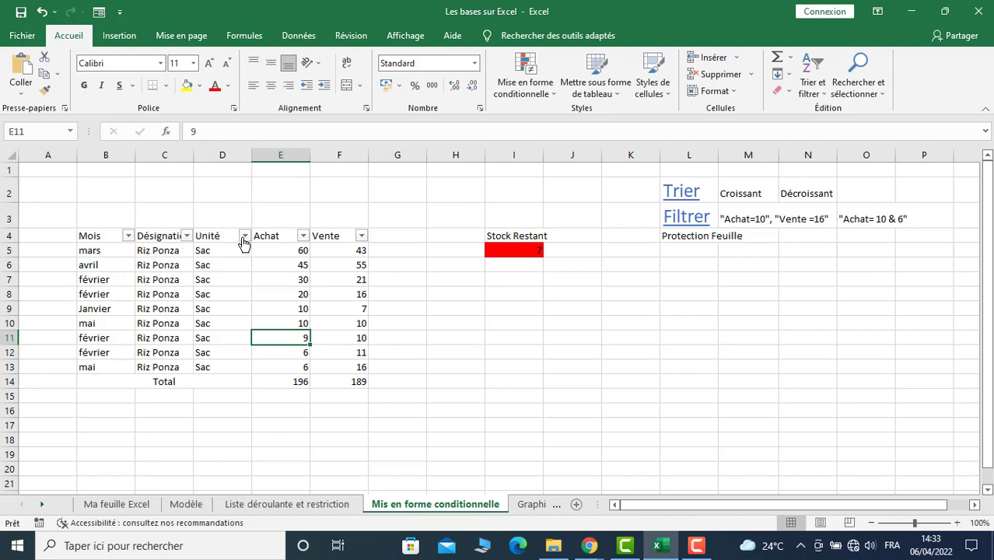
{"action": "left_click_drag", "start_coordinate": [194, 156], "coordinate": [277, 152]}
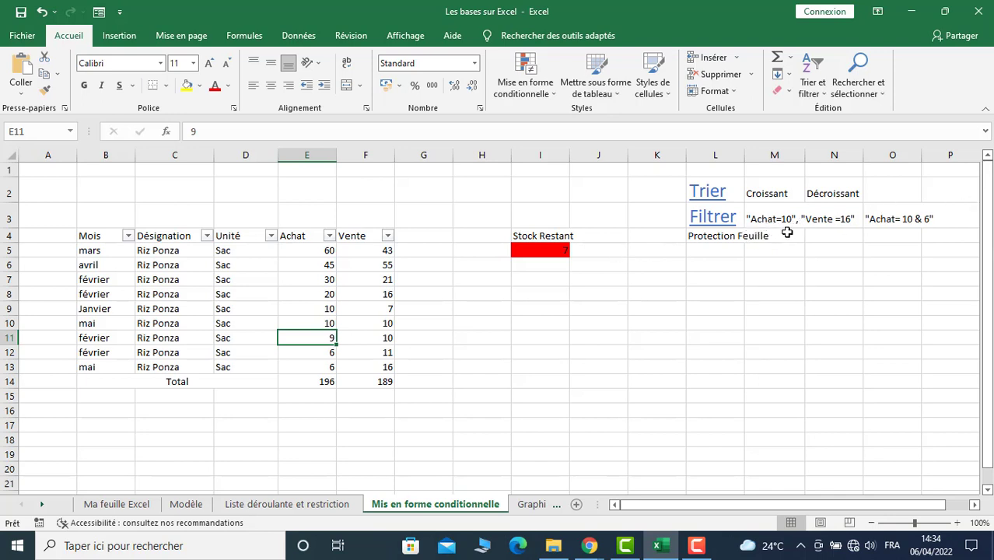
{"action": "left_click", "coordinate": [330, 236]}
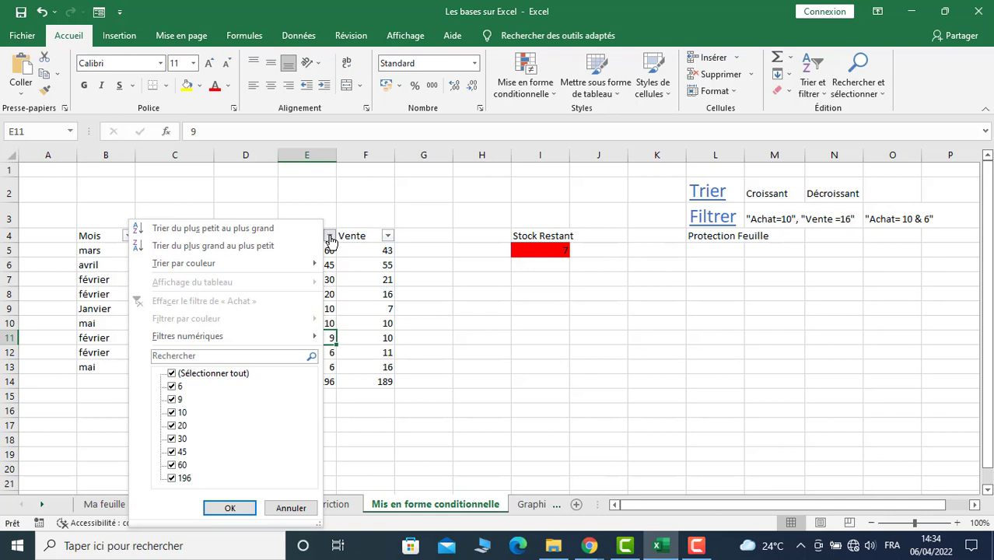
{"action": "left_click", "coordinate": [172, 374]}
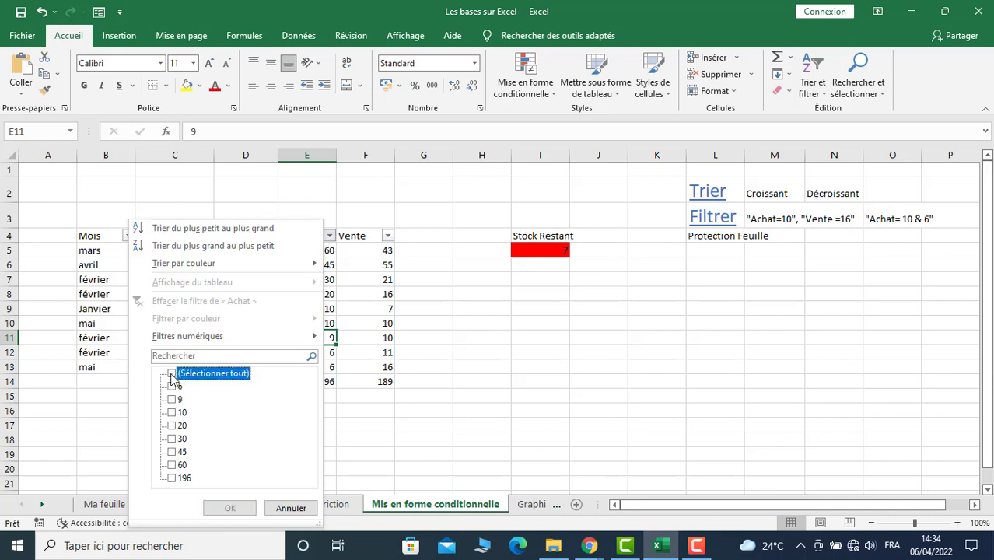
{"action": "left_click", "coordinate": [171, 413]}
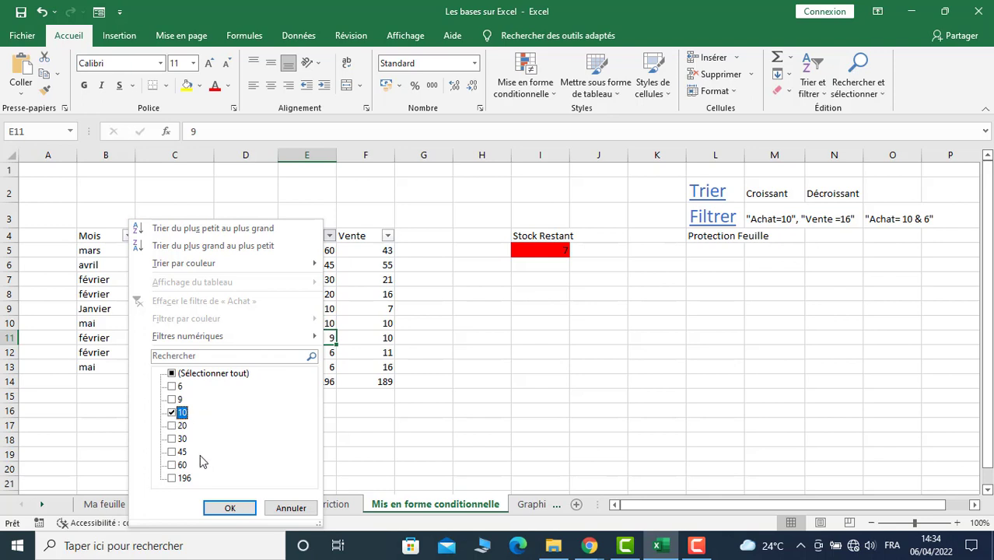
{"action": "left_click", "coordinate": [227, 507]}
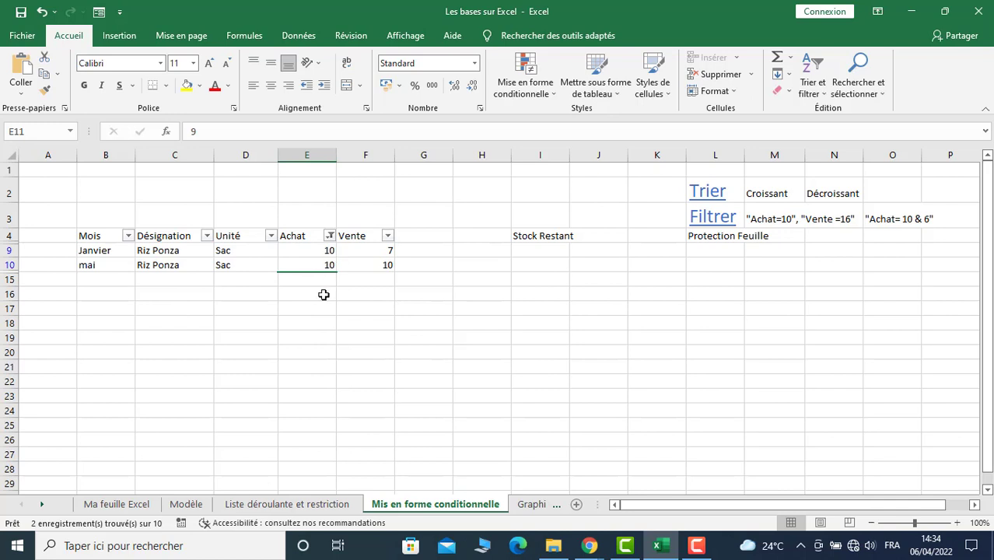
Reselect every Achat value in the filter so all rows show again
{"action": "left_click", "coordinate": [330, 236]}
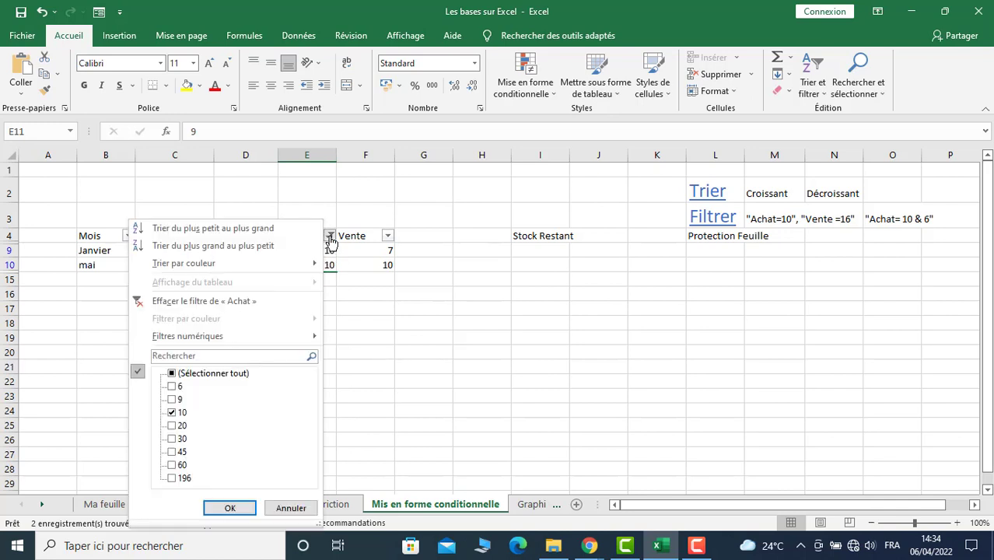
{"action": "left_click", "coordinate": [172, 374]}
{"action": "left_click", "coordinate": [229, 508]}
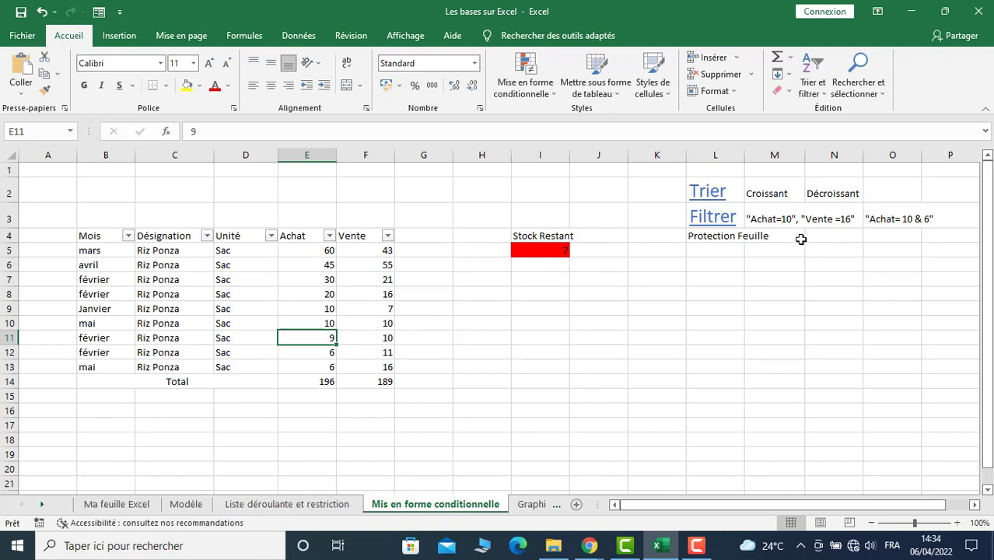
{"action": "left_click", "coordinate": [387, 236]}
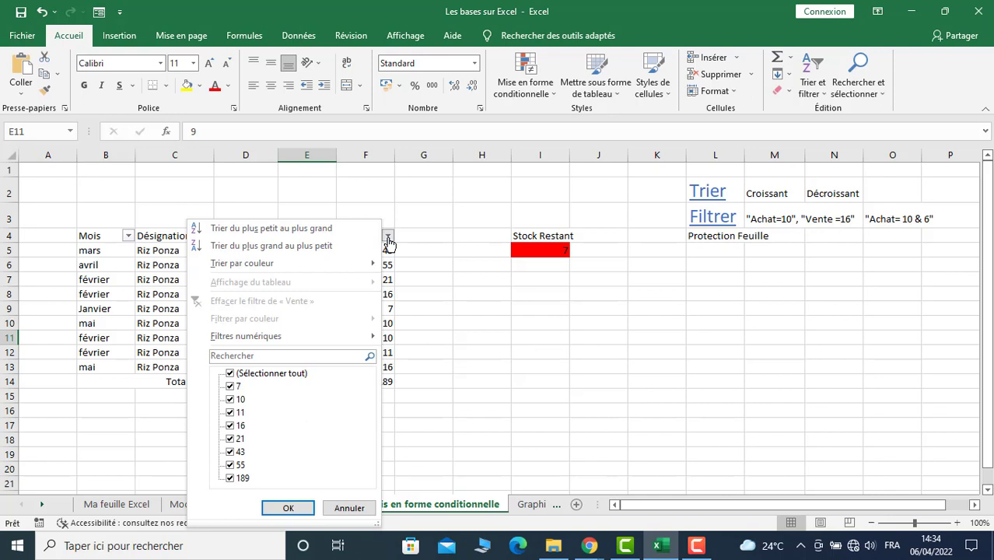
{"action": "left_click", "coordinate": [232, 374]}
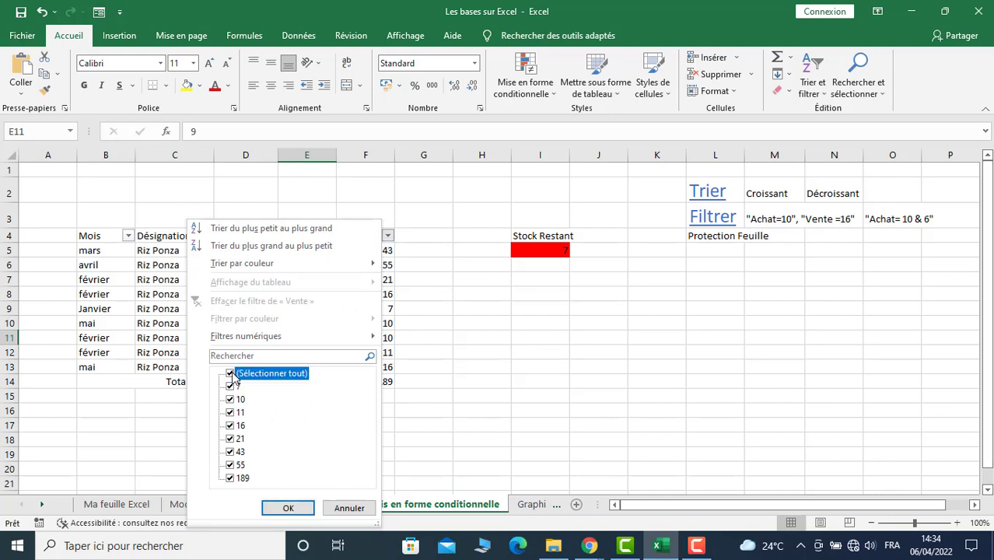
{"action": "left_click", "coordinate": [233, 427]}
{"action": "left_click", "coordinate": [285, 508]}
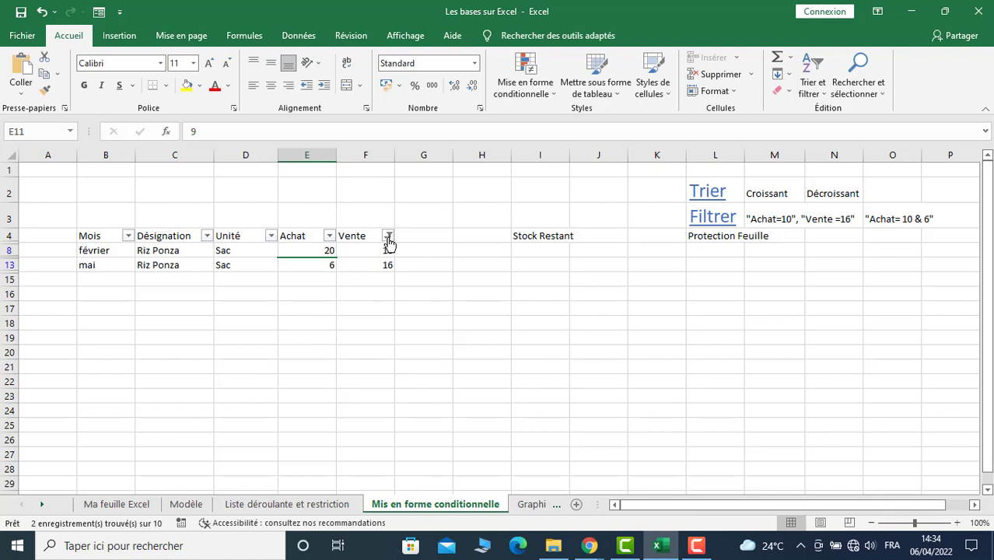
{"action": "left_click", "coordinate": [389, 235]}
{"action": "left_click", "coordinate": [229, 374]}
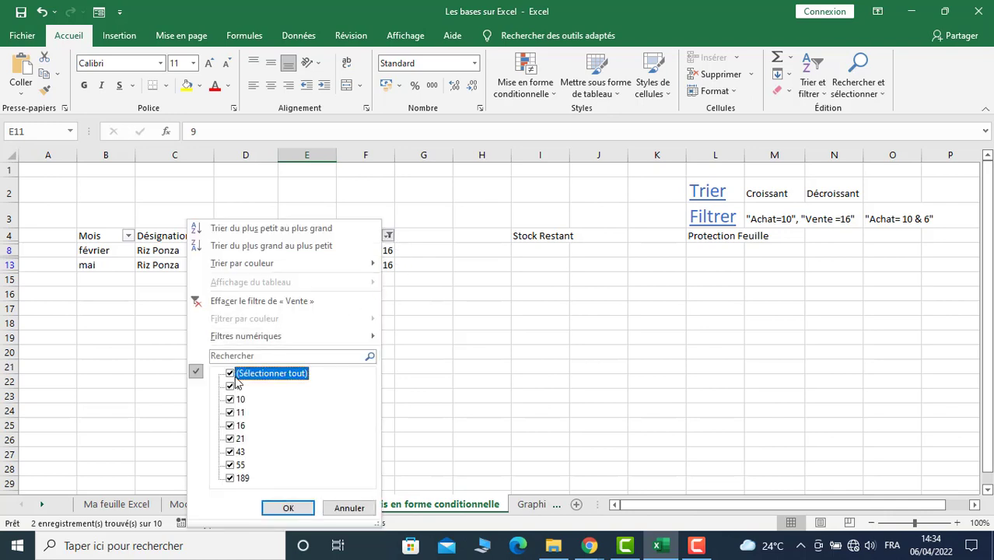
{"action": "left_click", "coordinate": [289, 508]}
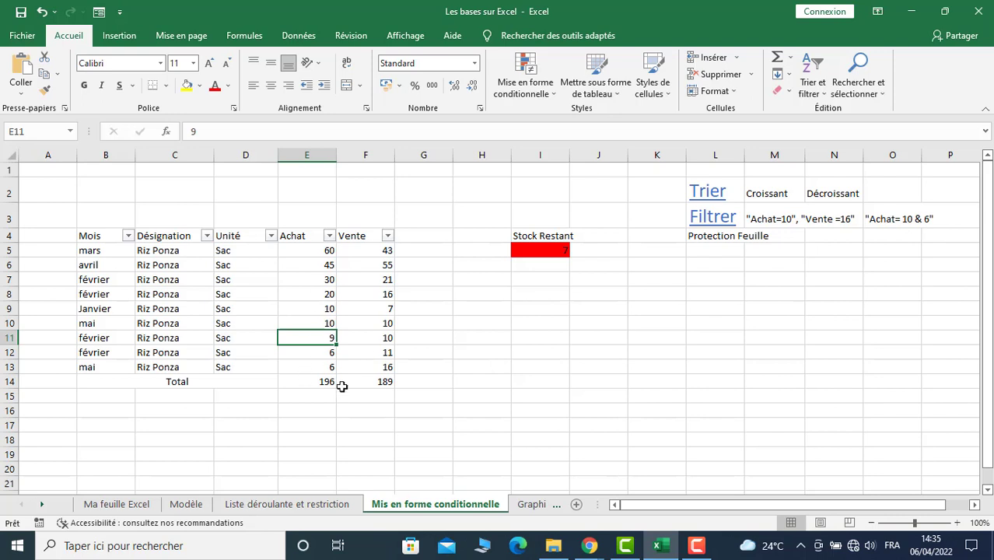
{"action": "left_click", "coordinate": [330, 236]}
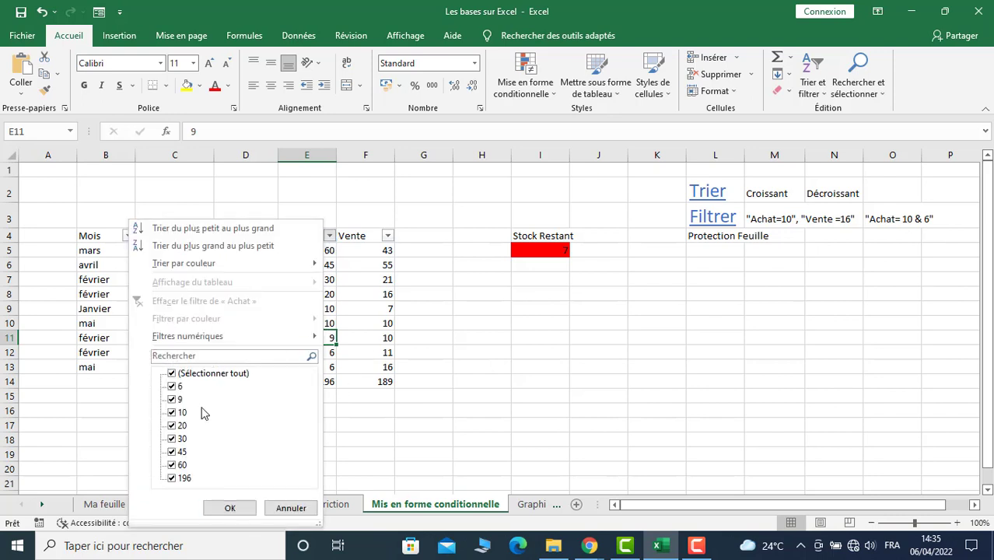
{"action": "left_click", "coordinate": [173, 375]}
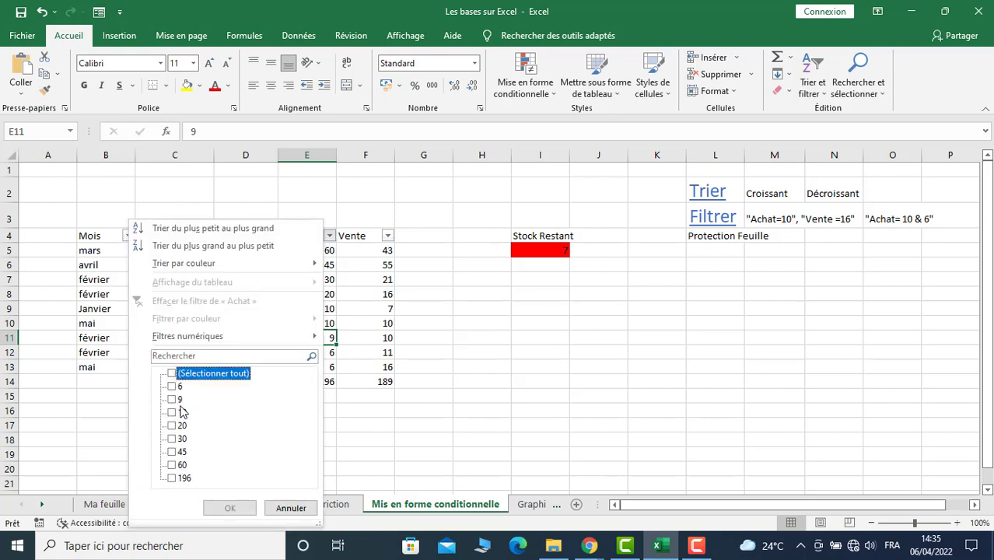
{"action": "left_click", "coordinate": [182, 413]}
{"action": "left_click", "coordinate": [172, 400]}
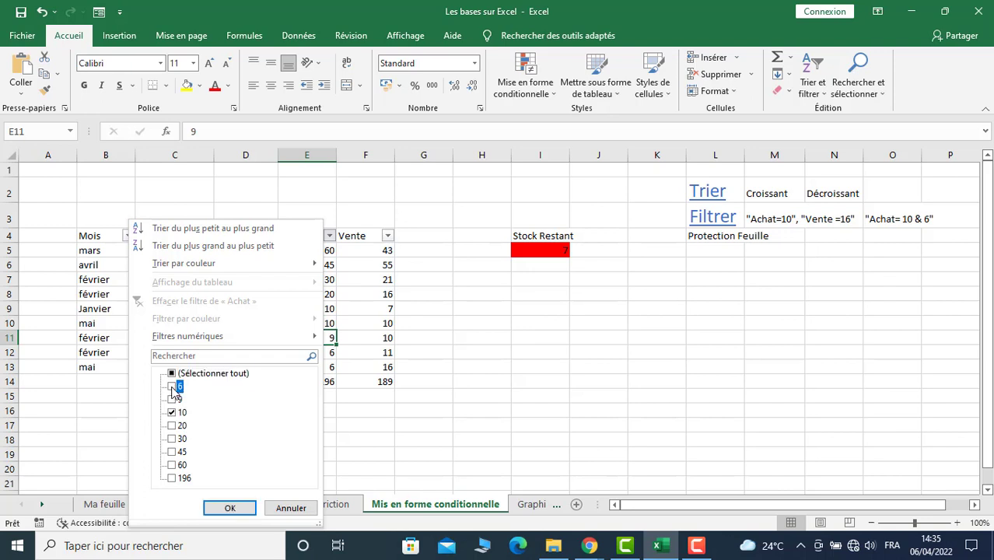
{"action": "left_click", "coordinate": [221, 508]}
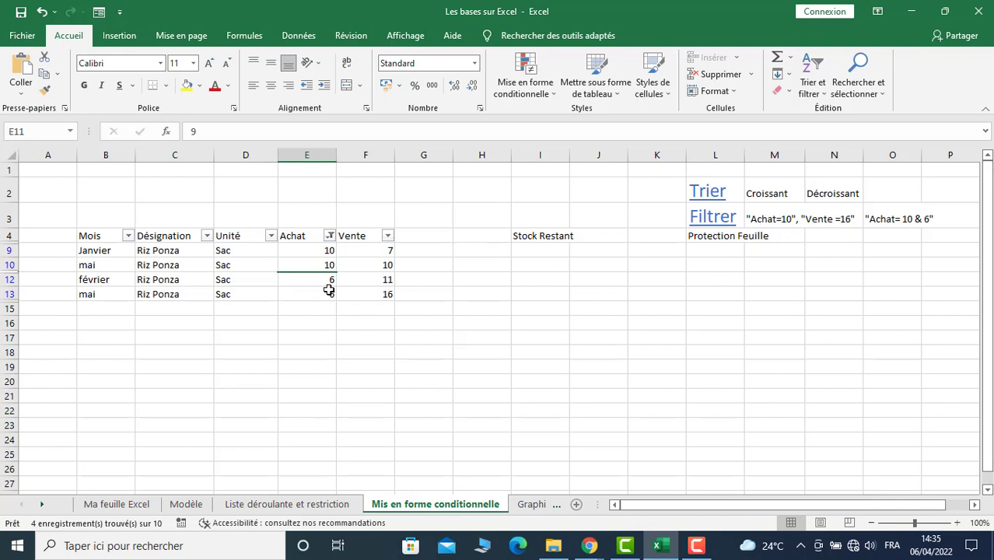
{"action": "left_click", "coordinate": [42, 12]}
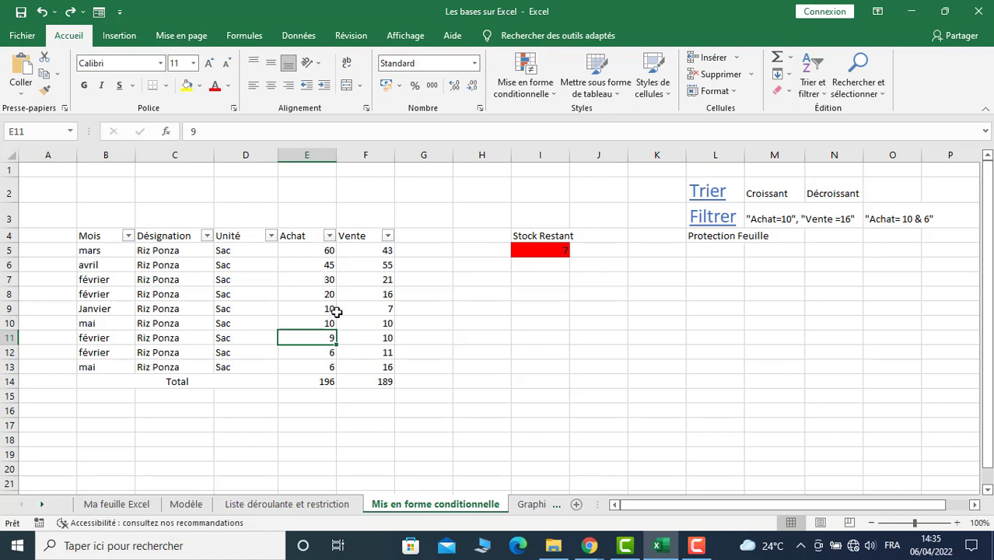
Apply a Filtres numériques 'Supérieur à' 10 filter on the Achat column
{"action": "left_click", "coordinate": [330, 237]}
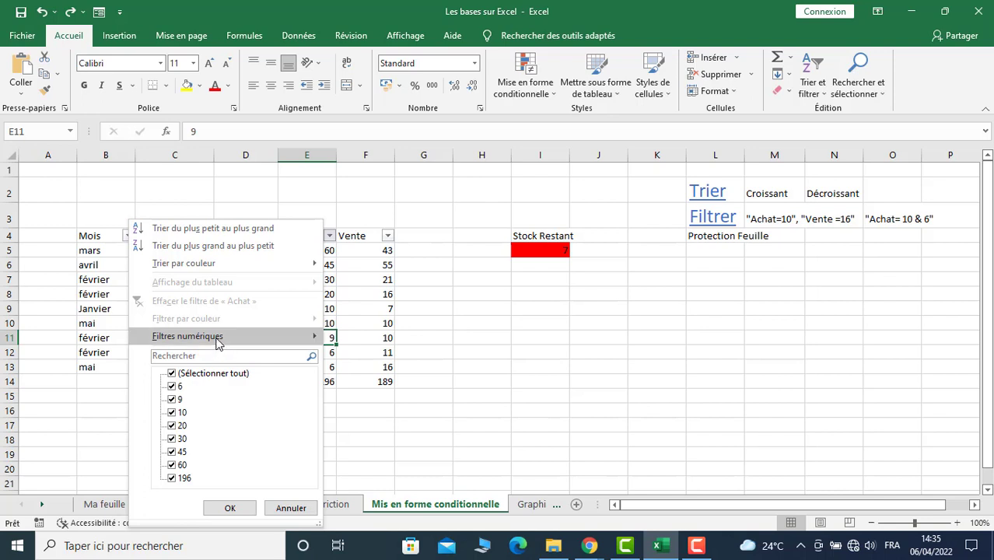
{"action": "mouse_move", "coordinate": [200, 344]}
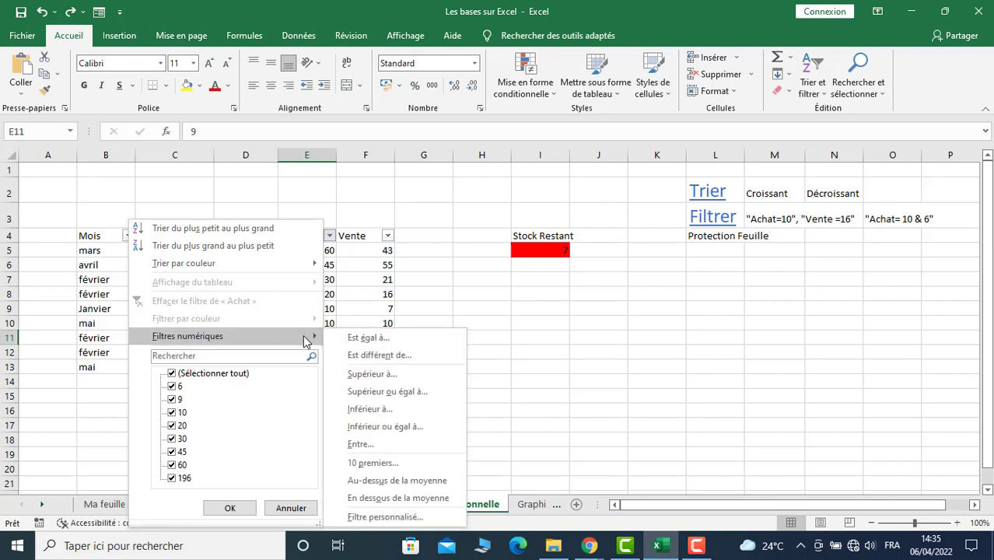
{"action": "left_click", "coordinate": [373, 374]}
{"action": "type", "text": "10"}
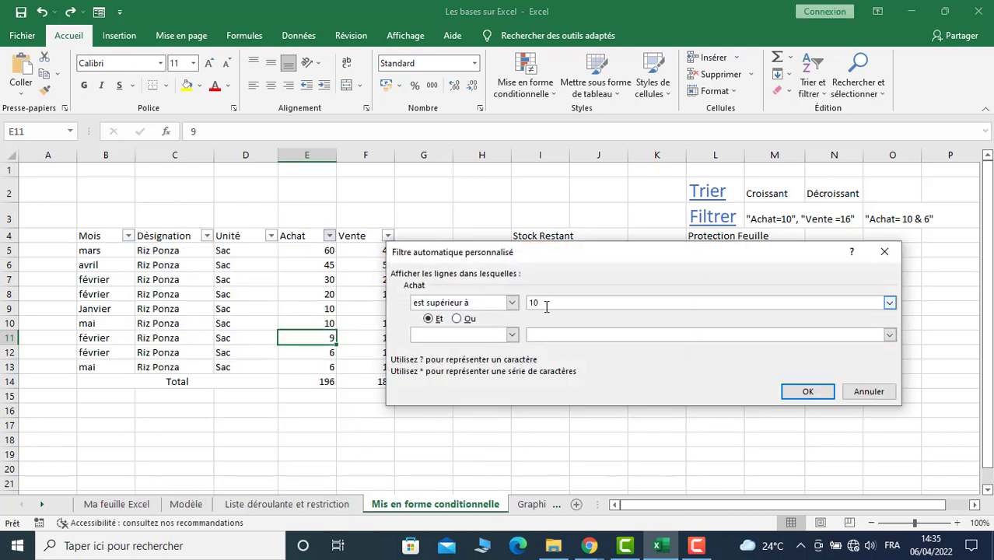
{"action": "left_click", "coordinate": [807, 392]}
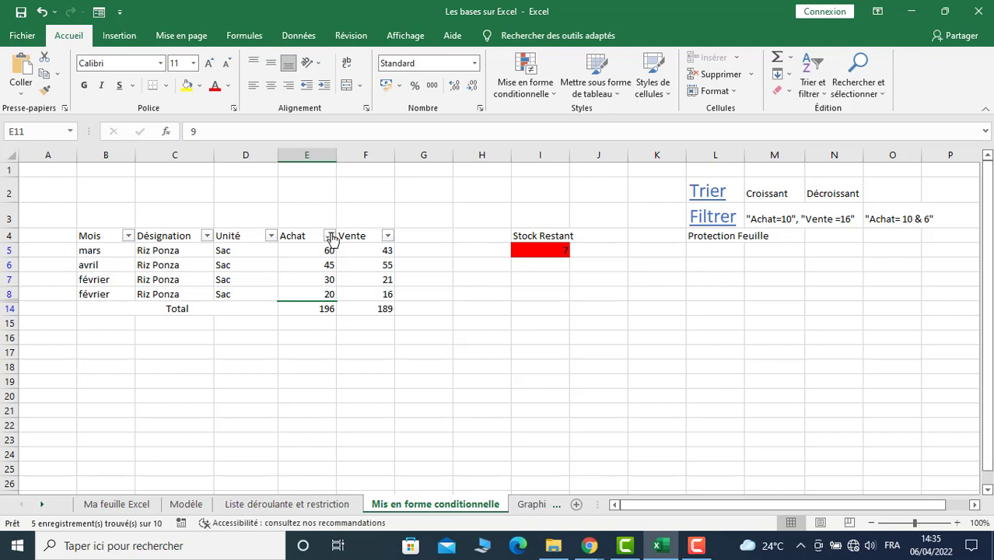
Undo the Achat filter and apply a Vente 'Est différent de' 16 number filter
{"action": "left_click", "coordinate": [43, 12]}
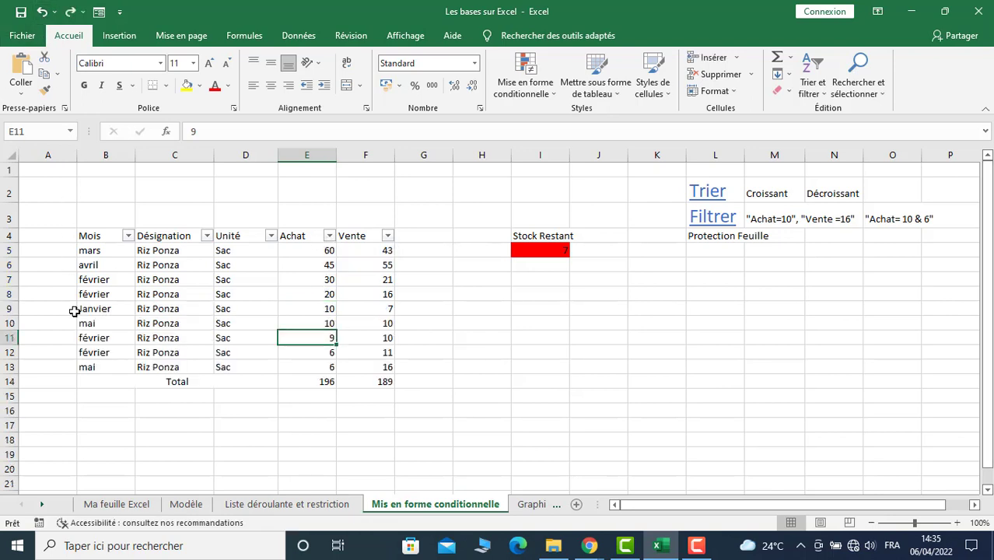
{"action": "left_click", "coordinate": [389, 238]}
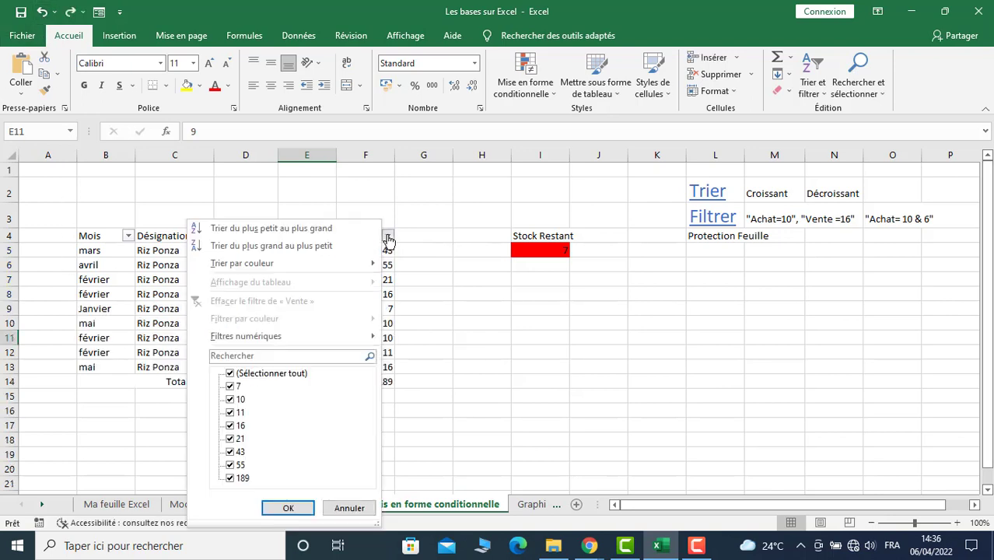
{"action": "mouse_move", "coordinate": [323, 339]}
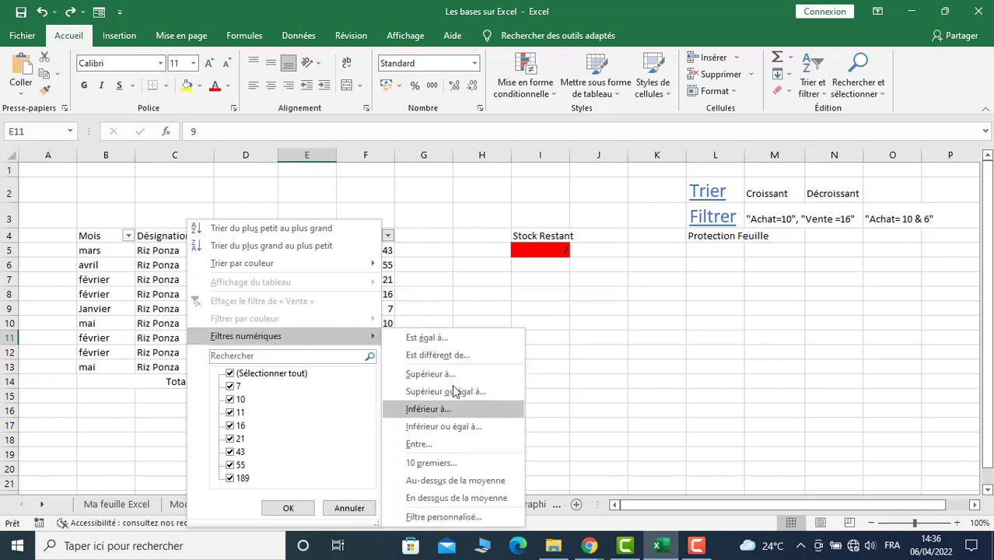
{"action": "left_click", "coordinate": [436, 356]}
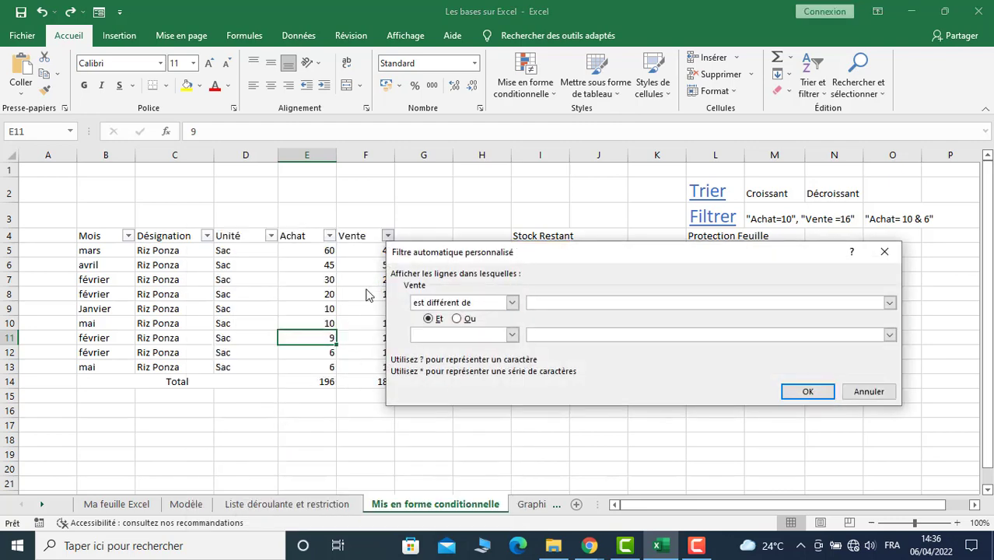
{"action": "left_click_drag", "start_coordinate": [520, 252], "coordinate": [579, 233]}
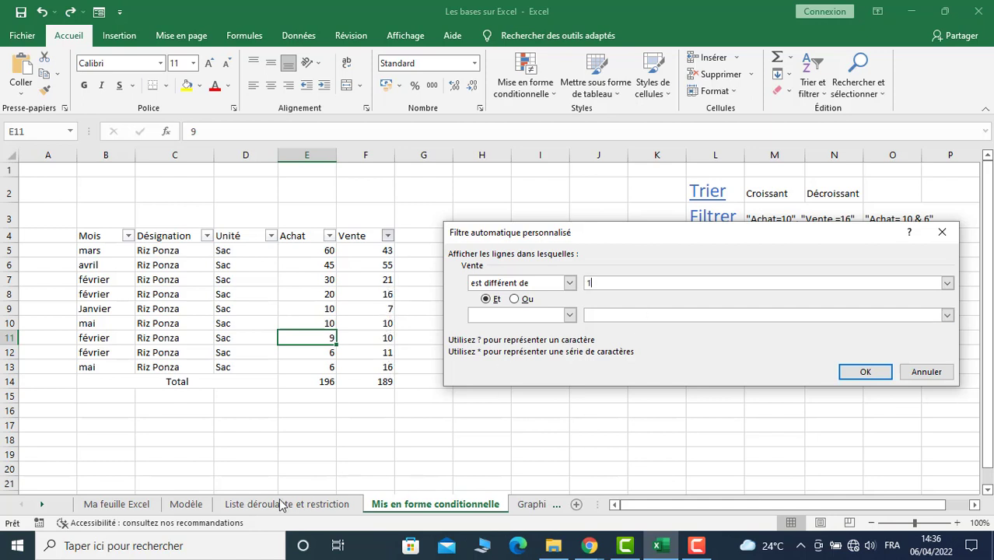
{"action": "left_click", "coordinate": [852, 375]}
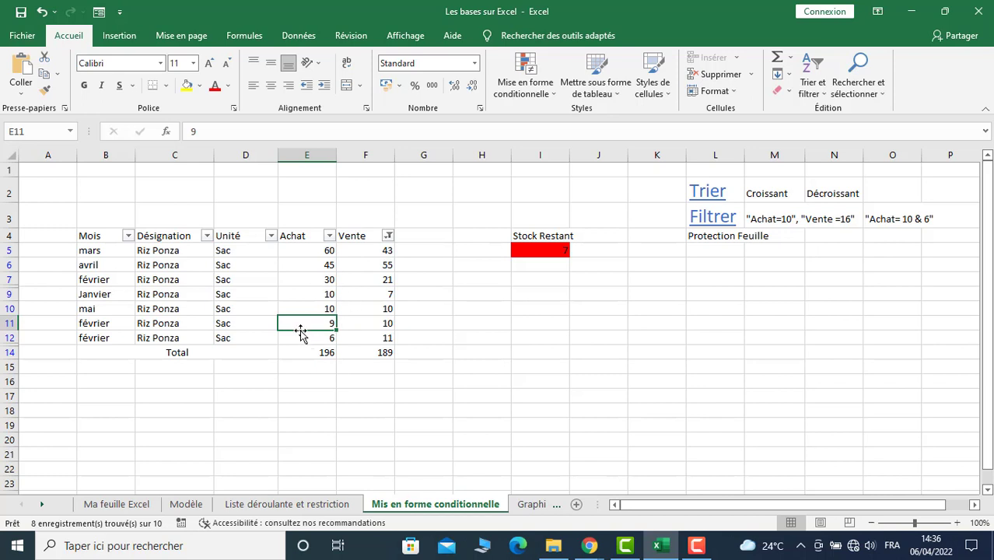
Copy B4:F12 from the Mis en forme conditionnelle sheet and return to the Graphique sheet
{"action": "left_click", "coordinate": [529, 504]}
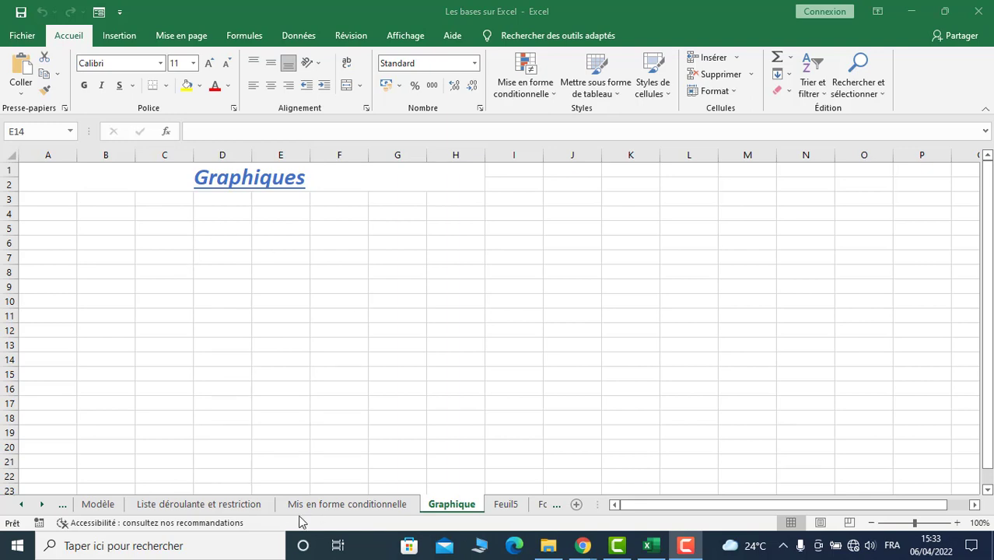
{"action": "left_click", "coordinate": [325, 504]}
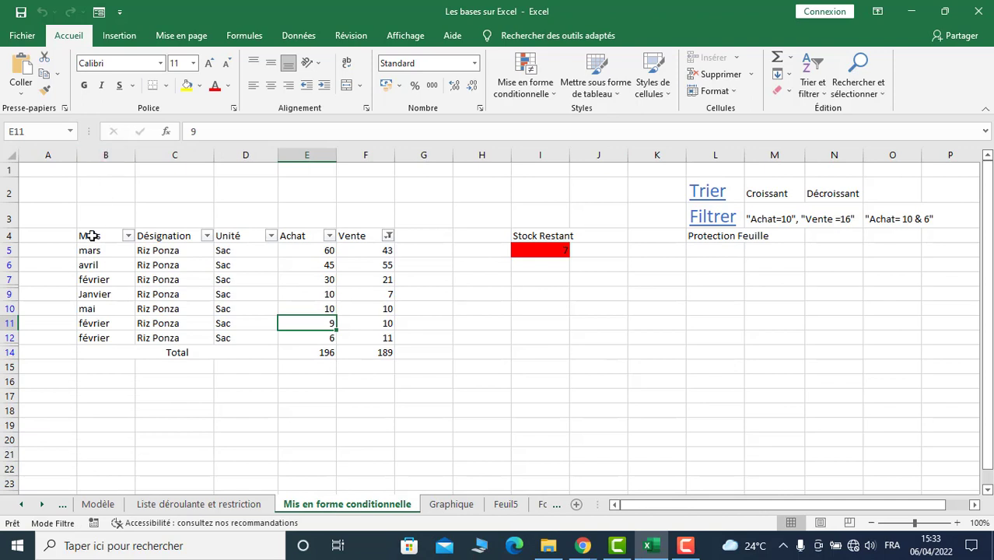
{"action": "left_click_drag", "start_coordinate": [91, 236], "coordinate": [372, 335]}
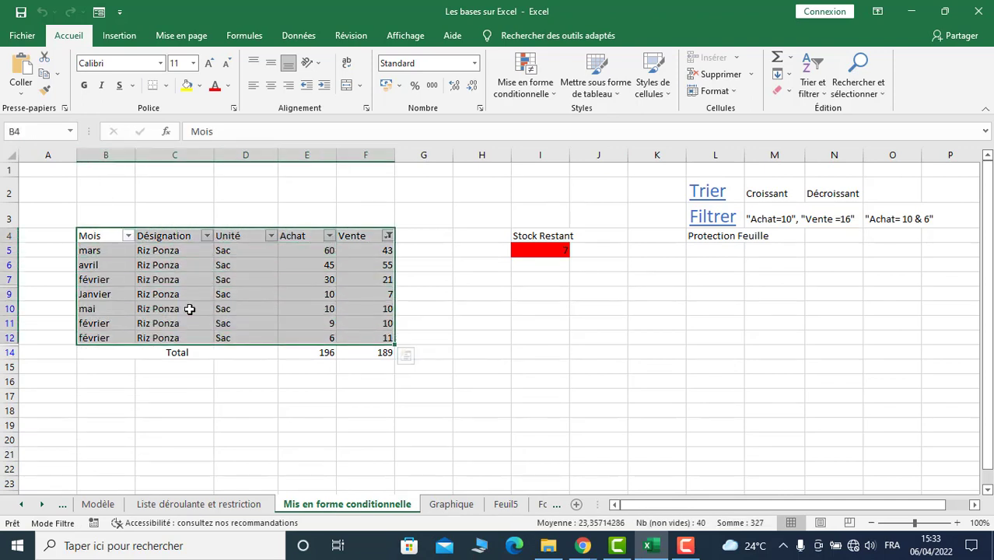
{"action": "right_click", "coordinate": [155, 249]}
{"action": "key", "text": "Escape"}
{"action": "key", "text": "ctrl+c"}
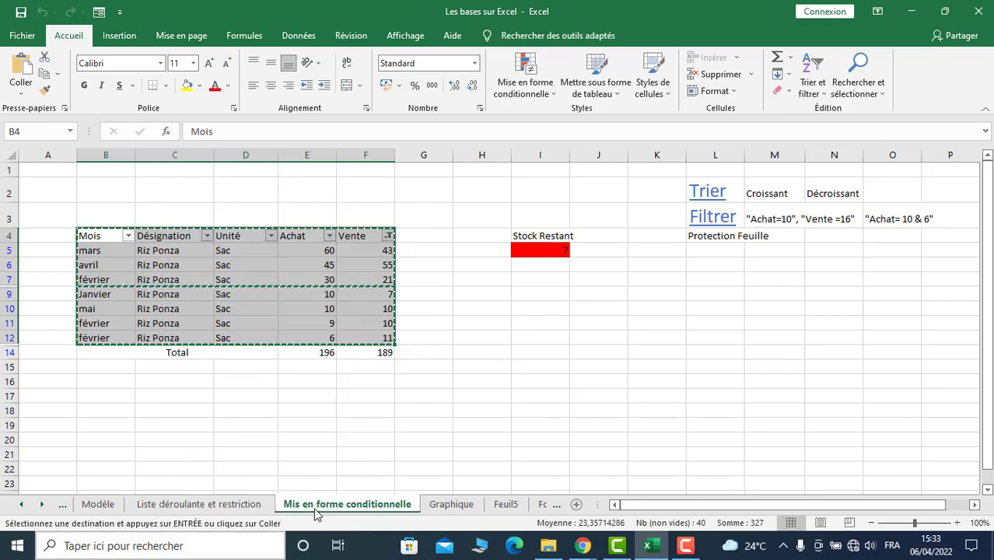
{"action": "left_click", "coordinate": [444, 504]}
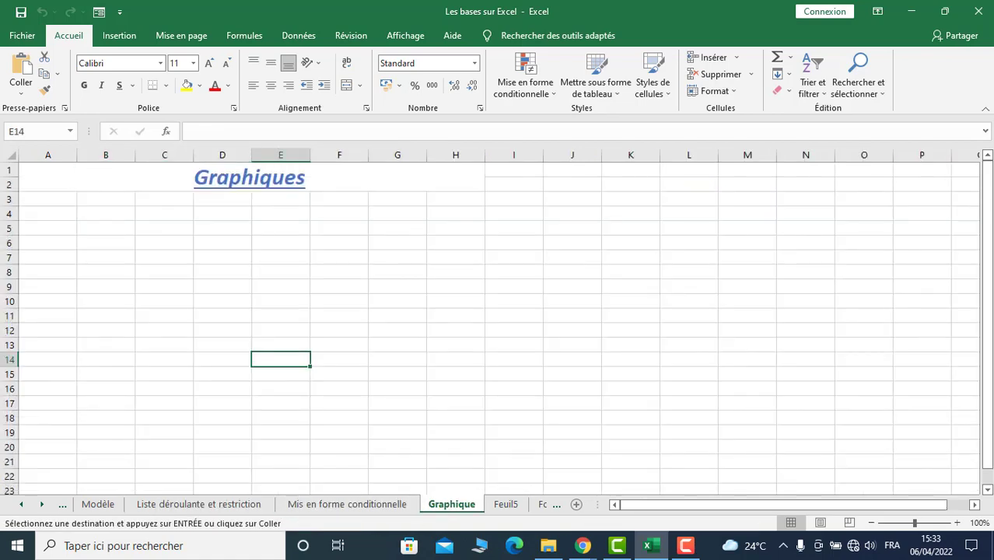
Paste the copied sales table onto the Graphique sheet at cell B5
{"action": "left_click", "coordinate": [113, 228]}
{"action": "right_click", "coordinate": [113, 229]}
{"action": "left_click", "coordinate": [142, 262]}
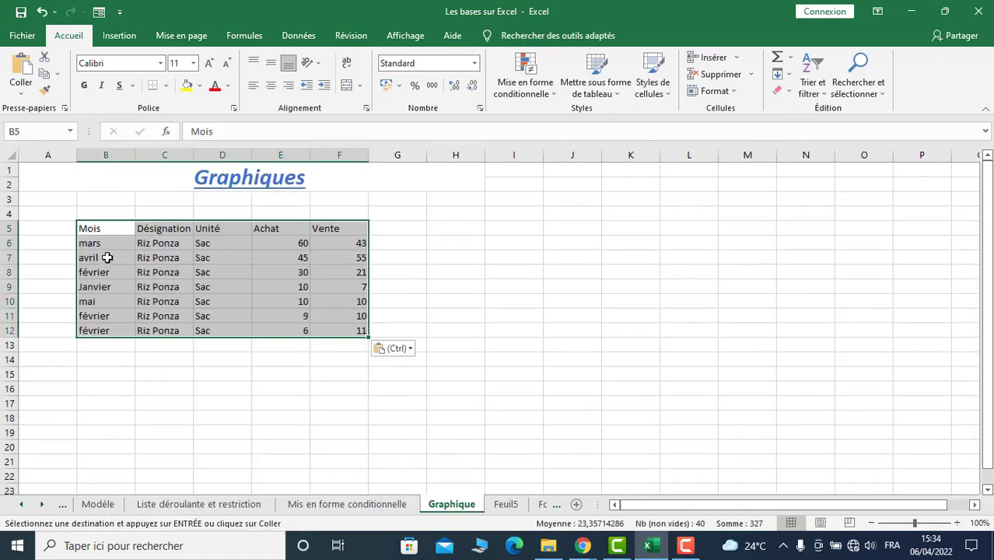
Delete the entire Unité column, then select the remaining table B5:E12
{"action": "left_click", "coordinate": [216, 298]}
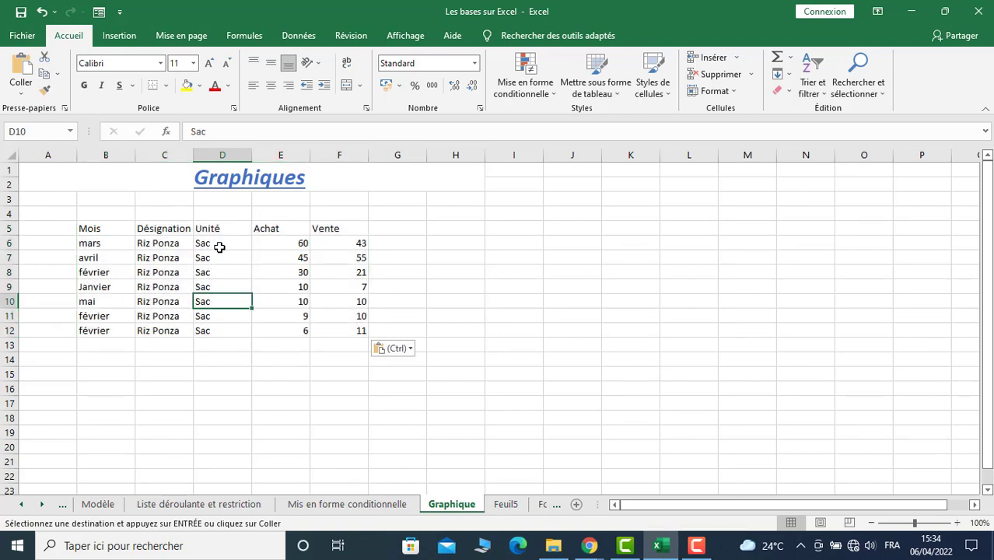
{"action": "left_click_drag", "start_coordinate": [214, 231], "coordinate": [216, 333]}
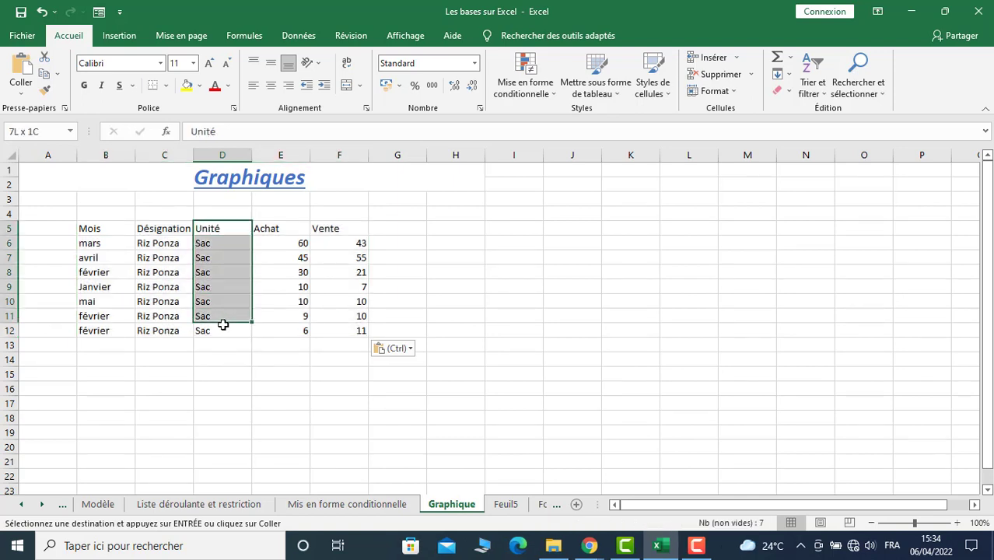
{"action": "right_click", "coordinate": [225, 263]}
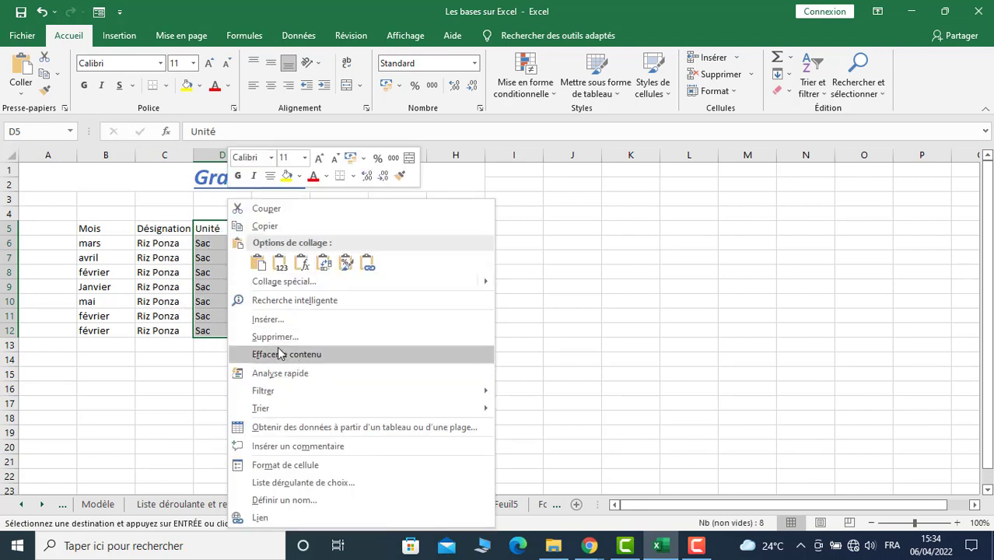
{"action": "key", "text": "Escape"}
{"action": "key", "text": "ctrl+minus"}
{"action": "left_click", "coordinate": [249, 379]}
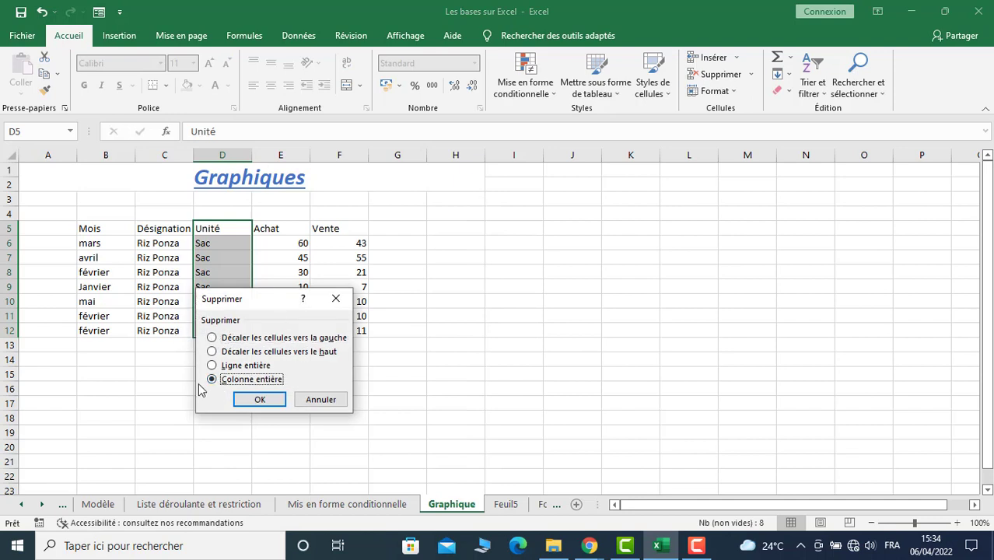
{"action": "left_click", "coordinate": [261, 400]}
{"action": "left_click", "coordinate": [115, 389]}
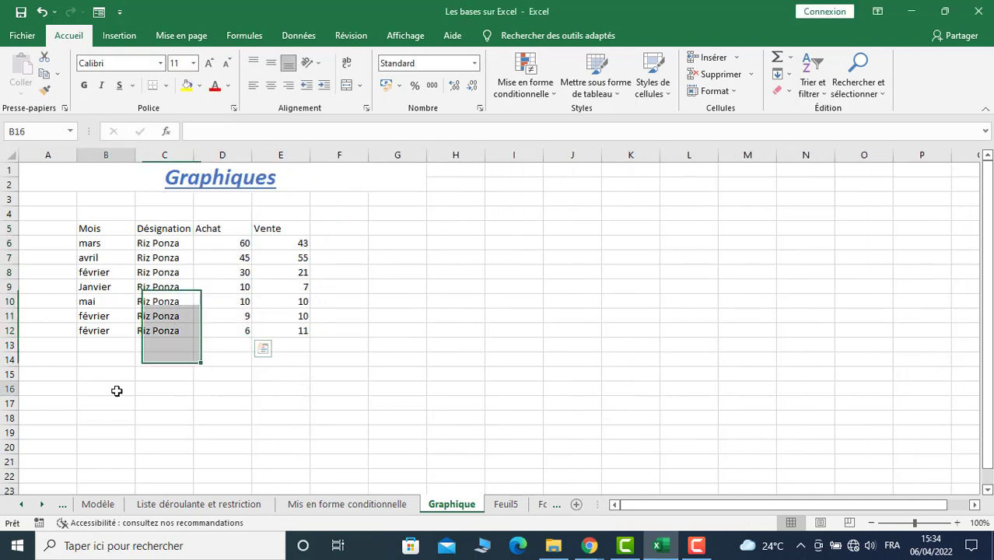
{"action": "left_click_drag", "start_coordinate": [89, 230], "coordinate": [288, 333]}
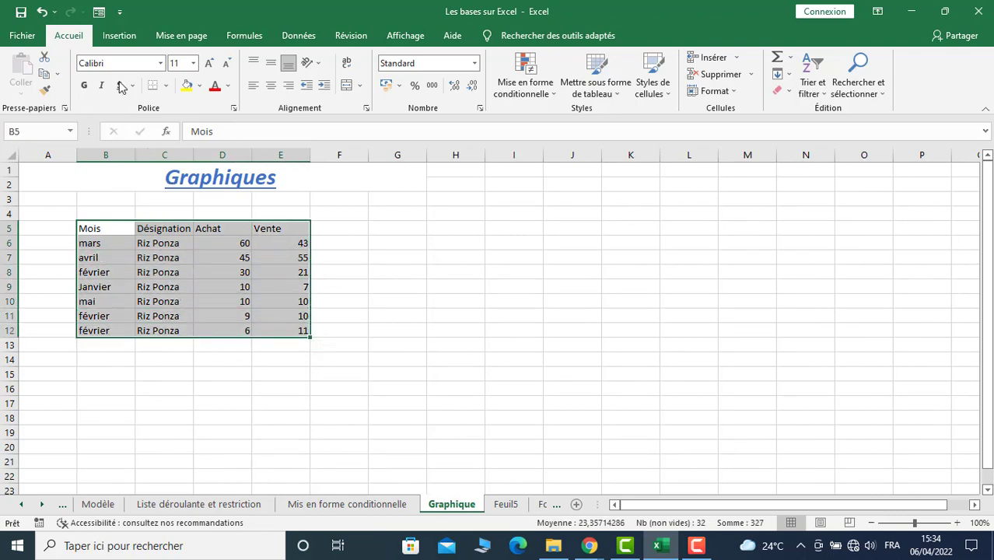
Browse the column, scatter, pie and line galleries, then insert a Histogramme groupé chart
{"action": "left_click", "coordinate": [123, 36]}
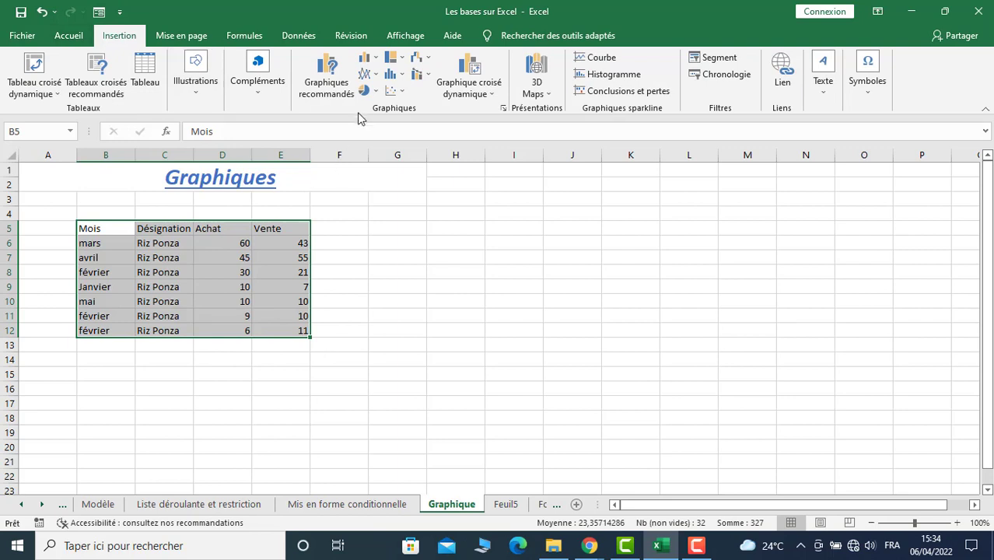
{"action": "left_click", "coordinate": [376, 61]}
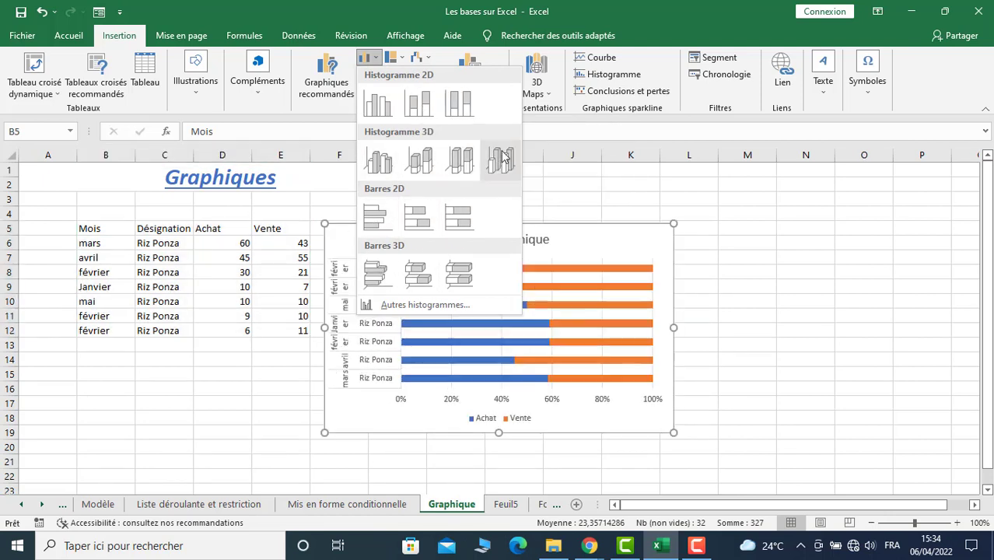
{"action": "left_click", "coordinate": [538, 127]}
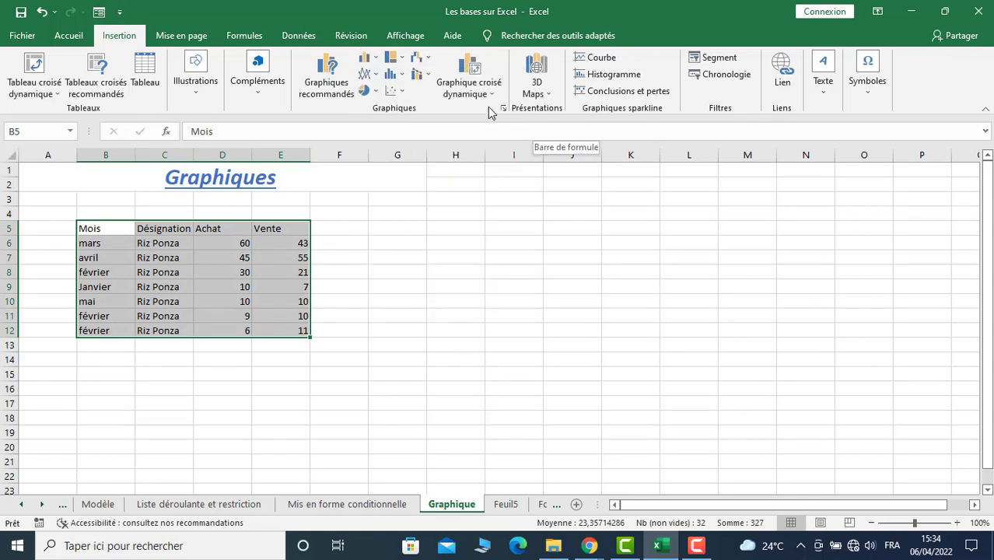
{"action": "left_click", "coordinate": [393, 91]}
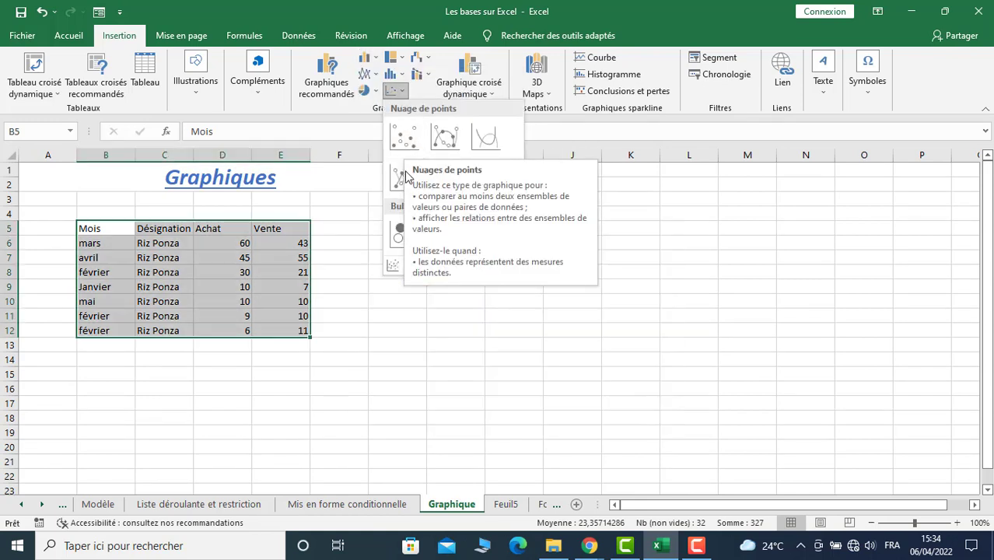
{"action": "left_click", "coordinate": [364, 91]}
{"action": "left_click", "coordinate": [364, 91]}
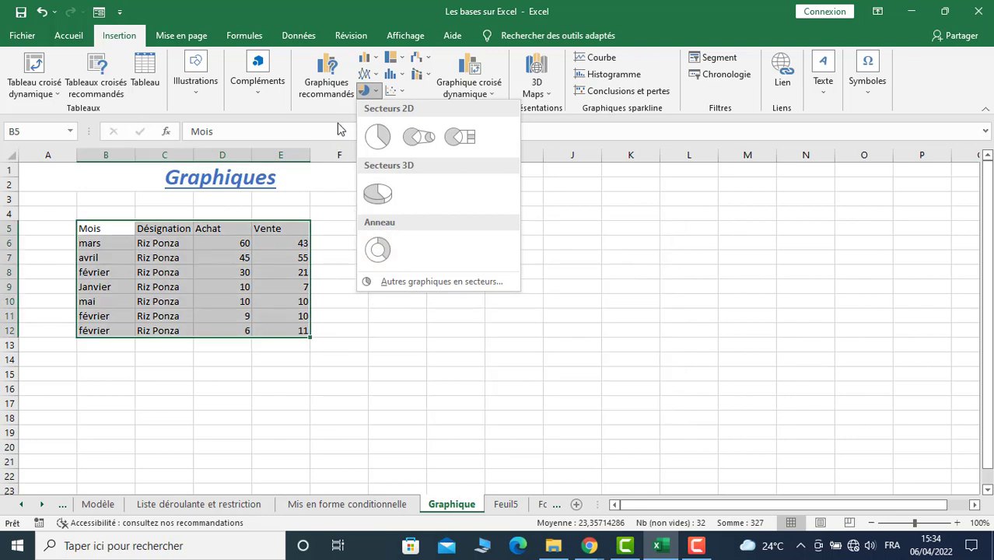
{"action": "left_click", "coordinate": [340, 129]}
{"action": "left_click", "coordinate": [366, 74]}
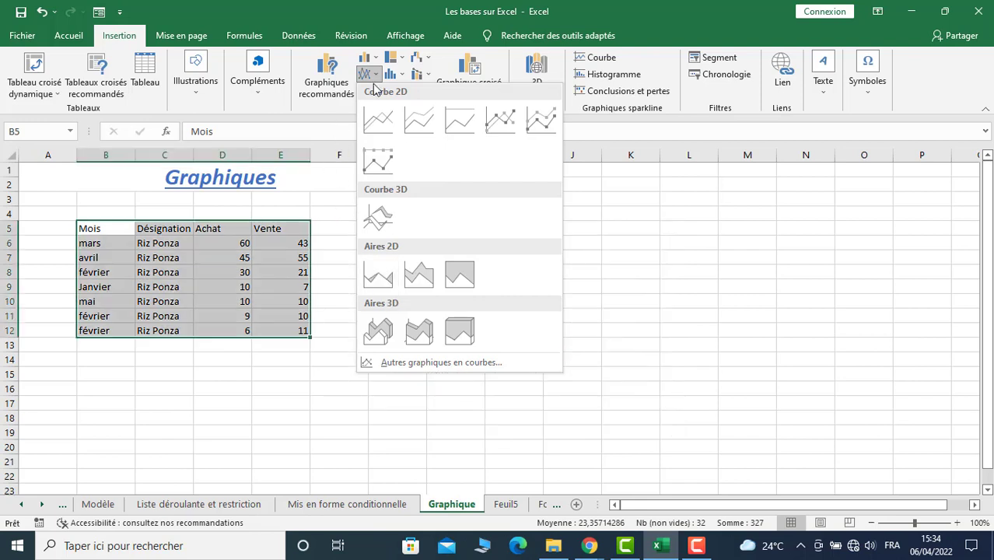
{"action": "left_click", "coordinate": [367, 59]}
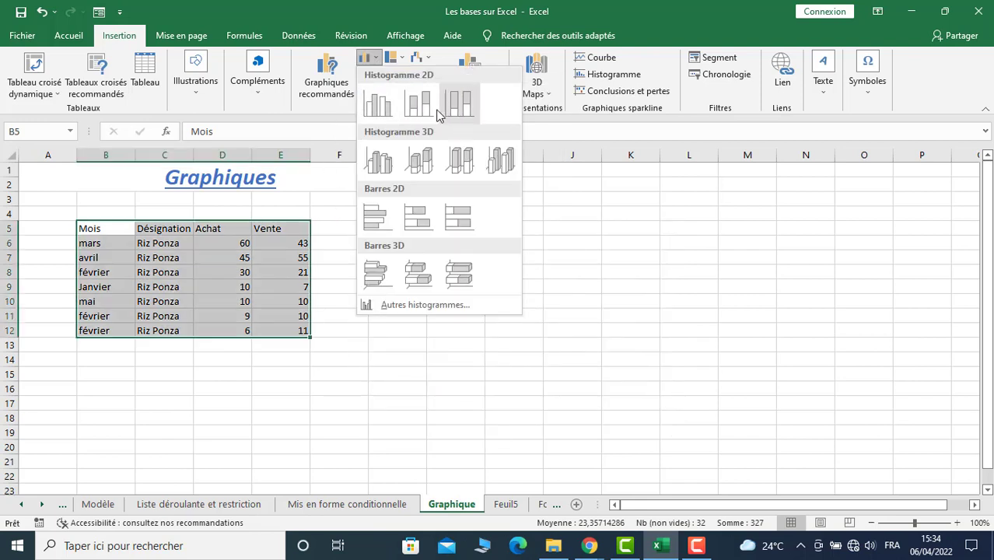
{"action": "left_click", "coordinate": [381, 108]}
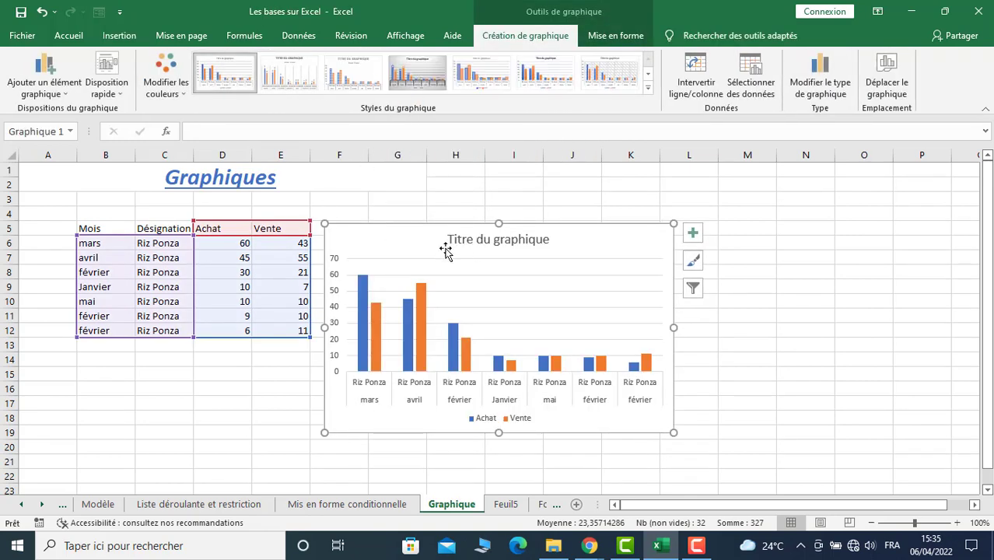
Drag the chart up beside the table and browse the Ajouter un élément graphique submenus
{"action": "mouse_move", "coordinate": [406, 247]}
{"action": "left_mouse_down"}
{"action": "mouse_move", "coordinate": [479, 206]}
{"action": "mouse_move", "coordinate": [449, 213]}
{"action": "left_mouse_up"}
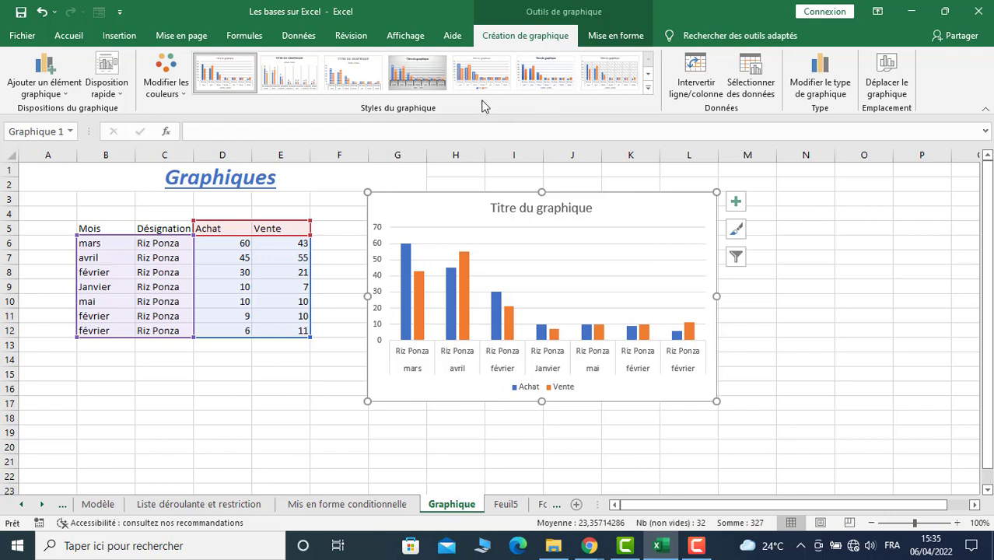
{"action": "left_click", "coordinate": [67, 99]}
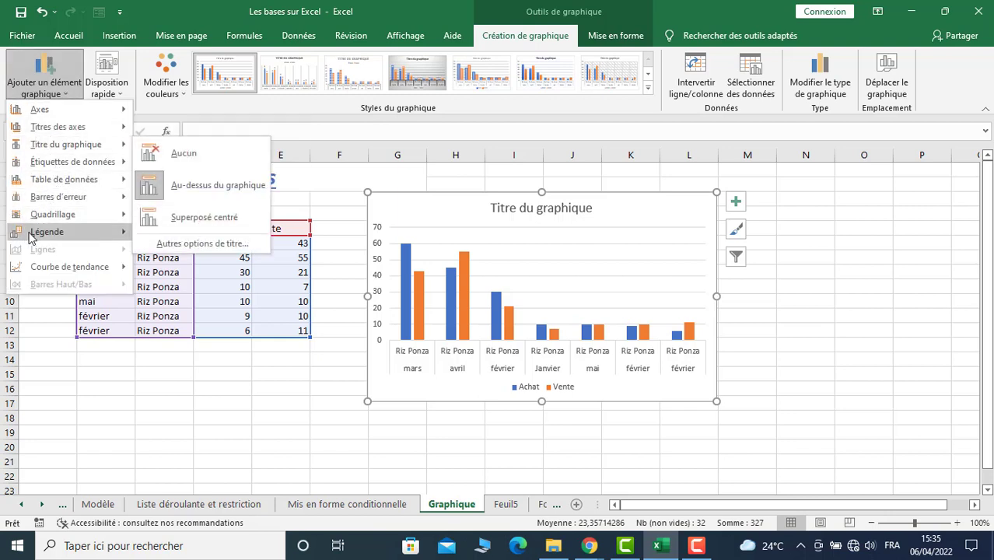
{"action": "mouse_move", "coordinate": [47, 231]}
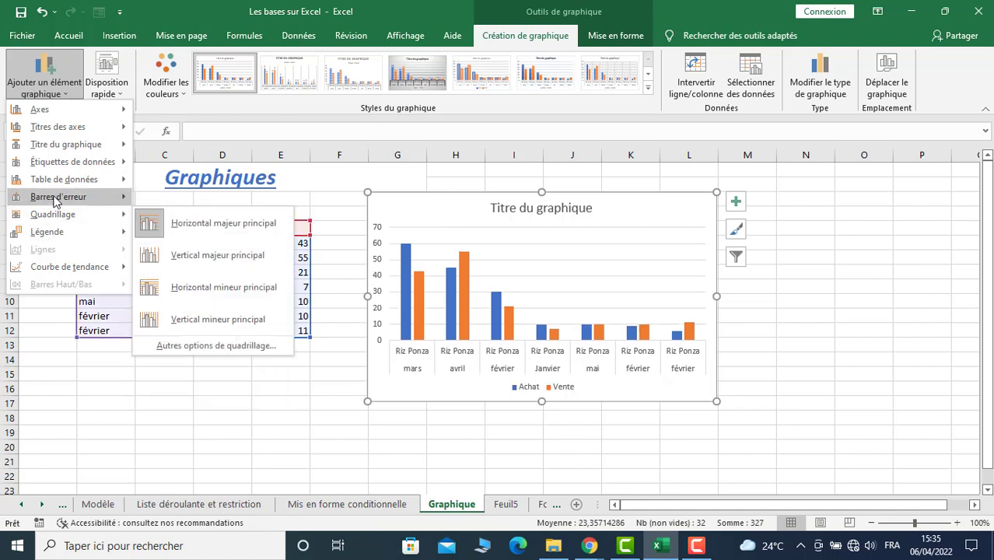
{"action": "mouse_move", "coordinate": [60, 184]}
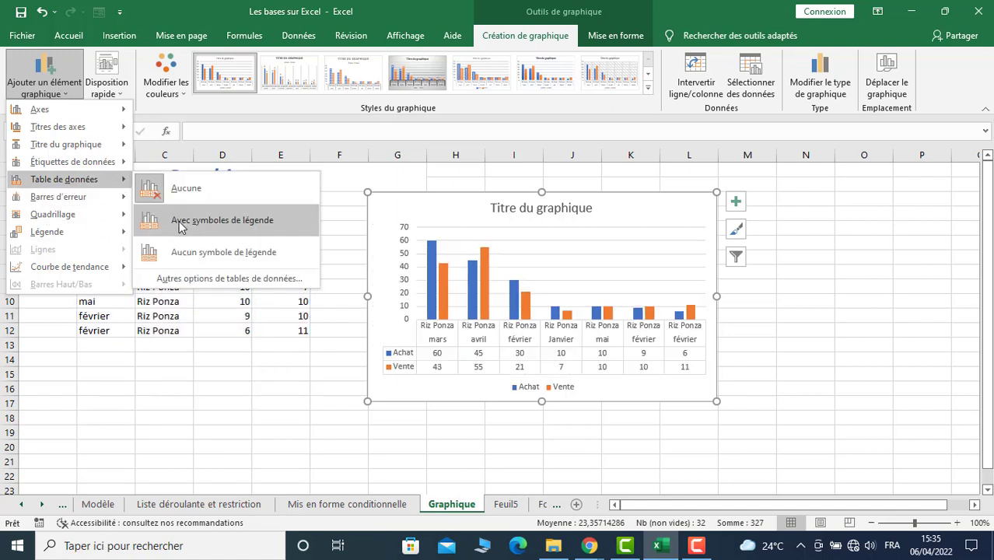
{"action": "mouse_move", "coordinate": [64, 146]}
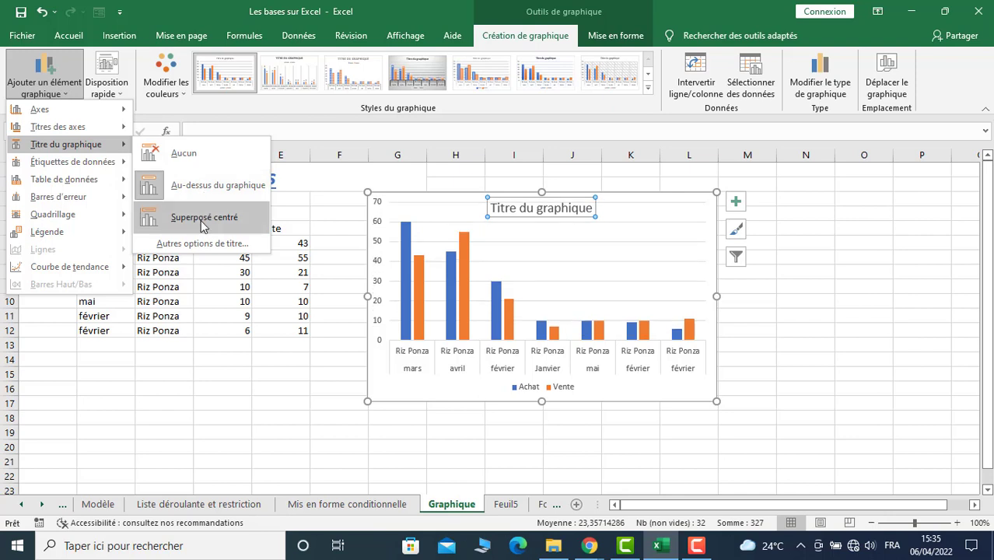
Apply the dark charcoal chart style to the column chart
{"action": "left_click", "coordinate": [118, 90]}
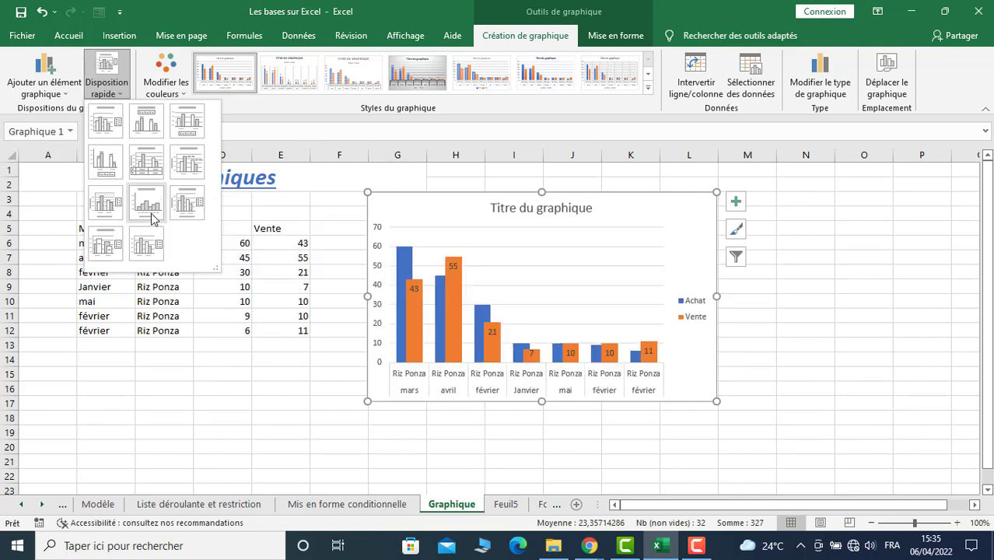
{"action": "left_click", "coordinate": [244, 112]}
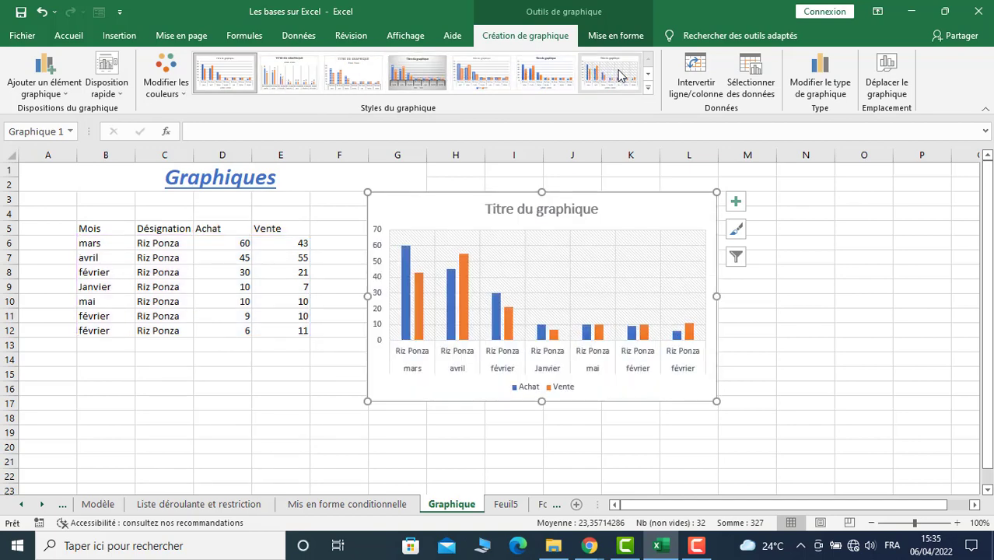
{"action": "left_click", "coordinate": [648, 88]}
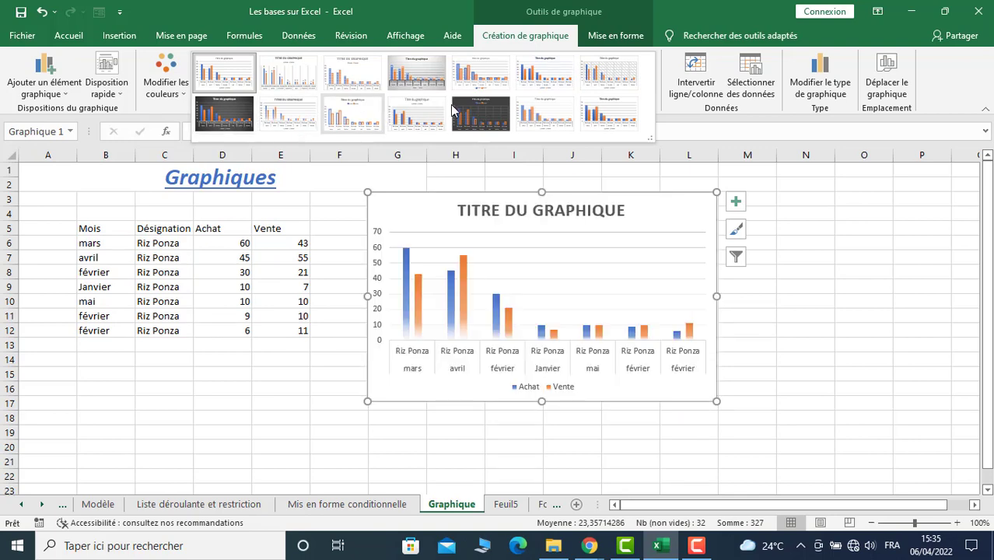
{"action": "left_click", "coordinate": [225, 113]}
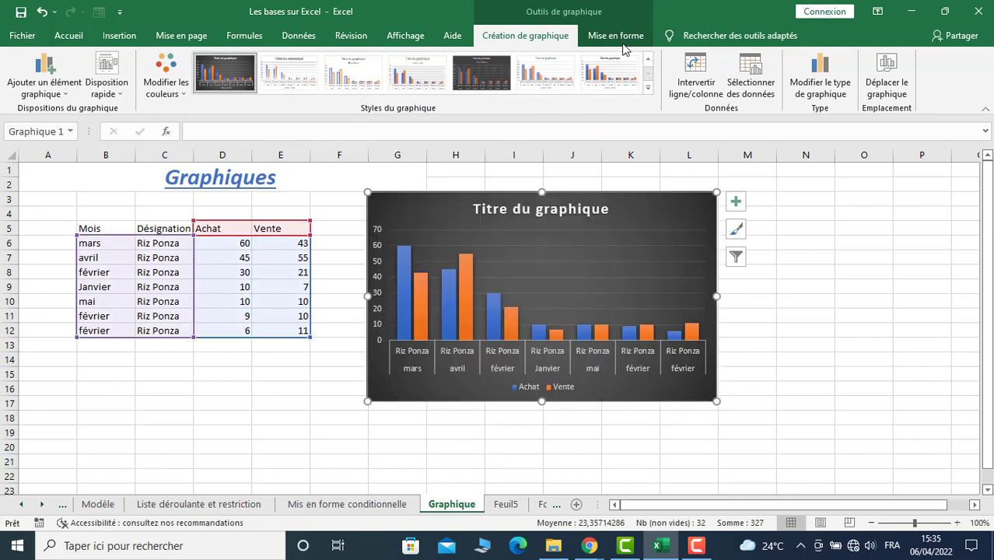
Browse the chart's fill colours and shape styles without applying any, then select the chart title
{"action": "left_click", "coordinate": [616, 36]}
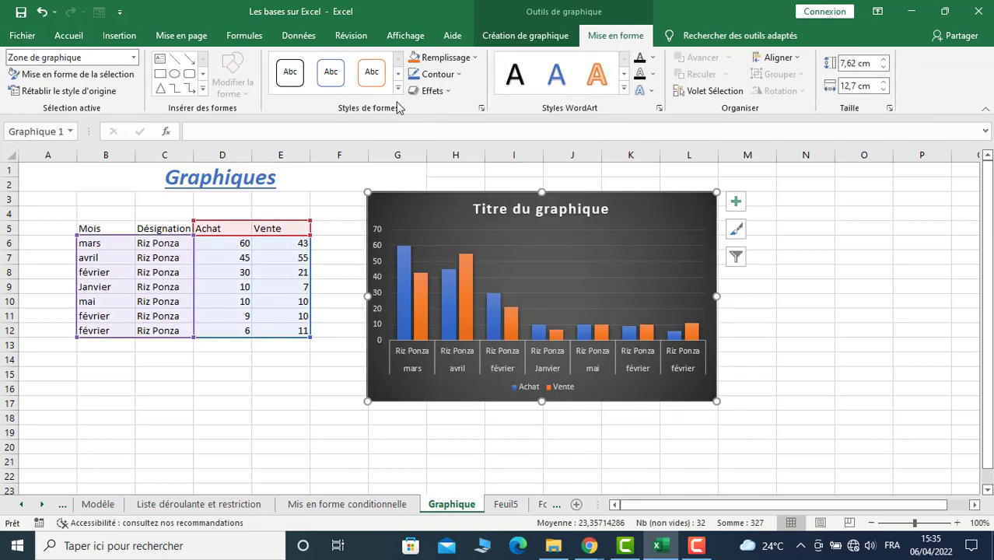
{"action": "left_click", "coordinate": [440, 58]}
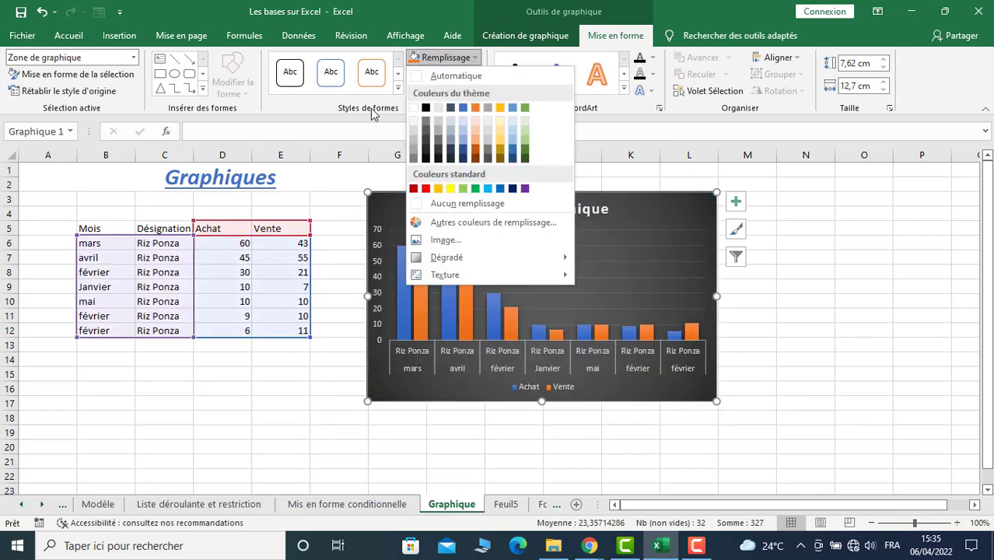
{"action": "left_click", "coordinate": [374, 113]}
{"action": "left_click", "coordinate": [399, 91]}
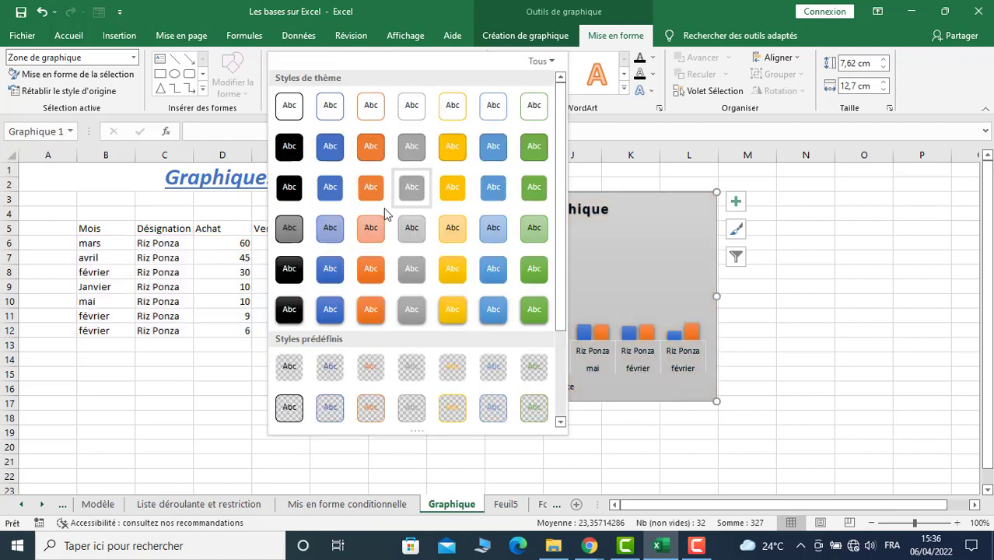
{"action": "left_click", "coordinate": [590, 109]}
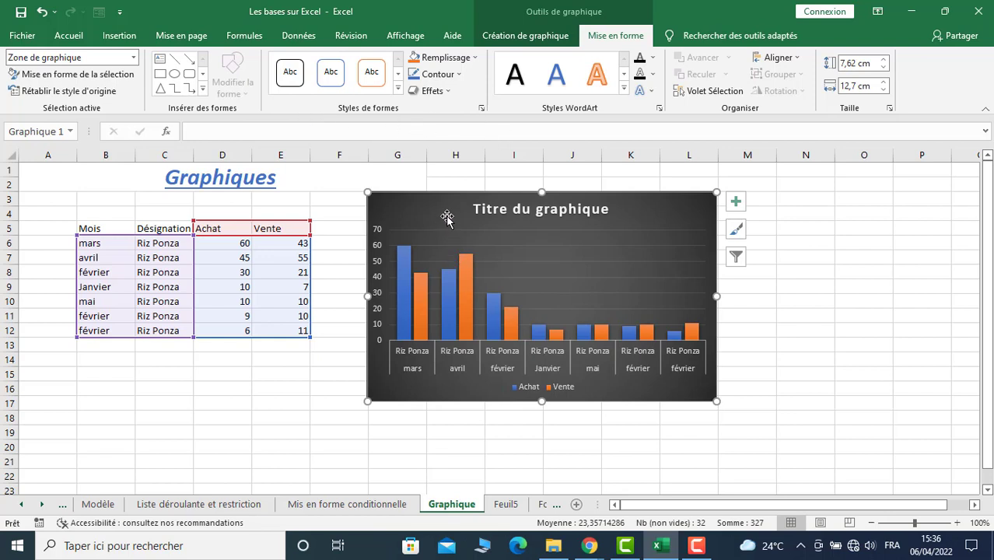
{"action": "left_click", "coordinate": [498, 208]}
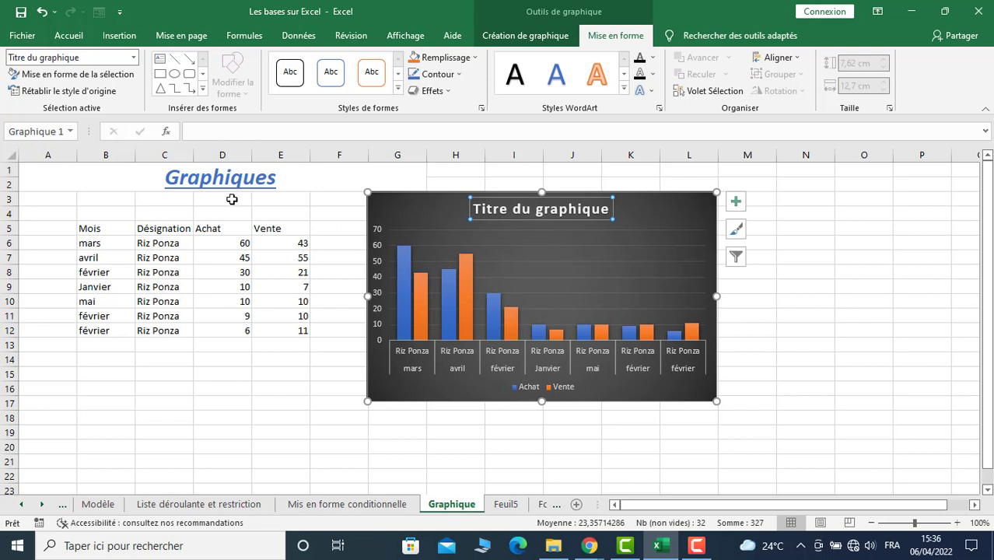
Change the chart title to 'Achats & Ventes' and move the chart further right
{"action": "type", "text": "Achats & Ventes"}
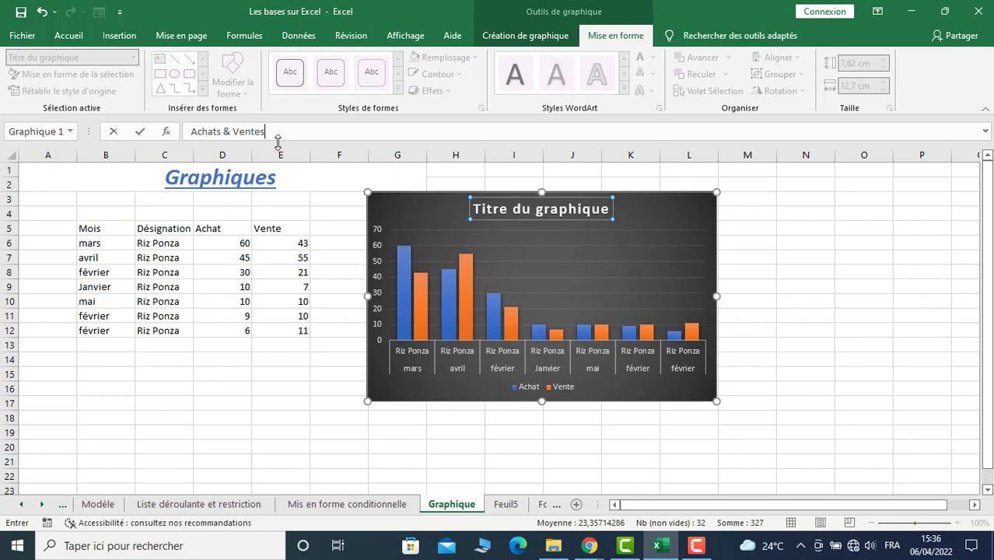
{"action": "key", "text": "Return"}
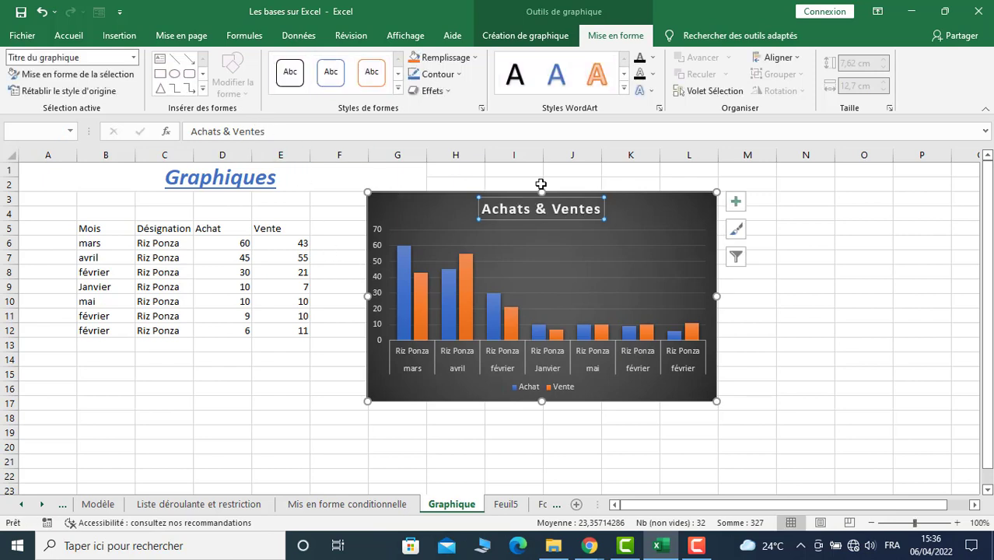
{"action": "left_click_drag", "start_coordinate": [438, 230], "coordinate": [604, 227]}
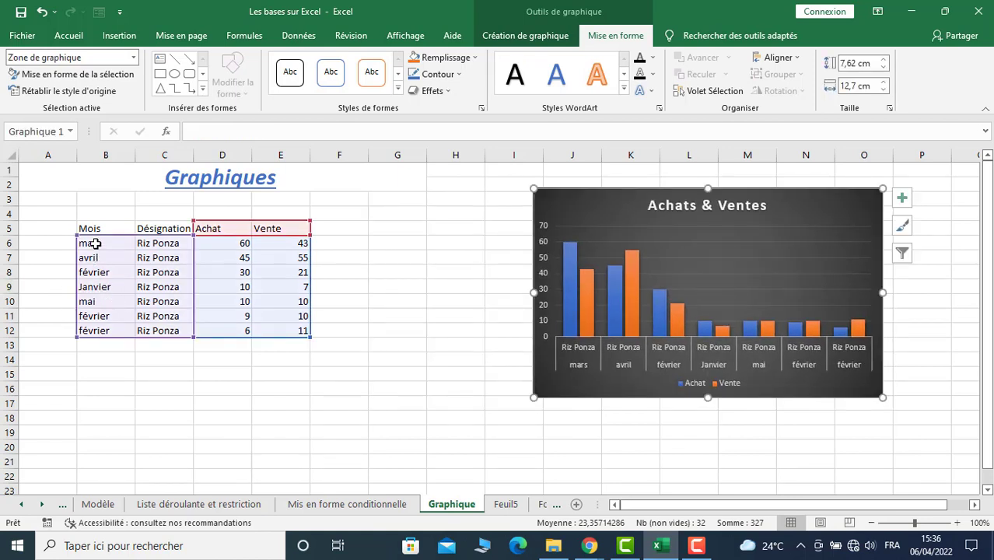
Fill B6:B12 with the months Janvier through Juillet and nudge the chart slightly right
{"action": "left_click_drag", "start_coordinate": [95, 244], "coordinate": [101, 325]}
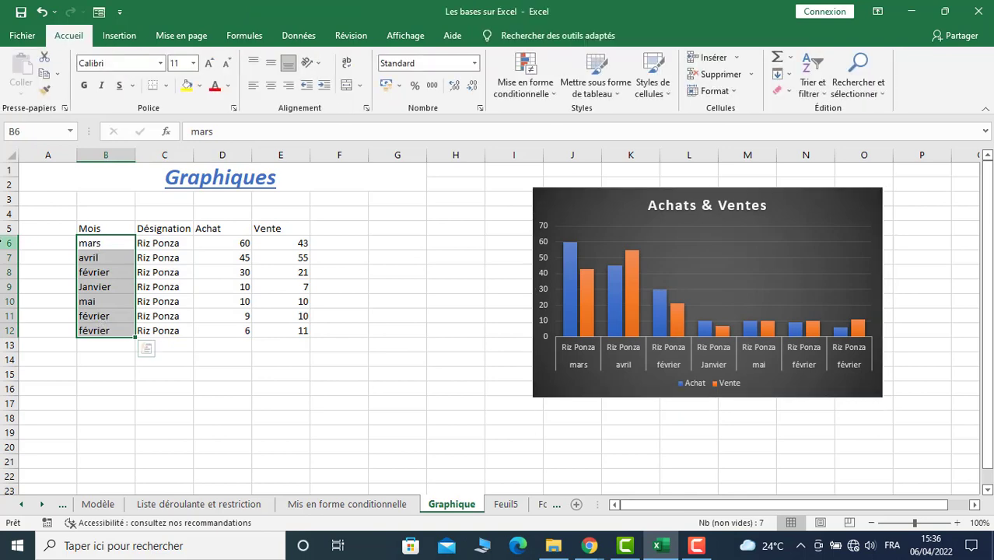
{"action": "type", "text": "Janvie"}
{"action": "key", "text": "Return"}
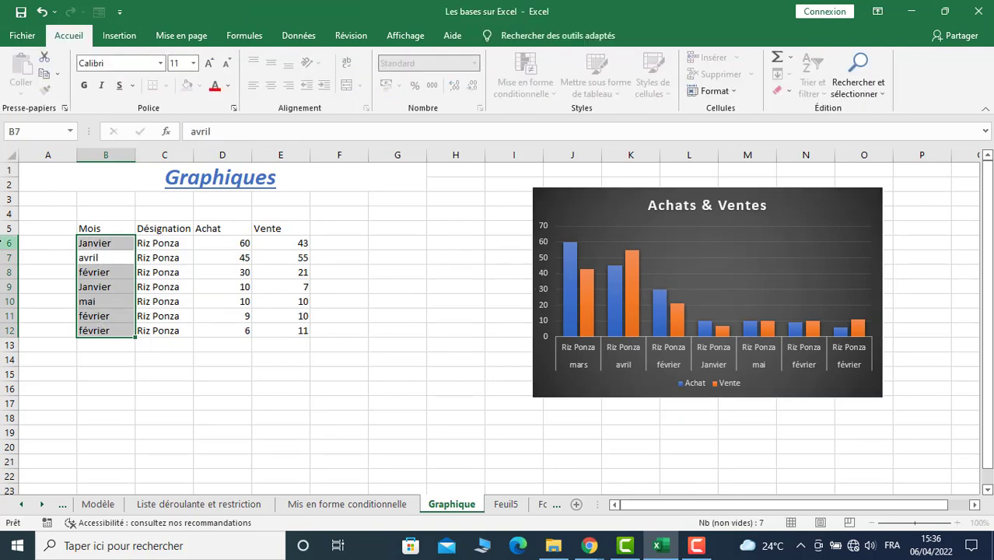
{"action": "left_click", "coordinate": [115, 247]}
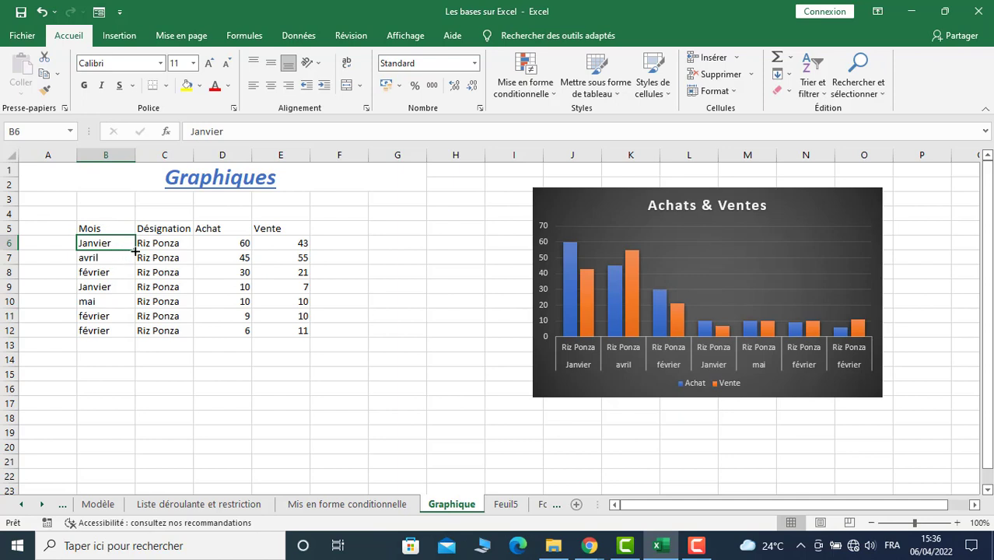
{"action": "left_click_drag", "start_coordinate": [135, 249], "coordinate": [130, 332]}
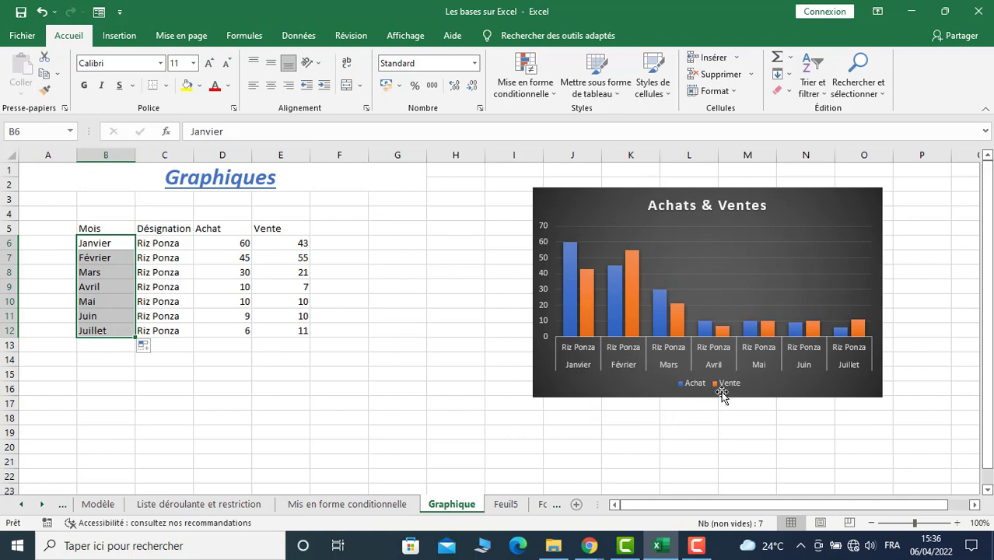
{"action": "left_click_drag", "start_coordinate": [638, 197], "coordinate": [678, 191]}
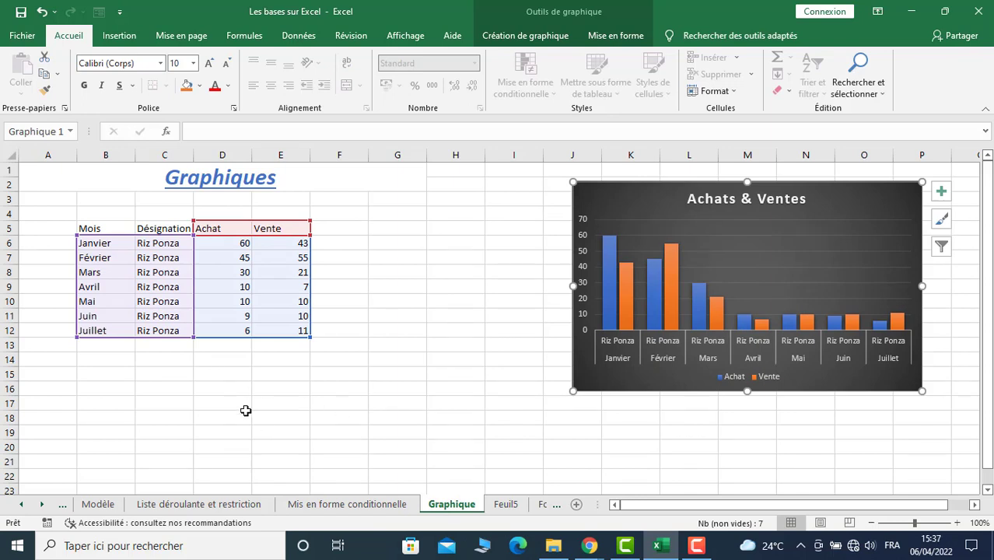
Insert a 2D line chart with markers from the B5:E12 data table
{"action": "left_click", "coordinate": [446, 402]}
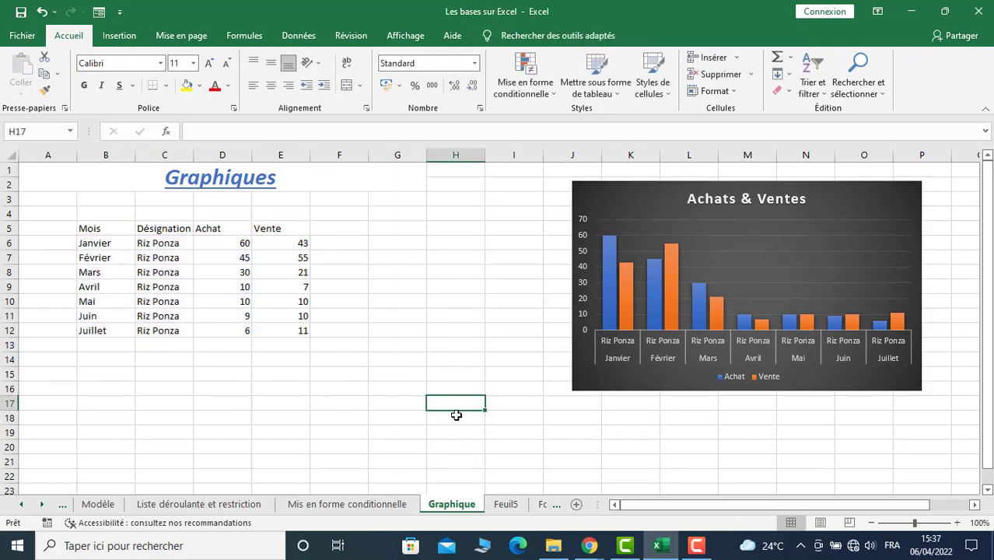
{"action": "left_click_drag", "start_coordinate": [91, 230], "coordinate": [299, 331]}
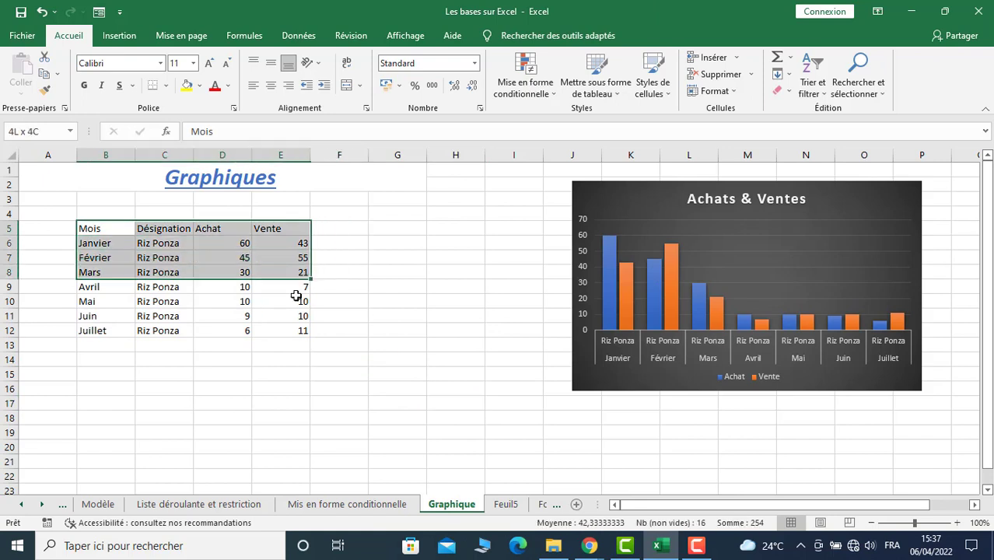
{"action": "left_click", "coordinate": [121, 35]}
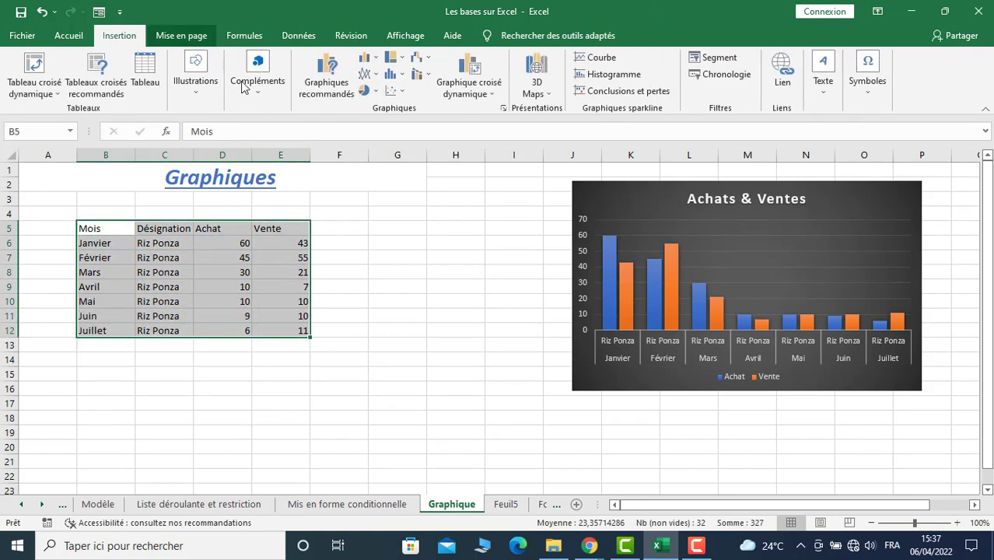
{"action": "left_click", "coordinate": [376, 59]}
{"action": "left_click", "coordinate": [347, 119]}
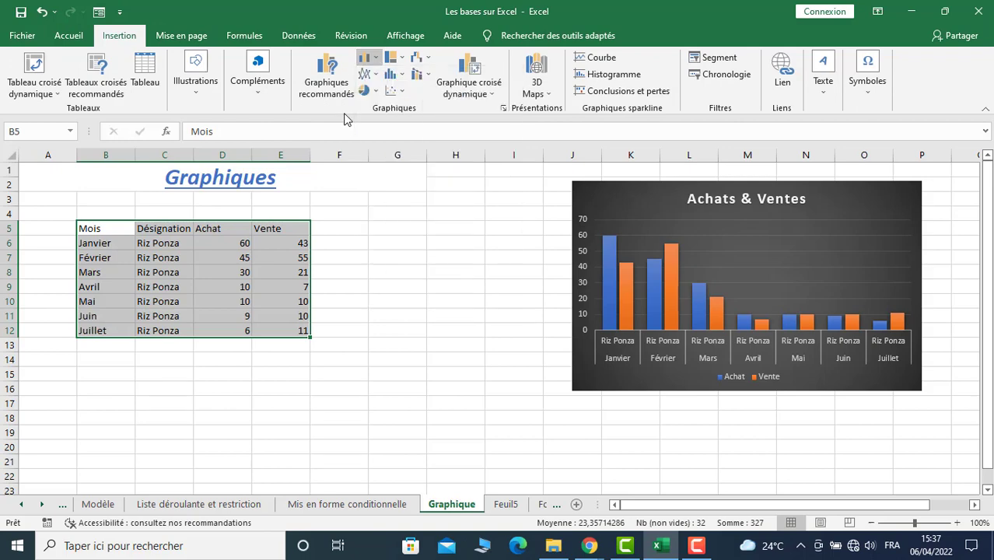
{"action": "left_click", "coordinate": [369, 74]}
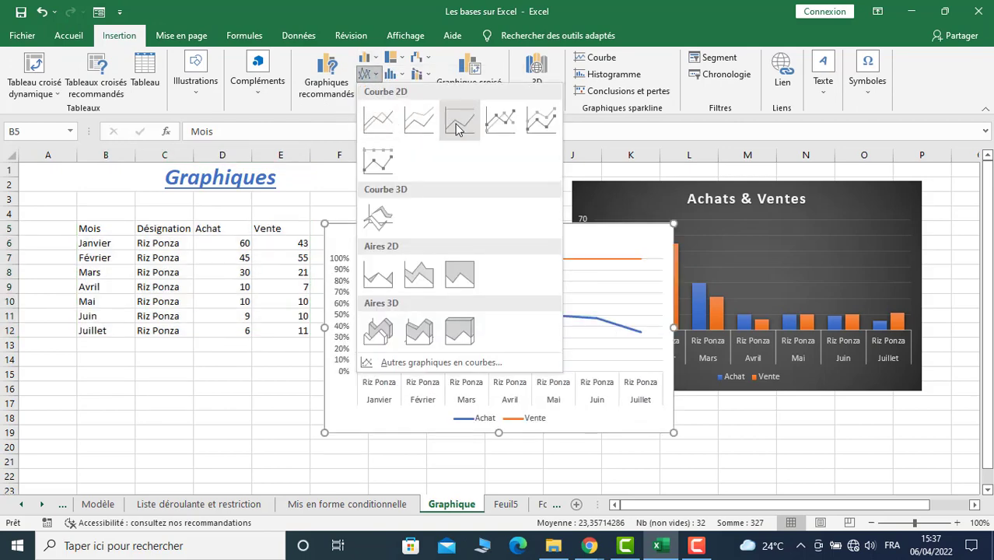
{"action": "left_click", "coordinate": [502, 120]}
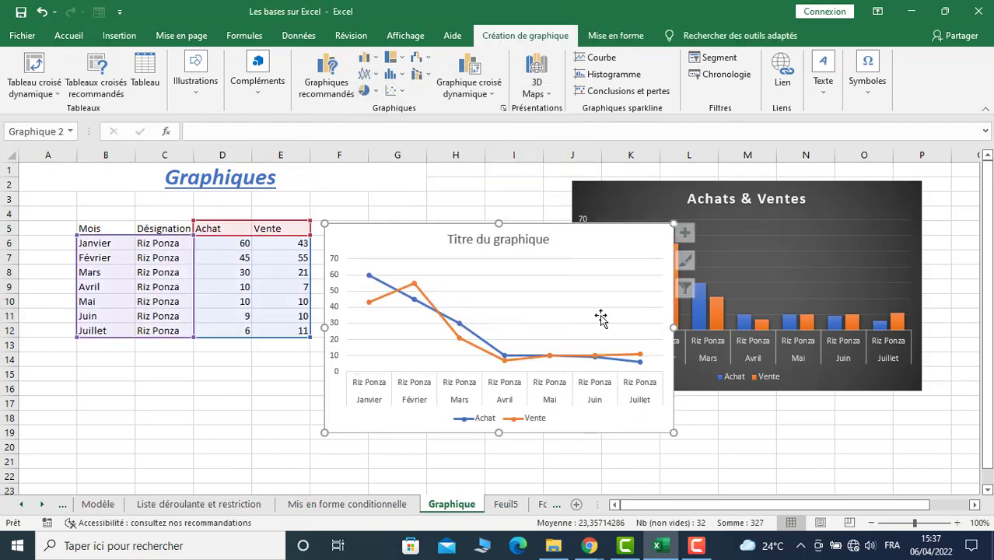
Narrow the line chart and arrange it beside the Achats & Ventes column chart
{"action": "left_click_drag", "start_coordinate": [674, 328], "coordinate": [593, 330]}
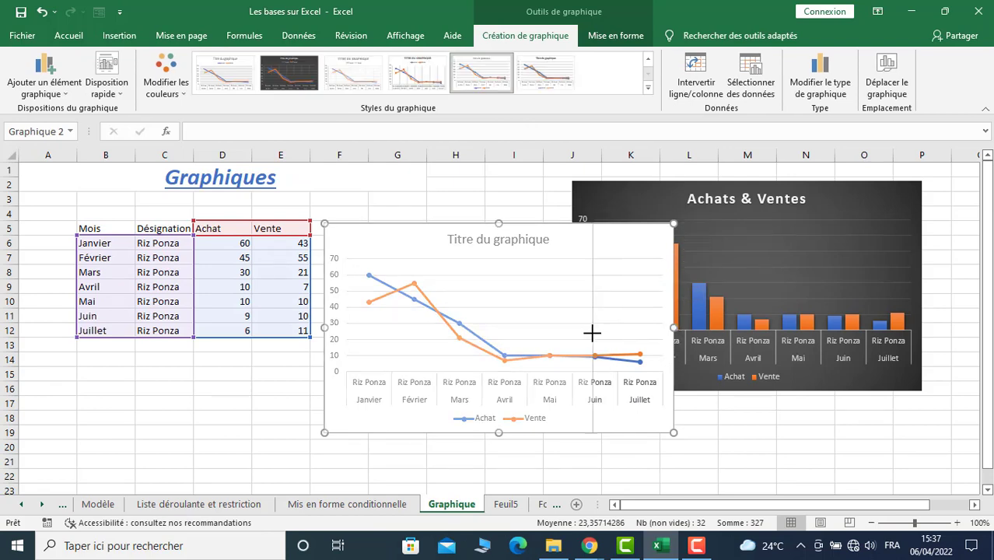
{"action": "left_click_drag", "start_coordinate": [395, 235], "coordinate": [377, 197]}
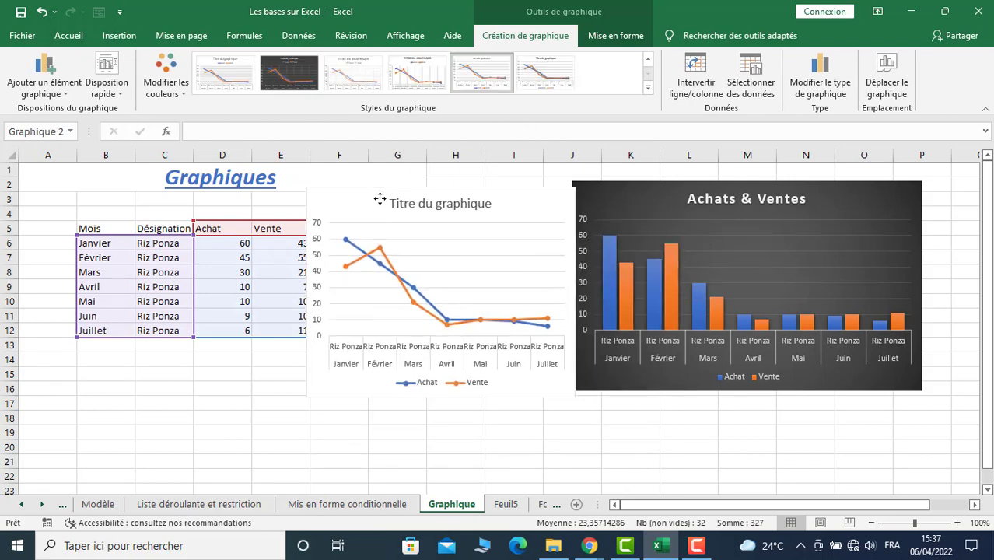
{"action": "left_click", "coordinate": [595, 286]}
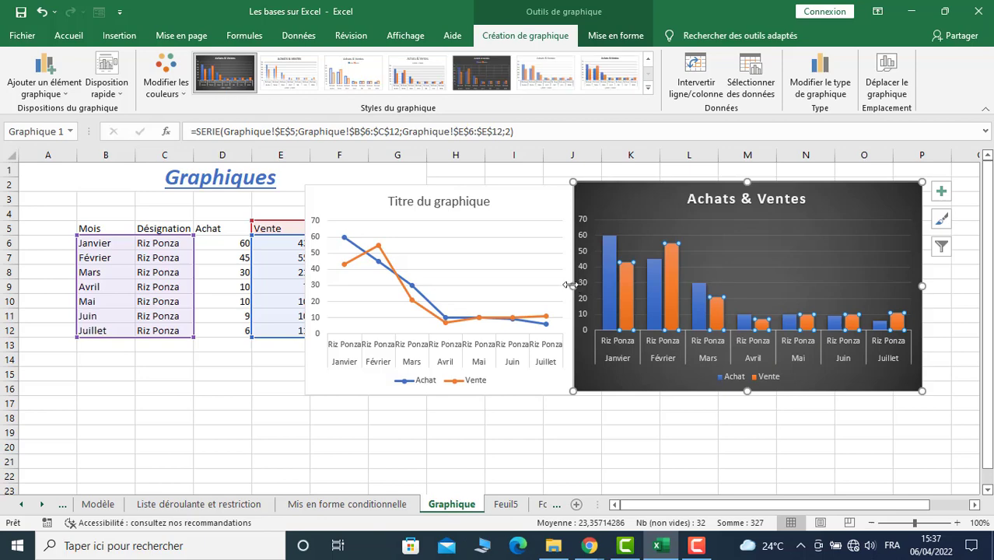
{"action": "left_click_drag", "start_coordinate": [595, 286], "coordinate": [668, 287]}
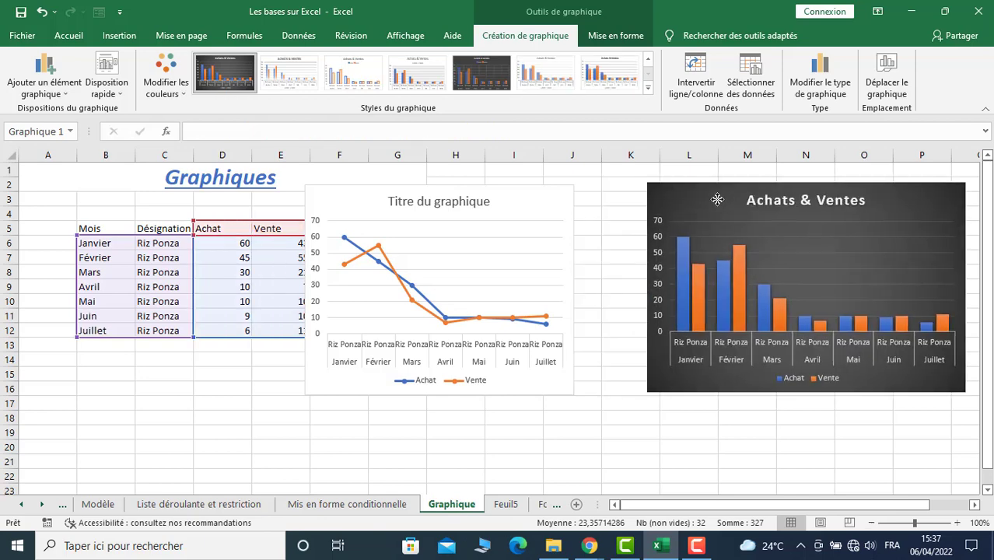
{"action": "left_click_drag", "start_coordinate": [490, 203], "coordinate": [540, 203]}
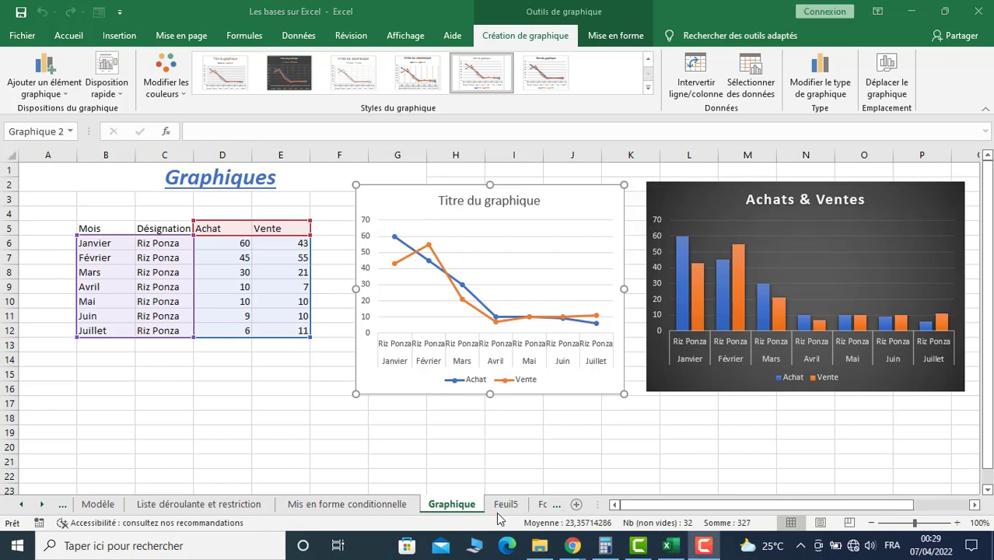
Switch to the Feuil5 sheet and select the Prix Total cell D5
{"action": "left_click", "coordinate": [502, 507]}
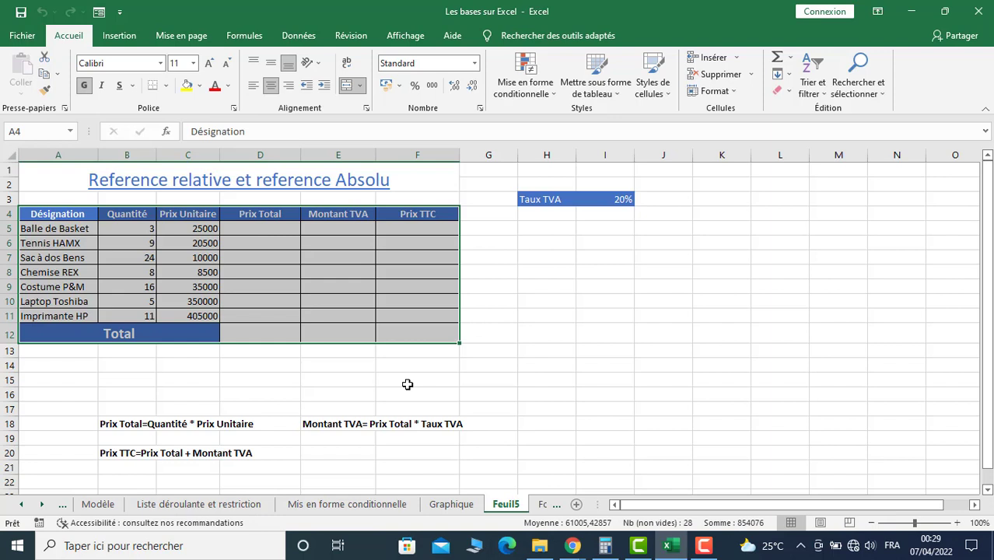
{"action": "left_click", "coordinate": [254, 367]}
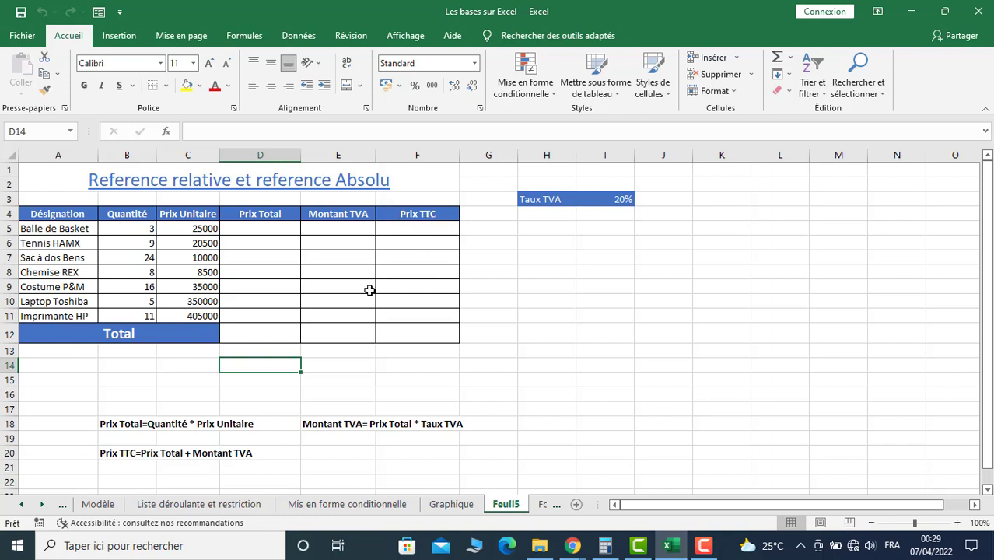
{"action": "left_click", "coordinate": [260, 232]}
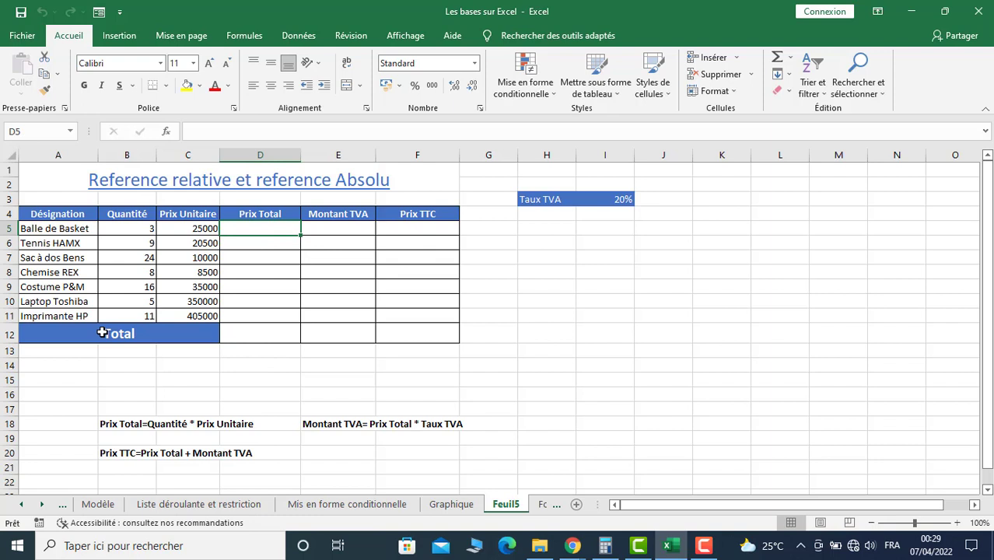
Enter =B5*C5 in D5 so the first Prix Total shows 75000
{"action": "type", "text": "="}
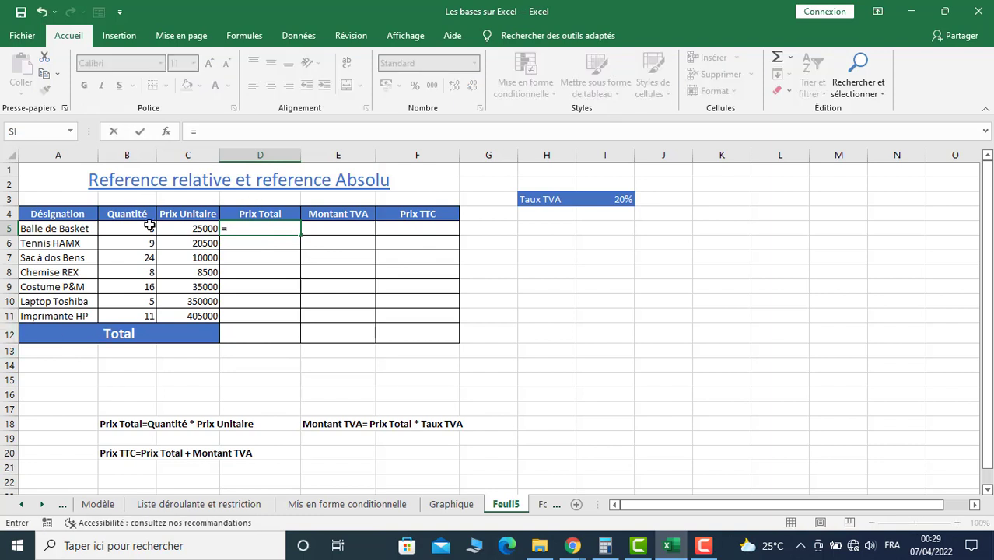
{"action": "left_click", "coordinate": [139, 230]}
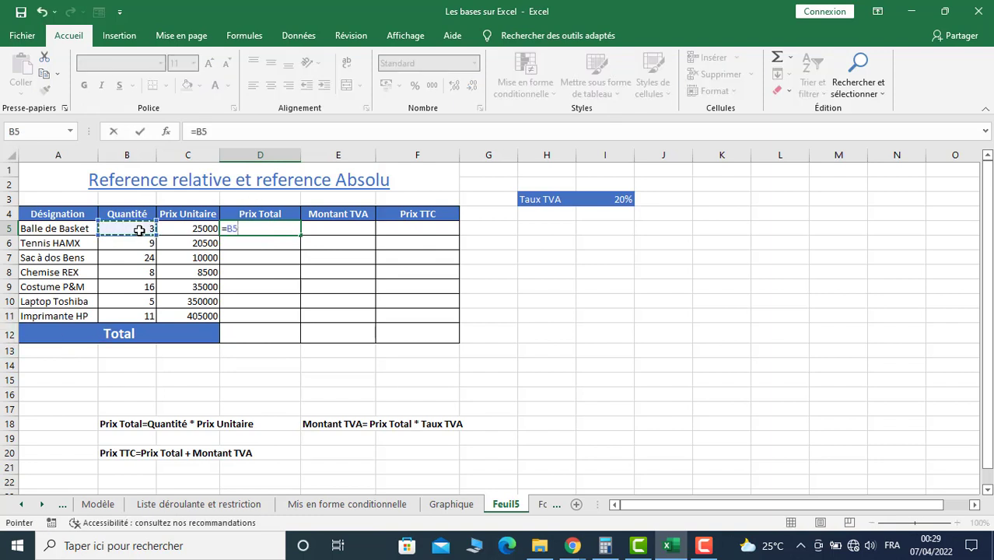
{"action": "type", "text": "*"}
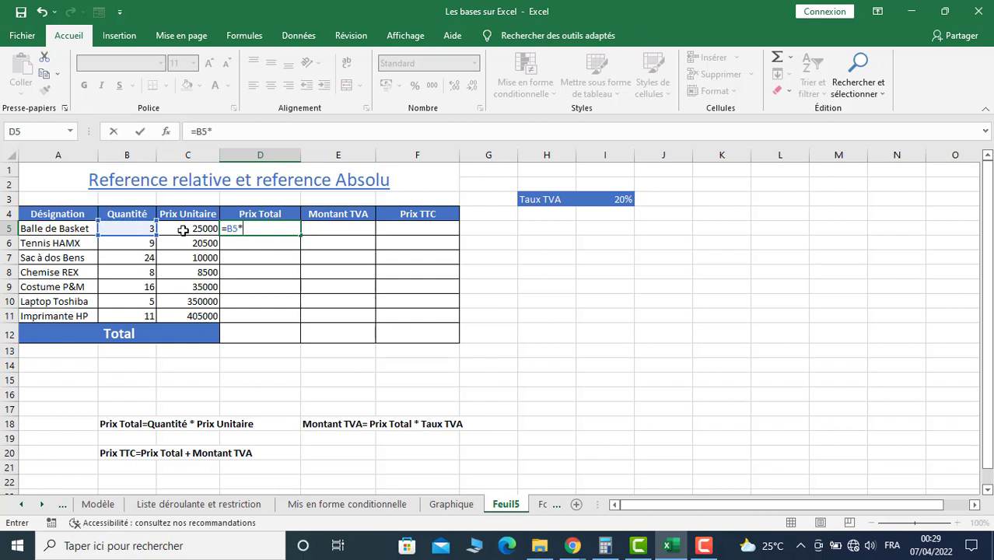
{"action": "left_click", "coordinate": [183, 230]}
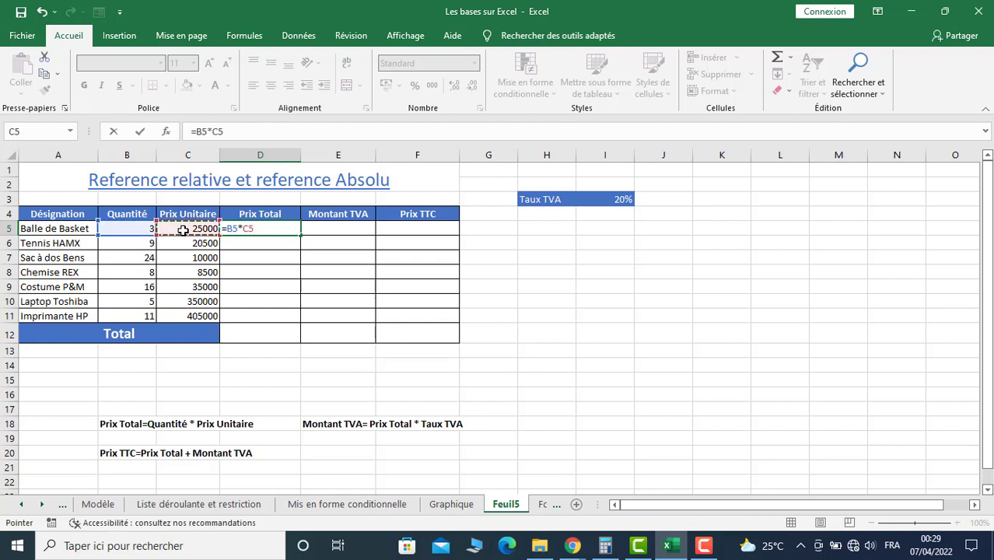
{"action": "key", "text": "Return"}
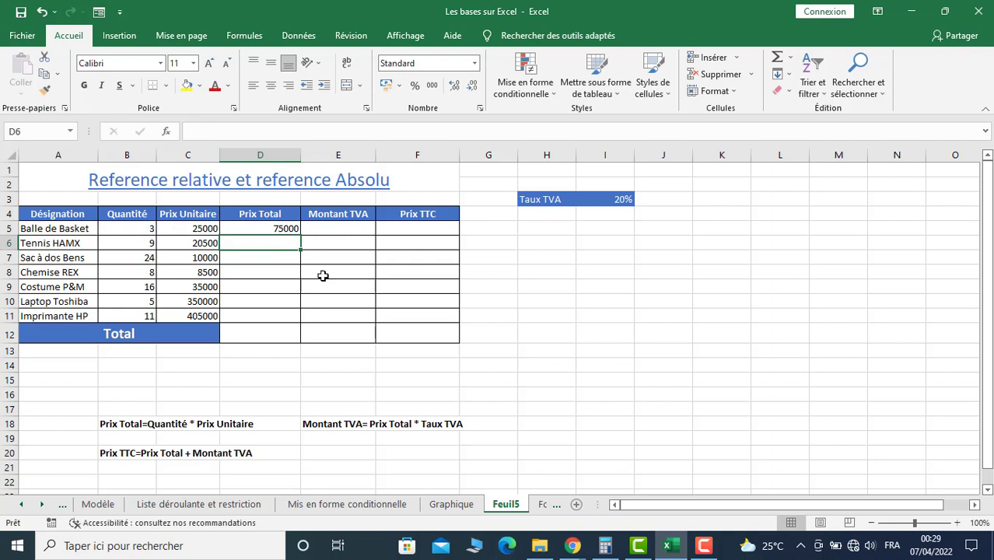
Copy the D5 formula into D6 to get 184500, then clear the copy marquee
{"action": "left_click", "coordinate": [272, 228]}
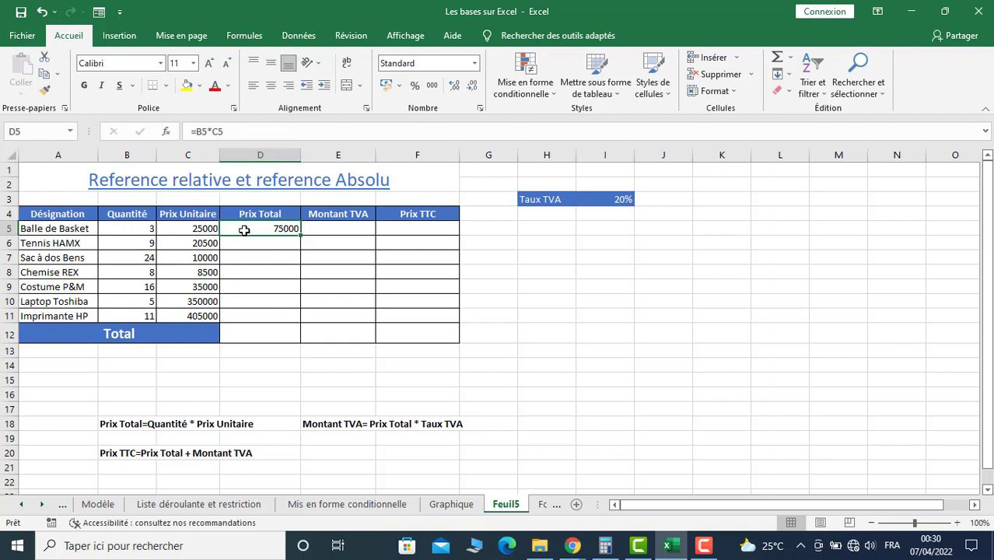
{"action": "right_click", "coordinate": [273, 228]}
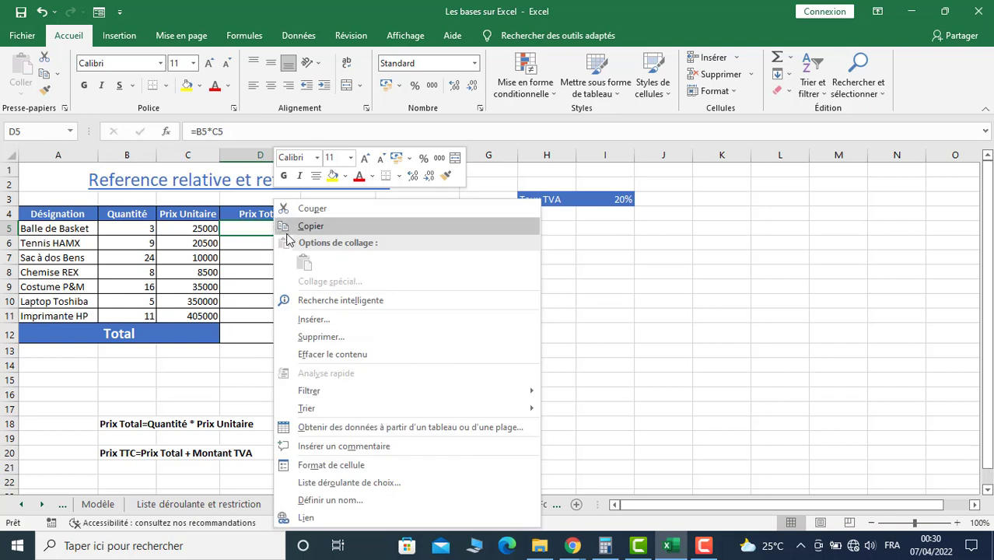
{"action": "left_click", "coordinate": [303, 231]}
{"action": "left_click", "coordinate": [265, 244]}
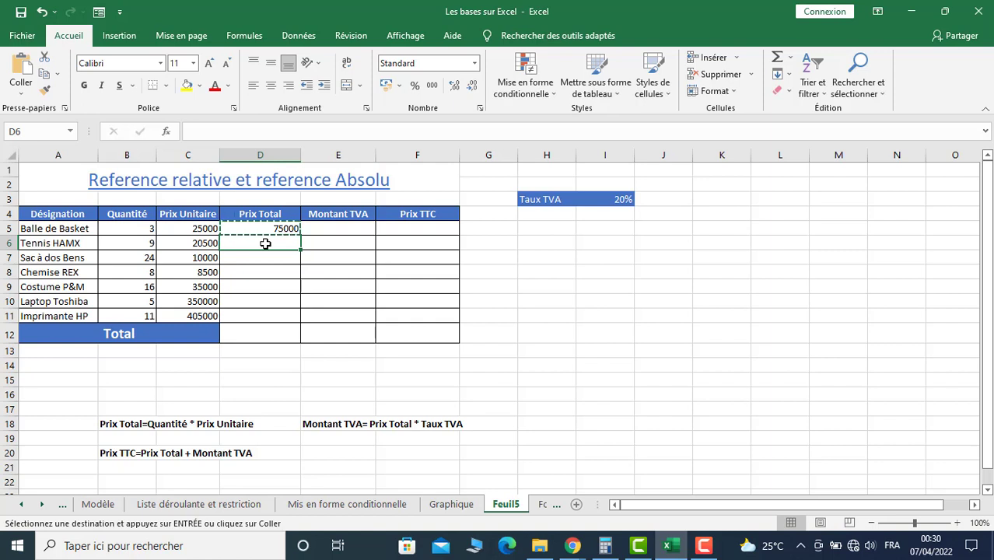
{"action": "right_click", "coordinate": [265, 245]}
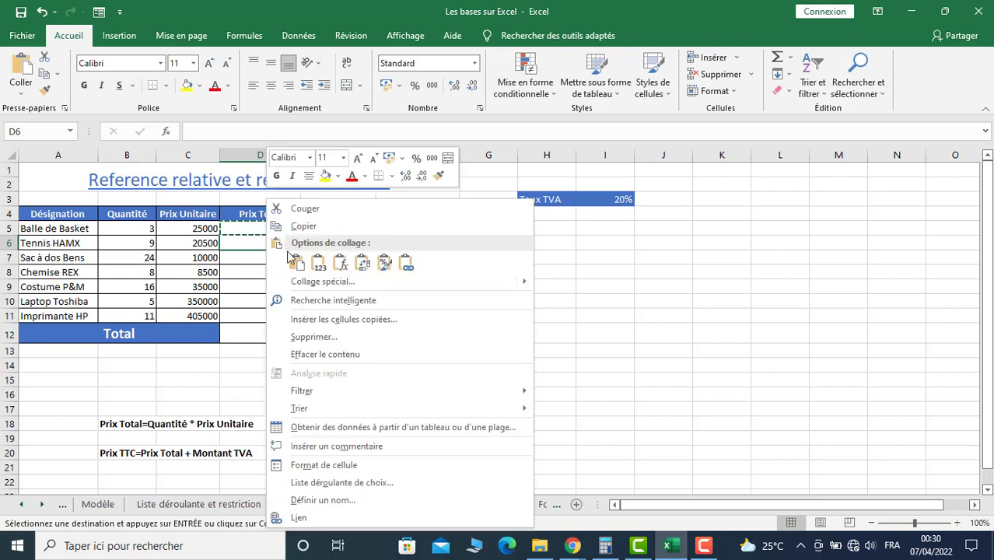
{"action": "left_click", "coordinate": [294, 263]}
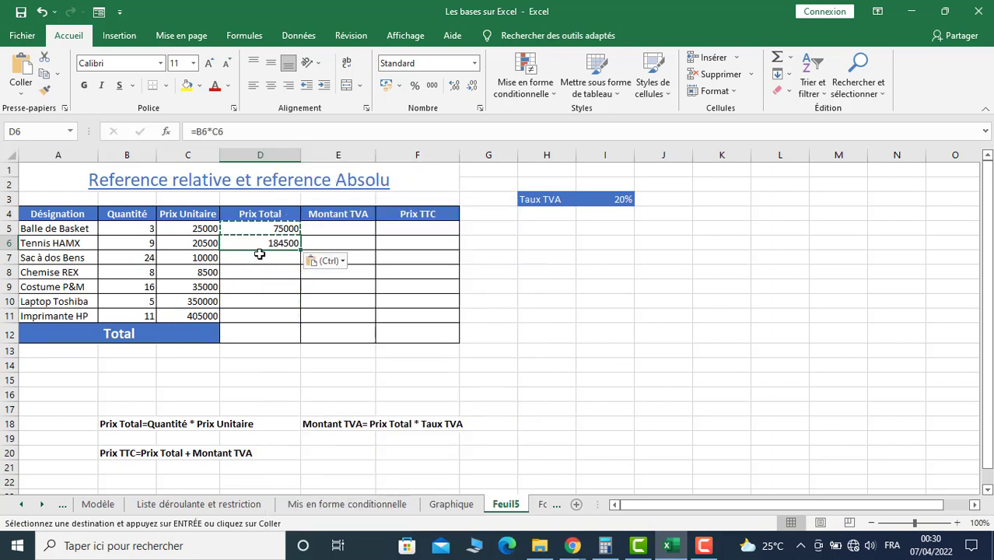
{"action": "key", "text": "Escape"}
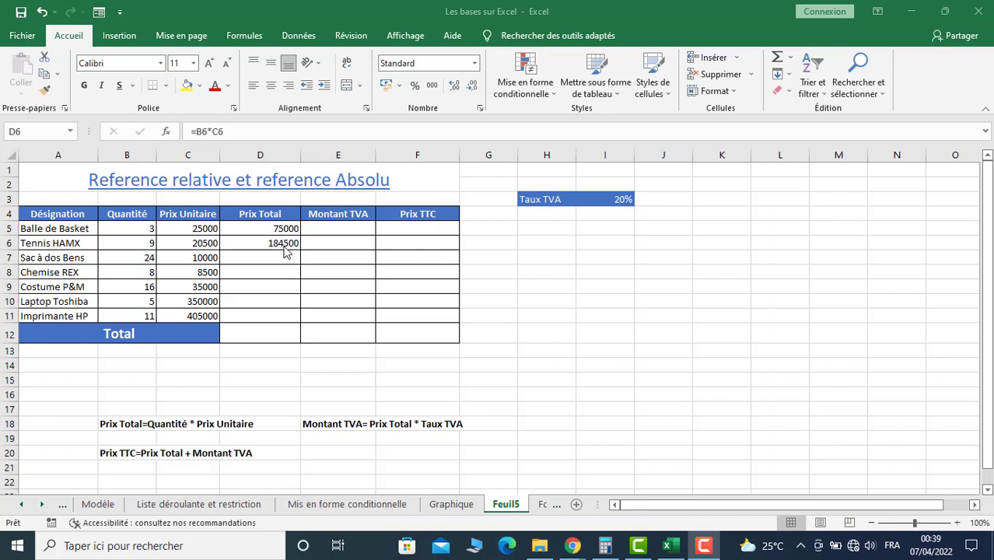
Fill the D6 formula down to D11 and check the copied formulas in D7, D8, D9 and D11
{"action": "left_click", "coordinate": [269, 243]}
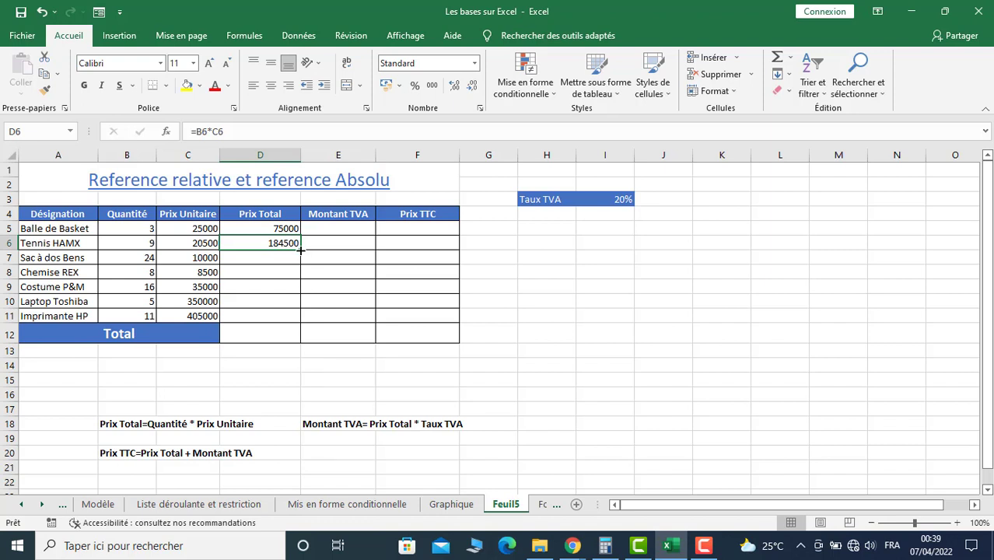
{"action": "left_click_drag", "start_coordinate": [300, 250], "coordinate": [294, 319]}
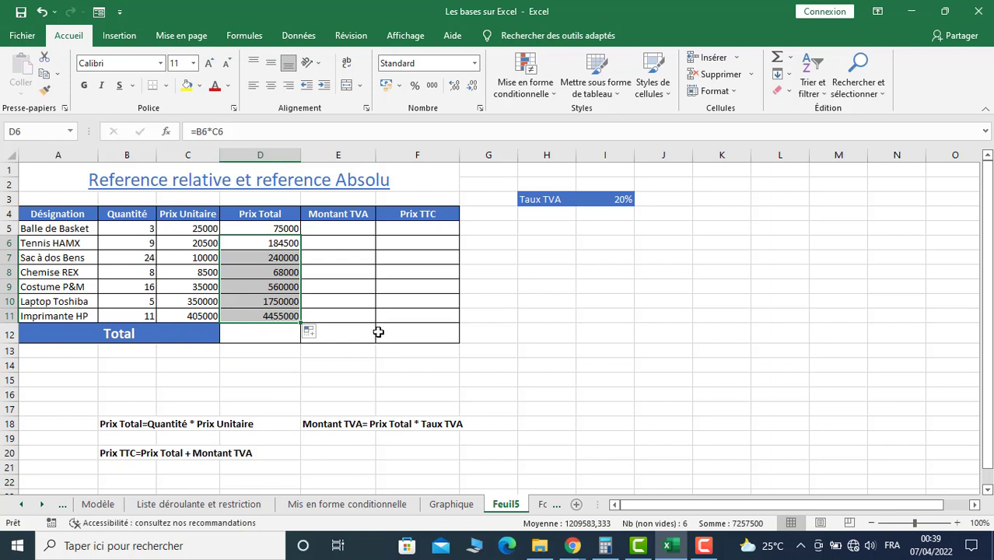
{"action": "left_click", "coordinate": [299, 319]}
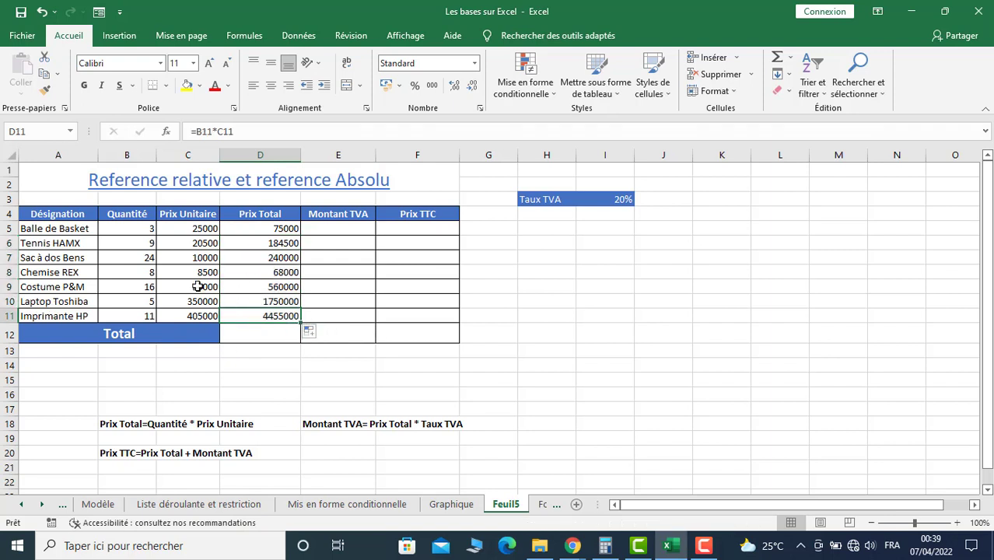
{"action": "left_click", "coordinate": [282, 261]}
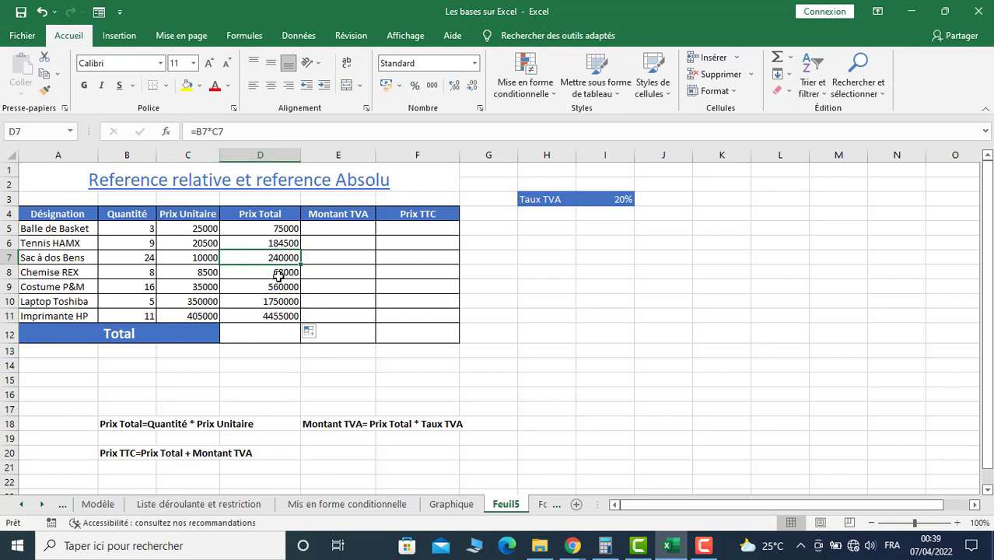
{"action": "left_click", "coordinate": [278, 274]}
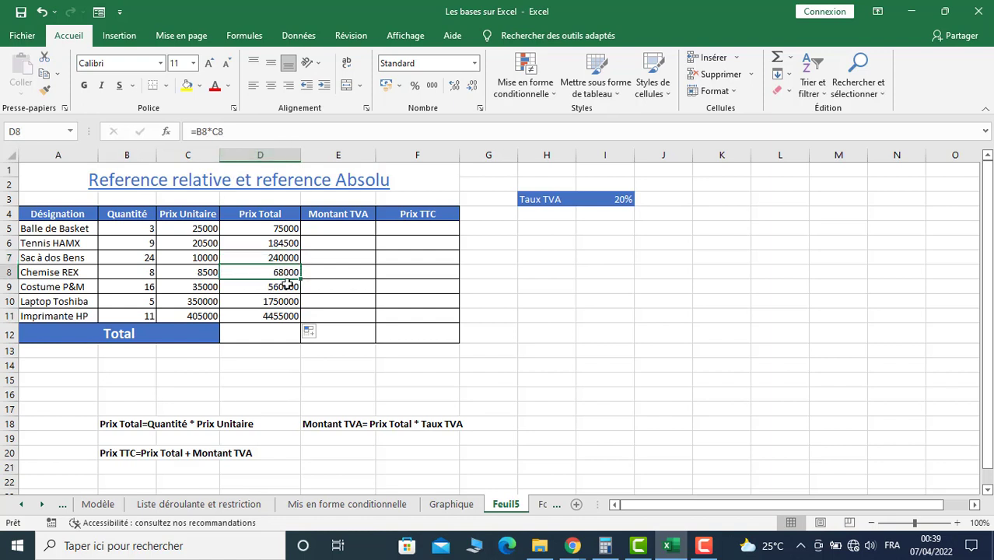
{"action": "left_click", "coordinate": [283, 287]}
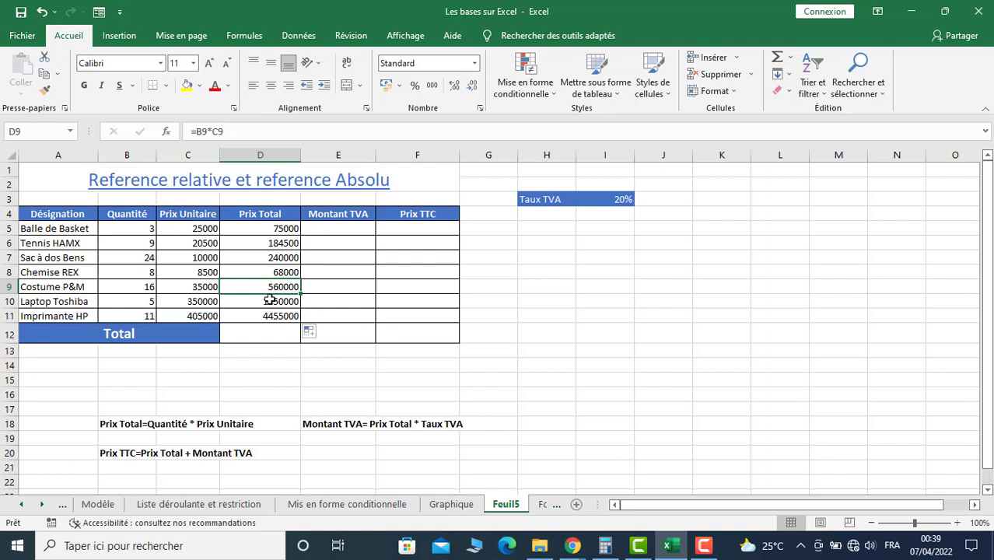
{"action": "left_click", "coordinate": [325, 228]}
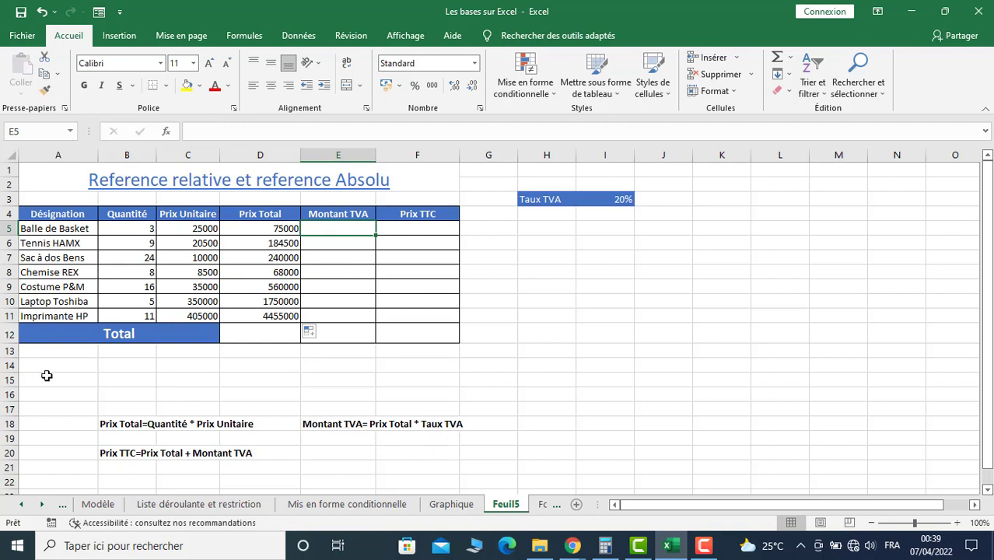
Enter =D5*I3 in E5, giving 15000, and fill it down to E11
{"action": "type", "text": "="}
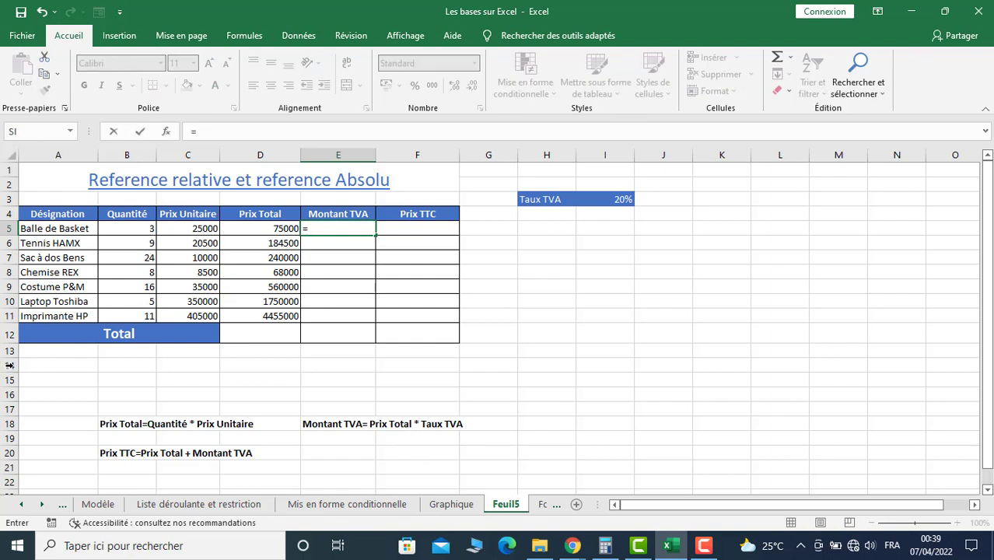
{"action": "left_click", "coordinate": [255, 233]}
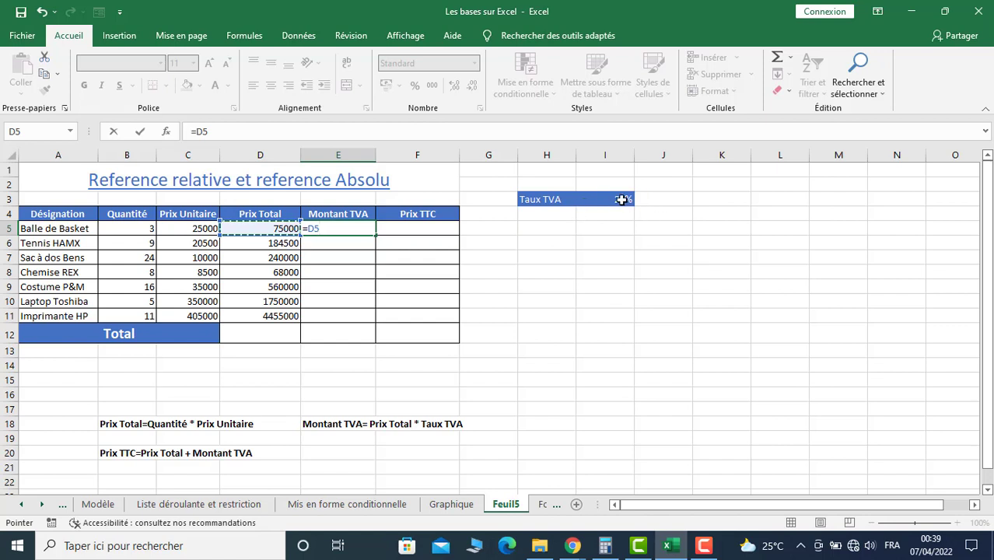
{"action": "type", "text": "*"}
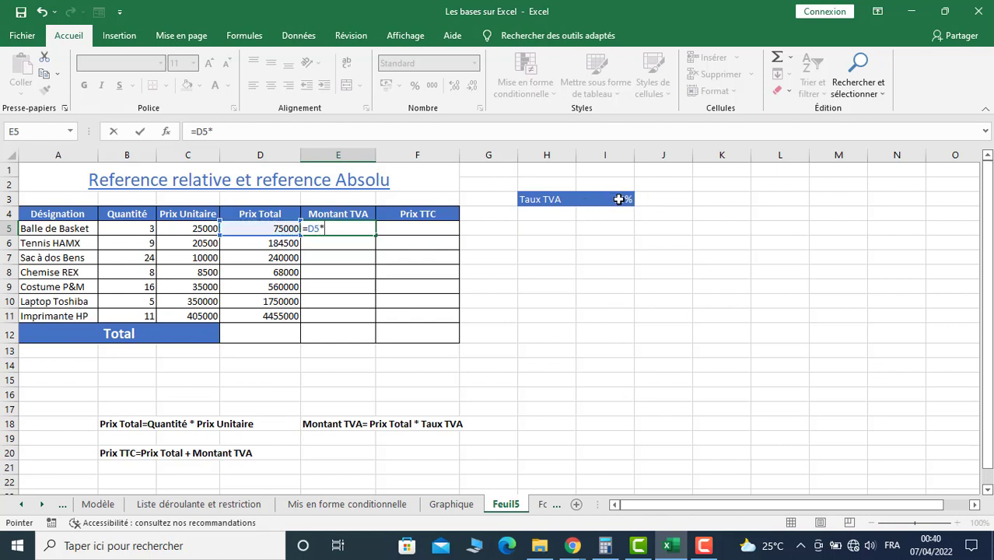
{"action": "left_click", "coordinate": [620, 200]}
{"action": "key", "text": "Return"}
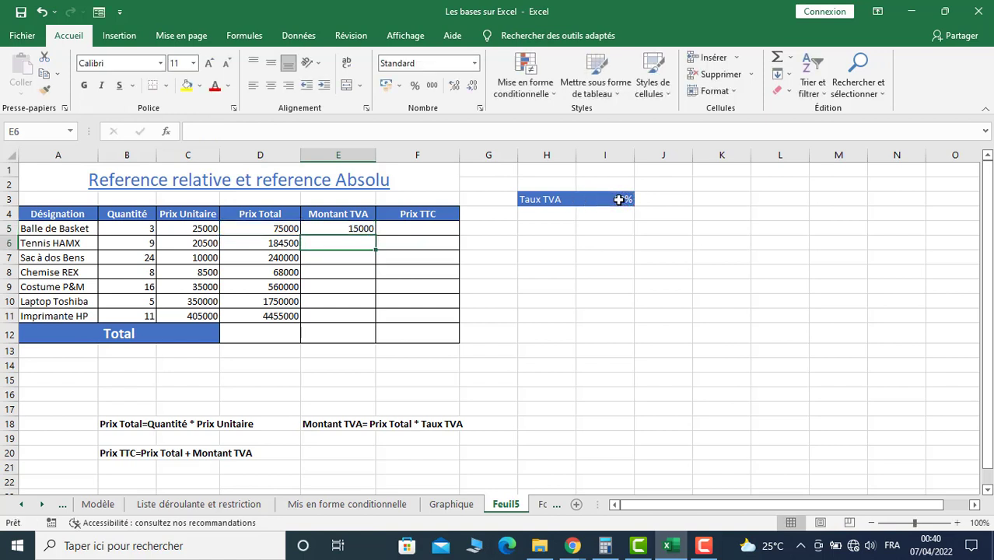
{"action": "left_click", "coordinate": [358, 229]}
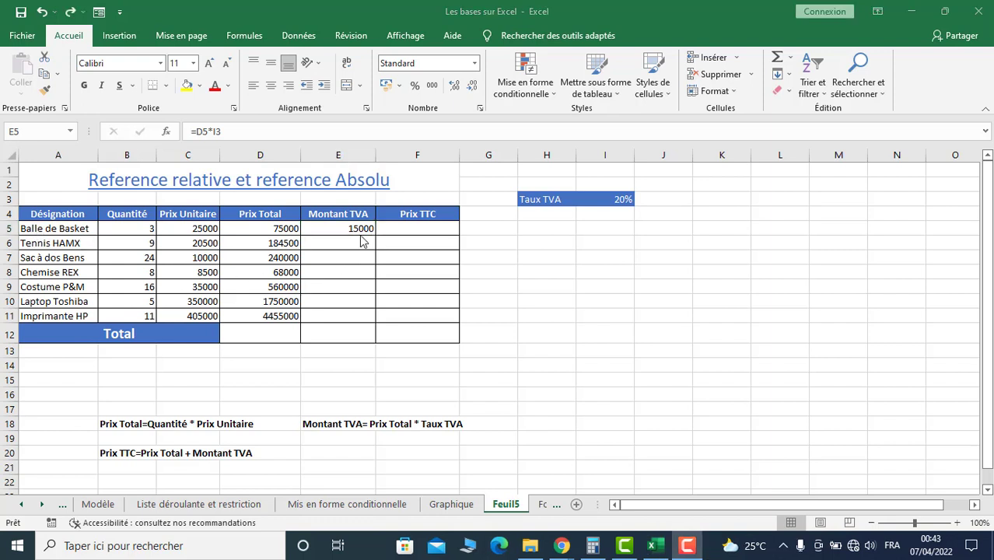
{"action": "left_click", "coordinate": [372, 232]}
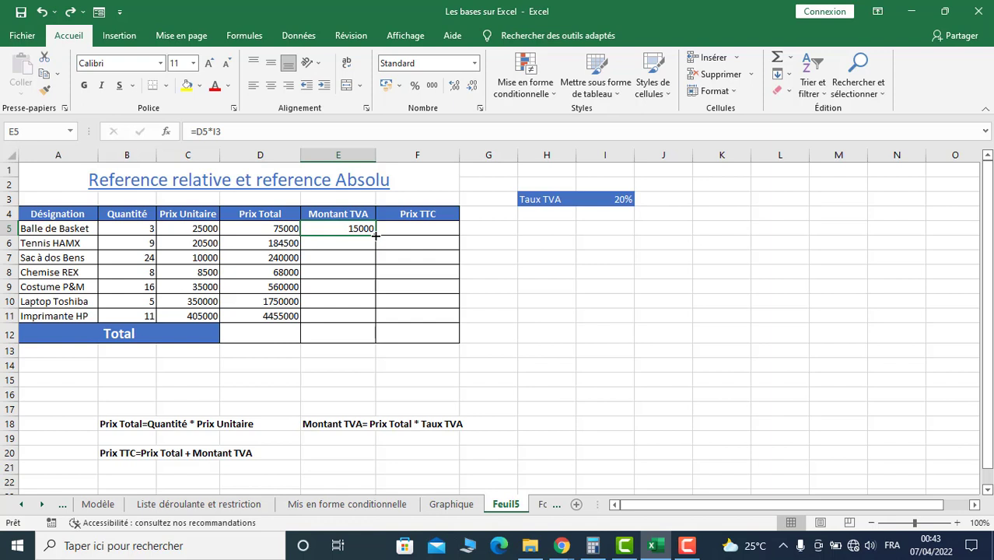
{"action": "left_click_drag", "start_coordinate": [374, 235], "coordinate": [372, 319]}
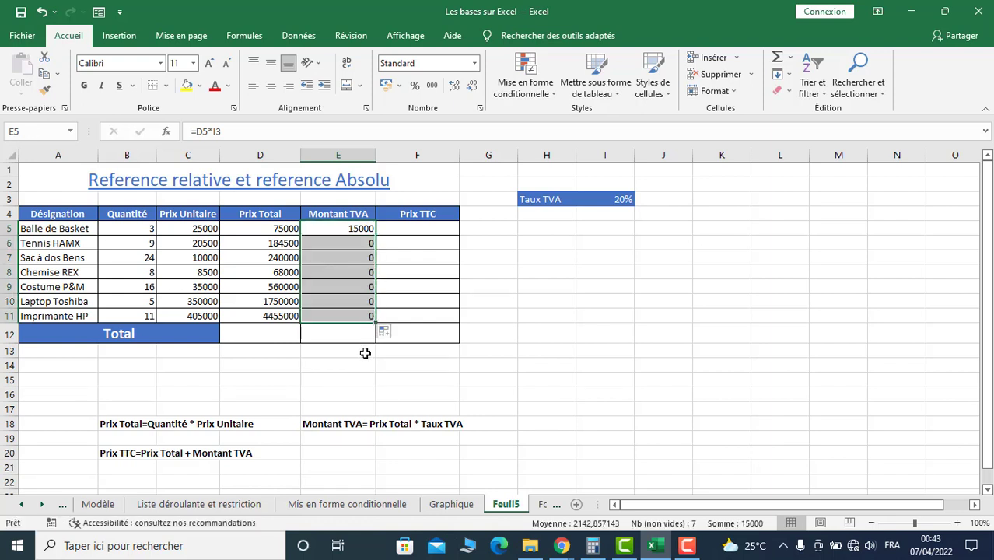
Inspect the copied Montant TVA formulas, which point at empty cells I4 and I5 instead of I3
{"action": "left_click", "coordinate": [350, 244]}
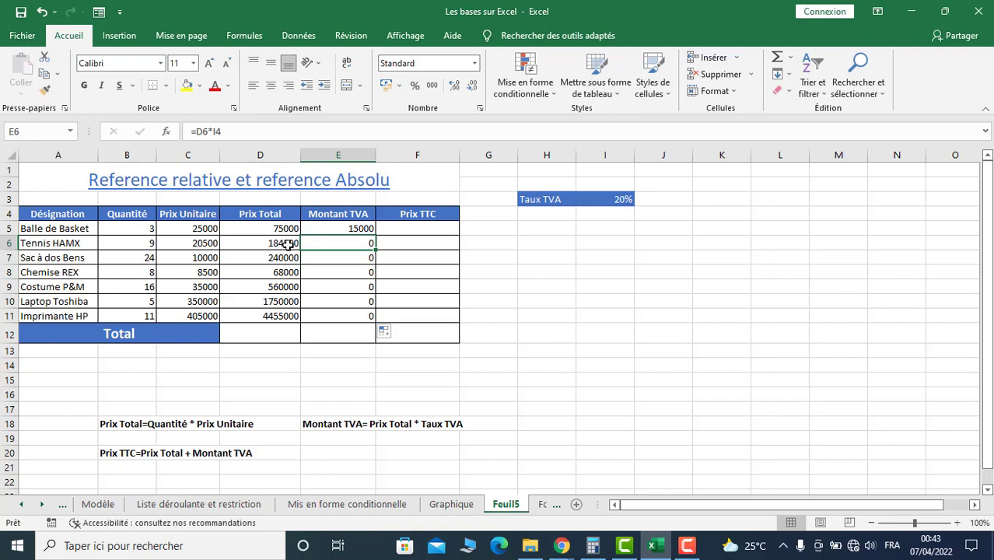
{"action": "left_click", "coordinate": [614, 214]}
{"action": "left_click", "coordinate": [363, 260]}
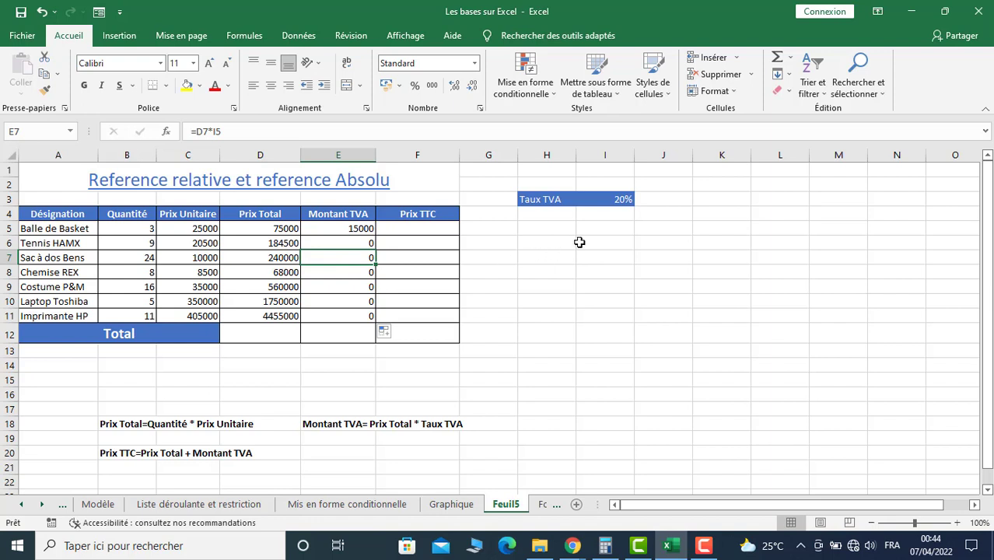
{"action": "left_click", "coordinate": [611, 231]}
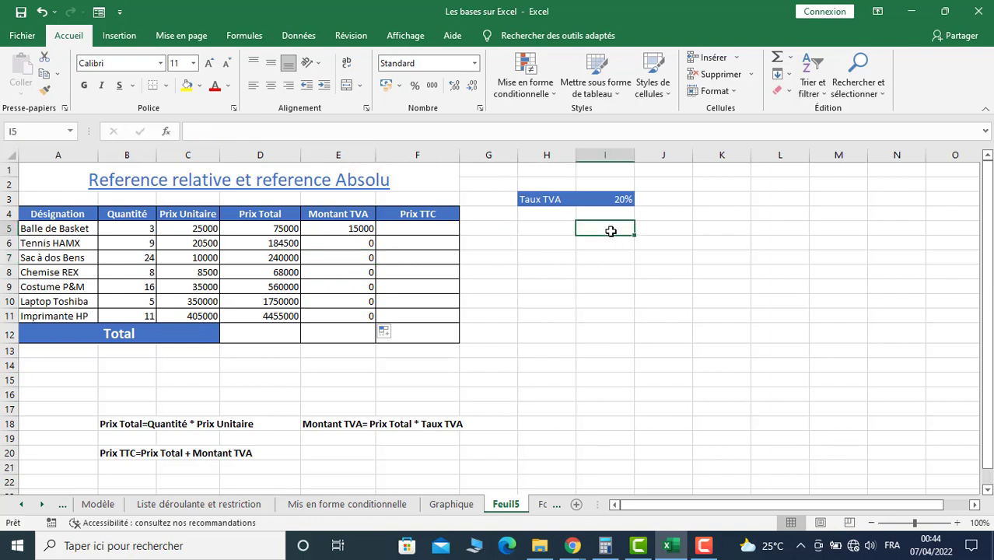
{"action": "left_click", "coordinate": [361, 245]}
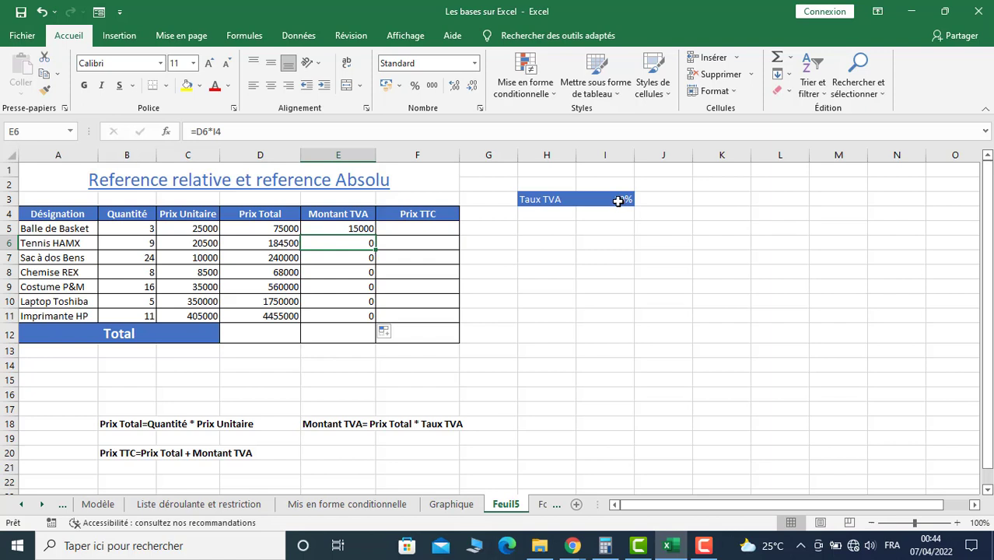
{"action": "left_click", "coordinate": [618, 202]}
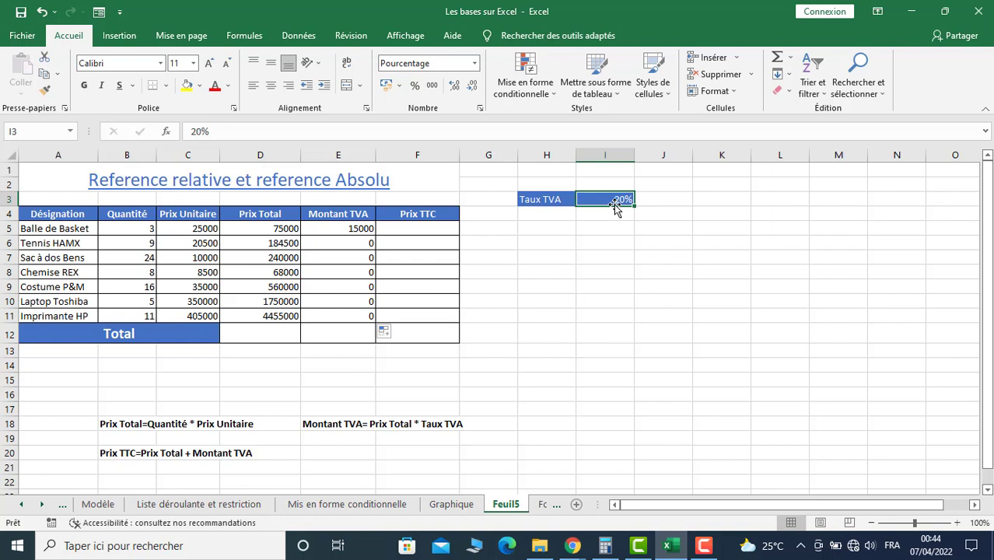
{"action": "left_click", "coordinate": [349, 228]}
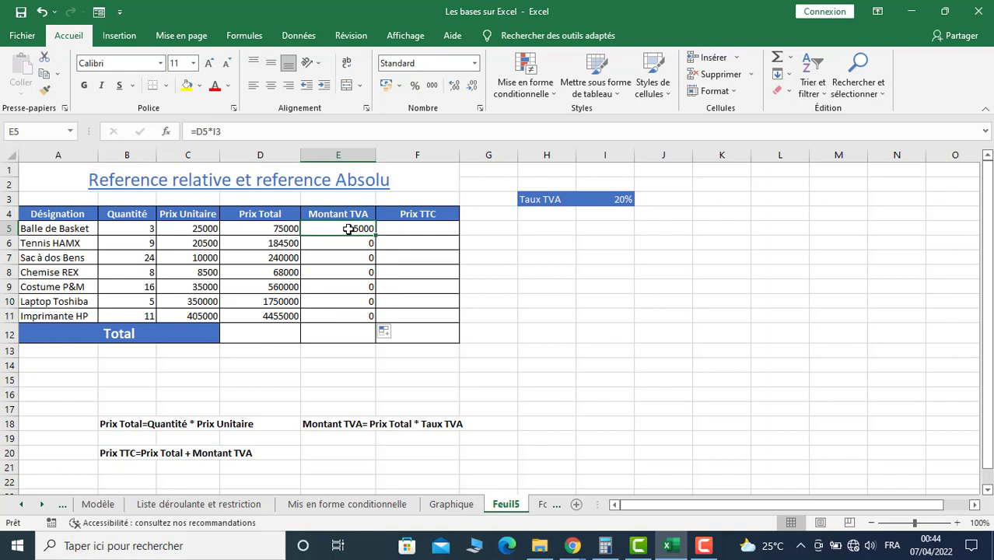
{"action": "left_click", "coordinate": [614, 200]}
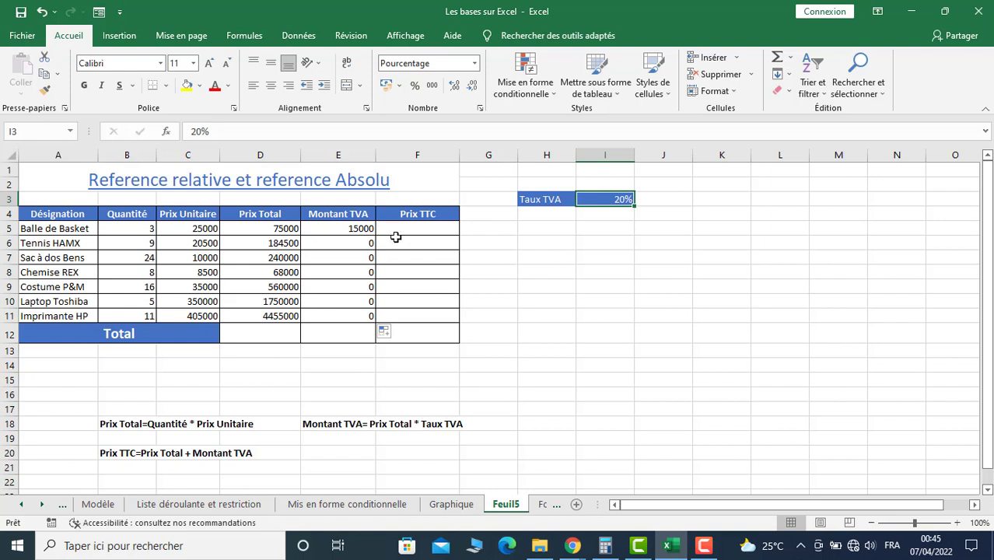
{"action": "left_click", "coordinate": [361, 231]}
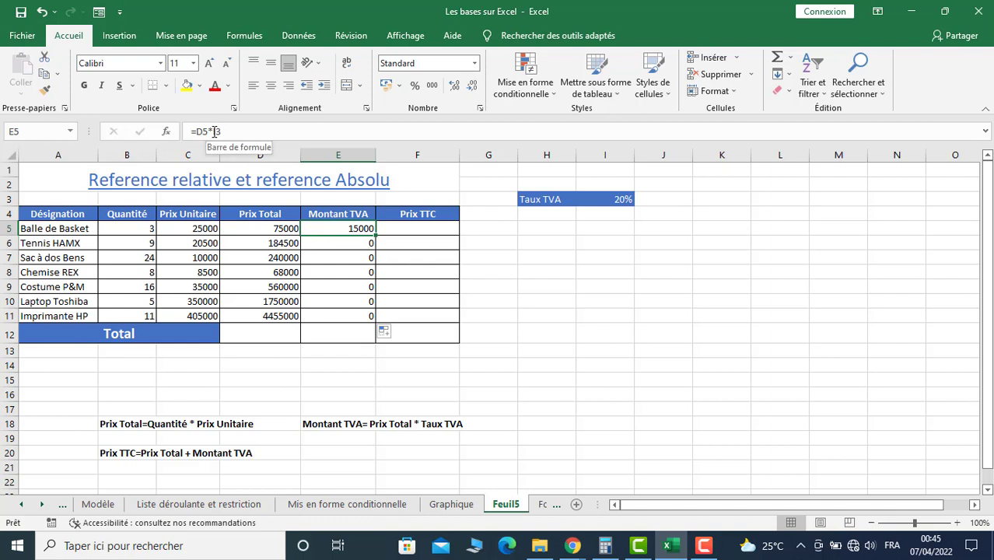
{"action": "left_click", "coordinate": [213, 131]}
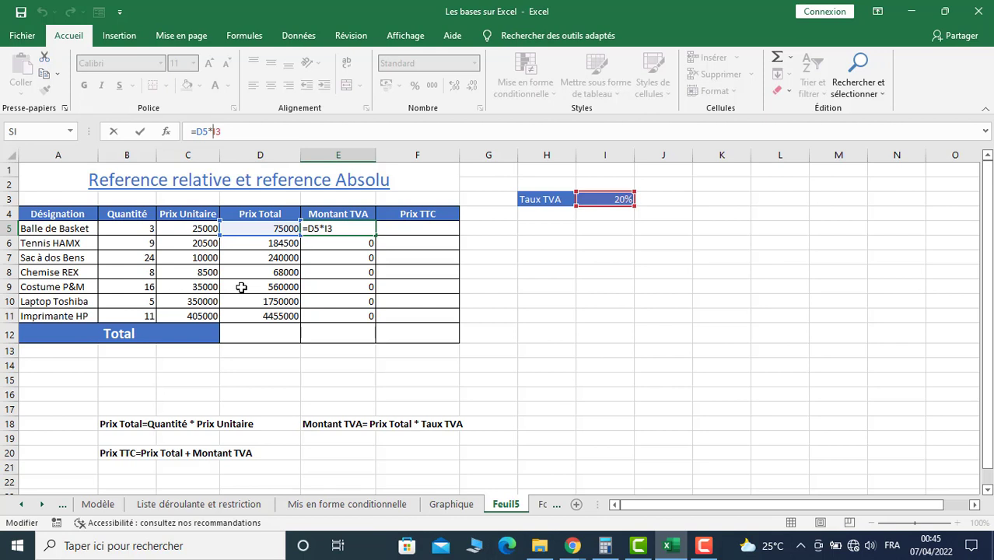
Make the E5 formula =D5*$I$3 using an absolute reference to the Taux TVA
{"action": "double_click", "coordinate": [218, 130]}
{"action": "key", "text": "F4"}
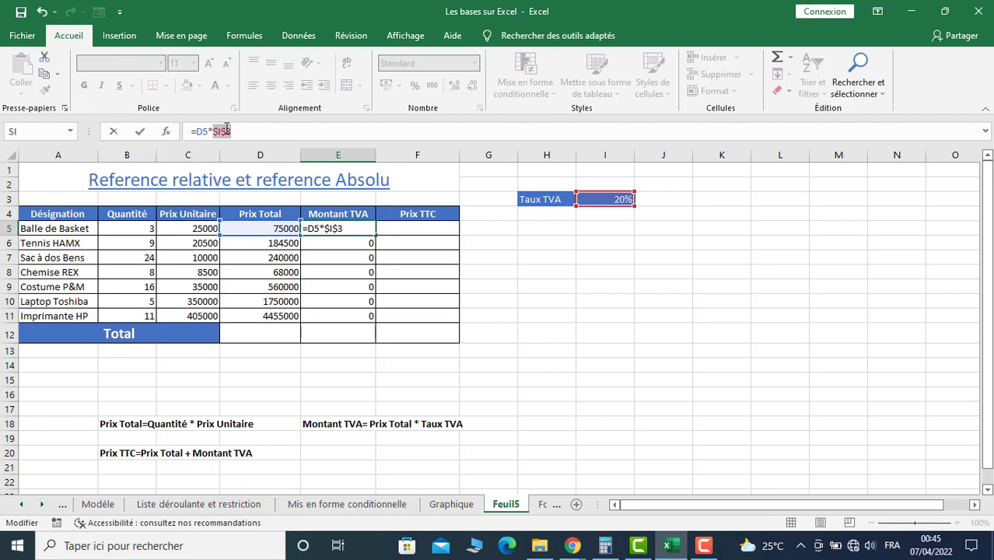
{"action": "key", "text": "Right"}
{"action": "key", "text": "Return"}
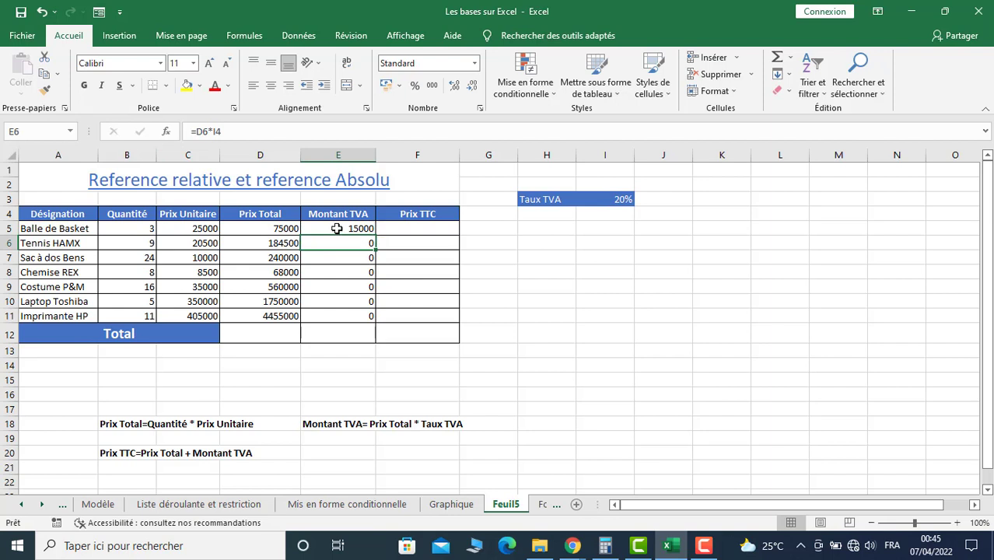
Fill the corrected formula down to E11 and verify E6 to E8 use $I$3
{"action": "left_click", "coordinate": [335, 228]}
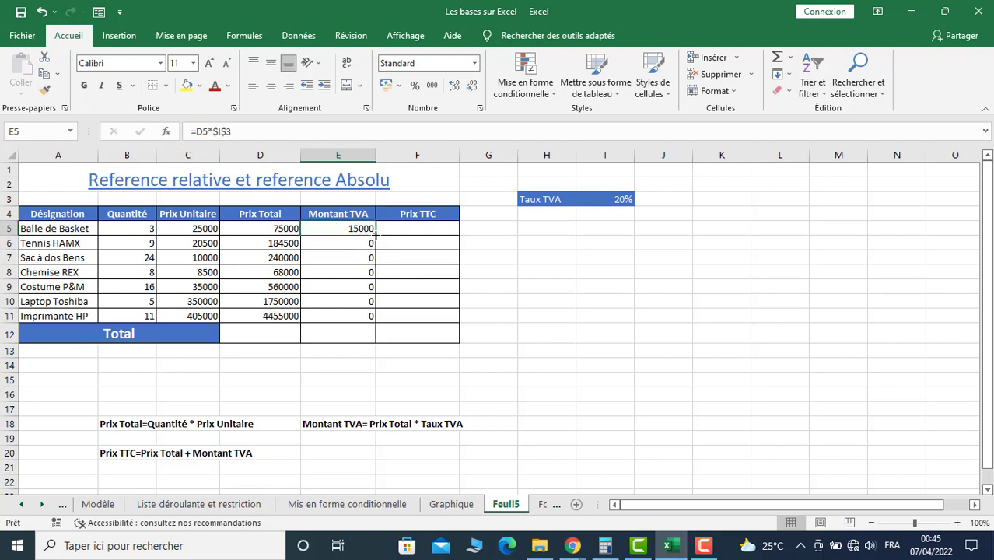
{"action": "left_click", "coordinate": [376, 235]}
{"action": "double_click", "coordinate": [376, 235]}
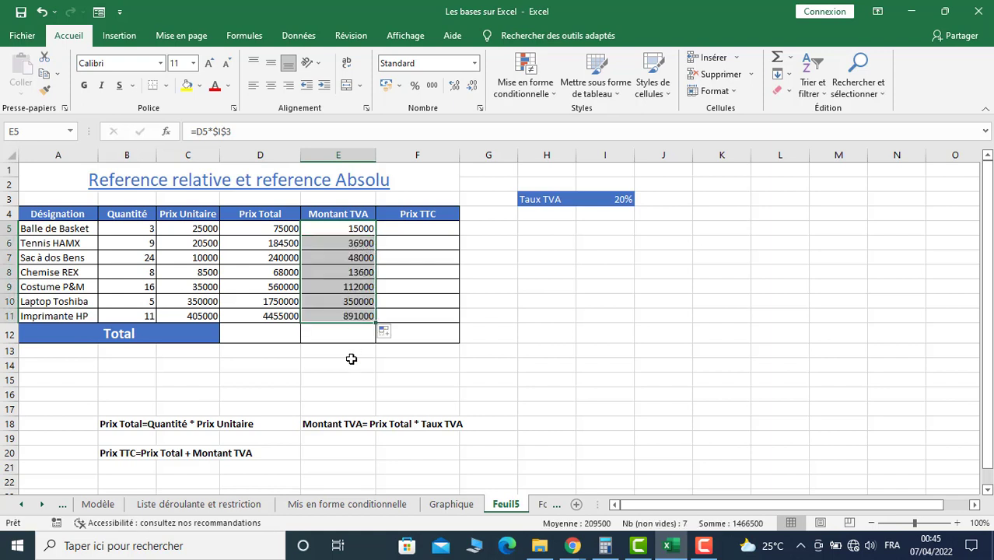
{"action": "left_click", "coordinate": [351, 245]}
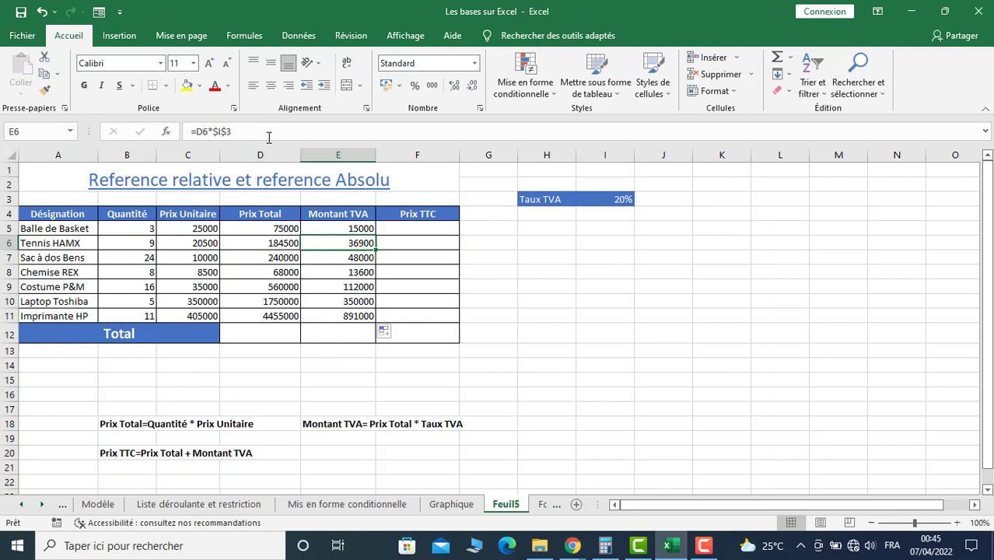
{"action": "left_click", "coordinate": [362, 259]}
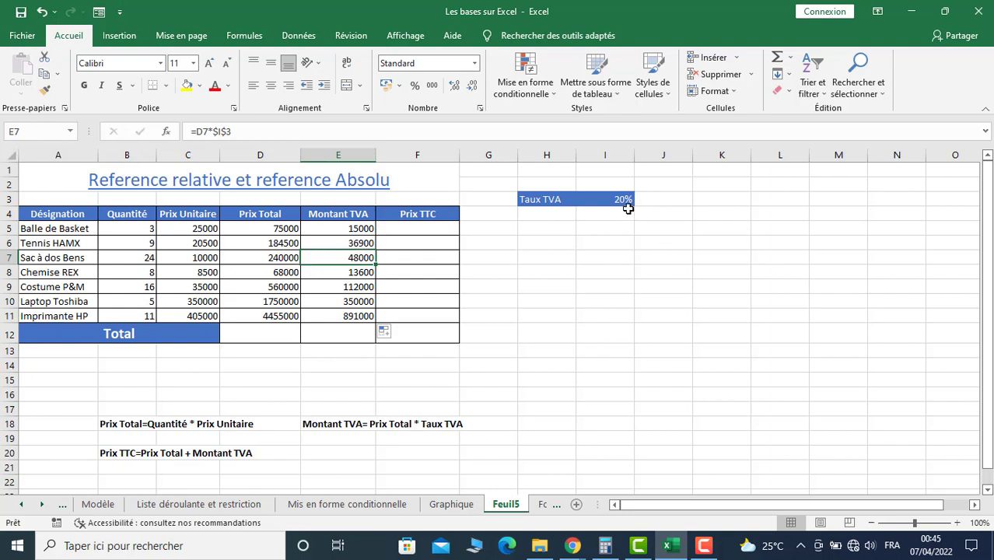
{"action": "left_click", "coordinate": [359, 278]}
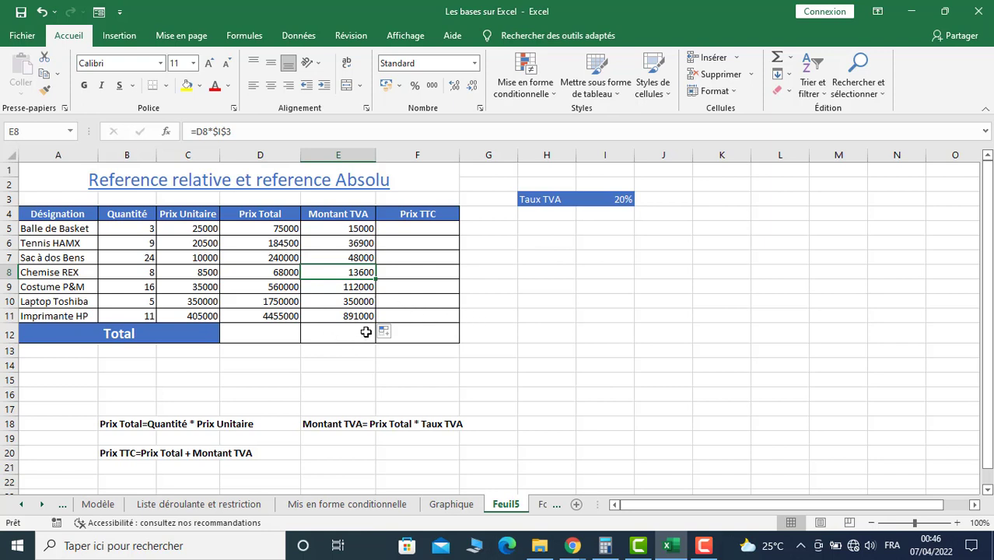
{"action": "left_click", "coordinate": [418, 231]}
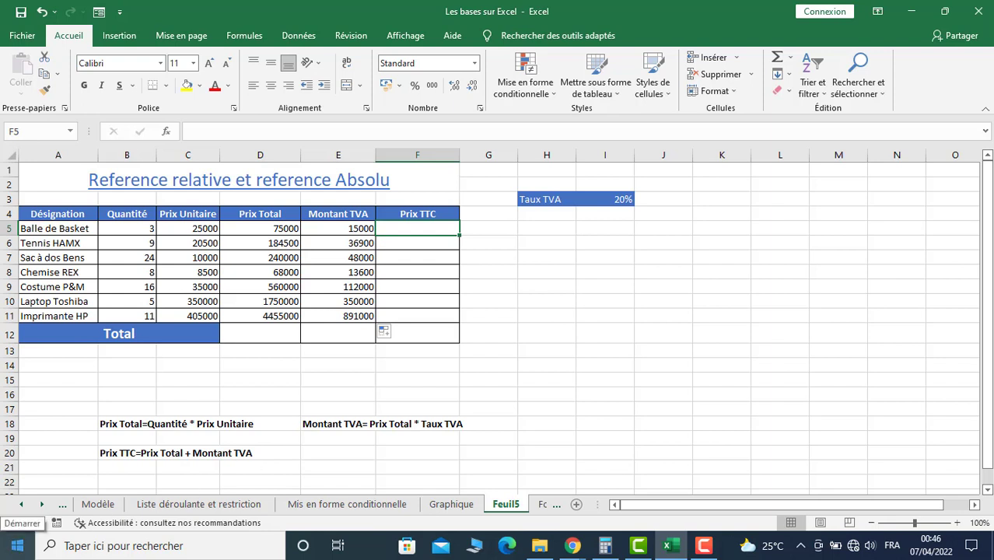
Enter =D5+E5 in F5 to compute the first Prix TTC of 90000
{"action": "type", "text": "="}
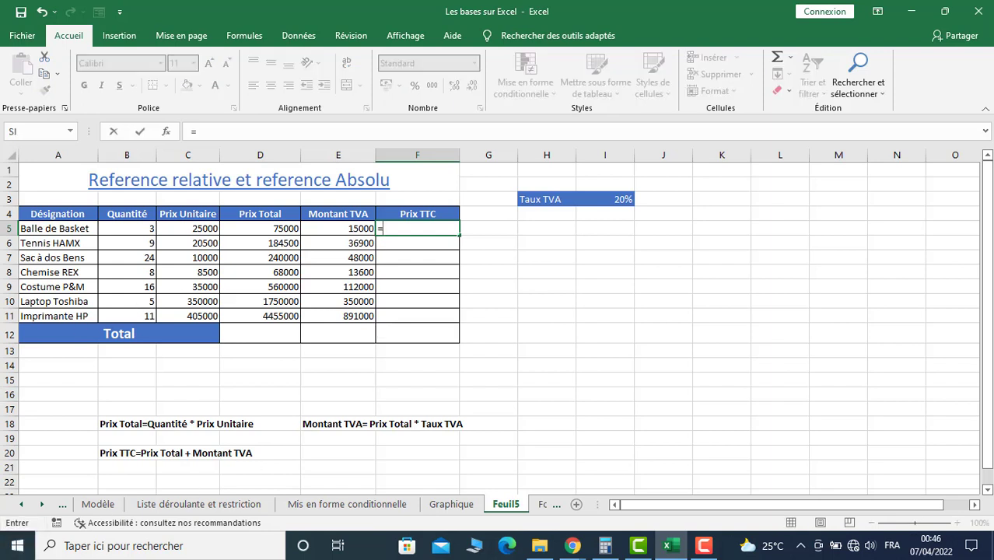
{"action": "left_click", "coordinate": [275, 229]}
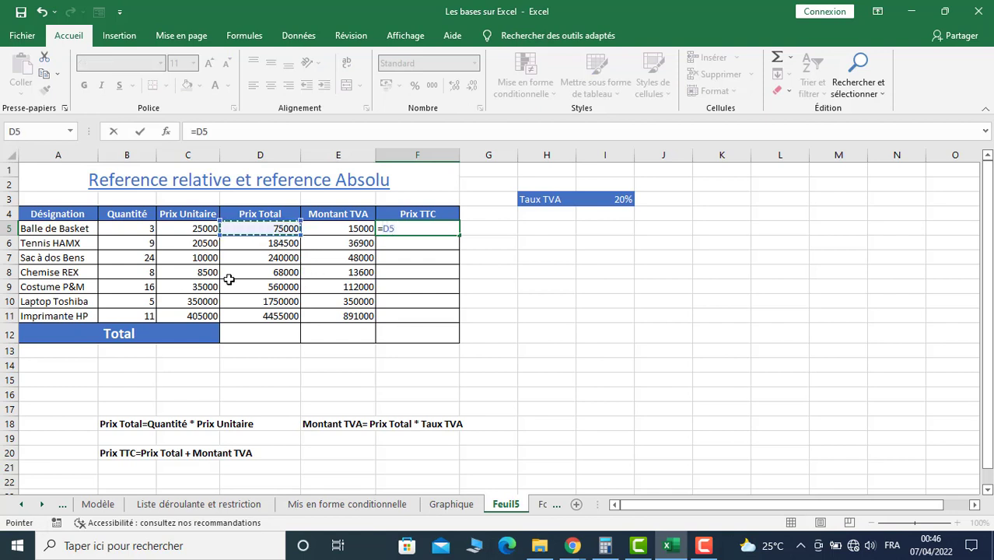
{"action": "type", "text": "+"}
{"action": "left_click", "coordinate": [329, 228]}
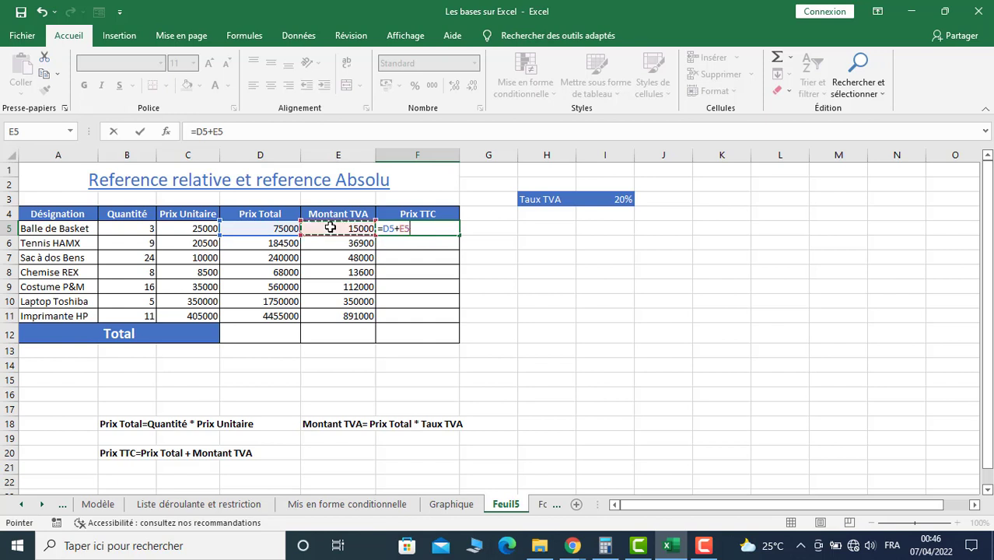
{"action": "key", "text": "Return"}
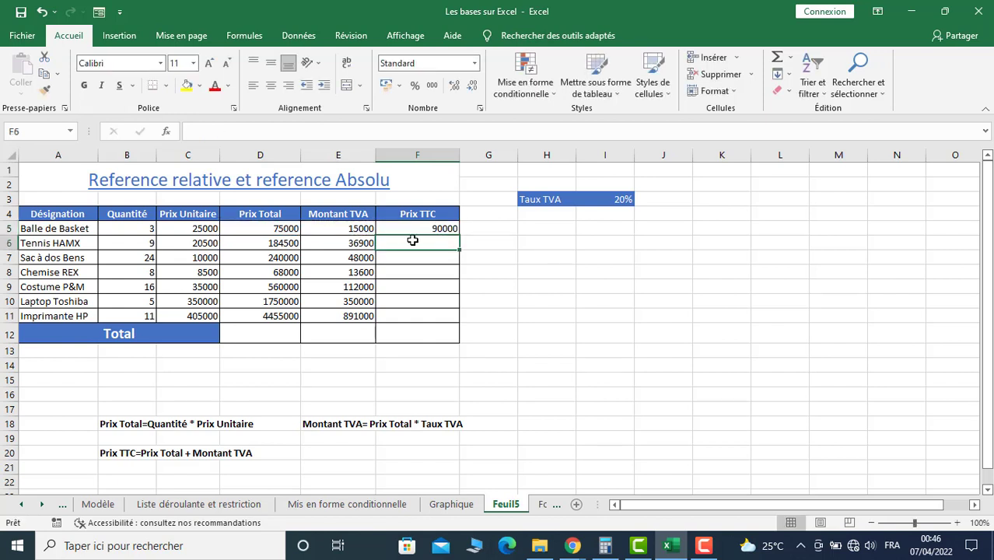
Fill the Prix TTC formula down to F12 and check the Total row result
{"action": "left_click", "coordinate": [430, 227]}
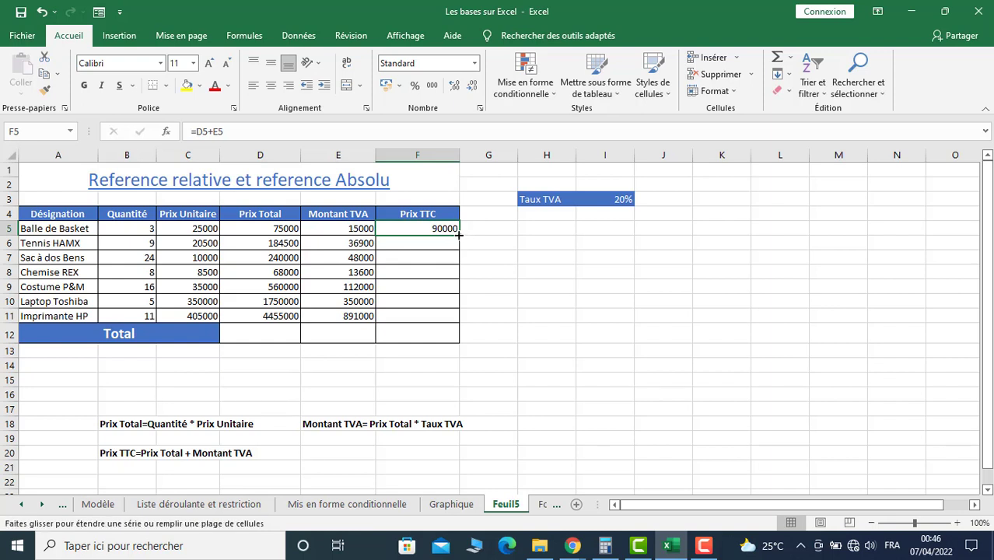
{"action": "left_click_drag", "start_coordinate": [459, 235], "coordinate": [456, 338]}
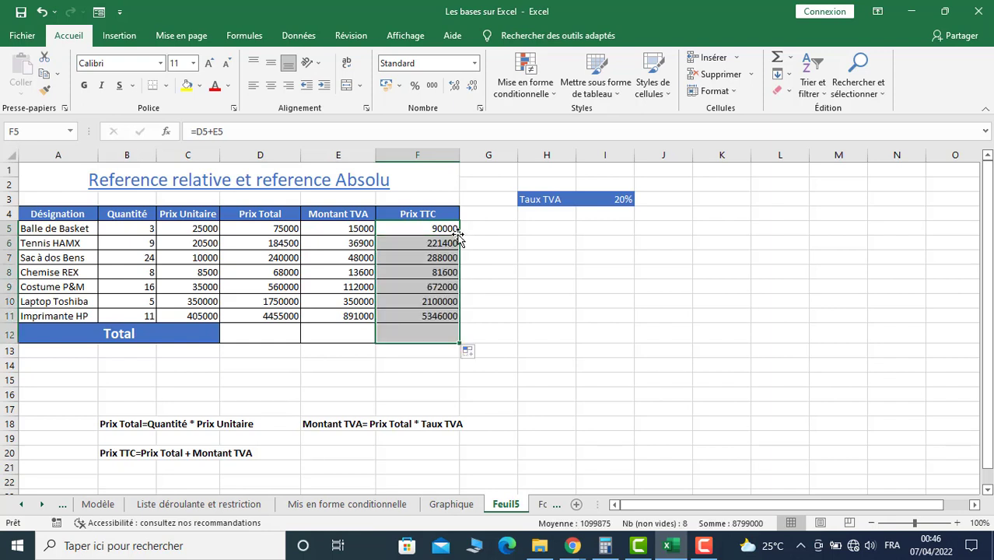
{"action": "left_click", "coordinate": [411, 332]}
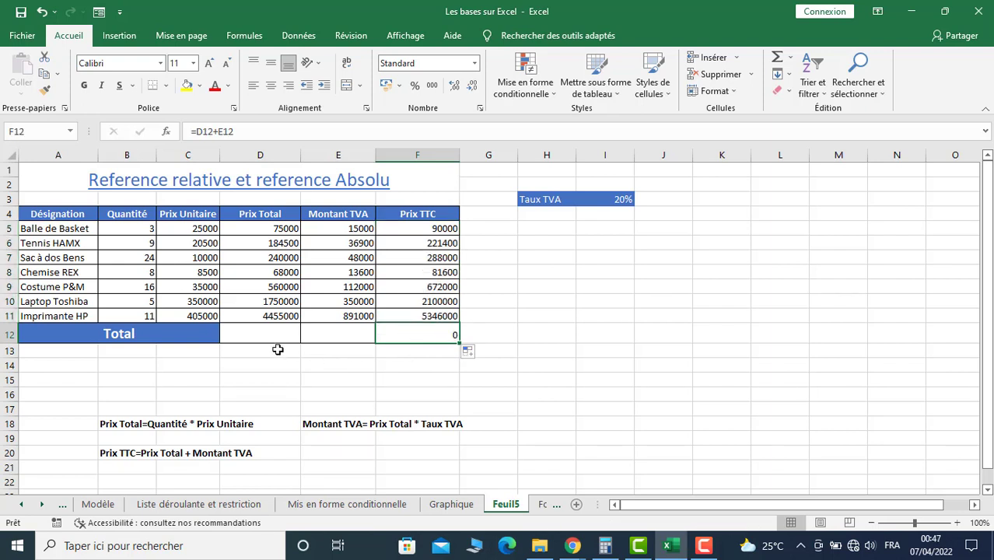
{"action": "left_click_drag", "start_coordinate": [334, 333], "coordinate": [395, 333]}
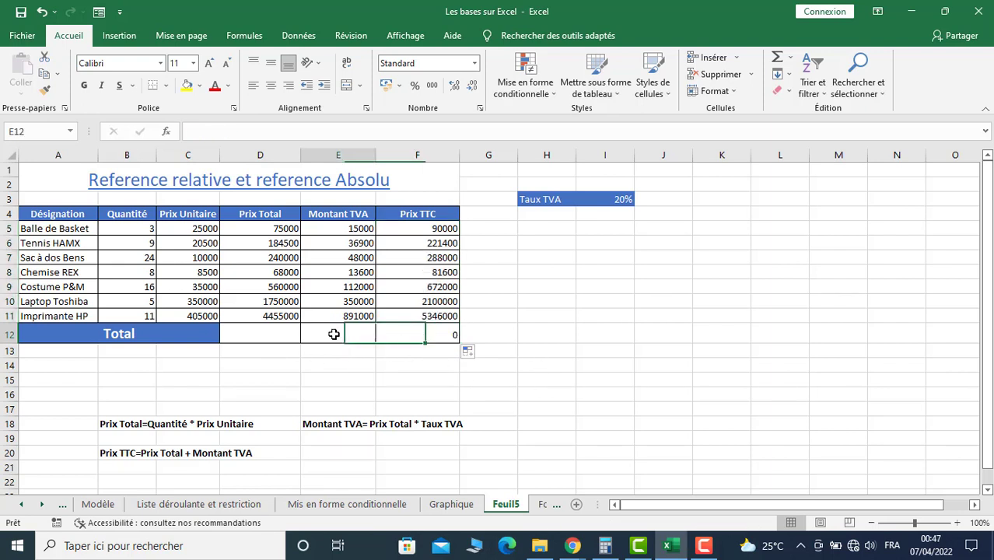
{"action": "left_click", "coordinate": [428, 336]}
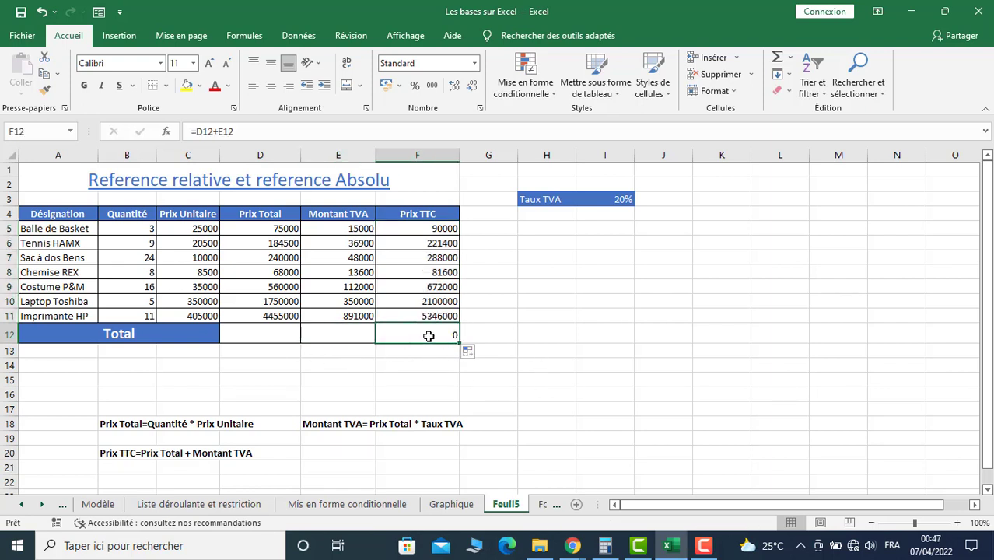
Total the Montant TVA column in E12 with =SOMME(E5:E11), giving 1466500
{"action": "left_click", "coordinate": [343, 332]}
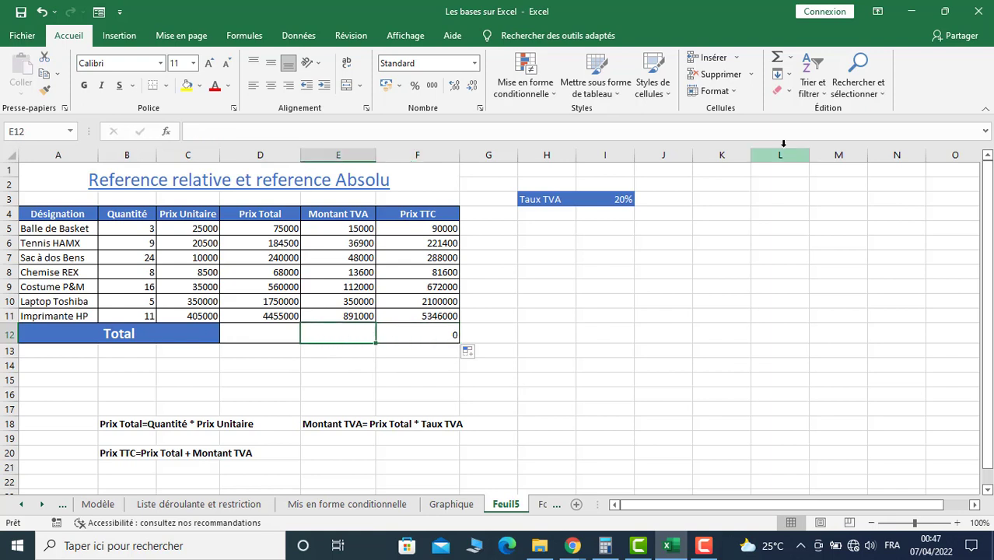
{"action": "left_click", "coordinate": [777, 57]}
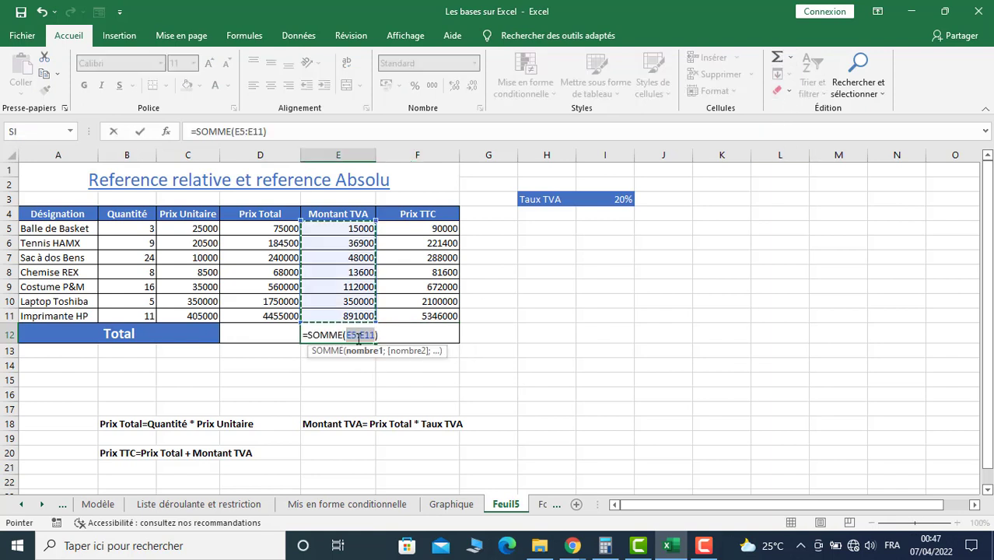
{"action": "key", "text": "Return"}
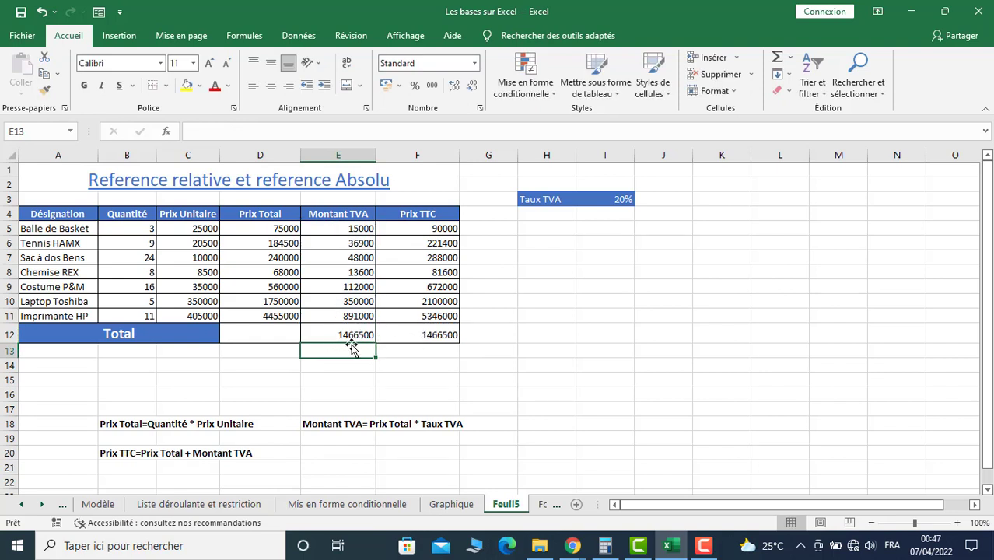
AutoSum the Prix TTC column in F12, giving 8799000
{"action": "left_click", "coordinate": [279, 332]}
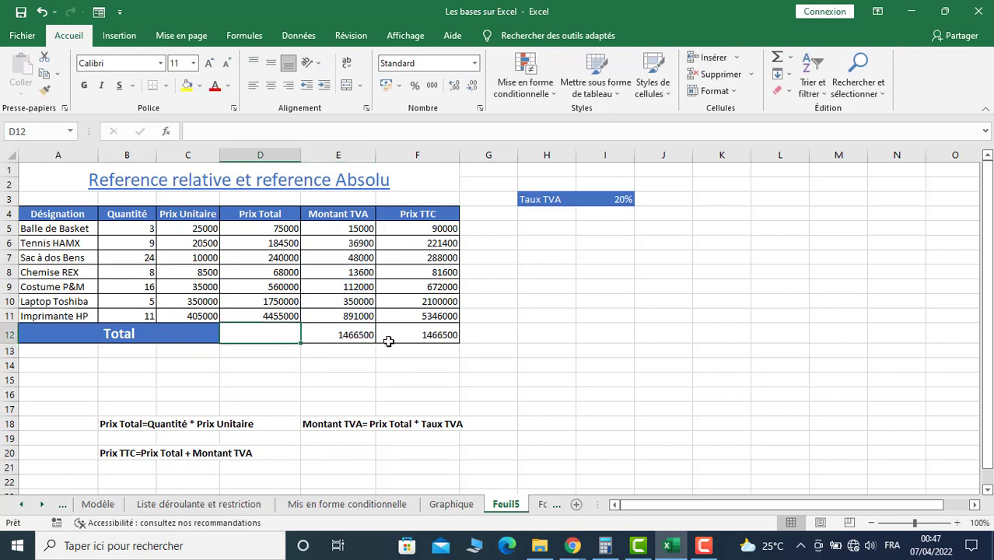
{"action": "left_click", "coordinate": [354, 335]}
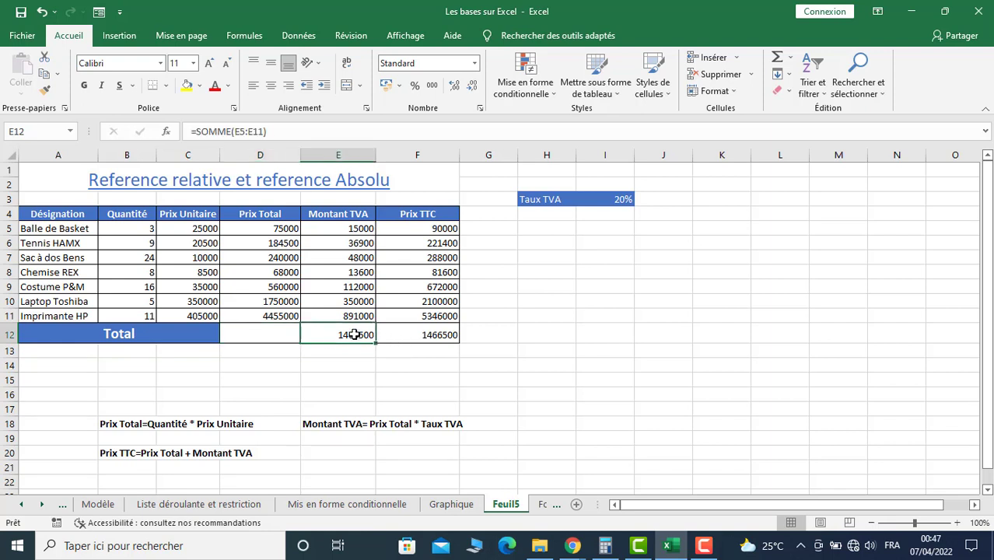
{"action": "left_click", "coordinate": [420, 336]}
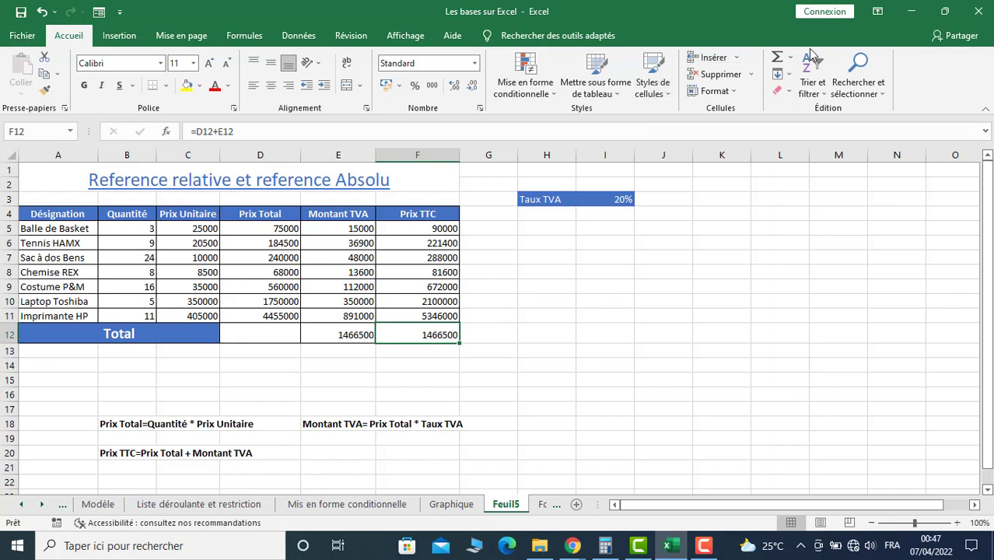
{"action": "left_click", "coordinate": [776, 57]}
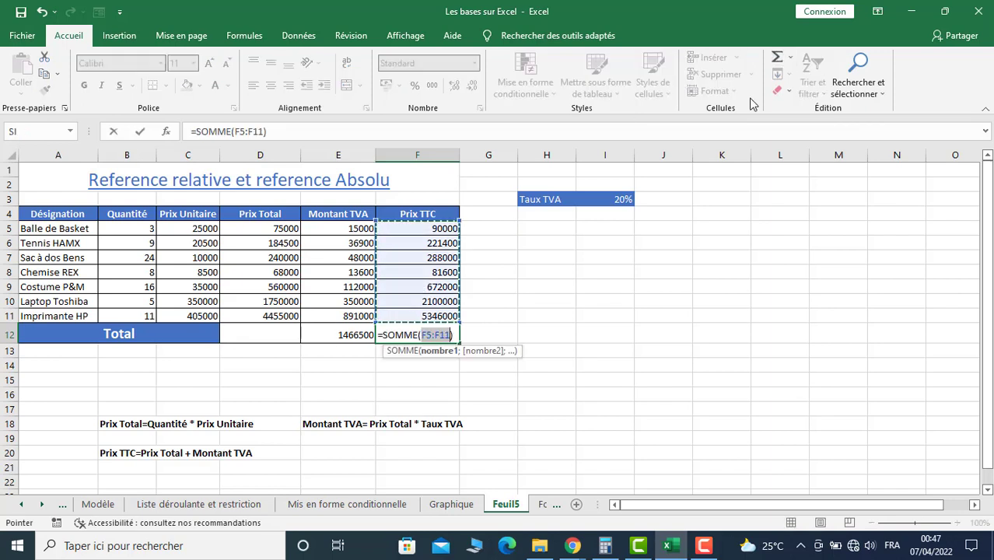
{"action": "key", "text": "Return"}
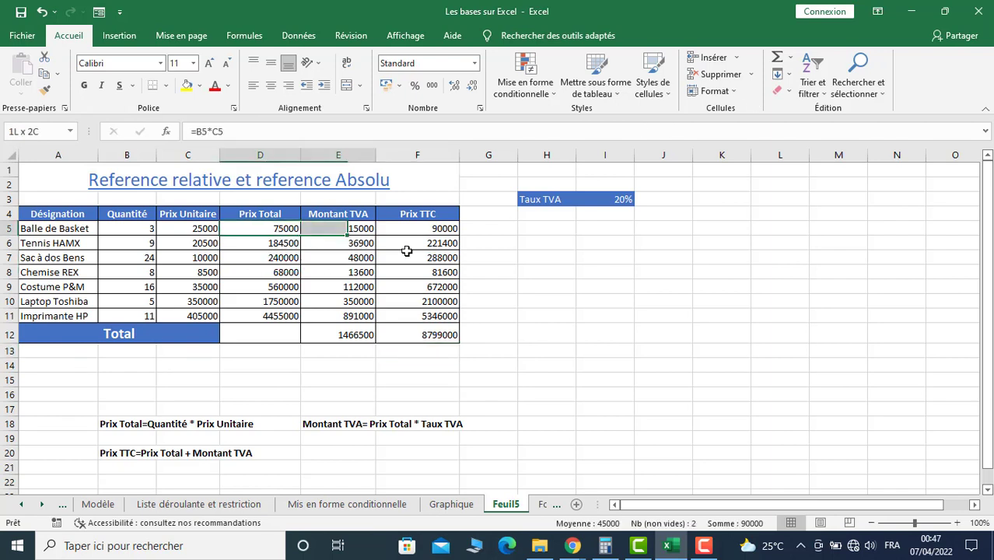
Apply the thousands-separator format to D5:F12, then go to the Fonctions sheet
{"action": "left_click_drag", "start_coordinate": [279, 232], "coordinate": [417, 334]}
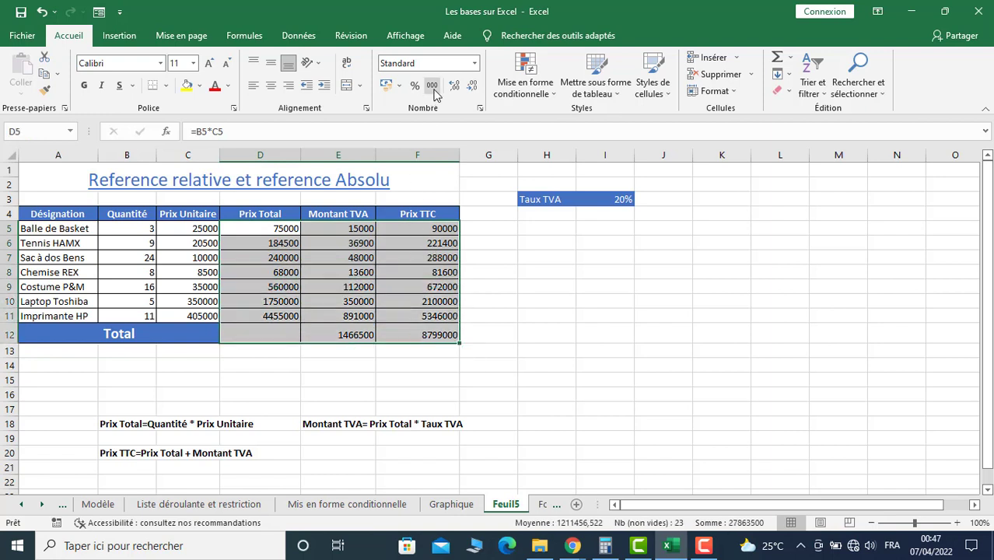
{"action": "left_click", "coordinate": [431, 85]}
{"action": "left_click", "coordinate": [379, 313]}
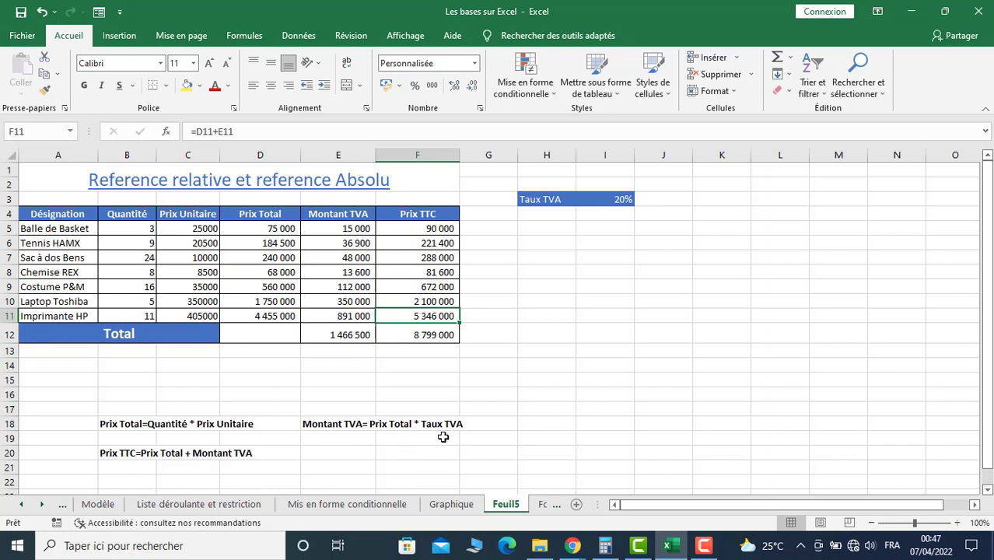
{"action": "left_click", "coordinate": [538, 508]}
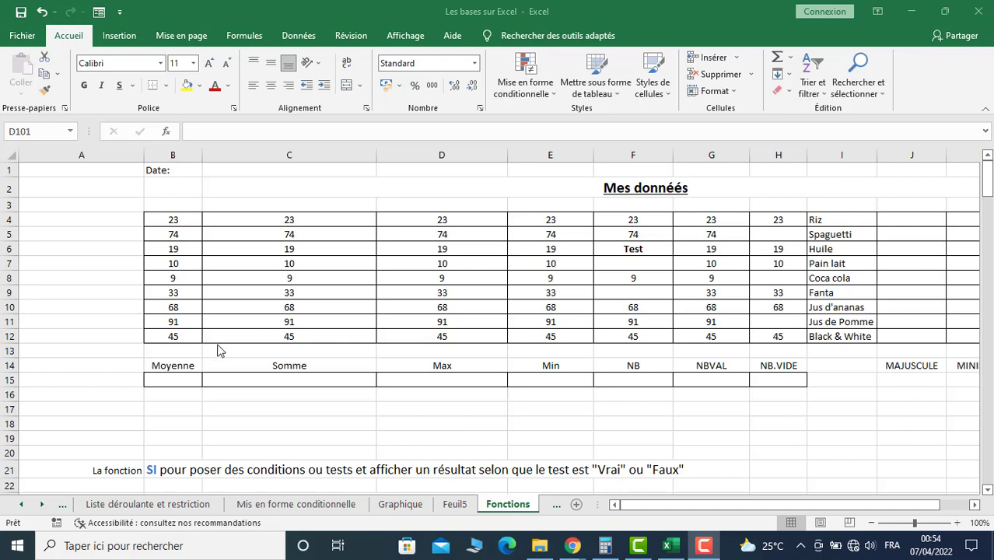
{"action": "left_click", "coordinate": [172, 381]}
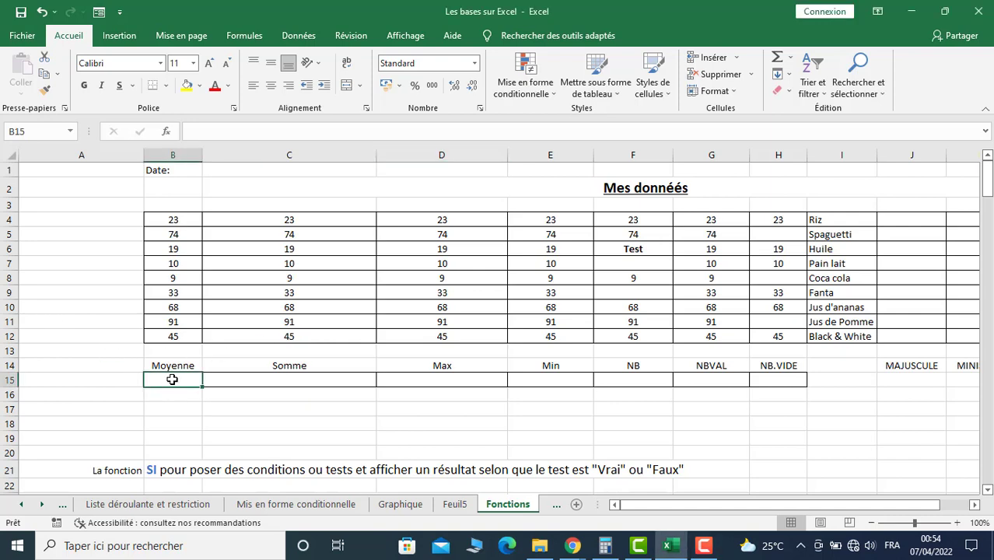
{"action": "left_click", "coordinate": [269, 378]}
{"action": "left_click", "coordinate": [433, 376]}
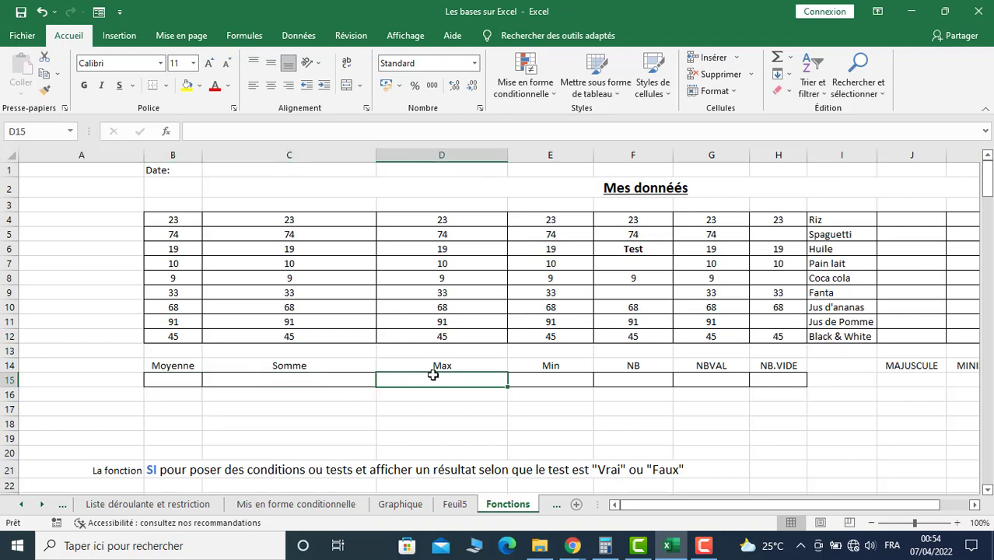
{"action": "left_click", "coordinate": [554, 380]}
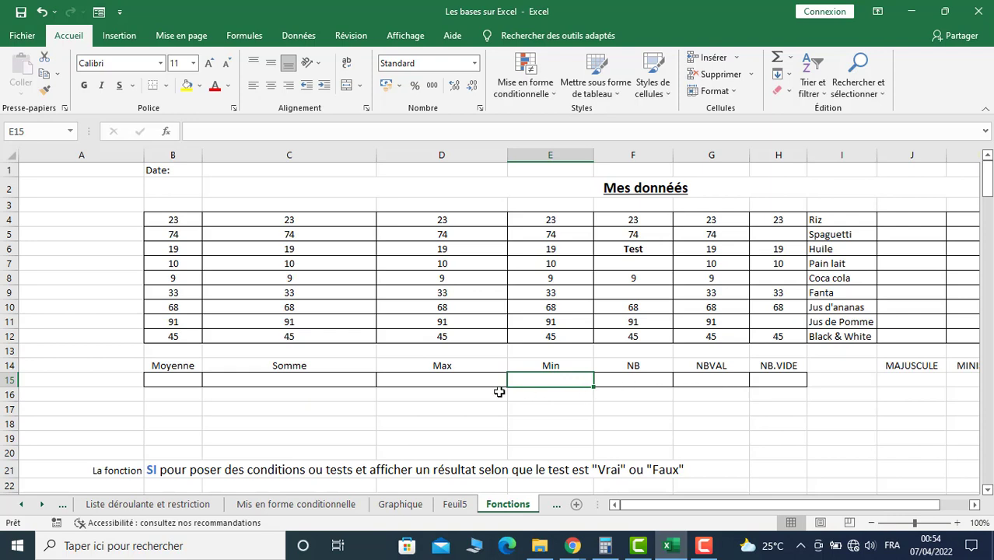
{"action": "left_click", "coordinate": [184, 380]}
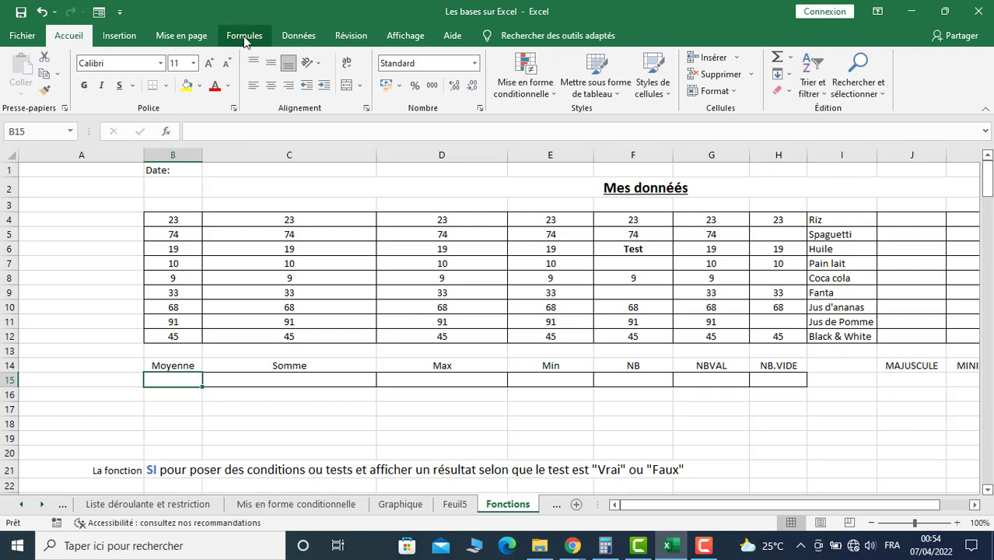
{"action": "left_click", "coordinate": [244, 37]}
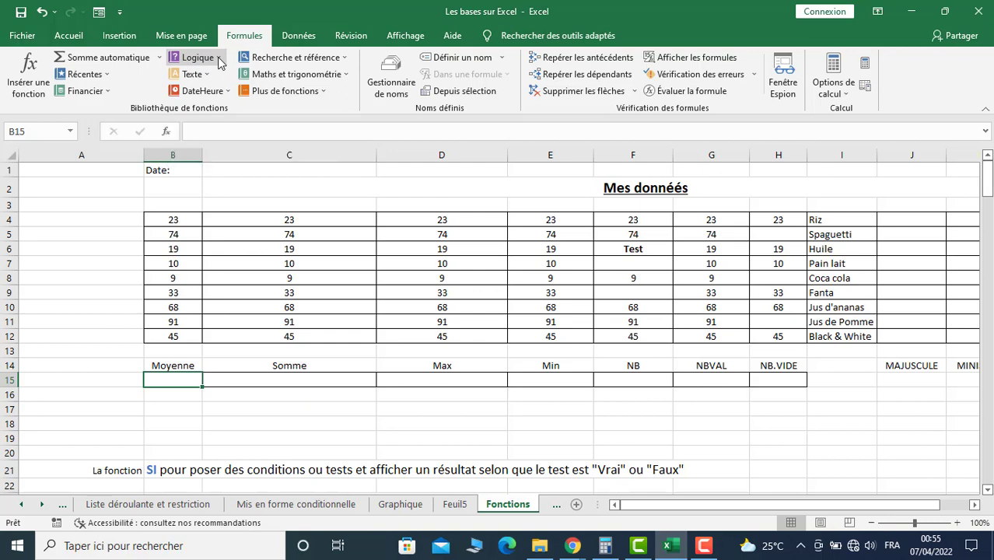
{"action": "left_click", "coordinate": [219, 61]}
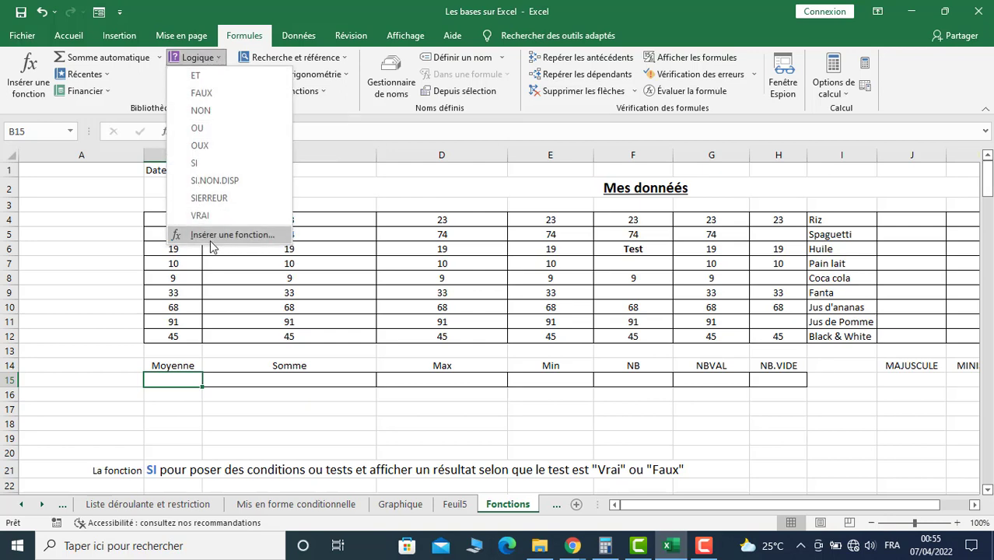
{"action": "key", "text": "Escape"}
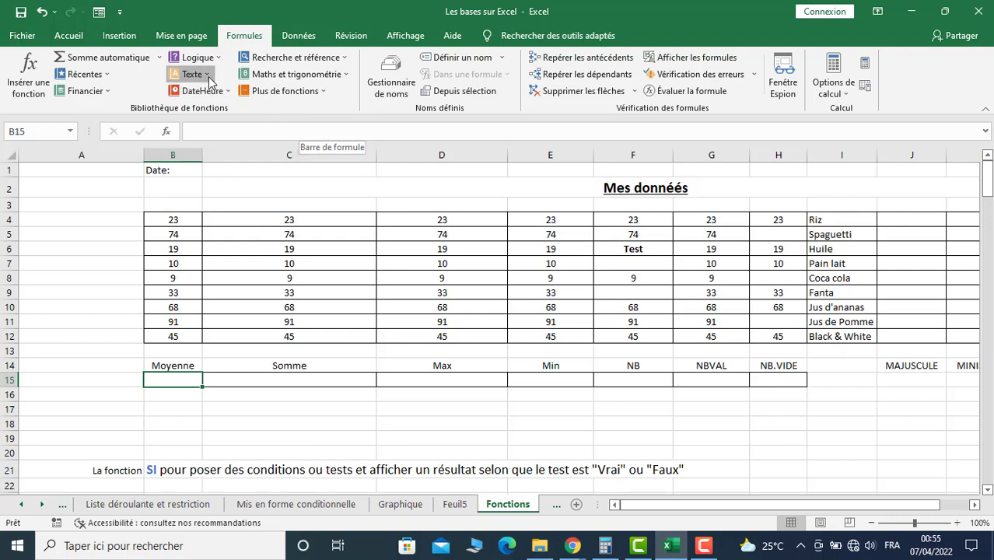
{"action": "left_click", "coordinate": [192, 74]}
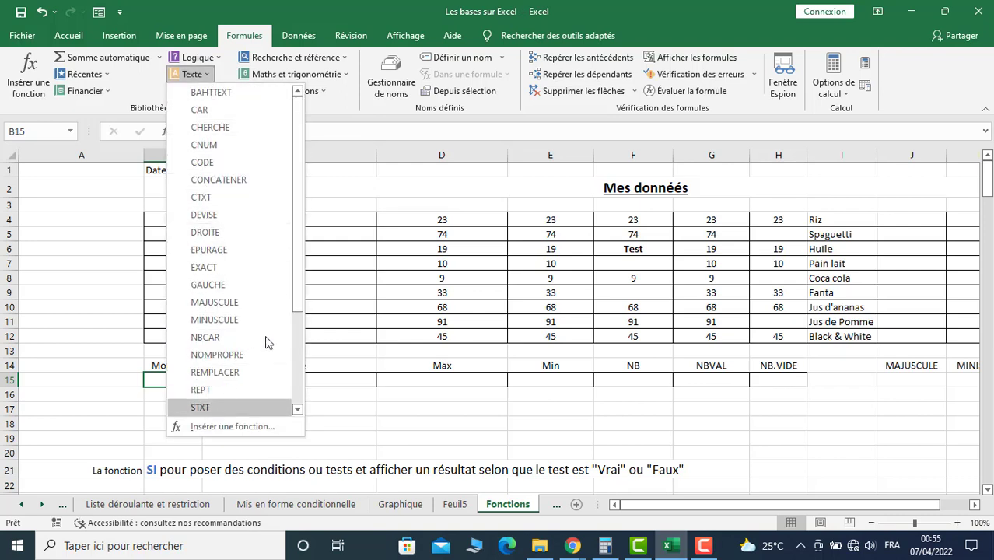
{"action": "left_click_drag", "start_coordinate": [302, 222], "coordinate": [302, 319]}
{"action": "left_click", "coordinate": [338, 132]}
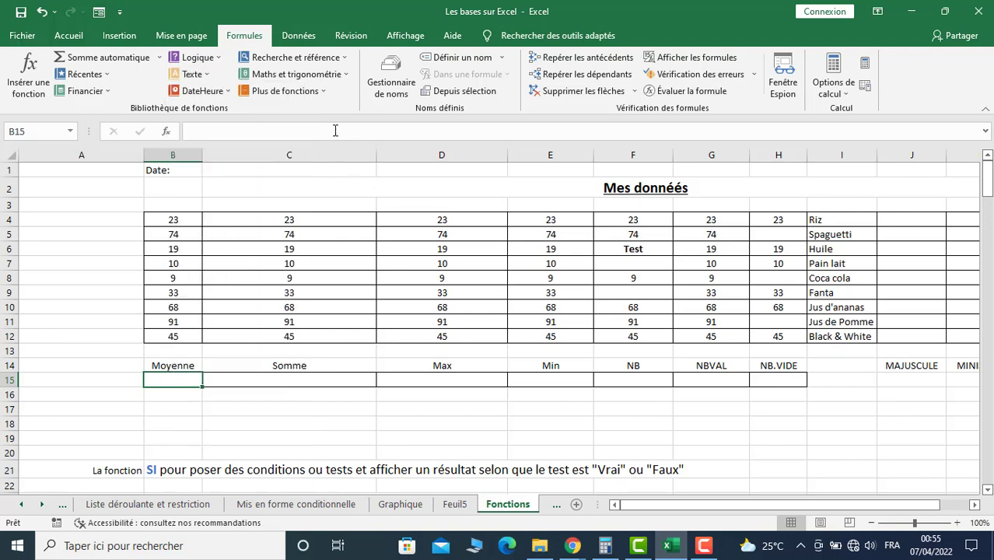
{"action": "left_click", "coordinate": [227, 93]}
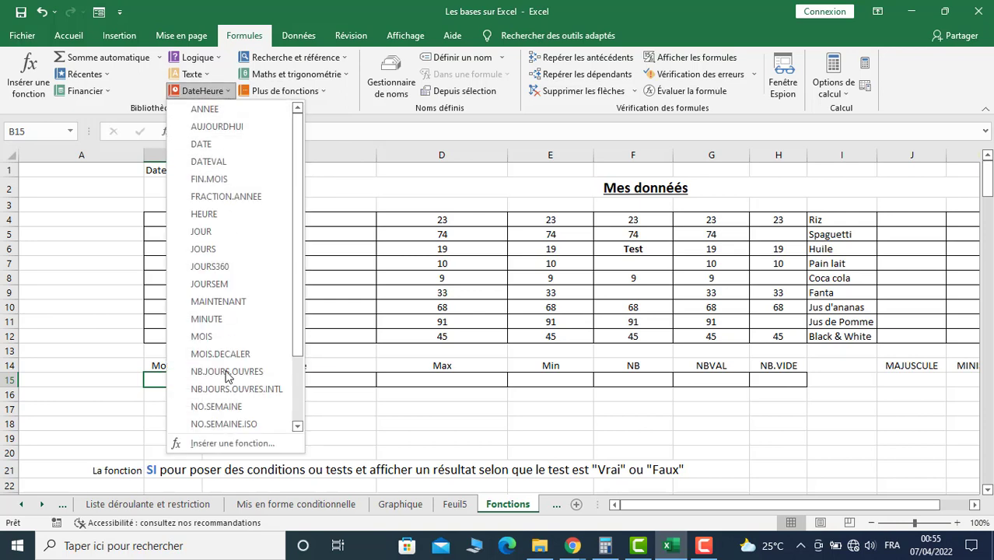
{"action": "left_click", "coordinate": [354, 126]}
{"action": "left_click", "coordinate": [343, 57]}
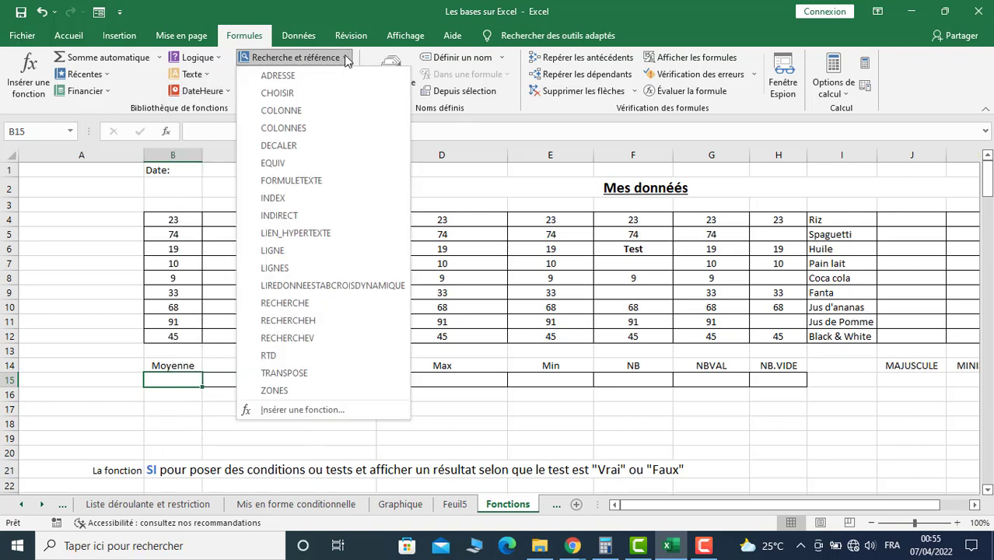
{"action": "left_click", "coordinate": [451, 133]}
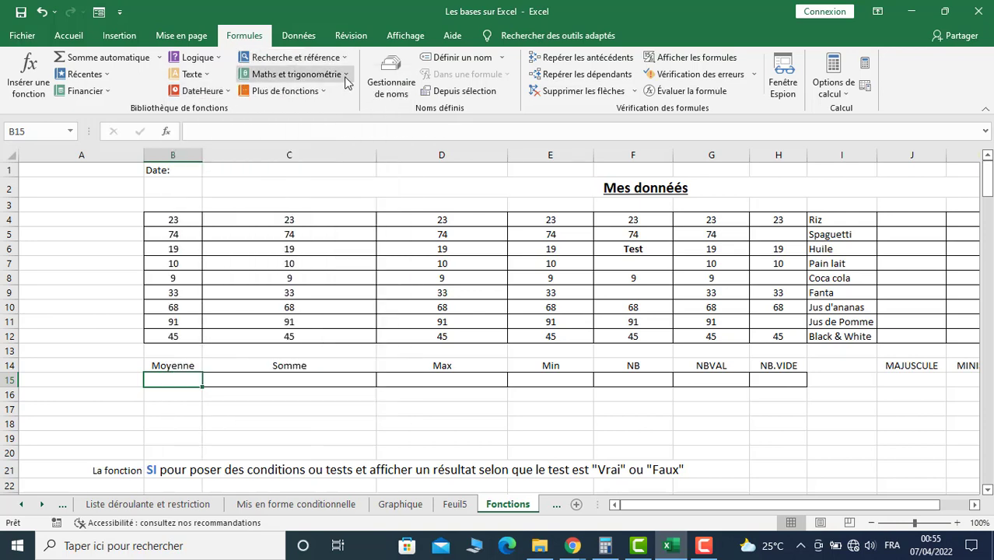
{"action": "left_click", "coordinate": [344, 74]}
{"action": "left_click", "coordinate": [399, 138]}
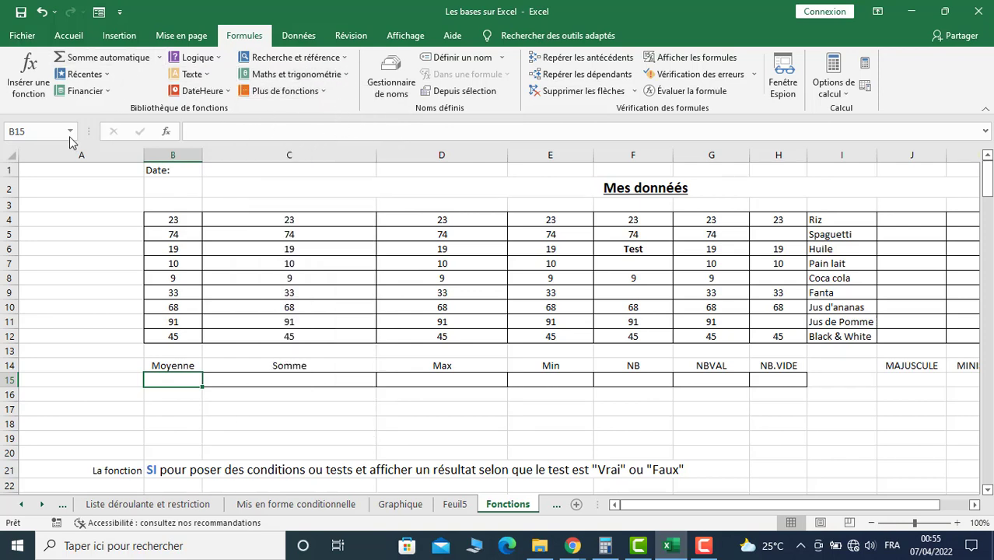
Enter =MOYENNE(B4:B12) in B15 via Insert Function, showing 41,3333333
{"action": "left_click", "coordinate": [167, 134]}
{"action": "left_click_drag", "start_coordinate": [622, 190], "coordinate": [432, 175]}
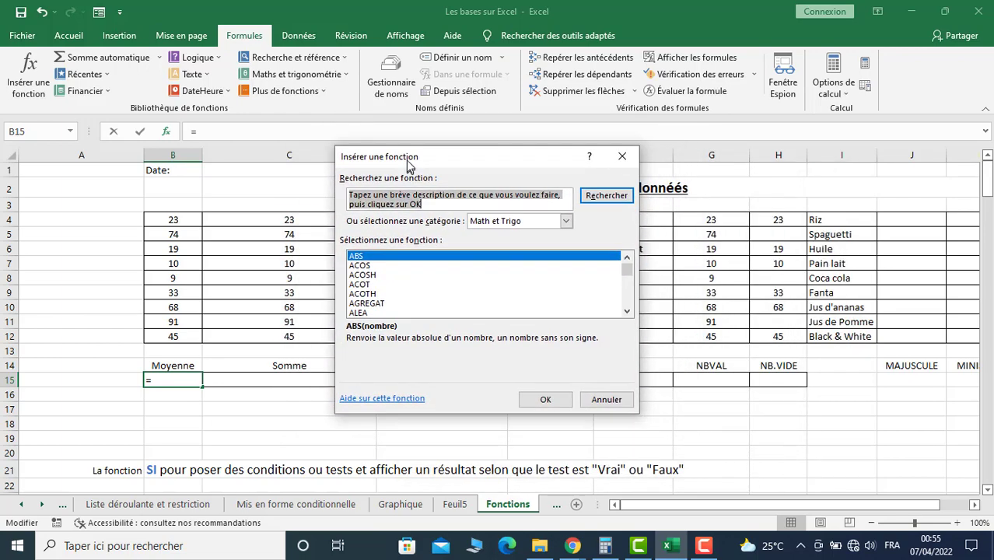
{"action": "left_click_drag", "start_coordinate": [431, 175], "coordinate": [478, 170]}
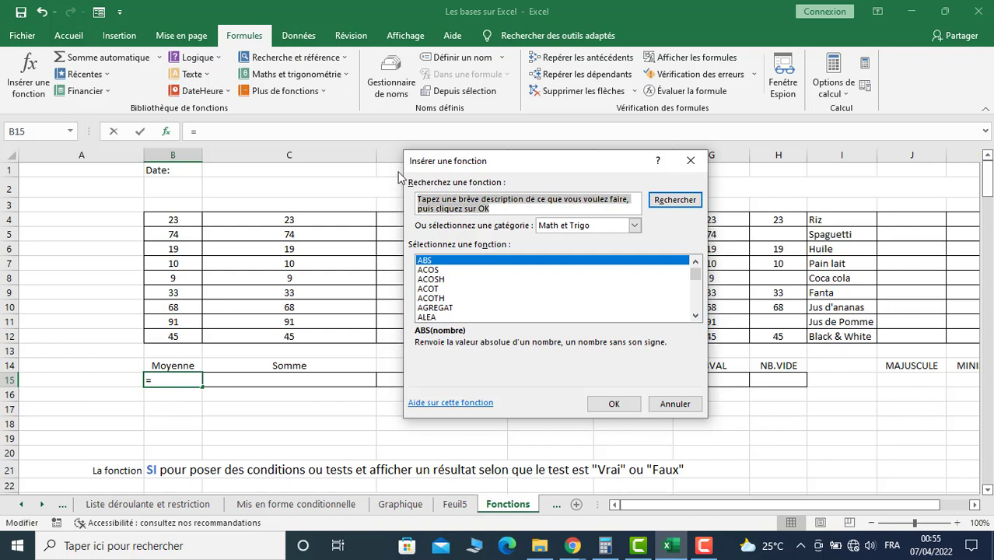
{"action": "type", "text": "Moyenne"}
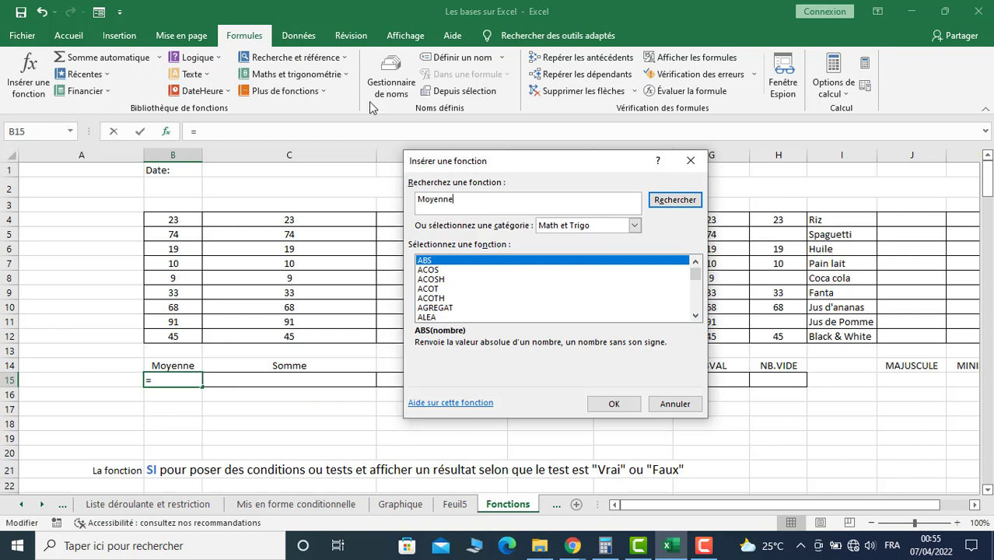
{"action": "left_click", "coordinate": [661, 200]}
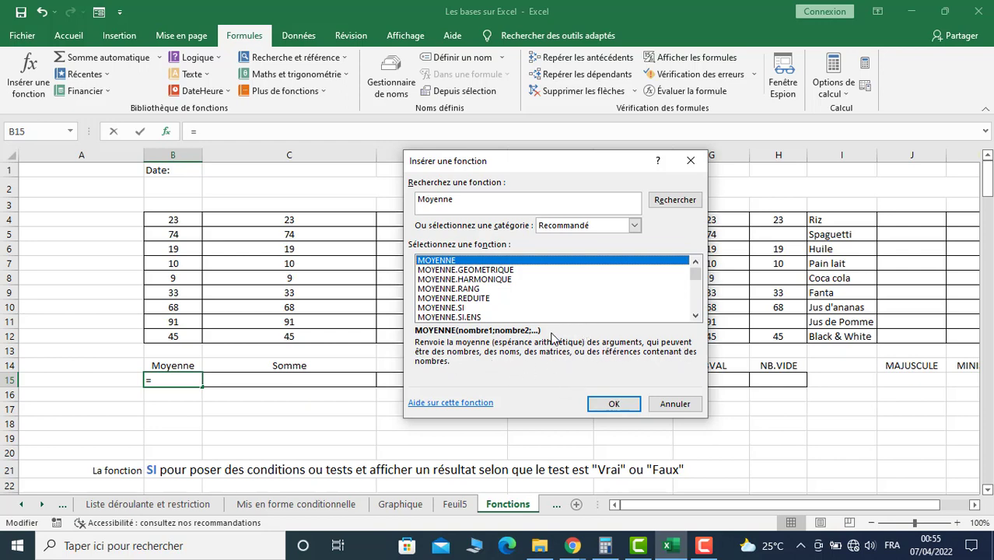
{"action": "left_click", "coordinate": [610, 405]}
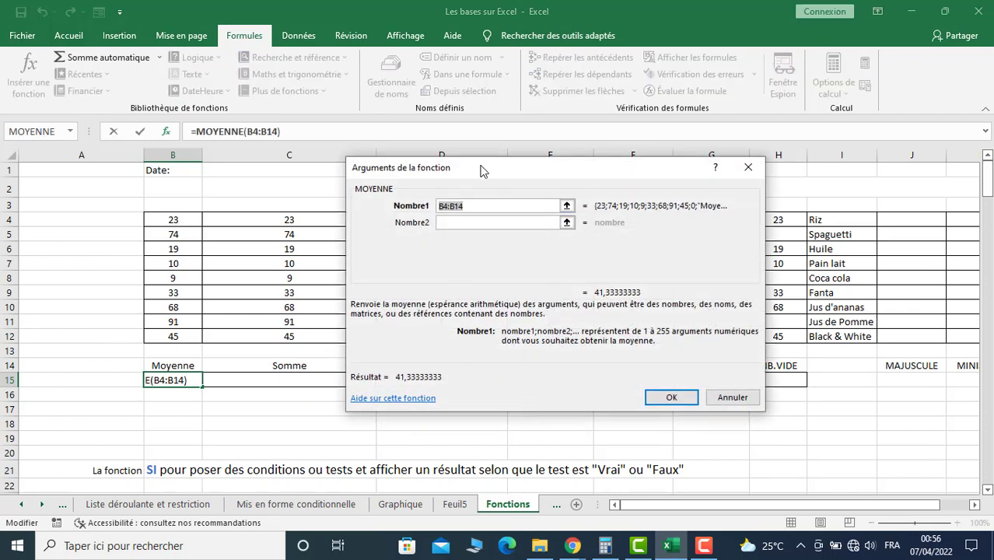
{"action": "mouse_move", "coordinate": [482, 171]}
{"action": "left_mouse_down"}
{"action": "mouse_move", "coordinate": [535, 198]}
{"action": "mouse_move", "coordinate": [546, 194]}
{"action": "left_mouse_up"}
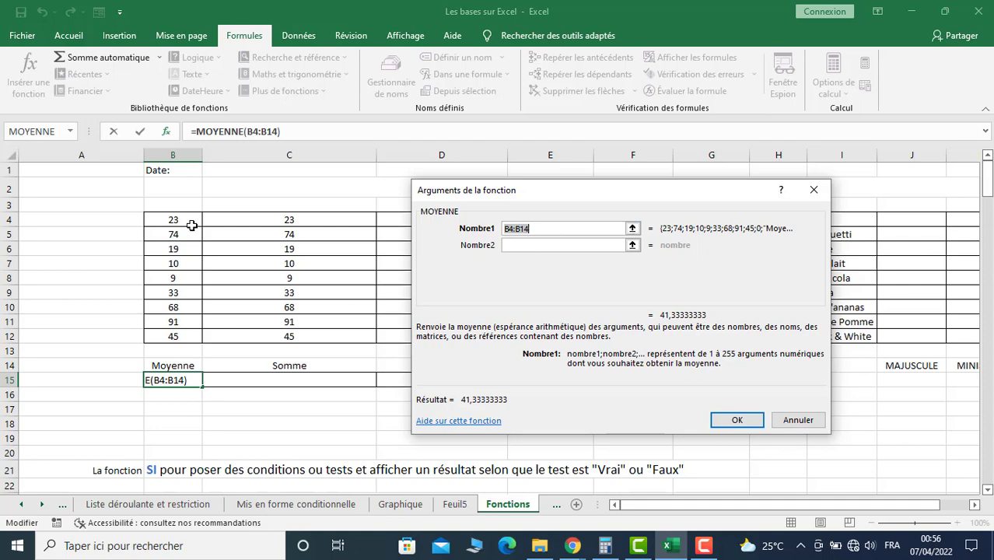
{"action": "left_click_drag", "start_coordinate": [173, 220], "coordinate": [167, 332]}
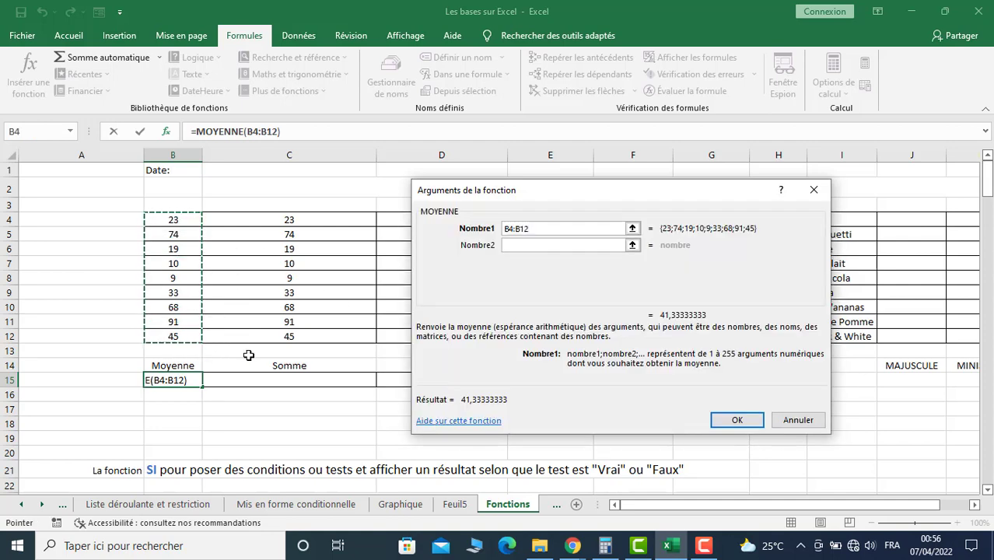
{"action": "left_click", "coordinate": [752, 425]}
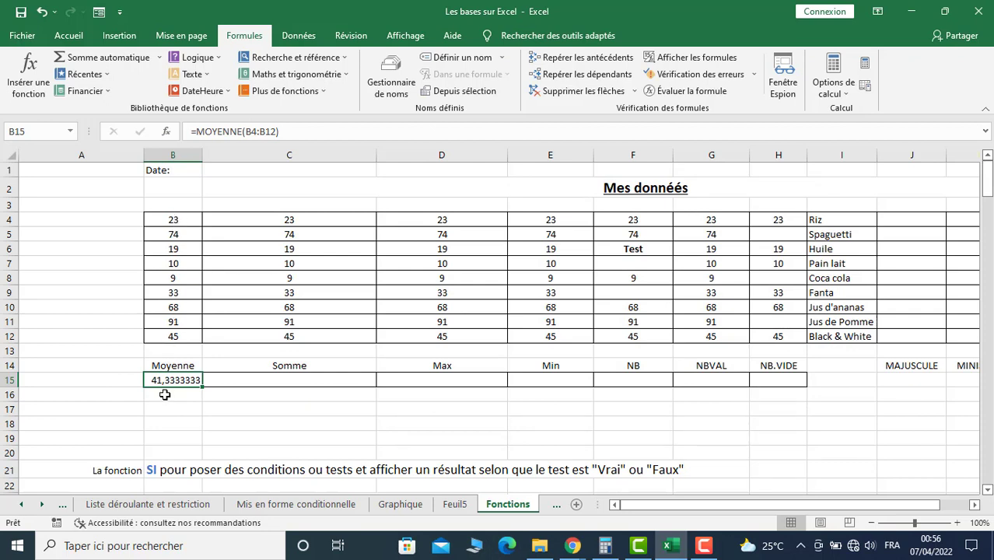
{"action": "left_click", "coordinate": [241, 379]}
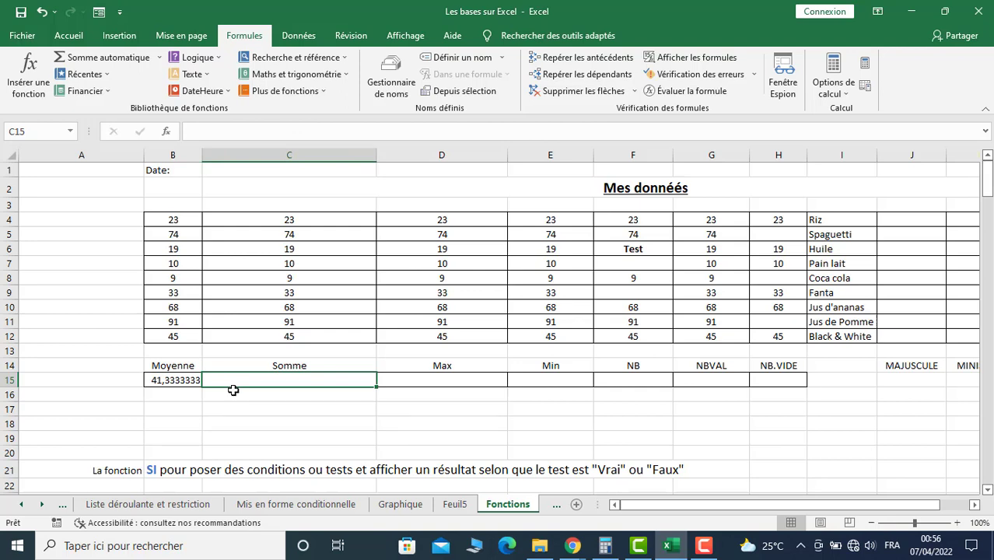
Enter =SOMME(C4:C12) in C15 via Insert Function, totalling 372
{"action": "left_click", "coordinate": [68, 35]}
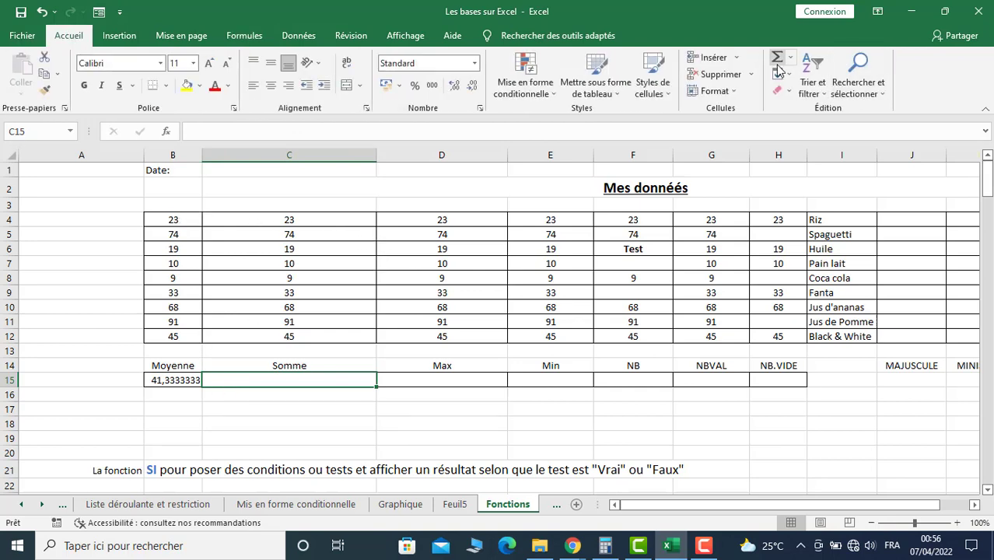
{"action": "left_click", "coordinate": [166, 134]}
{"action": "left_click_drag", "start_coordinate": [566, 186], "coordinate": [518, 150]}
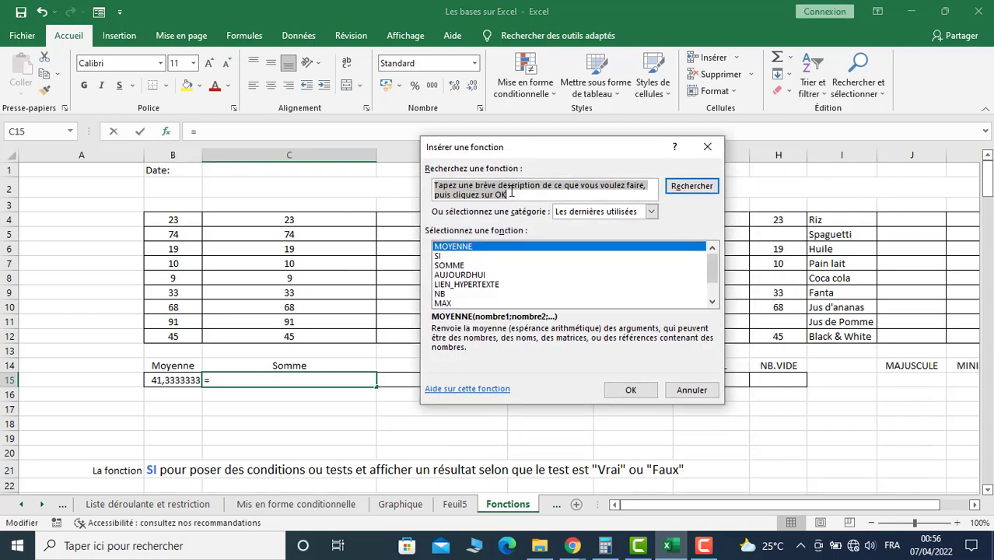
{"action": "type", "text": "Somme"}
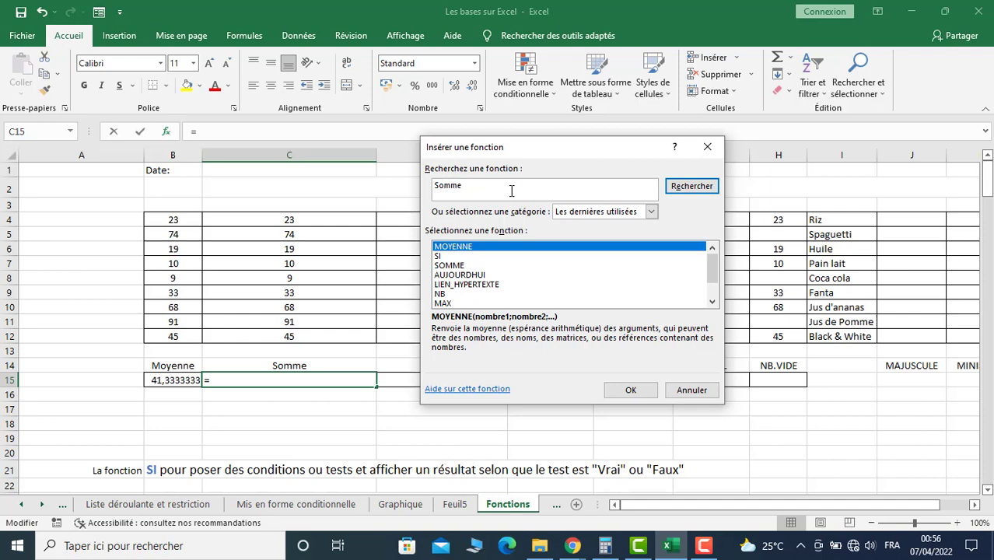
{"action": "left_click", "coordinate": [689, 190]}
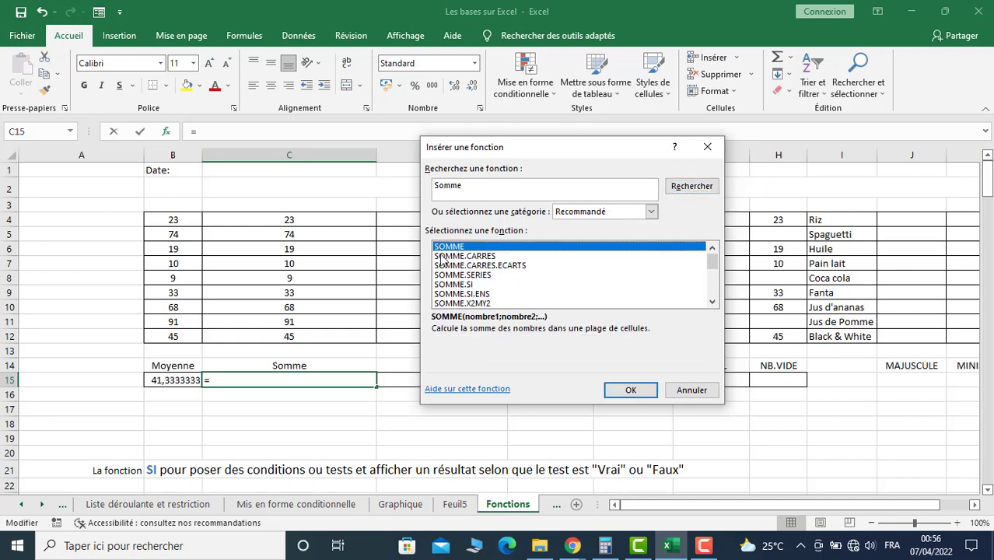
{"action": "left_click", "coordinate": [460, 265]}
{"action": "left_click", "coordinate": [451, 247]}
{"action": "left_click", "coordinate": [629, 391]}
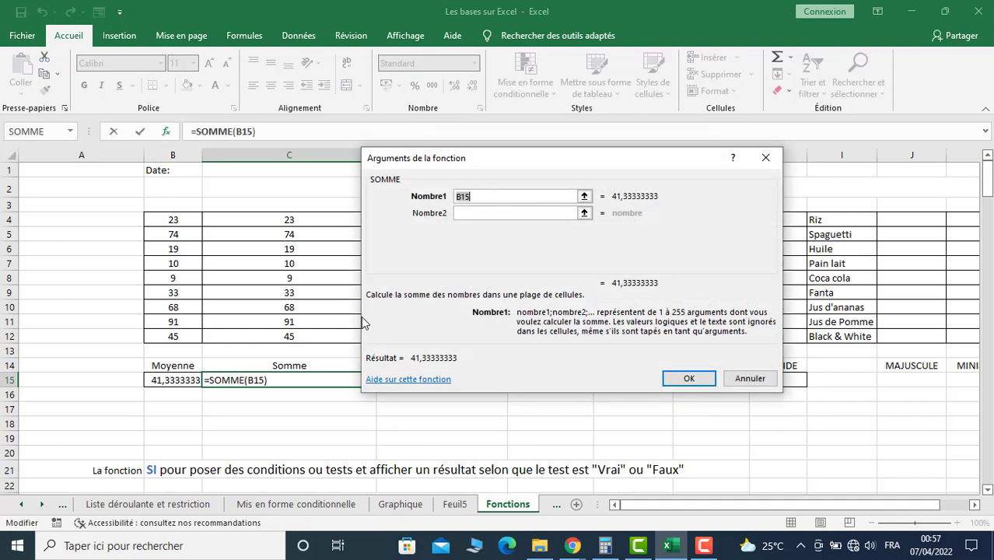
{"action": "left_click_drag", "start_coordinate": [506, 167], "coordinate": [600, 201]}
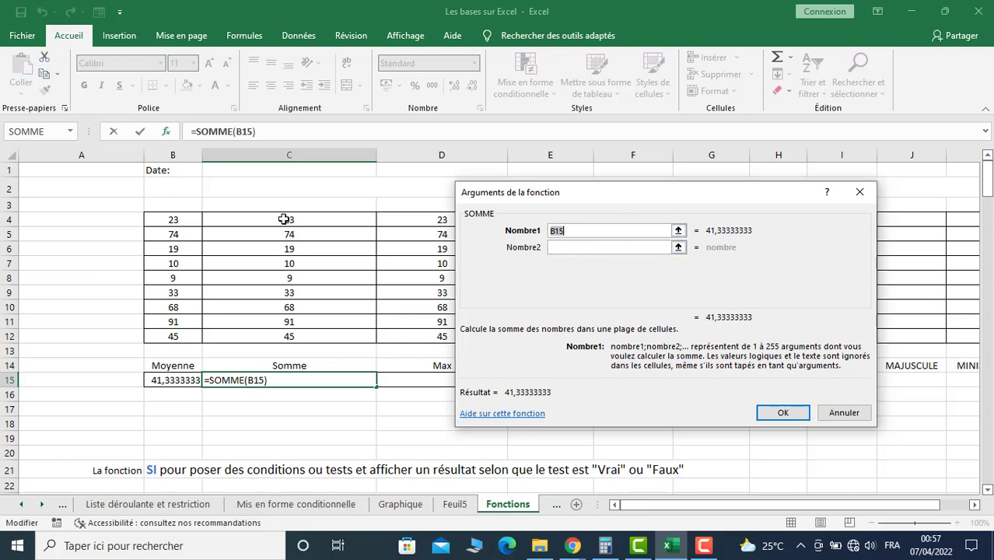
{"action": "left_click_drag", "start_coordinate": [284, 220], "coordinate": [260, 347]}
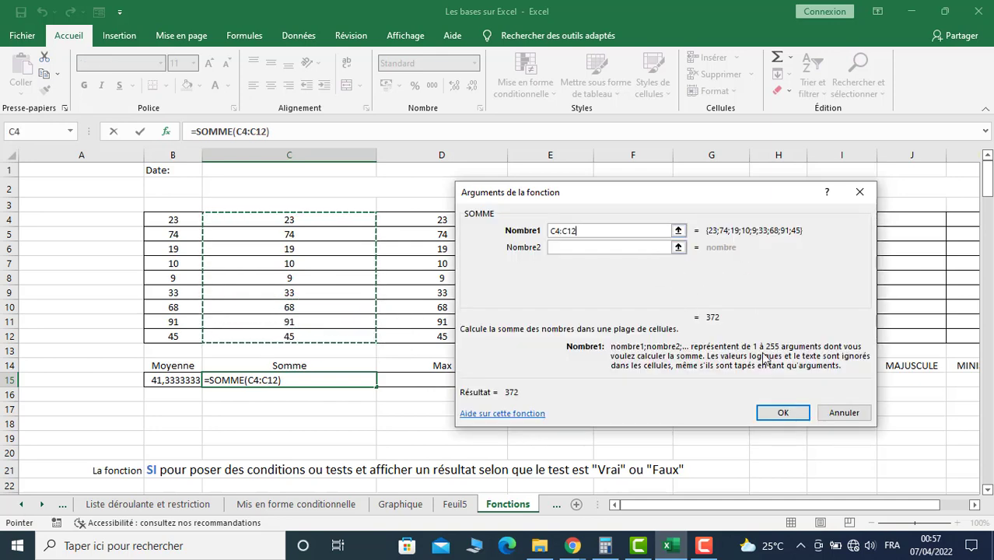
{"action": "left_click", "coordinate": [777, 417]}
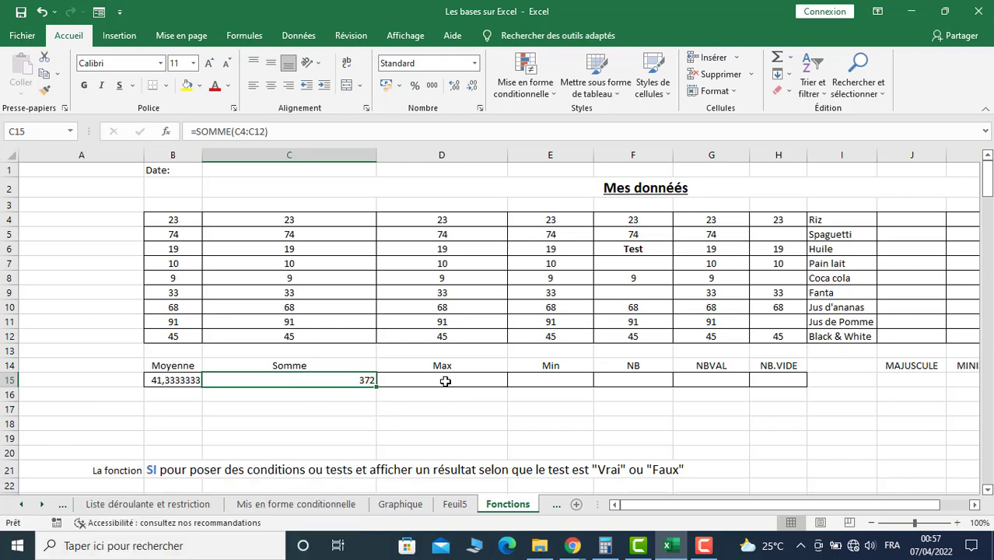
Enter =MAX(D4:D12) in D15 via Insert Function, returning 91
{"action": "left_click", "coordinate": [445, 381]}
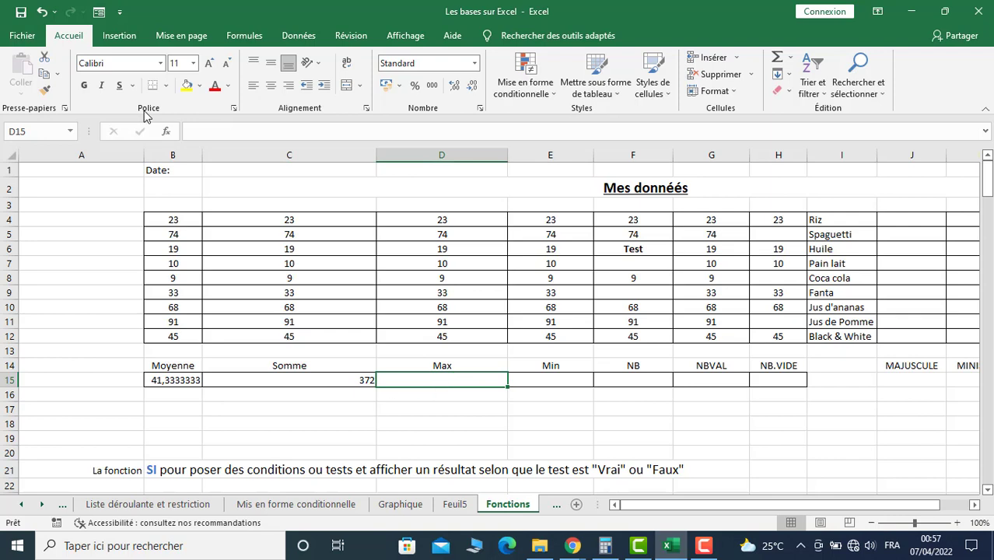
{"action": "left_click", "coordinate": [166, 132]}
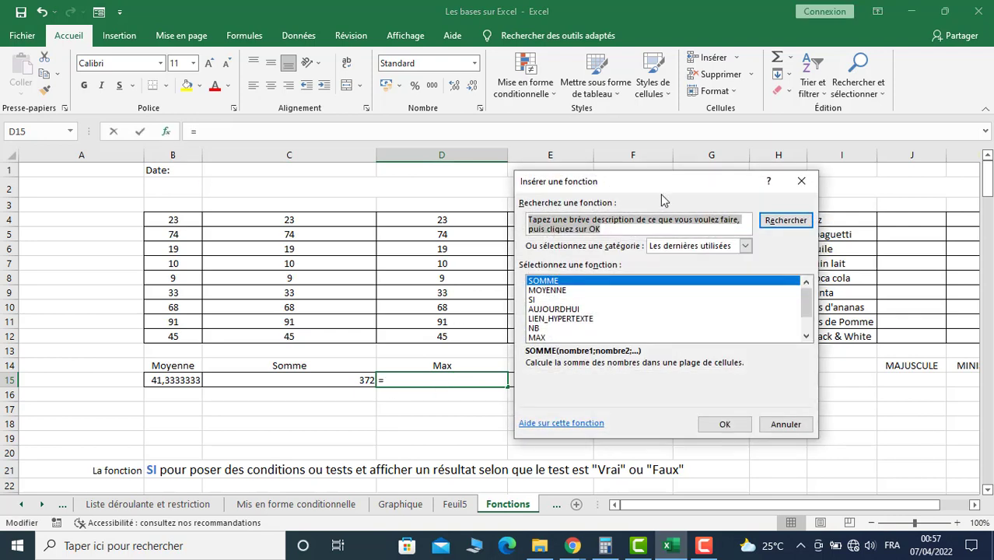
{"action": "left_click_drag", "start_coordinate": [658, 181], "coordinate": [727, 145]}
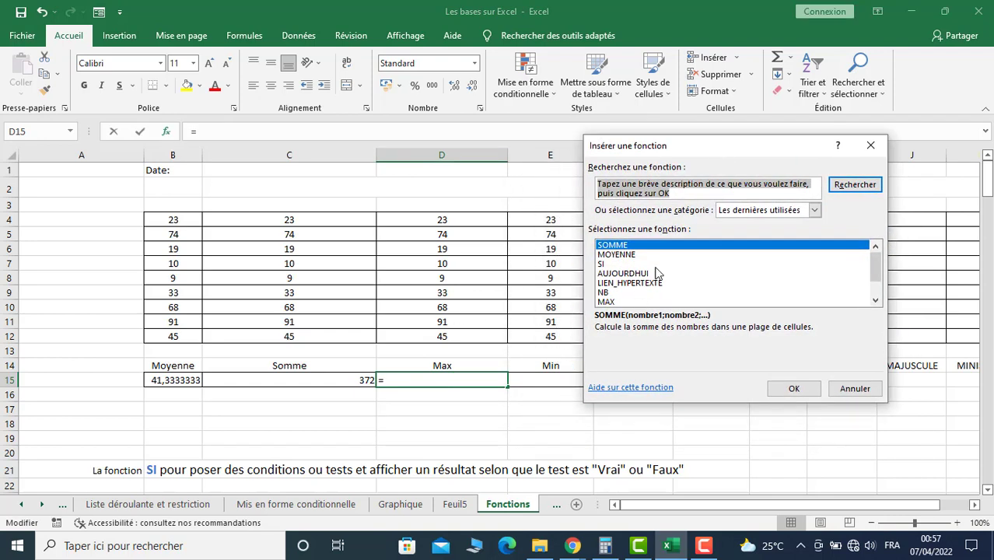
{"action": "left_click", "coordinate": [612, 302]}
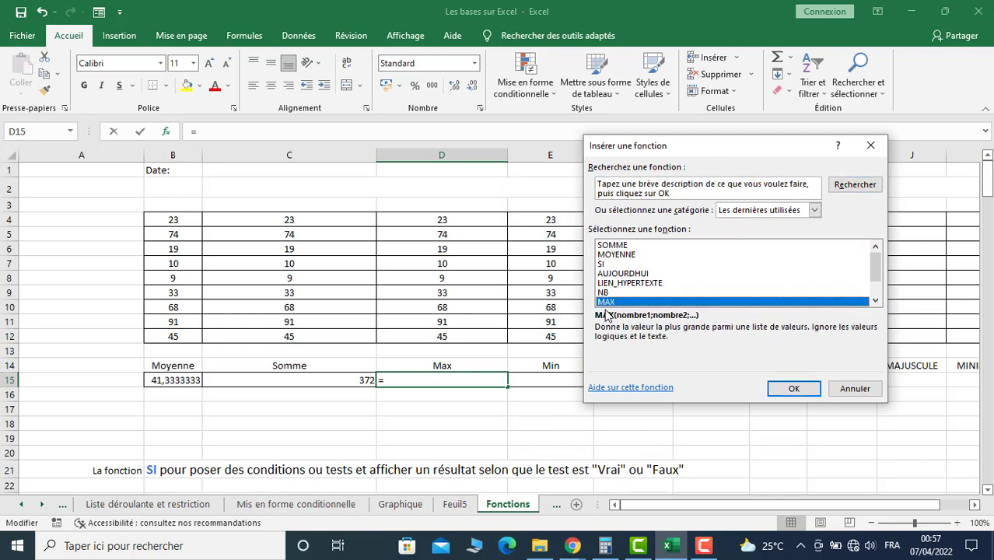
{"action": "left_click", "coordinate": [691, 193]}
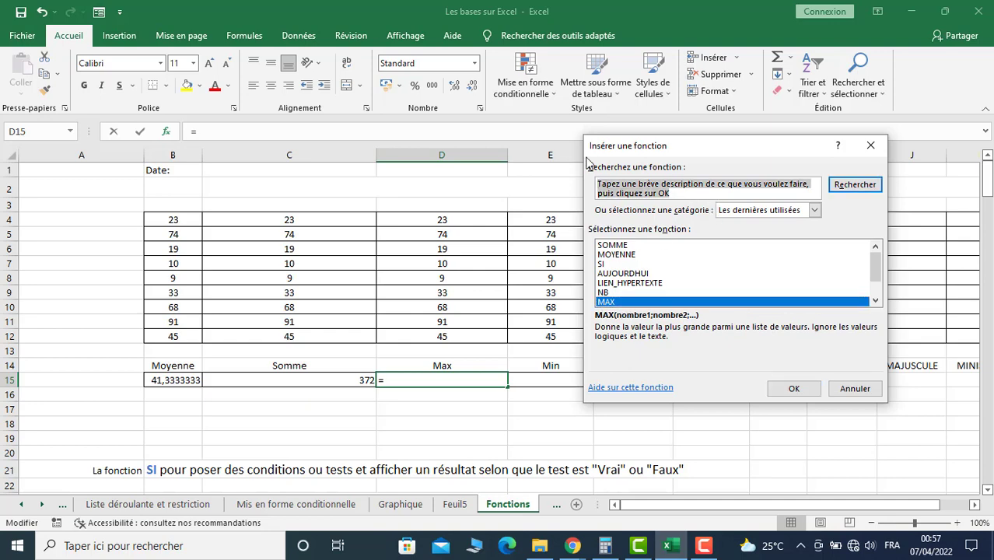
{"action": "type", "text": "max"}
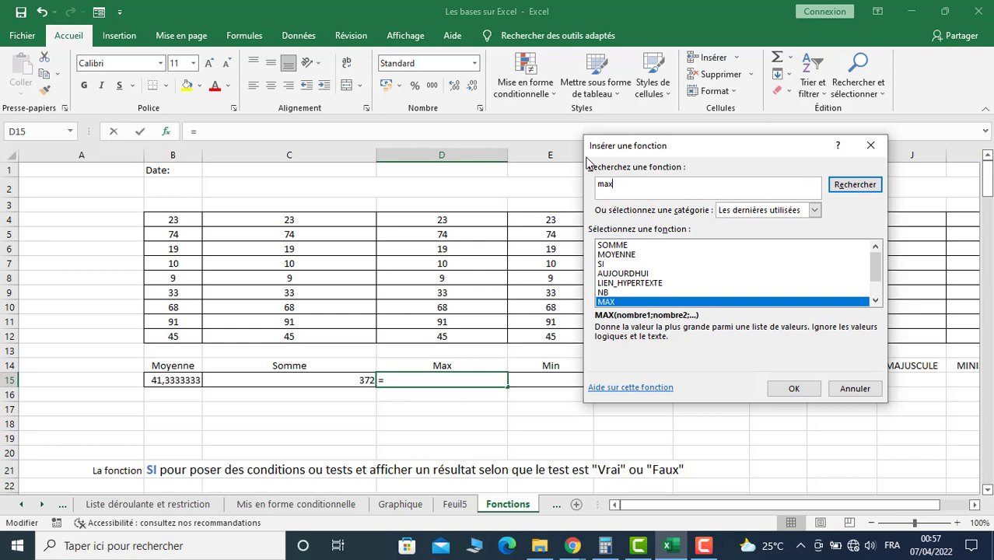
{"action": "left_click", "coordinate": [841, 190]}
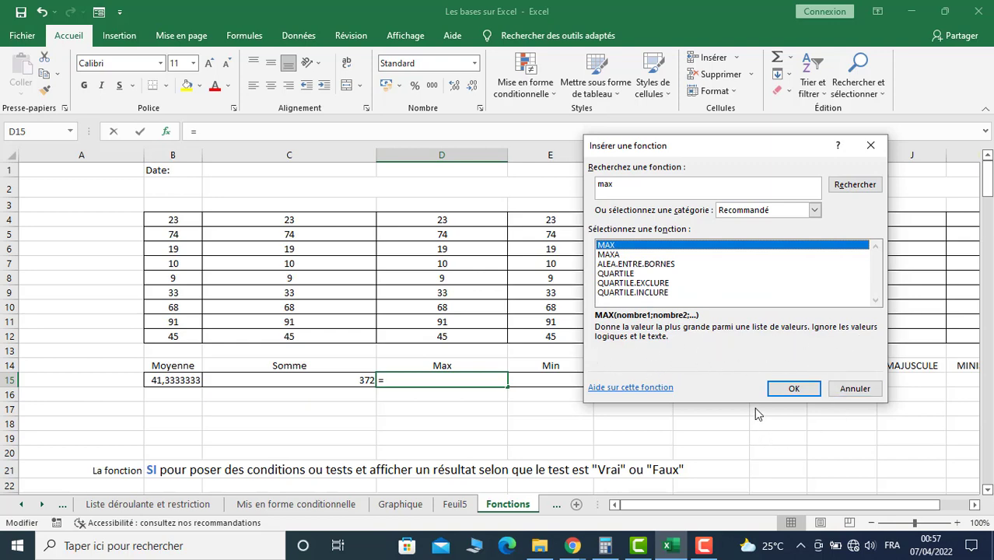
{"action": "left_click", "coordinate": [791, 391]}
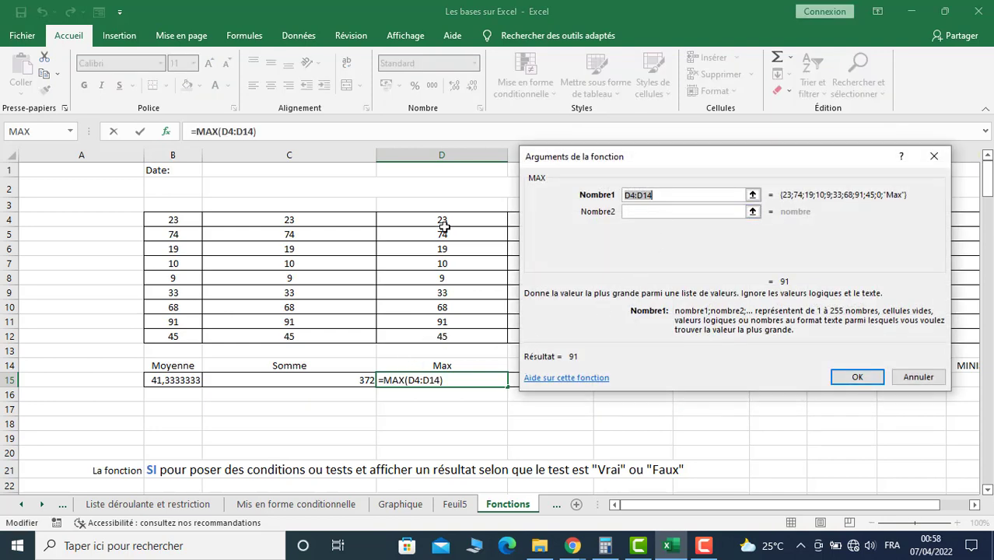
{"action": "left_click_drag", "start_coordinate": [442, 220], "coordinate": [442, 336]}
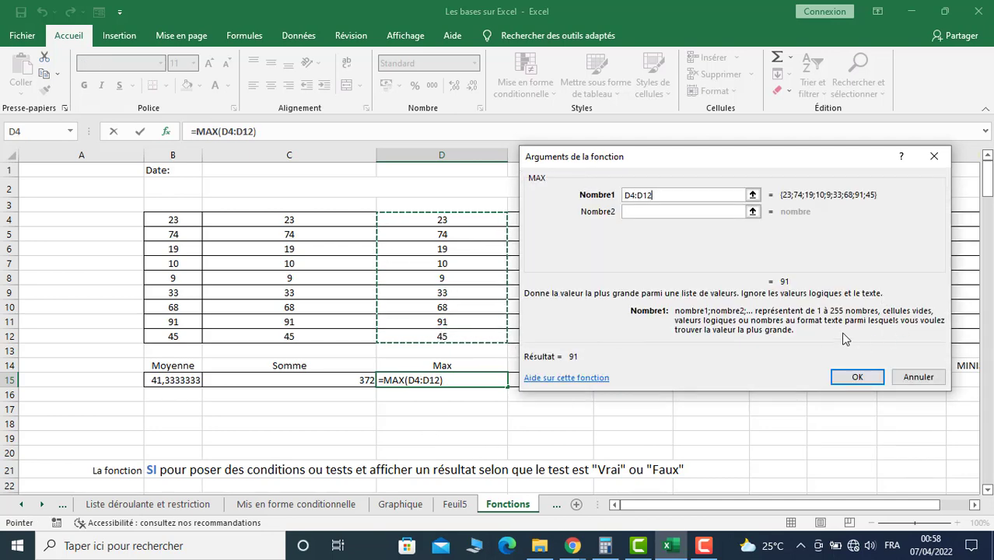
{"action": "left_click", "coordinate": [856, 378]}
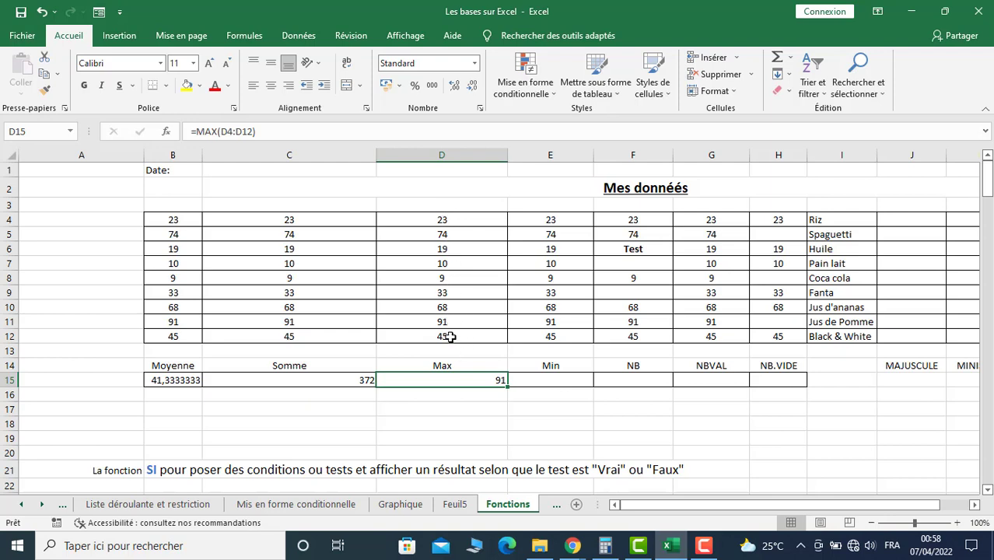
Enter =MIN(E4:E12) in E15 via Insert Function, returning 9
{"action": "left_click", "coordinate": [551, 385]}
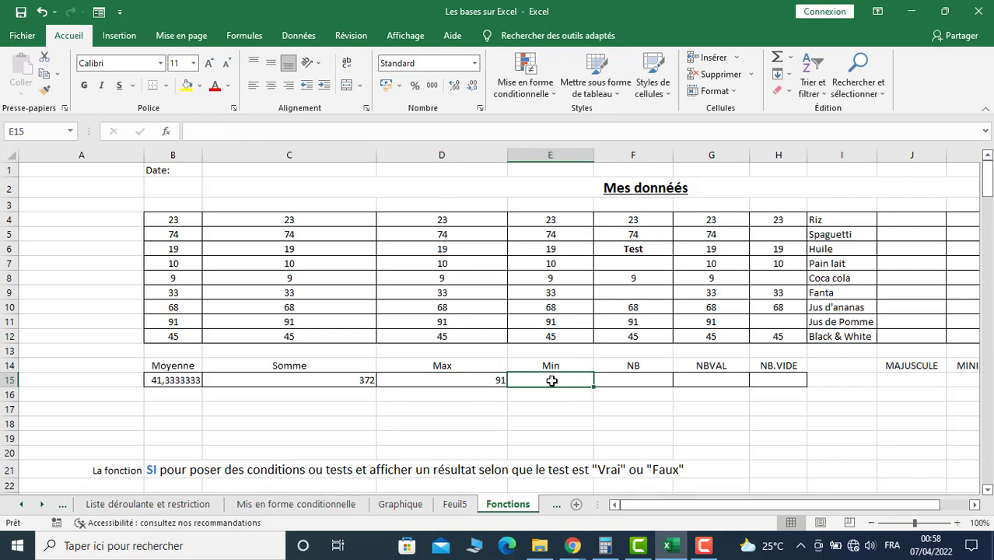
{"action": "left_click", "coordinate": [166, 132]}
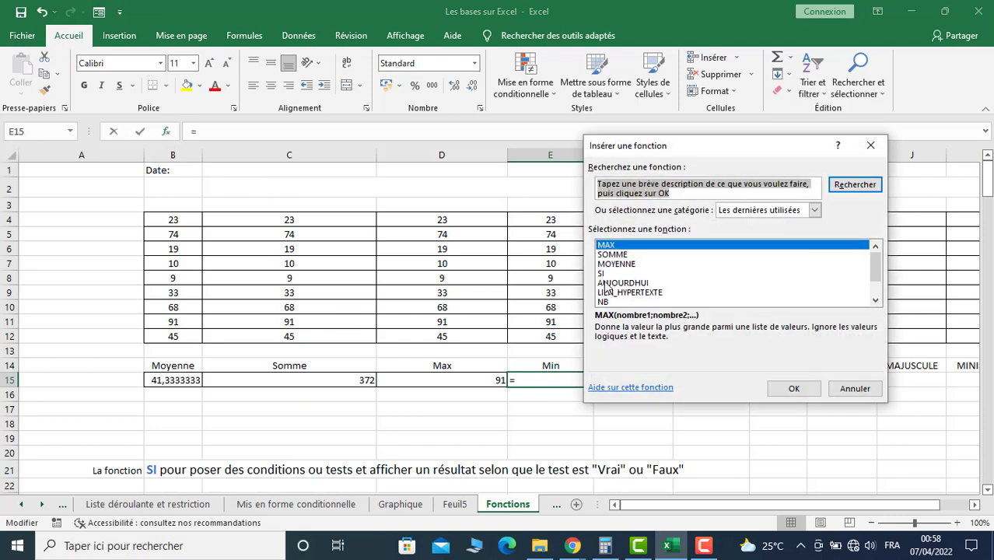
{"action": "scroll", "coordinate": [876, 272], "scroll_direction": "down", "scroll_amount": 1}
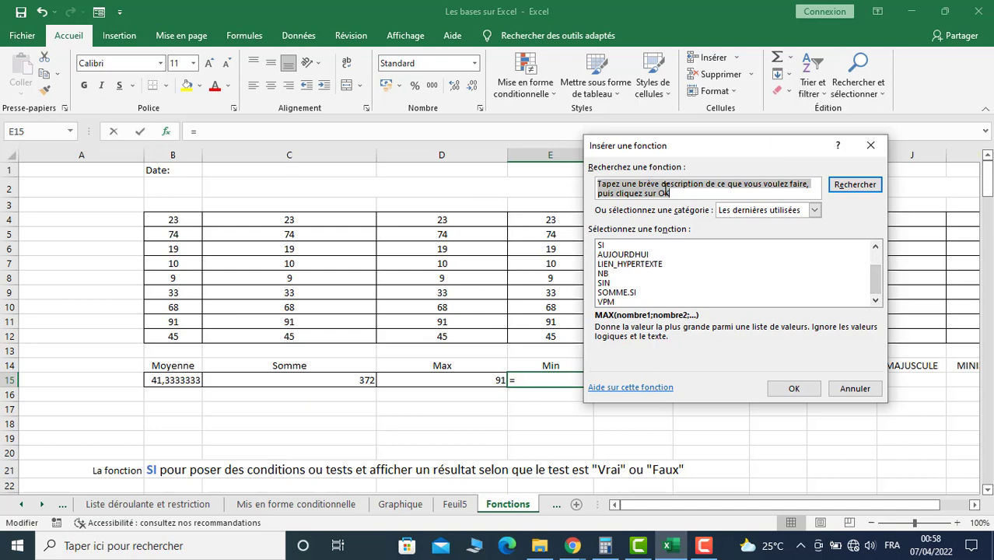
{"action": "type", "text": "min"}
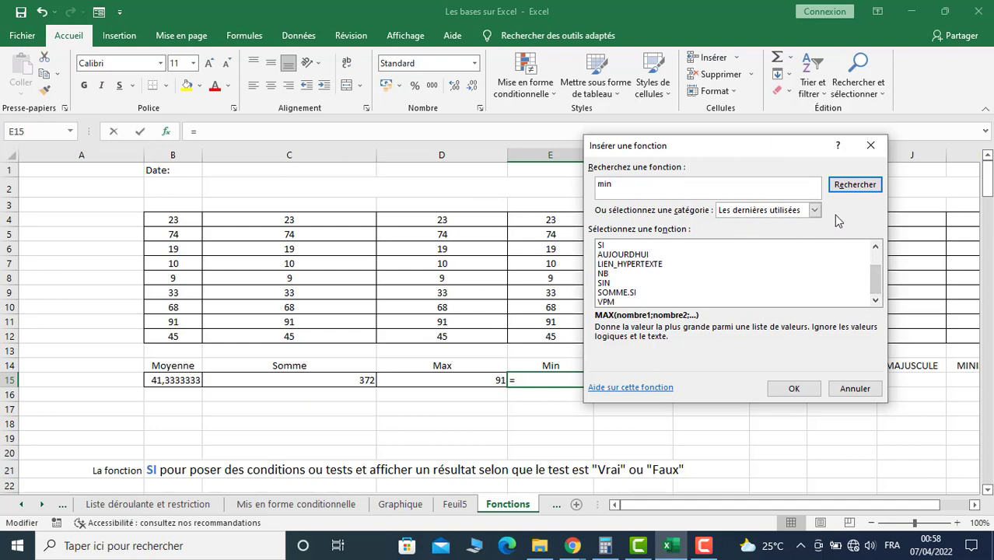
{"action": "left_click", "coordinate": [855, 184]}
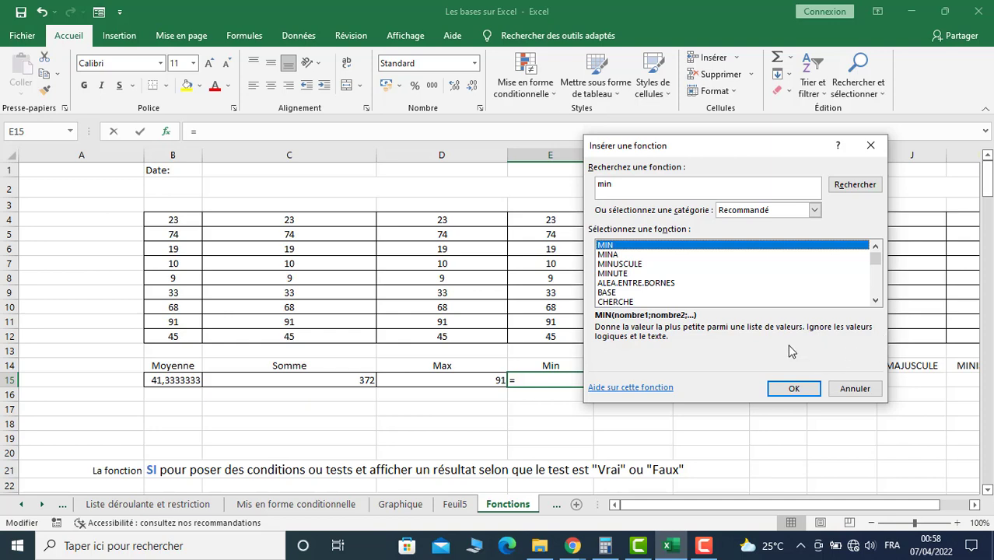
{"action": "left_click", "coordinate": [790, 388]}
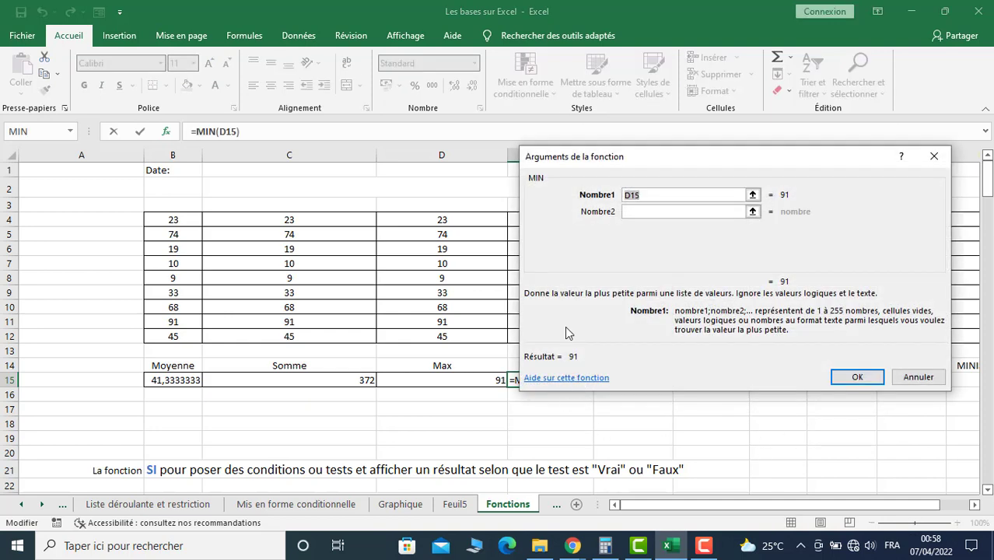
{"action": "mouse_move", "coordinate": [606, 156]}
{"action": "left_mouse_down"}
{"action": "mouse_move", "coordinate": [160, 138]}
{"action": "mouse_move", "coordinate": [163, 130]}
{"action": "left_mouse_up"}
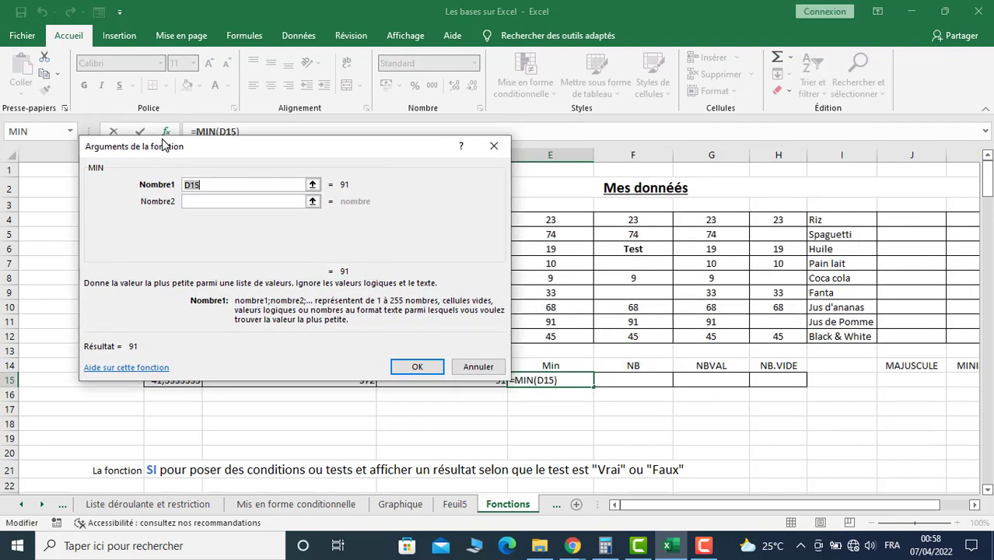
{"action": "left_click_drag", "start_coordinate": [552, 224], "coordinate": [553, 334]}
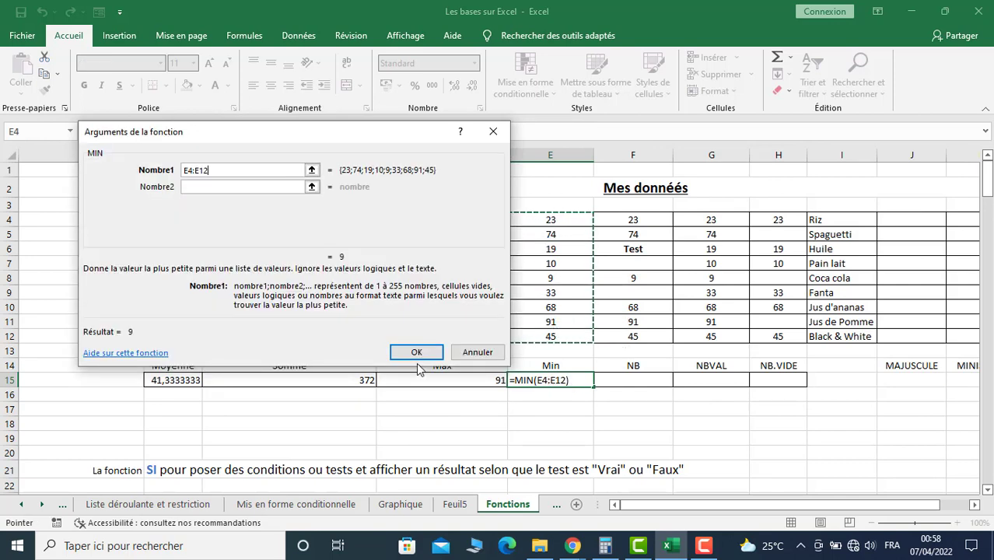
{"action": "left_click", "coordinate": [416, 352]}
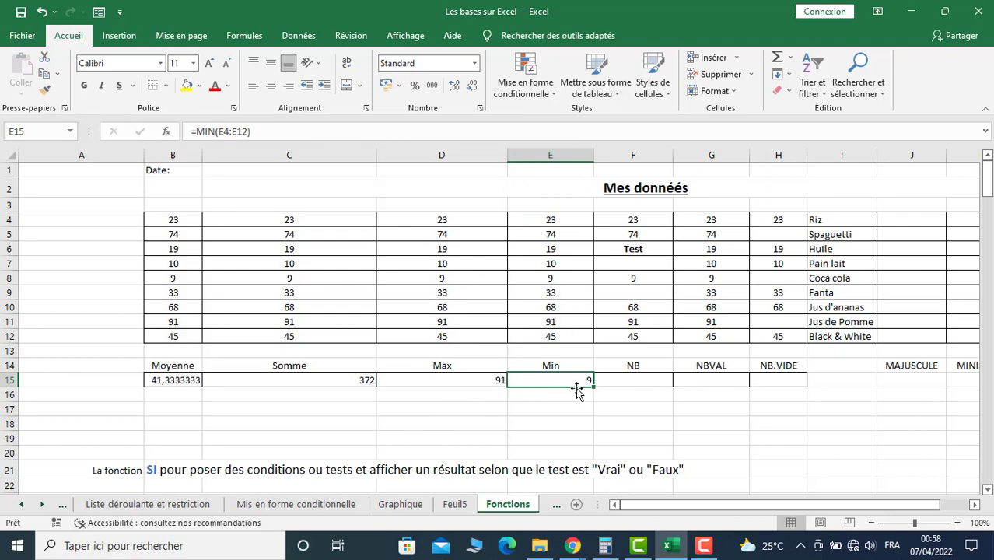
Enter =NB(F4:F12) in F15, counting 6 numeric values
{"action": "left_click", "coordinate": [637, 382]}
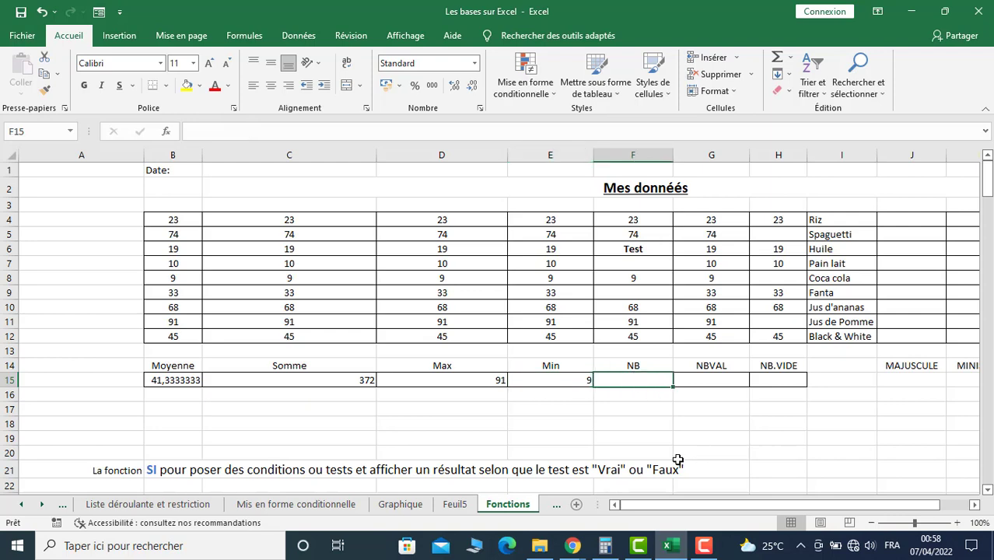
{"action": "left_click", "coordinate": [166, 134]}
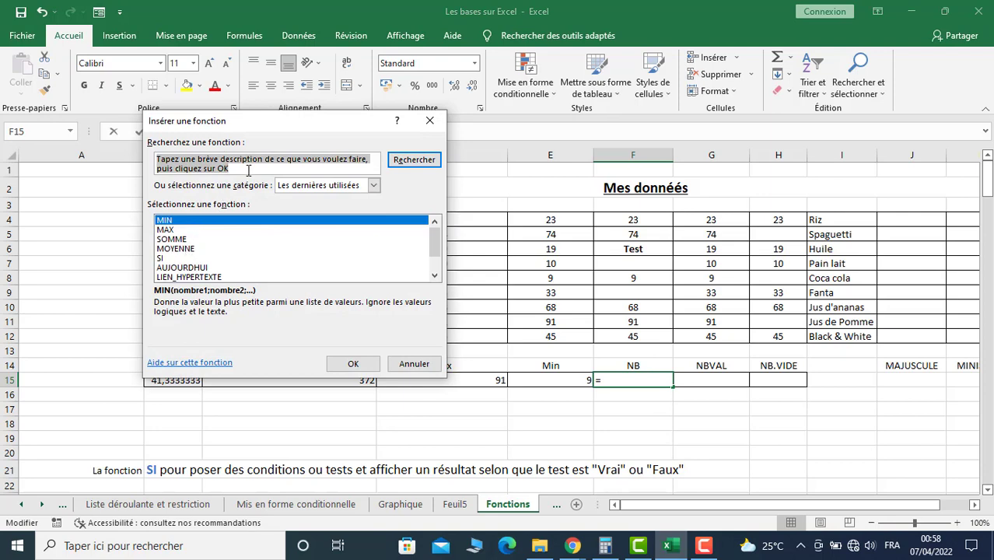
{"action": "type", "text": "nb"}
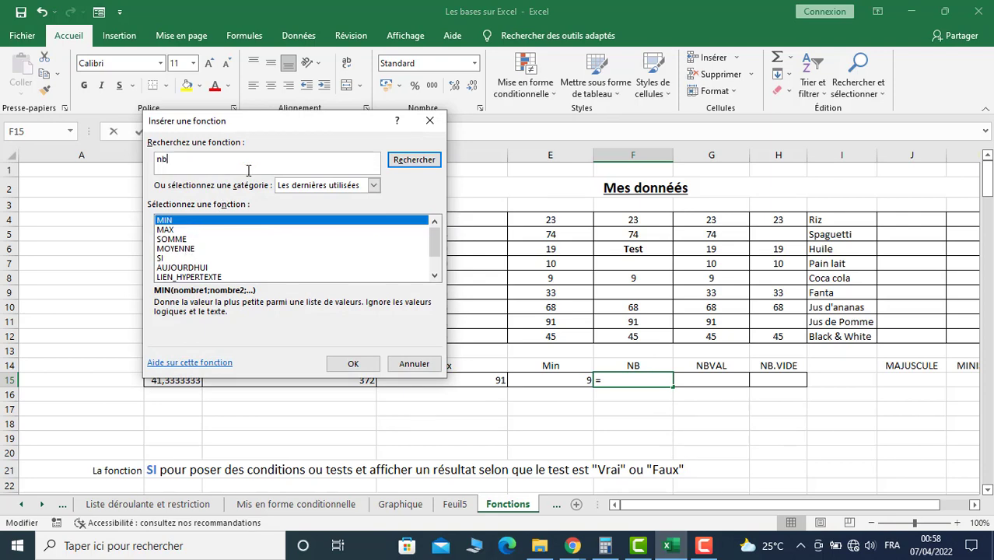
{"action": "left_click", "coordinate": [397, 160]}
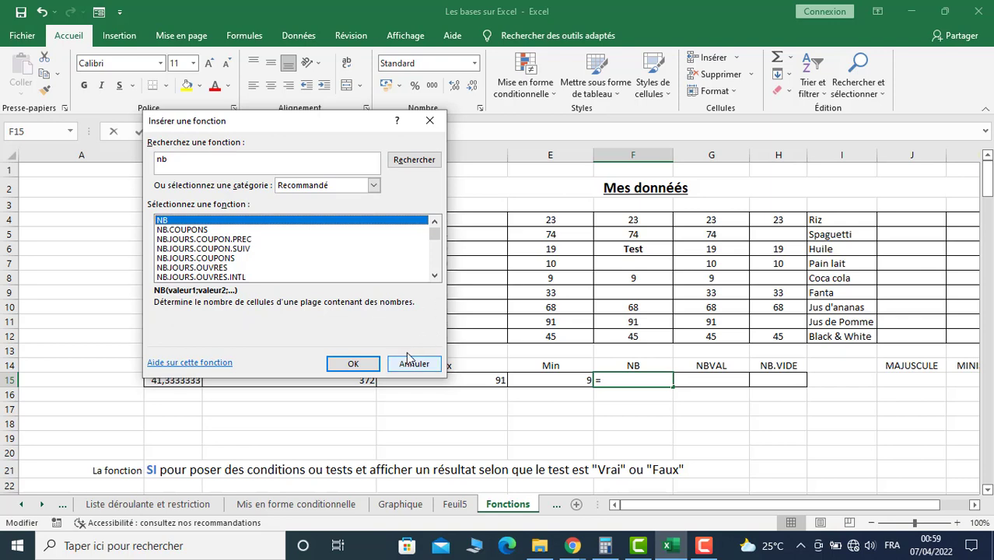
{"action": "left_click", "coordinate": [359, 365]}
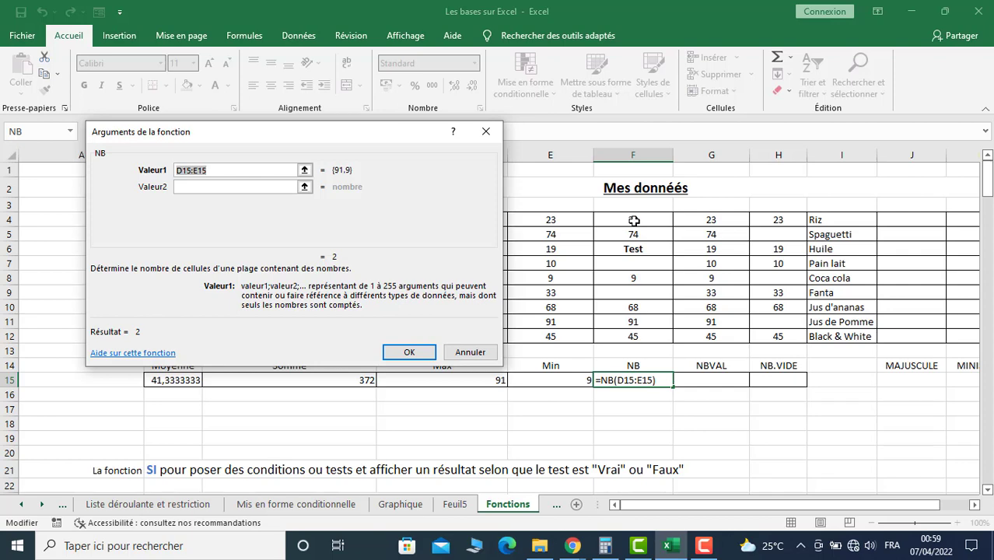
{"action": "left_click_drag", "start_coordinate": [634, 221], "coordinate": [633, 339]}
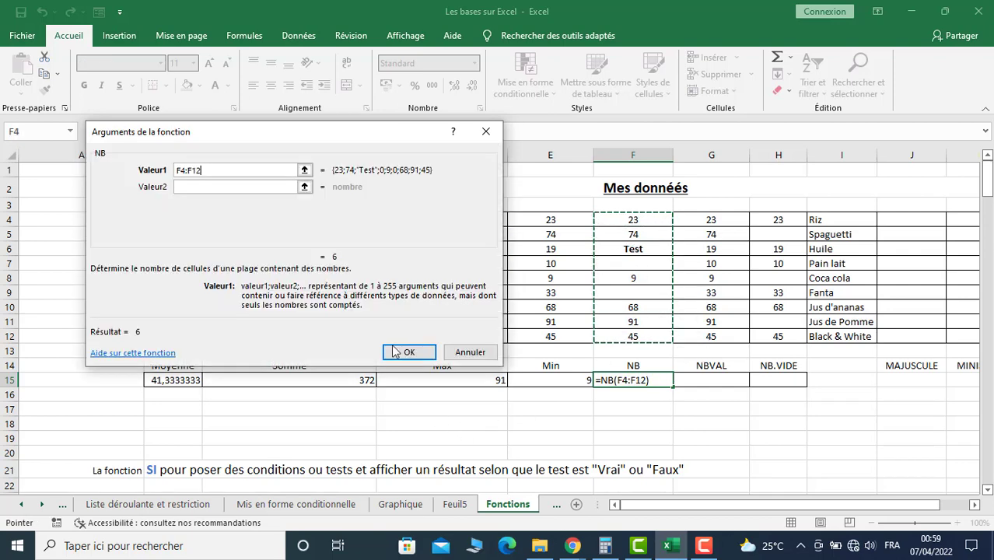
{"action": "left_click", "coordinate": [413, 354]}
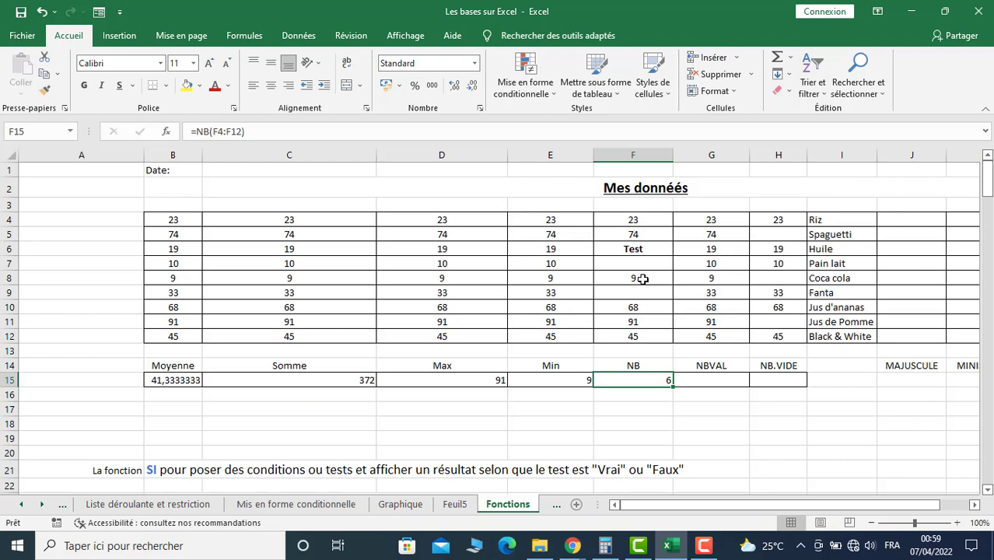
Step through cells F4 to F12 to verify which ones hold numbers
{"action": "left_click", "coordinate": [641, 220]}
{"action": "left_click", "coordinate": [652, 234]}
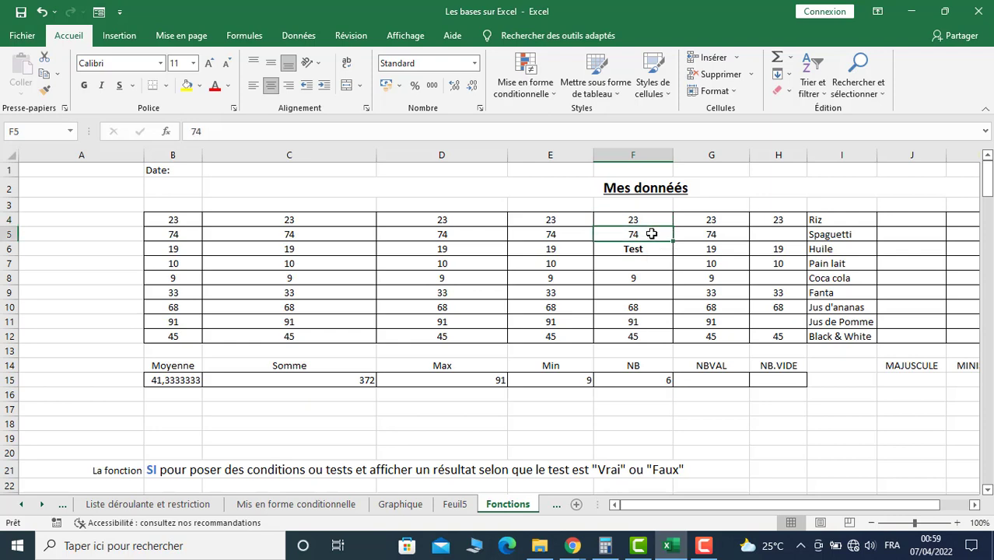
{"action": "left_click", "coordinate": [638, 278]}
{"action": "left_click", "coordinate": [636, 292]}
{"action": "left_click", "coordinate": [637, 308]}
{"action": "left_click", "coordinate": [634, 321]}
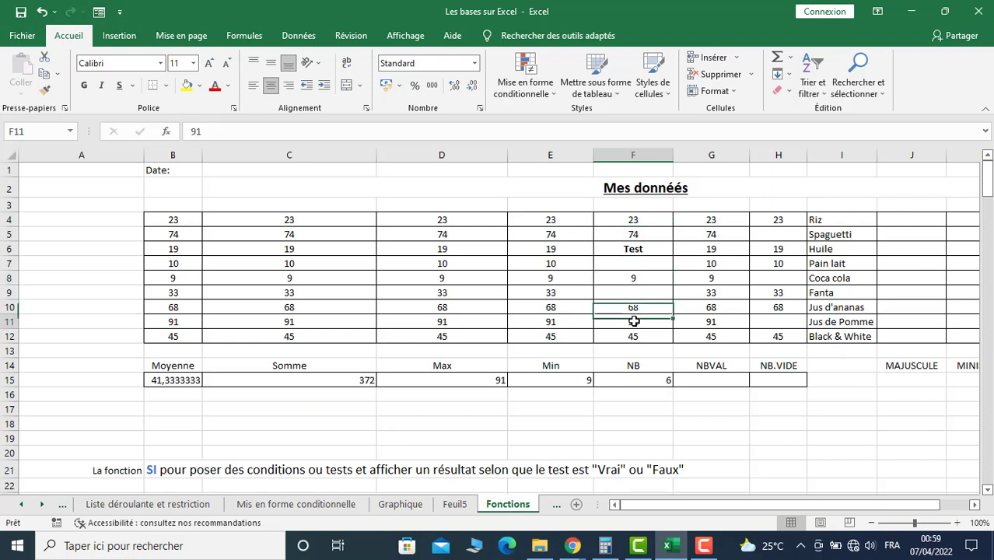
{"action": "left_click", "coordinate": [635, 336]}
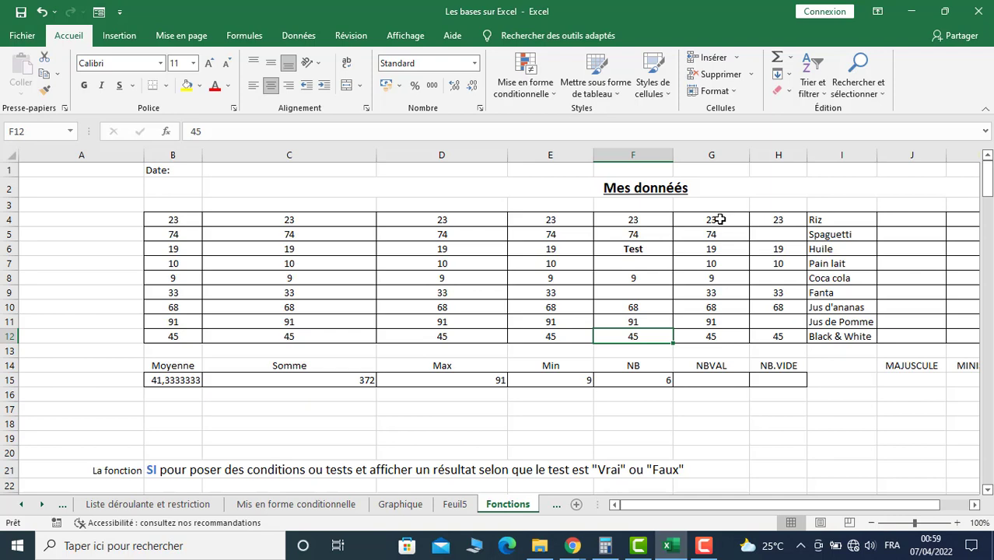
Enter =NBVAL(G4:G12) in G15, counting 9 non-empty cells
{"action": "left_click", "coordinate": [721, 375]}
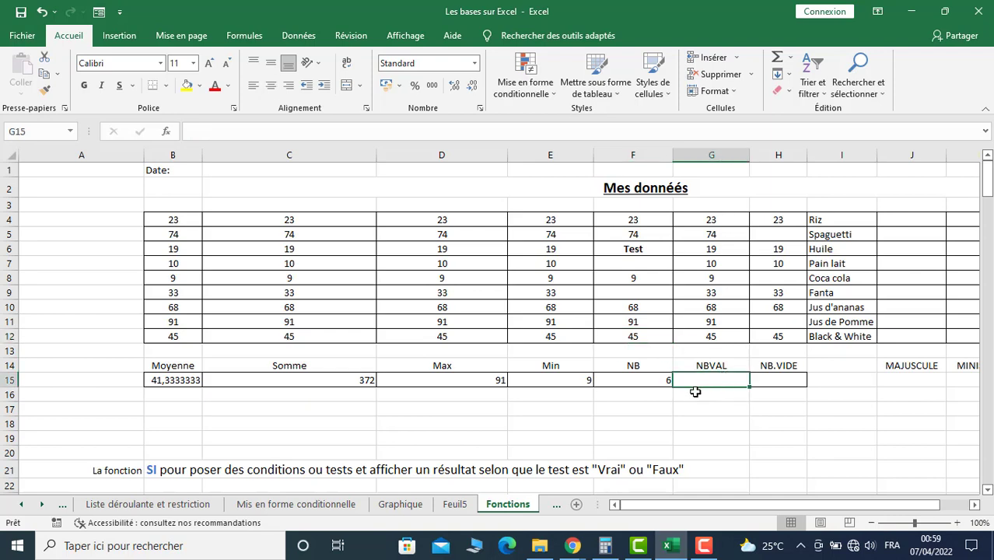
{"action": "left_click", "coordinate": [168, 132]}
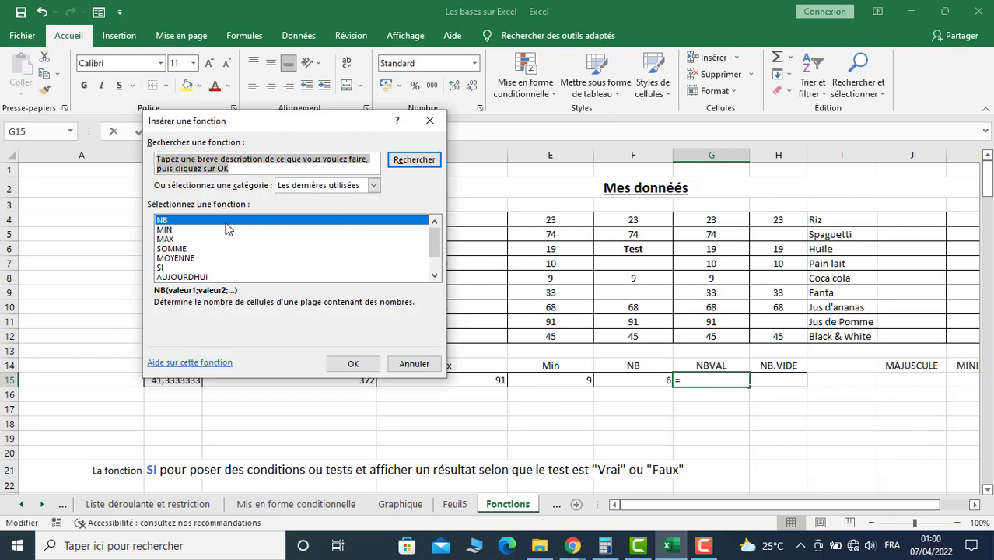
{"action": "type", "text": "nbval"}
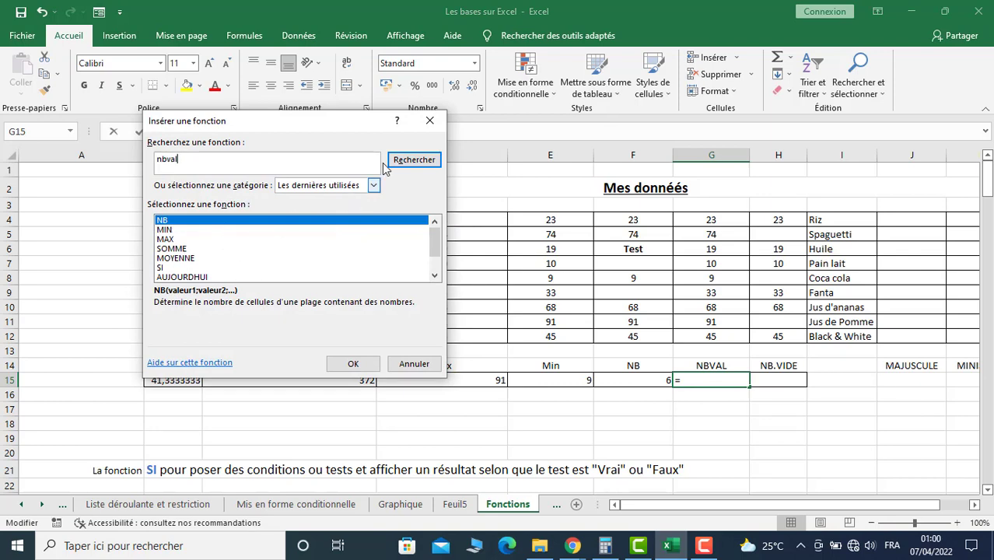
{"action": "left_click", "coordinate": [412, 159]}
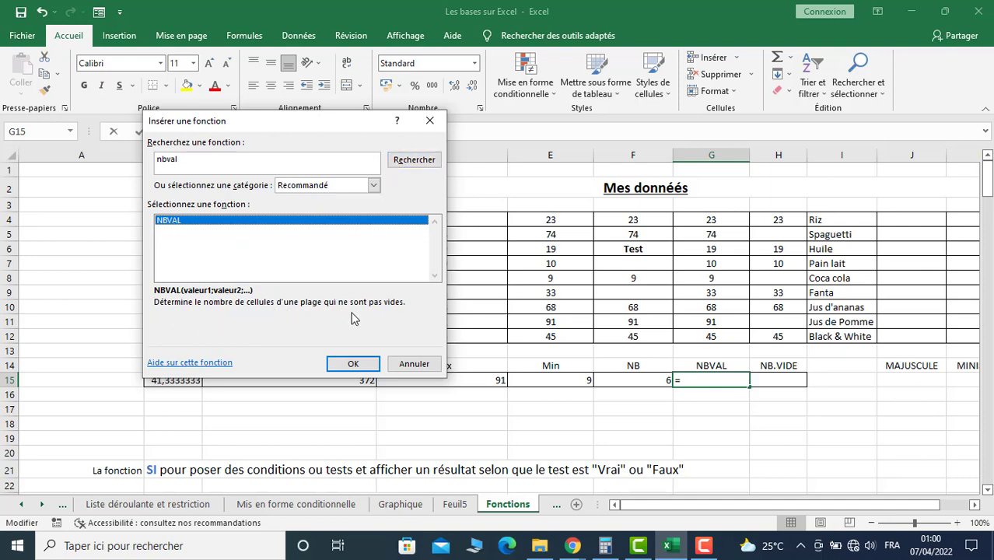
{"action": "left_click", "coordinate": [351, 364]}
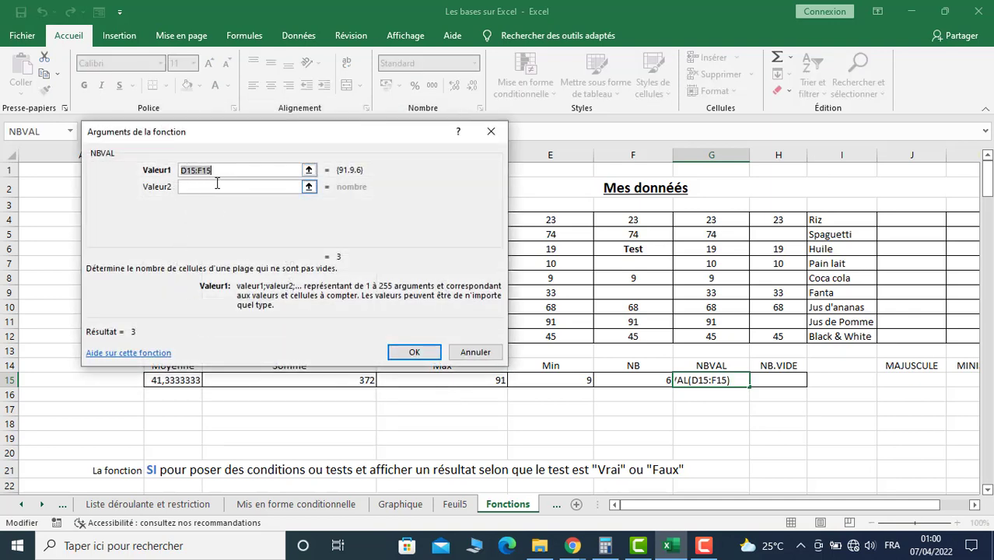
{"action": "left_click", "coordinate": [226, 171]}
{"action": "left_click", "coordinate": [703, 221]}
{"action": "left_click_drag", "start_coordinate": [703, 221], "coordinate": [709, 334]}
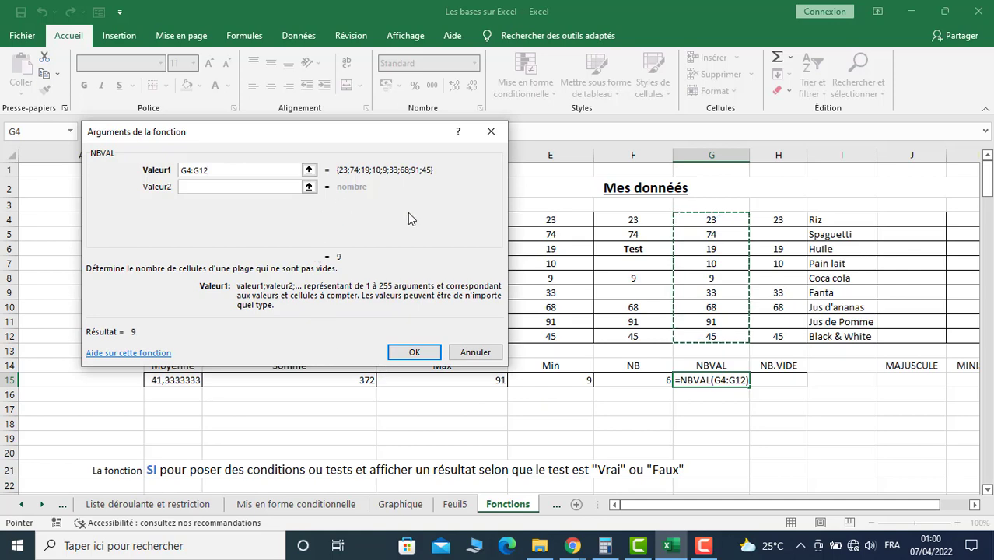
{"action": "left_click", "coordinate": [411, 352]}
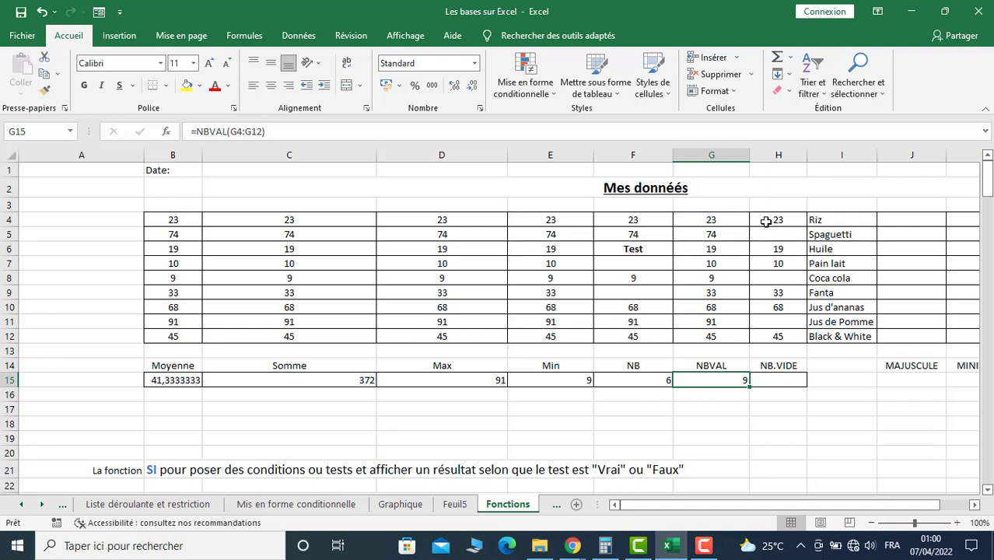
{"action": "left_click", "coordinate": [782, 380]}
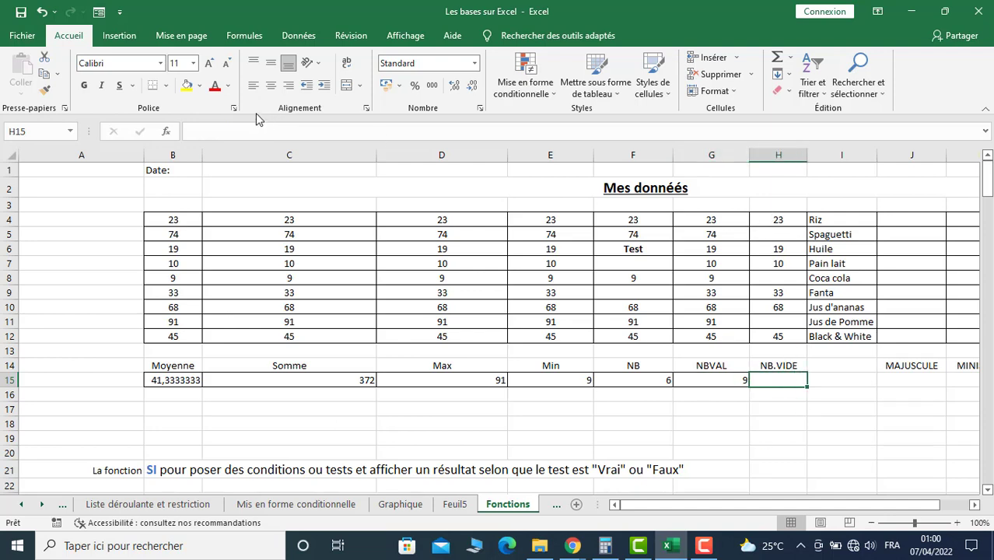
{"action": "left_click", "coordinate": [166, 132]}
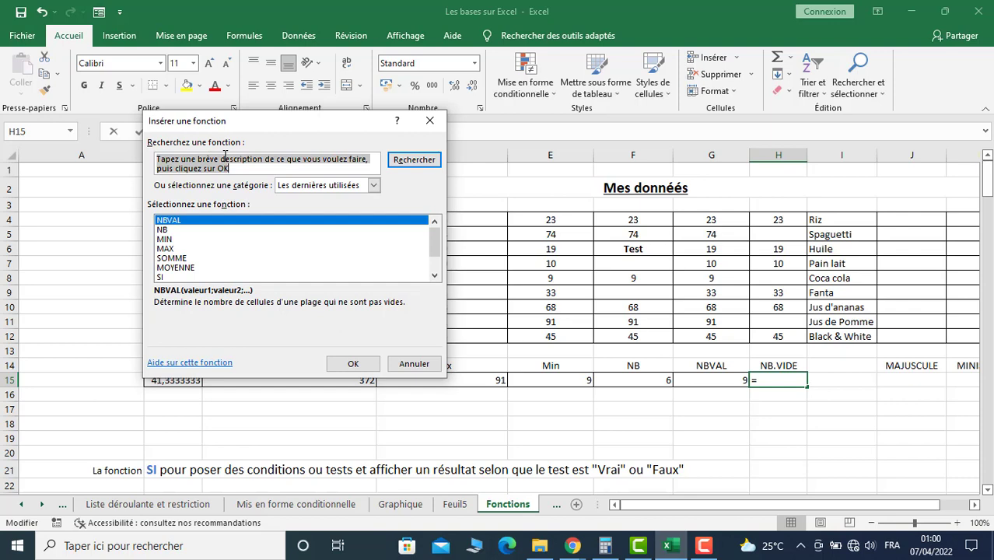
{"action": "type", "text": "nb.vide"}
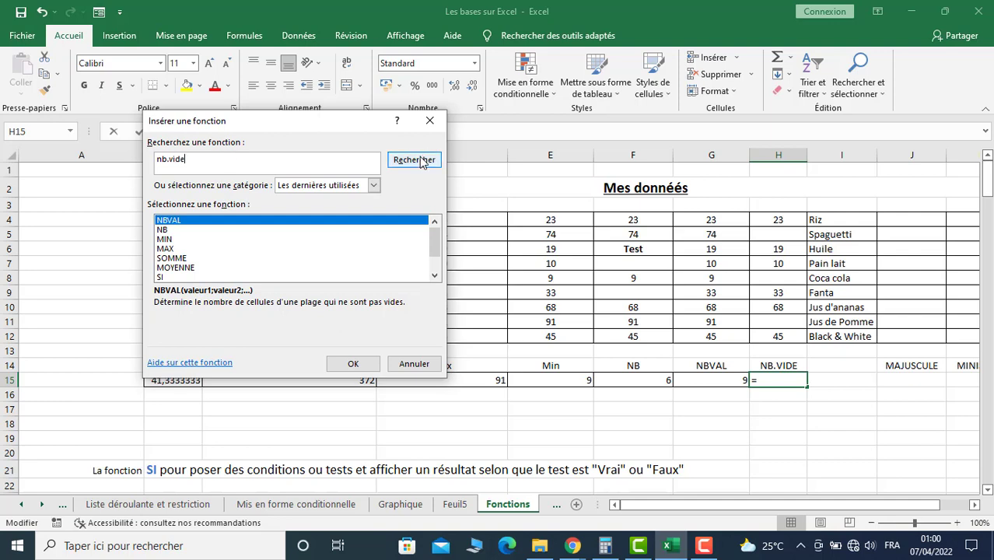
{"action": "left_click", "coordinate": [414, 160]}
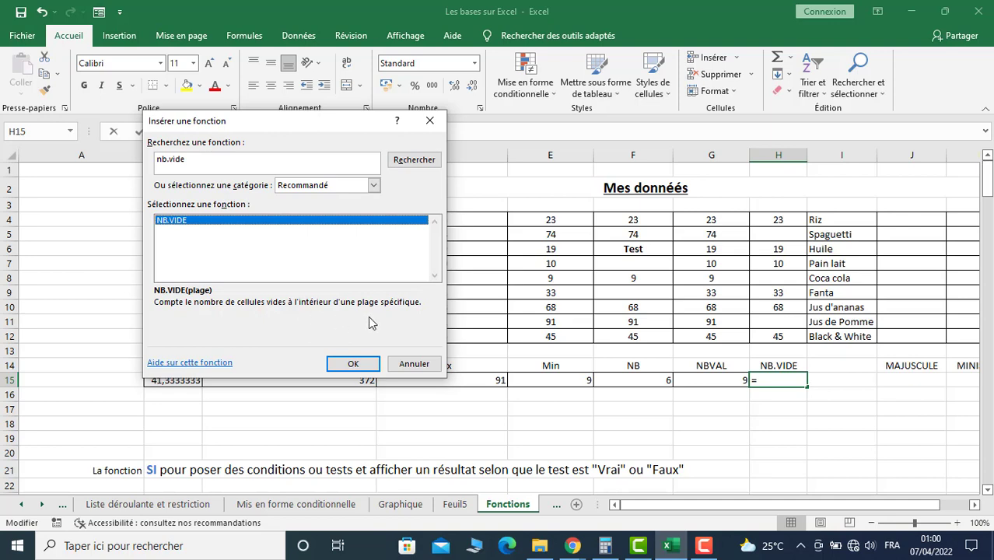
{"action": "left_click", "coordinate": [353, 366]}
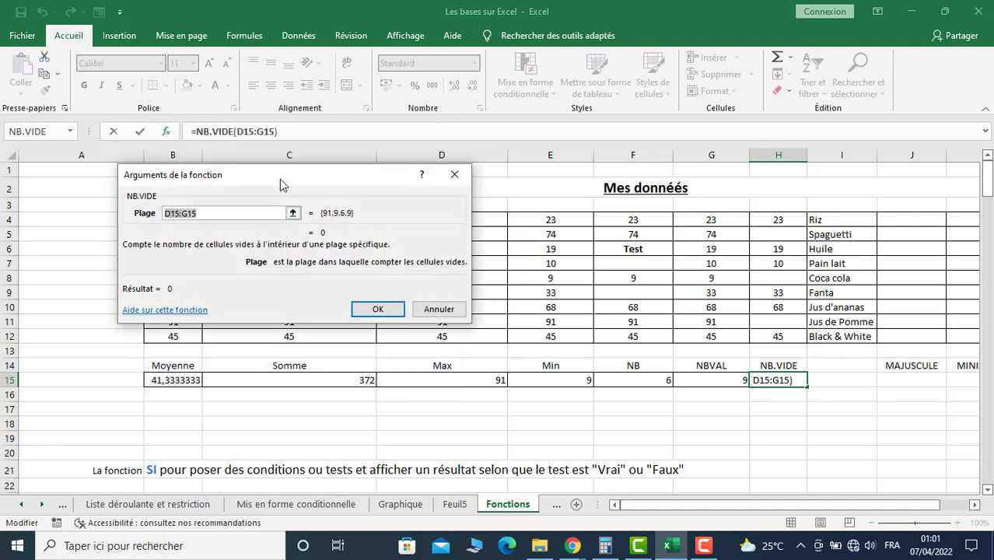
{"action": "left_click_drag", "start_coordinate": [280, 179], "coordinate": [267, 177]}
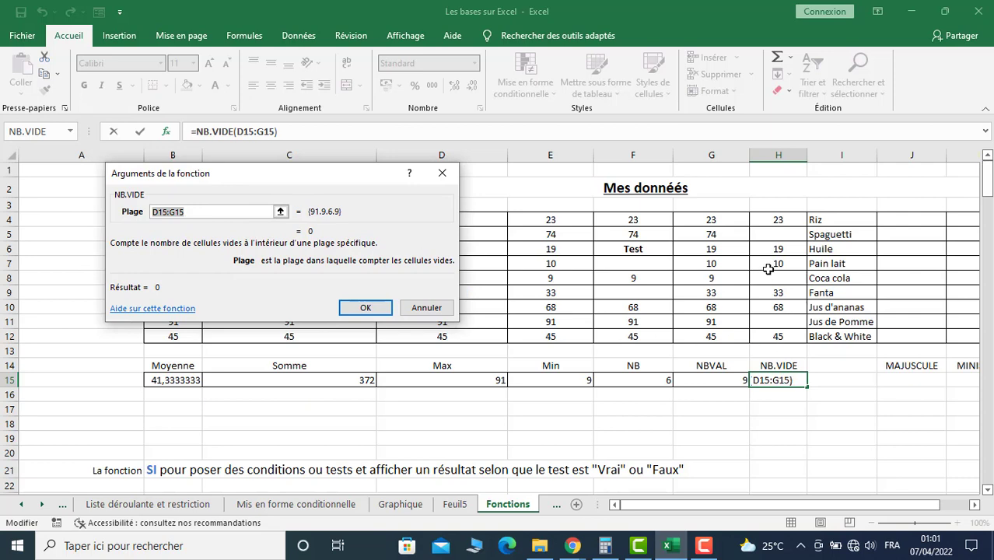
{"action": "left_click_drag", "start_coordinate": [778, 220], "coordinate": [781, 336]}
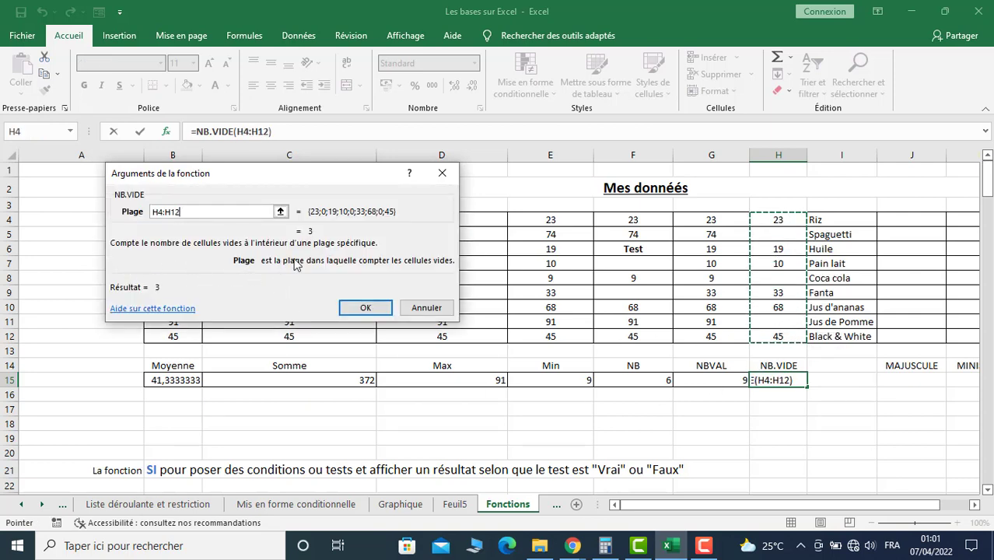
{"action": "left_click", "coordinate": [365, 308]}
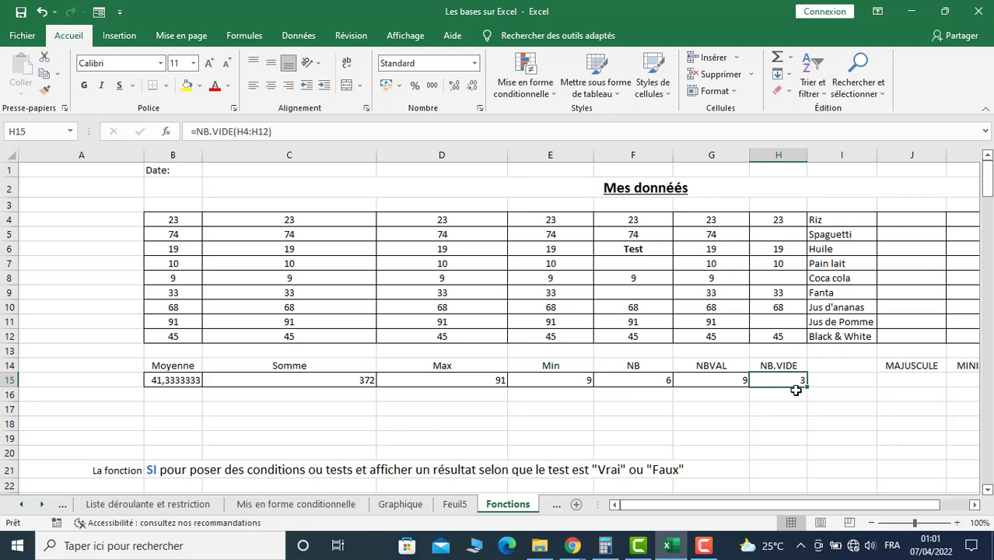
{"action": "left_click", "coordinate": [761, 235]}
{"action": "left_click", "coordinate": [773, 274]}
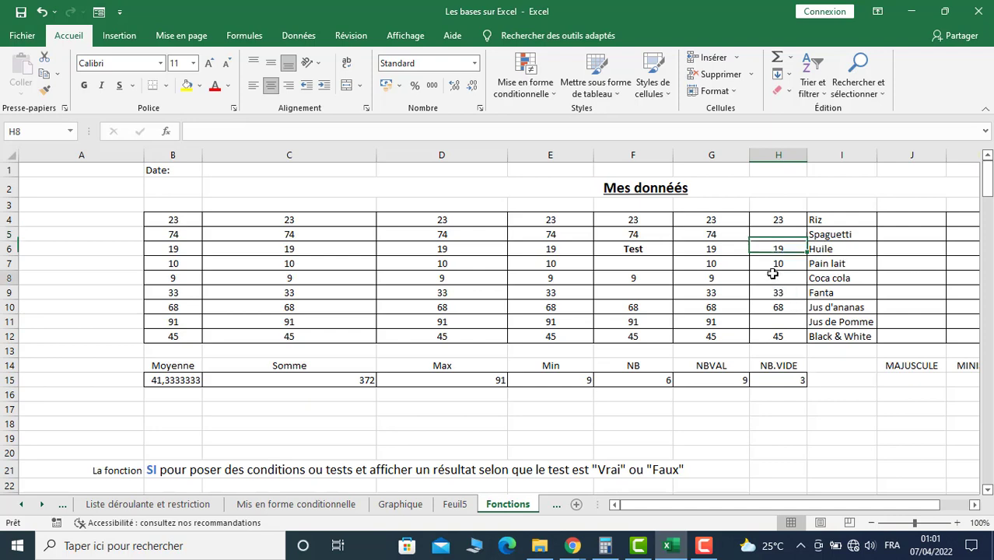
Scroll one column right to reveal the MAJUSCULE and MINISCULE columns, selecting J4
{"action": "left_click", "coordinate": [779, 322]}
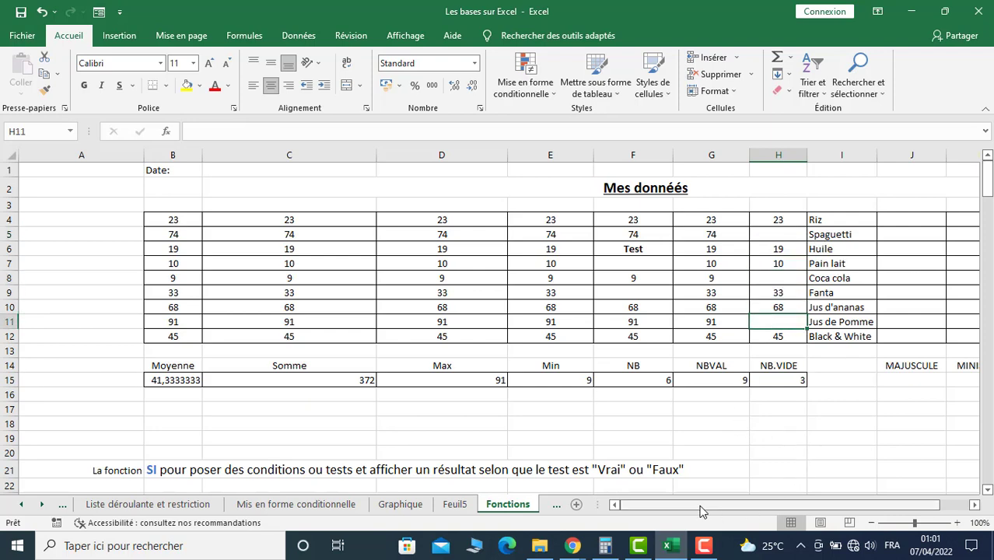
{"action": "left_click_drag", "start_coordinate": [703, 511], "coordinate": [731, 512]}
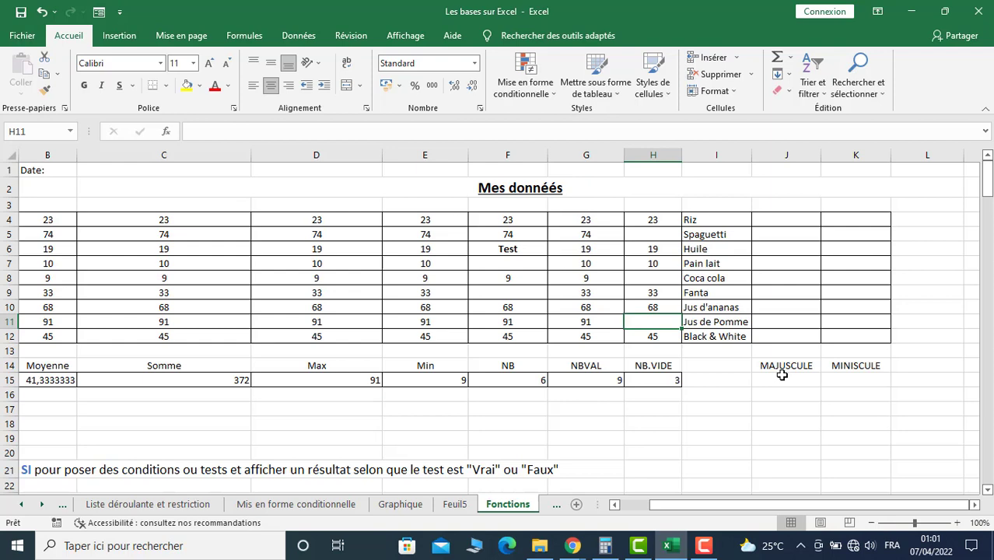
{"action": "left_click", "coordinate": [780, 220]}
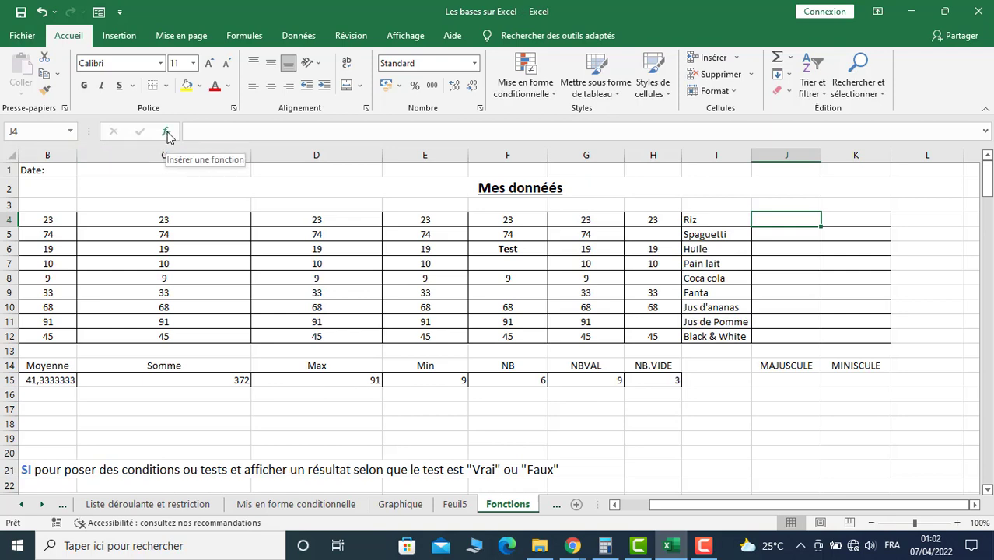
Enter =MAJUSCULE(I4) in J4 to turn the first product name into RIZ
{"action": "left_click", "coordinate": [169, 135]}
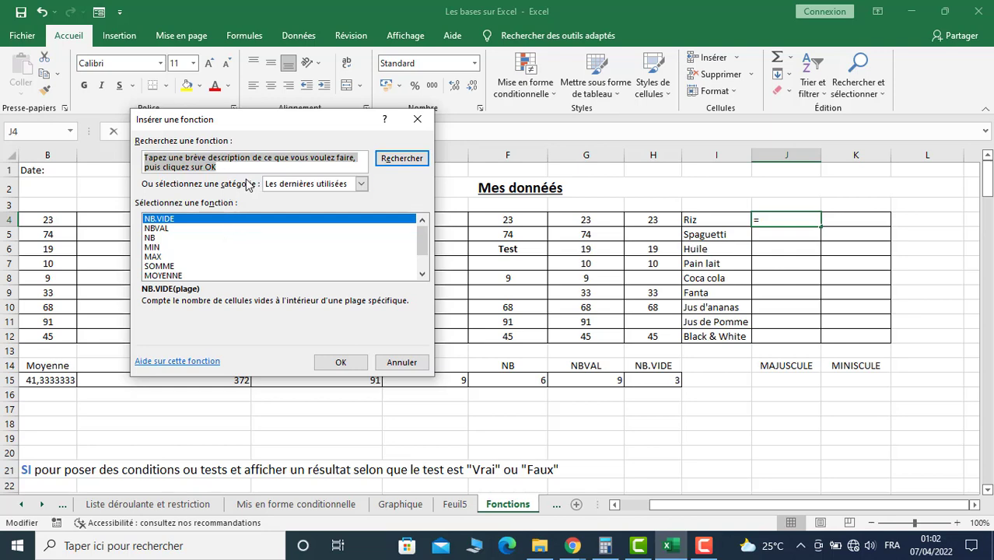
{"action": "type", "text": "majuscule"}
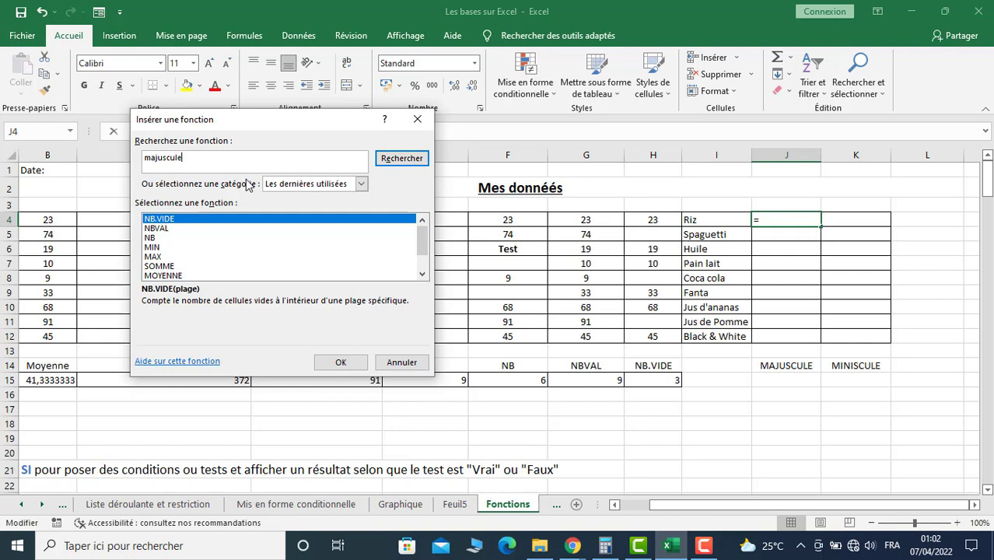
{"action": "left_click", "coordinate": [389, 162]}
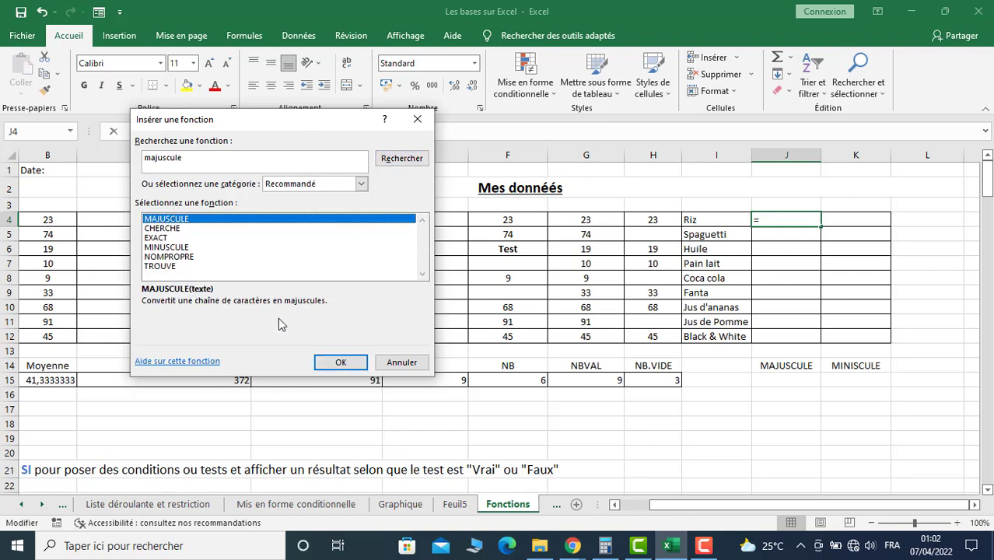
{"action": "left_click", "coordinate": [359, 366]}
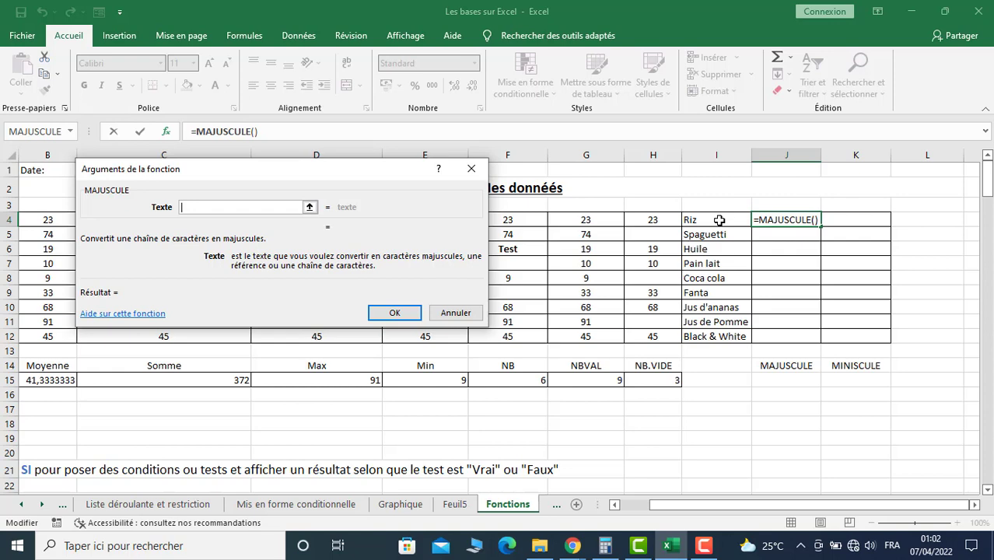
{"action": "left_click", "coordinate": [719, 220]}
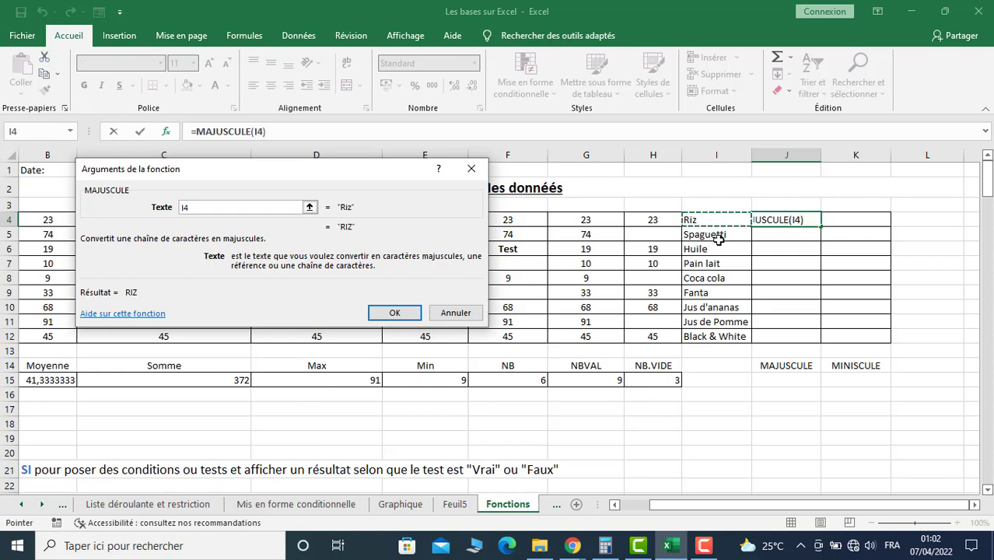
{"action": "left_click", "coordinate": [394, 312]}
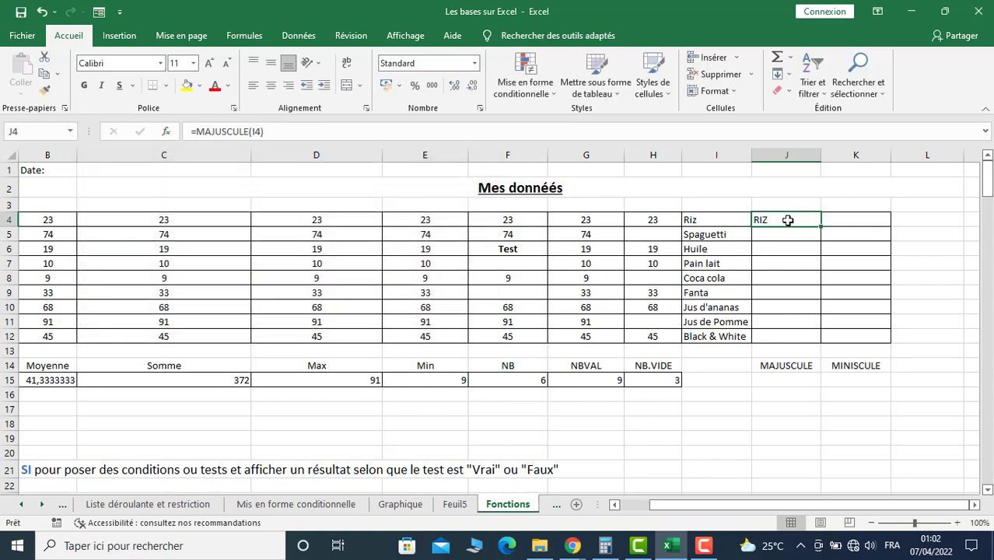
Fill the uppercase formula down column J to row 12, ending with BLACK & WHITE
{"action": "left_click", "coordinate": [710, 222]}
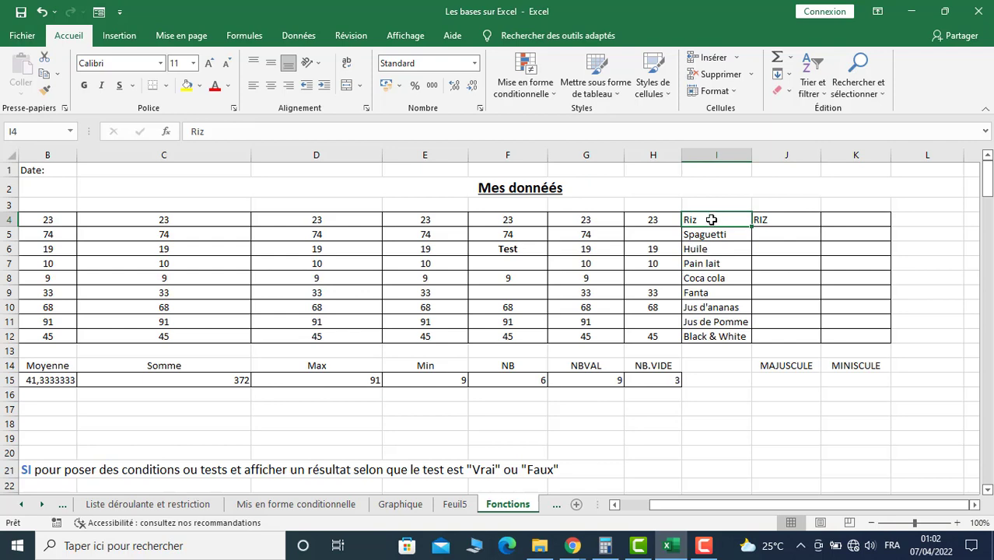
{"action": "left_click", "coordinate": [792, 224]}
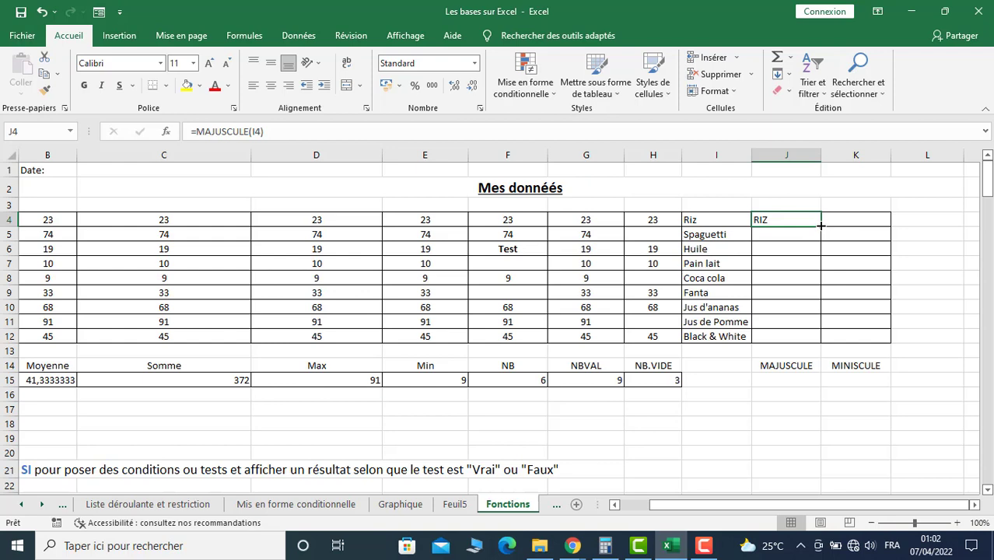
{"action": "double_click", "coordinate": [821, 225]}
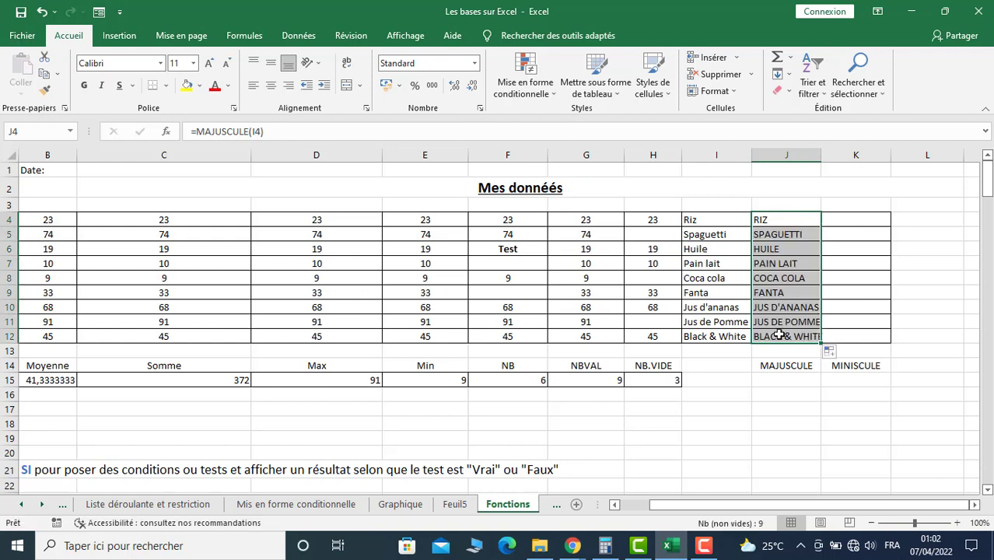
{"action": "left_click", "coordinate": [774, 292]}
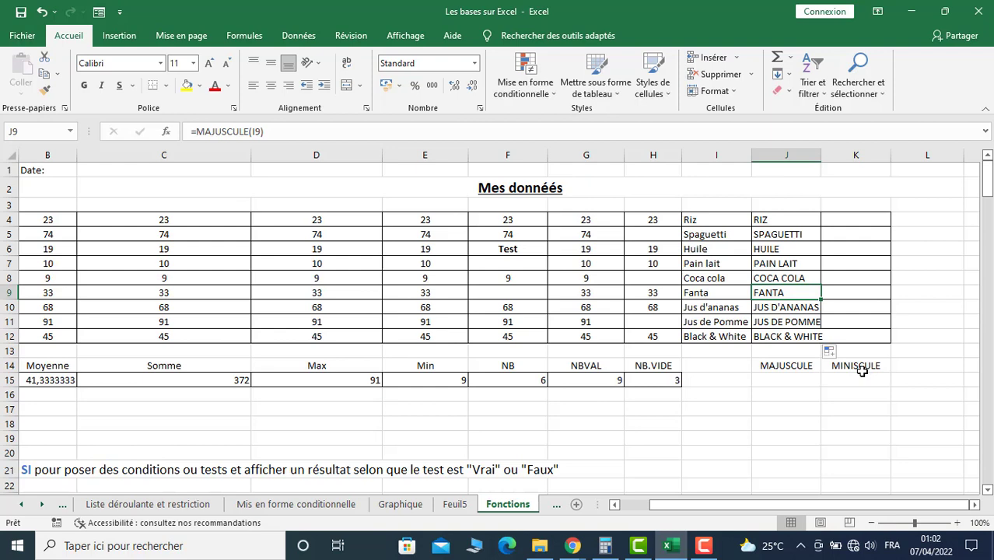
Enter =MINUSCULE(J4) in K4 and fill it down to row 12, giving riz through black & white in lowercase
{"action": "left_click", "coordinate": [837, 224]}
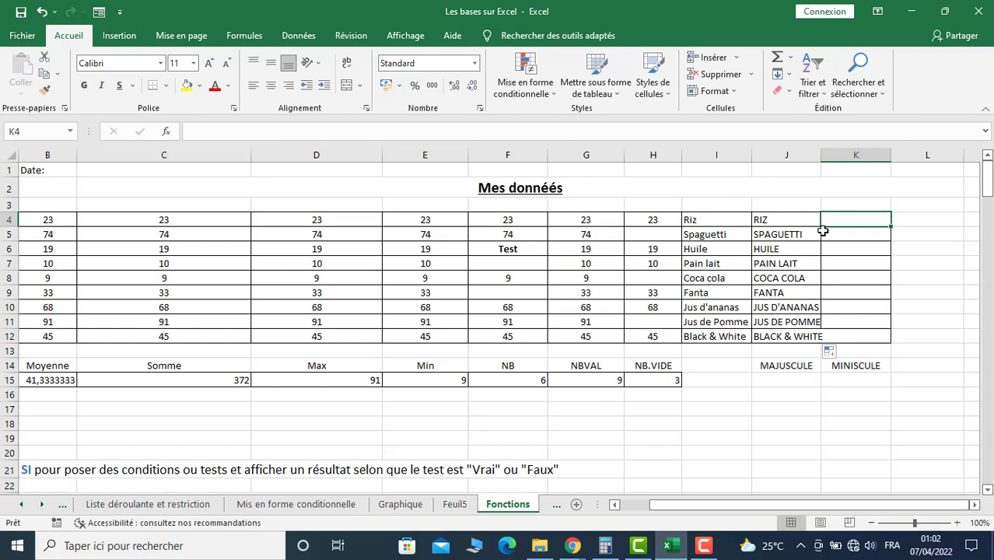
{"action": "left_click", "coordinate": [165, 131]}
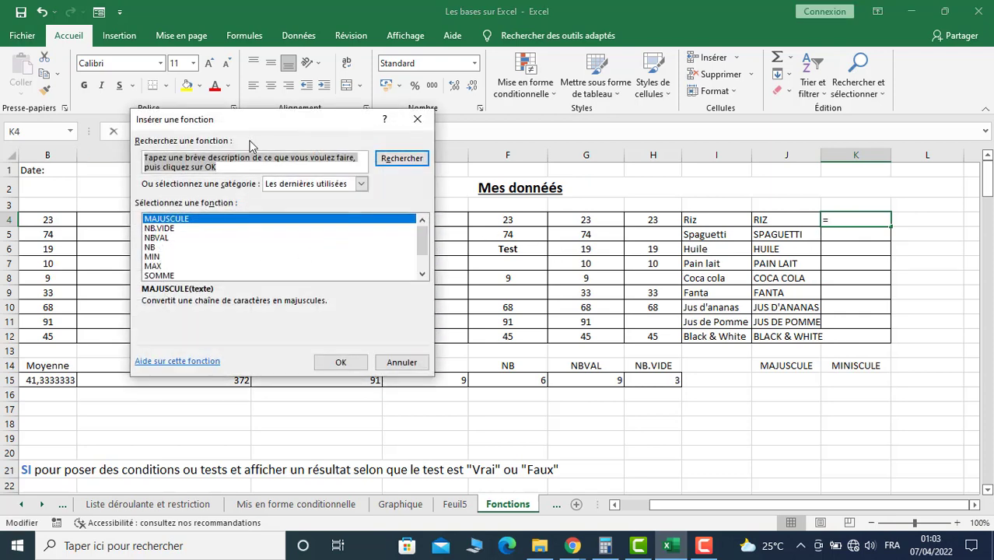
{"action": "type", "text": "minuscule"}
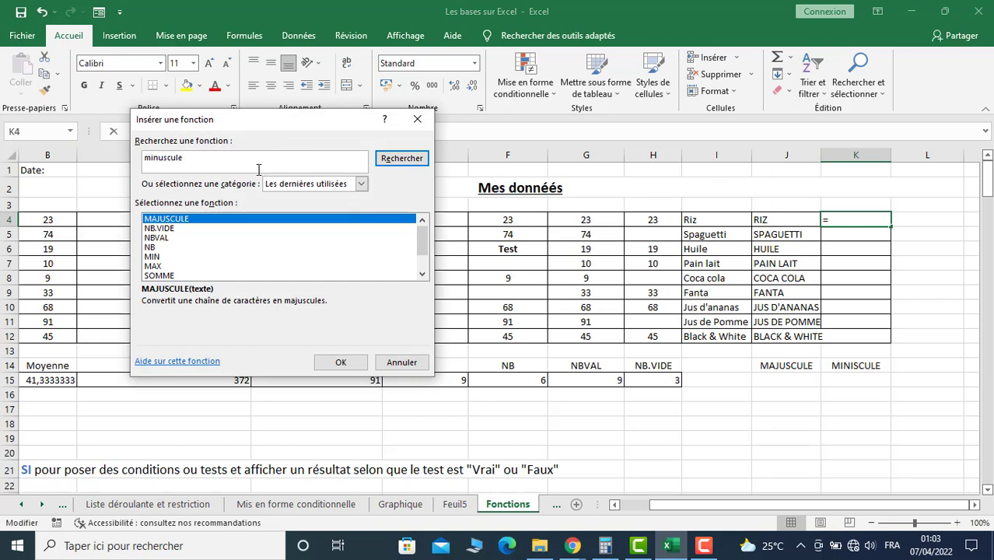
{"action": "left_click", "coordinate": [402, 158]}
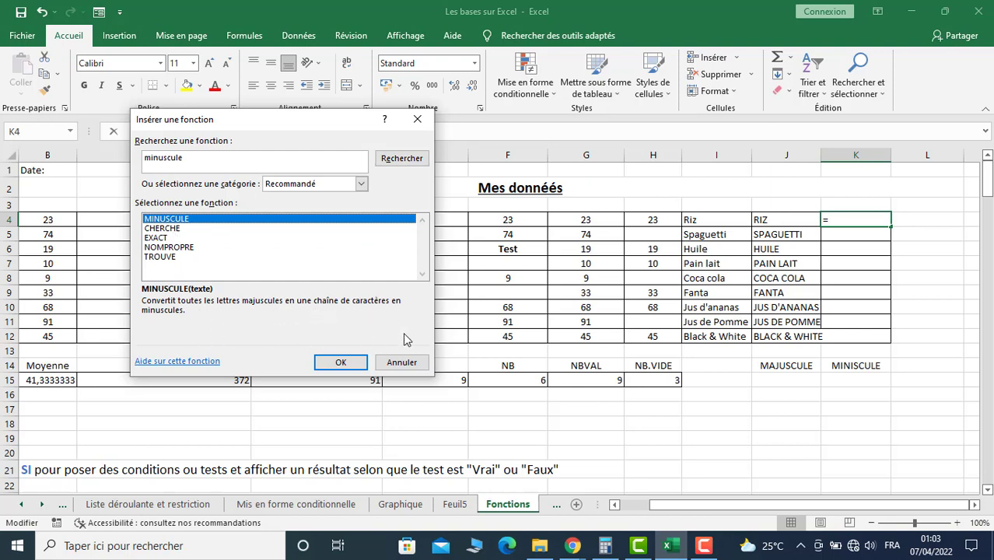
{"action": "left_click", "coordinate": [339, 363]}
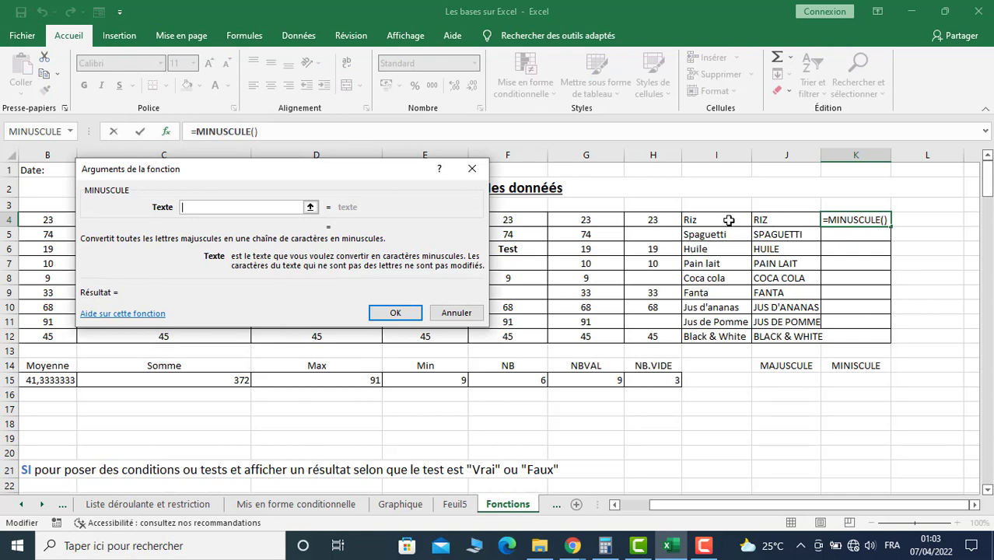
{"action": "left_click", "coordinate": [780, 220]}
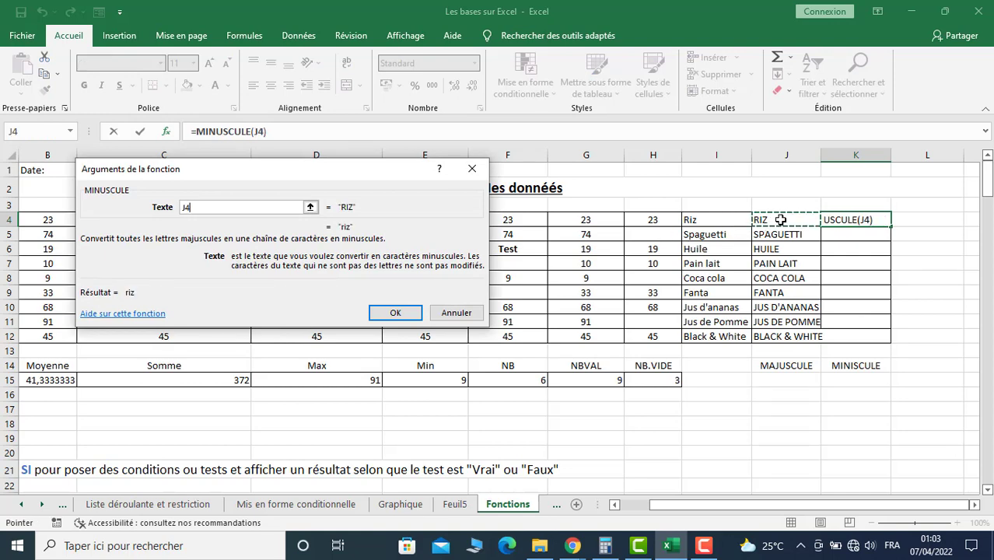
{"action": "left_click", "coordinate": [395, 313]}
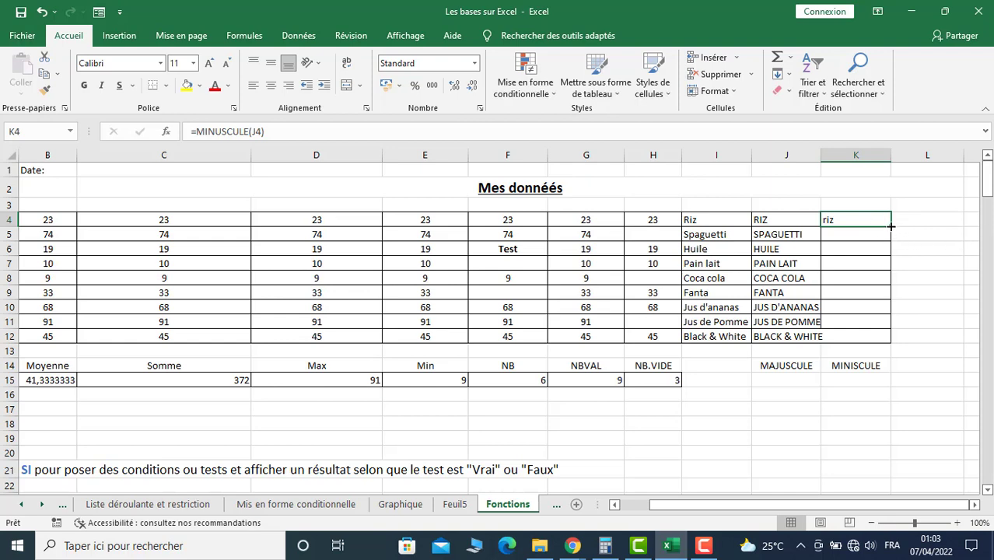
{"action": "double_click", "coordinate": [891, 226]}
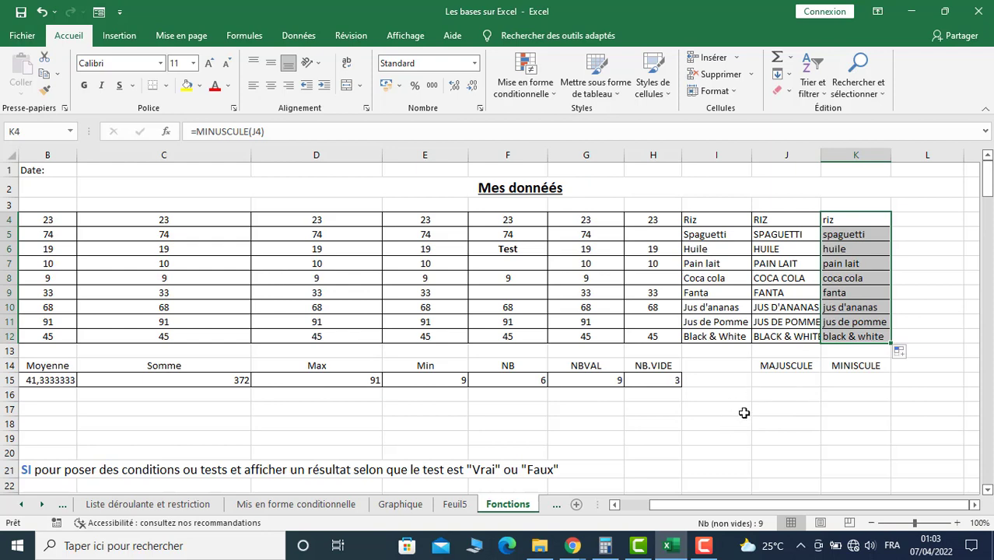
{"action": "left_click", "coordinate": [724, 376]}
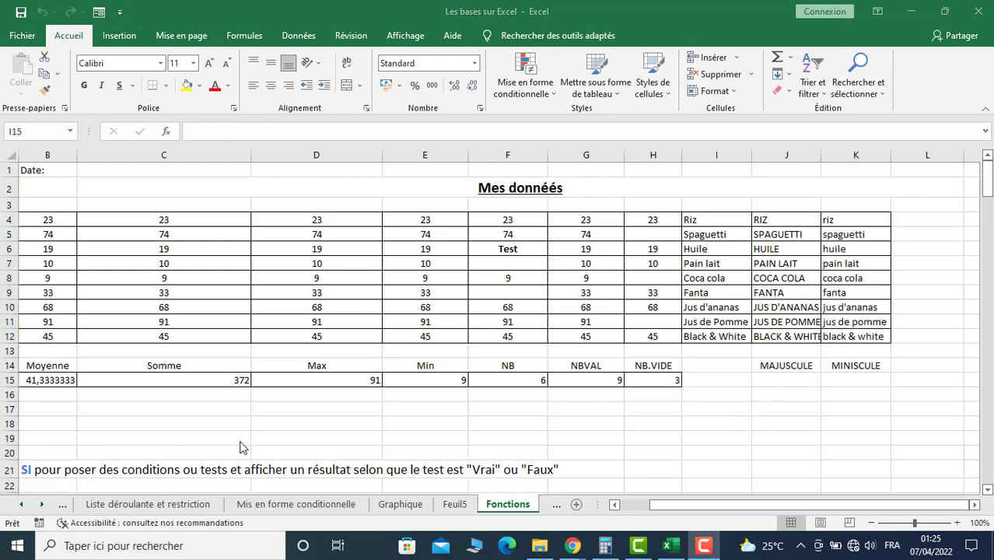
Scroll the Fonctions sheet down past the name columns to the SI function notes and the Scénario 2 table
{"action": "scroll", "coordinate": [244, 446], "scroll_direction": "down", "scroll_amount": 2}
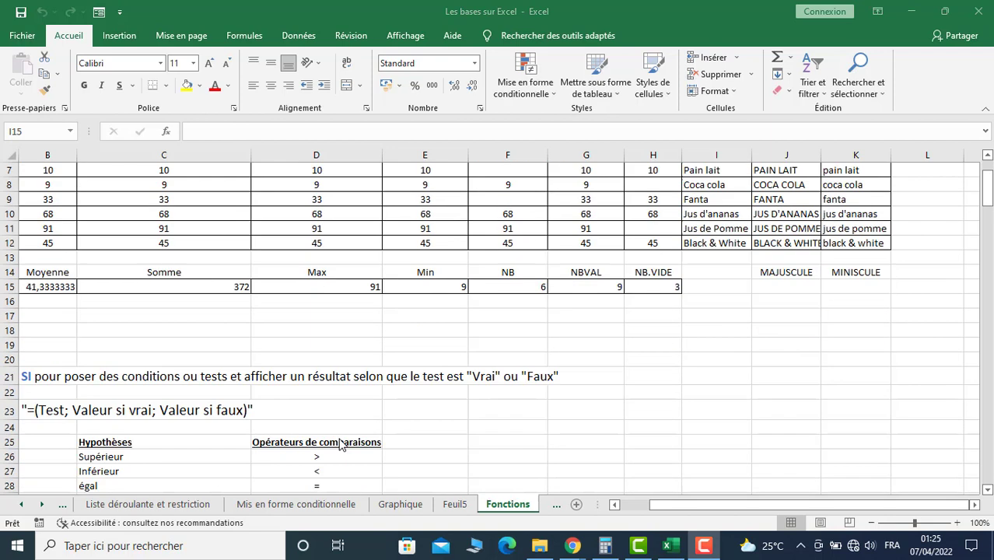
{"action": "left_click", "coordinate": [642, 506]}
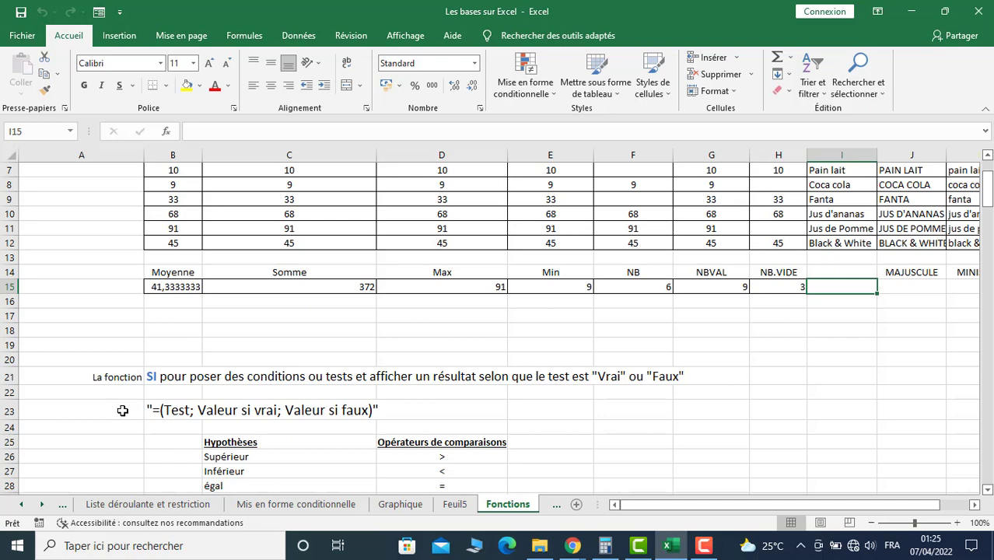
{"action": "scroll", "coordinate": [125, 389], "scroll_direction": "down", "scroll_amount": 2}
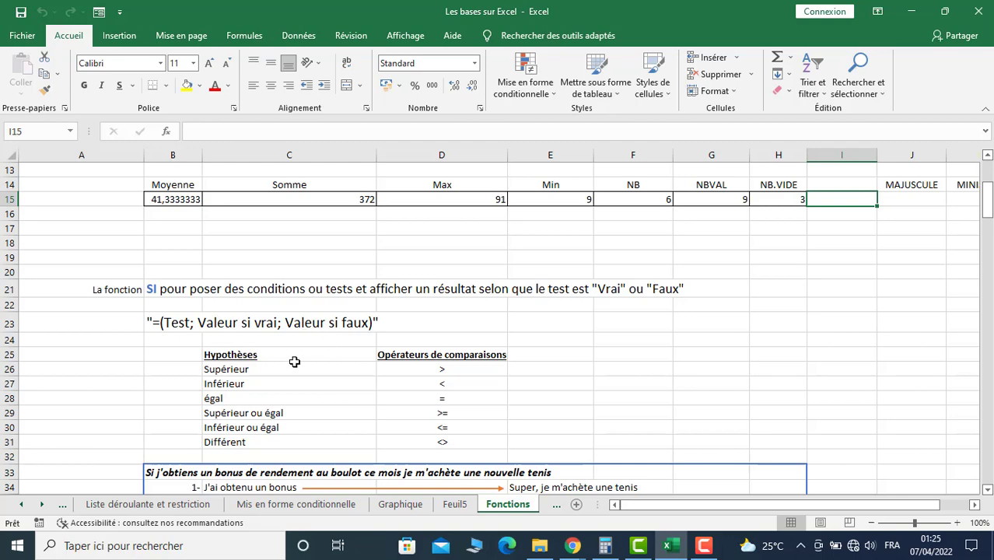
{"action": "scroll", "coordinate": [295, 361], "scroll_direction": "down", "scroll_amount": 4}
{"action": "scroll", "coordinate": [294, 361], "scroll_direction": "up", "scroll_amount": 2}
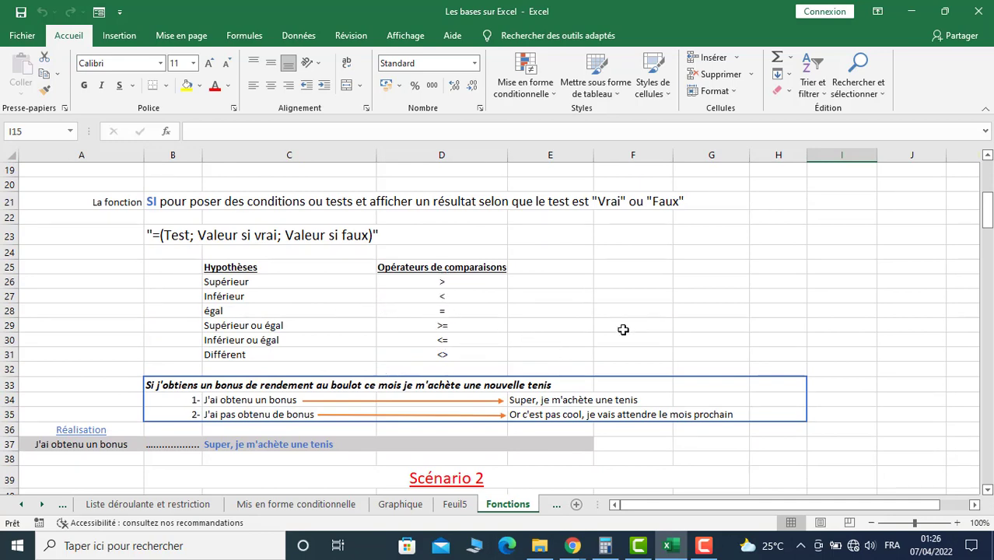
{"action": "scroll", "coordinate": [624, 330], "scroll_direction": "down", "scroll_amount": 2}
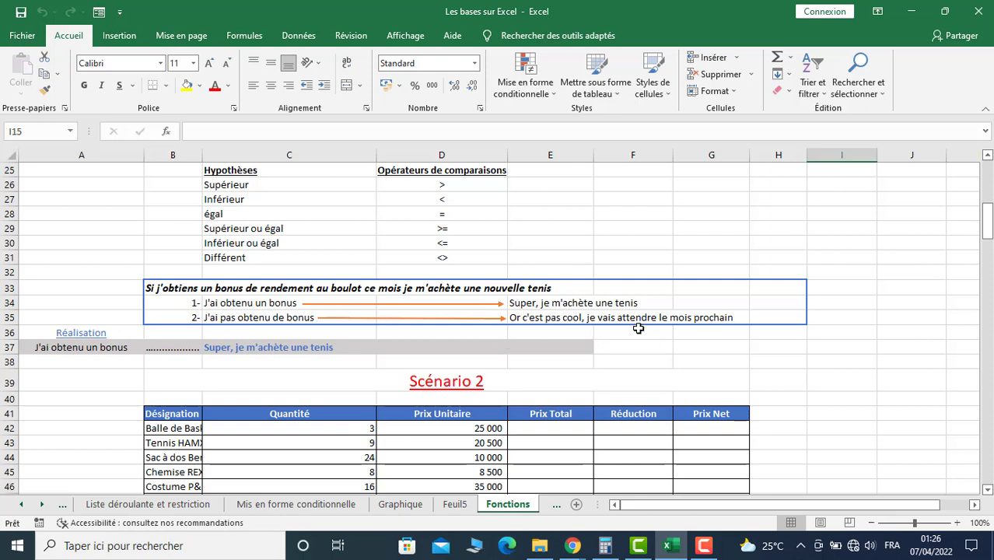
Pick 'J'ai pas obtenu de bonus' from A37's dropdown so C37 shows the waiting message
{"action": "left_click", "coordinate": [229, 349]}
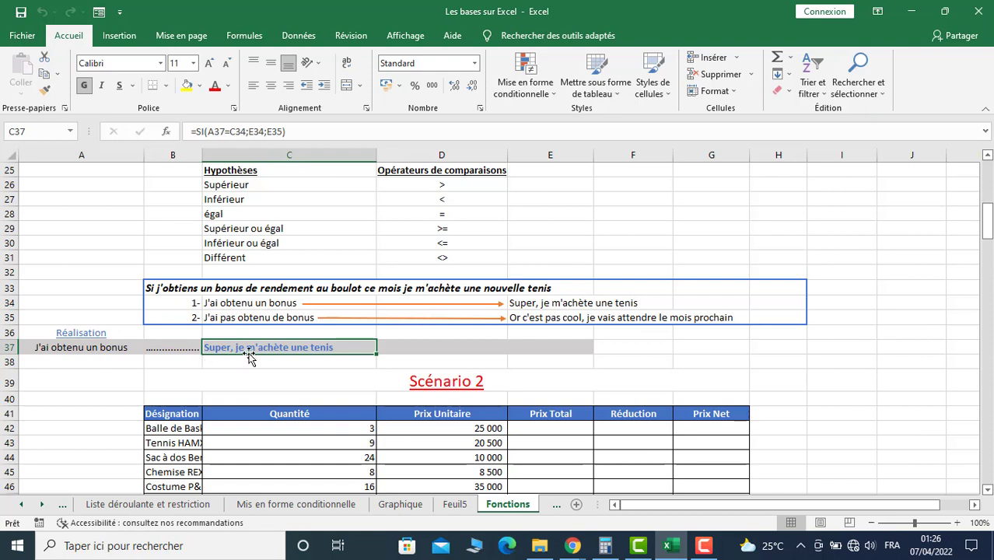
{"action": "left_click", "coordinate": [90, 348]}
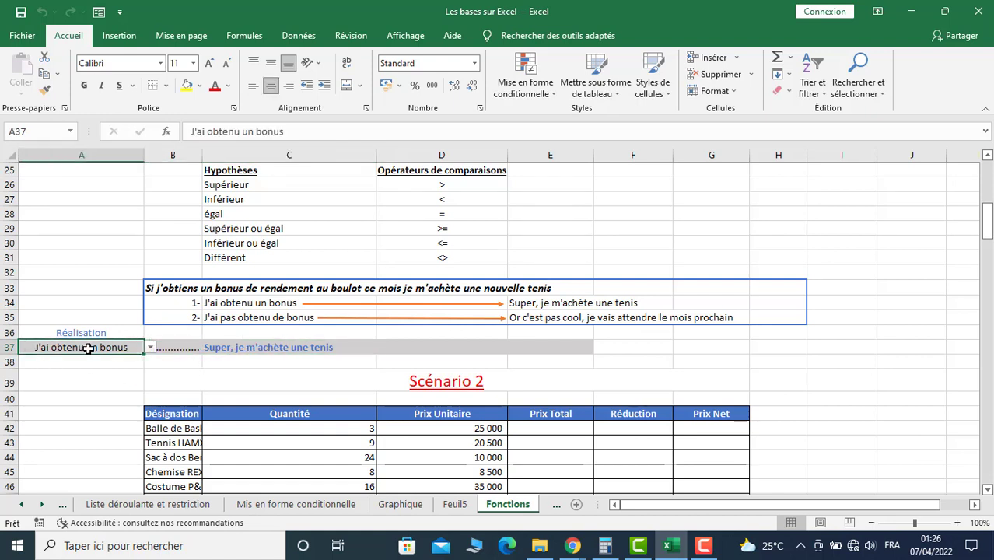
{"action": "left_click", "coordinate": [151, 349]}
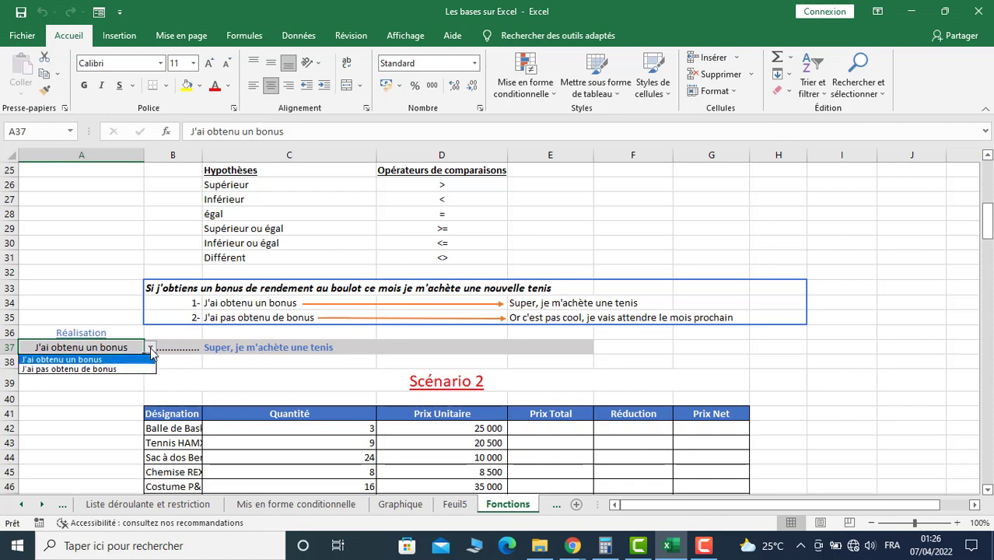
{"action": "left_click", "coordinate": [151, 352]}
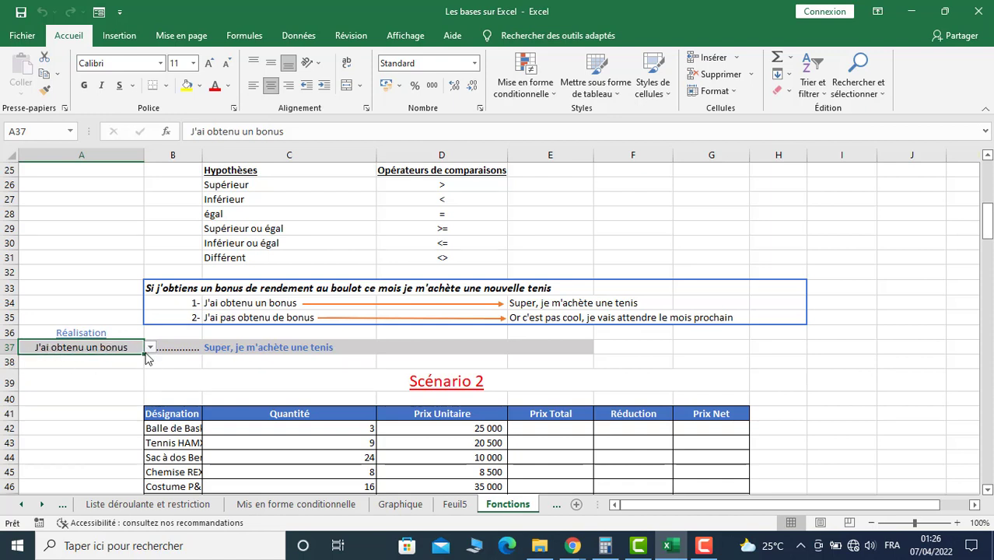
{"action": "left_click", "coordinate": [151, 350]}
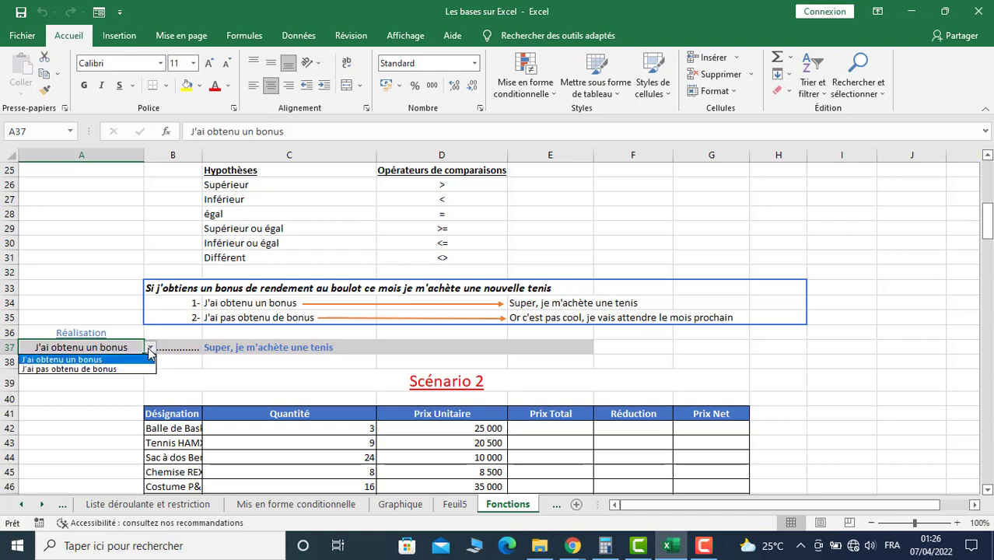
{"action": "left_click", "coordinate": [101, 369]}
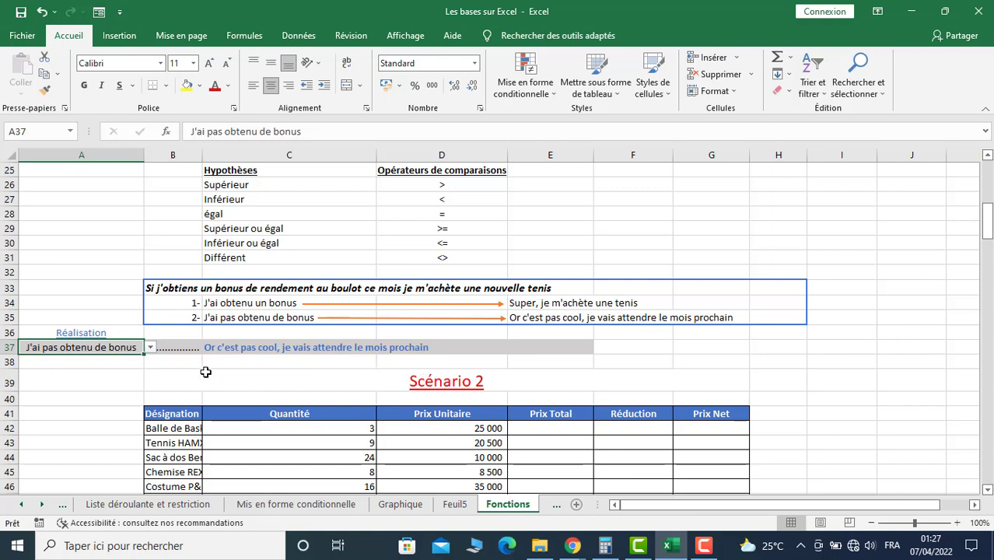
{"action": "scroll", "coordinate": [206, 372], "scroll_direction": "down", "scroll_amount": 1}
{"action": "scroll", "coordinate": [200, 344], "scroll_direction": "down", "scroll_amount": 1}
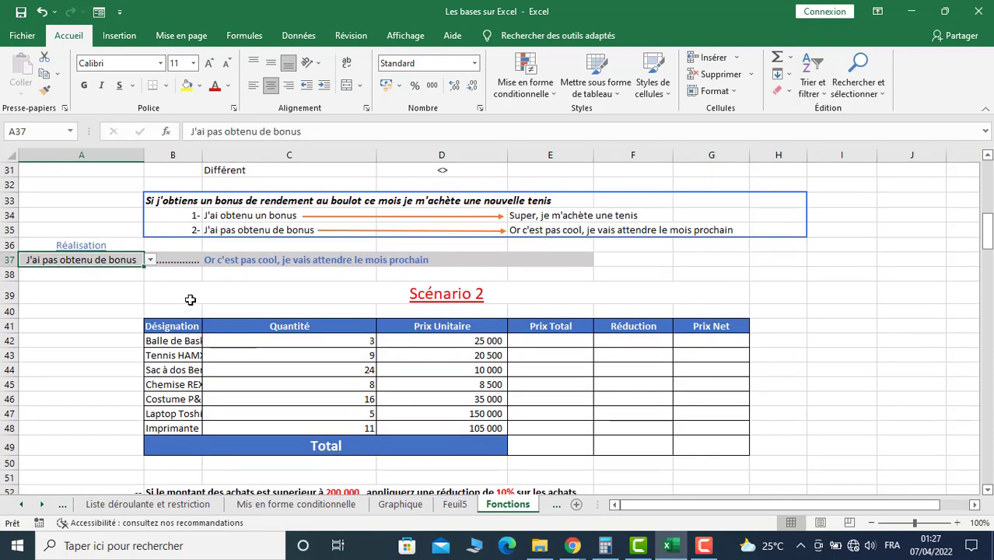
{"action": "scroll", "coordinate": [190, 300], "scroll_direction": "down", "scroll_amount": 1}
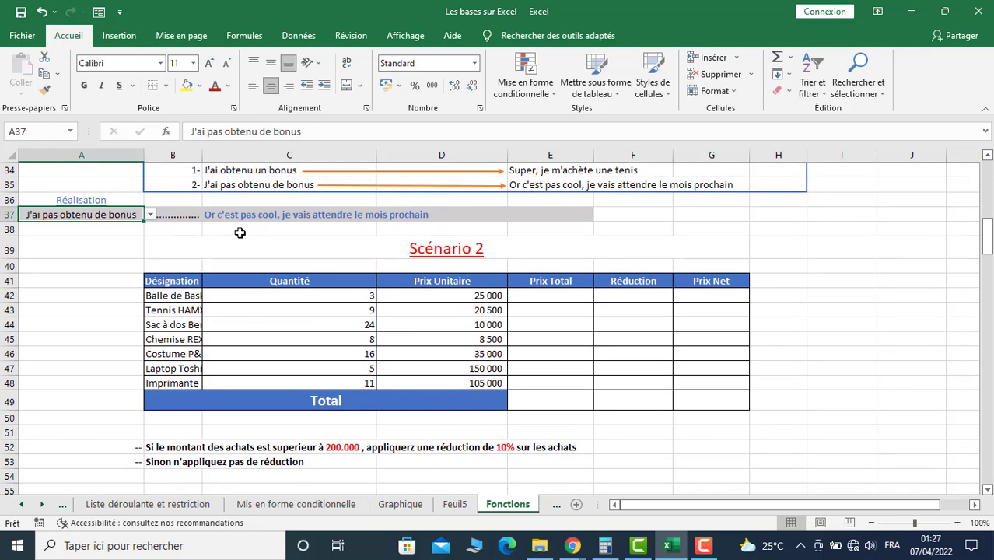
{"action": "scroll", "coordinate": [237, 233], "scroll_direction": "down", "scroll_amount": 1}
{"action": "scroll", "coordinate": [236, 206], "scroll_direction": "down", "scroll_amount": 1}
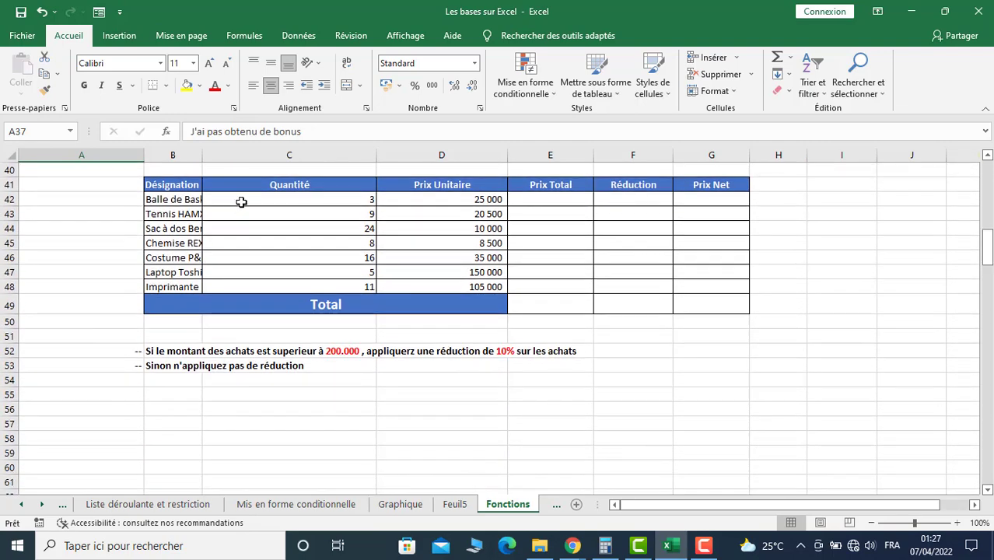
{"action": "scroll", "coordinate": [242, 202], "scroll_direction": "up", "scroll_amount": 1}
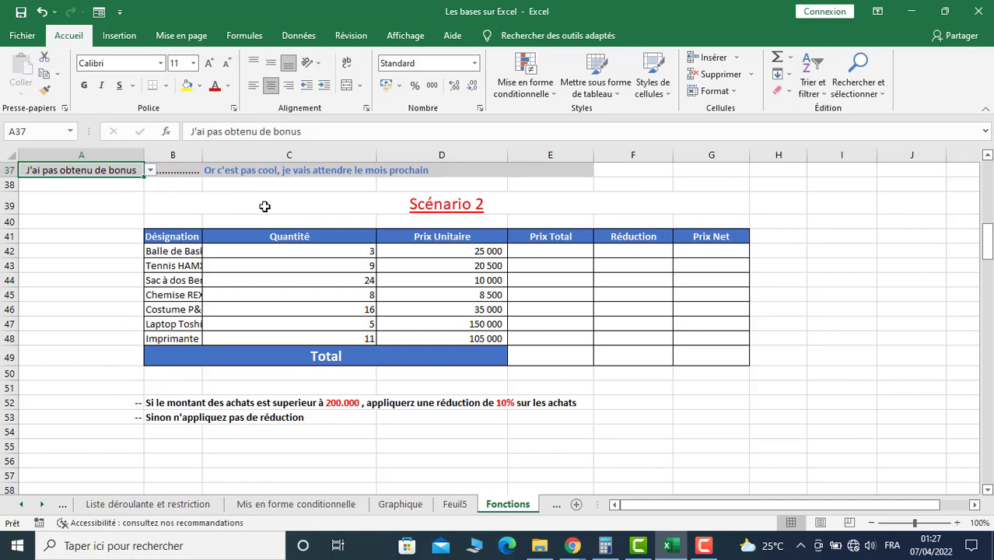
{"action": "scroll", "coordinate": [264, 206], "scroll_direction": "up", "scroll_amount": 1}
{"action": "scroll", "coordinate": [264, 206], "scroll_direction": "up", "scroll_amount": 2}
{"action": "scroll", "coordinate": [264, 206], "scroll_direction": "up", "scroll_amount": 1}
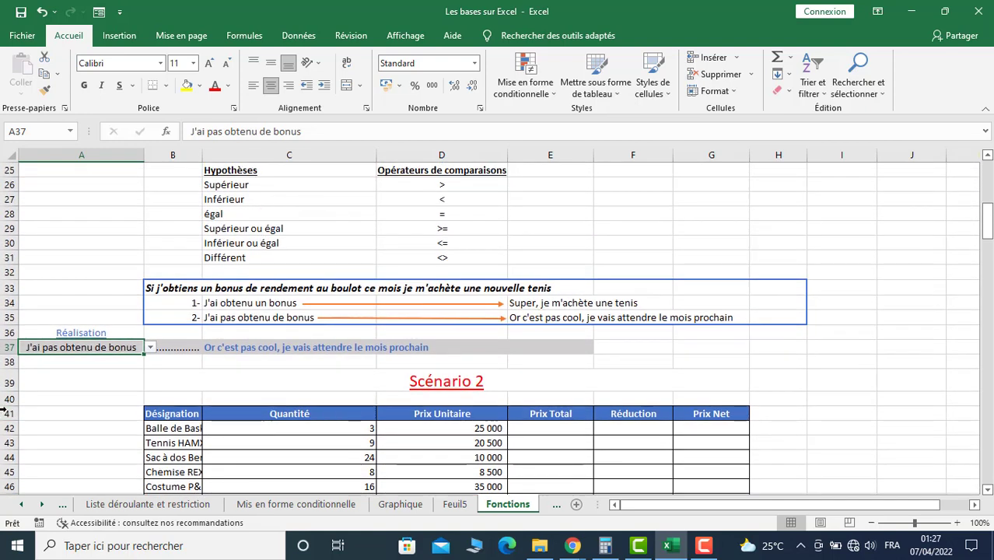
{"action": "left_click", "coordinate": [234, 347]}
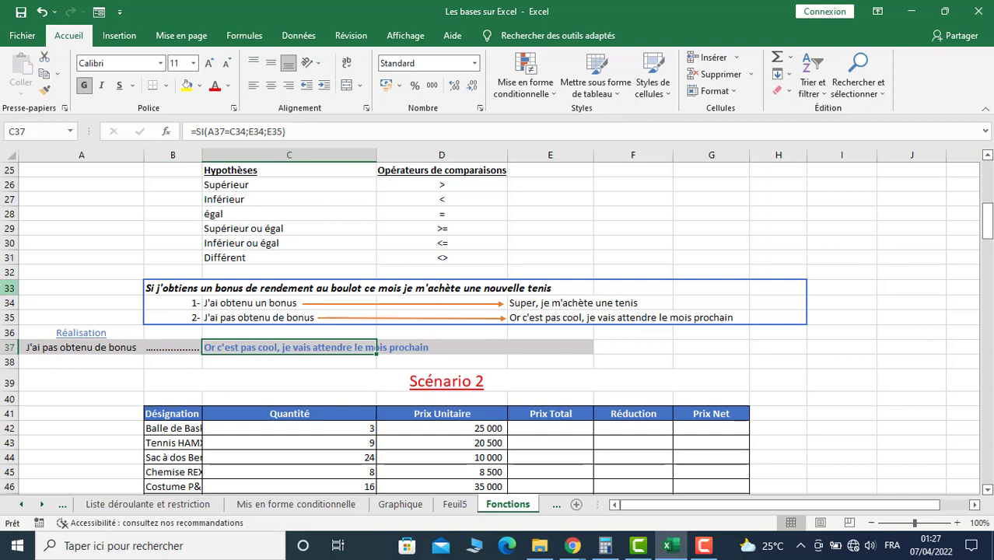
Erase C37's formula, clear all data validation from A37 with Effacer tout, and empty A37
{"action": "key", "text": "F2"}
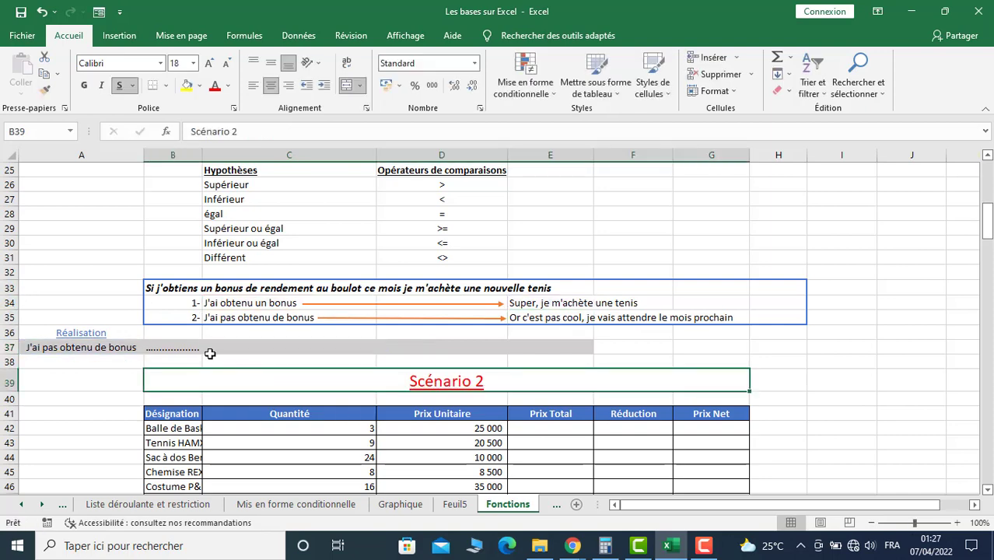
{"action": "left_click", "coordinate": [55, 348]}
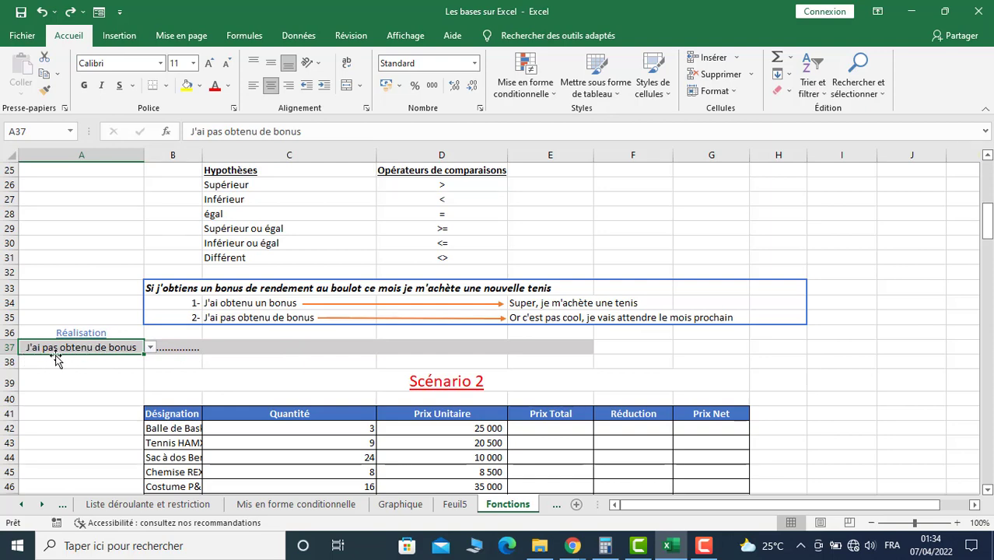
{"action": "left_click", "coordinate": [299, 38]}
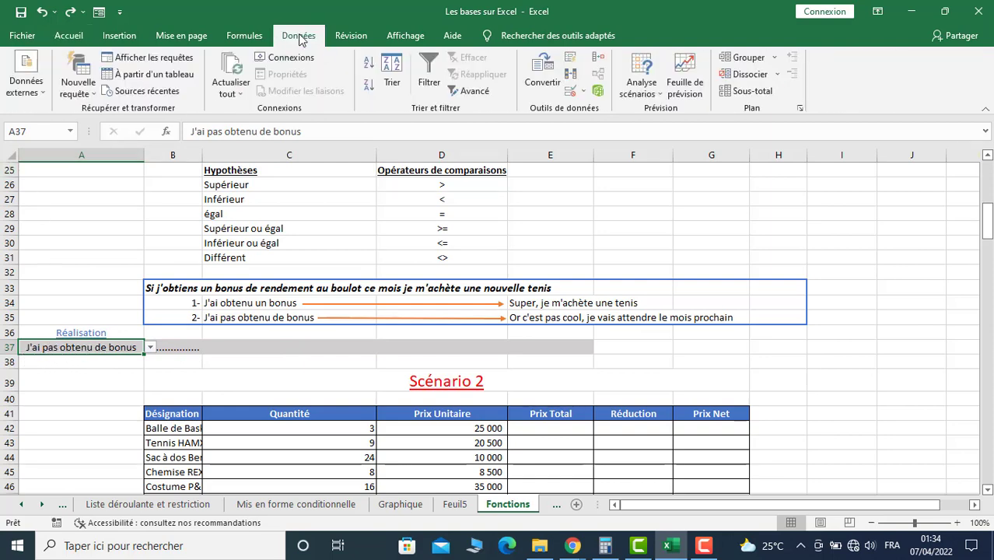
{"action": "left_click", "coordinate": [583, 94]}
{"action": "left_click", "coordinate": [595, 109]}
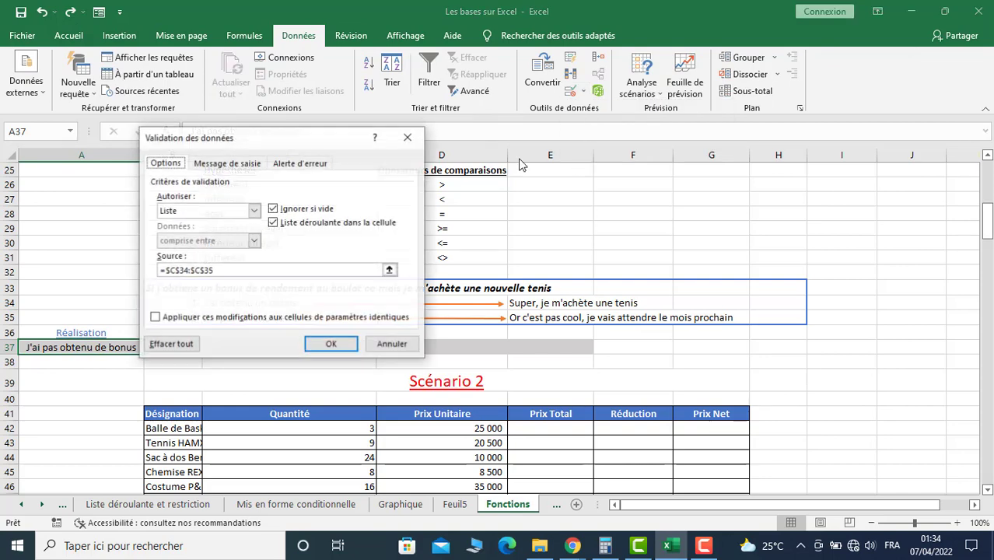
{"action": "left_click", "coordinate": [171, 344]}
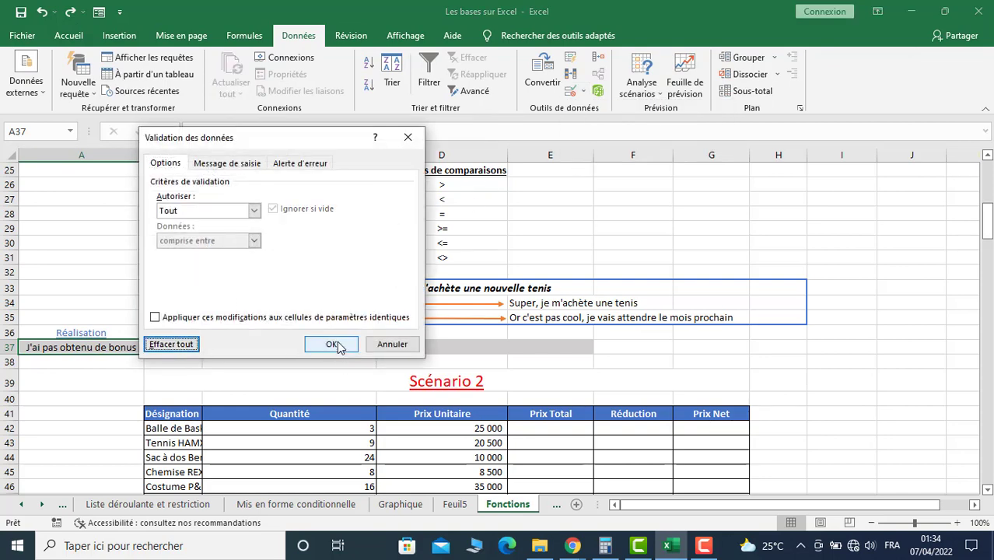
{"action": "left_click", "coordinate": [333, 345]}
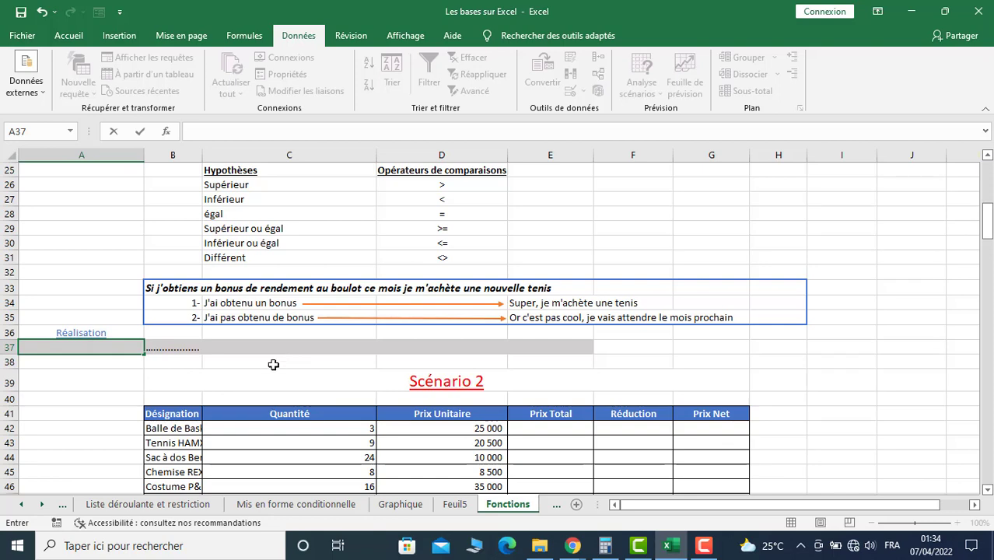
{"action": "left_click", "coordinate": [233, 350]}
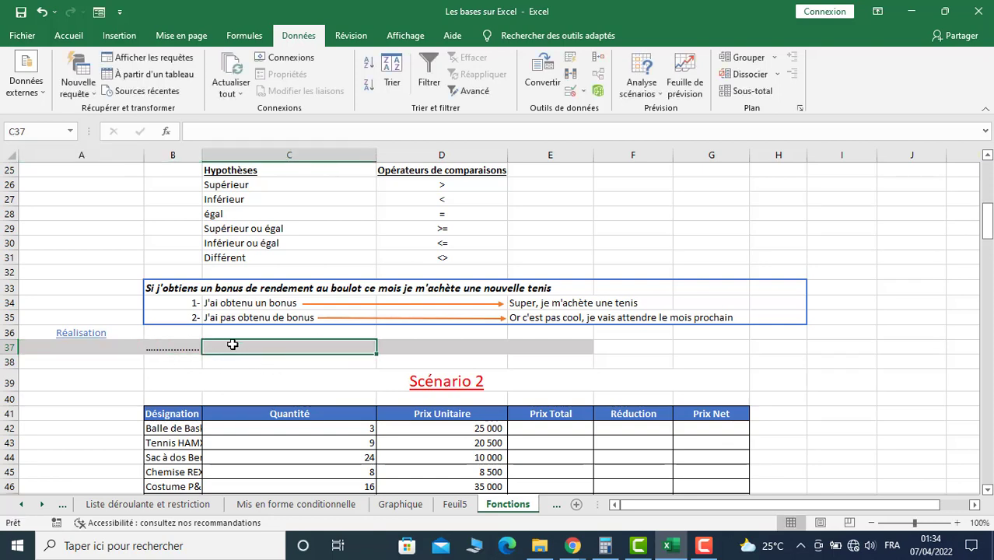
Open Insert Function for C37 and search for the 'SI' function
{"action": "left_click", "coordinate": [165, 131]}
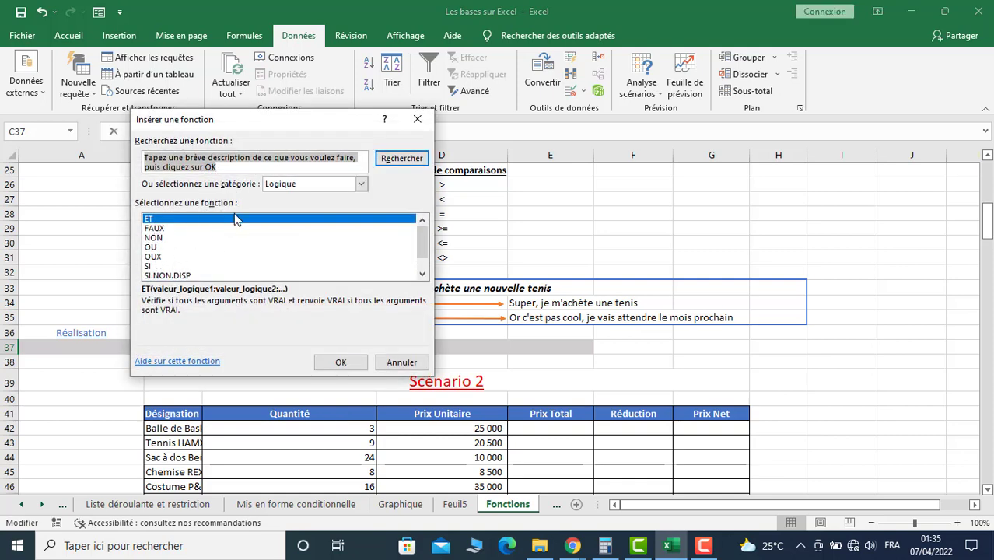
{"action": "left_click", "coordinate": [360, 184]}
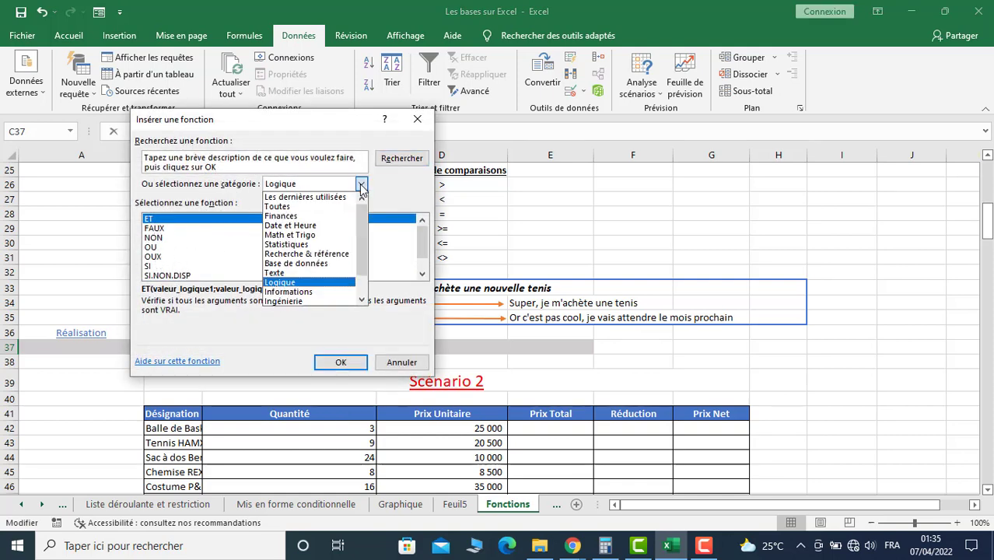
{"action": "left_click", "coordinate": [321, 207]}
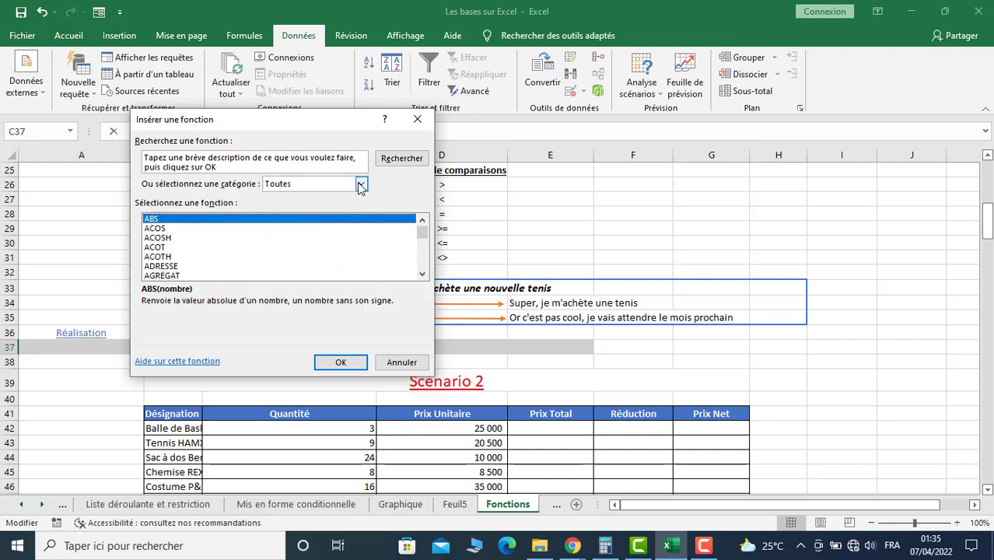
{"action": "left_click", "coordinate": [314, 159]}
{"action": "double_click", "coordinate": [314, 159]}
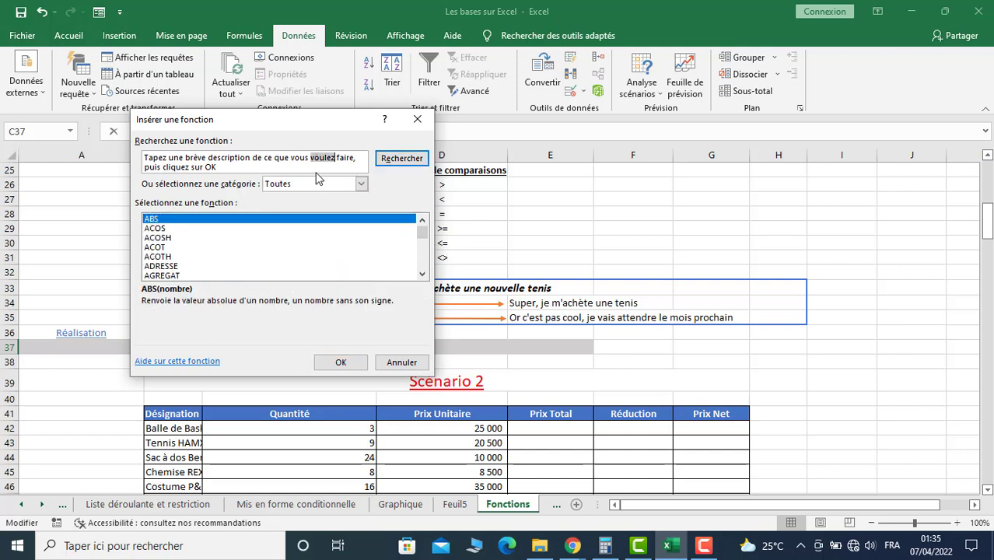
{"action": "left_click_drag", "start_coordinate": [314, 171], "coordinate": [128, 142]}
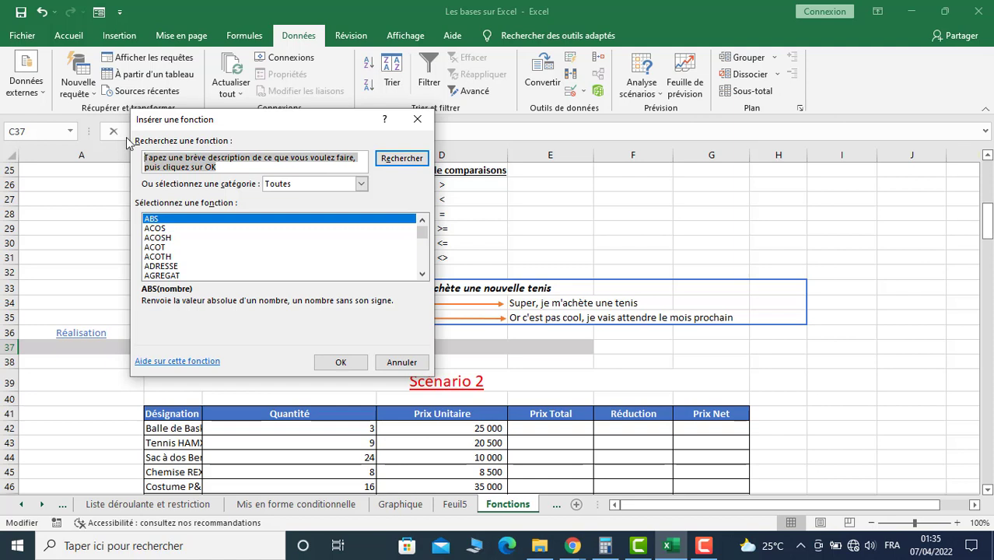
{"action": "type", "text": "SI"}
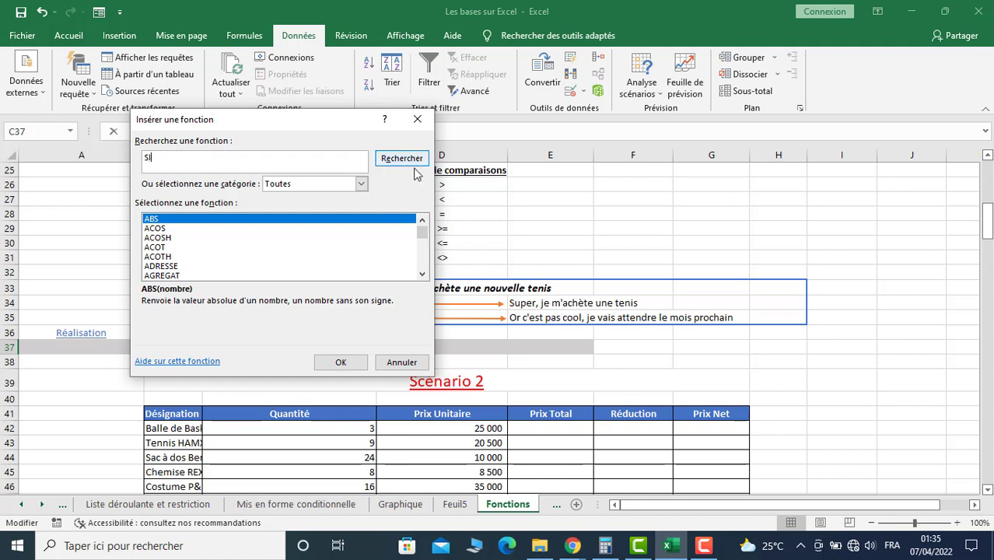
{"action": "left_click", "coordinate": [410, 162]}
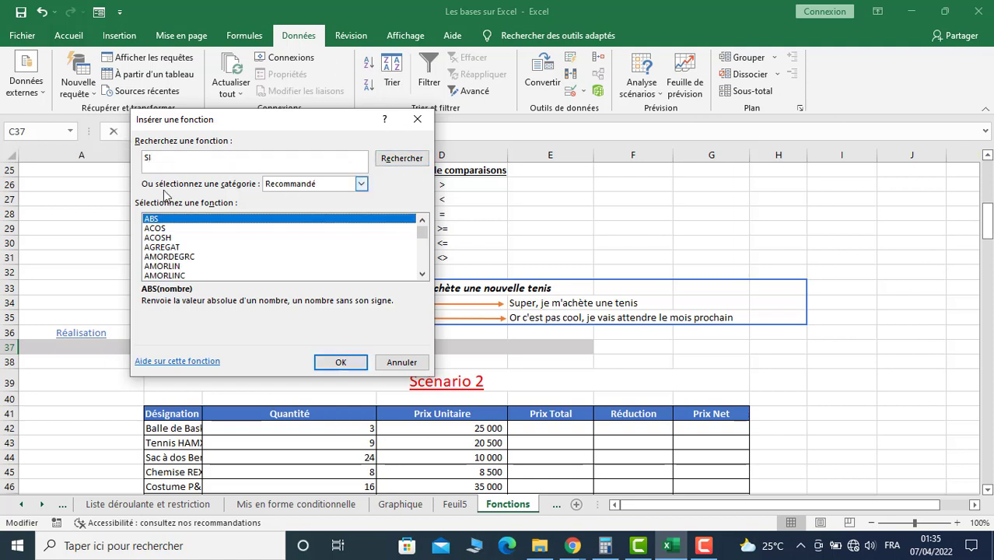
Choose SI from the Logique category and confirm to open its arguments dialog
{"action": "left_click", "coordinate": [361, 183]}
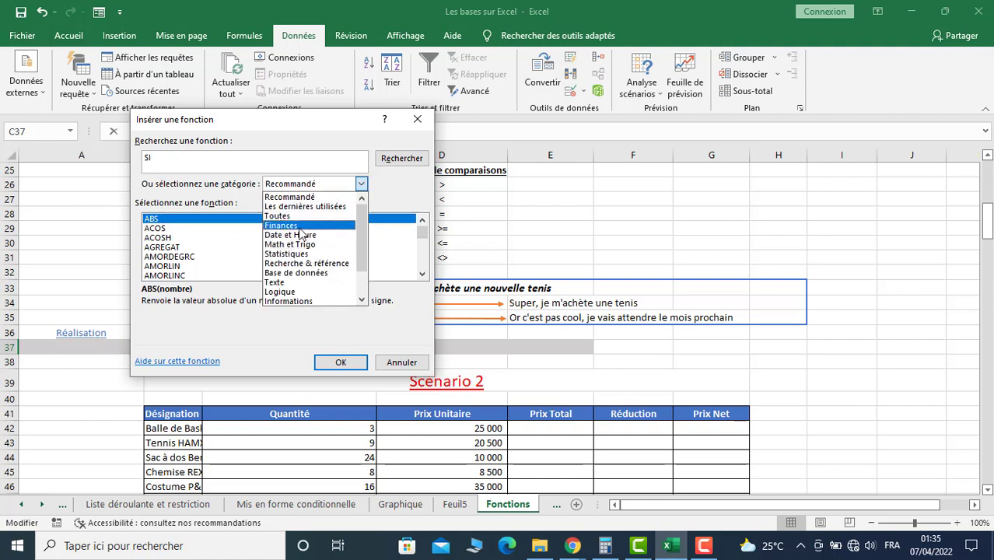
{"action": "left_click", "coordinate": [286, 292]}
{"action": "scroll", "coordinate": [198, 254], "scroll_direction": "down", "scroll_amount": 1}
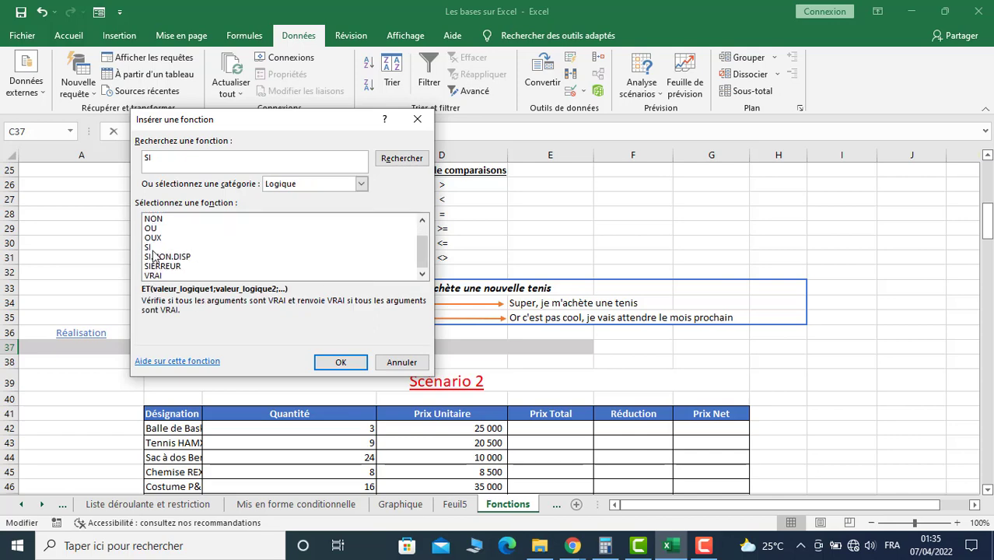
{"action": "left_click", "coordinate": [151, 248]}
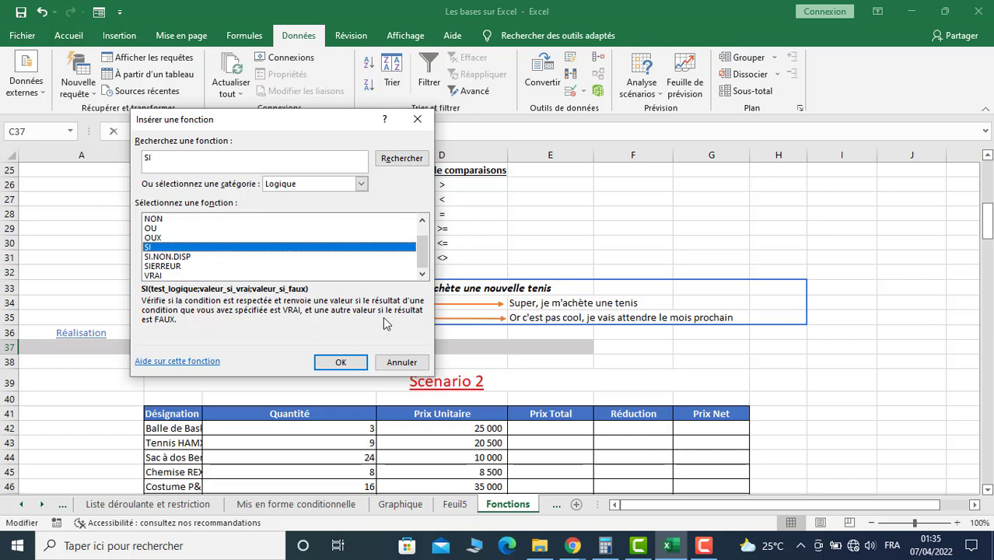
{"action": "left_click", "coordinate": [327, 359]}
{"action": "mouse_move", "coordinate": [216, 155]}
{"action": "left_mouse_down"}
{"action": "mouse_move", "coordinate": [464, 238]}
{"action": "mouse_move", "coordinate": [477, 219]}
{"action": "left_mouse_up"}
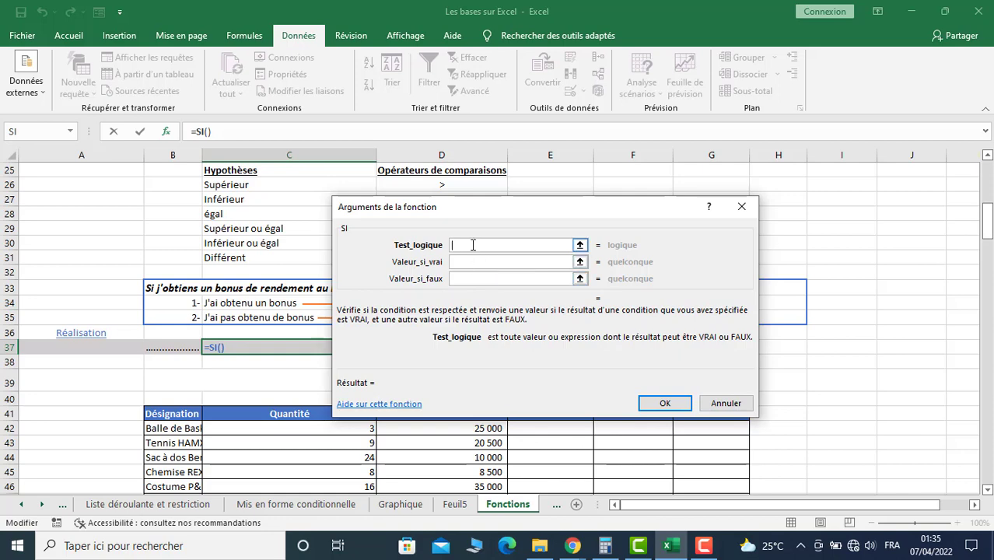
Set the SI logical test to A37="j'ai obtenu un bonus"
{"action": "left_click_drag", "start_coordinate": [463, 206], "coordinate": [515, 208]}
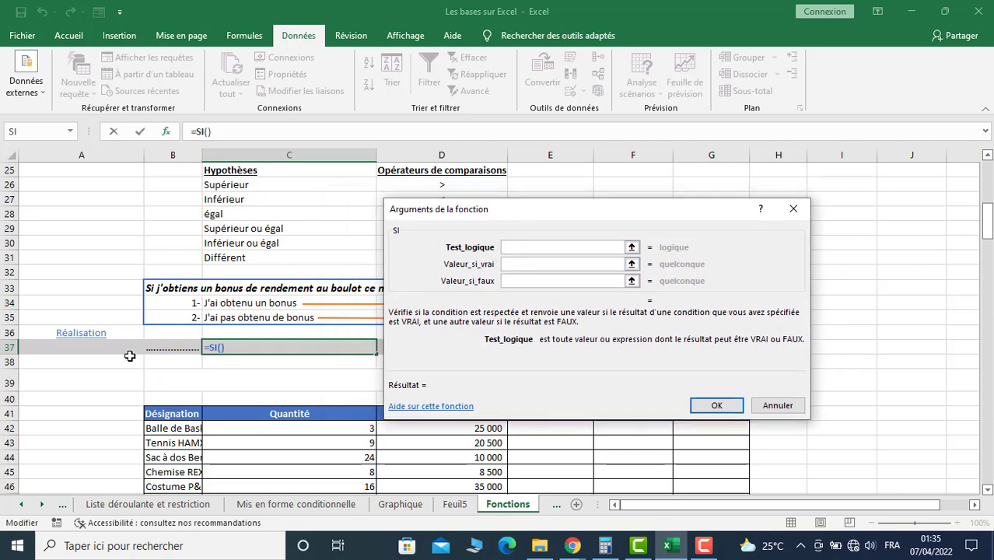
{"action": "left_click", "coordinate": [48, 347]}
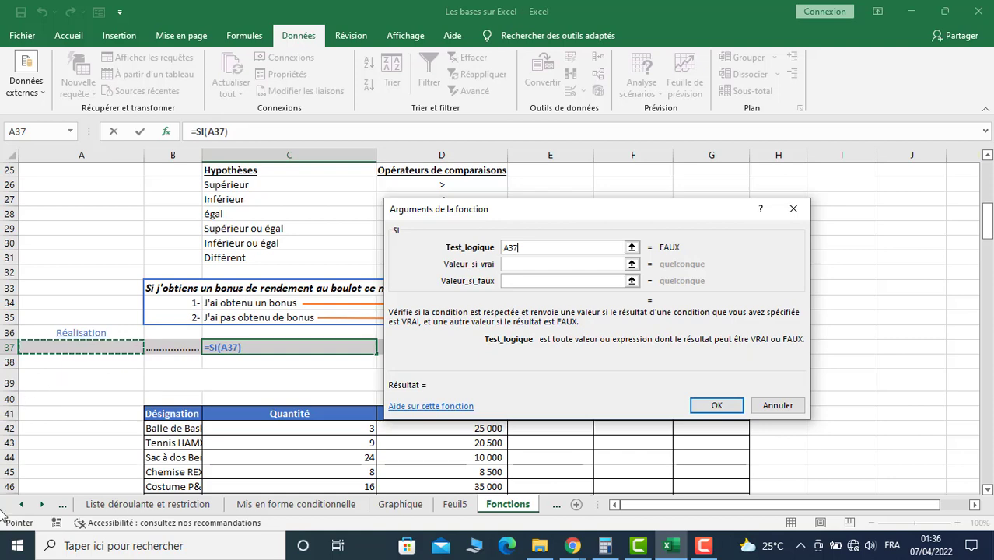
{"action": "type", "text": "=j"}
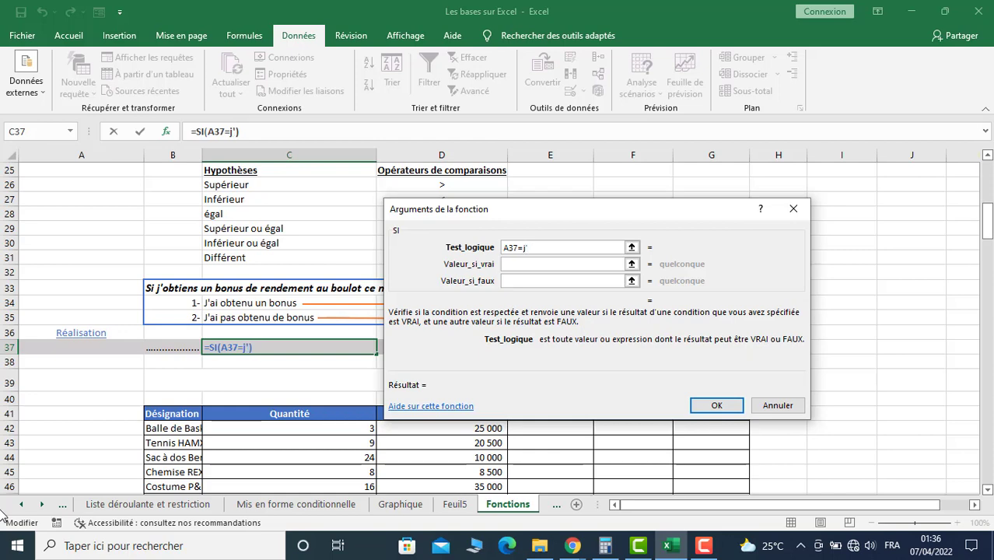
{"action": "type", "text": "ai o"}
{"action": "type", "text": "bten"}
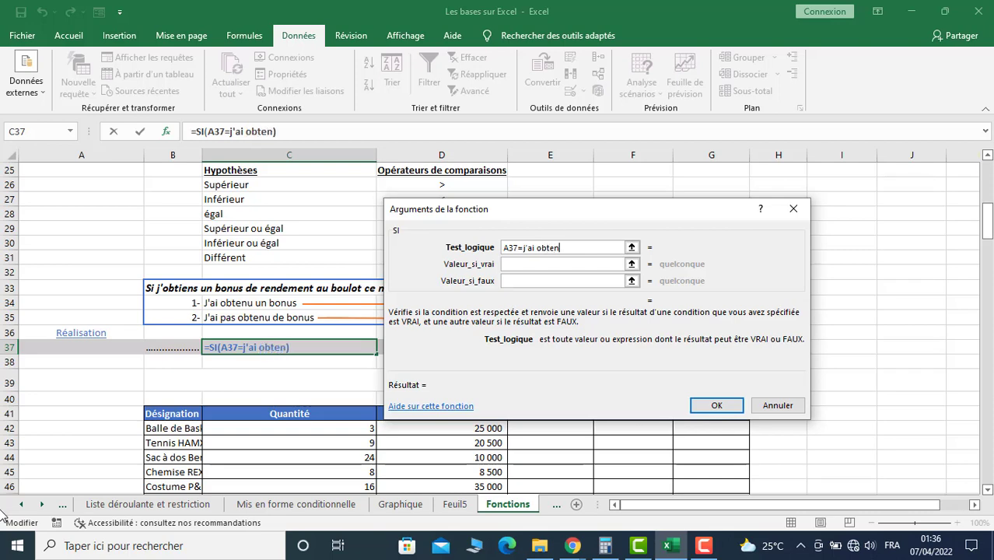
{"action": "type", "text": "u"}
{"action": "type", "text": " un bo"}
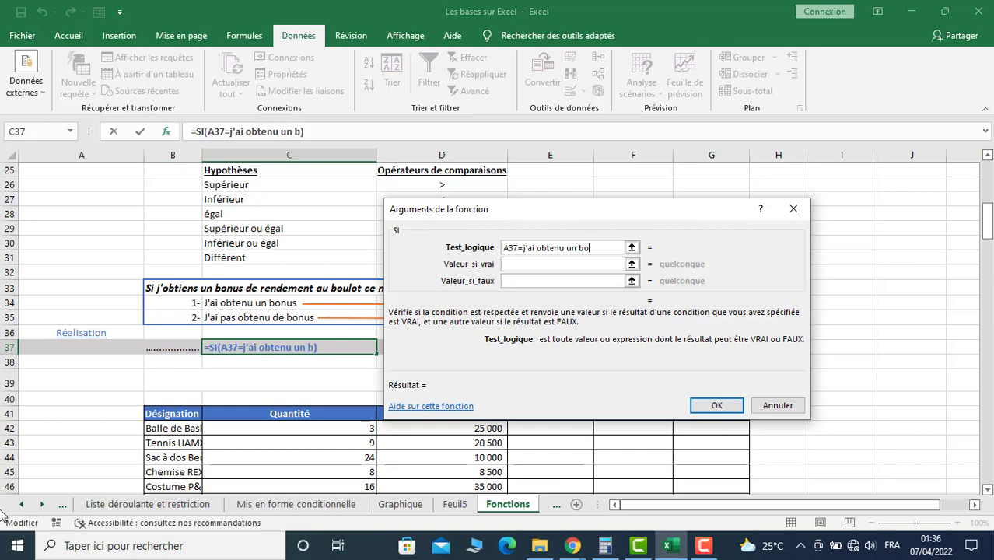
{"action": "type", "text": "nus"}
{"action": "left_click", "coordinate": [525, 264]}
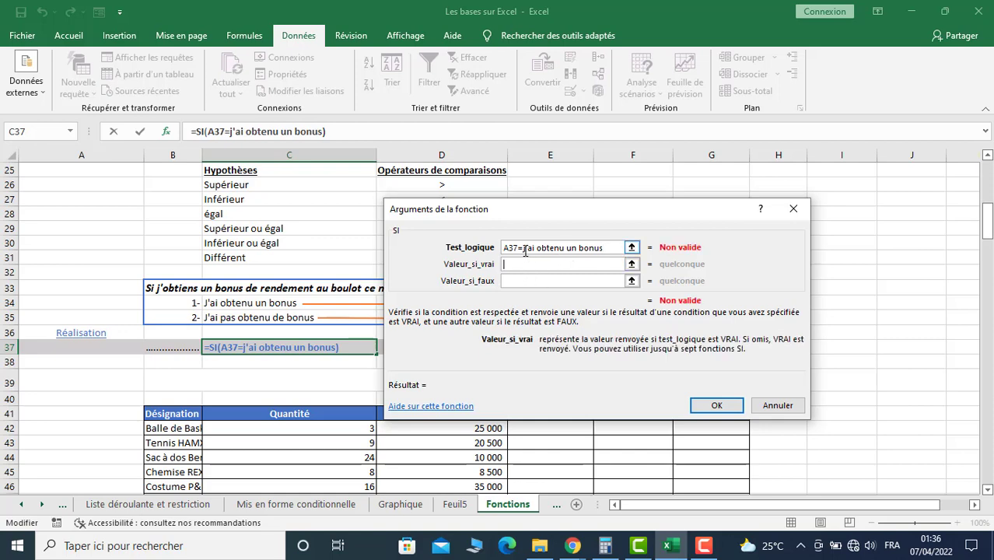
{"action": "left_click", "coordinate": [525, 249]}
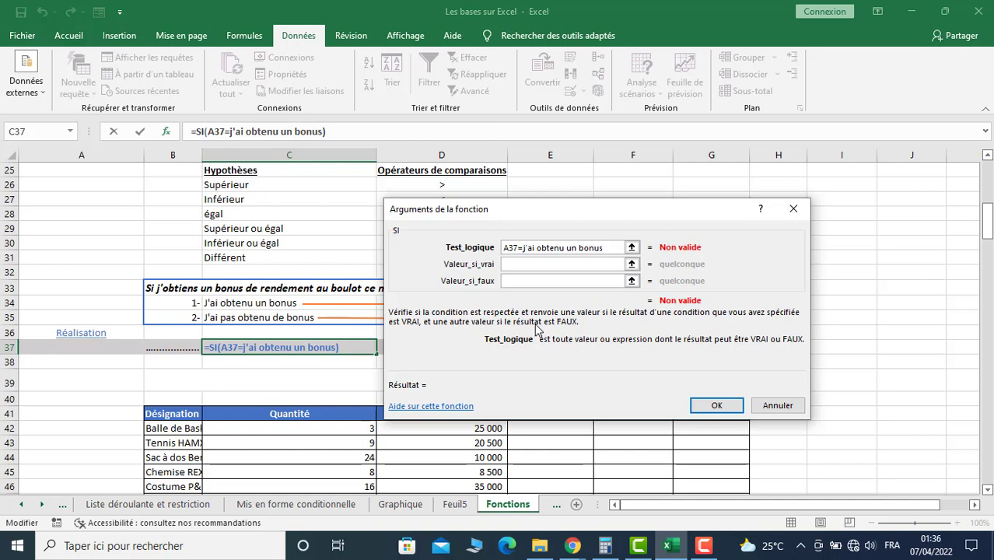
{"action": "type", "text": "\""}
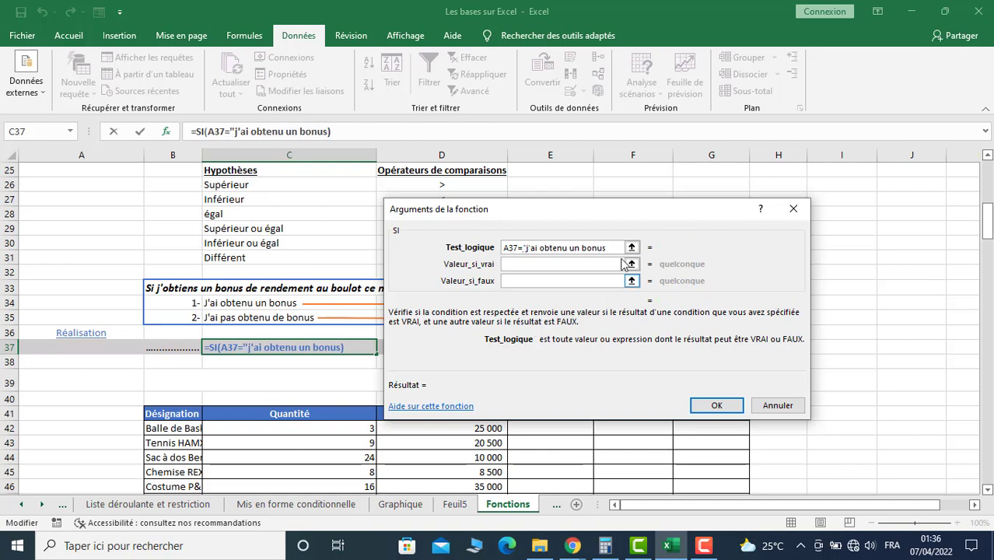
{"action": "left_click", "coordinate": [615, 247]}
{"action": "type", "text": "\""}
{"action": "left_click", "coordinate": [576, 264]}
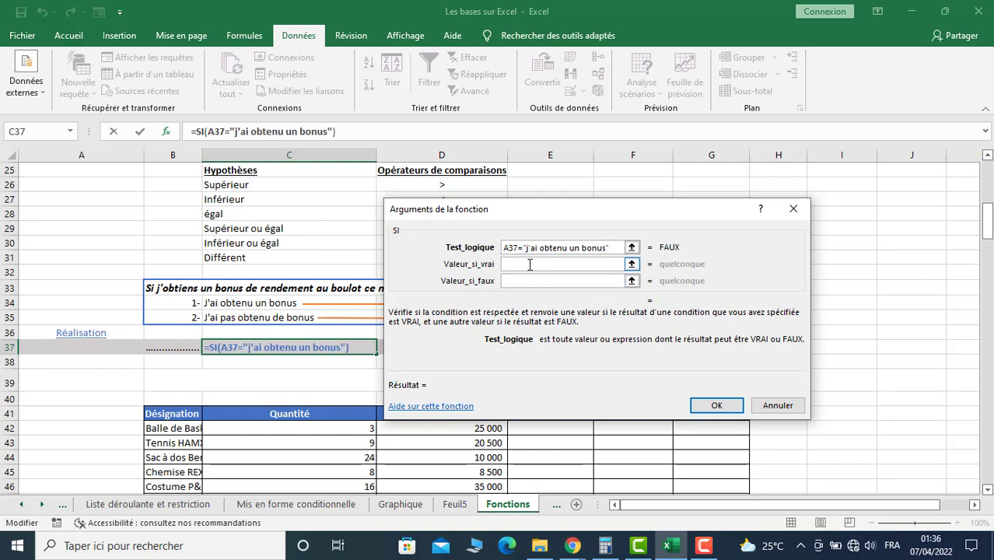
{"action": "left_click_drag", "start_coordinate": [525, 249], "coordinate": [605, 249]}
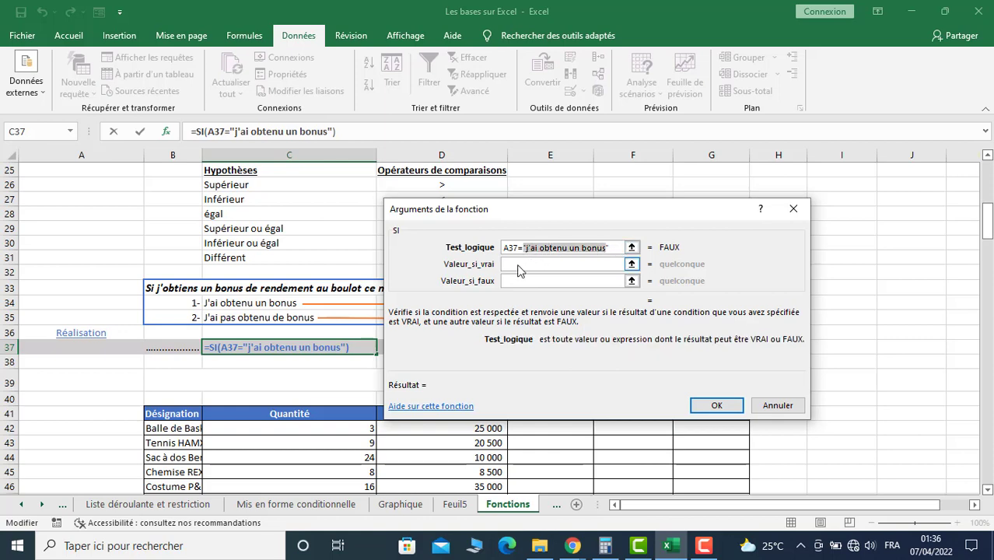
Enter 'Super, je m'achète une tenis' as true value and the wait-until-next-month message as false value
{"action": "left_click", "coordinate": [519, 266]}
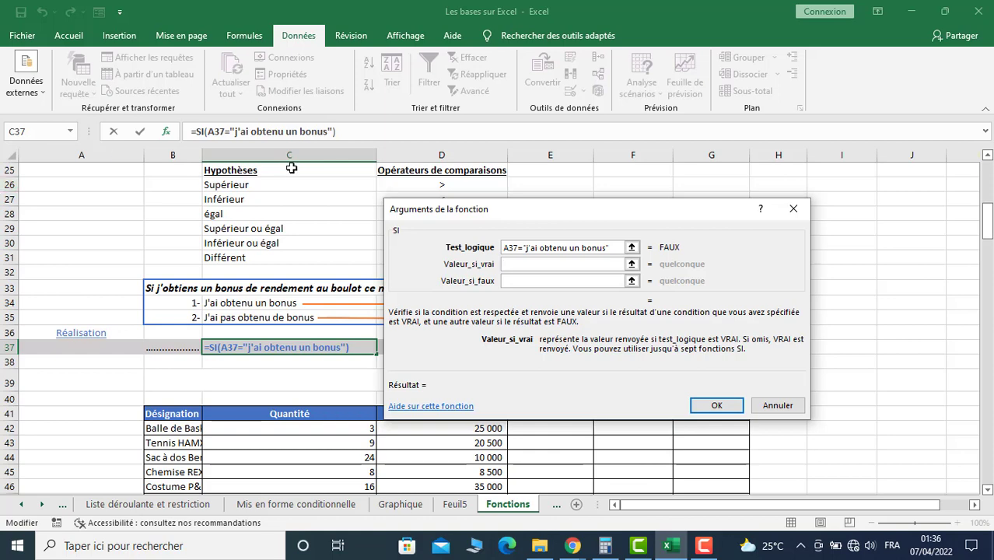
{"action": "mouse_move", "coordinate": [575, 209]}
{"action": "left_mouse_down"}
{"action": "mouse_move", "coordinate": [335, 282]}
{"action": "mouse_move", "coordinate": [470, 329]}
{"action": "mouse_move", "coordinate": [274, 184]}
{"action": "left_mouse_up"}
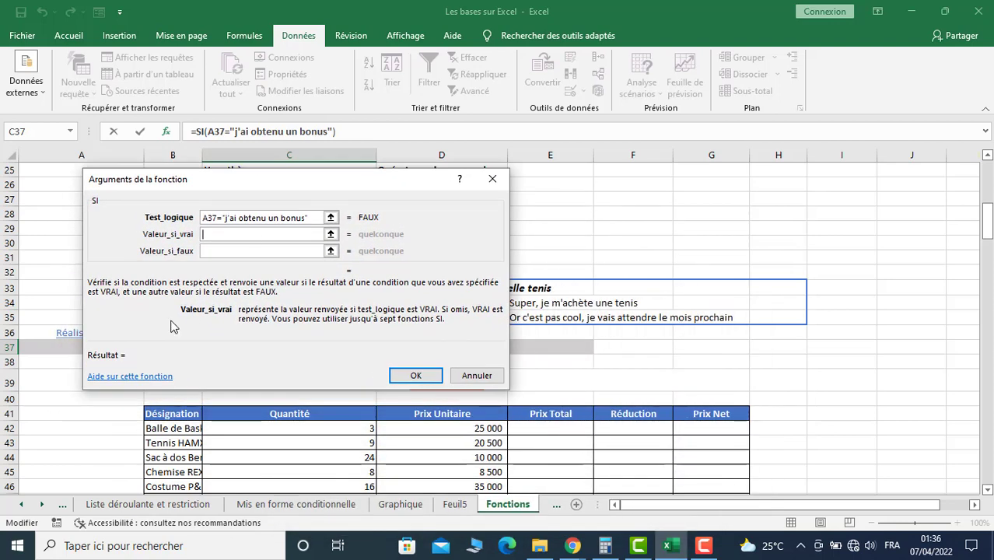
{"action": "type", "text": "Sup"}
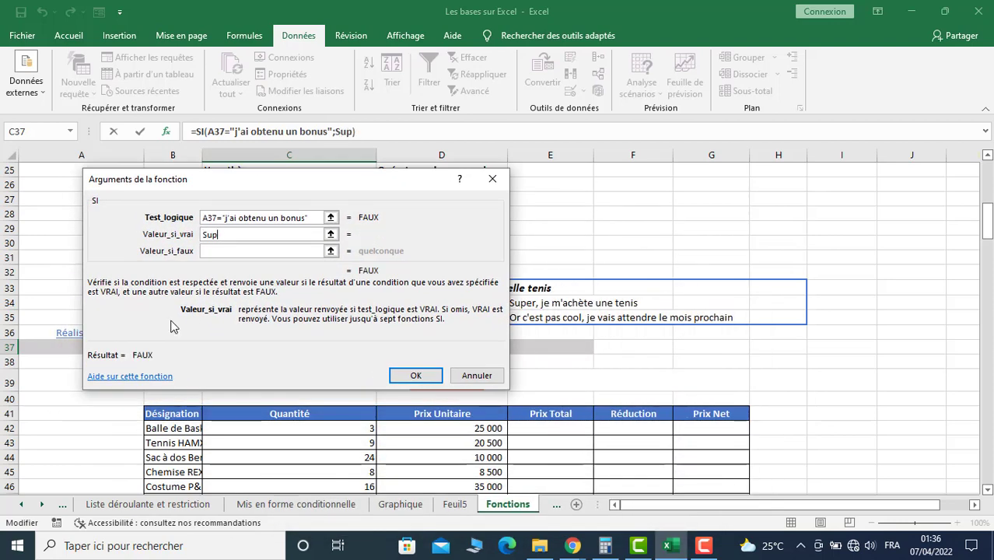
{"action": "type", "text": "er,"}
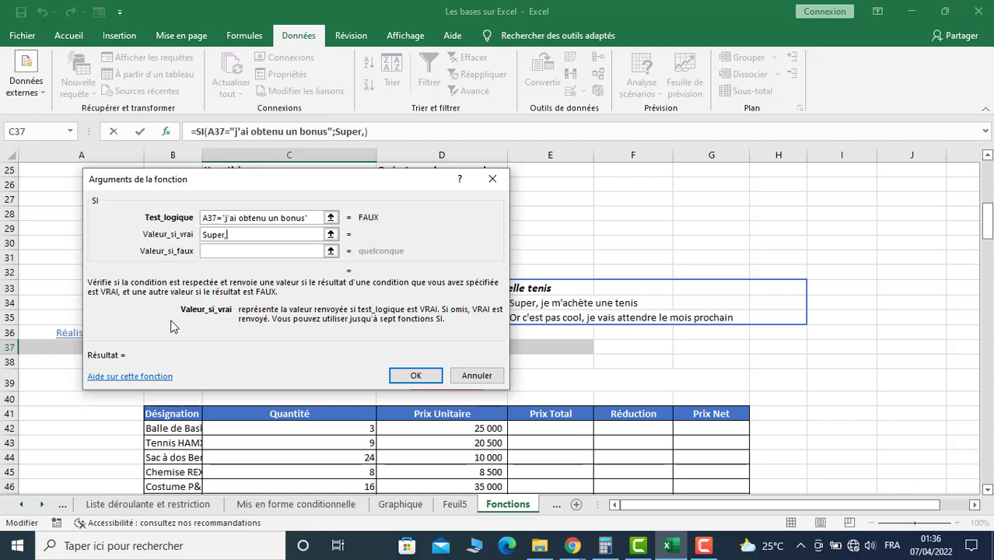
{"action": "type", "text": " je"}
{"action": "type", "text": " m'a"}
{"action": "type", "text": "hé"}
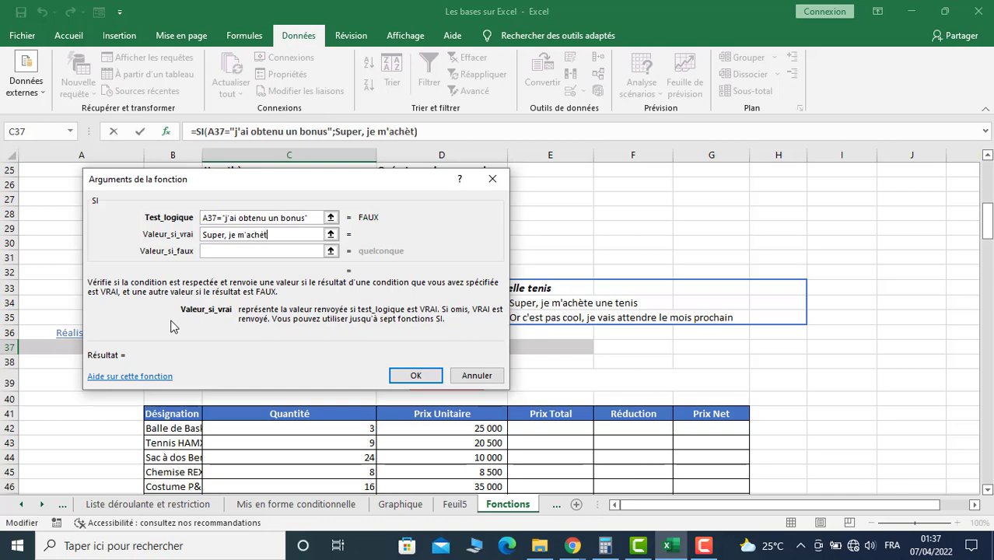
{"action": "type", "text": "e une t"}
{"action": "type", "text": "enis"}
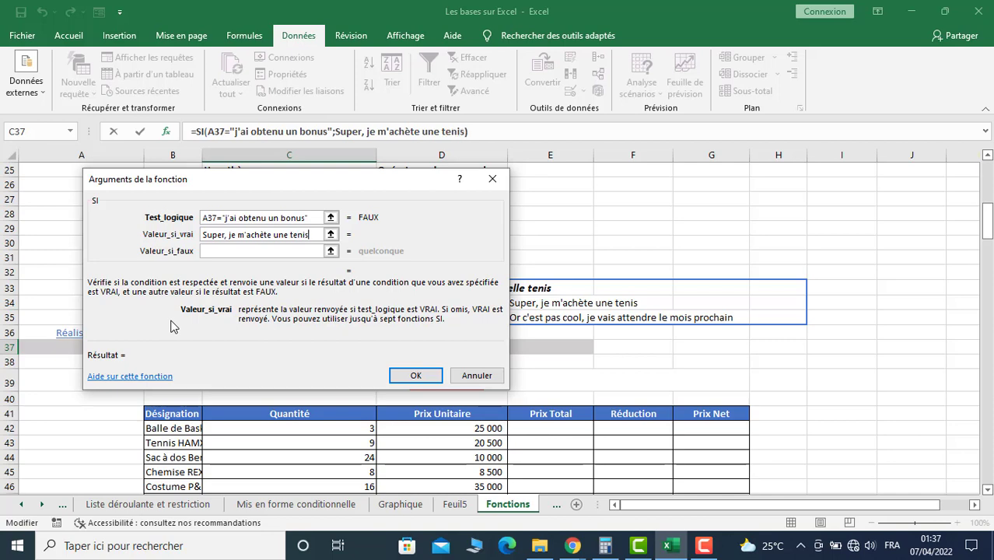
{"action": "left_click", "coordinate": [270, 252]}
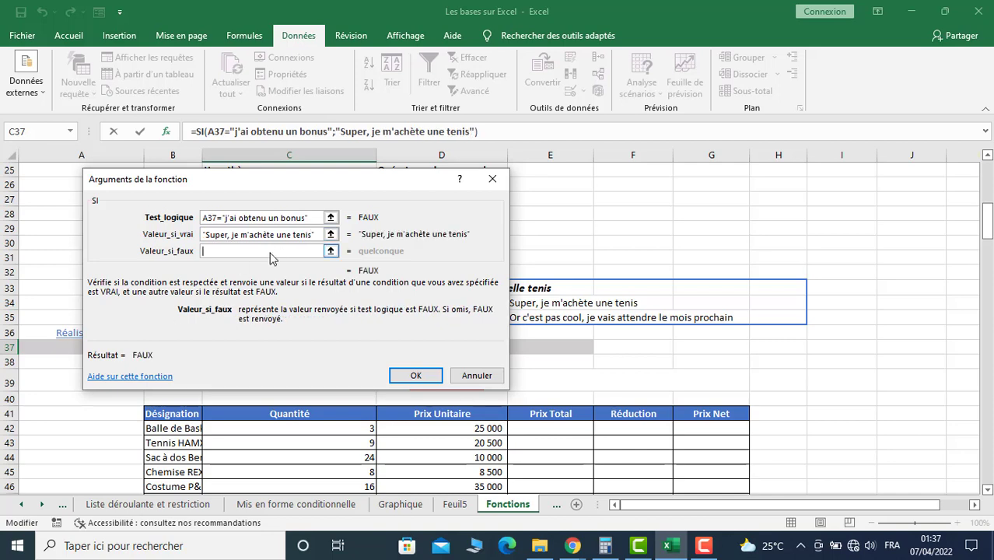
{"action": "mouse_move", "coordinate": [271, 184]}
{"action": "left_mouse_down"}
{"action": "mouse_move", "coordinate": [330, 287]}
{"action": "mouse_move", "coordinate": [270, 217]}
{"action": "left_mouse_up"}
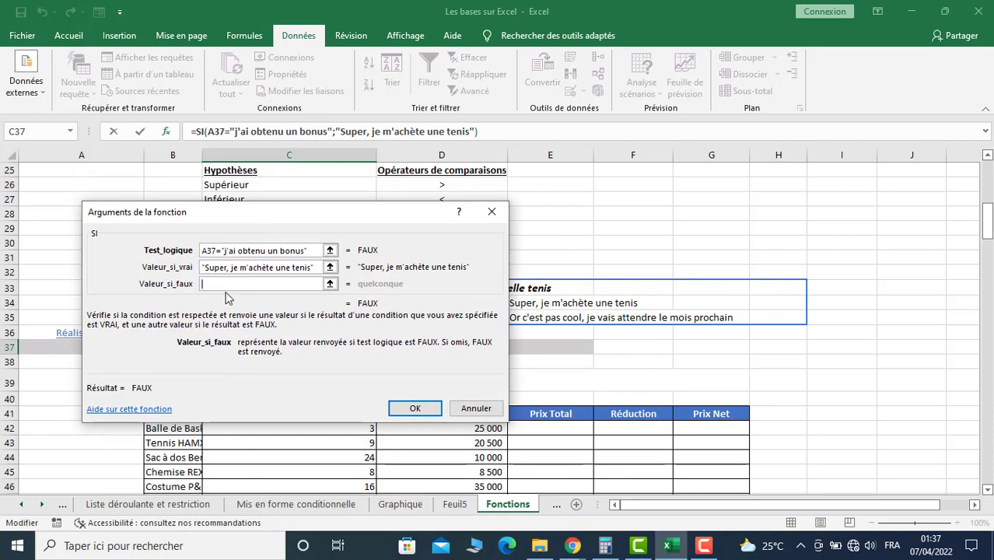
{"action": "type", "text": "Or "}
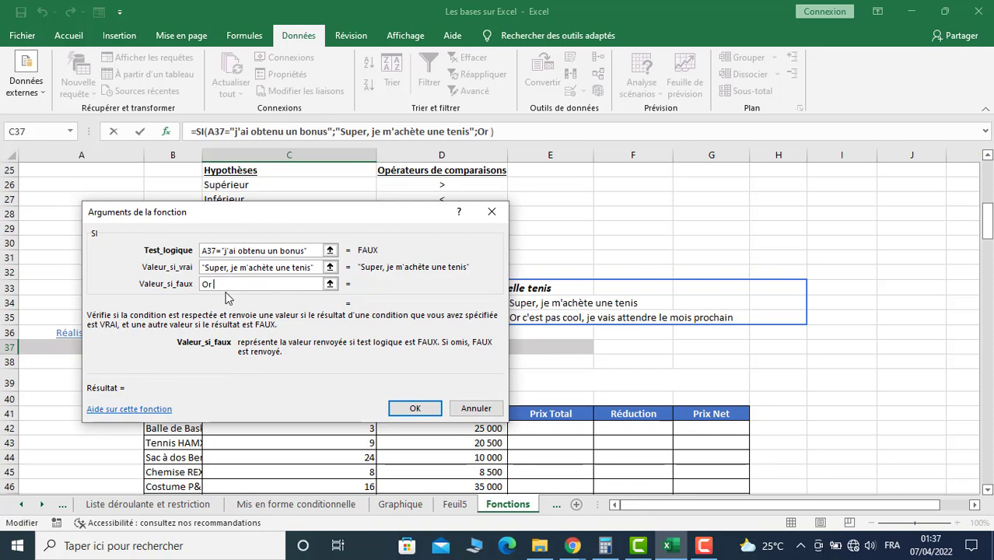
{"action": "type", "text": "dom"}
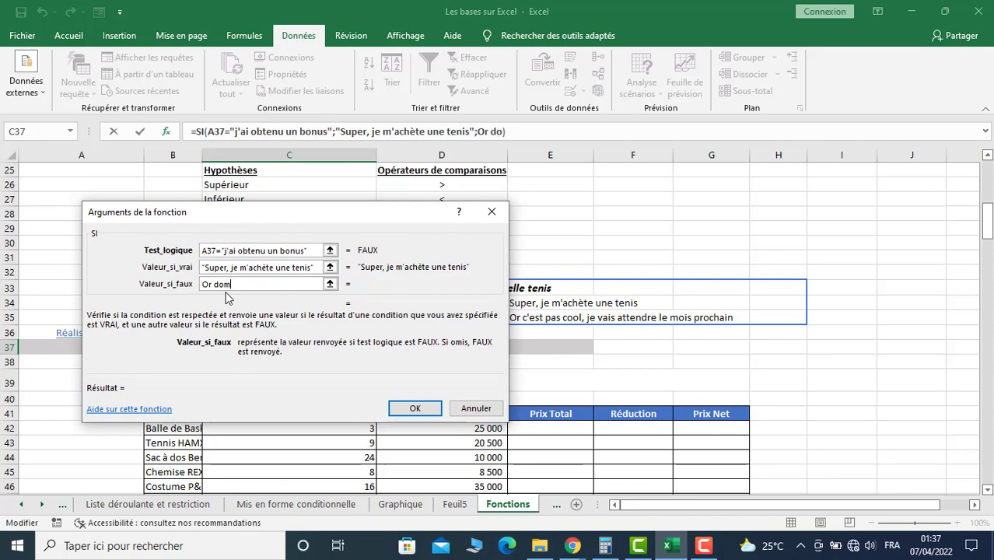
{"action": "type", "text": "mage,"}
{"action": "type", "text": " j"}
{"action": "type", "text": "e v"}
{"action": "type", "text": "a"}
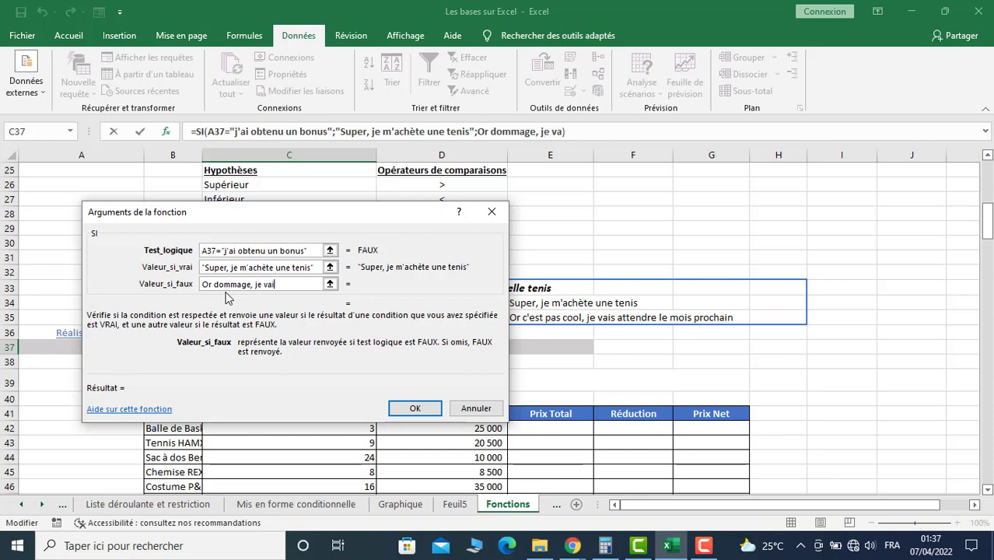
{"action": "type", "text": "is atten"}
{"action": "type", "text": "dre "}
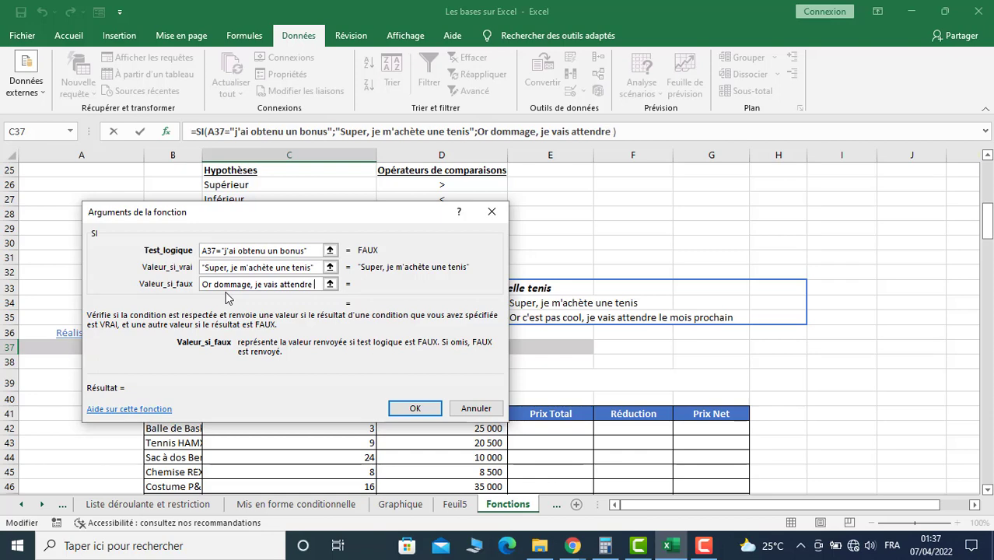
{"action": "type", "text": "le mois "}
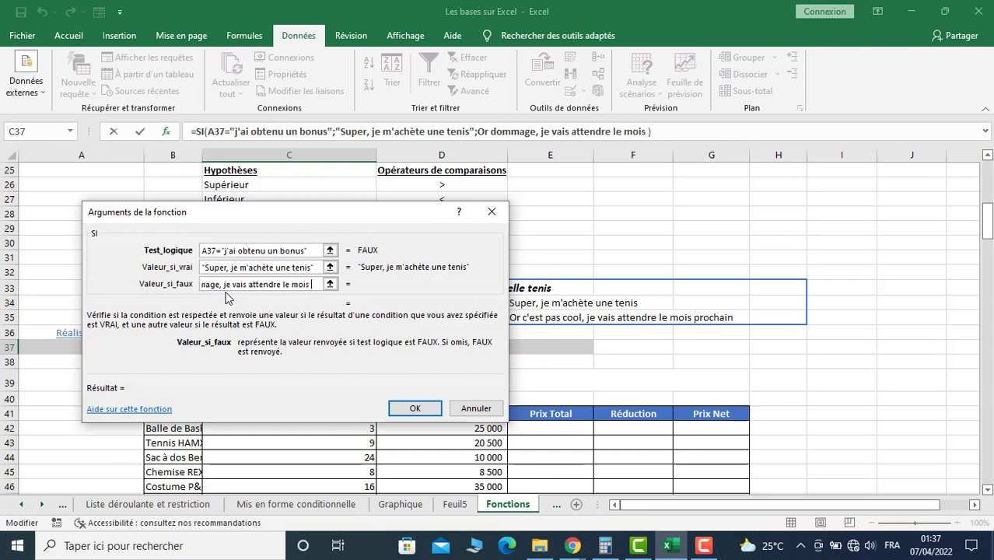
{"action": "type", "text": "proc"}
{"action": "type", "text": "hain"}
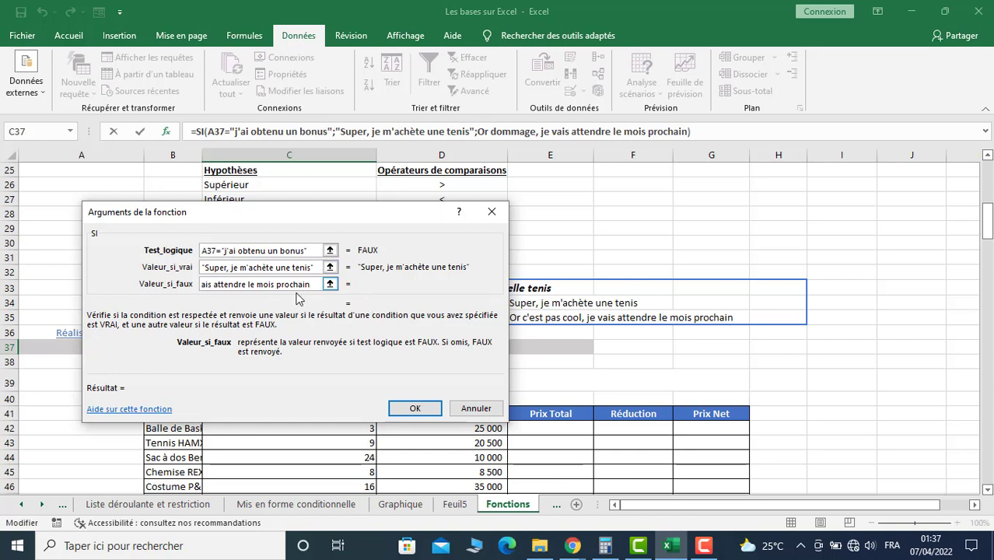
Confirm the IF formula, then enter 'j'ai obtenu un bonus' in A37 to show the tennis message
{"action": "left_click", "coordinate": [424, 409]}
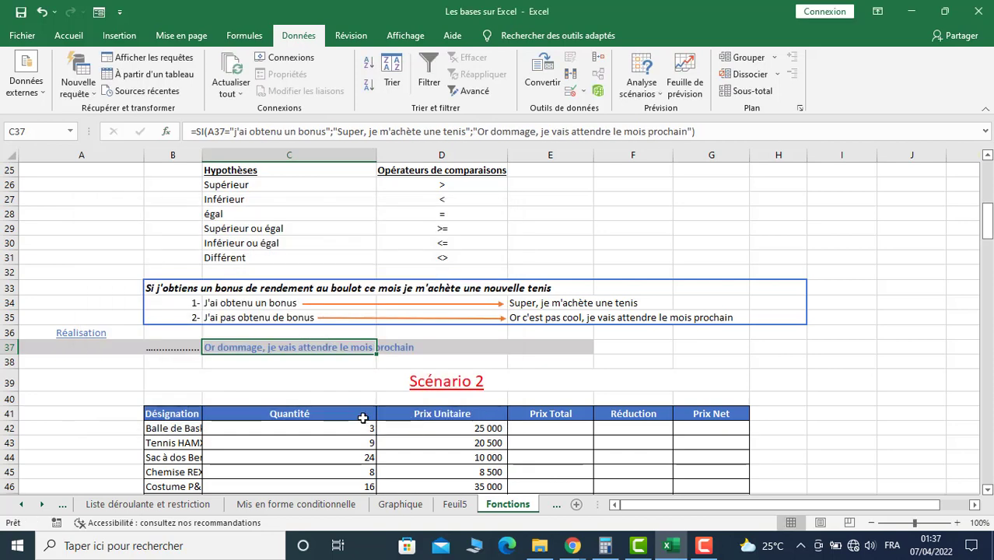
{"action": "scroll", "coordinate": [300, 370], "scroll_direction": "down", "scroll_amount": 1}
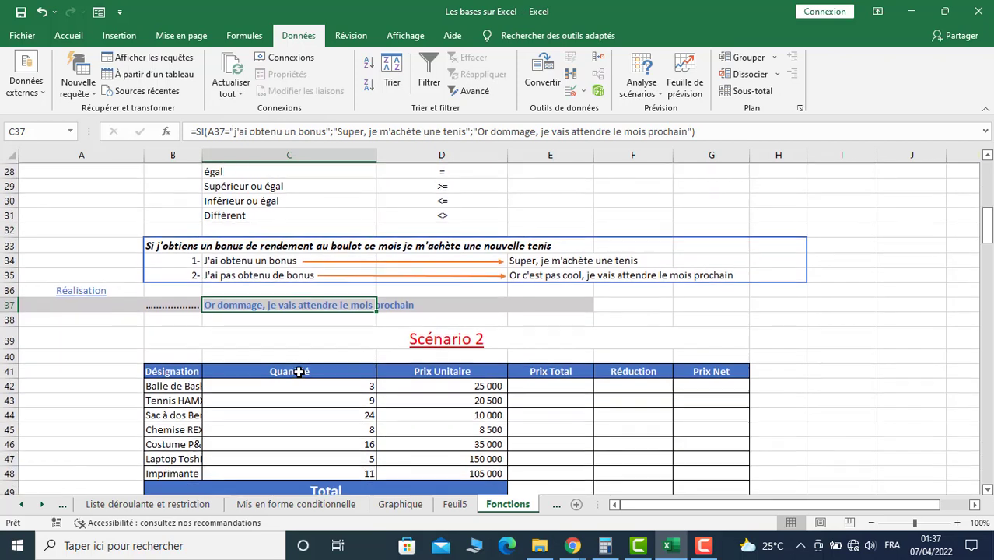
{"action": "scroll", "coordinate": [280, 362], "scroll_direction": "up", "scroll_amount": 1}
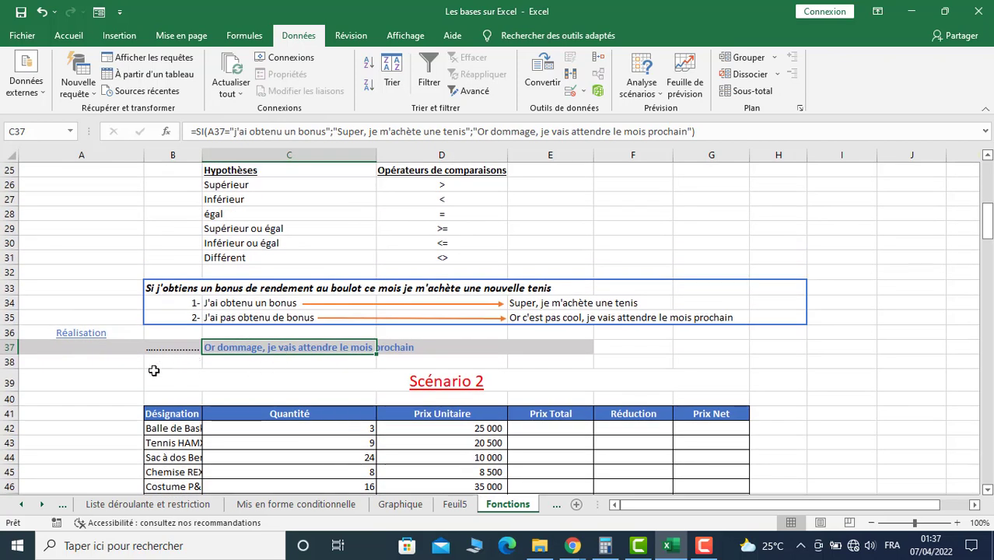
{"action": "left_click", "coordinate": [83, 348]}
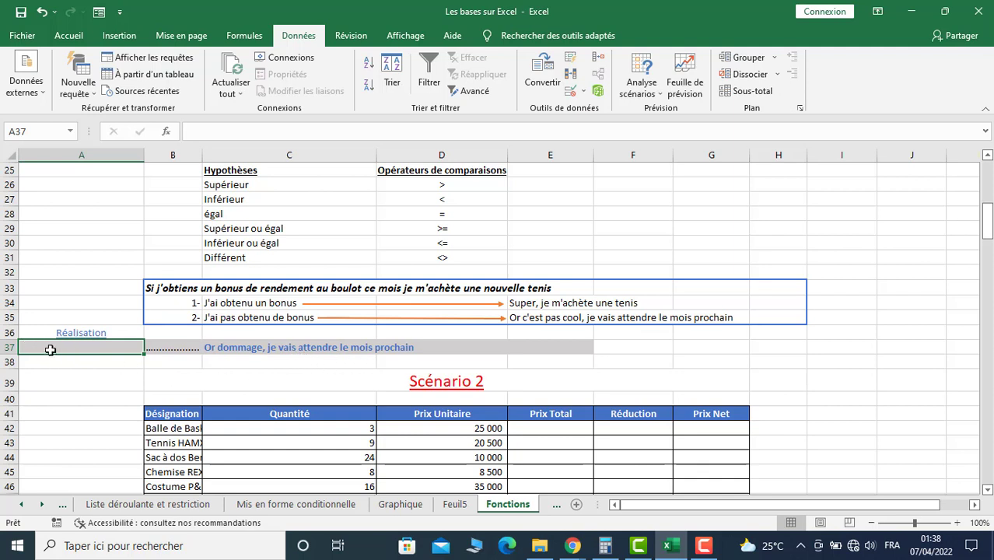
{"action": "type", "text": "j'ai "}
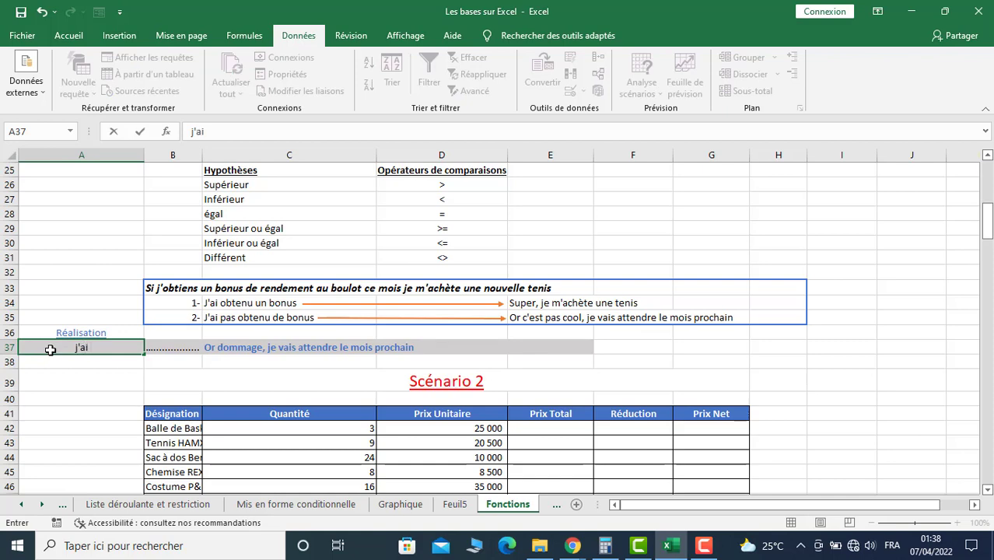
{"action": "type", "text": "obte"}
{"action": "type", "text": "nu un"}
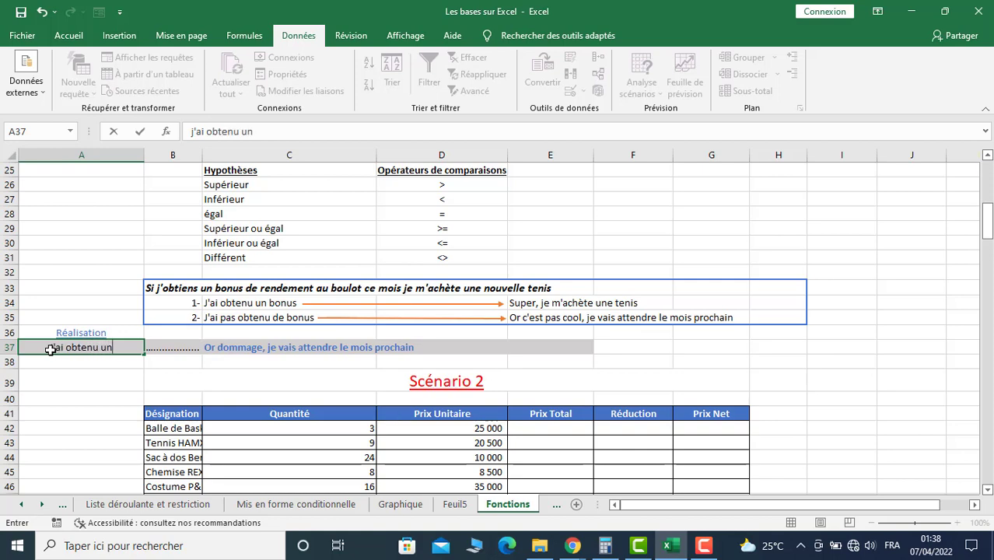
{"action": "type", "text": " bo"}
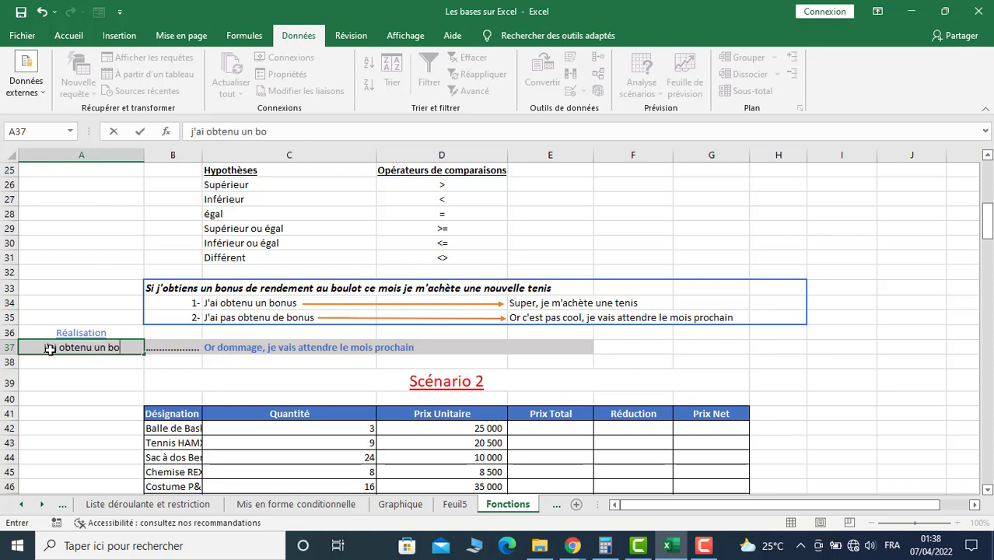
{"action": "type", "text": "nus"}
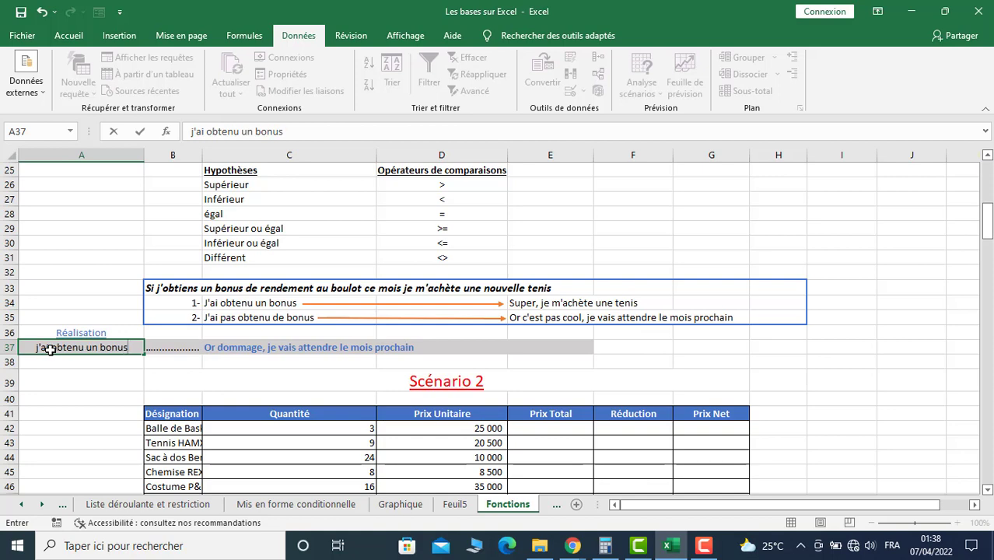
{"action": "key", "text": "Return"}
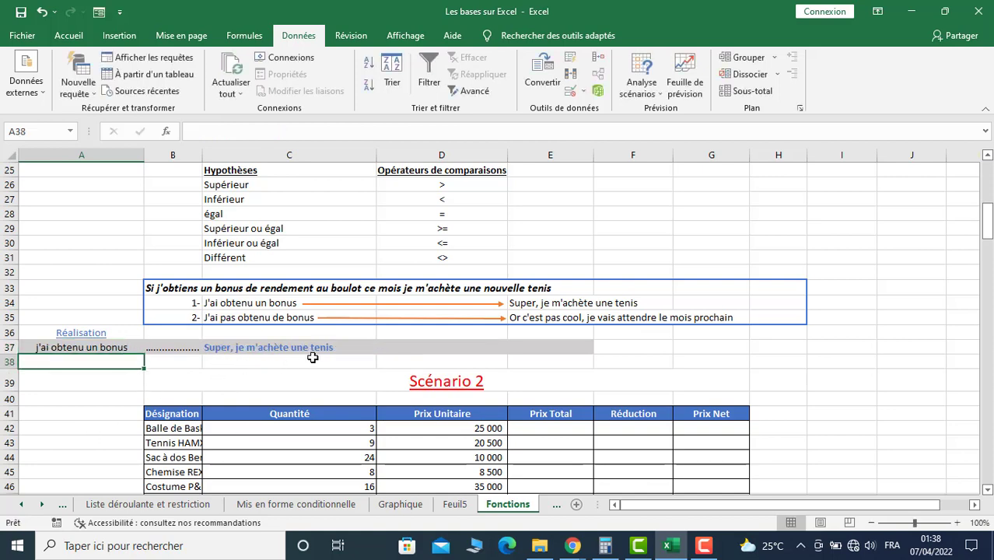
Give A37 a Liste data validation drawing its choices from $C$34:$C$35
{"action": "left_click", "coordinate": [69, 347]}
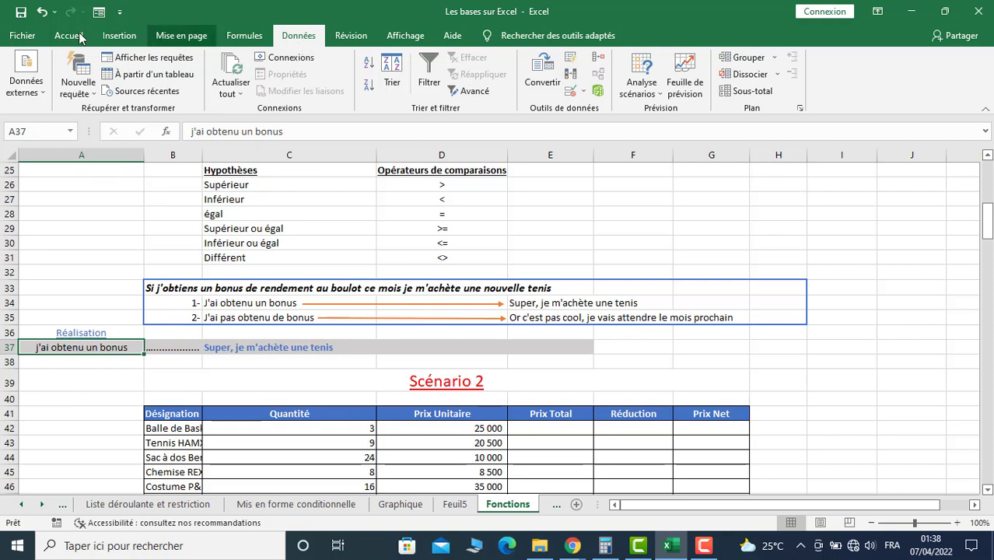
{"action": "left_click", "coordinate": [583, 91]}
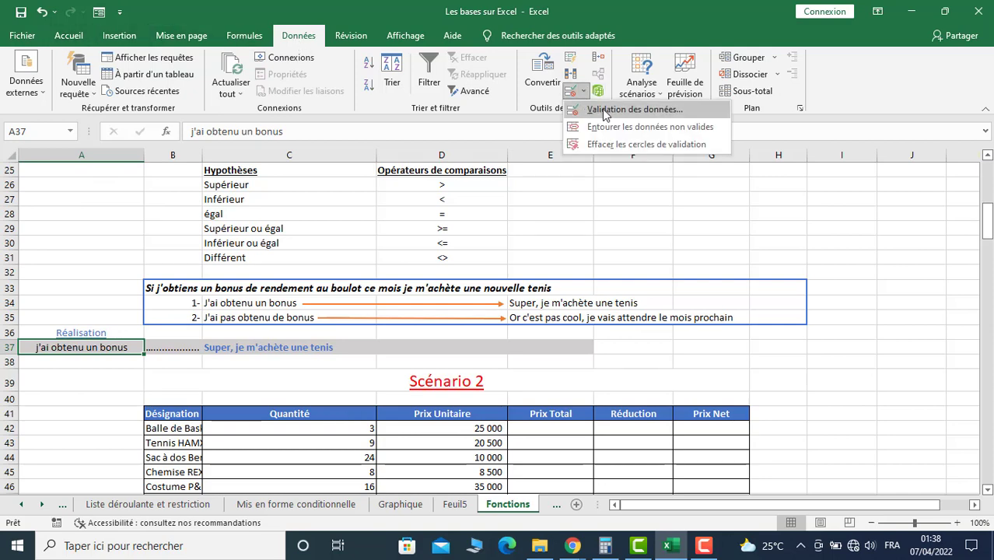
{"action": "left_click", "coordinate": [604, 112]}
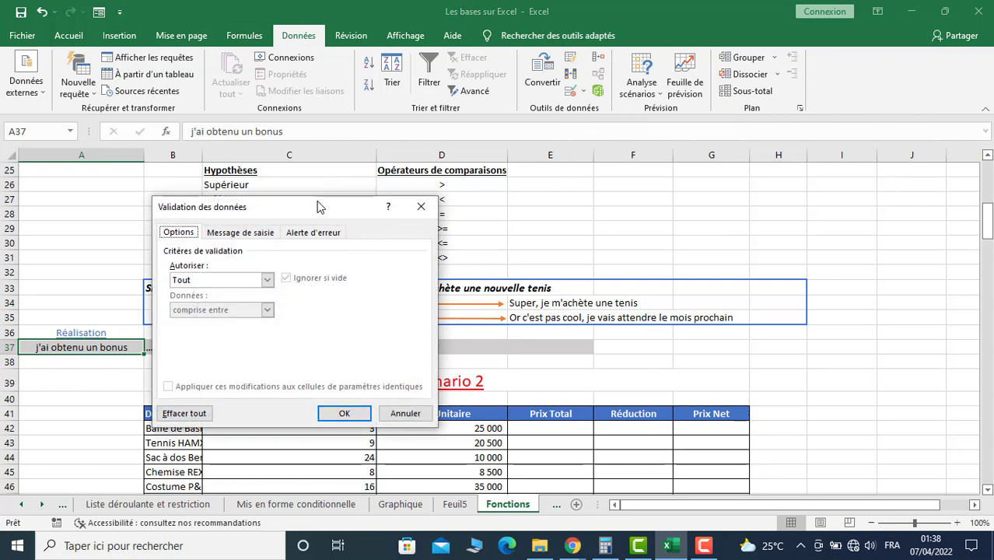
{"action": "left_click_drag", "start_coordinate": [317, 207], "coordinate": [629, 180]}
{"action": "left_click", "coordinate": [578, 254]}
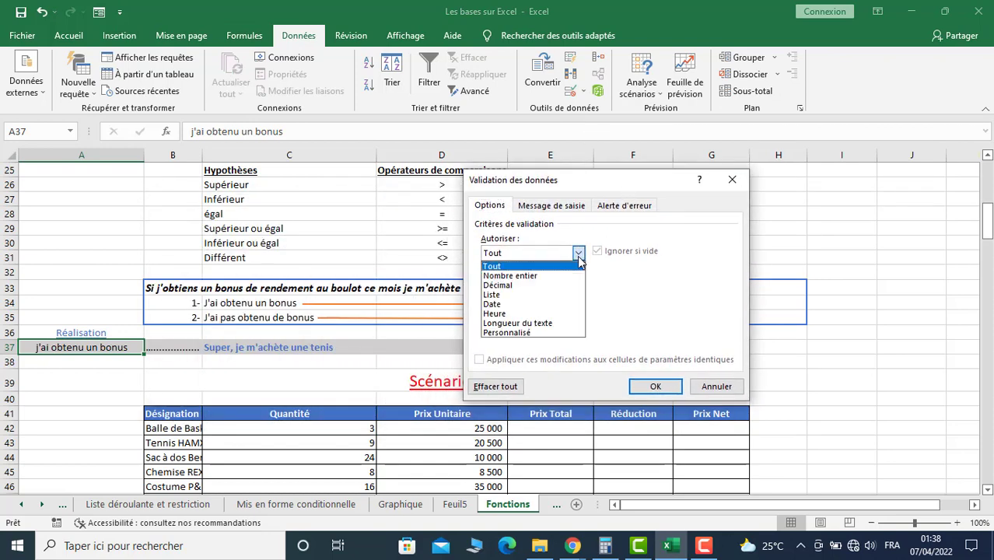
{"action": "left_click", "coordinate": [501, 296]}
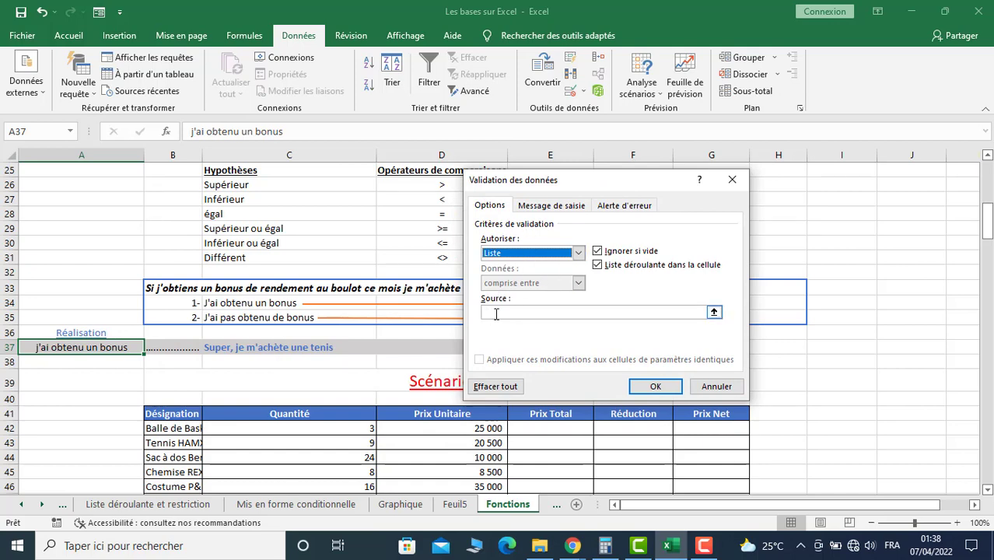
{"action": "left_click", "coordinate": [495, 314]}
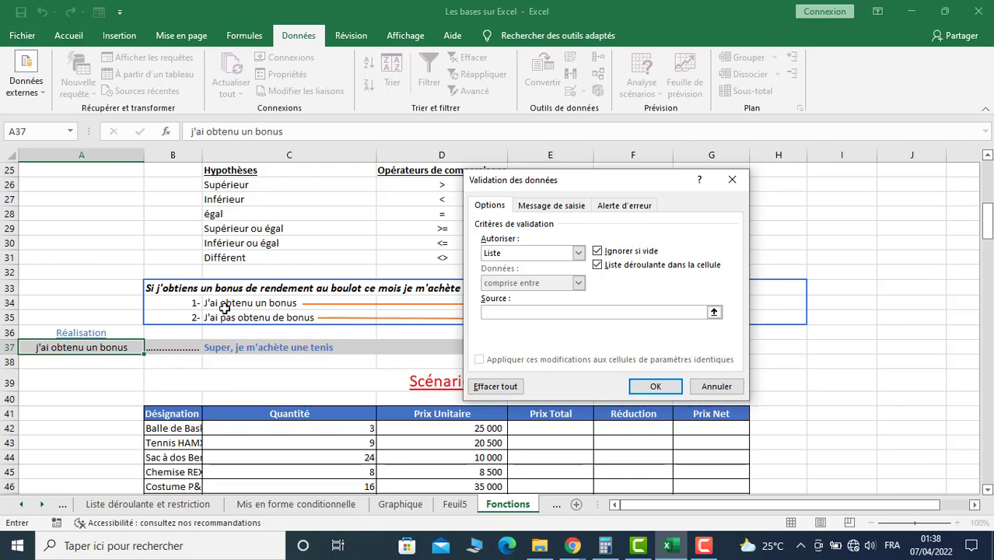
{"action": "left_click_drag", "start_coordinate": [228, 304], "coordinate": [237, 319]}
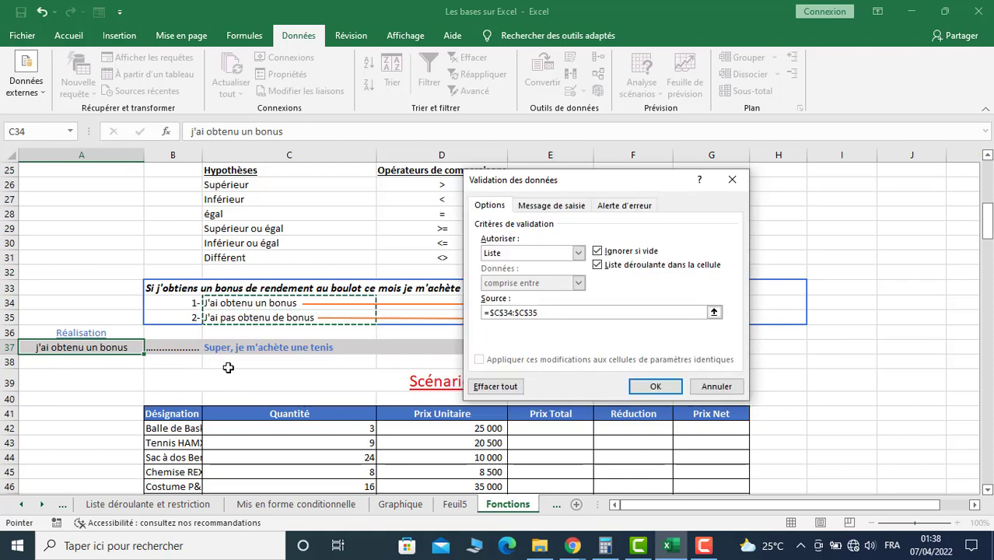
{"action": "left_click", "coordinate": [652, 387]}
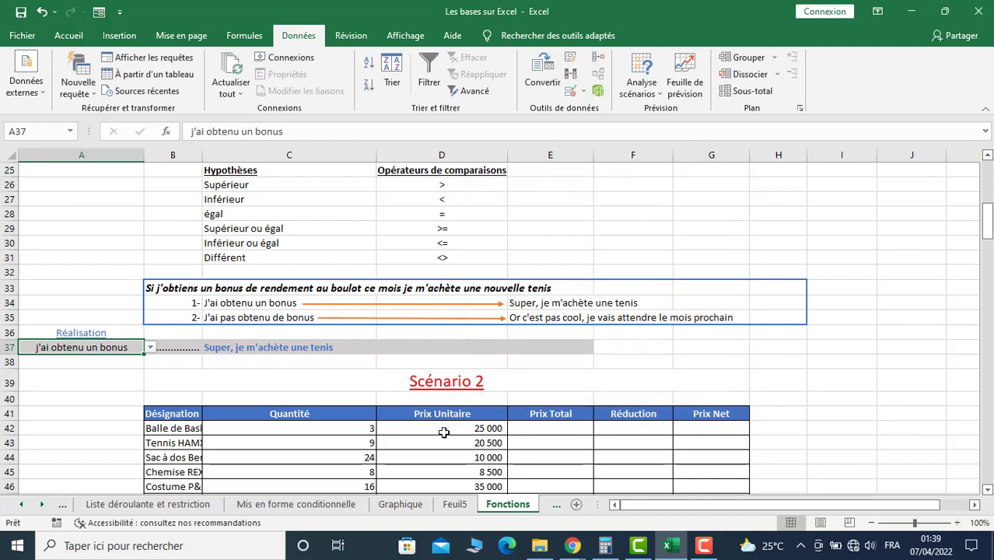
Test A37's dropdown with 'J'ai pas obtenu de bonus', then set it back to 'J'ai obtenu un bonus'
{"action": "left_click", "coordinate": [151, 349]}
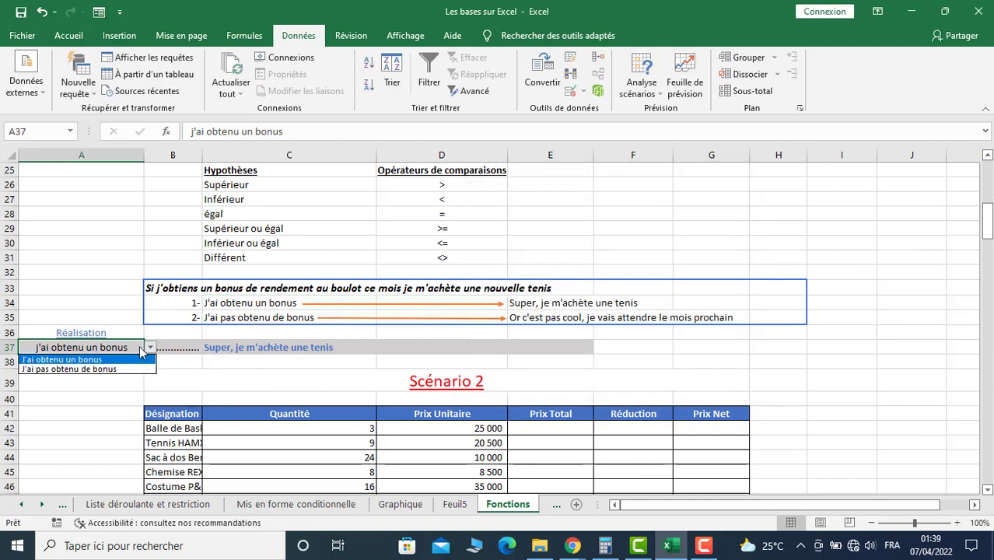
{"action": "left_click", "coordinate": [43, 371]}
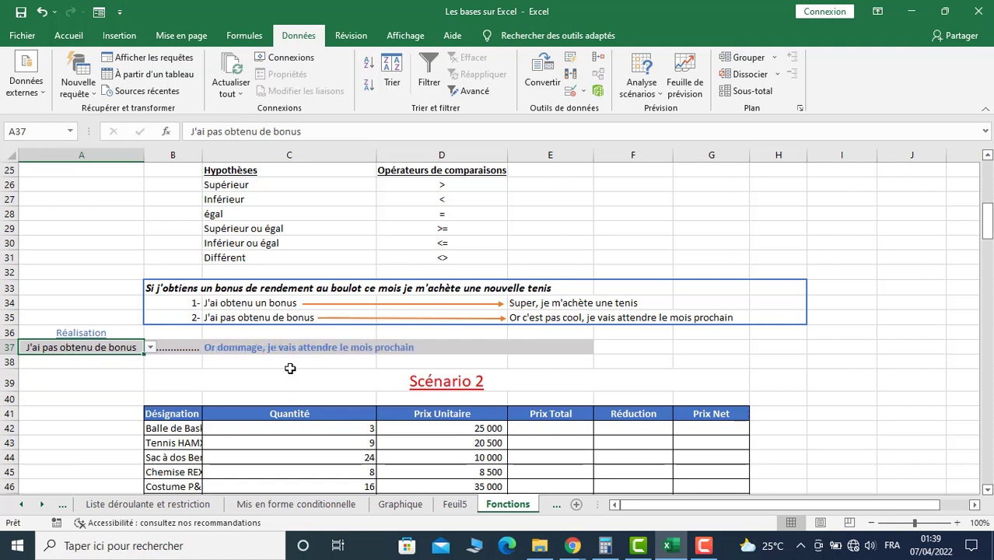
{"action": "left_click", "coordinate": [151, 348]}
{"action": "left_click", "coordinate": [38, 361]}
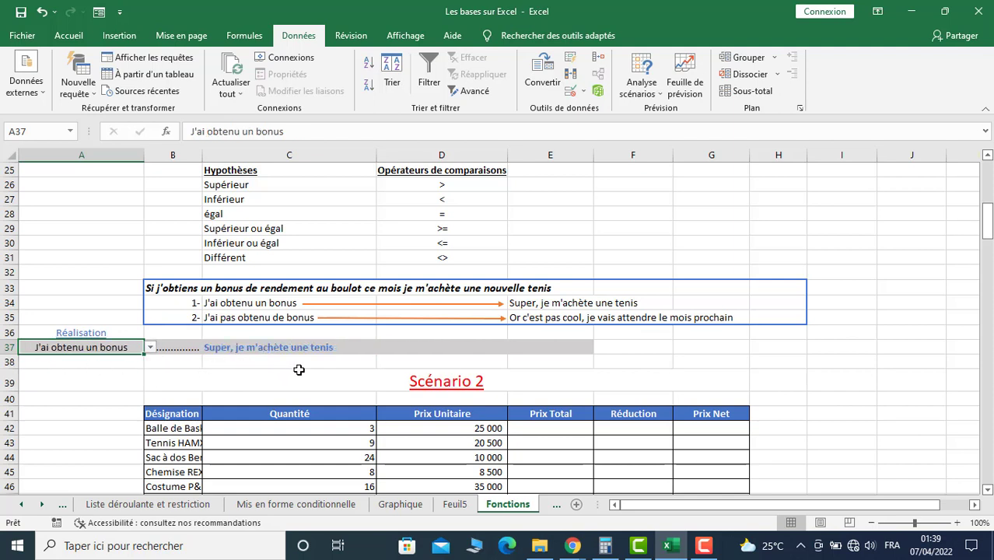
Scroll down to the Scénario 2 purchase table and select a cell away from A37
{"action": "scroll", "coordinate": [455, 408], "scroll_direction": "down", "scroll_amount": 1}
{"action": "scroll", "coordinate": [455, 408], "scroll_direction": "down", "scroll_amount": 3}
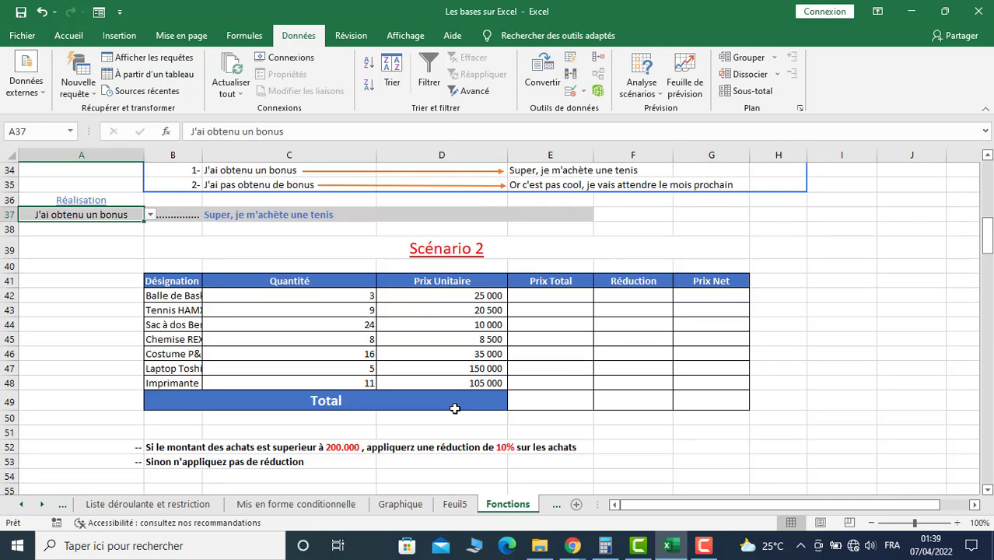
{"action": "scroll", "coordinate": [452, 400], "scroll_direction": "down", "scroll_amount": 1}
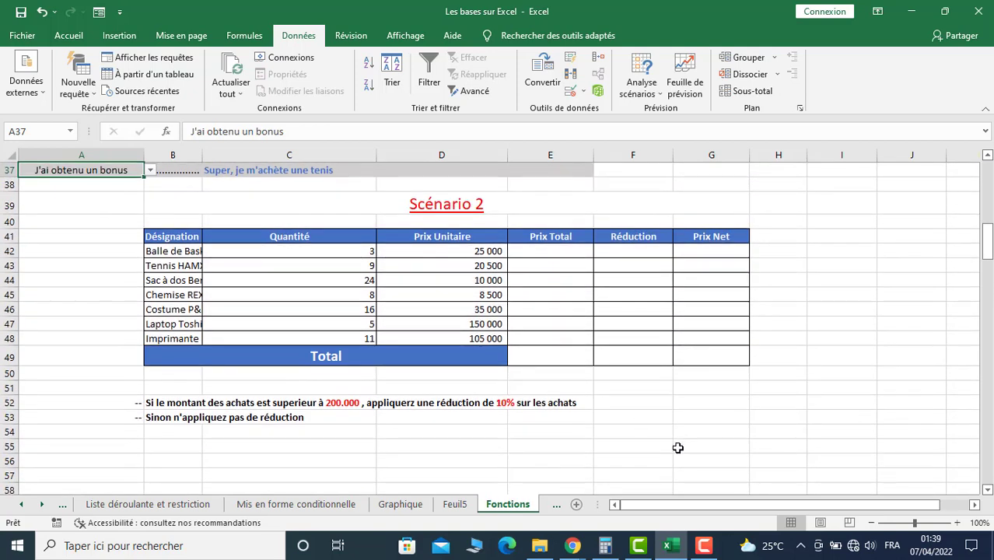
{"action": "left_click", "coordinate": [609, 374]}
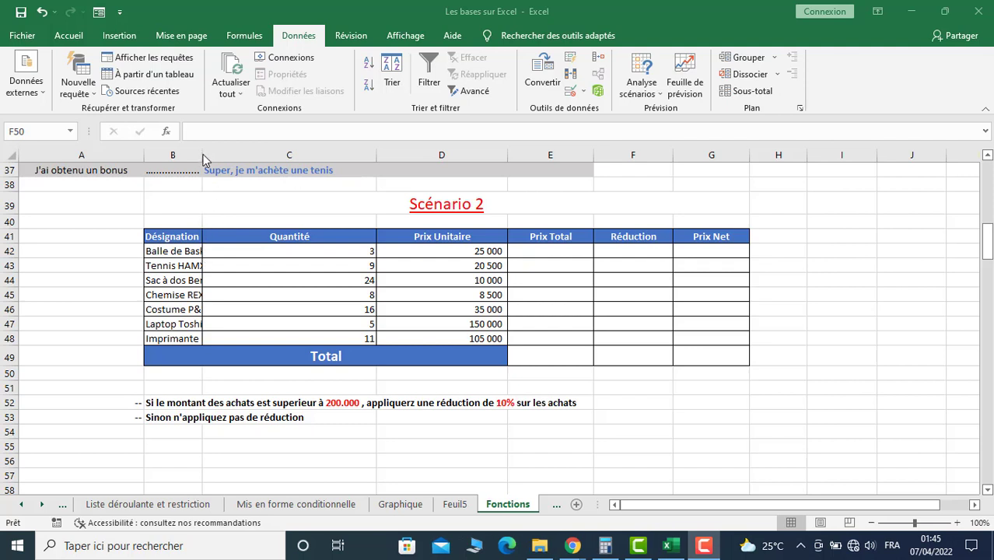
Widen column B and centre the quantities in C42:C48
{"action": "left_click_drag", "start_coordinate": [204, 157], "coordinate": [224, 155]}
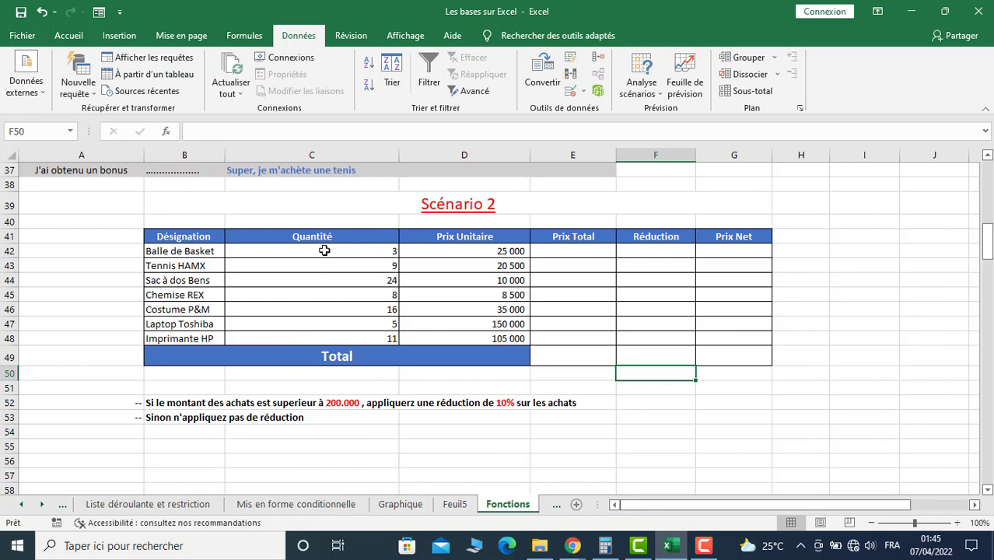
{"action": "left_click_drag", "start_coordinate": [324, 250], "coordinate": [312, 338]}
{"action": "left_click", "coordinate": [89, 36]}
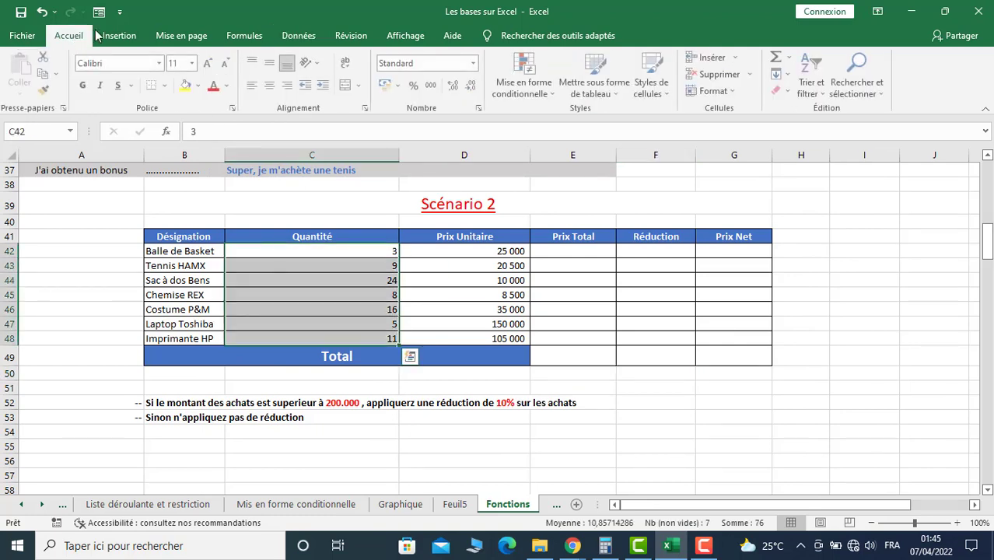
{"action": "left_click", "coordinate": [270, 84]}
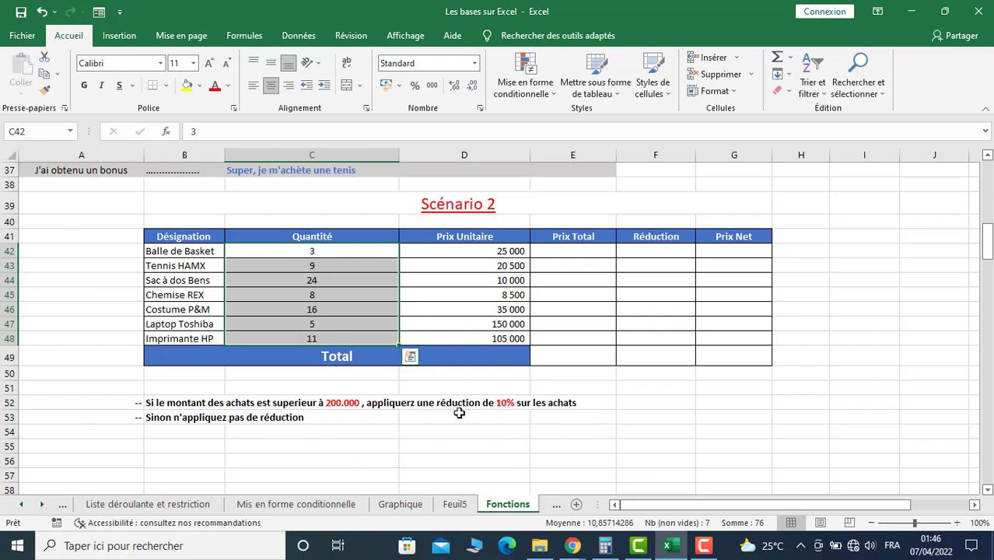
Fill Prix Total E42:E48 with quantity times unit price, starting from =C42*D42
{"action": "left_click", "coordinate": [580, 254]}
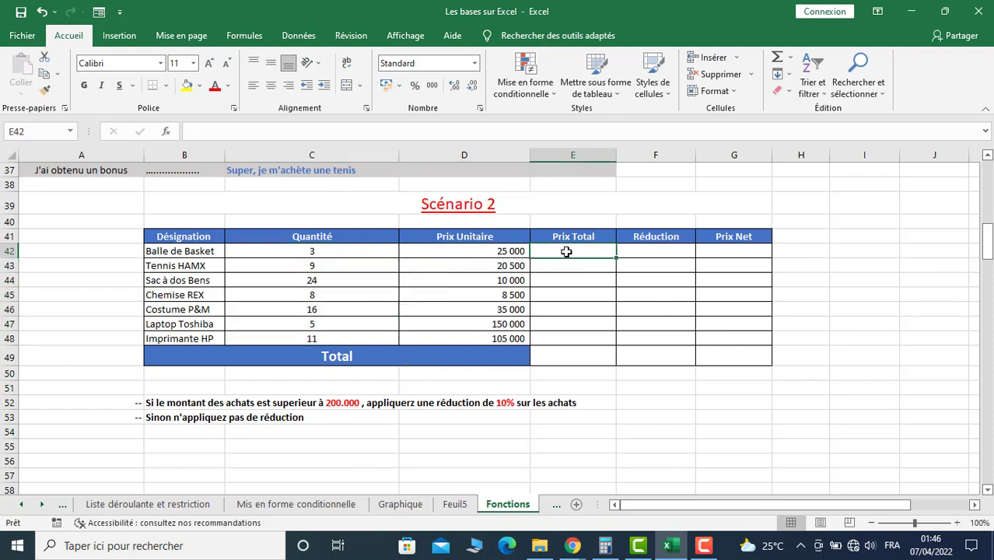
{"action": "type", "text": "="}
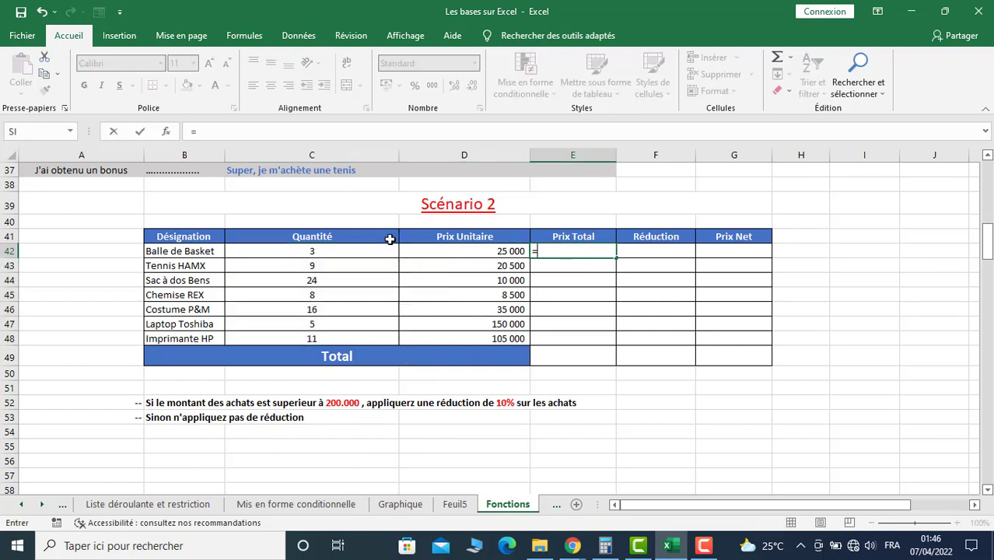
{"action": "left_click", "coordinate": [376, 250]}
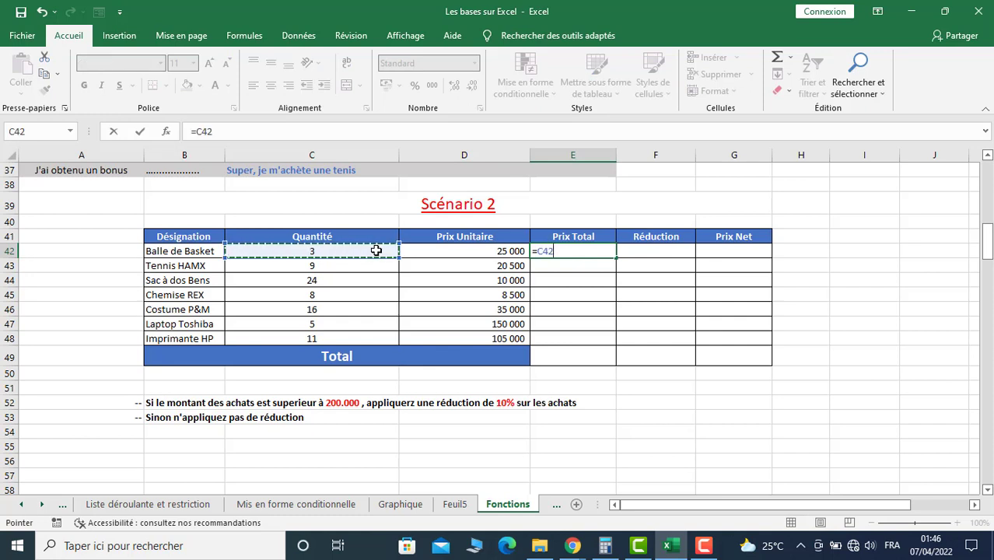
{"action": "type", "text": "*"}
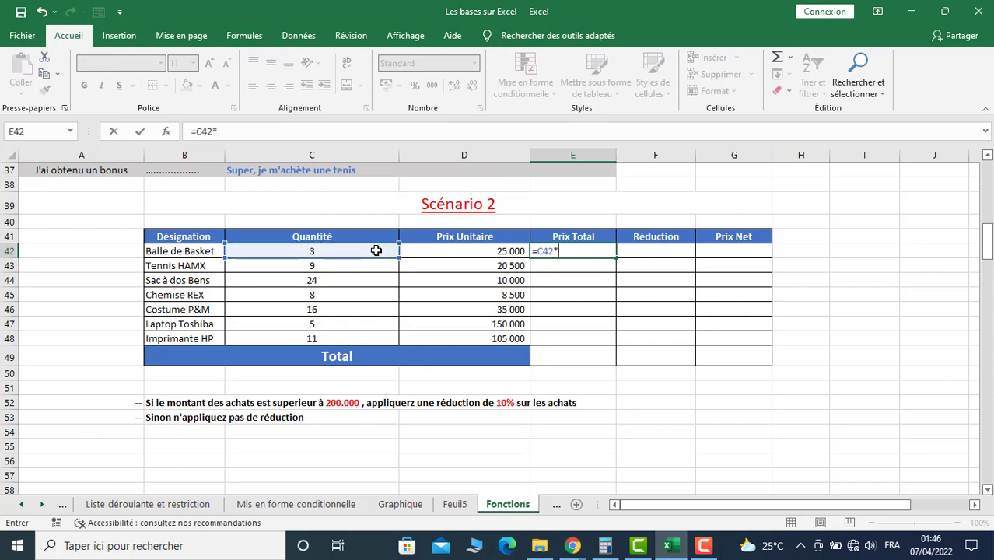
{"action": "left_click", "coordinate": [437, 255]}
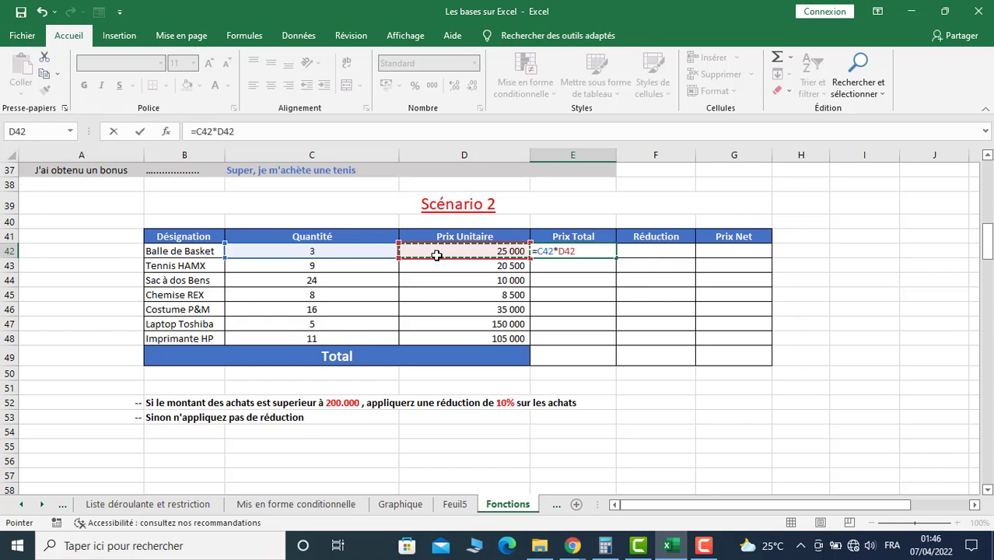
{"action": "key", "text": "Return"}
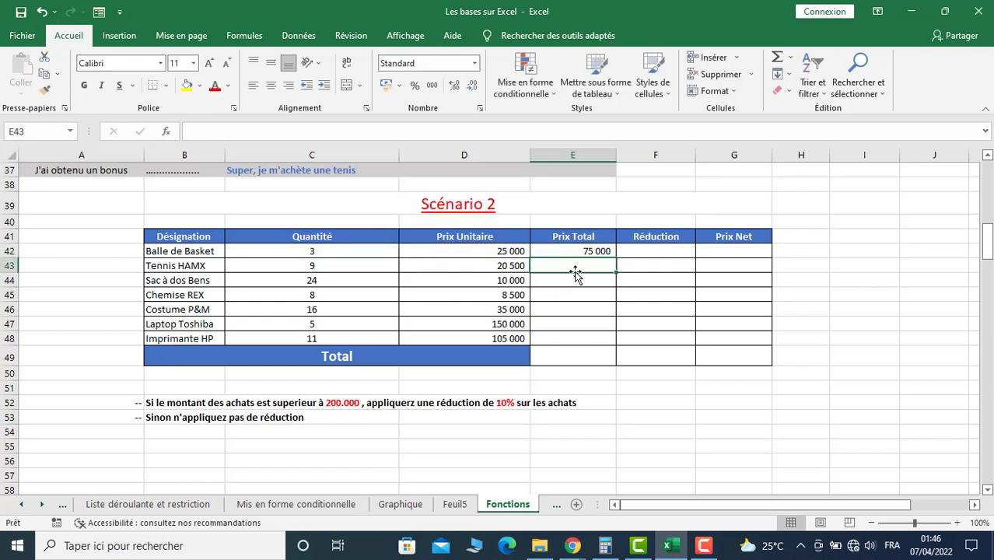
{"action": "left_click", "coordinate": [582, 253]}
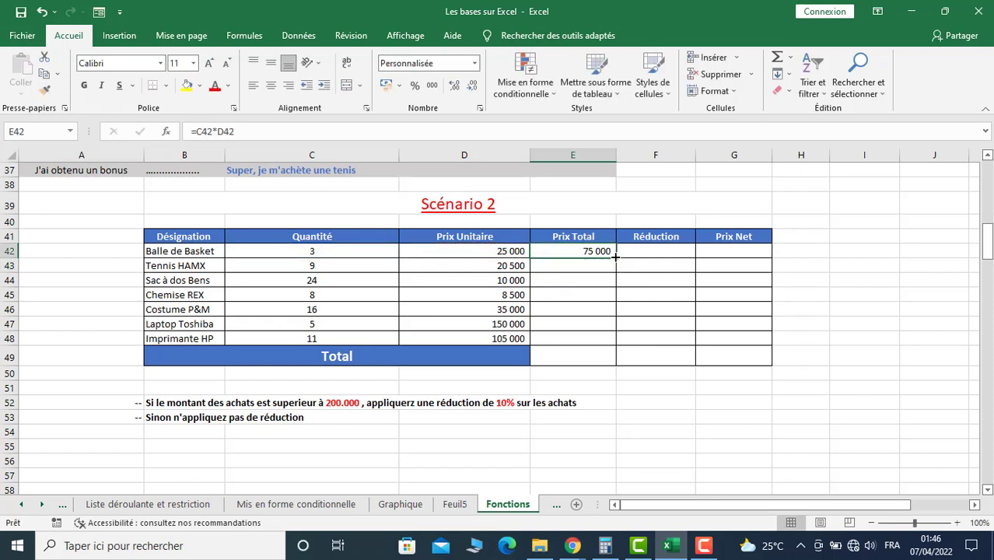
{"action": "left_click_drag", "start_coordinate": [615, 256], "coordinate": [589, 342]}
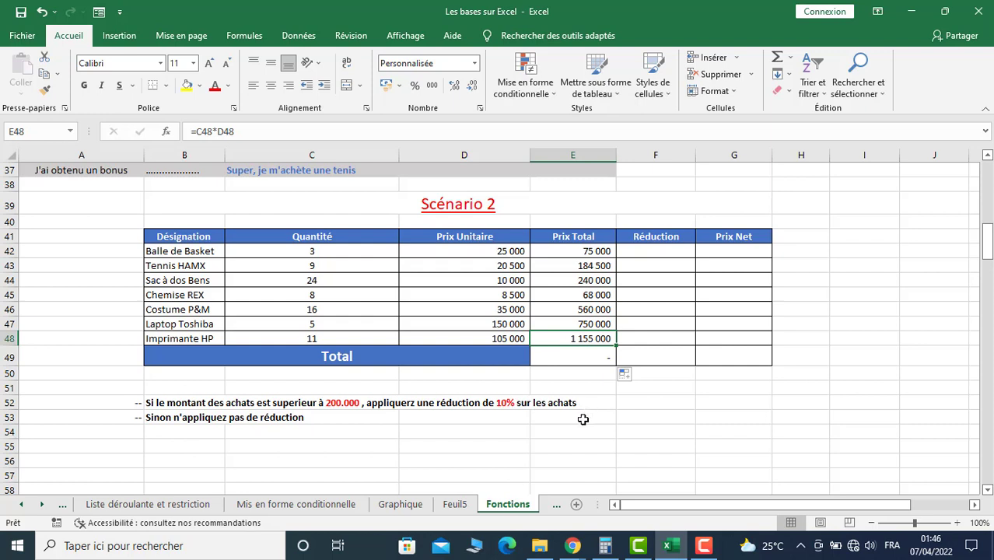
{"action": "left_click", "coordinate": [646, 251]}
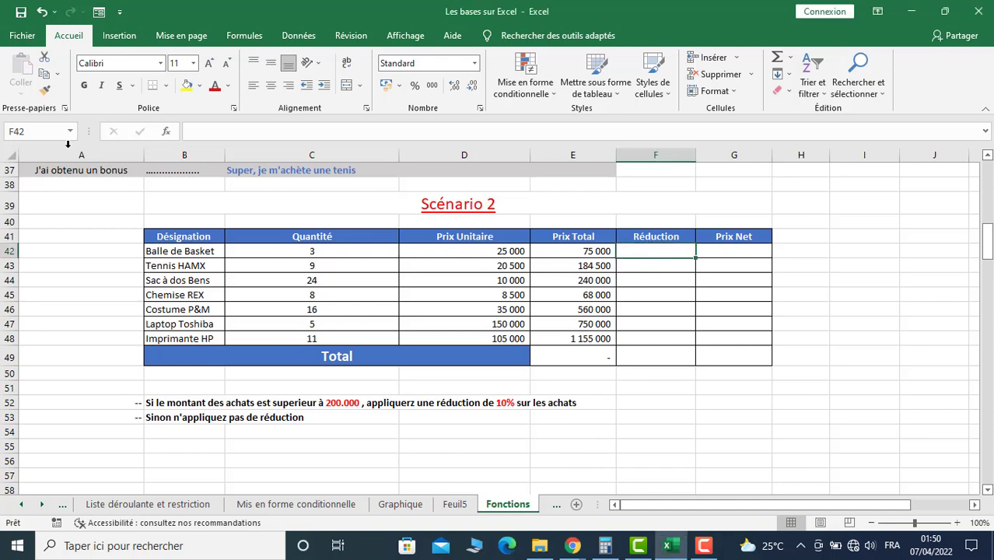
Insert an SI function in F42 with the condition E42>200000
{"action": "left_click", "coordinate": [166, 131]}
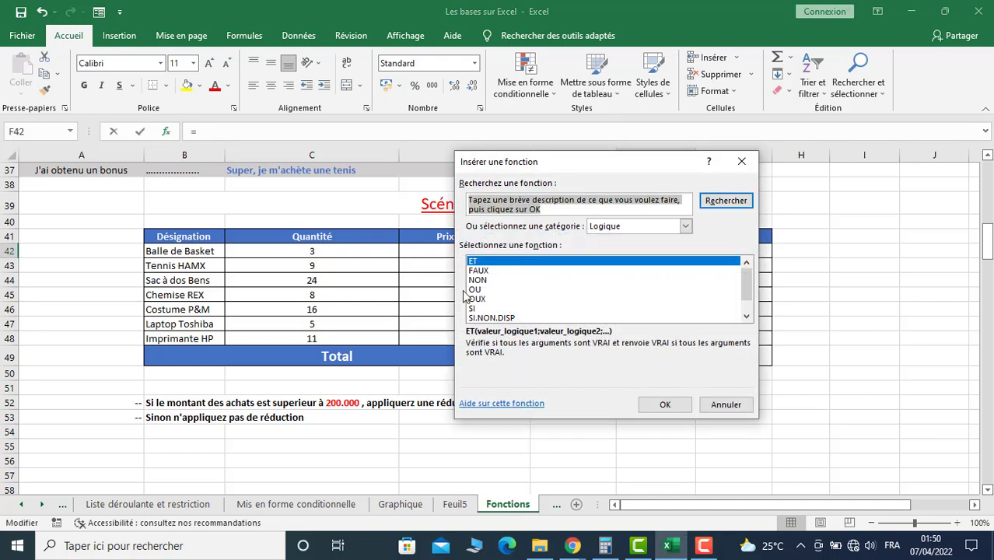
{"action": "left_click", "coordinate": [471, 308]}
{"action": "left_click", "coordinate": [667, 407]}
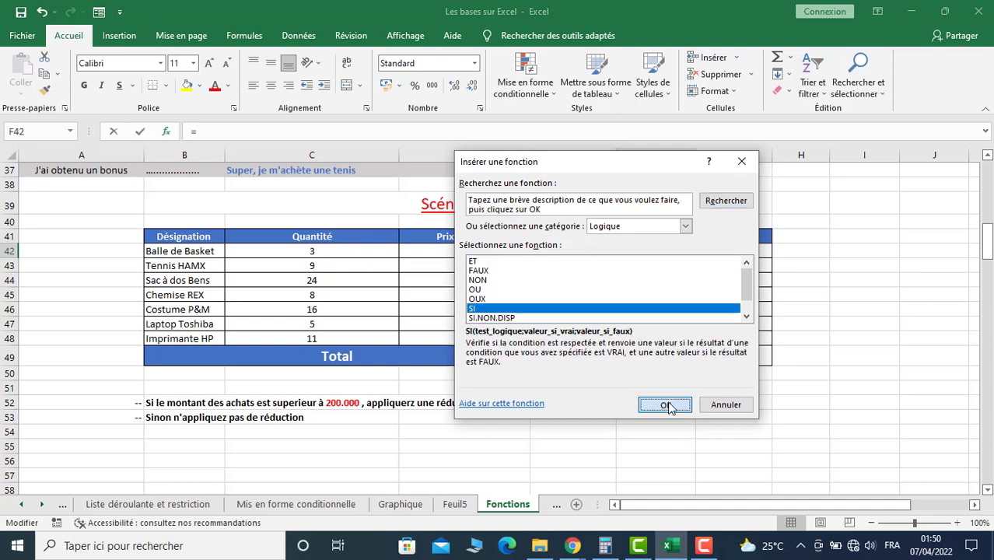
{"action": "left_click_drag", "start_coordinate": [512, 186], "coordinate": [247, 185]}
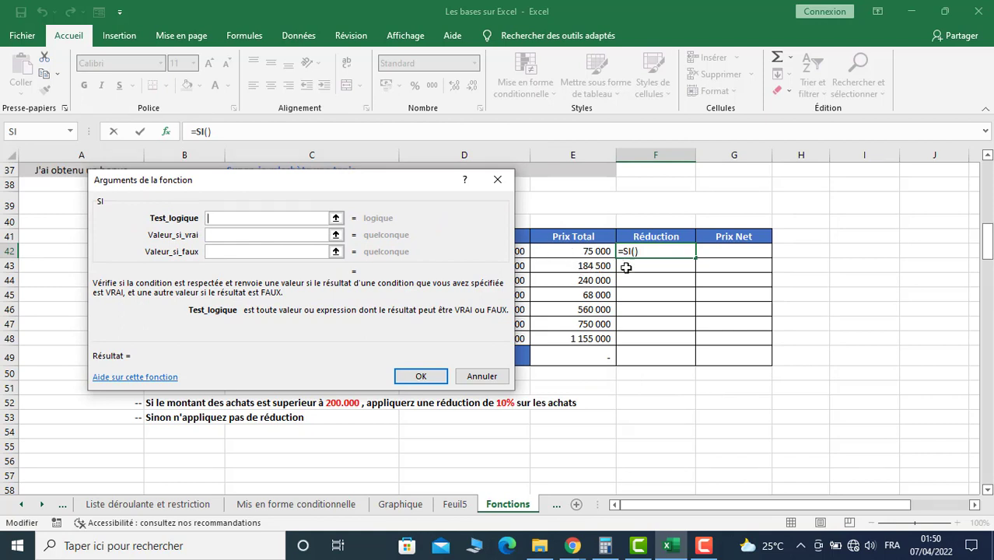
{"action": "left_click", "coordinate": [584, 253]}
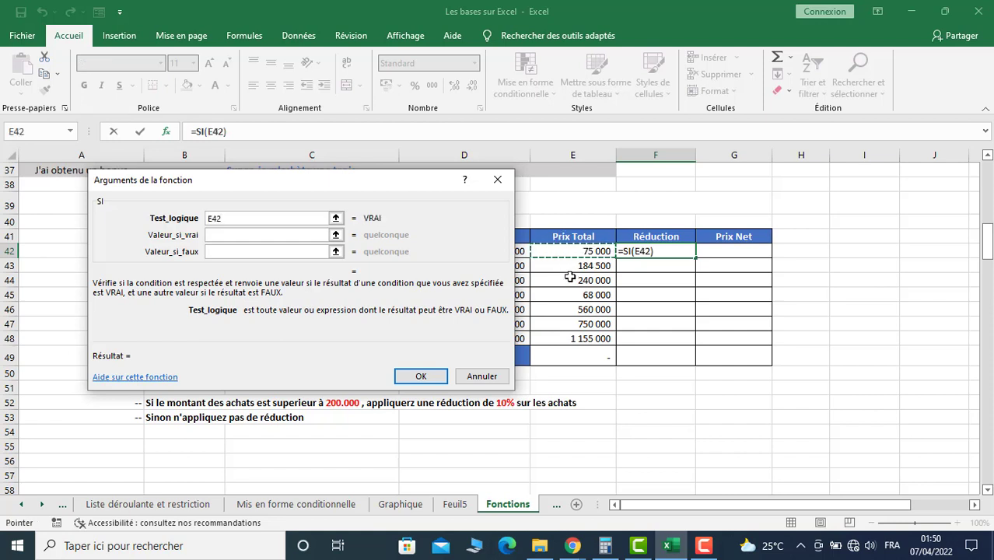
{"action": "type", "text": "<"}
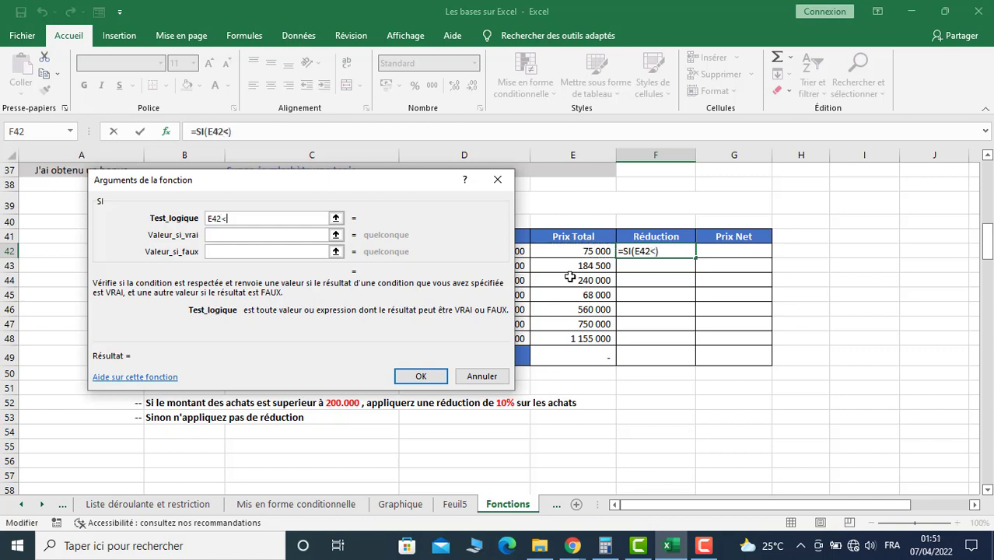
{"action": "key", "text": "BackSpace"}
{"action": "type", "text": ">"}
{"action": "type", "text": "20"}
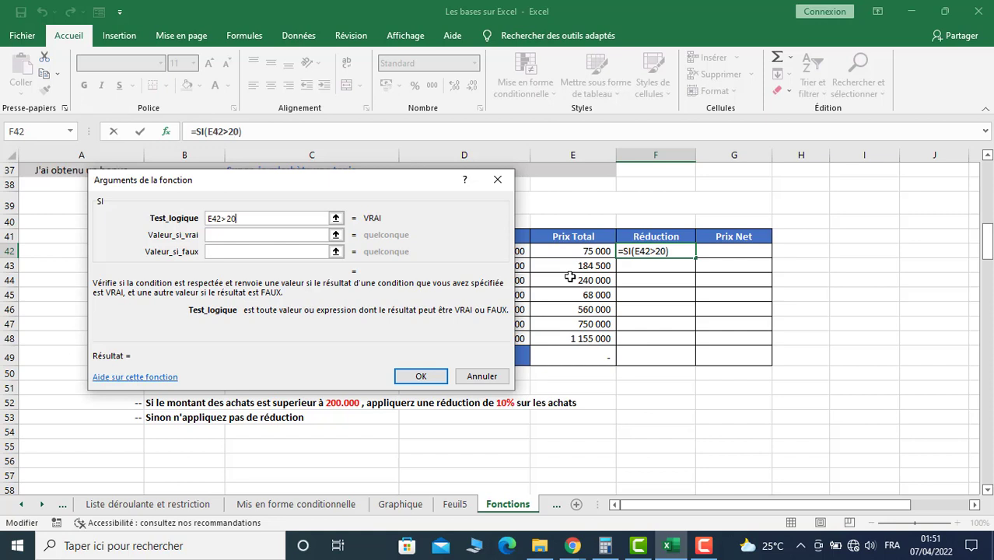
{"action": "type", "text": "0000"}
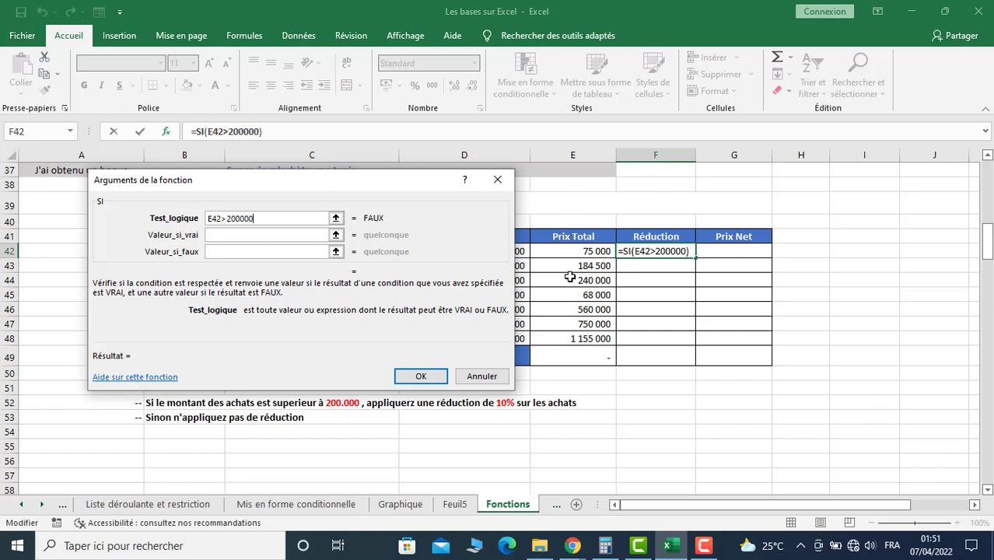
Return E42*10% when true and 0 otherwise, then fill the formula down the Réduction column
{"action": "left_click", "coordinate": [229, 236]}
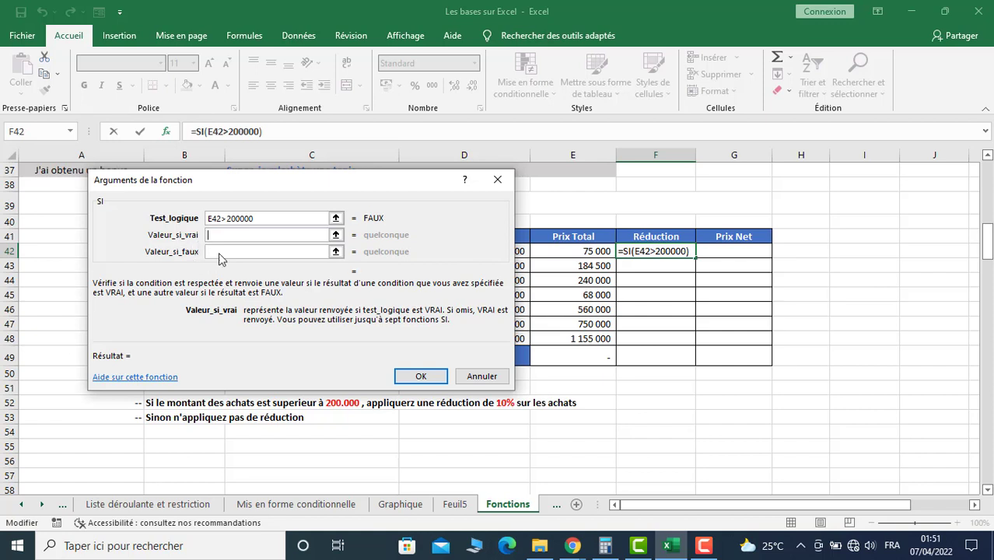
{"action": "left_click", "coordinate": [564, 251]}
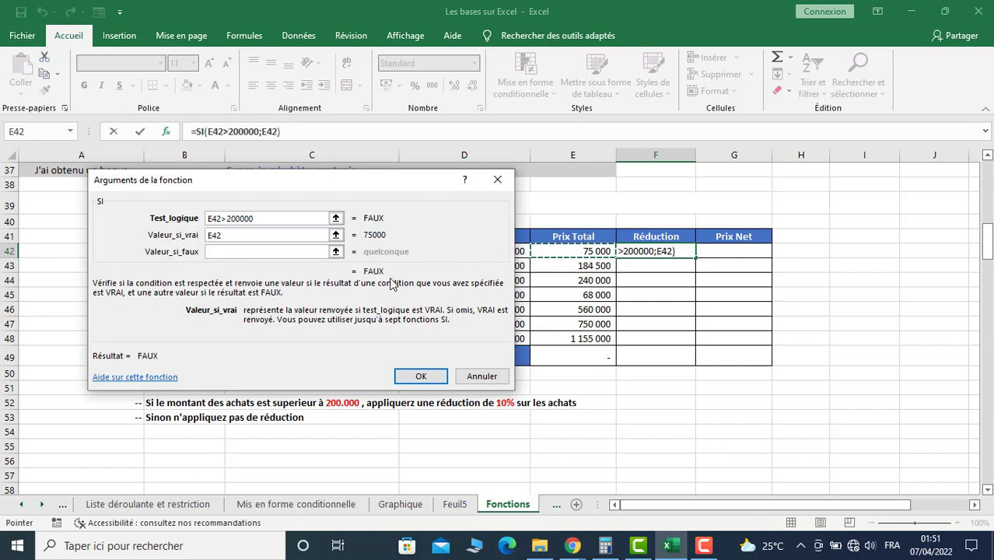
{"action": "type", "text": "*"}
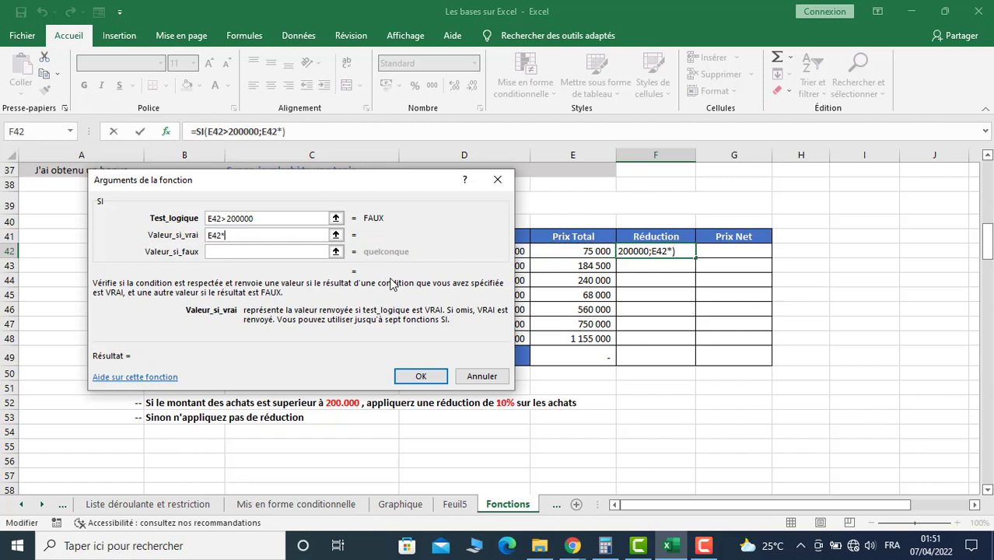
{"action": "type", "text": "10"}
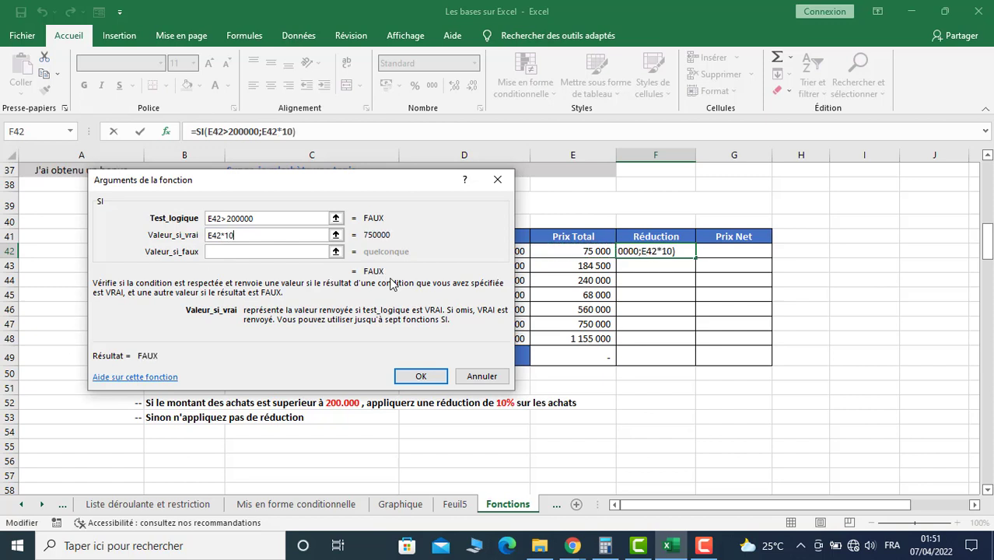
{"action": "type", "text": "µ%"}
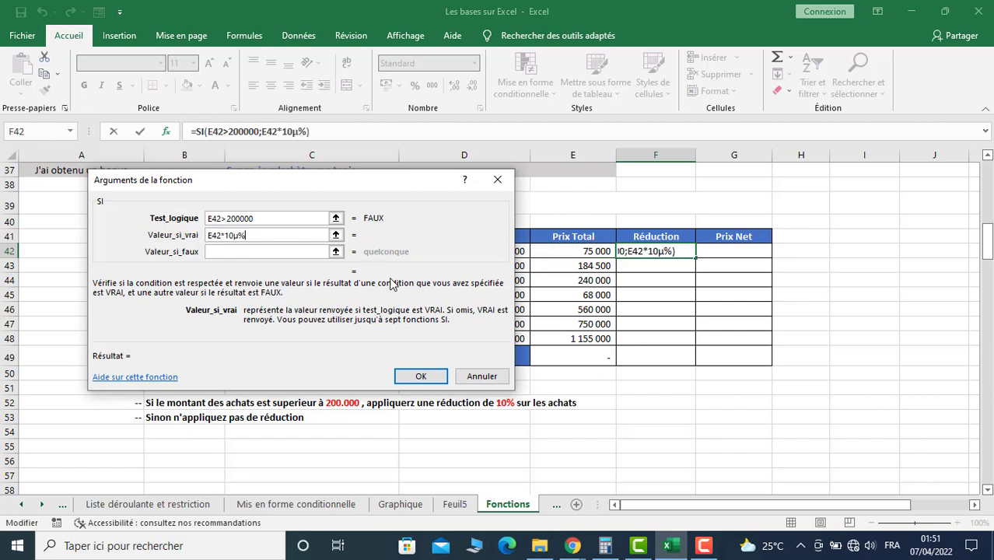
{"action": "key", "text": "BackSpace"}
{"action": "key", "text": "BackSpace"}
{"action": "type", "text": "%"}
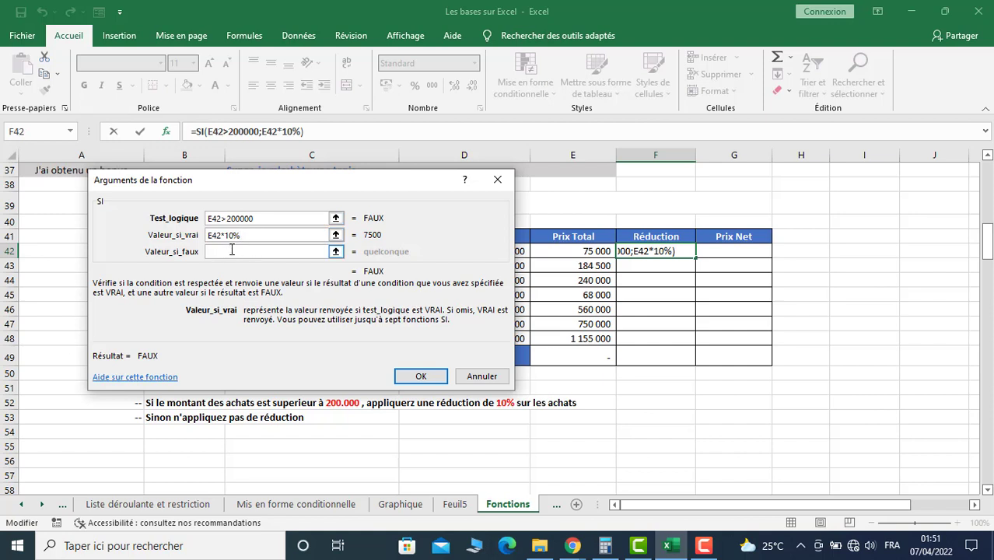
{"action": "left_click", "coordinate": [232, 250]}
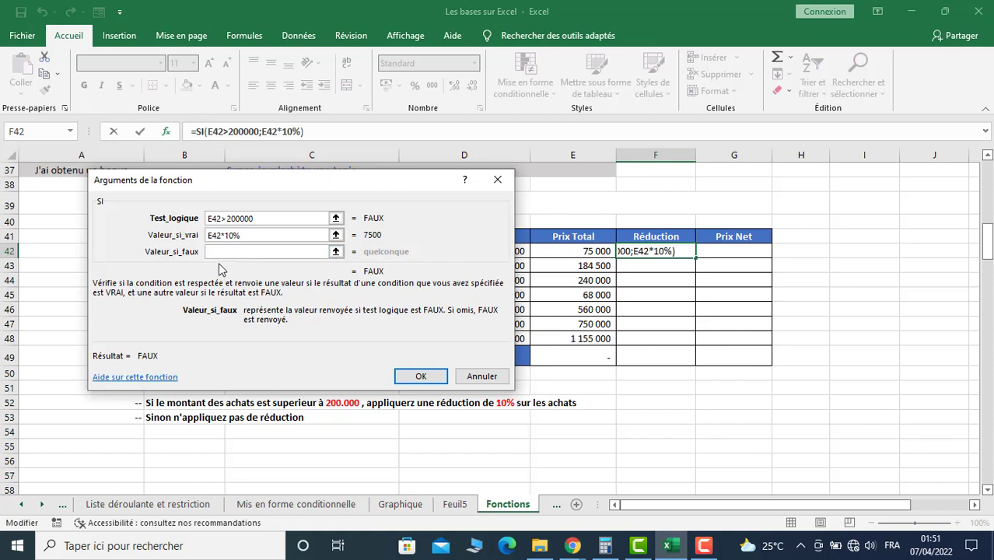
{"action": "type", "text": "0"}
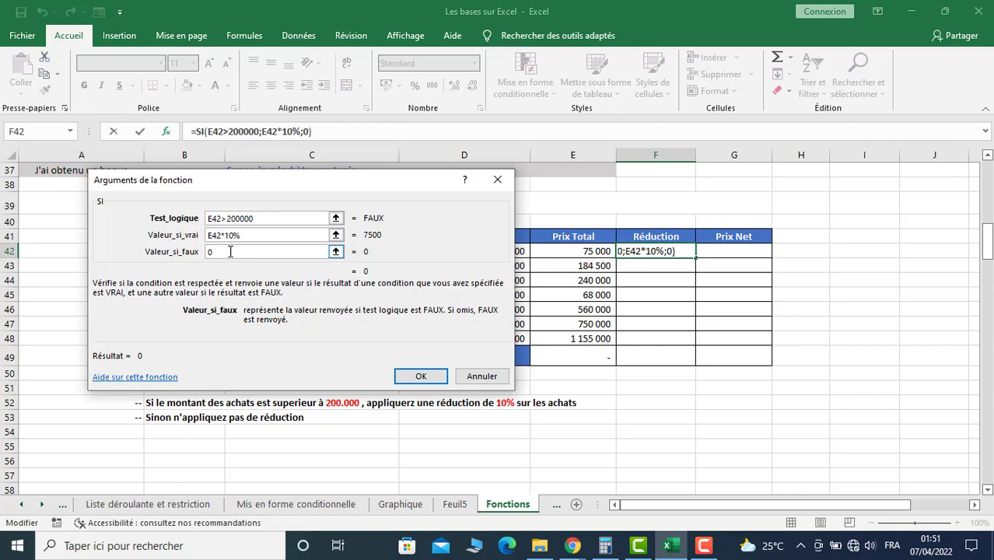
{"action": "left_click", "coordinate": [420, 376]}
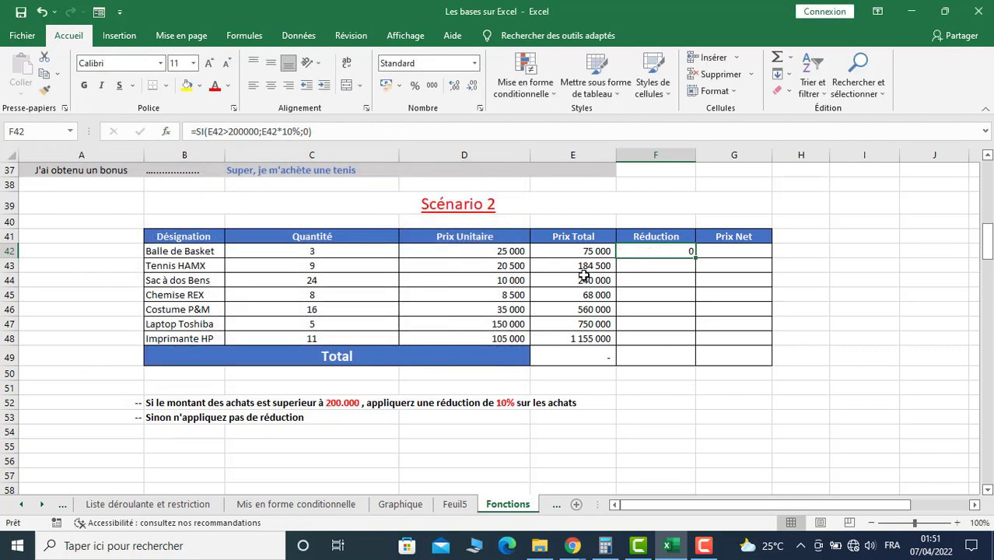
{"action": "double_click", "coordinate": [695, 257]}
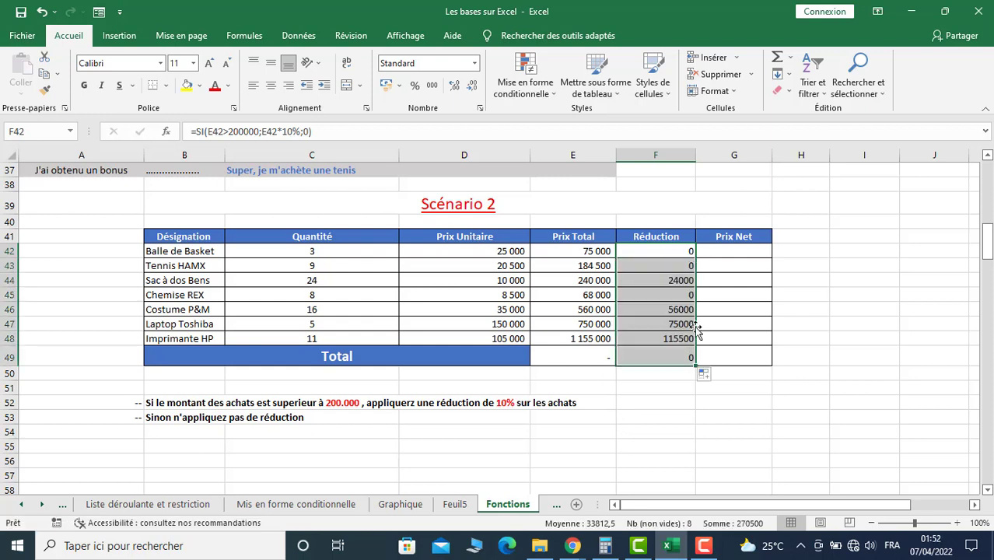
{"action": "left_click", "coordinate": [655, 250]}
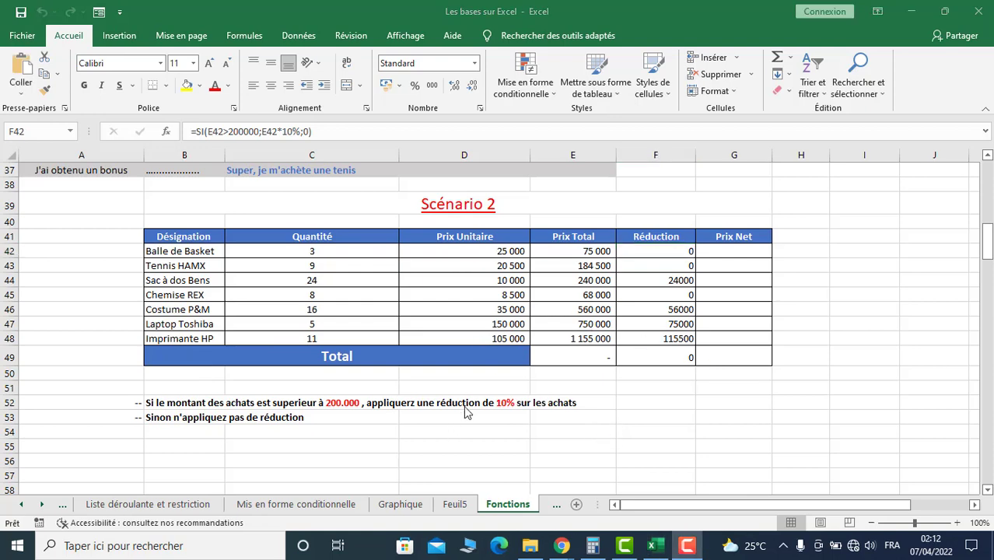
Delete rows 71–72 holding the 30% and 50% cases from the nested-IF diagram
{"action": "scroll", "coordinate": [472, 390], "scroll_direction": "down", "scroll_amount": 3}
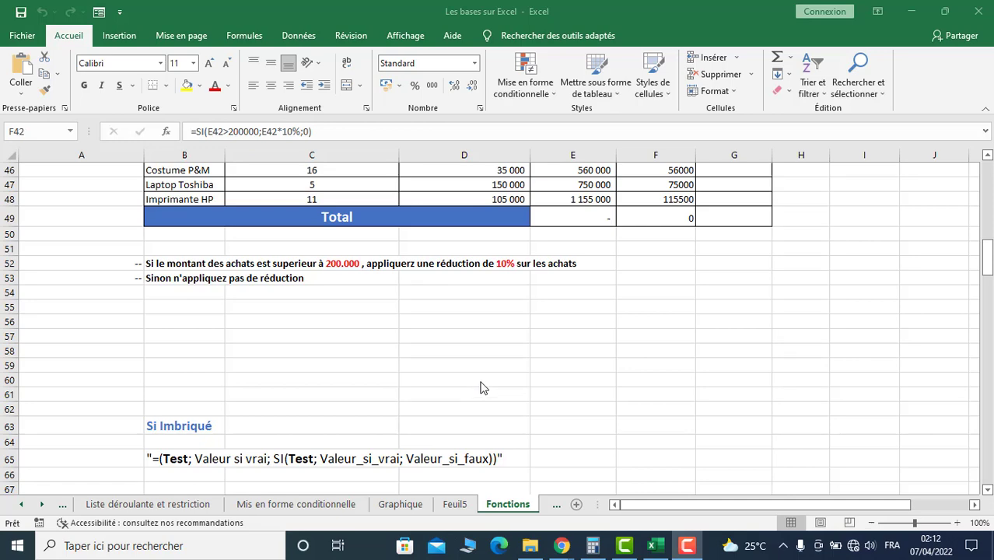
{"action": "scroll", "coordinate": [481, 386], "scroll_direction": "down", "scroll_amount": 2}
{"action": "scroll", "coordinate": [467, 388], "scroll_direction": "down", "scroll_amount": 1}
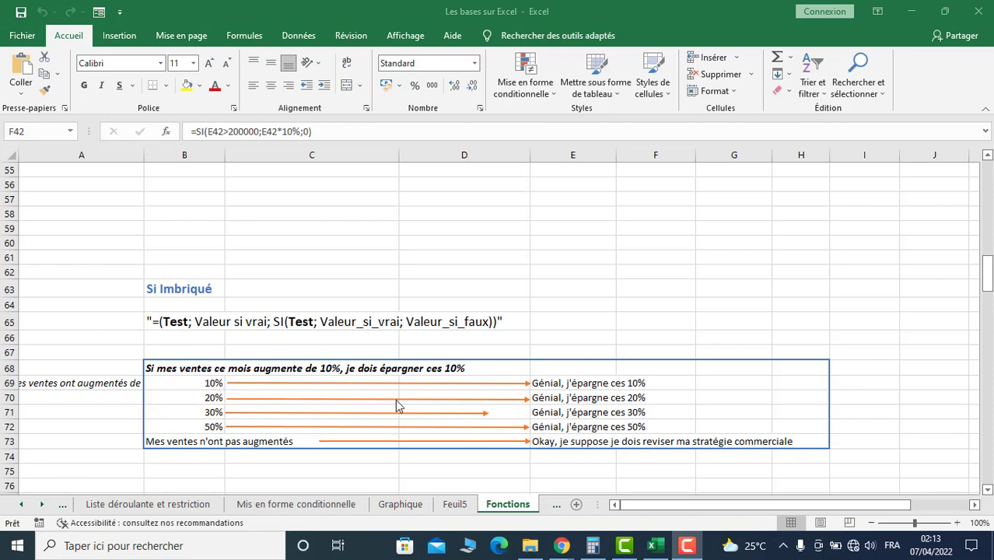
{"action": "scroll", "coordinate": [396, 405], "scroll_direction": "down", "scroll_amount": 1}
{"action": "scroll", "coordinate": [372, 399], "scroll_direction": "down", "scroll_amount": 1}
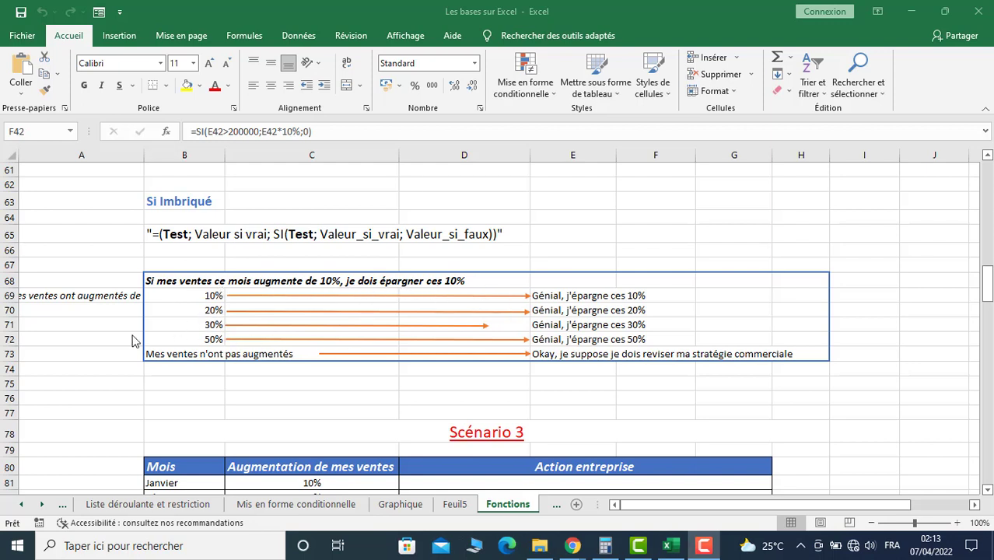
{"action": "left_click_drag", "start_coordinate": [7, 325], "coordinate": [6, 339]}
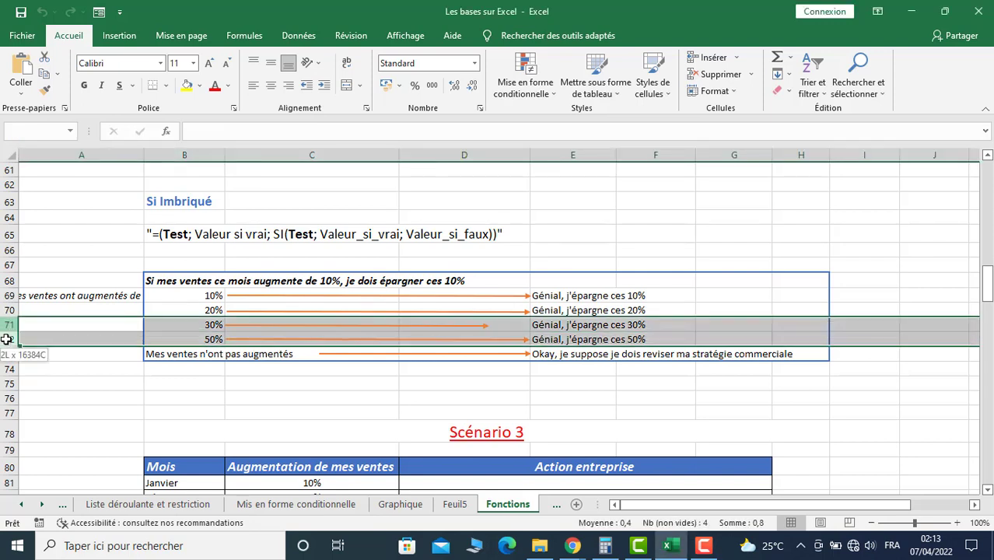
{"action": "right_click", "coordinate": [10, 336]}
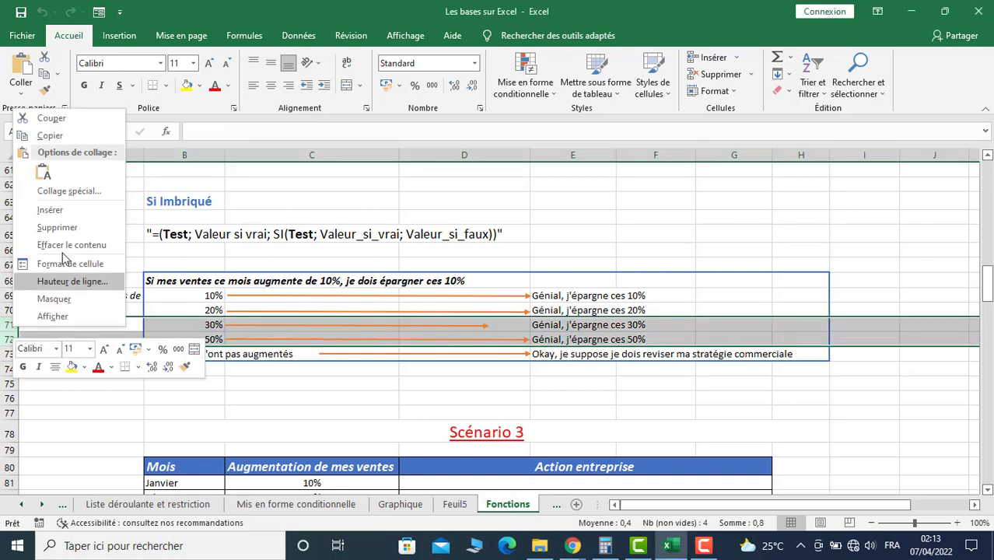
{"action": "left_click", "coordinate": [58, 227]}
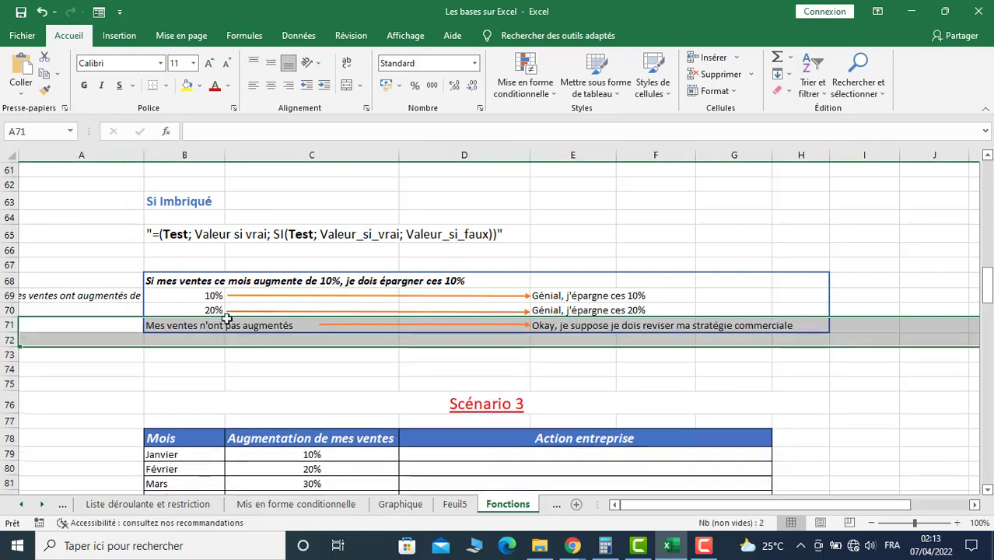
{"action": "left_click", "coordinate": [223, 365]}
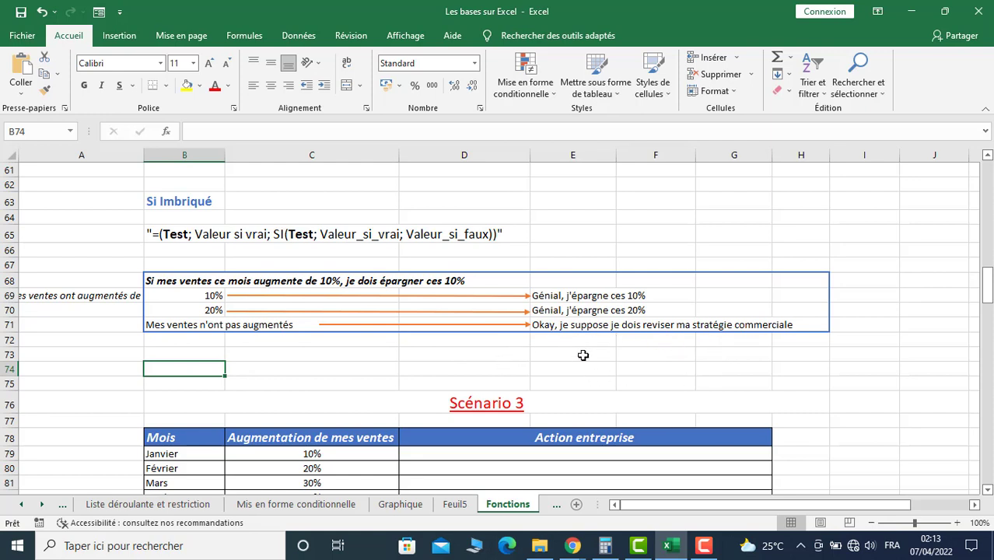
Copy the 10% savings message text from cell E69
{"action": "left_click", "coordinate": [577, 299]}
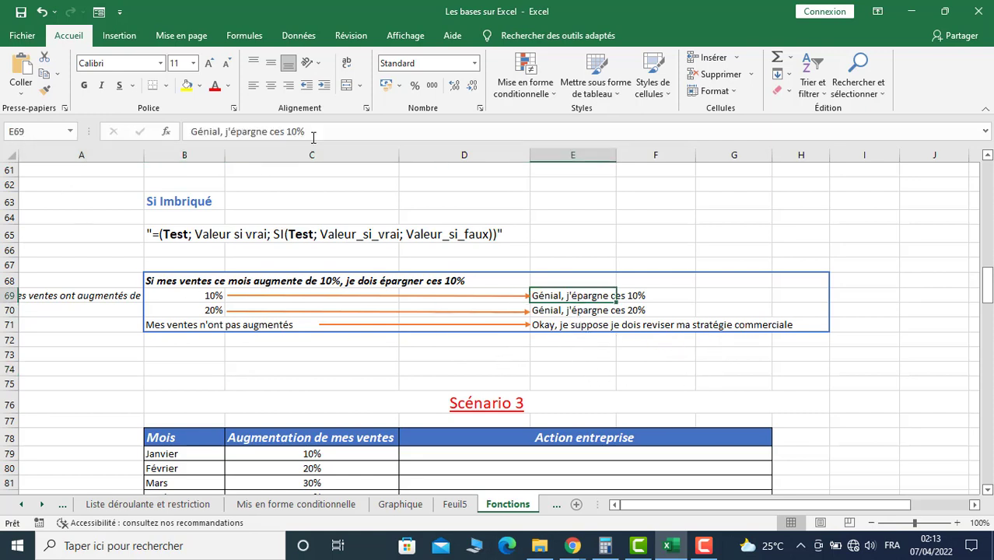
{"action": "left_click_drag", "start_coordinate": [312, 132], "coordinate": [175, 133]}
{"action": "right_click", "coordinate": [201, 131]}
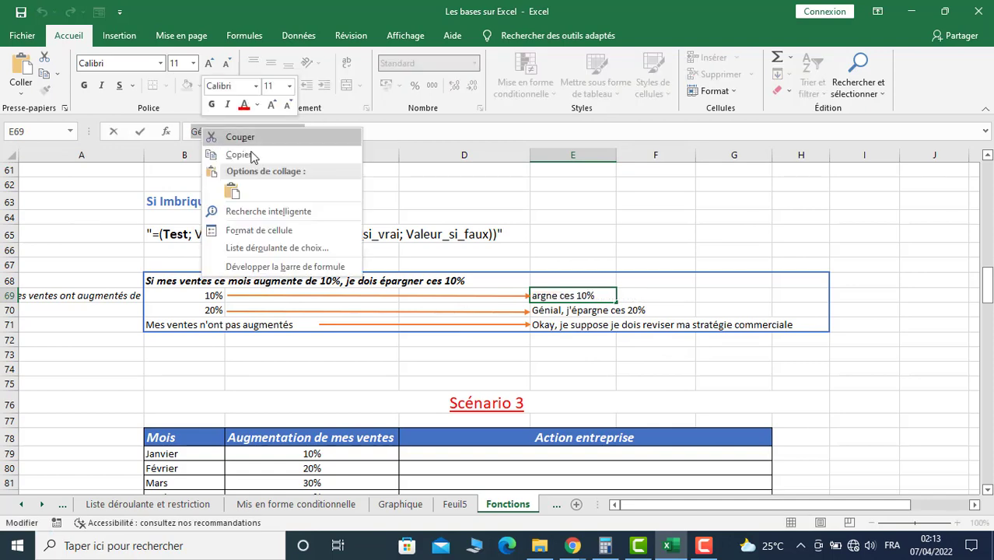
{"action": "left_click", "coordinate": [250, 155]}
{"action": "left_click", "coordinate": [521, 343]}
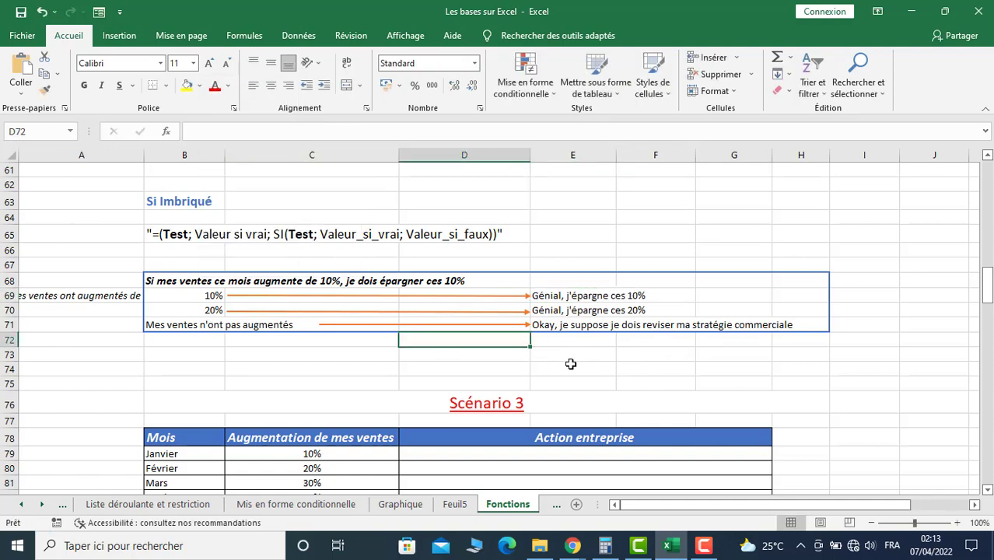
Clear the 30% and 50% values from C81:C82
{"action": "scroll", "coordinate": [570, 364], "scroll_direction": "down", "scroll_amount": 2}
{"action": "scroll", "coordinate": [572, 360], "scroll_direction": "down", "scroll_amount": 1}
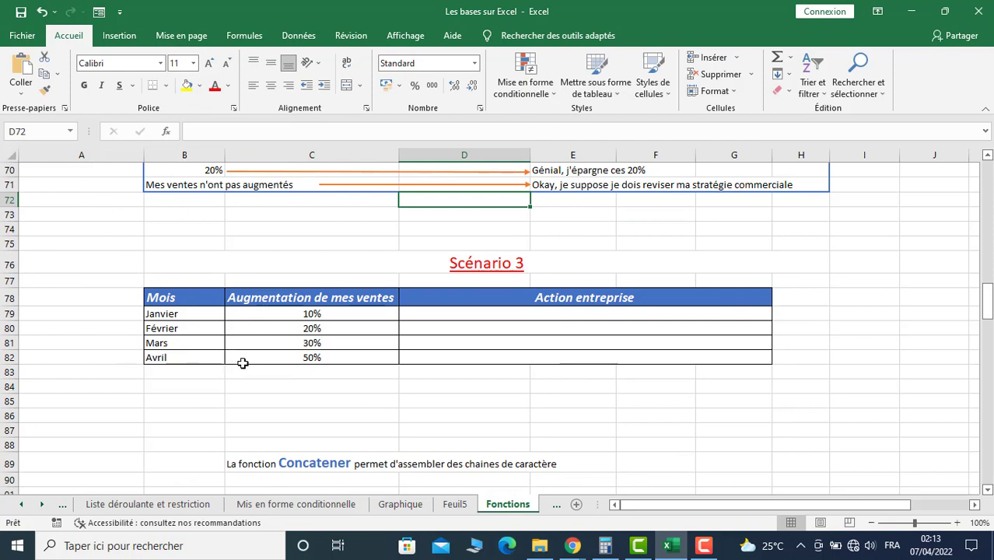
{"action": "left_click_drag", "start_coordinate": [316, 345], "coordinate": [315, 356]}
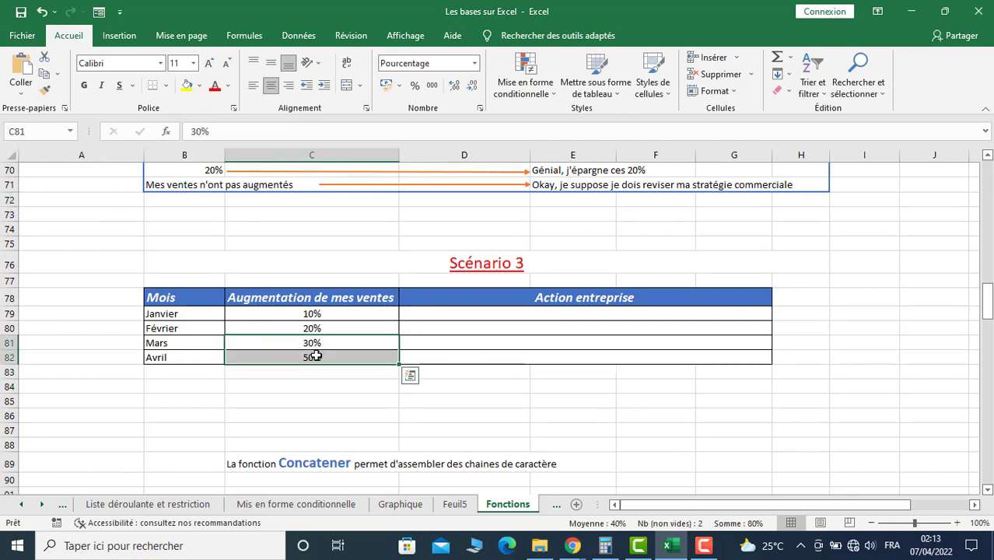
{"action": "key", "text": "Delete"}
In D79, start =SI(C79=10%;"Génial, j'épargne ces 10%"; followed by a nested Si
{"action": "left_click", "coordinate": [426, 342]}
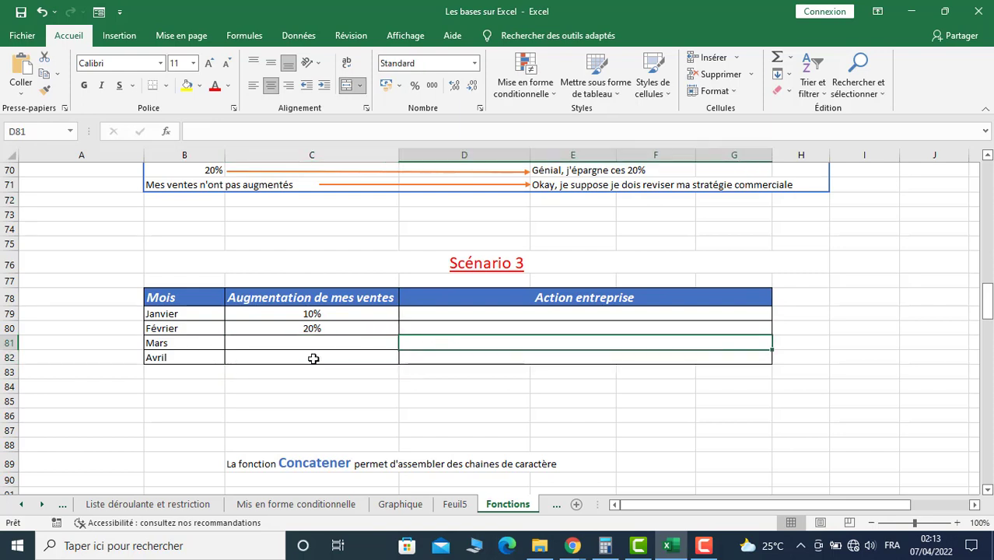
{"action": "scroll", "coordinate": [539, 420], "scroll_direction": "up", "scroll_amount": 1}
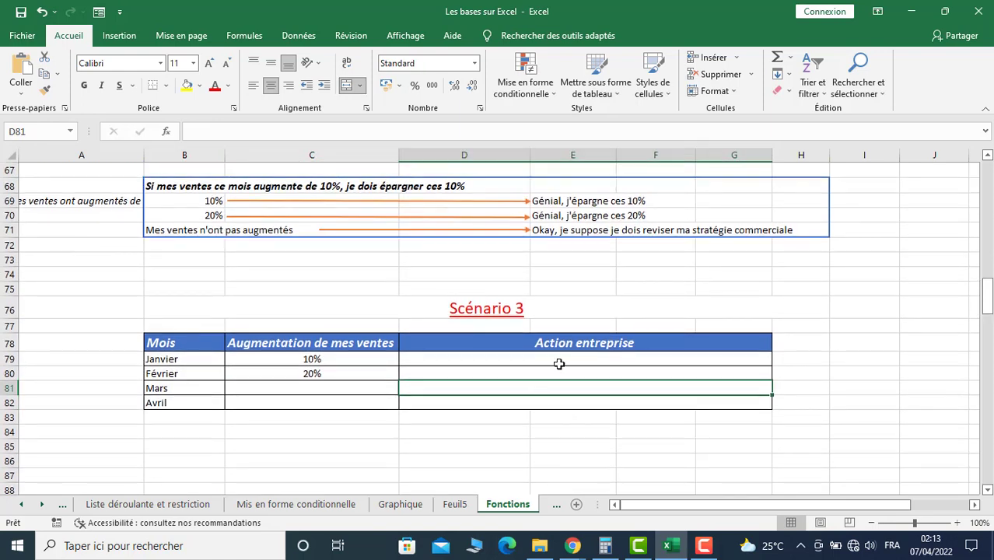
{"action": "left_click", "coordinate": [506, 361]}
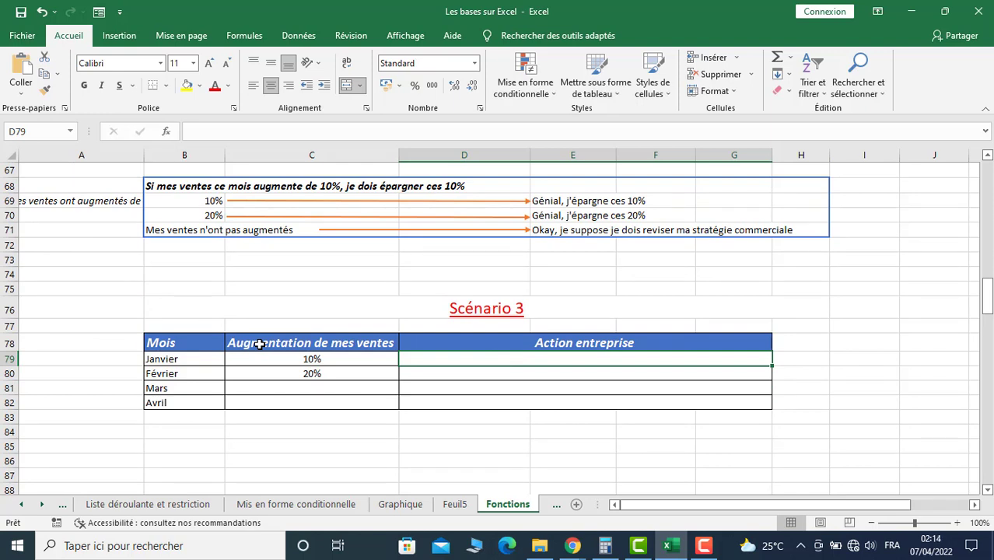
{"action": "type", "text": "="}
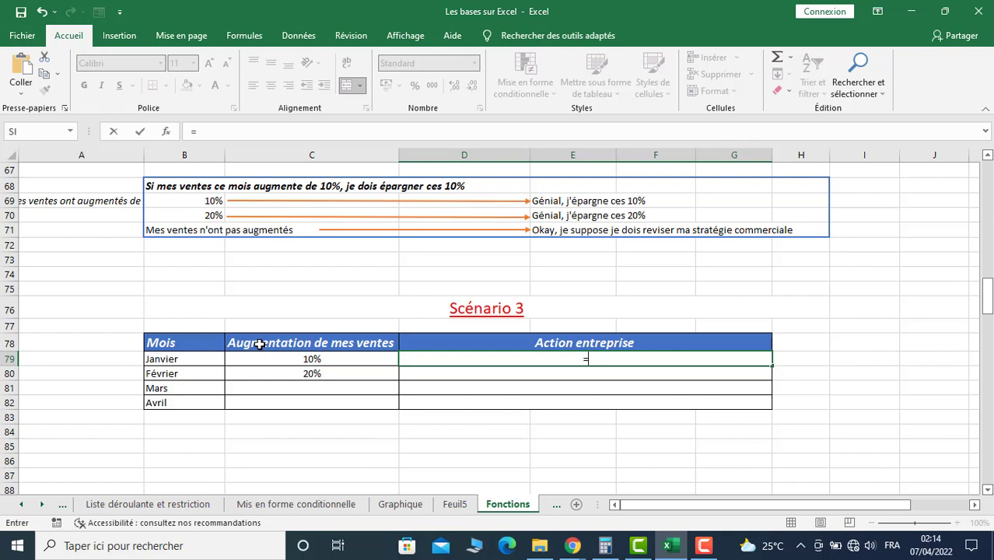
{"action": "type", "text": "si"}
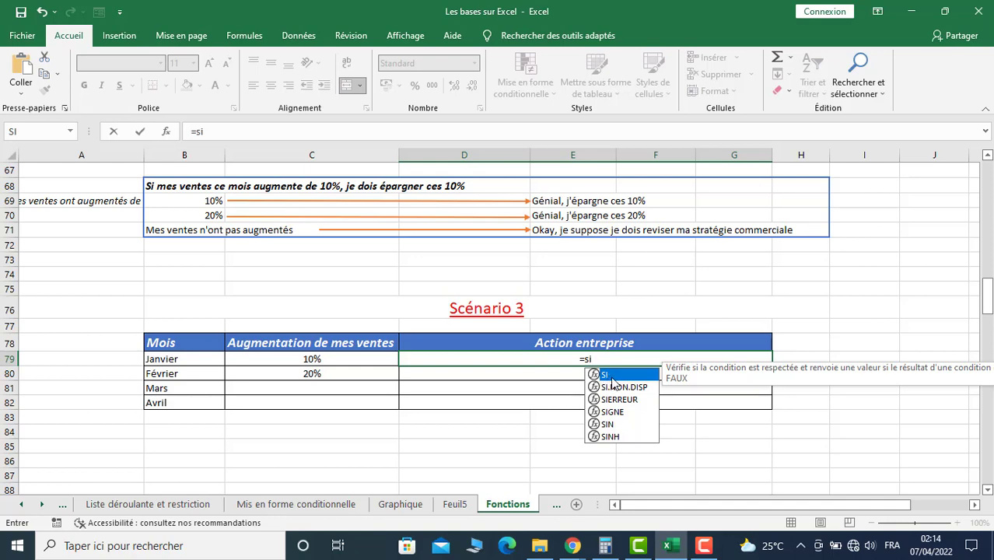
{"action": "double_click", "coordinate": [612, 378]}
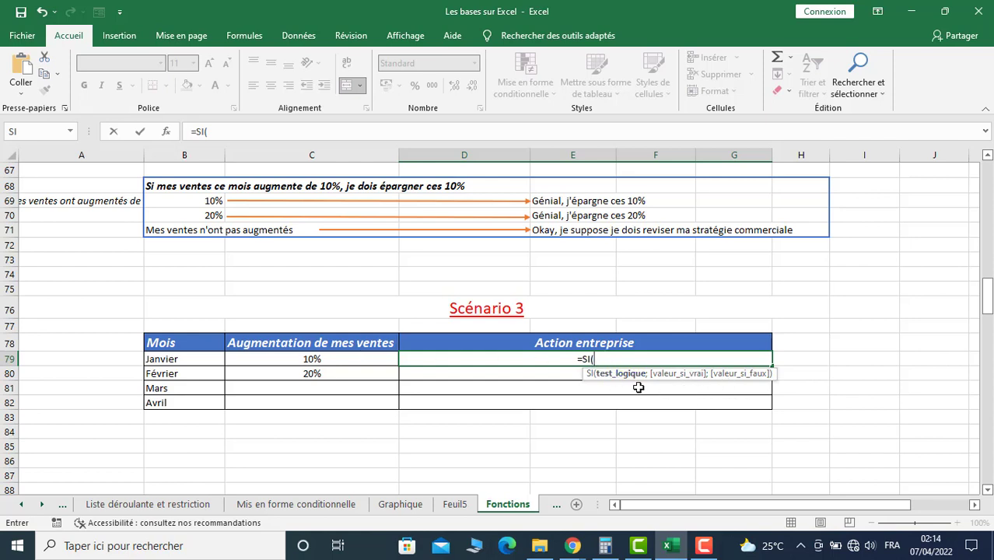
{"action": "left_click", "coordinate": [330, 360]}
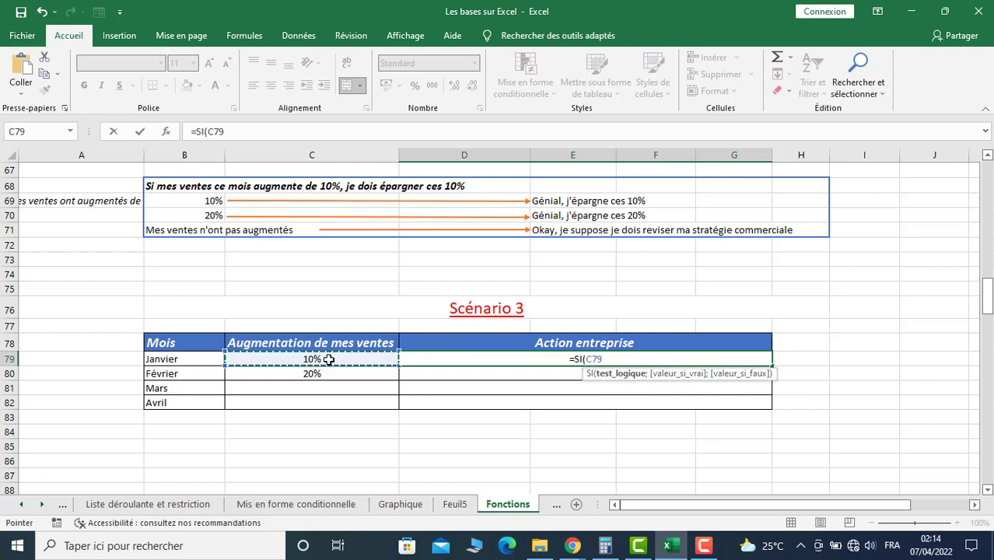
{"action": "type", "text": "=1"}
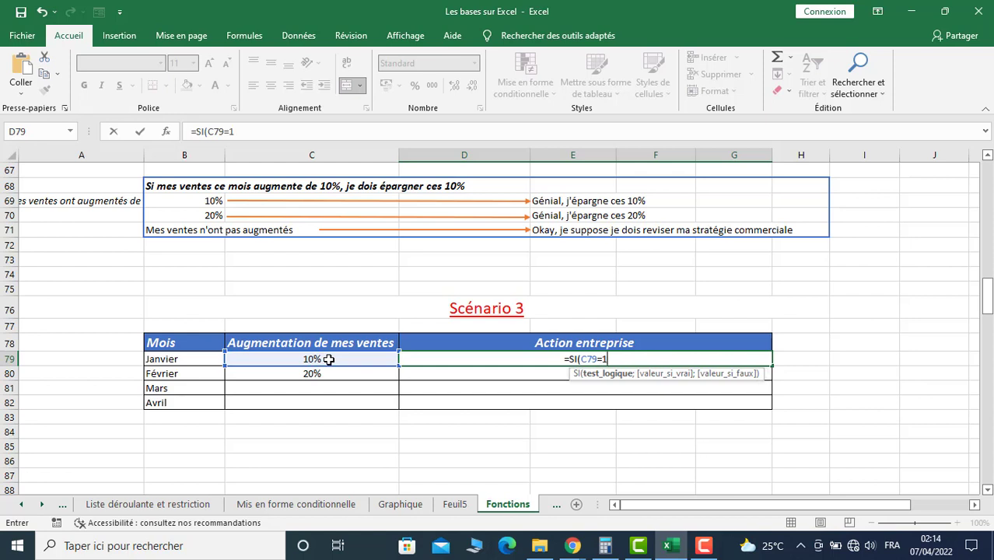
{"action": "type", "text": "0%"}
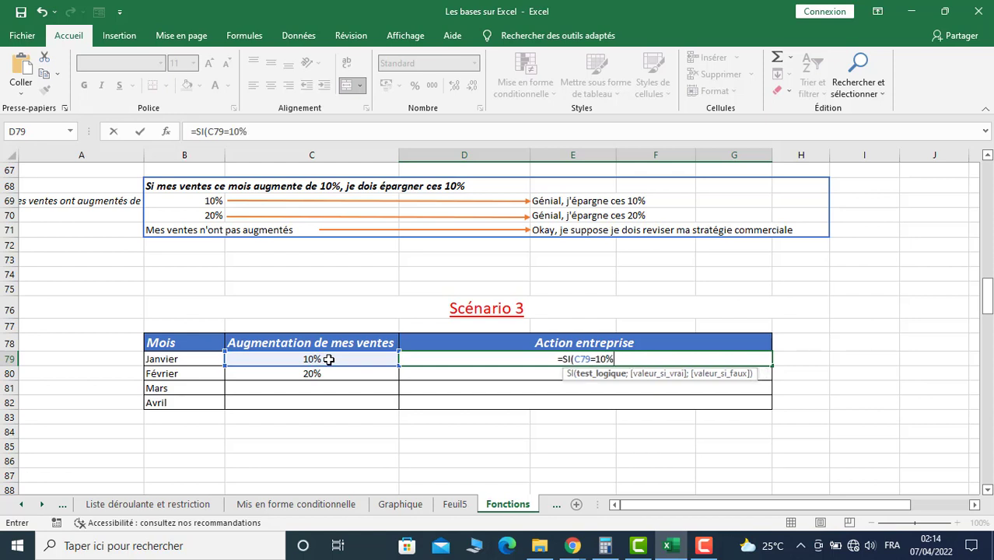
{"action": "type", "text": ";"}
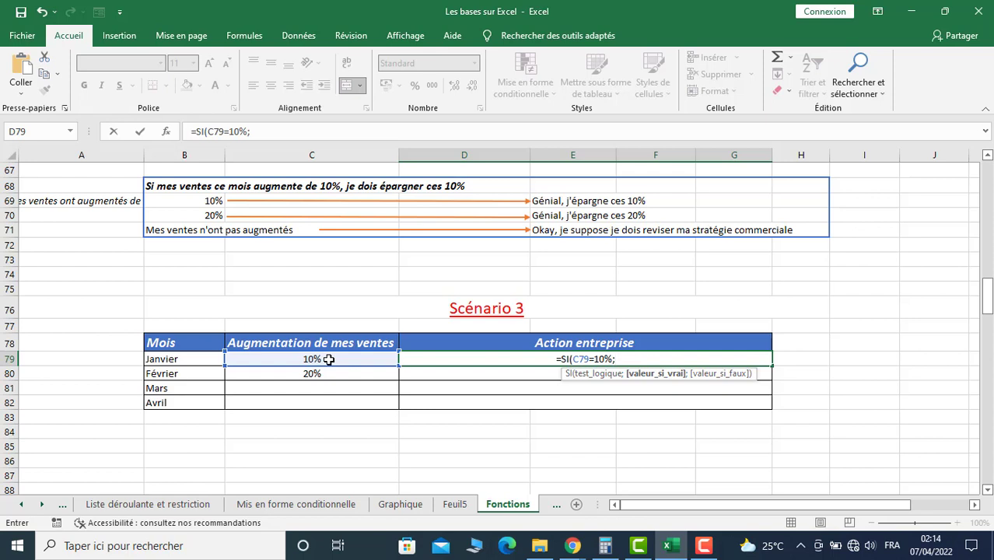
{"action": "type", "text": "\""}
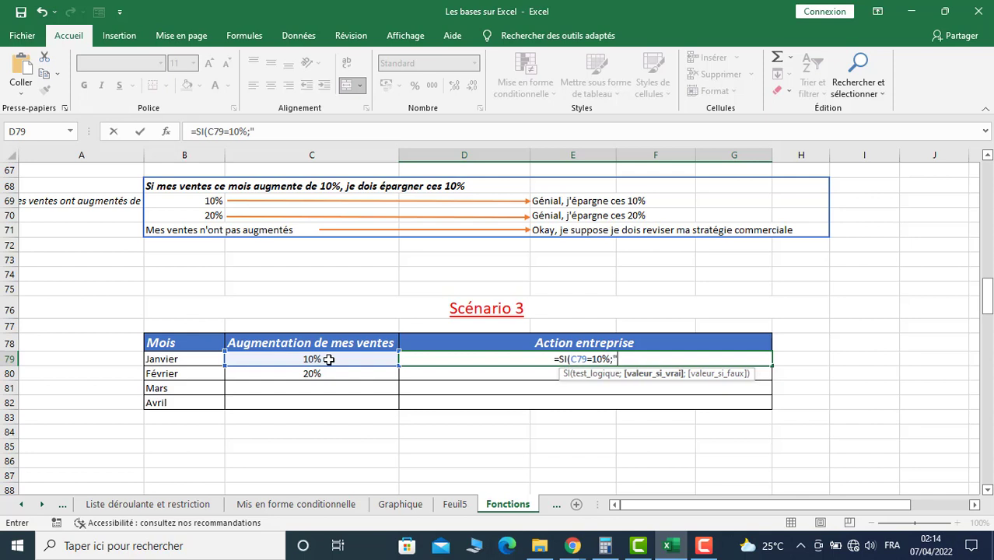
{"action": "type", "text": "Génial, j'épargne ces 10%"}
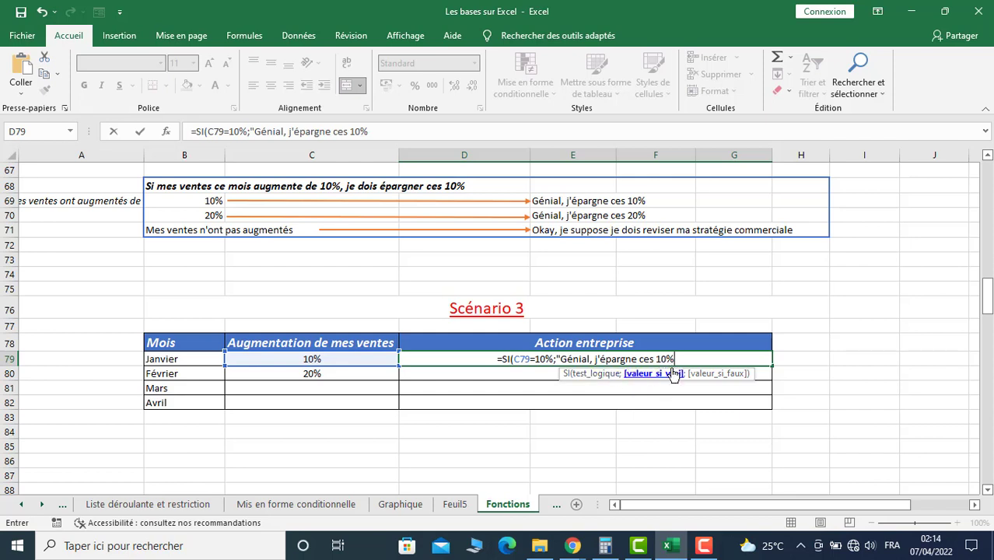
{"action": "type", "text": "\""}
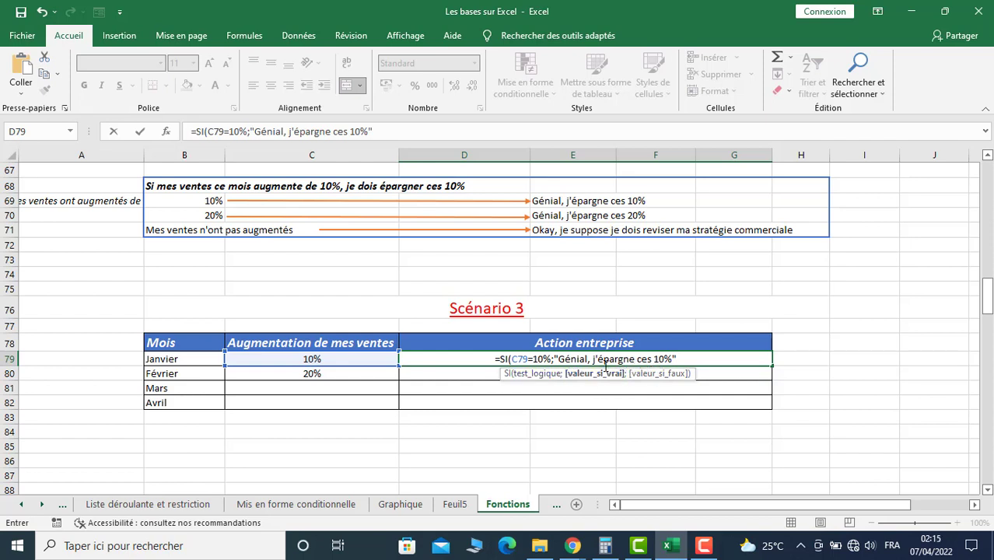
{"action": "type", "text": ";"}
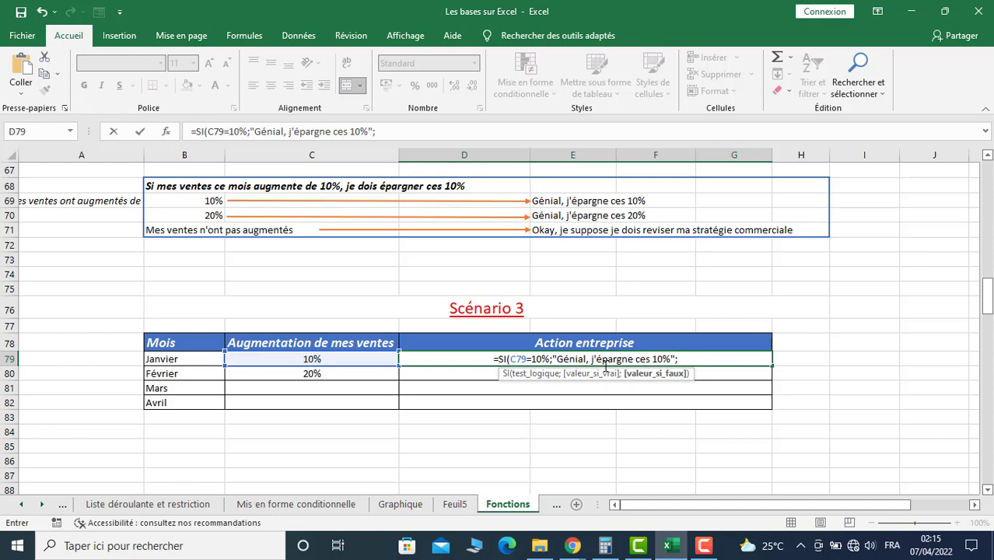
{"action": "type", "text": "S"}
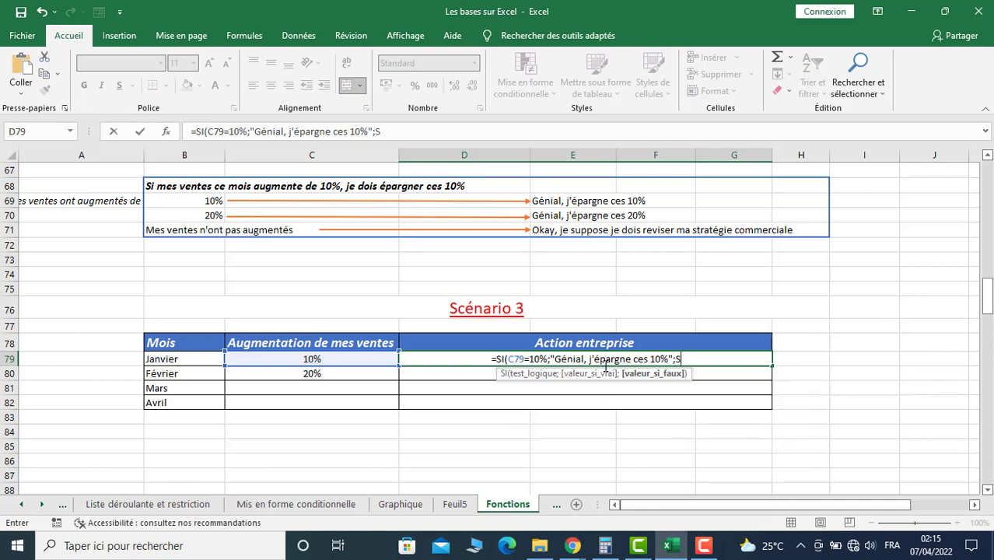
{"action": "type", "text": "i"}
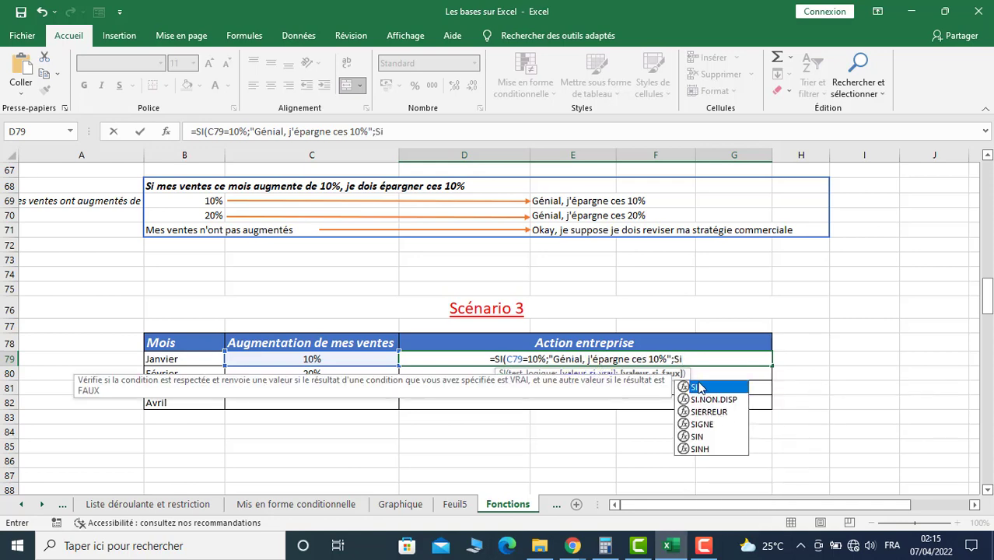
Add nested SI(C79=20%;"Génial, j'épargne ces 20%"; by pasting the message and changing 10% to 20%
{"action": "double_click", "coordinate": [700, 387]}
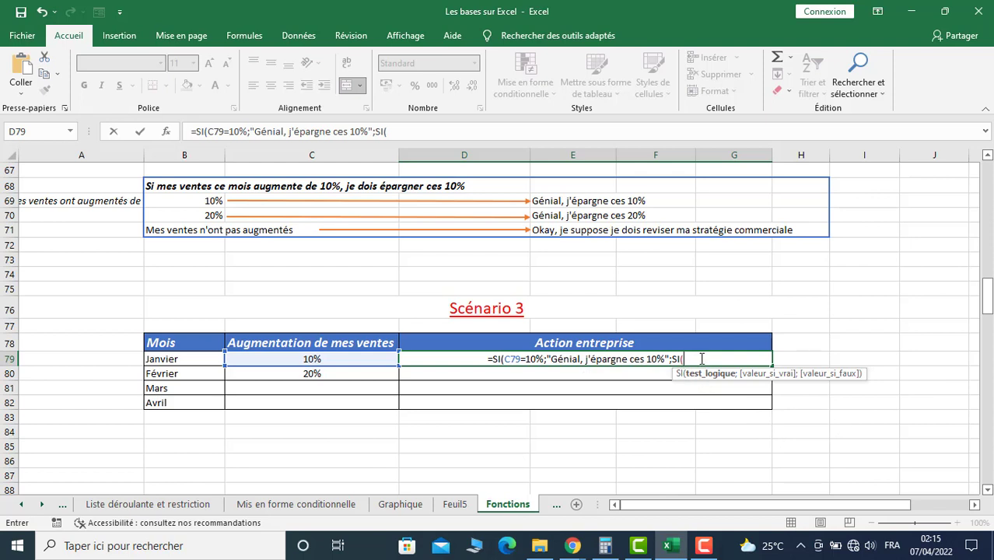
{"action": "left_click", "coordinate": [340, 358]}
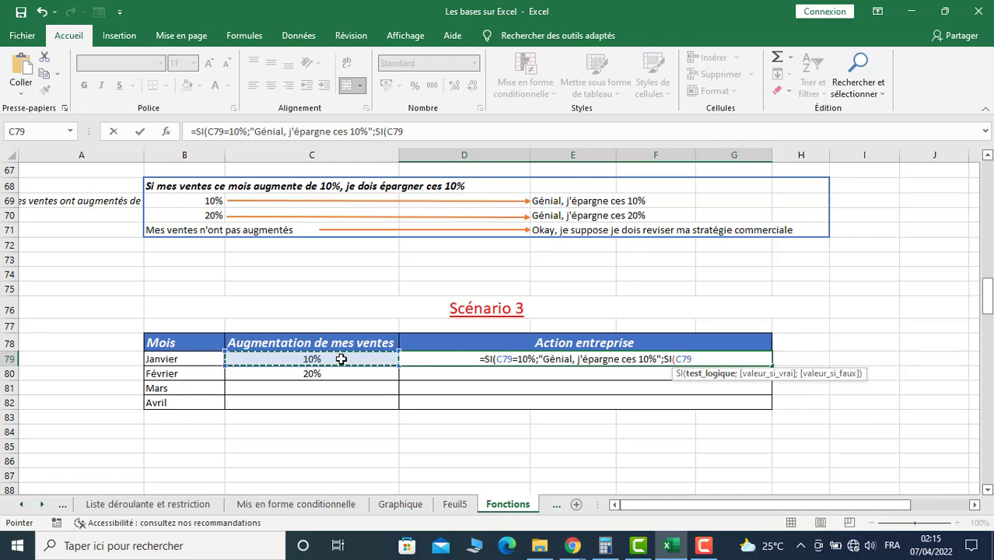
{"action": "type", "text": "="}
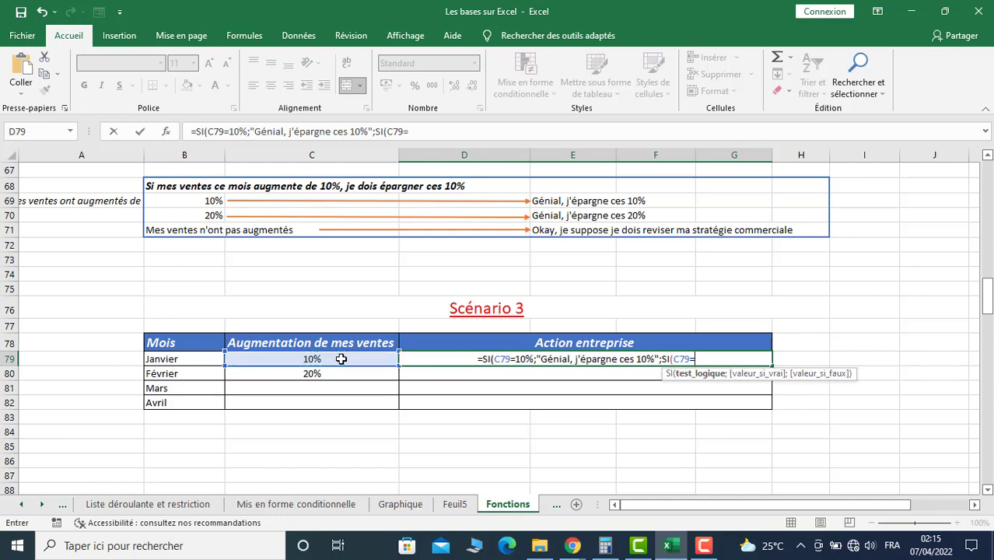
{"action": "type", "text": "20"}
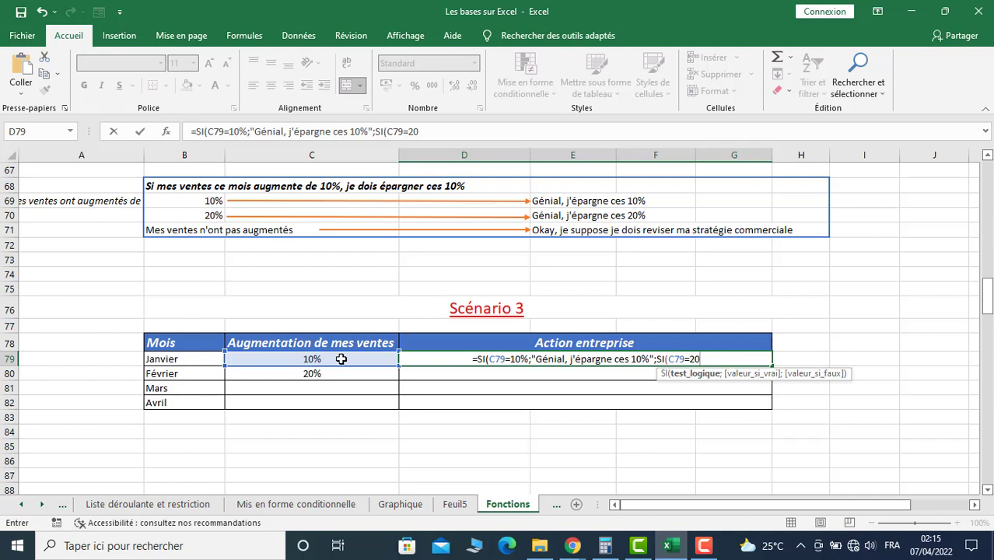
{"action": "type", "text": "%"}
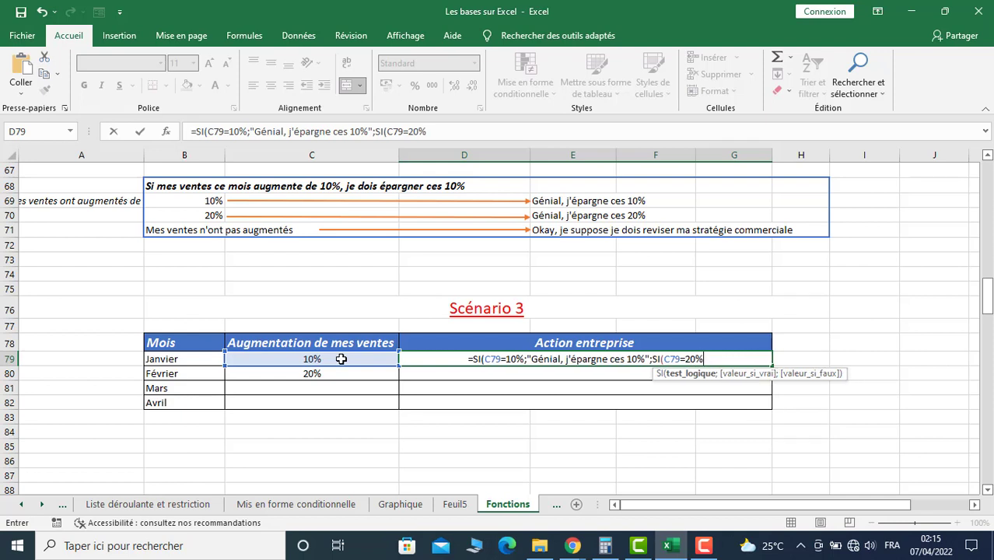
{"action": "type", "text": ";"}
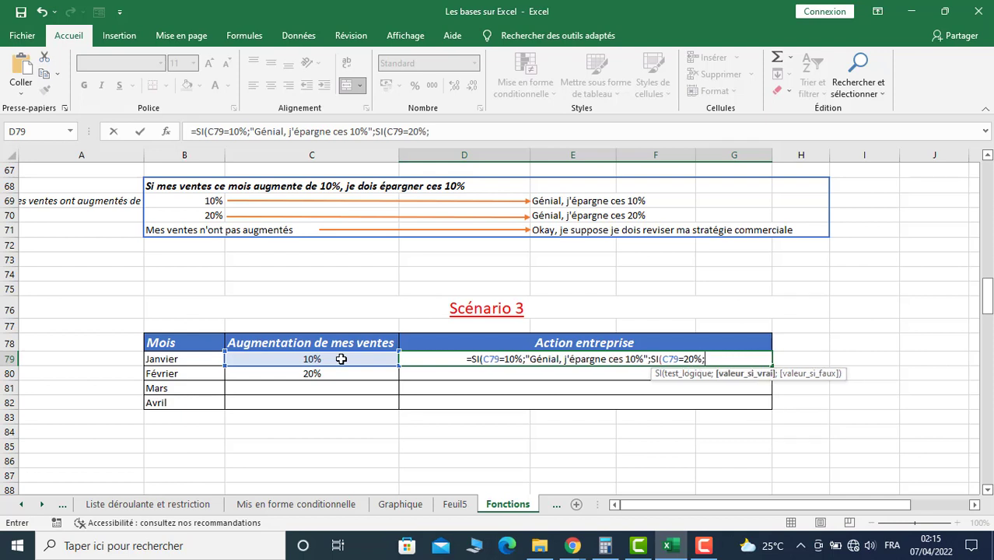
{"action": "type", "text": "\""}
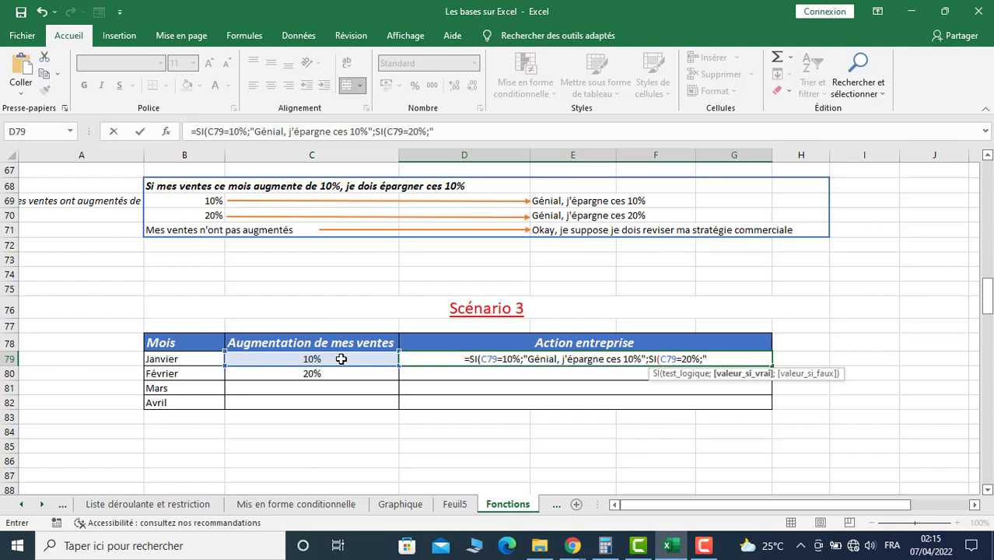
{"action": "key", "text": "ctrl+v"}
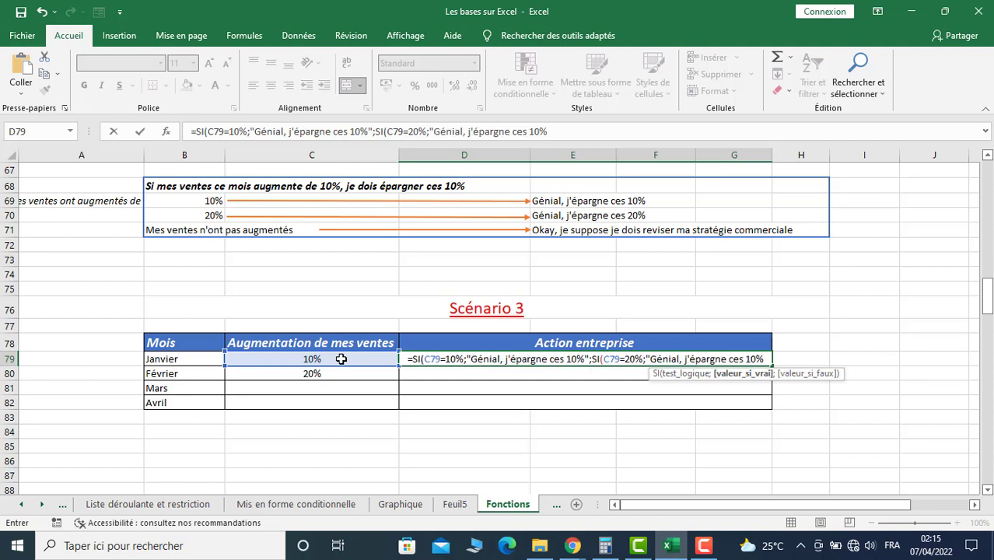
{"action": "left_click", "coordinate": [752, 359]}
{"action": "key", "text": "BackSpace"}
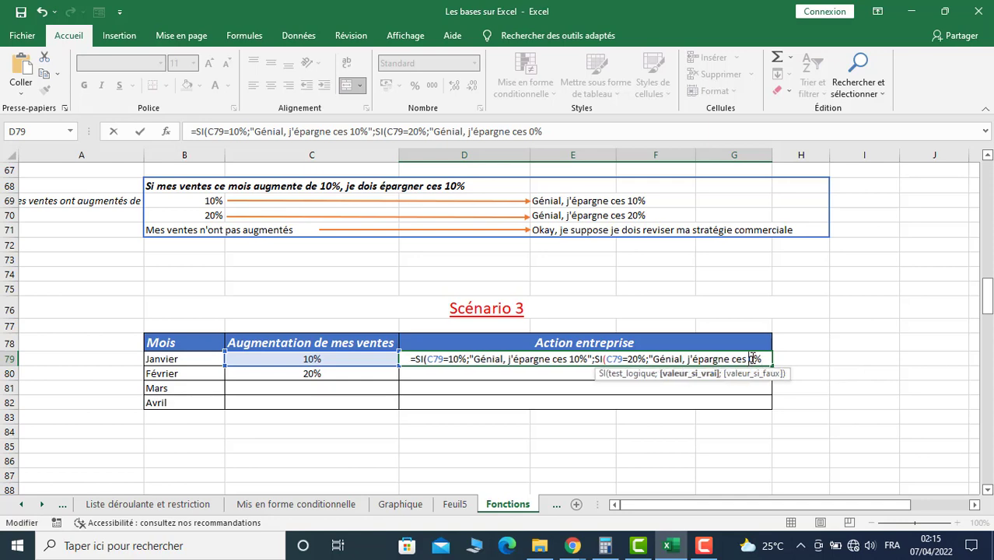
{"action": "type", "text": "20%"}
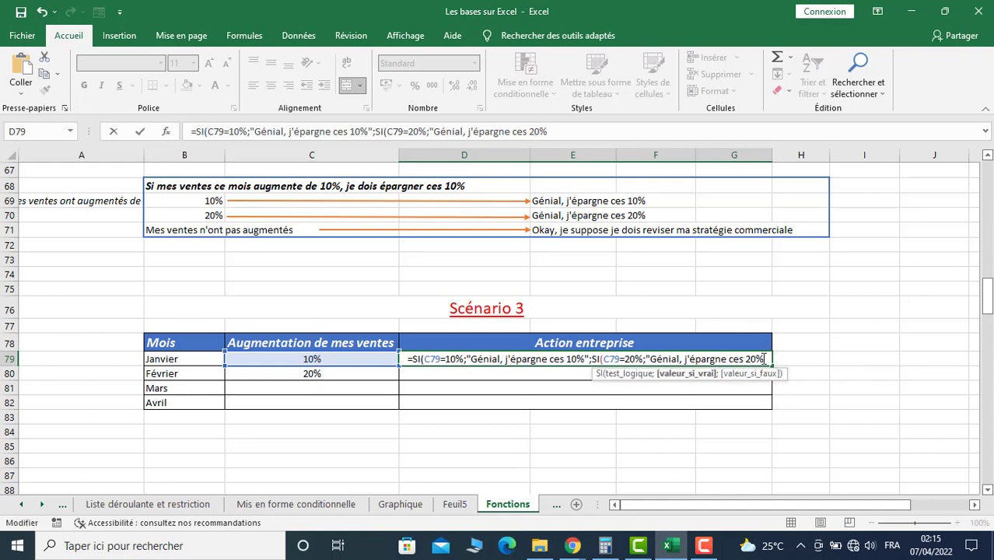
{"action": "type", "text": "\""}
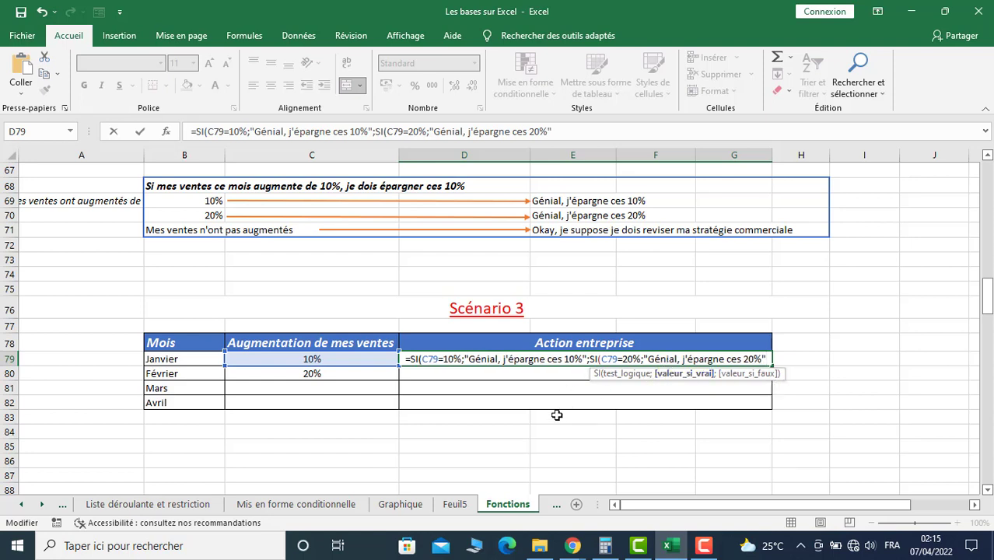
{"action": "type", "text": ";"}
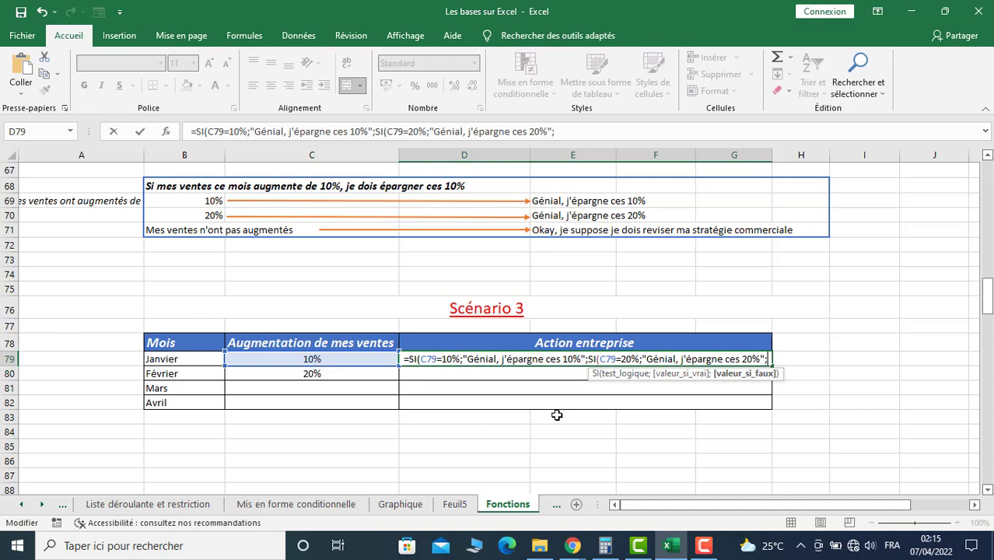
Close D79's formula with the fallback "Okay, je suppose je dois reviser ma stratégie commerciale" and commit it
{"action": "type", "text": "\""}
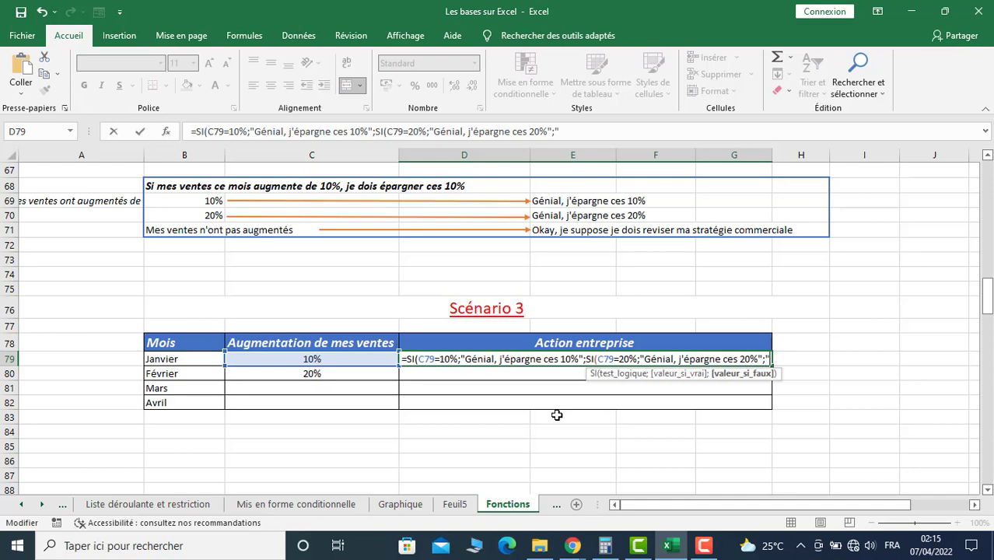
{"action": "type", "text": "Oka"}
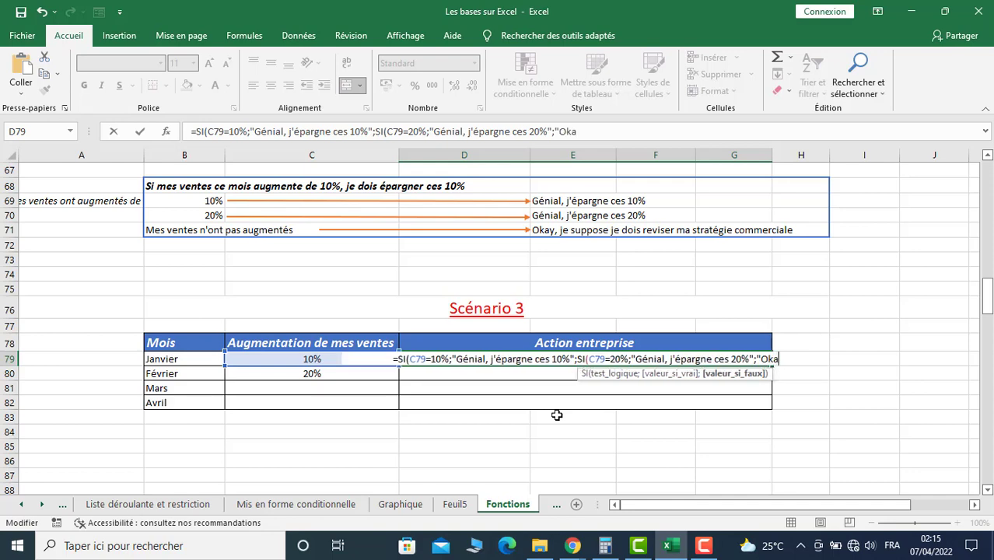
{"action": "type", "text": "y,"}
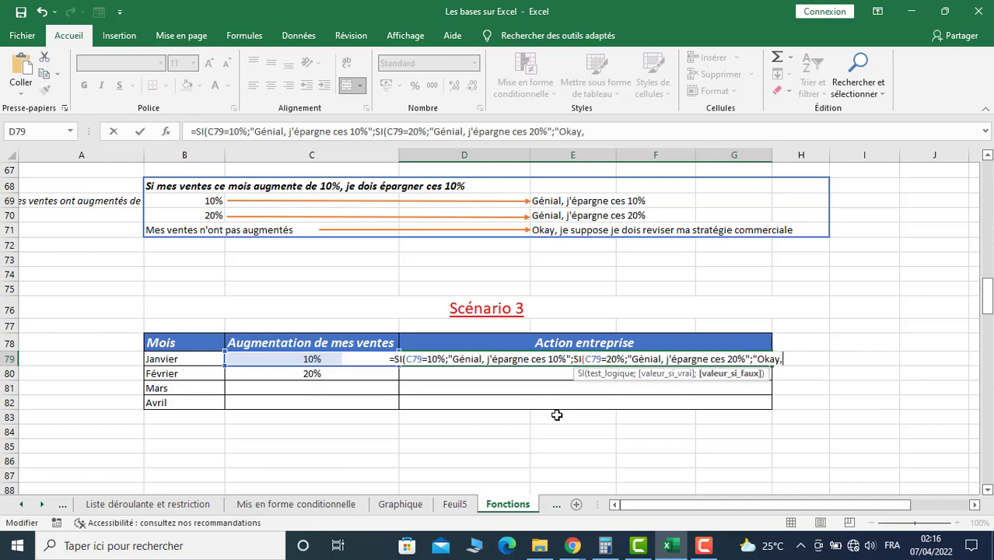
{"action": "type", "text": " je su"}
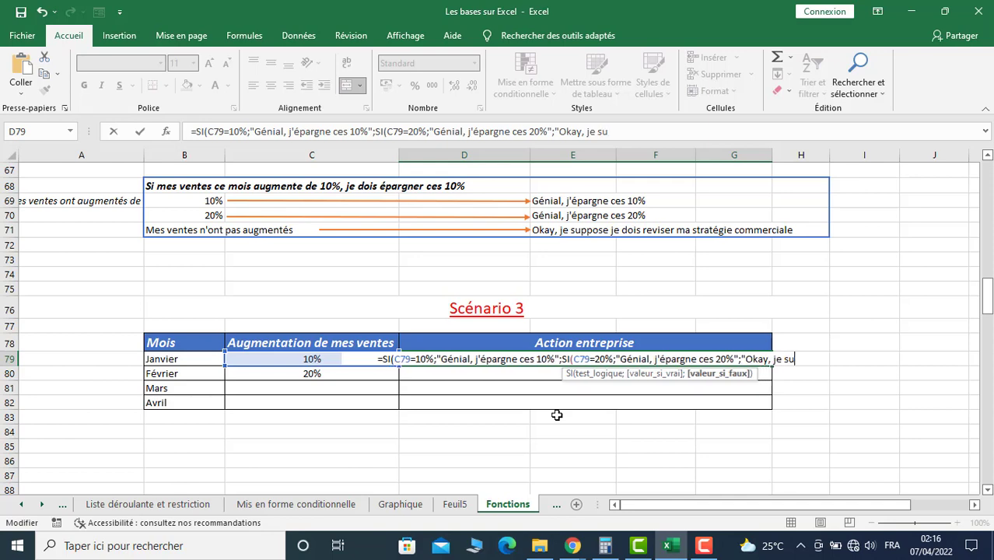
{"action": "type", "text": "ppo"}
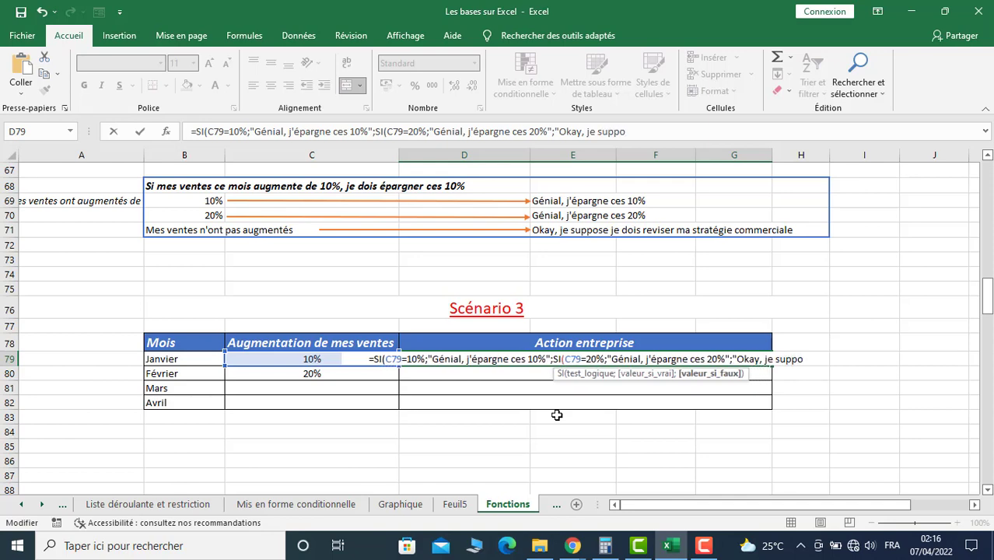
{"action": "type", "text": "se "}
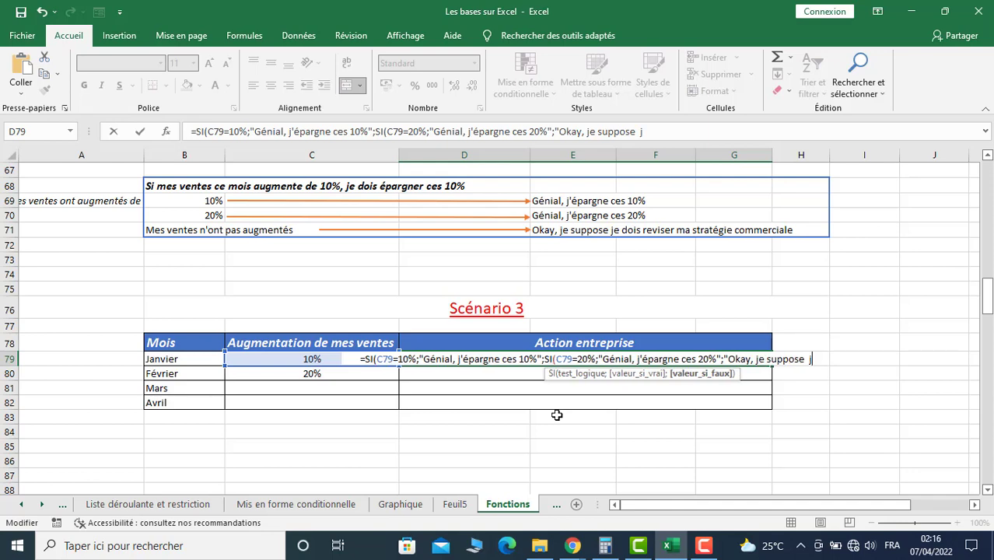
{"action": "type", "text": " je dois"}
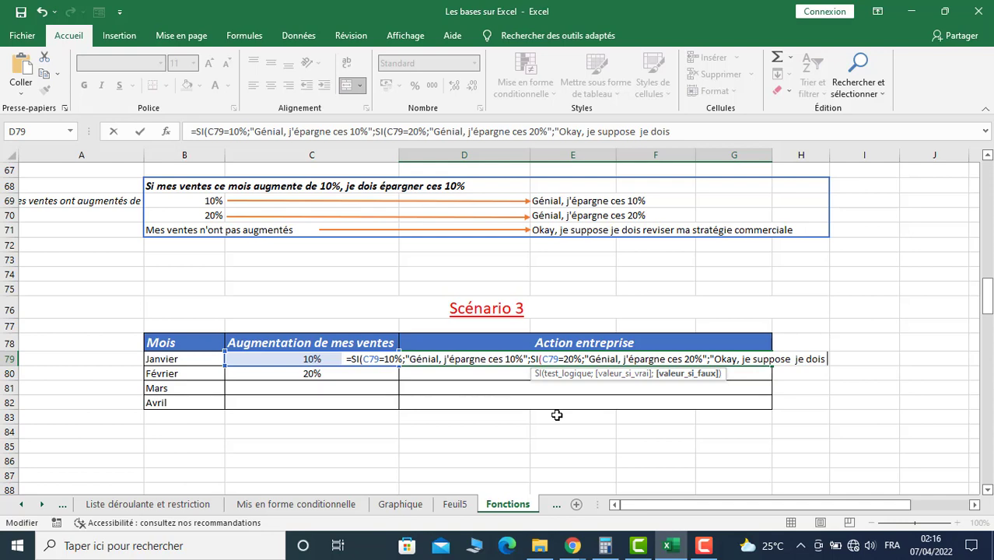
{"action": "type", "text": " revise"}
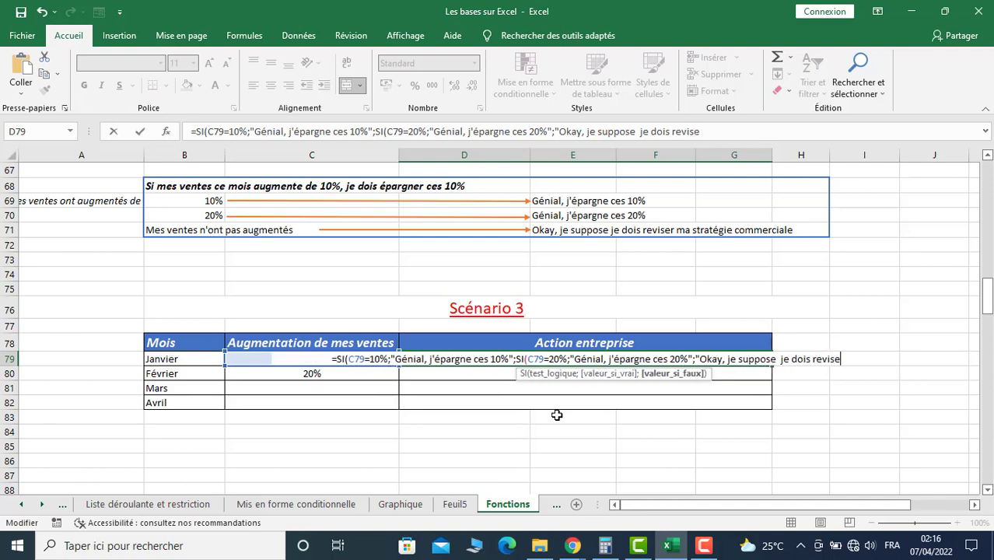
{"action": "type", "text": "r ma "}
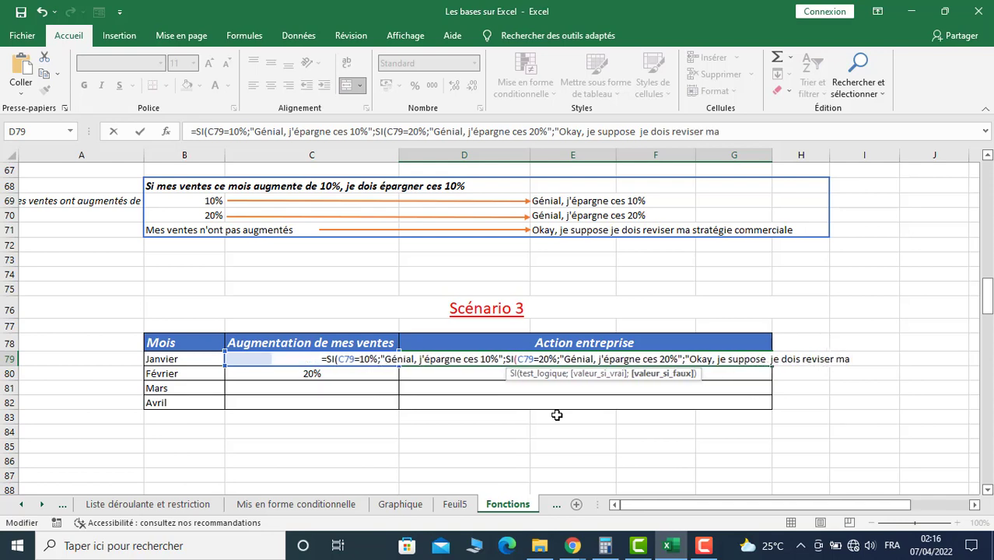
{"action": "type", "text": "strat"}
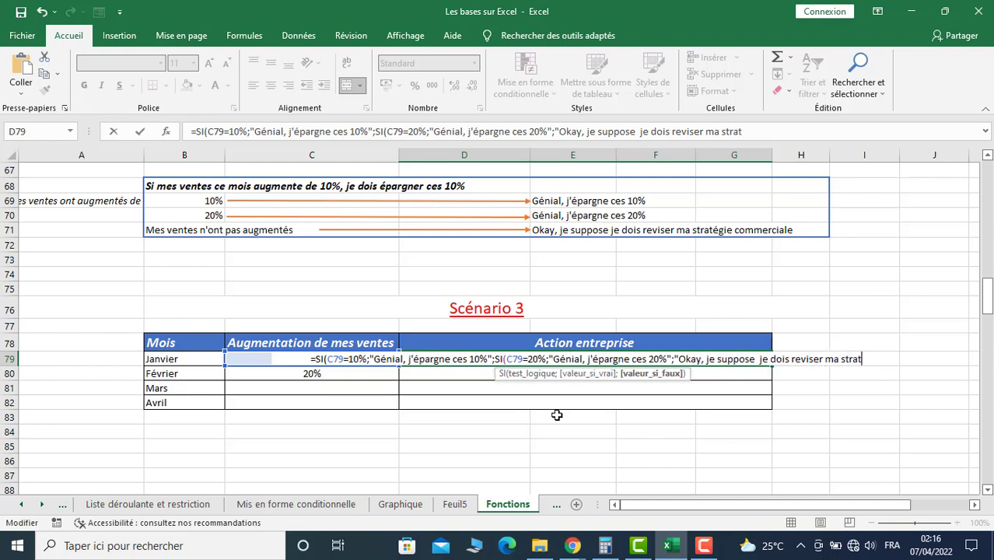
{"action": "type", "text": "égie "}
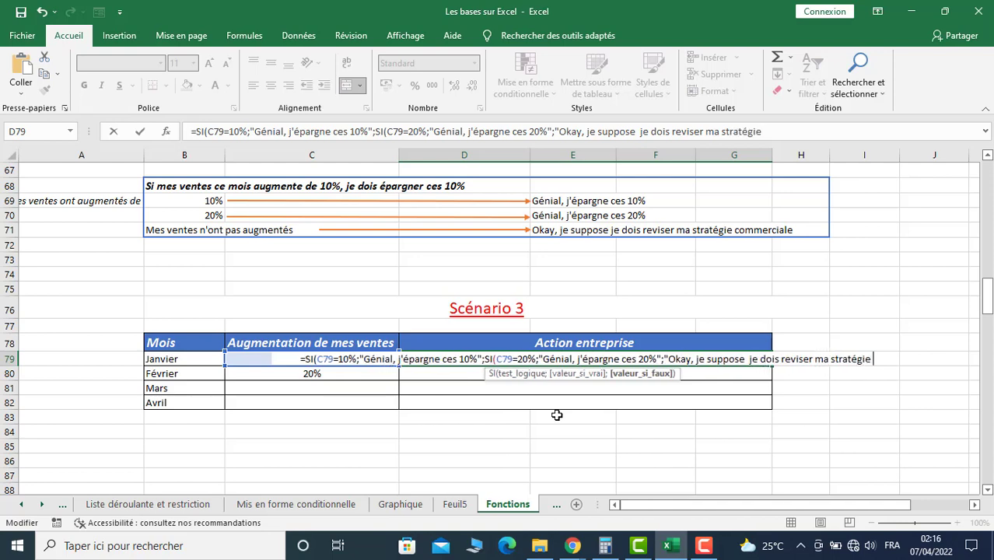
{"action": "type", "text": "commerci"}
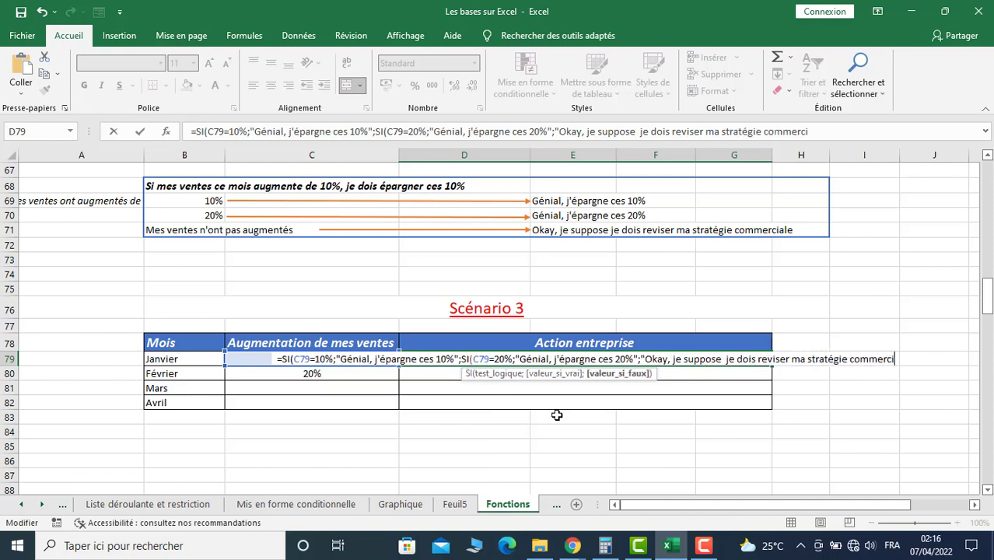
{"action": "type", "text": "ale"}
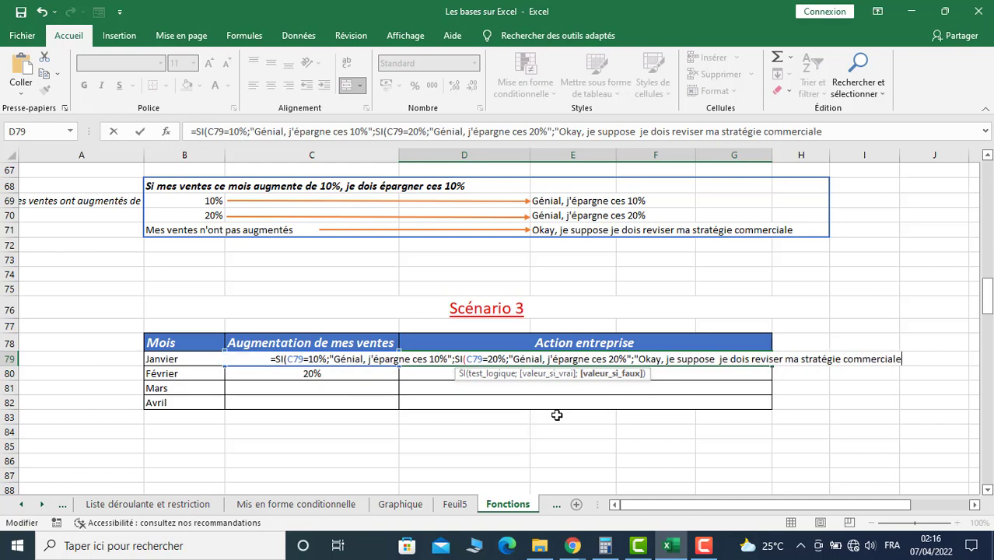
{"action": "type", "text": "\""}
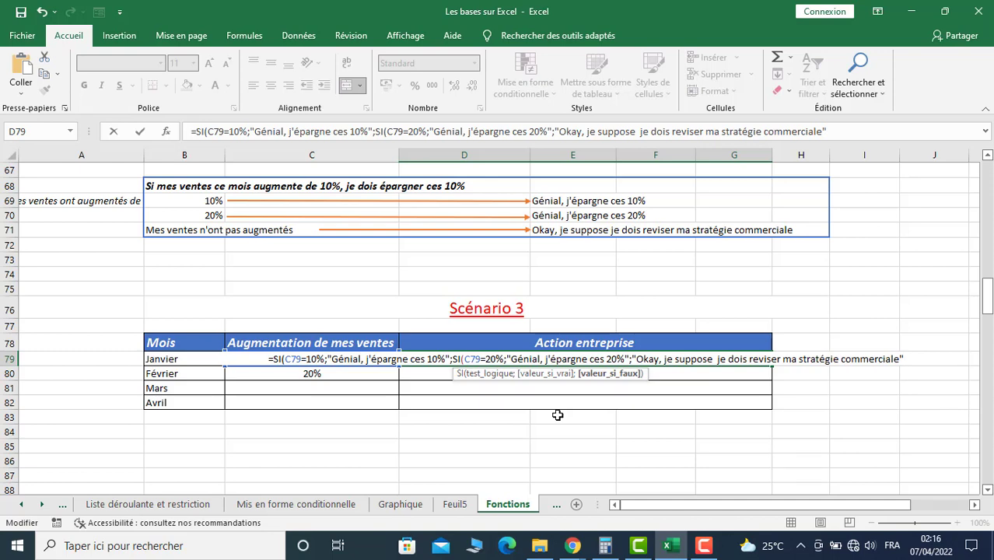
{"action": "type", "text": ")"}
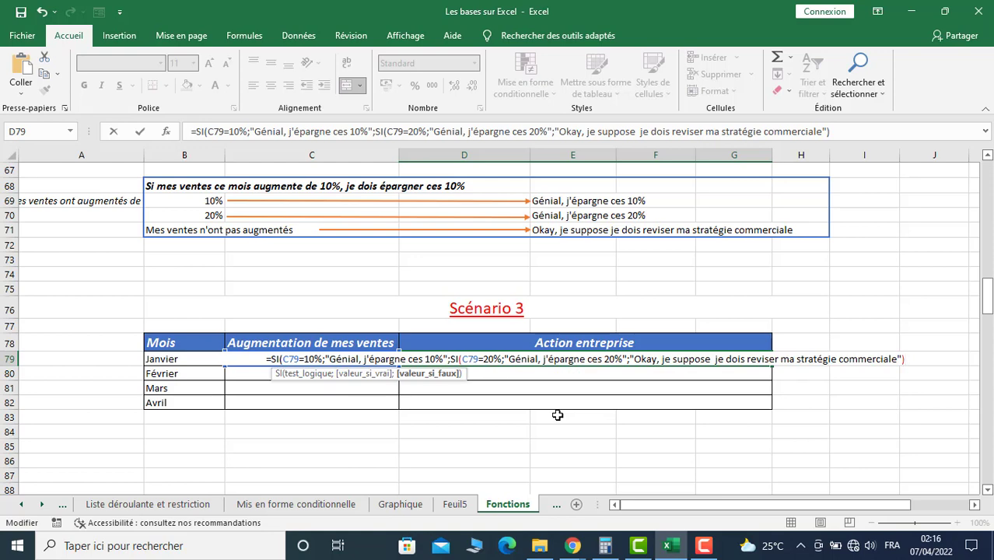
{"action": "type", "text": ")"}
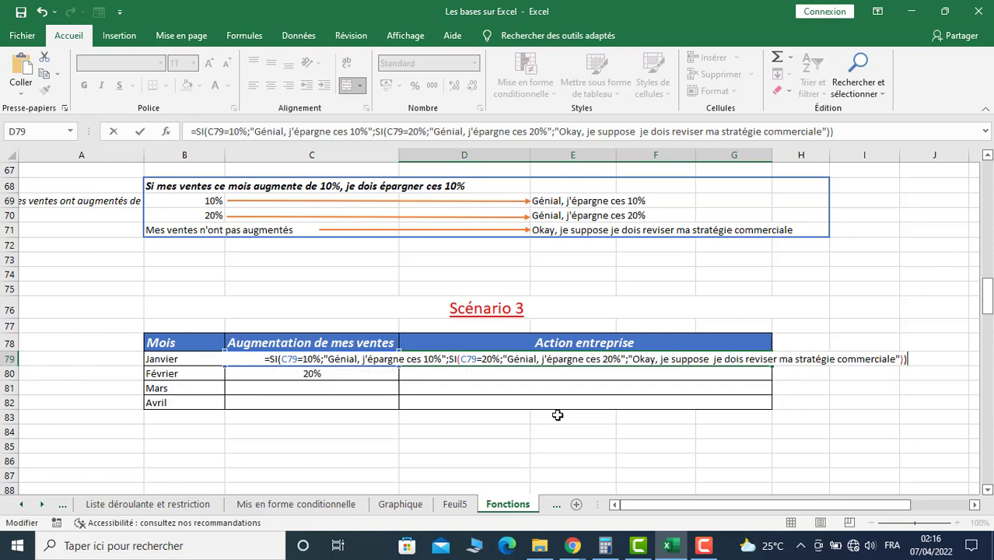
{"action": "key", "text": "Return"}
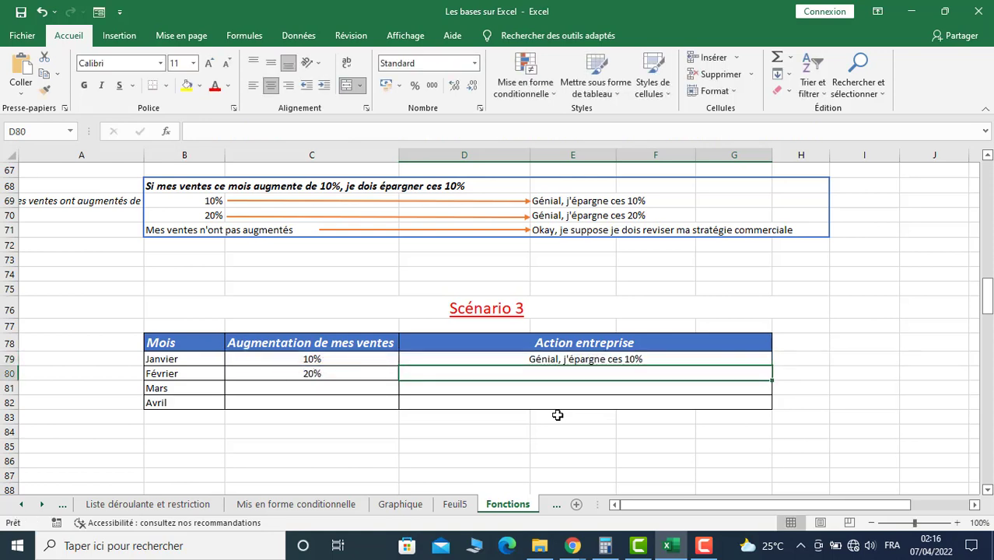
Fill D79's nested SI formula down to D82 and check Février's result
{"action": "left_click", "coordinate": [589, 360]}
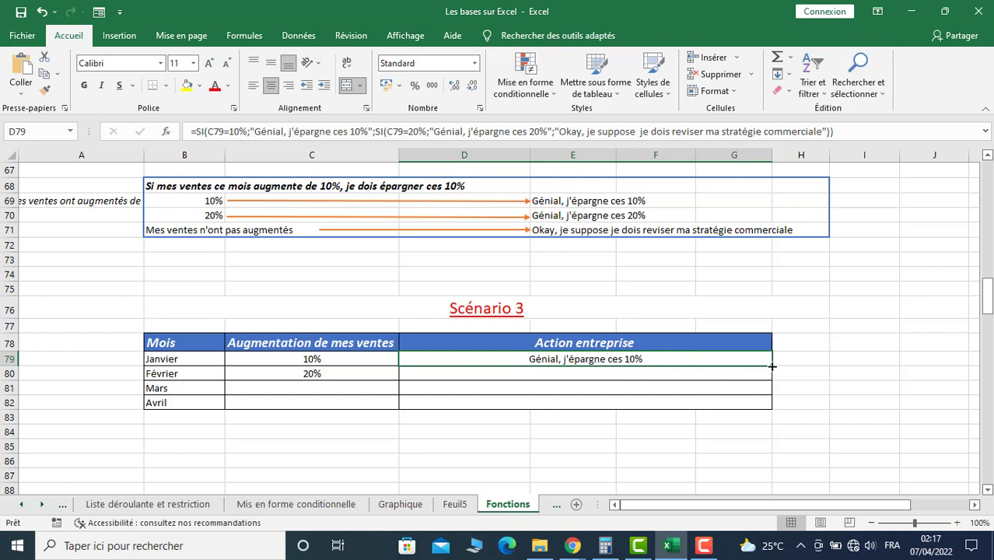
{"action": "left_click_drag", "start_coordinate": [772, 365], "coordinate": [770, 403]}
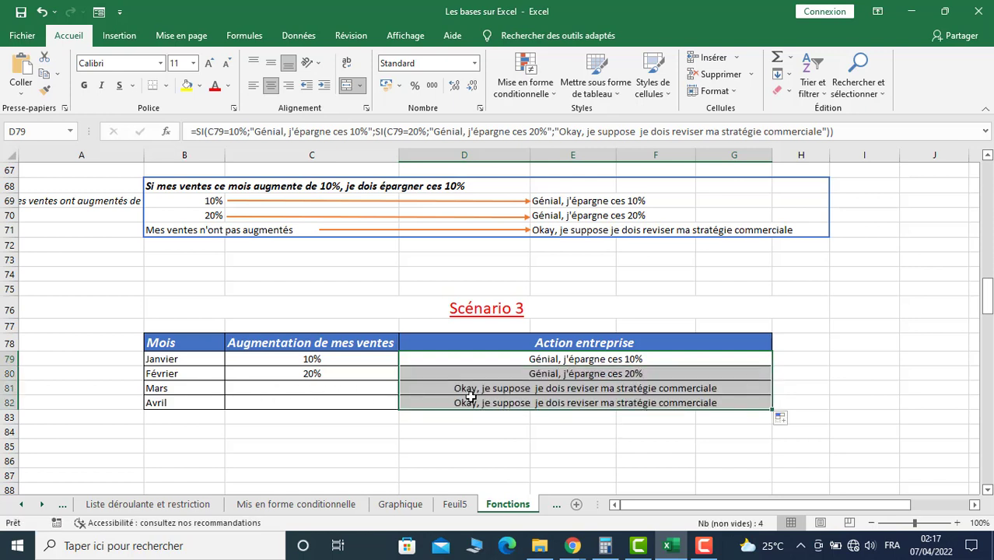
{"action": "left_click", "coordinate": [567, 375]}
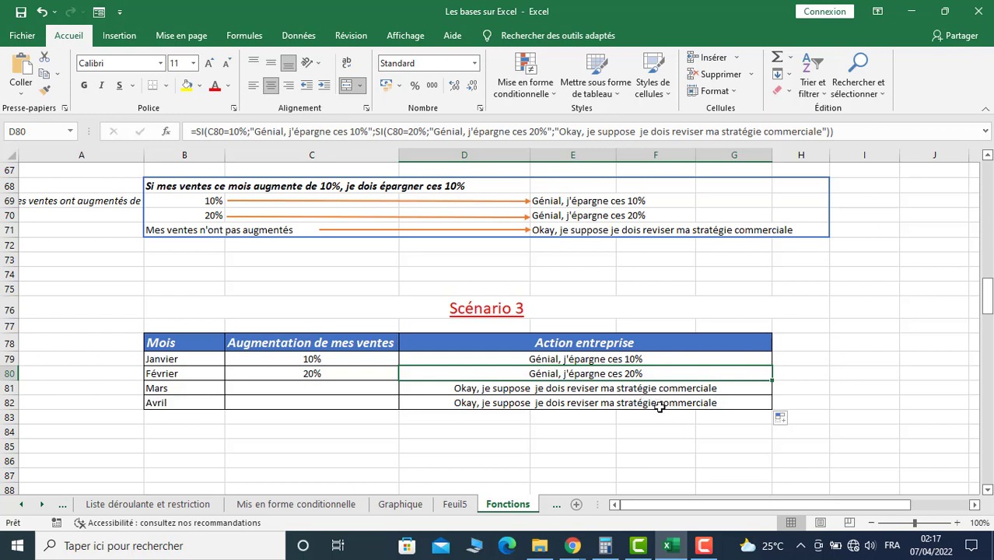
Set C81 to 10% and C79 to 0%, then review D79's updated formula
{"action": "left_click", "coordinate": [296, 387]}
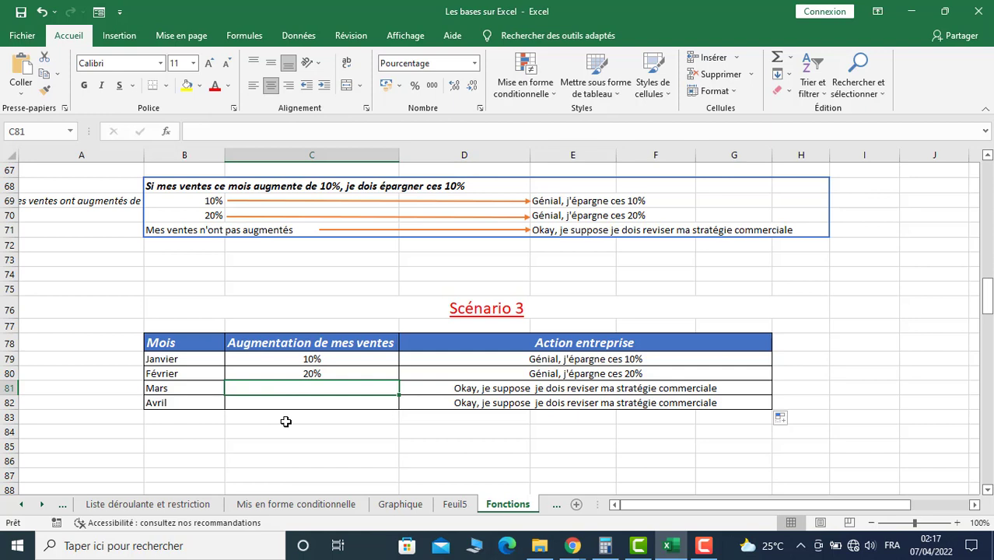
{"action": "type", "text": "1"}
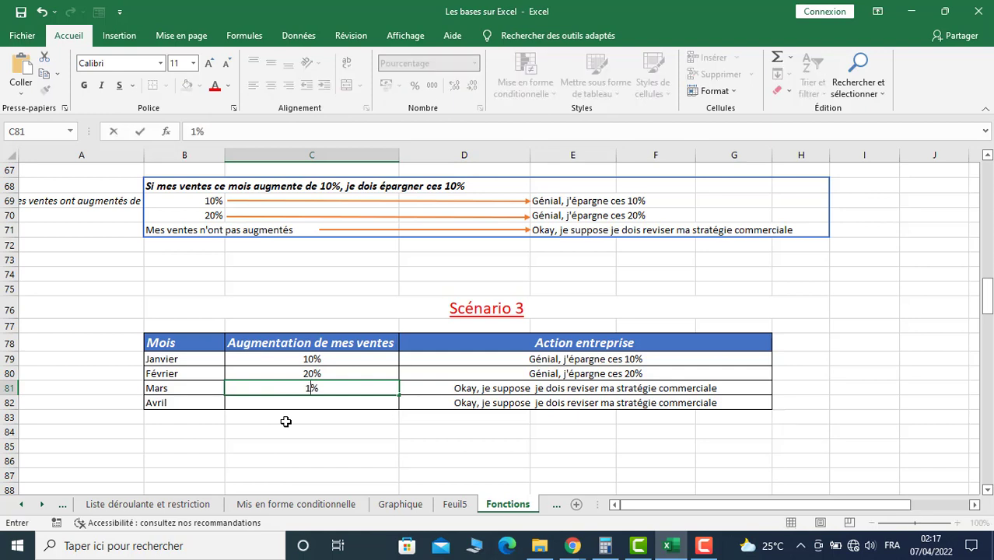
{"action": "type", "text": "0"}
{"action": "key", "text": "Return"}
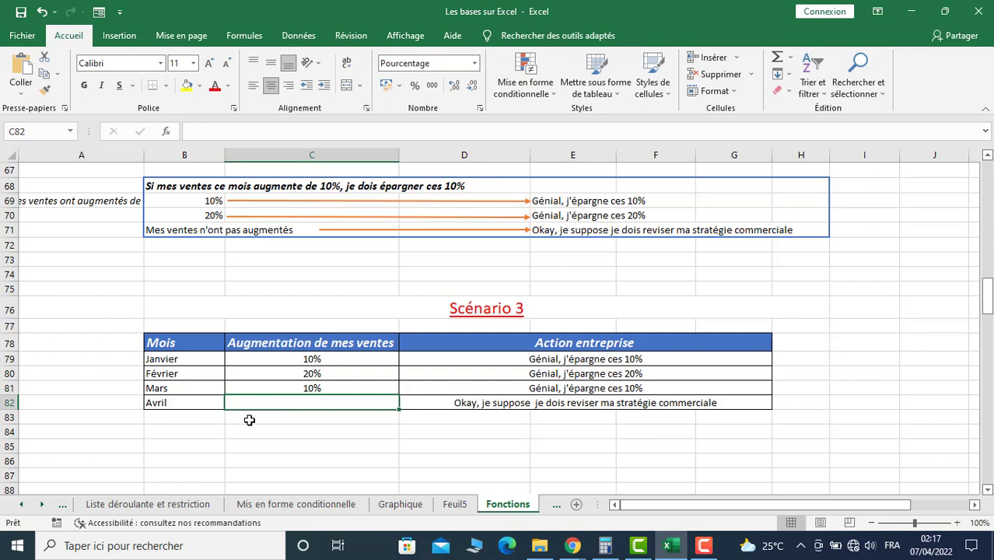
{"action": "left_click", "coordinate": [293, 359]}
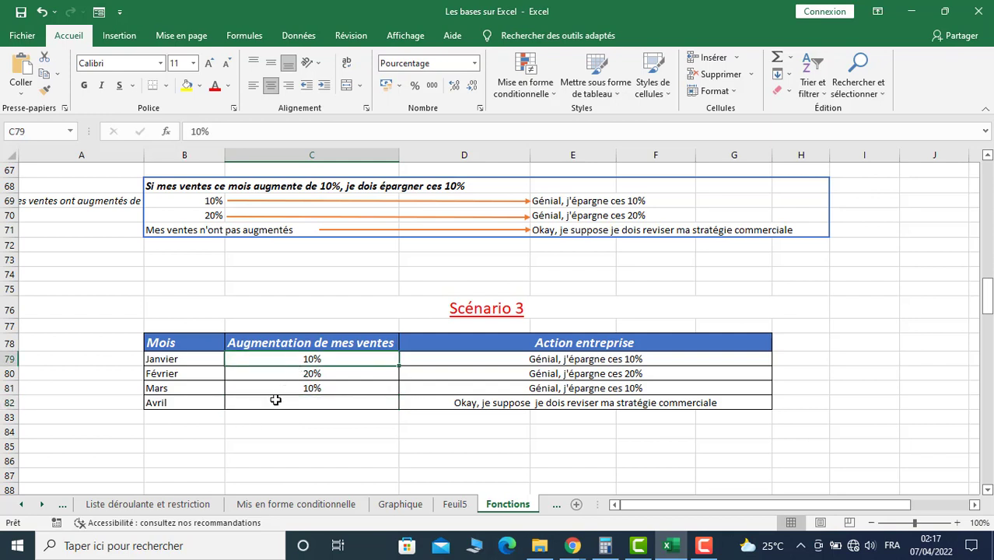
{"action": "type", "text": "0"}
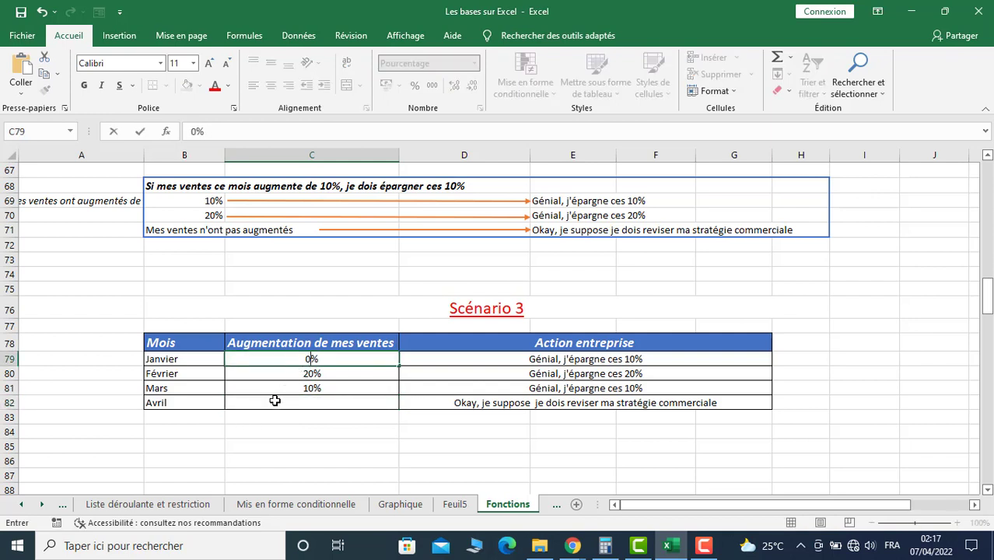
{"action": "key", "text": "Return"}
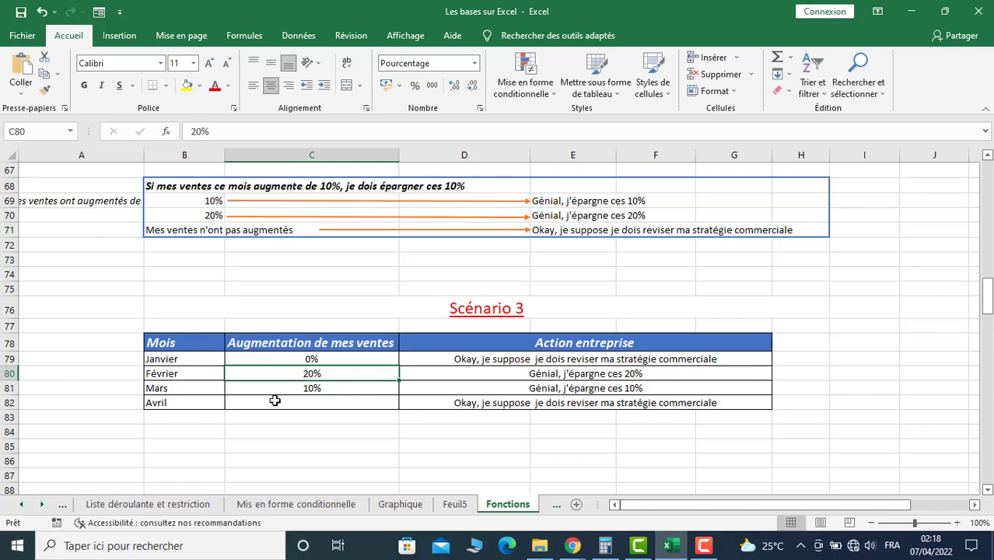
{"action": "left_click", "coordinate": [615, 362]}
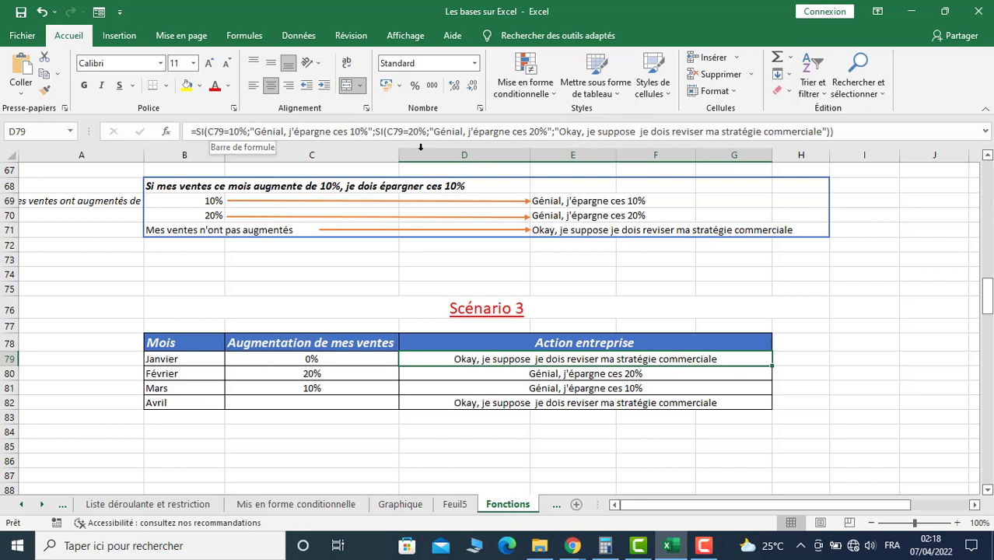
Deselect the formula cell and scroll the sheet tabs toward the later sheets
{"action": "left_click", "coordinate": [535, 417]}
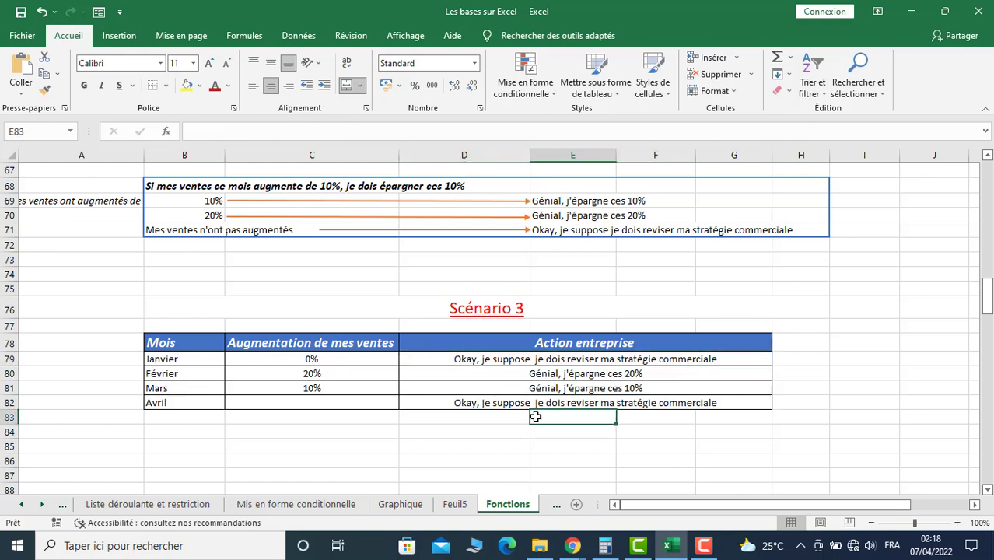
{"action": "left_click", "coordinate": [41, 506]}
{"action": "left_click", "coordinate": [41, 506]}
Switch to the Doublons sheet, select a cell in its table, and show the Données ribbon
{"action": "left_click", "coordinate": [418, 506]}
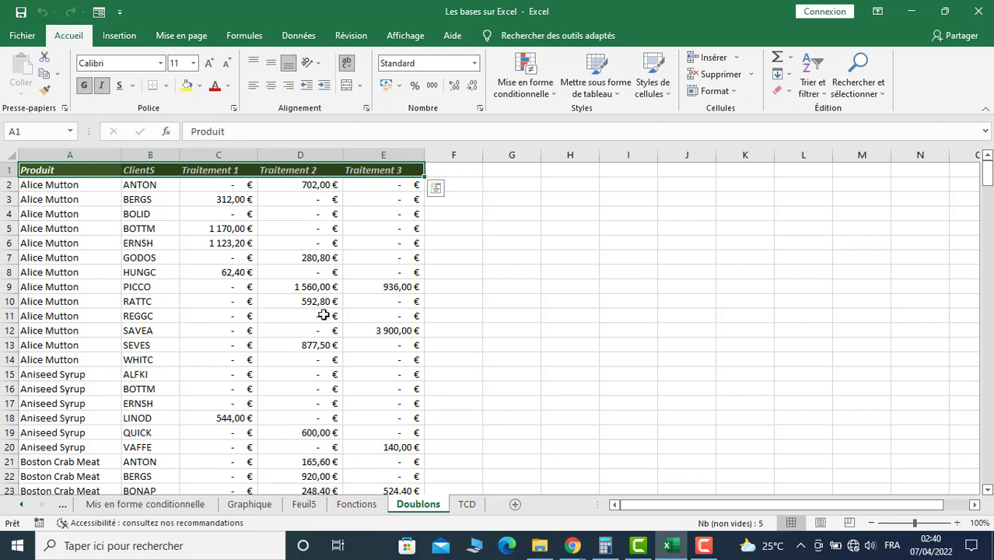
{"action": "left_click", "coordinate": [213, 318]}
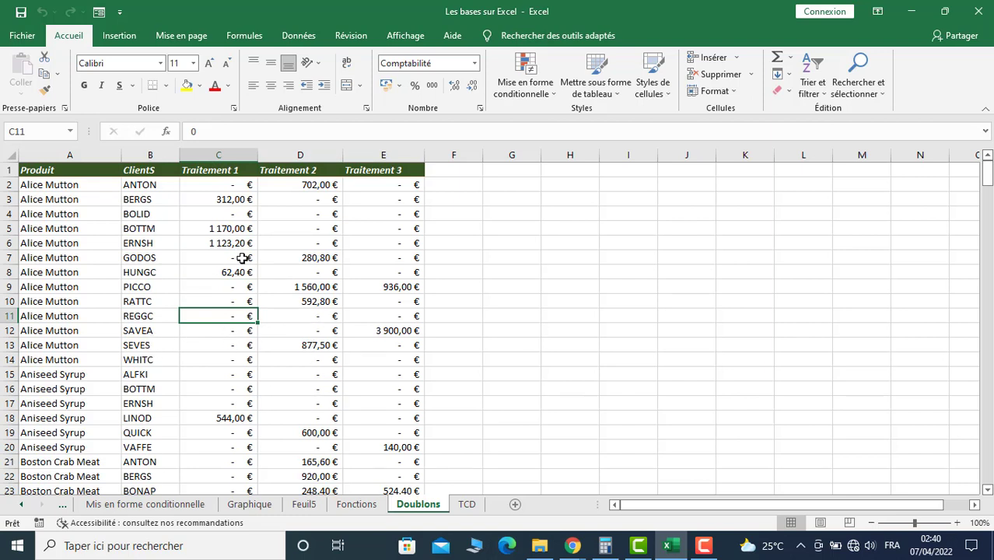
{"action": "left_click", "coordinate": [302, 37]}
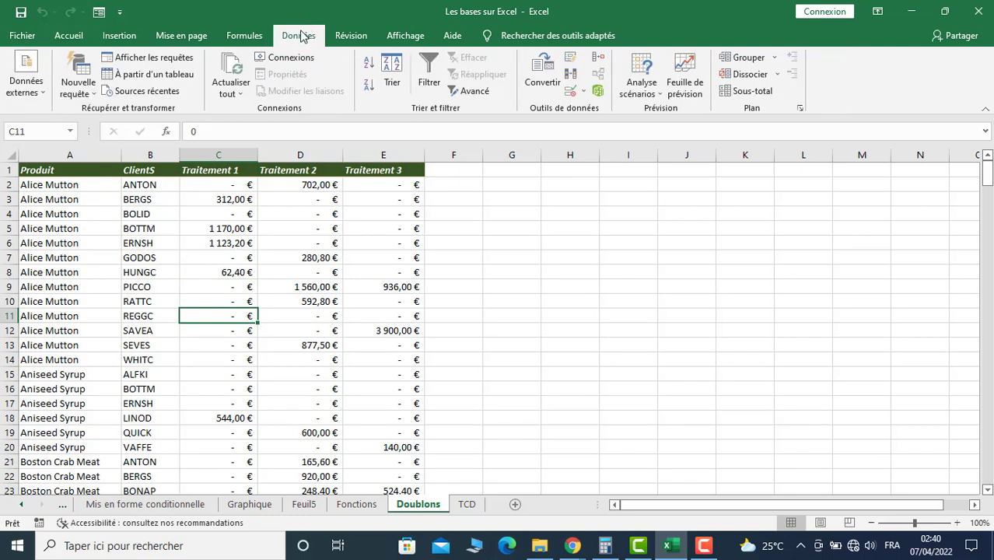
Run Supprimer les doublons on the ClientS column only, removing 199 duplicates
{"action": "left_click", "coordinate": [571, 78]}
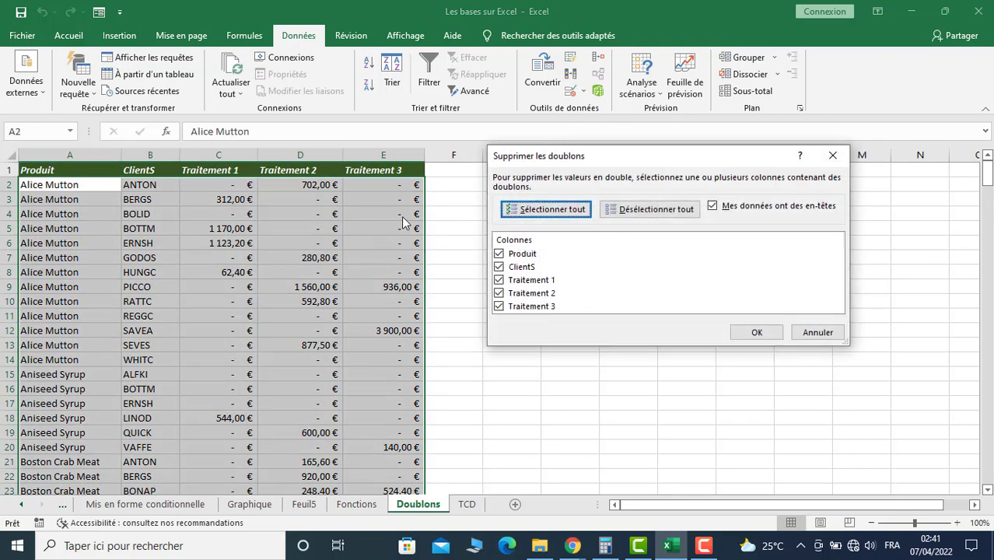
{"action": "left_click_drag", "start_coordinate": [622, 163], "coordinate": [661, 183]}
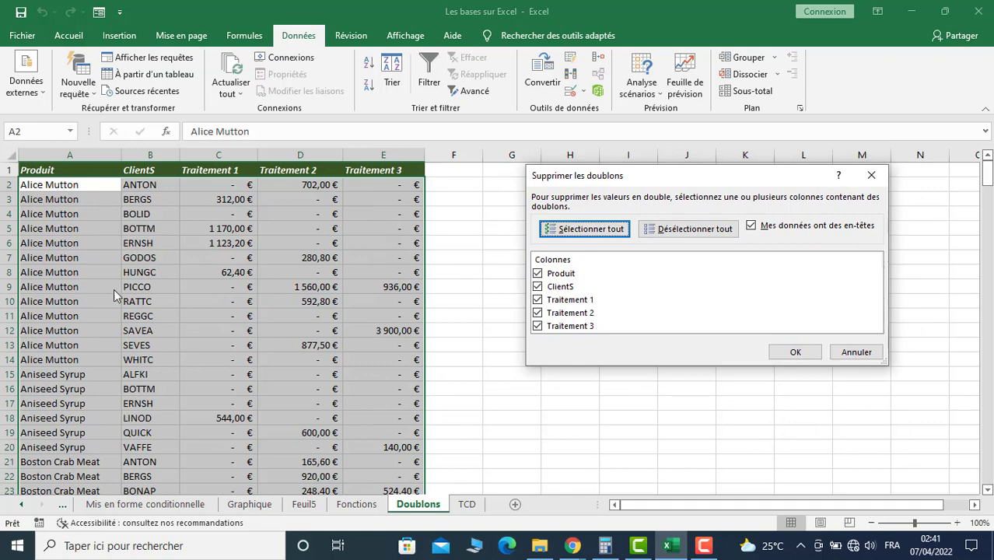
{"action": "left_click", "coordinate": [690, 233]}
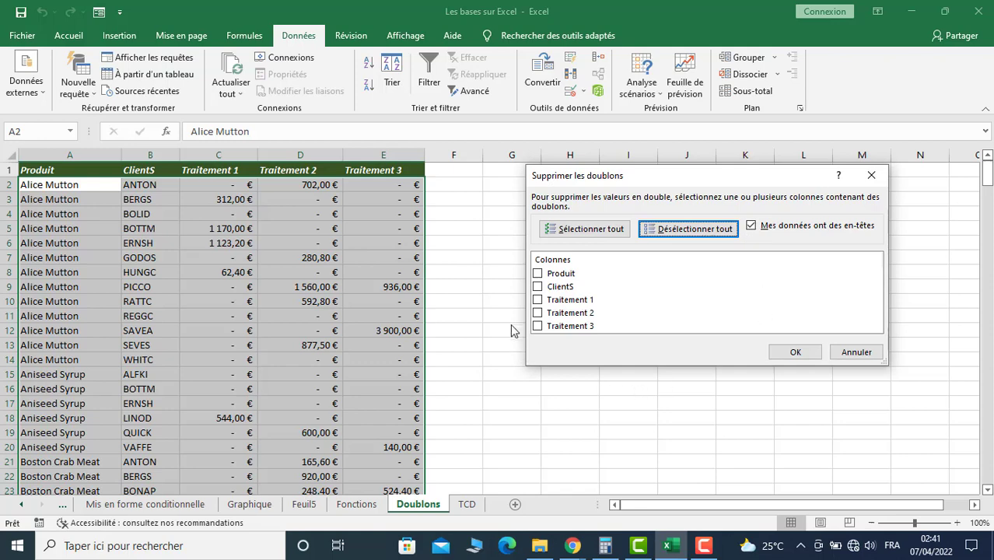
{"action": "left_click", "coordinate": [545, 287]}
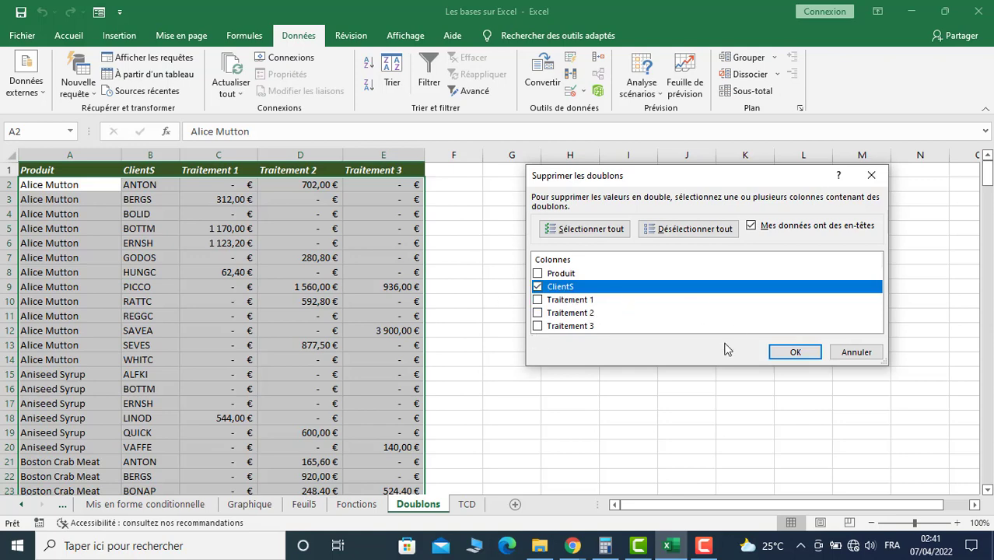
{"action": "left_click", "coordinate": [798, 358]}
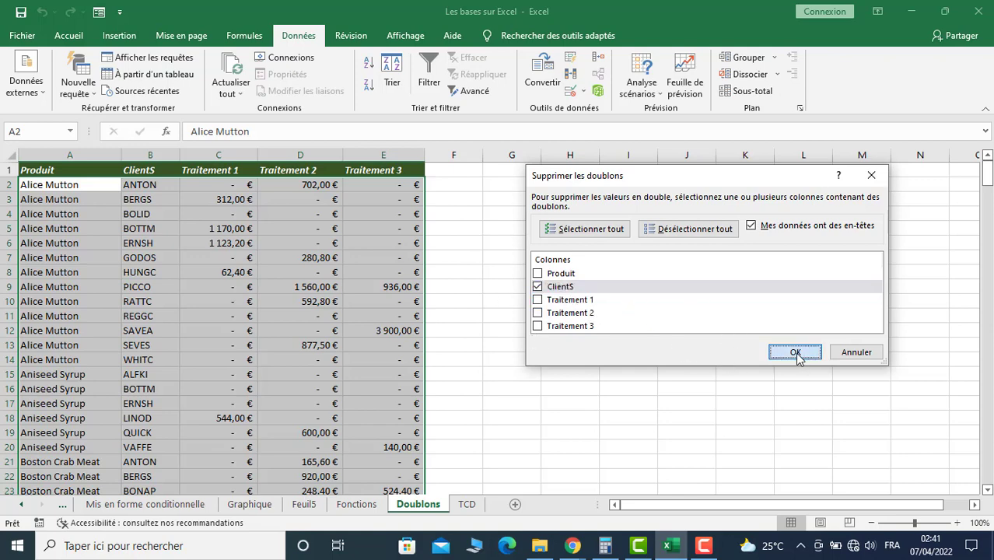
{"action": "left_click_drag", "start_coordinate": [502, 254], "coordinate": [595, 226]}
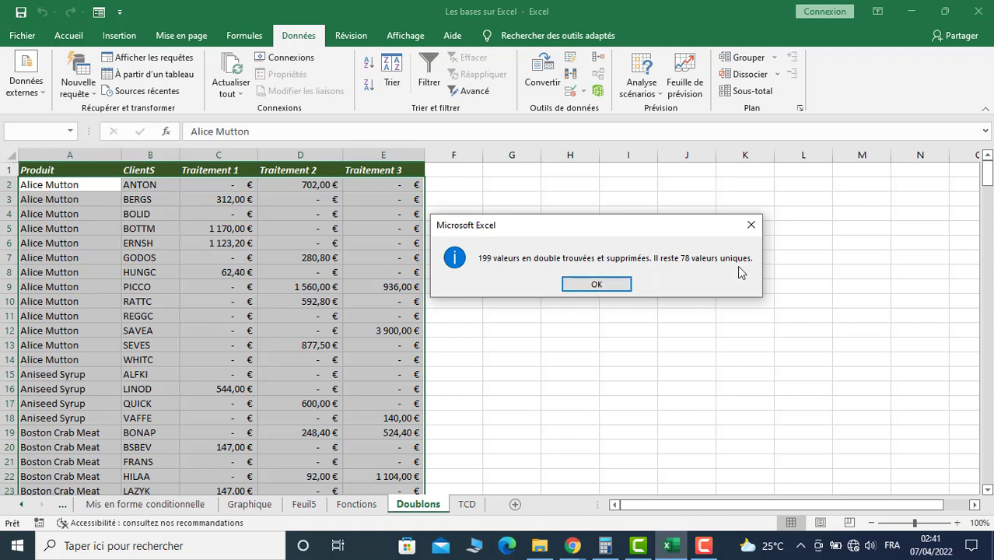
{"action": "left_click", "coordinate": [597, 284]}
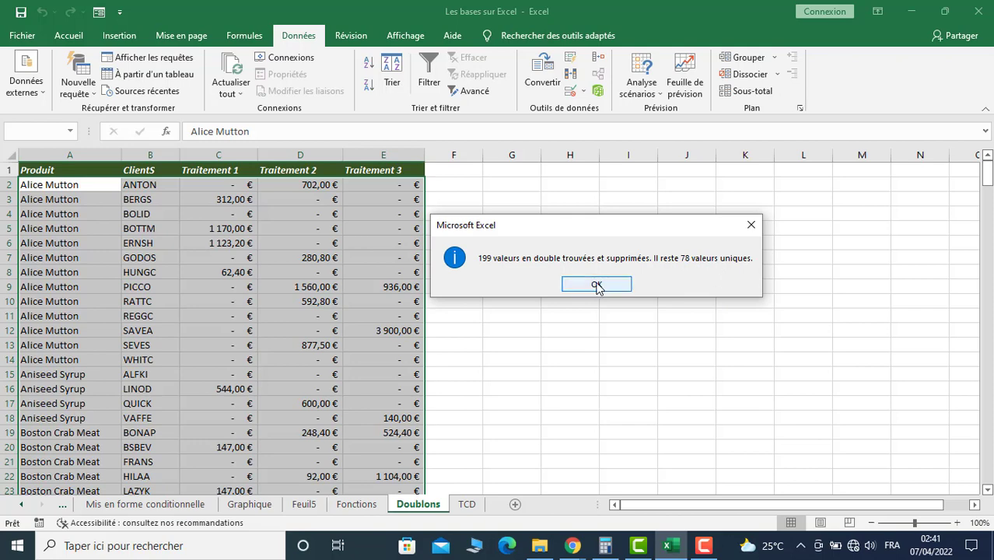
Jump to the end of the deduplicated client list to check its length
{"action": "left_click", "coordinate": [31, 186]}
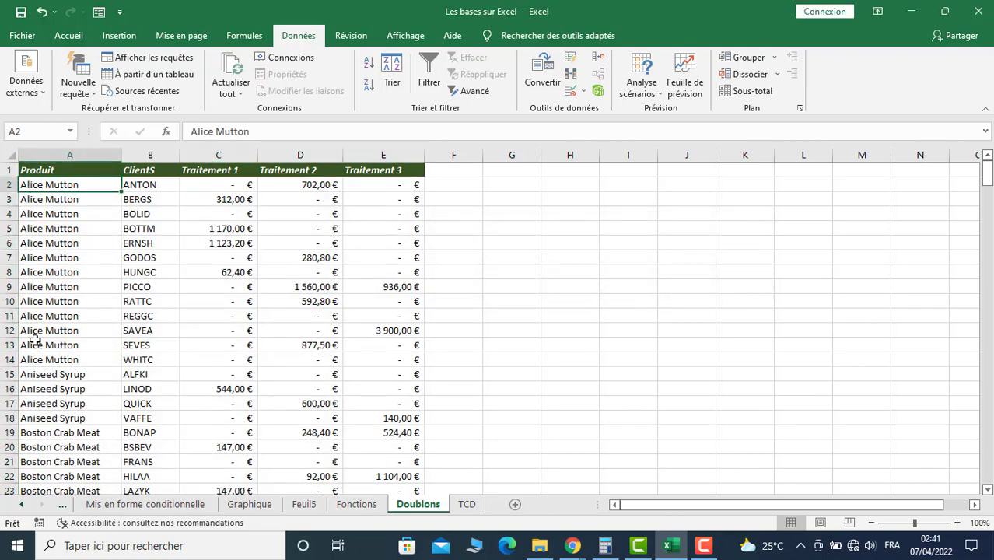
{"action": "key", "text": "ctrl+Down"}
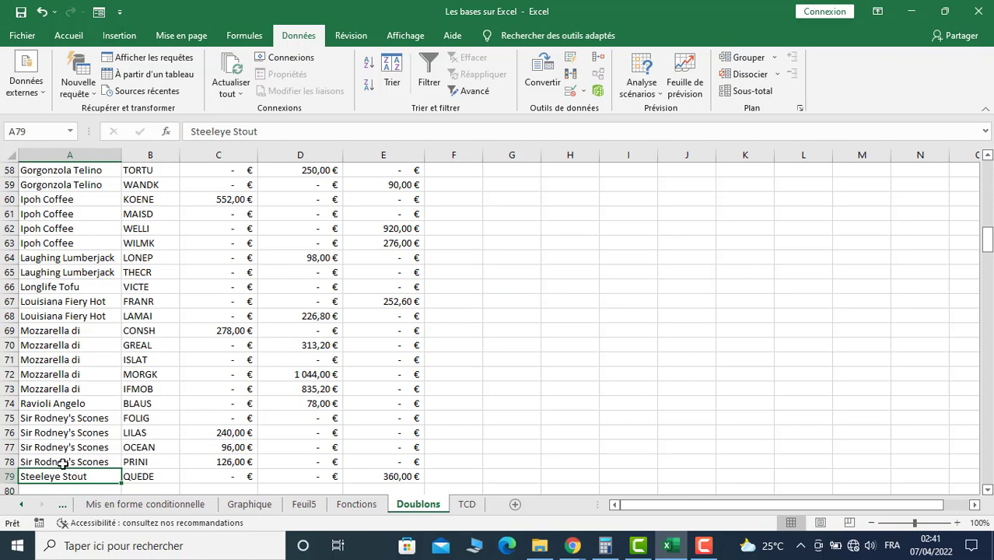
{"action": "scroll", "coordinate": [107, 437], "scroll_direction": "down", "scroll_amount": 1}
{"action": "scroll", "coordinate": [112, 439], "scroll_direction": "up", "scroll_amount": 3}
{"action": "scroll", "coordinate": [118, 442], "scroll_direction": "up", "scroll_amount": 8}
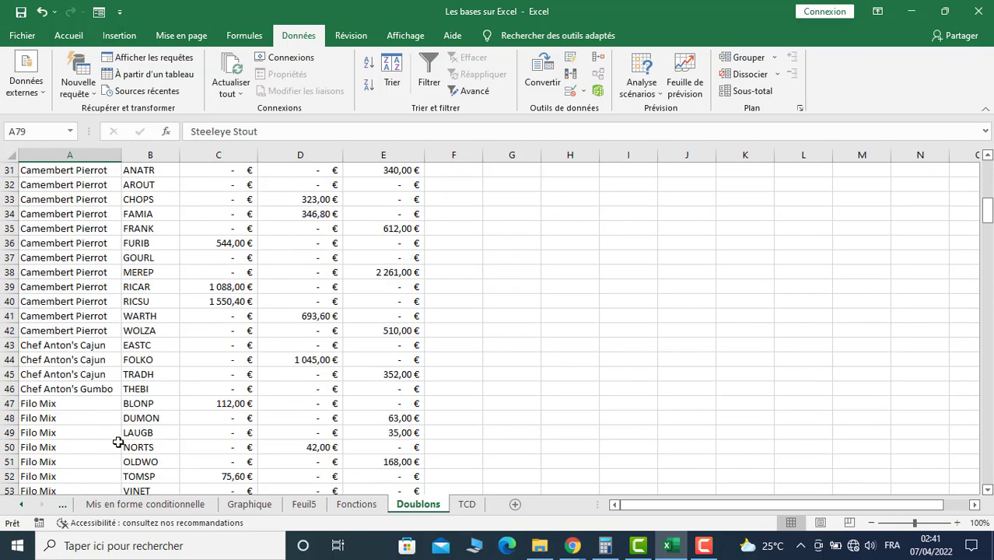
{"action": "scroll", "coordinate": [117, 442], "scroll_direction": "up", "scroll_amount": 3}
{"action": "scroll", "coordinate": [117, 442], "scroll_direction": "up", "scroll_amount": 6}
Undo the duplicate removal and confirm the list runs through row 278 again
{"action": "left_click", "coordinate": [43, 11]}
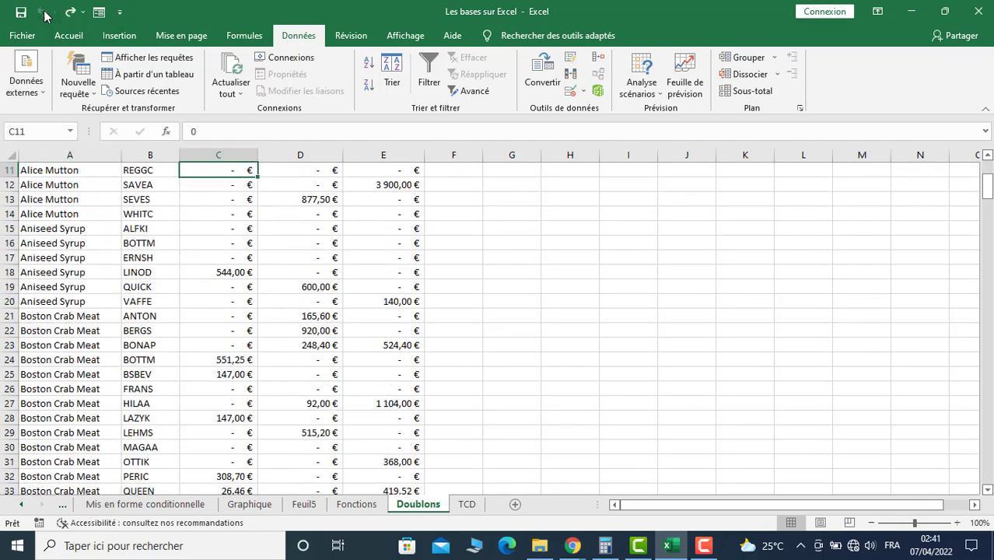
{"action": "scroll", "coordinate": [104, 368], "scroll_direction": "up", "scroll_amount": 1}
{"action": "scroll", "coordinate": [104, 367], "scroll_direction": "up", "scroll_amount": 3}
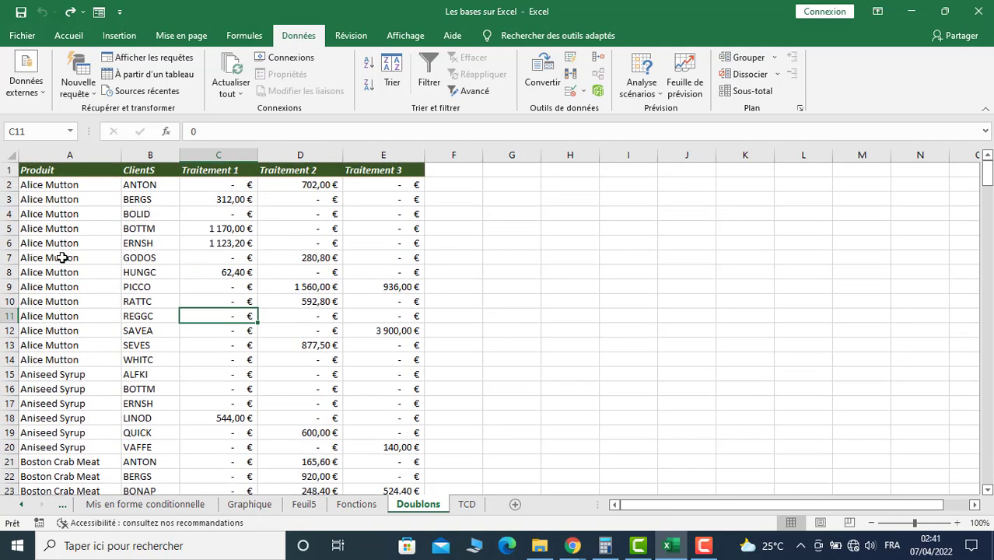
{"action": "left_click", "coordinate": [23, 185]}
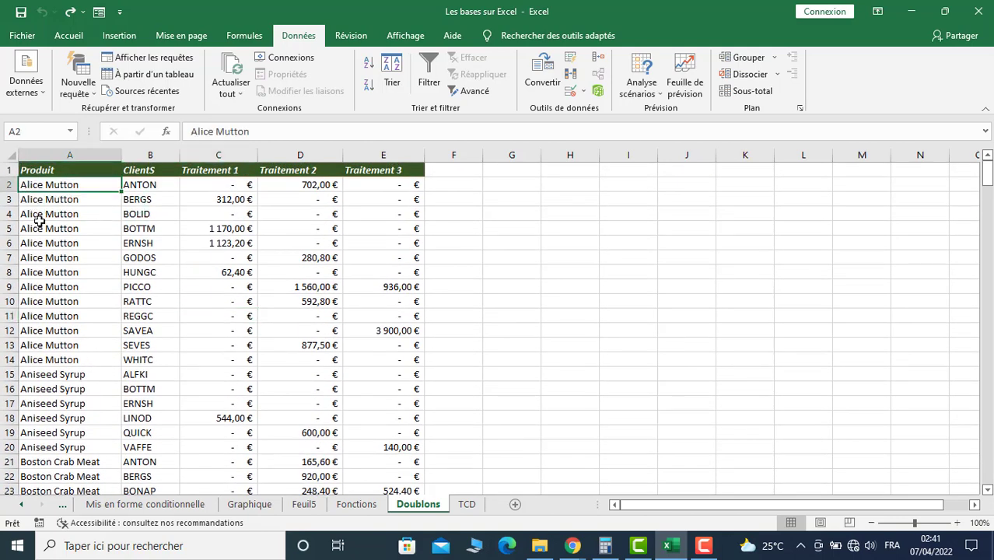
{"action": "key", "text": "ctrl+Down"}
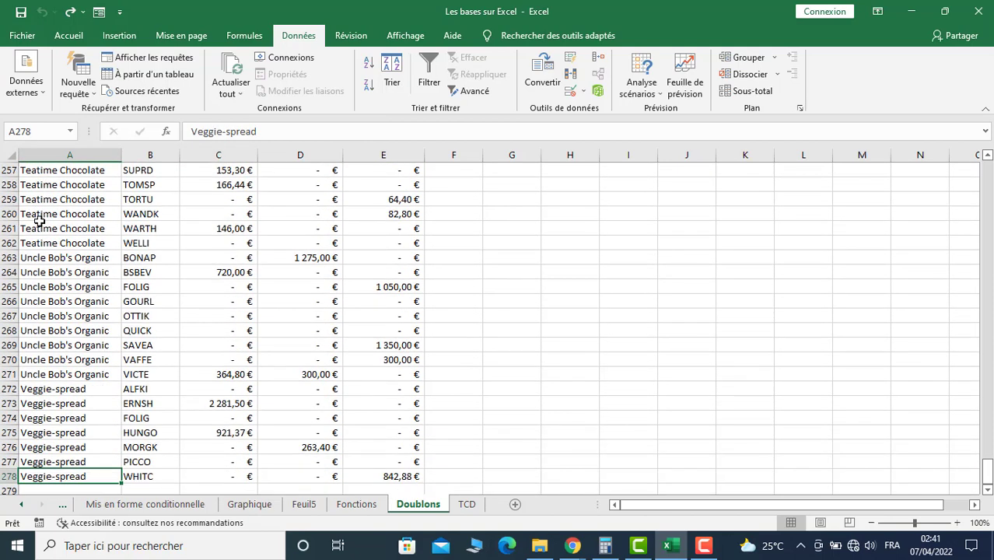
Redo the duplicate removal and return to the top of the list
{"action": "left_click", "coordinate": [70, 12]}
{"action": "left_click", "coordinate": [68, 229]}
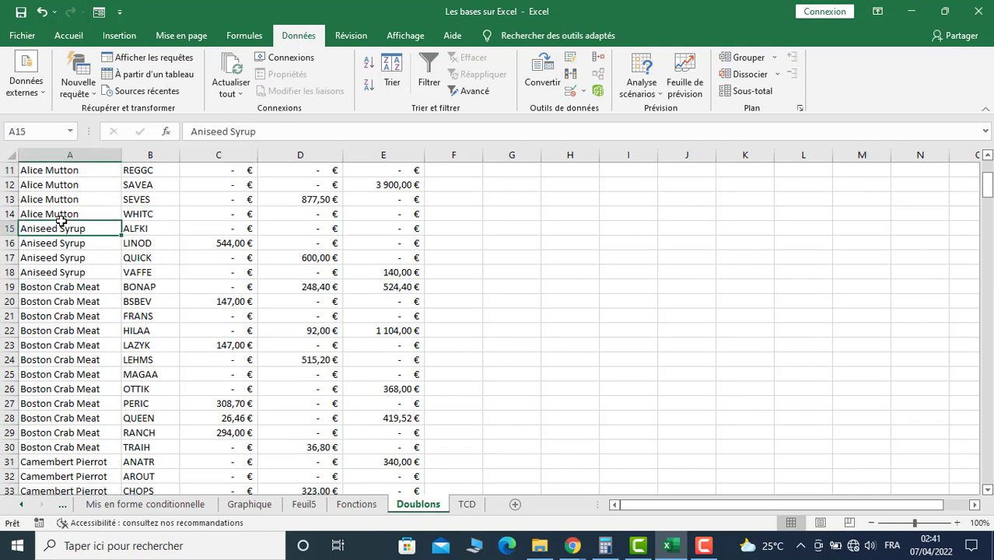
{"action": "scroll", "coordinate": [92, 210], "scroll_direction": "up", "scroll_amount": 4}
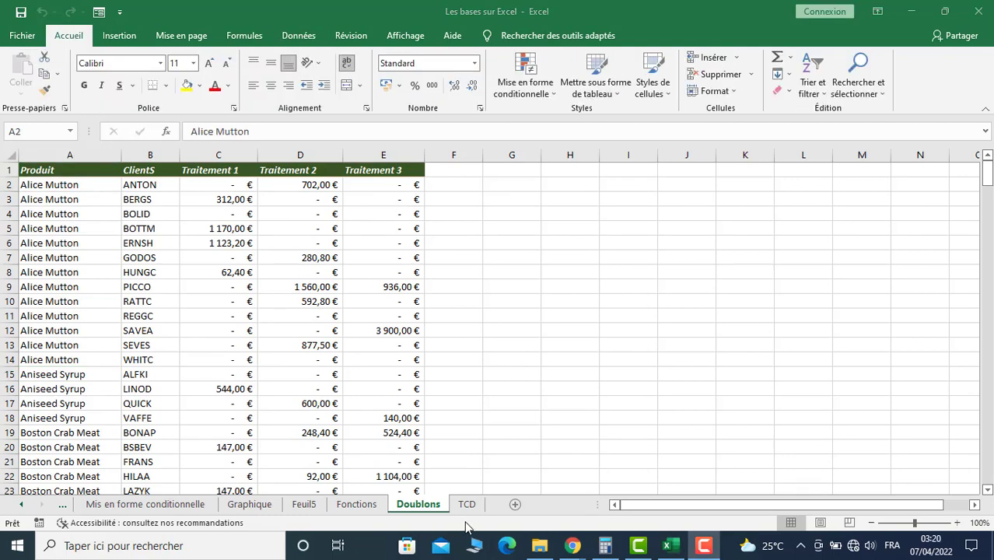
Switch to the TCD sheet, select a cell in its Nom/Sexe/Age/Département table, and show Insertion
{"action": "left_click", "coordinate": [467, 505]}
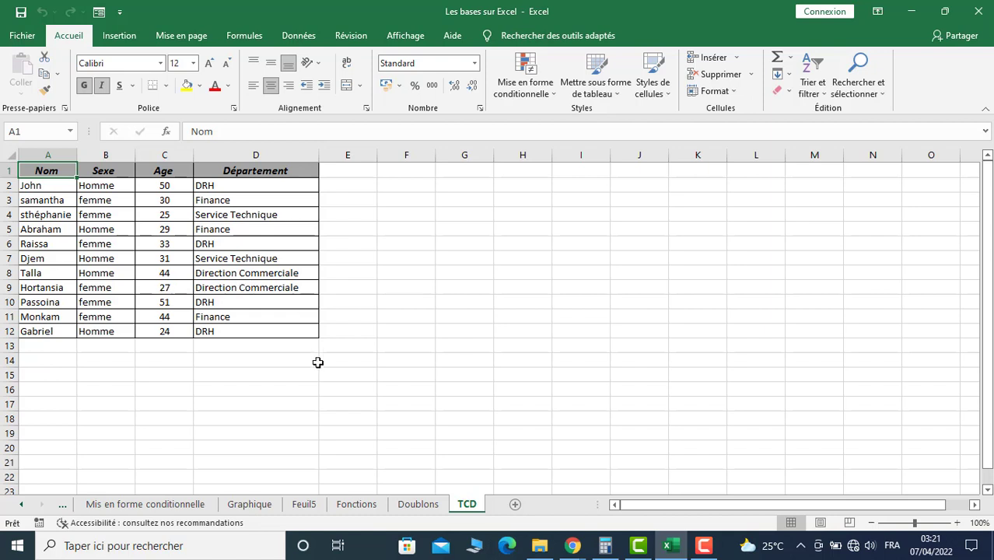
{"action": "left_click", "coordinate": [143, 244]}
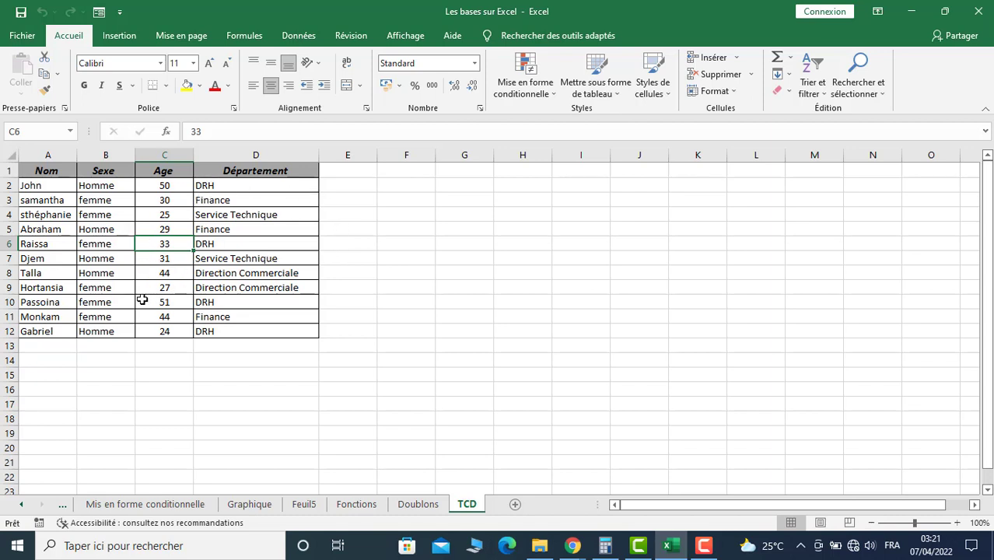
{"action": "left_click", "coordinate": [117, 244]}
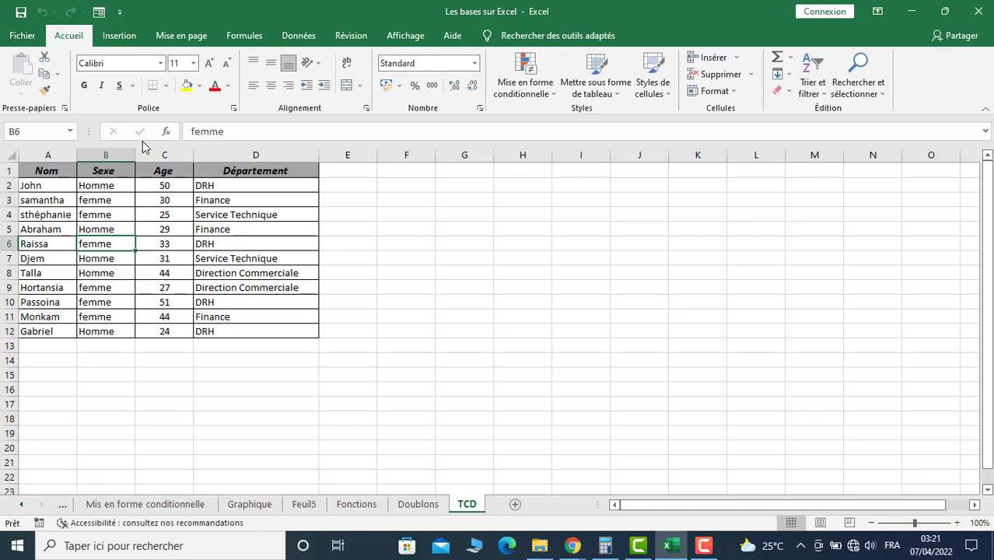
{"action": "left_click", "coordinate": [123, 40]}
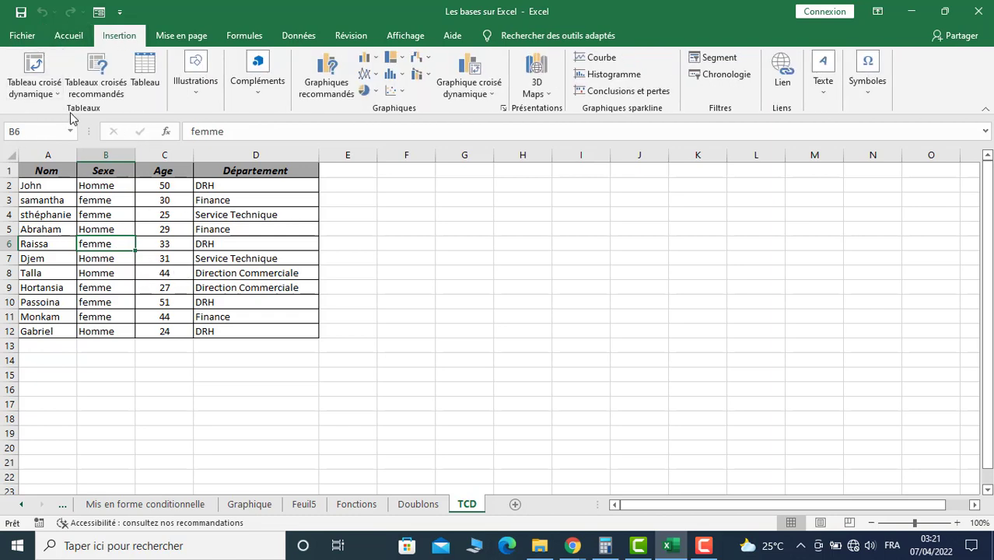
Create a pivot table from TCD!$A$1:$D$12 on a new worksheet
{"action": "left_click", "coordinate": [34, 74]}
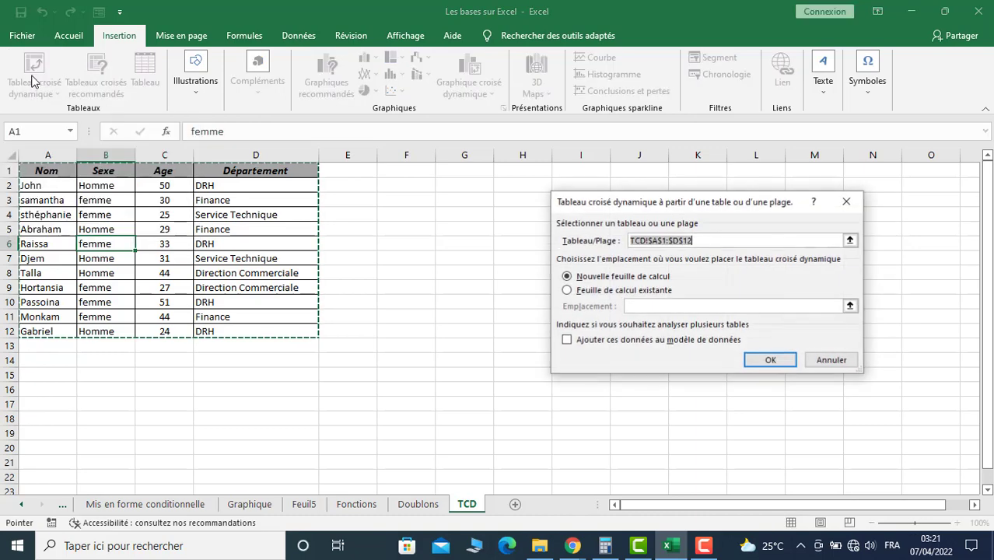
{"action": "left_click_drag", "start_coordinate": [590, 204], "coordinate": [490, 191]}
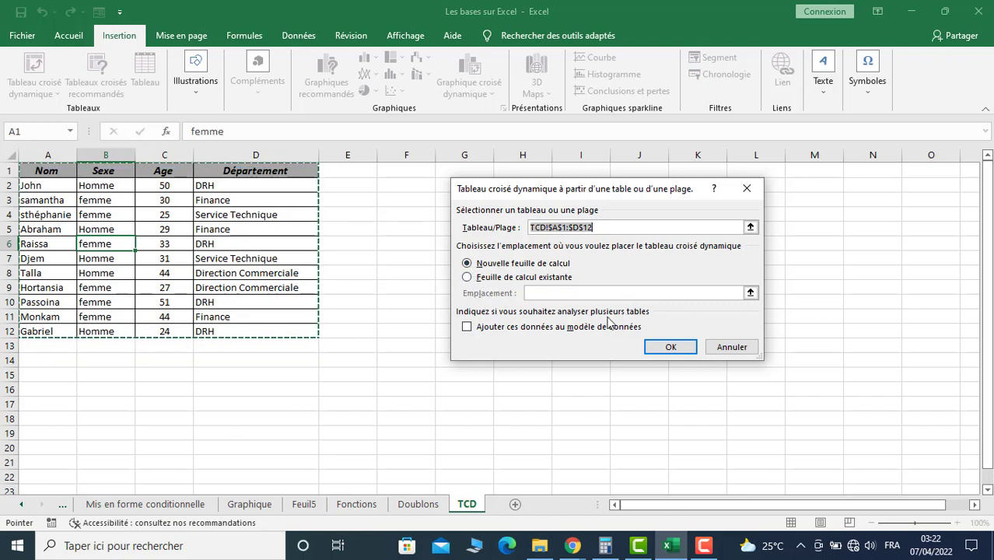
{"action": "left_click", "coordinate": [662, 345]}
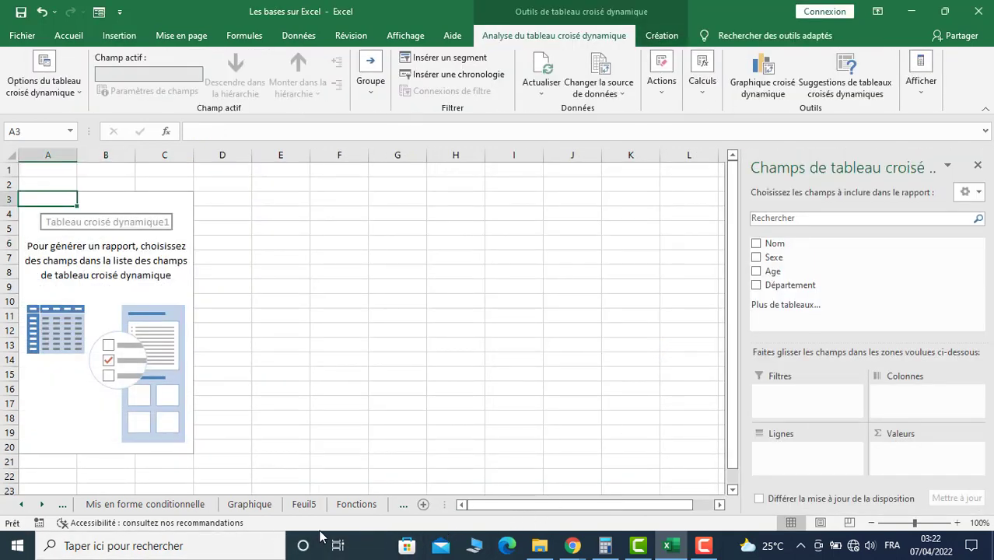
On the new Feuil1 pivot sheet, place Nom in Lignes and Sexe in Colonnes
{"action": "left_click", "coordinate": [44, 506]}
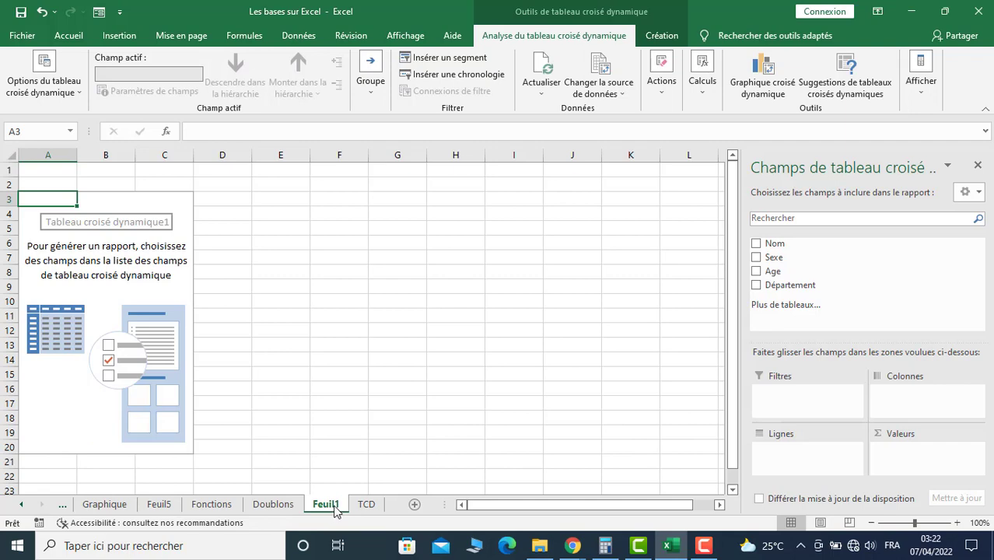
{"action": "left_click", "coordinate": [364, 504]}
{"action": "left_click", "coordinate": [326, 504]}
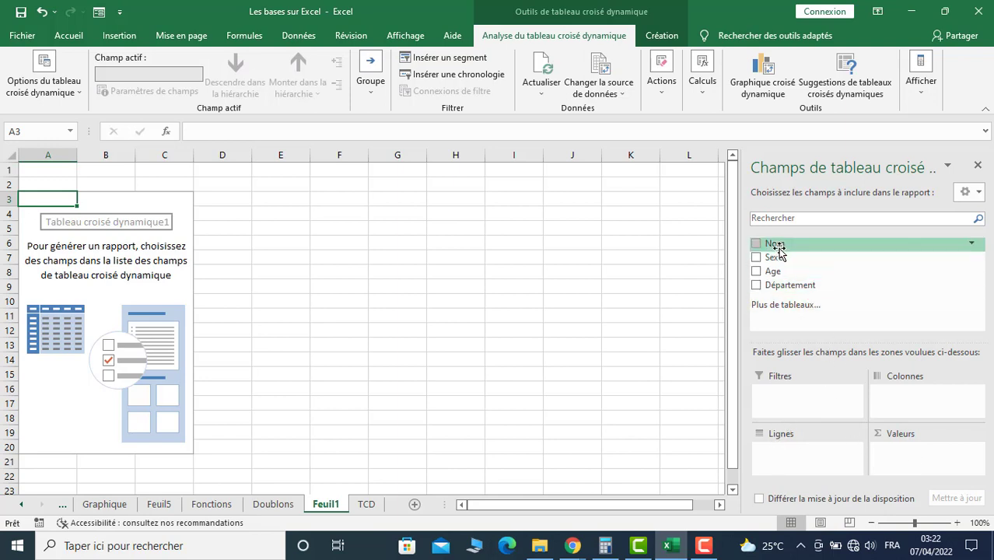
{"action": "left_click_drag", "start_coordinate": [779, 251], "coordinate": [782, 460]}
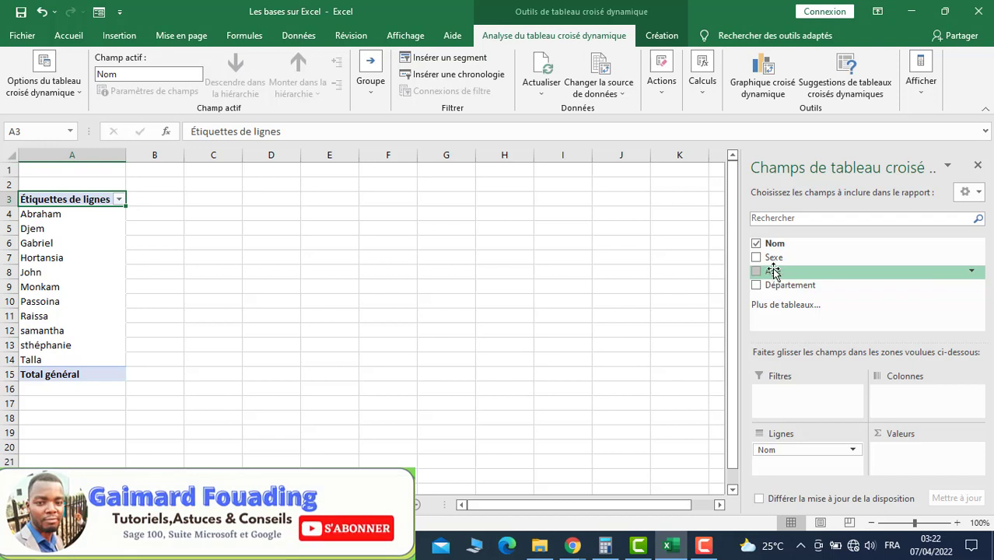
{"action": "left_click_drag", "start_coordinate": [772, 262], "coordinate": [906, 397]}
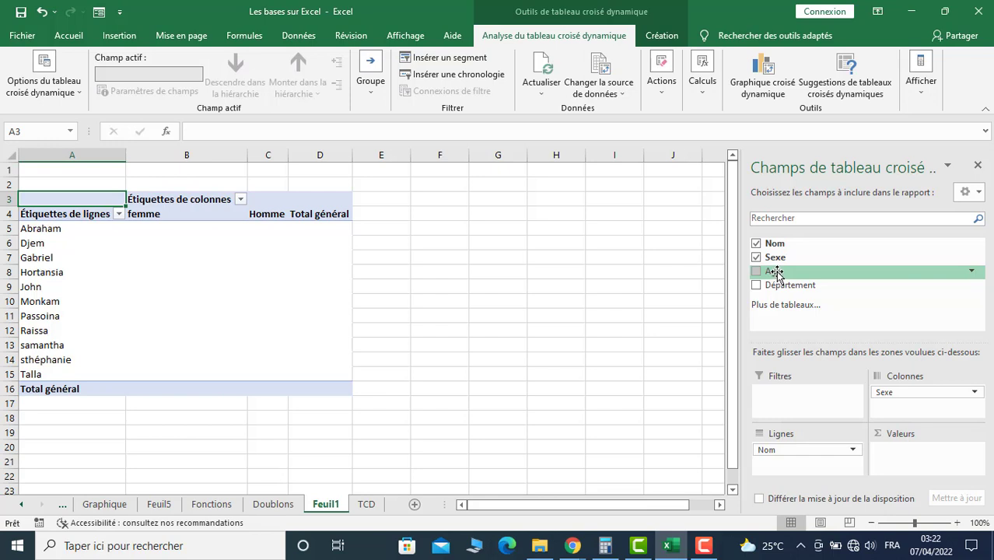
Add Age to Valeurs and Département to Filtres, then open the Somme de Age value field settings
{"action": "left_click_drag", "start_coordinate": [775, 273], "coordinate": [910, 461]}
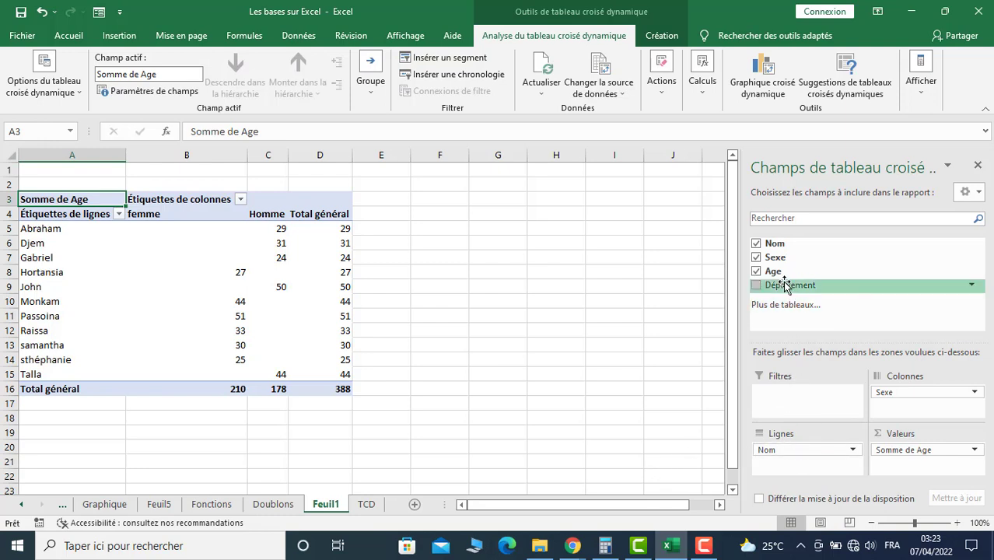
{"action": "left_click_drag", "start_coordinate": [790, 285], "coordinate": [803, 398]}
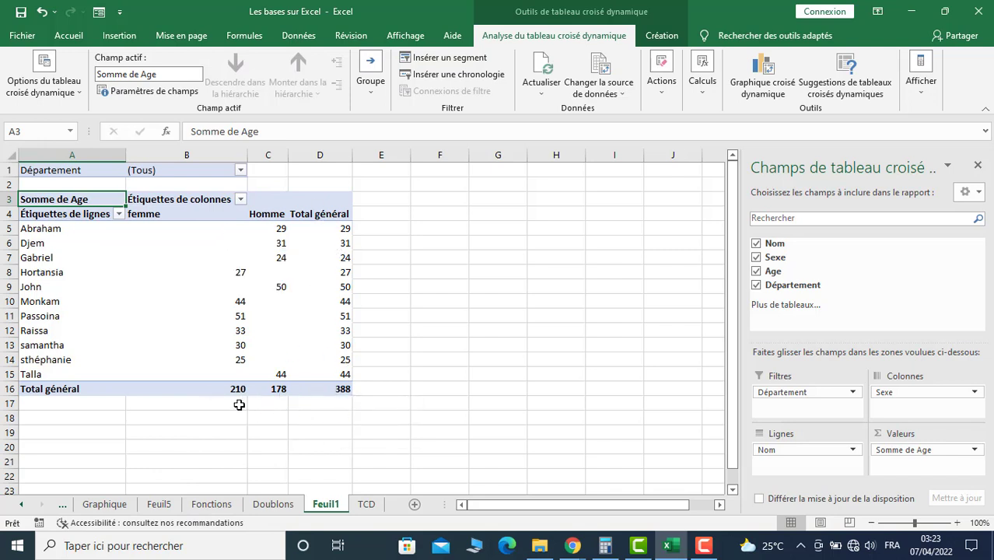
{"action": "left_click", "coordinate": [976, 451]}
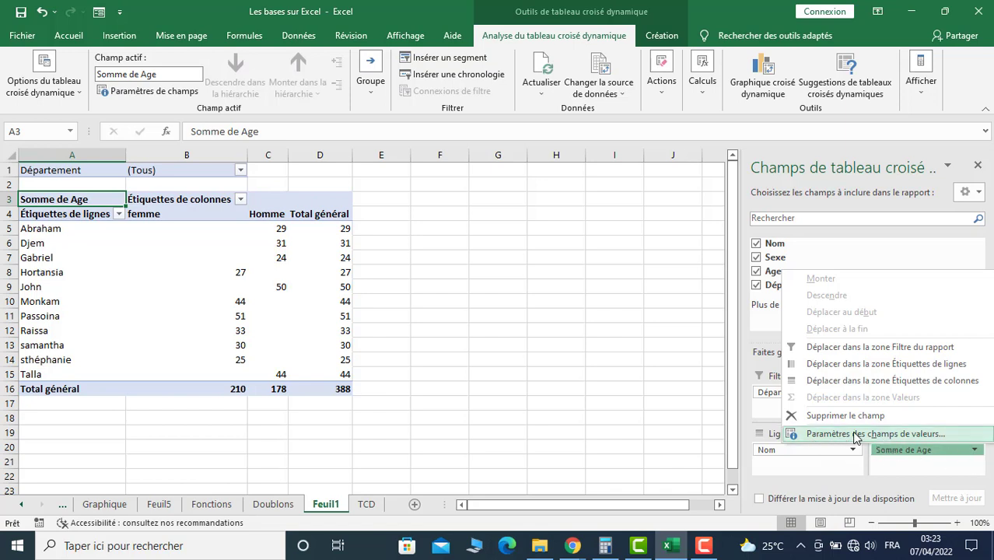
{"action": "left_click", "coordinate": [882, 434]}
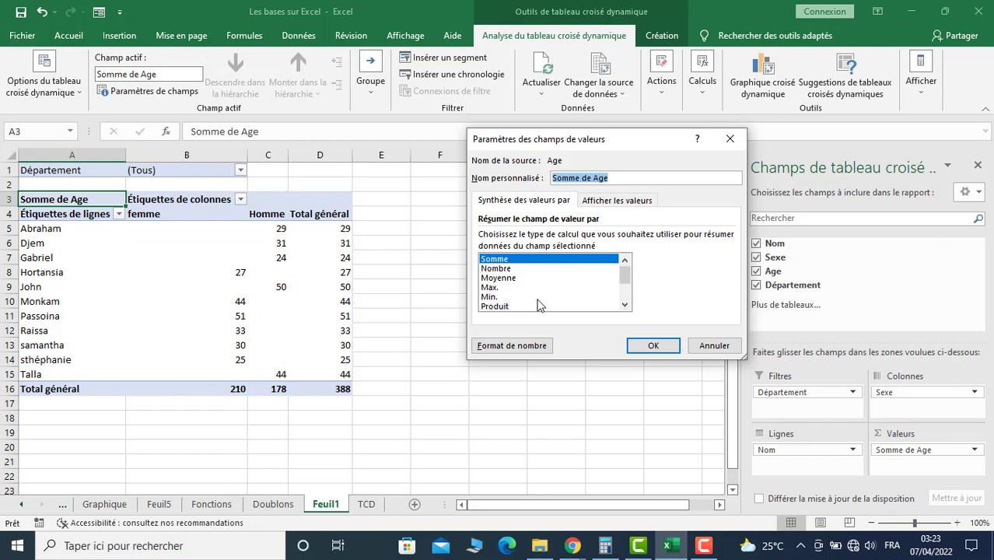
Change the Age summary to Moyenne, giving 35 for femme, 35,6 for Homme and 35,27272727 overall
{"action": "left_click", "coordinate": [502, 278]}
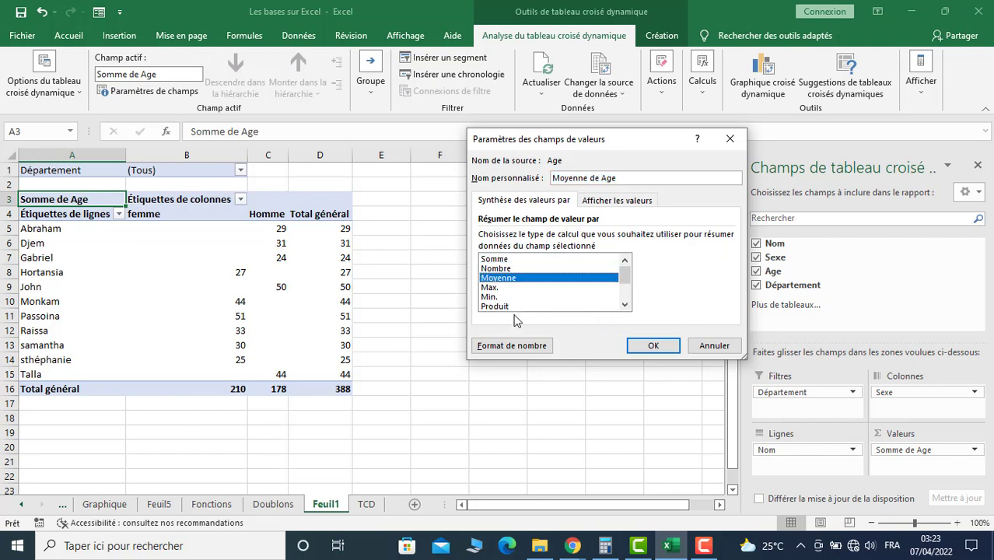
{"action": "left_click", "coordinate": [635, 346]}
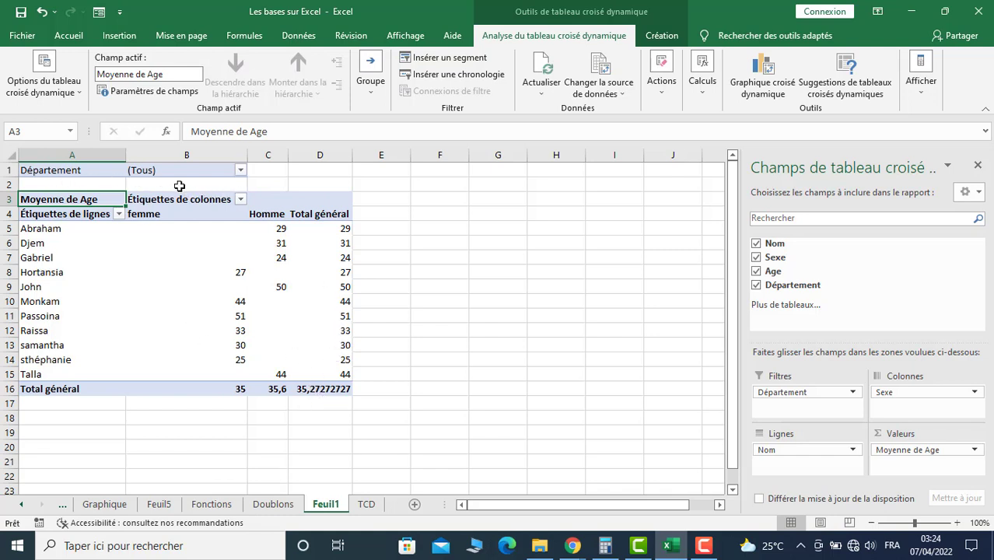
{"action": "left_click", "coordinate": [240, 170]}
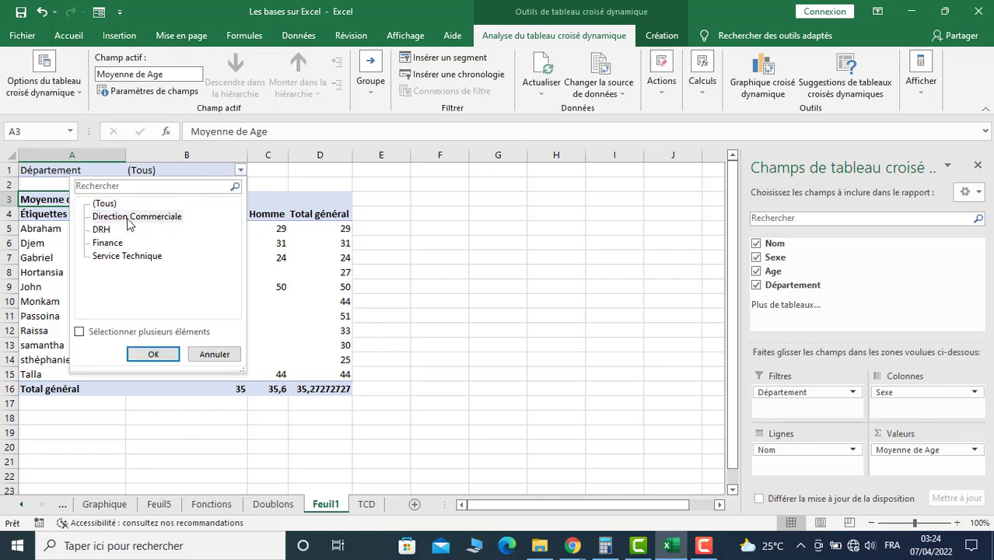
Try the Département filter with Direction Commerciale, Finance and Service Technique in turn
{"action": "left_click", "coordinate": [153, 354]}
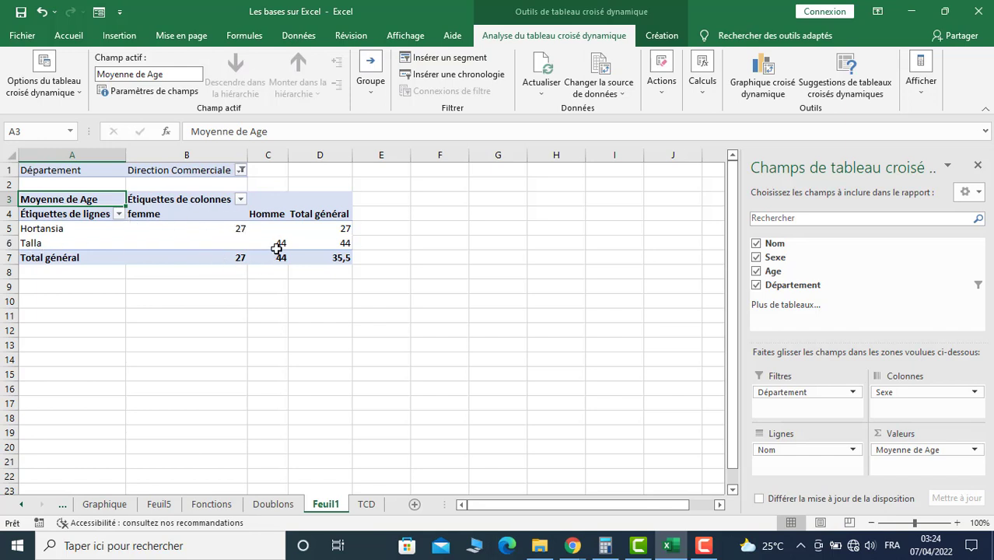
{"action": "left_click", "coordinate": [241, 170]}
{"action": "left_click", "coordinate": [102, 244]}
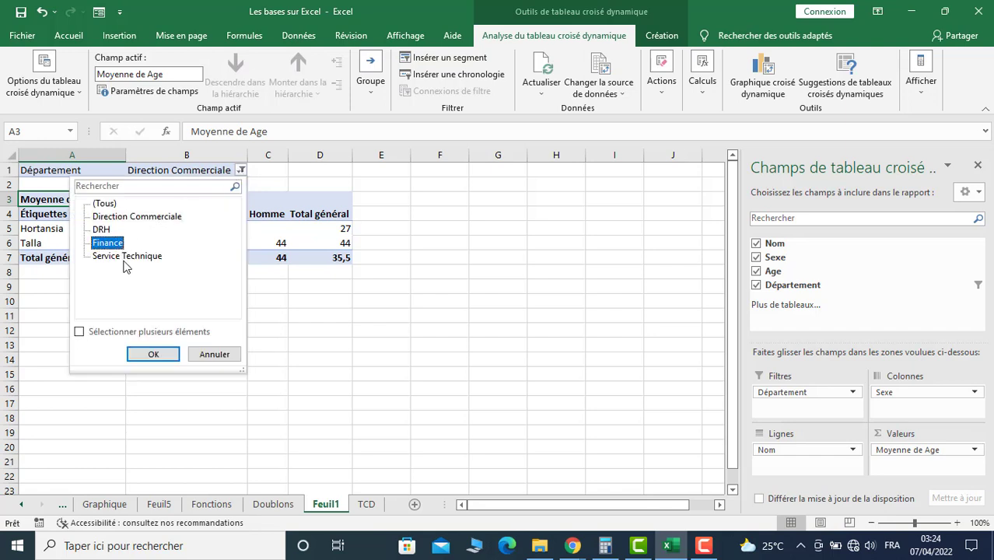
{"action": "left_click", "coordinate": [156, 356]}
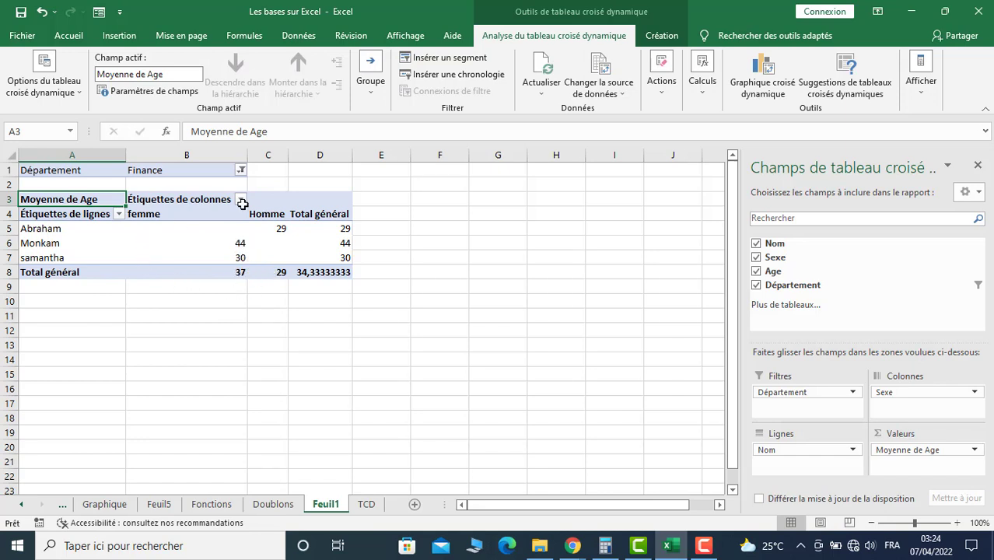
{"action": "left_click", "coordinate": [241, 170]}
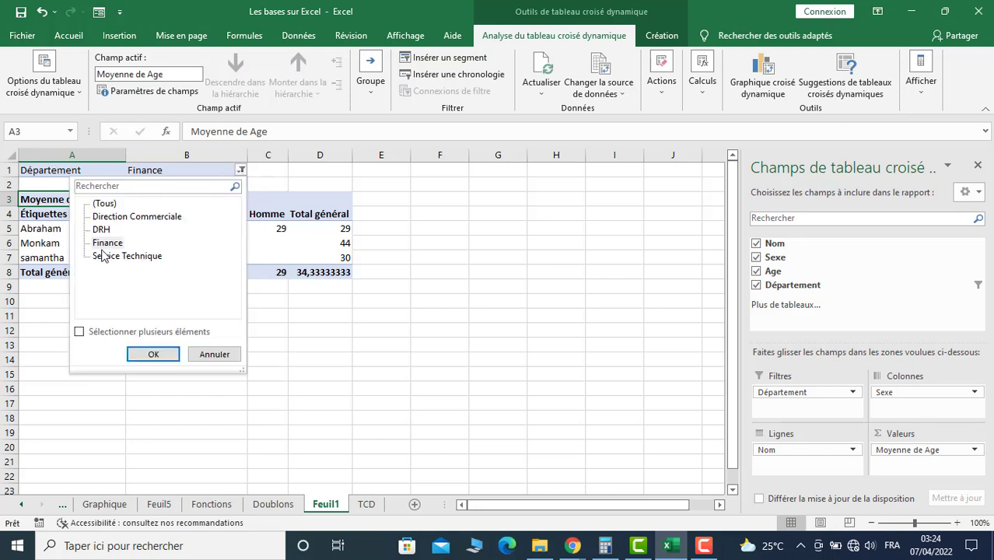
{"action": "left_click", "coordinate": [101, 256]}
{"action": "left_click", "coordinate": [153, 354]}
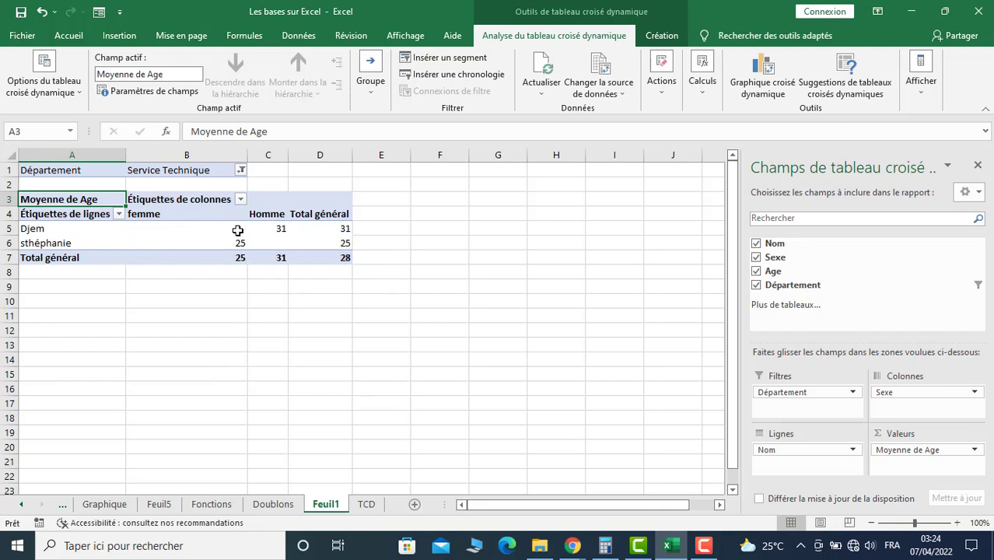
Filter the pivot to DRH and select its grand total of 39,5
{"action": "left_click", "coordinate": [241, 170]}
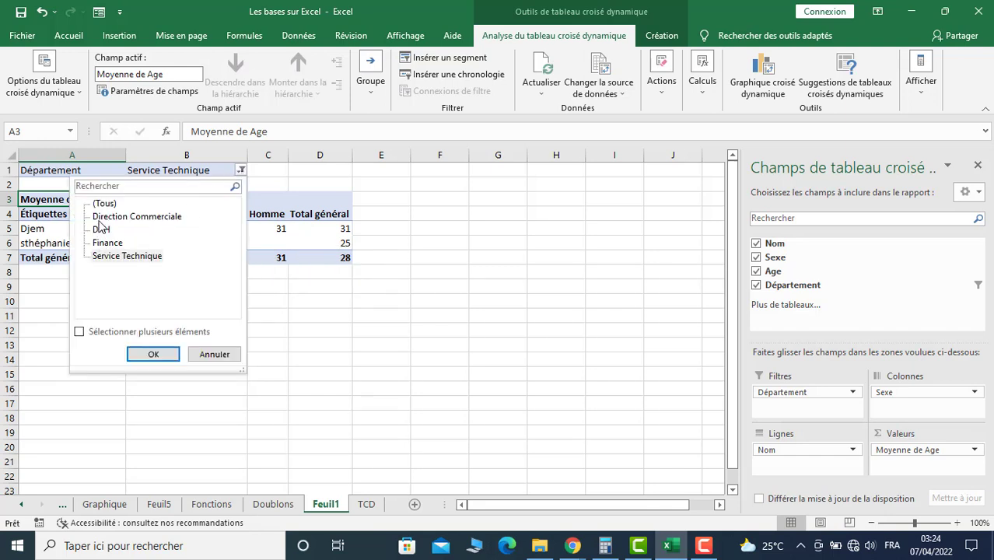
{"action": "left_click", "coordinate": [102, 229]}
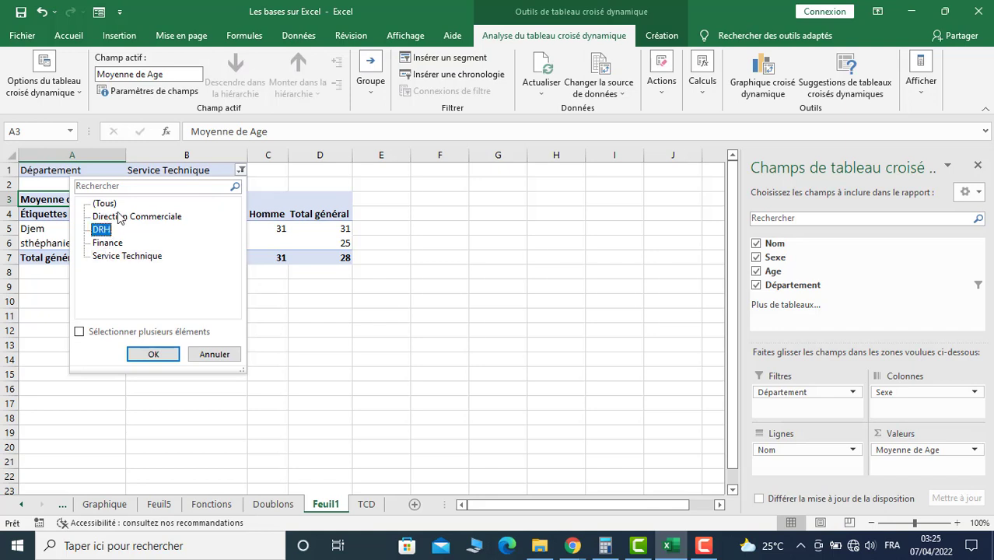
{"action": "left_click", "coordinate": [147, 357]}
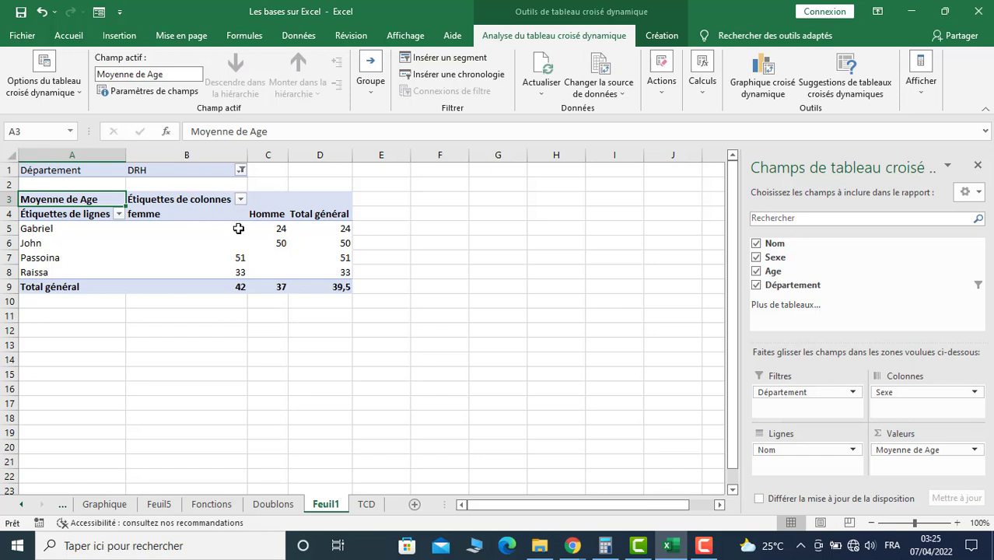
{"action": "left_click", "coordinate": [335, 286]}
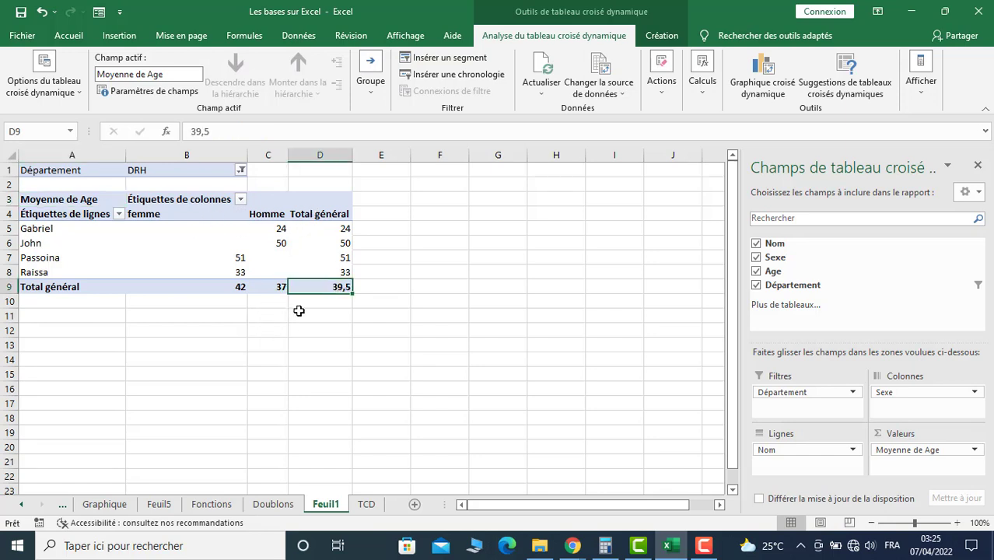
Switch the Age summary to Max, giving 51 for femme, 50 for Homme and 51 overall
{"action": "left_click", "coordinate": [148, 93]}
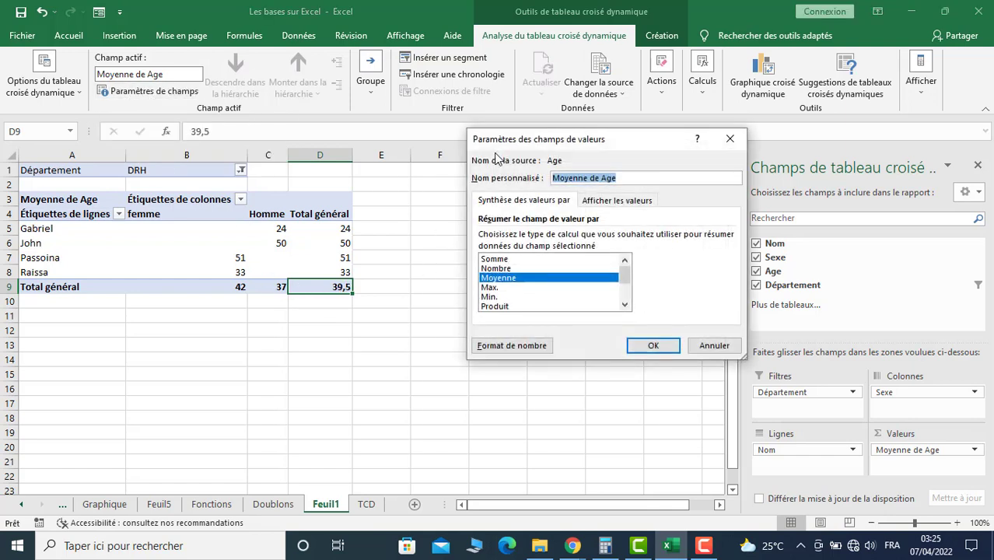
{"action": "left_click_drag", "start_coordinate": [506, 146], "coordinate": [483, 80]}
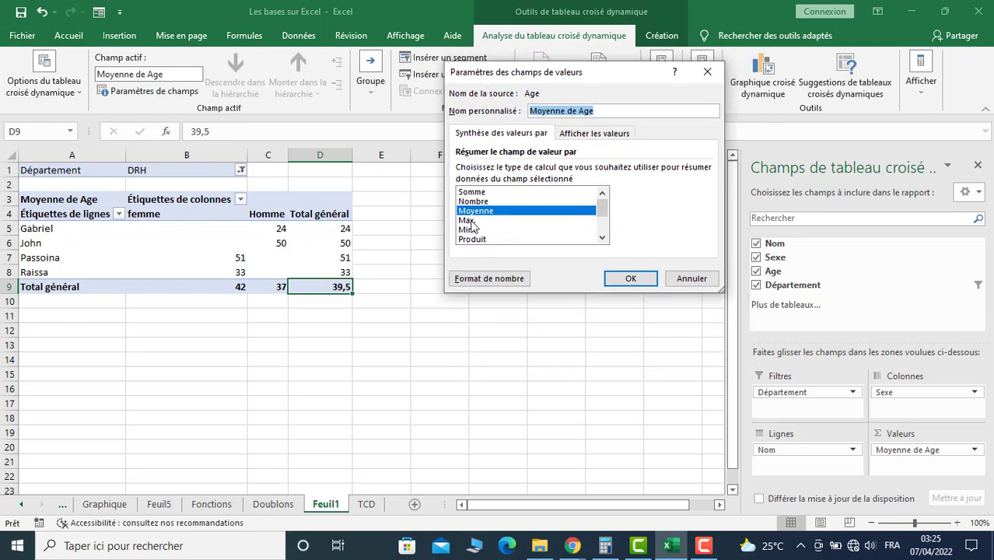
{"action": "left_click", "coordinate": [469, 221]}
{"action": "left_click", "coordinate": [631, 279]}
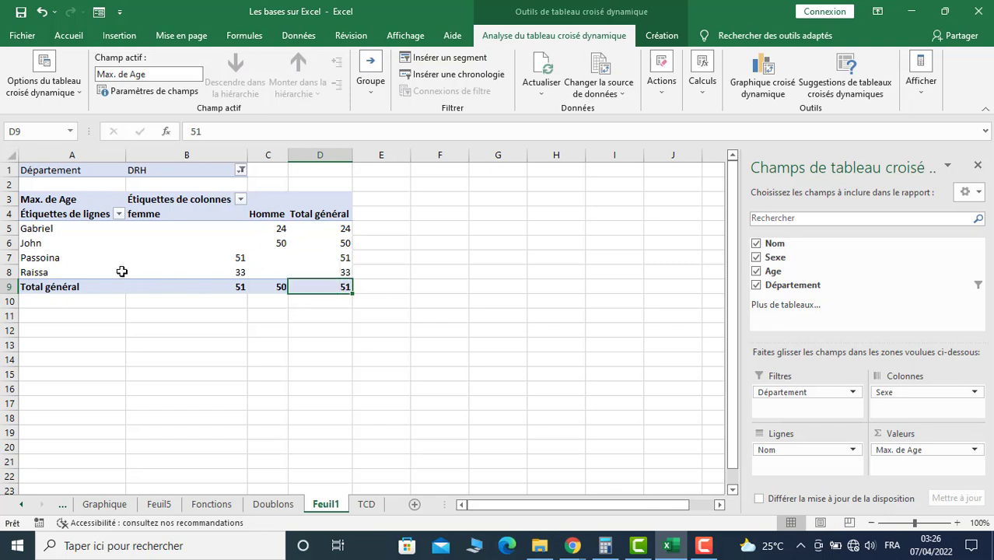
{"action": "left_click", "coordinate": [241, 170]}
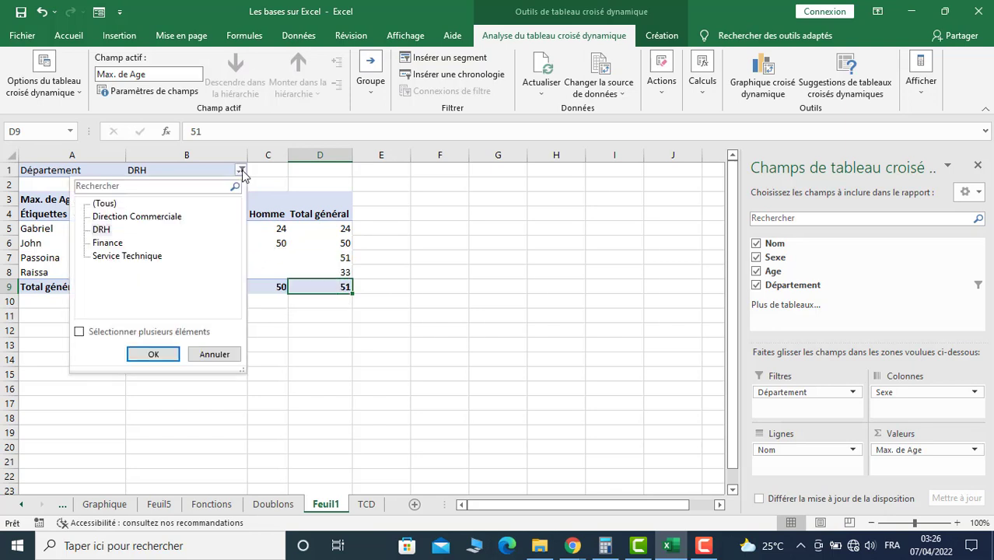
Filter briefly to Finance, then set the Département filter to (Tous) to list all eleven staff
{"action": "left_click", "coordinate": [106, 243]}
{"action": "left_click", "coordinate": [151, 354]}
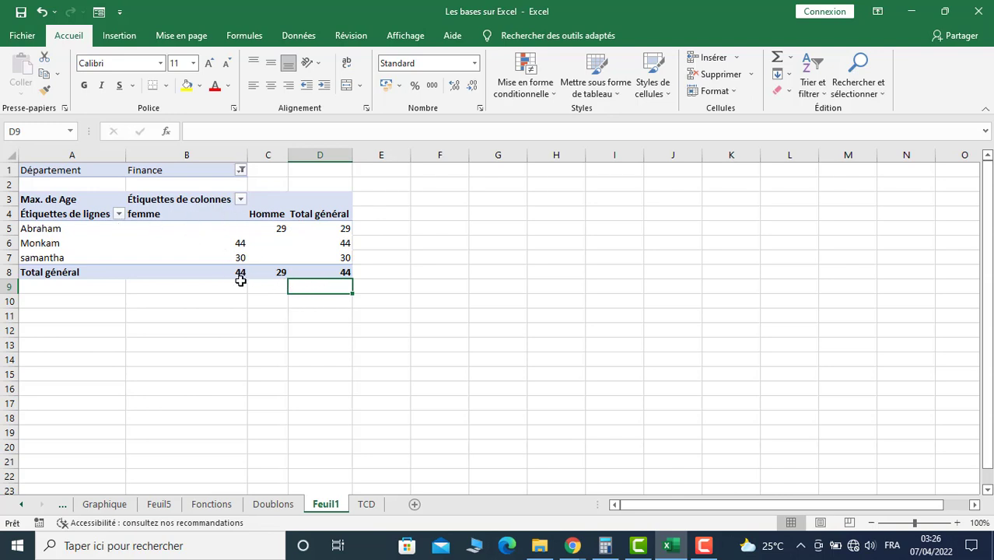
{"action": "left_click", "coordinate": [241, 171]}
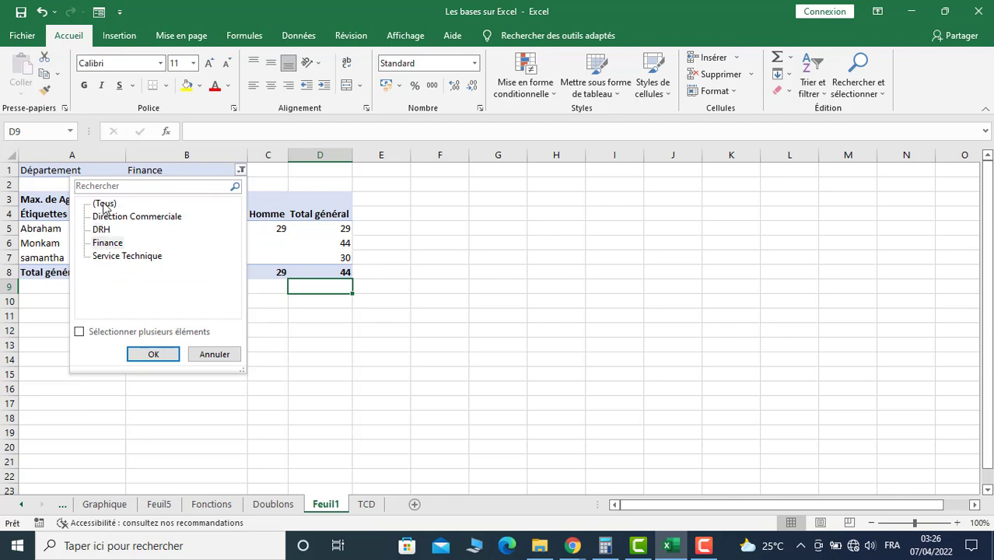
{"action": "left_click", "coordinate": [105, 204]}
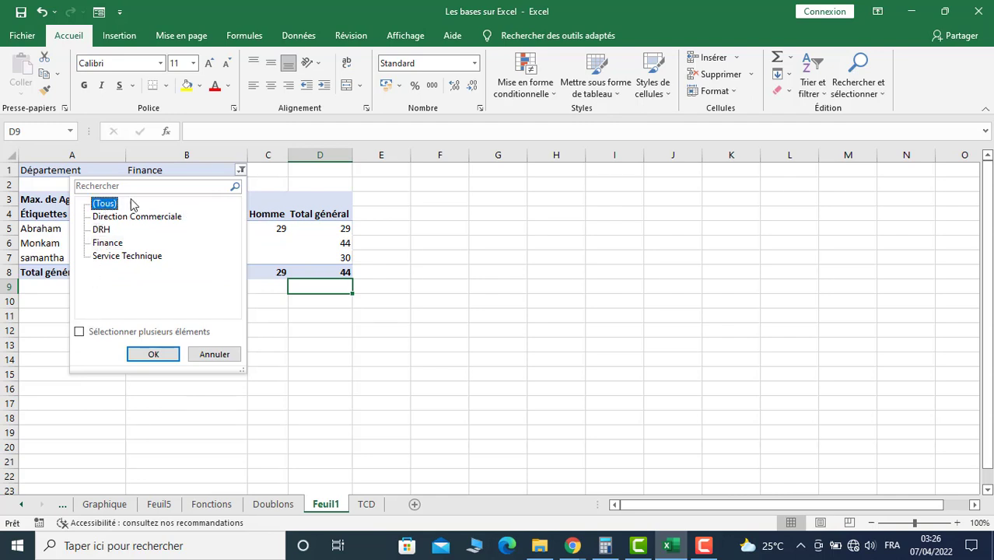
{"action": "left_click", "coordinate": [153, 354]}
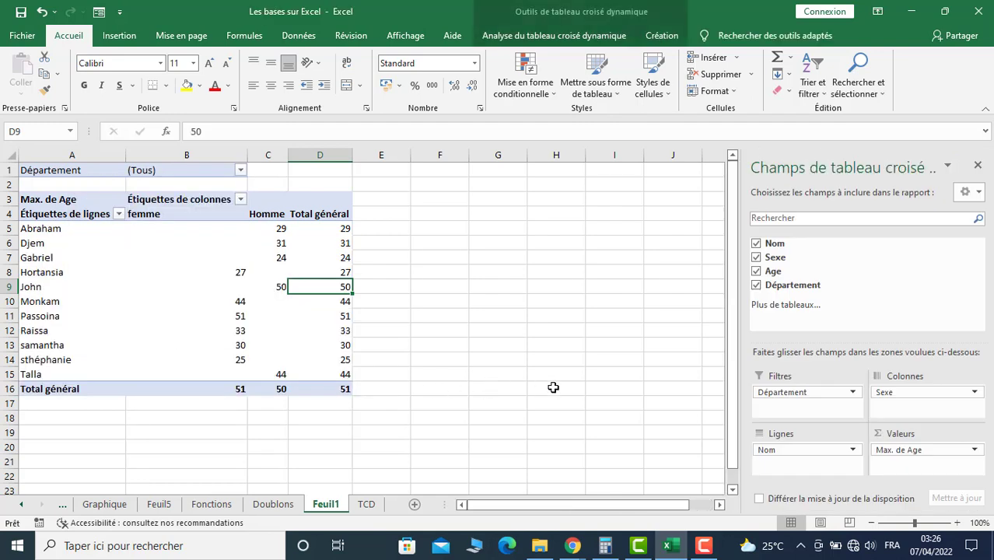
{"action": "left_click", "coordinate": [162, 214]}
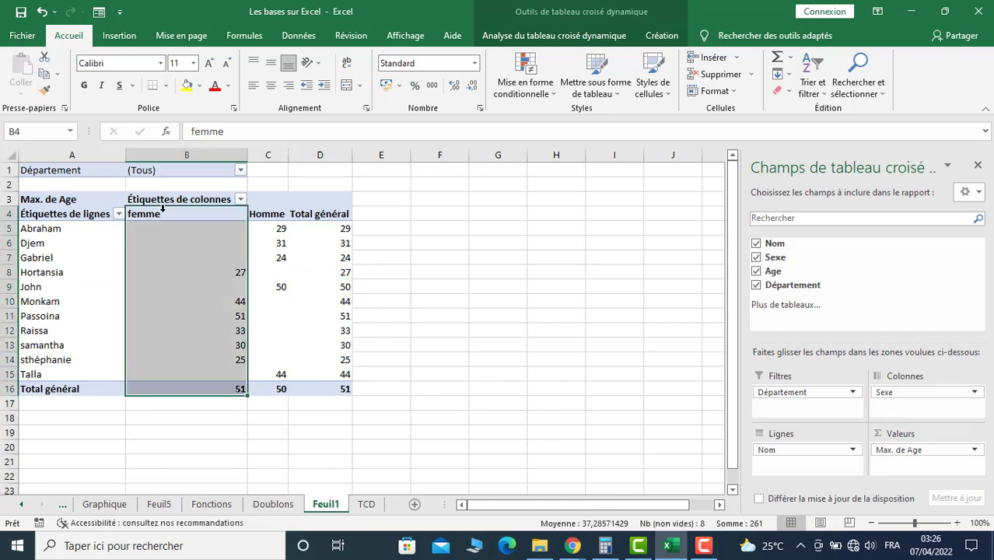
{"action": "left_click", "coordinate": [112, 200]}
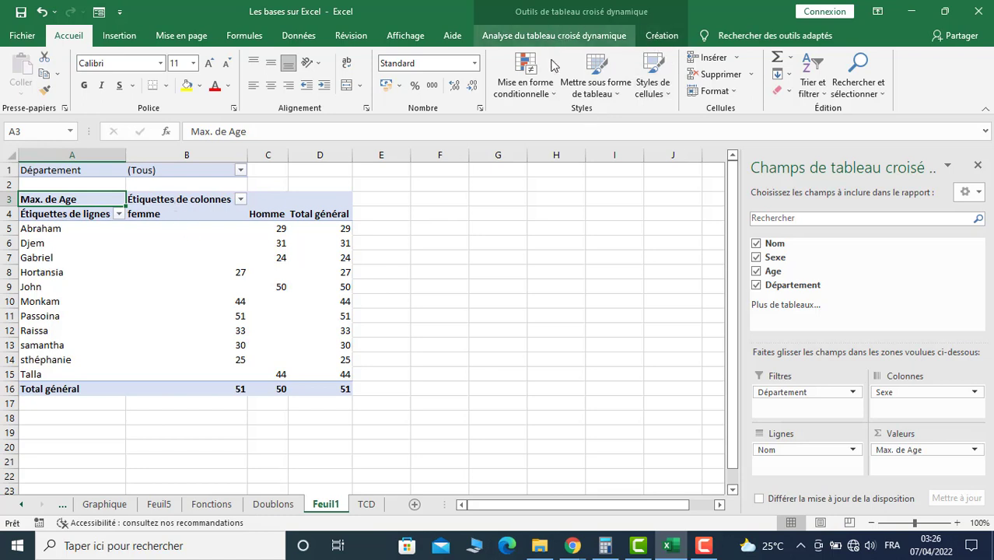
{"action": "left_click", "coordinate": [513, 37]}
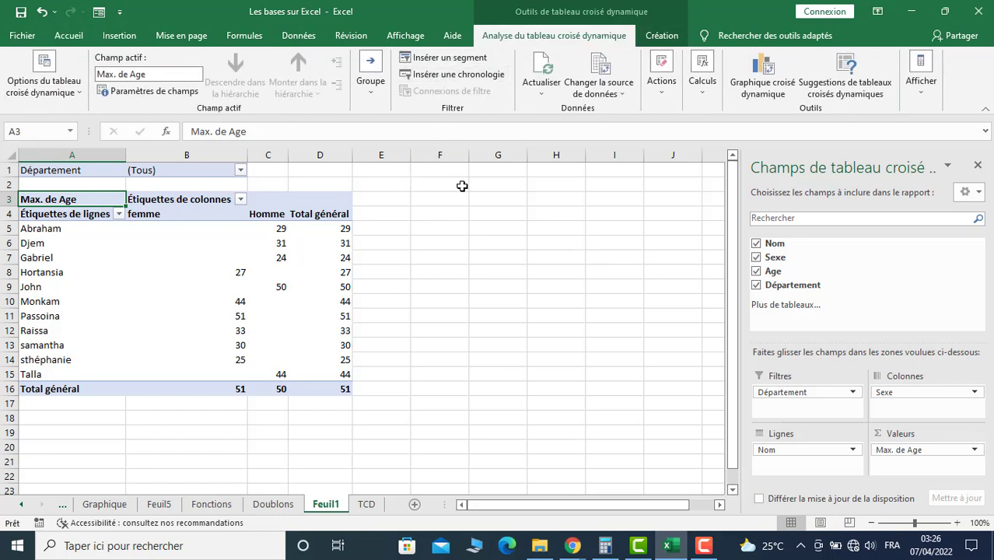
Insert Département and Sexe slicers side by side right of the pivot, then pick femme
{"action": "left_click", "coordinate": [445, 61]}
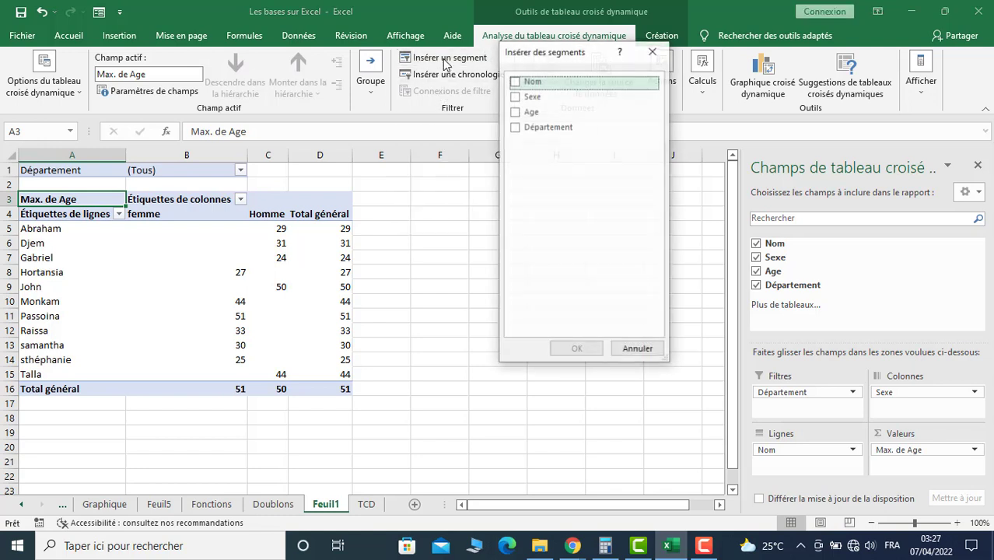
{"action": "left_click", "coordinate": [516, 128]}
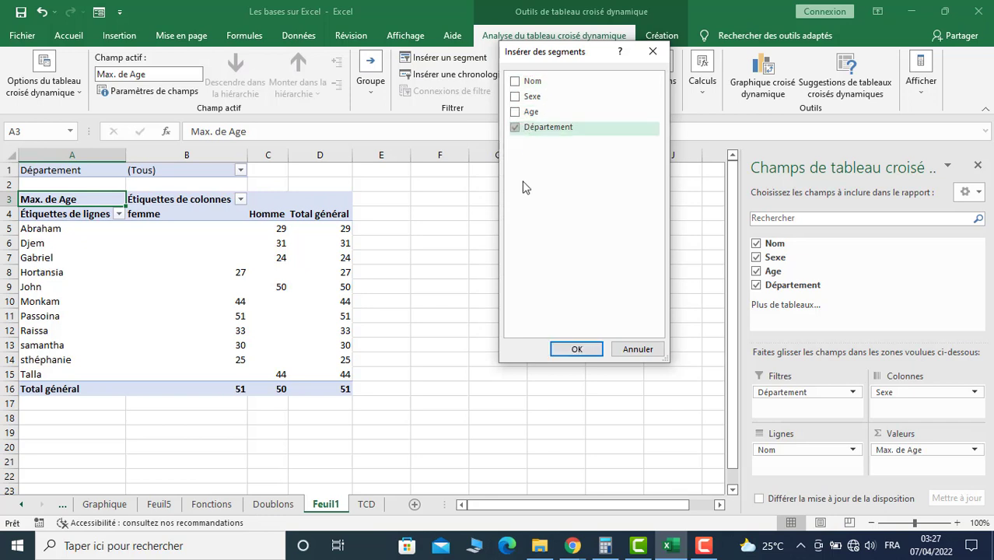
{"action": "left_click", "coordinate": [518, 102]}
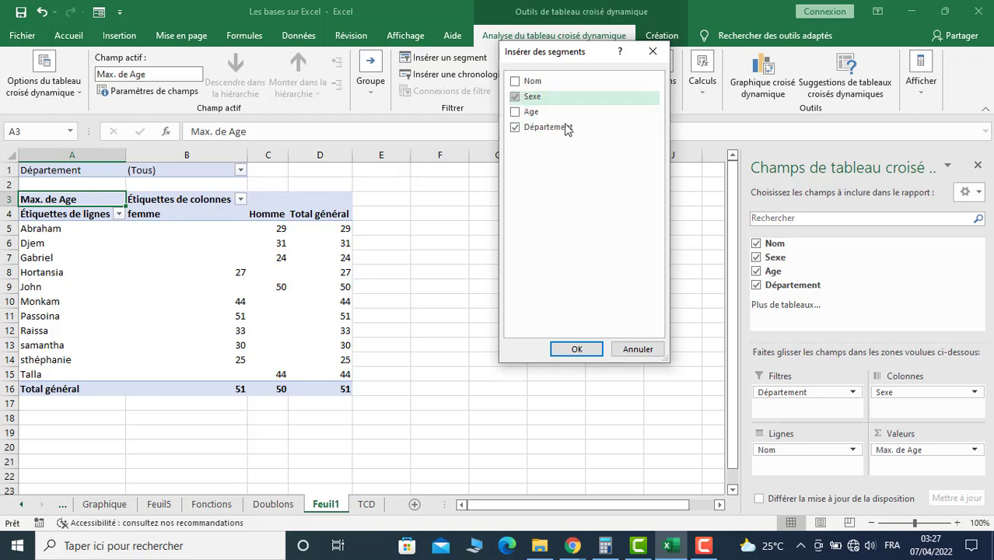
{"action": "left_click", "coordinate": [562, 351]}
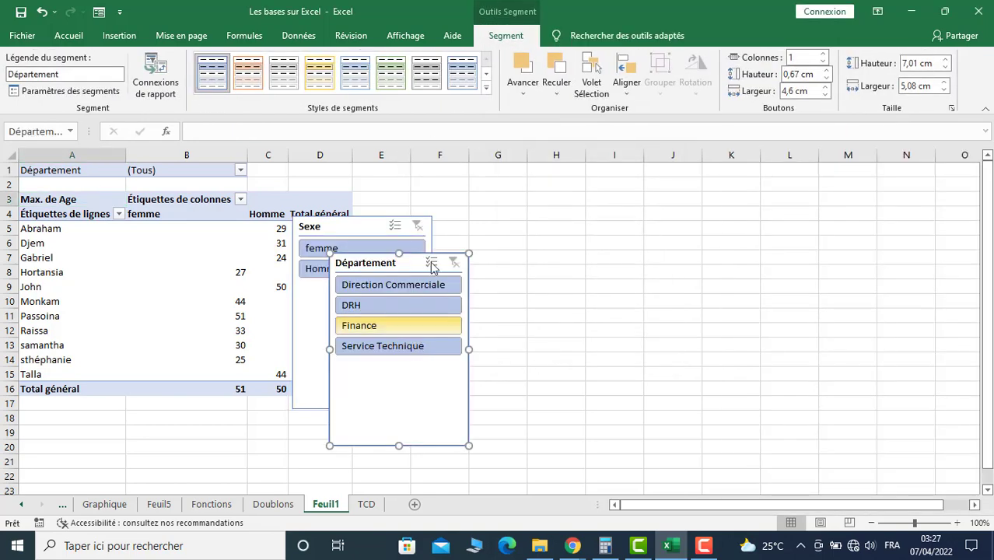
{"action": "mouse_move", "coordinate": [358, 265]}
{"action": "left_mouse_down"}
{"action": "mouse_move", "coordinate": [544, 269]}
{"action": "mouse_move", "coordinate": [594, 231]}
{"action": "left_mouse_up"}
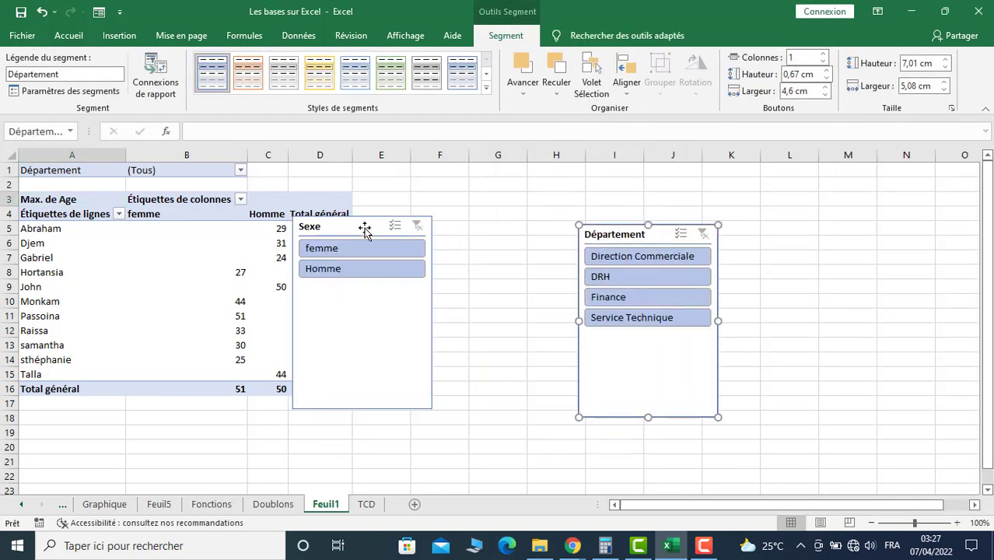
{"action": "mouse_move", "coordinate": [363, 226]}
{"action": "left_mouse_down"}
{"action": "mouse_move", "coordinate": [515, 230]}
{"action": "mouse_move", "coordinate": [501, 235]}
{"action": "left_mouse_up"}
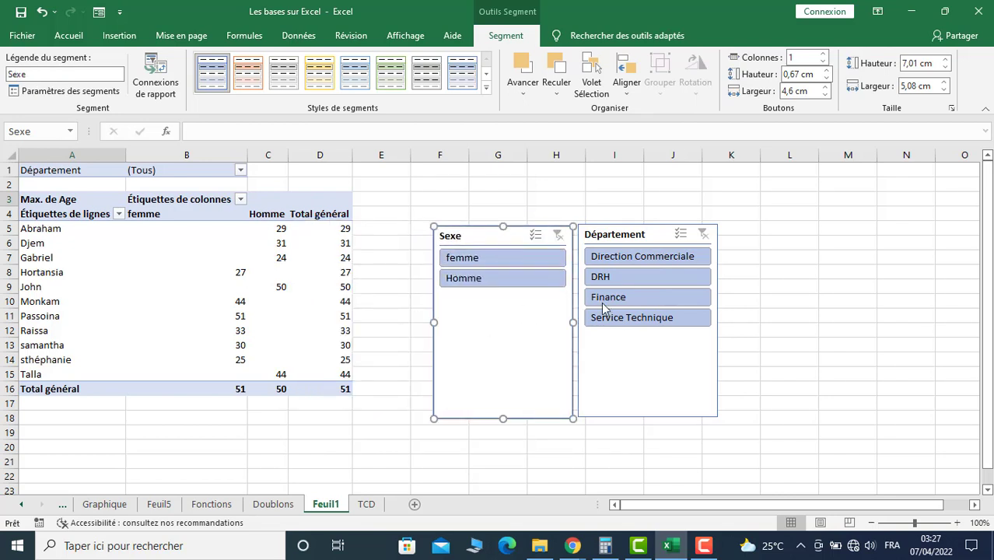
{"action": "left_click", "coordinate": [484, 260]}
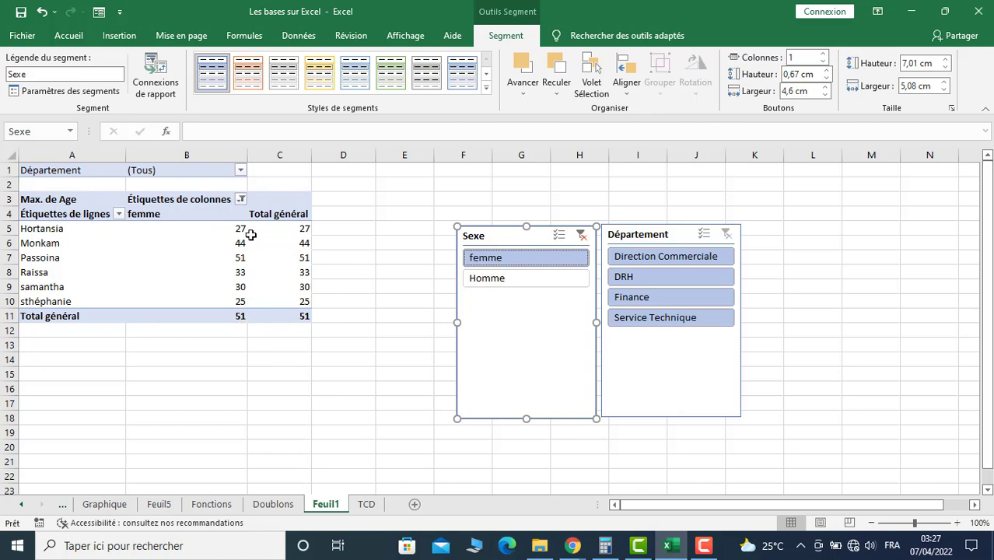
Select grand total cell C11 and bring up the Analyse du tableau croisé dynamique tools
{"action": "mouse_move", "coordinate": [240, 319]}
{"action": "left_click", "coordinate": [305, 317]}
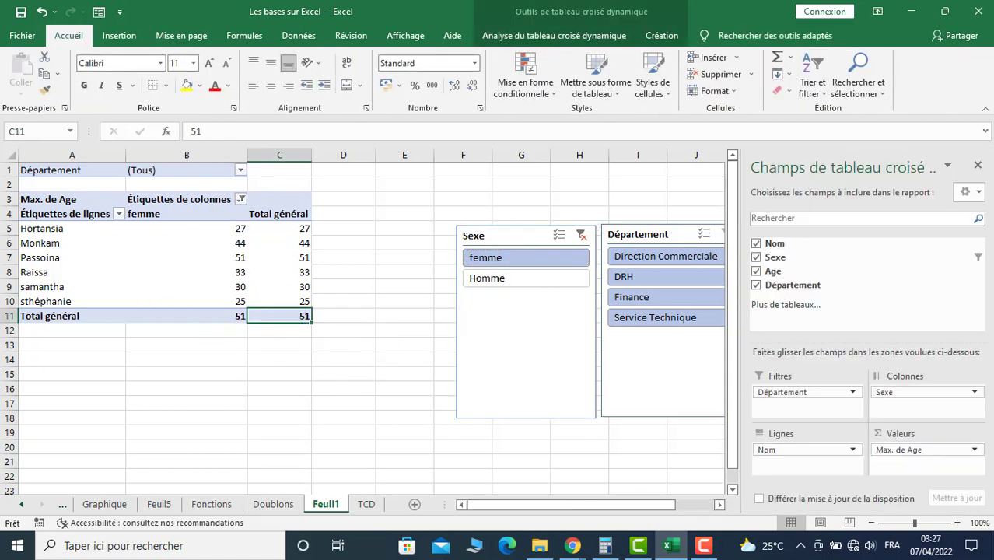
{"action": "mouse_move", "coordinate": [278, 318]}
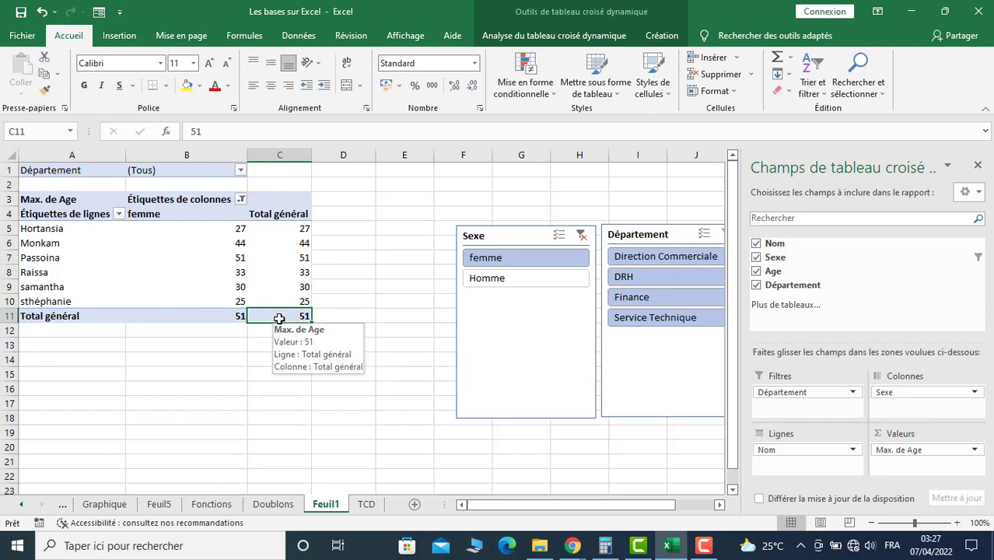
{"action": "left_click", "coordinate": [560, 37]}
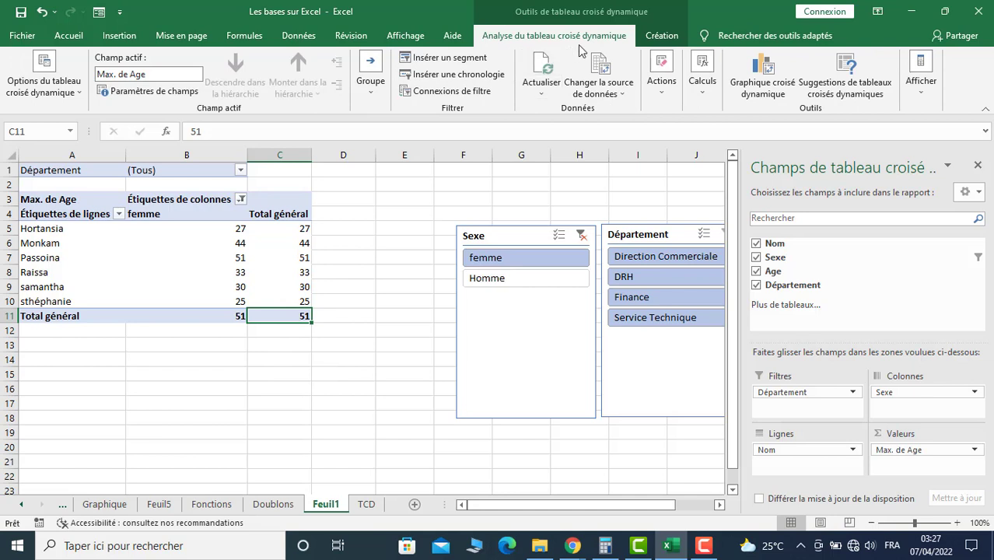
Set the Age summary back to Moyenne and pick Homme in the Sexe slicer, averaging 35,6
{"action": "left_click", "coordinate": [145, 91]}
{"action": "left_click", "coordinate": [475, 211]}
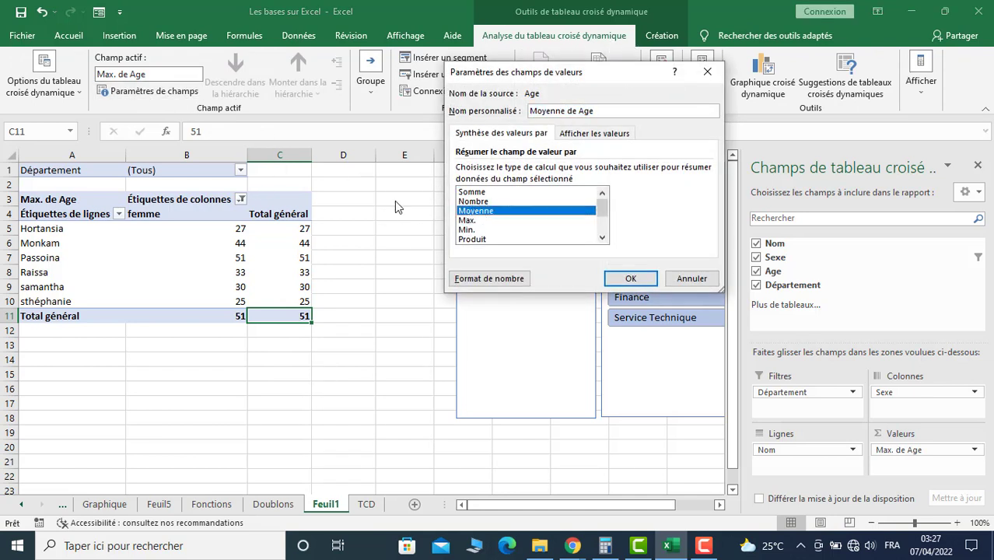
{"action": "left_click", "coordinate": [630, 278]}
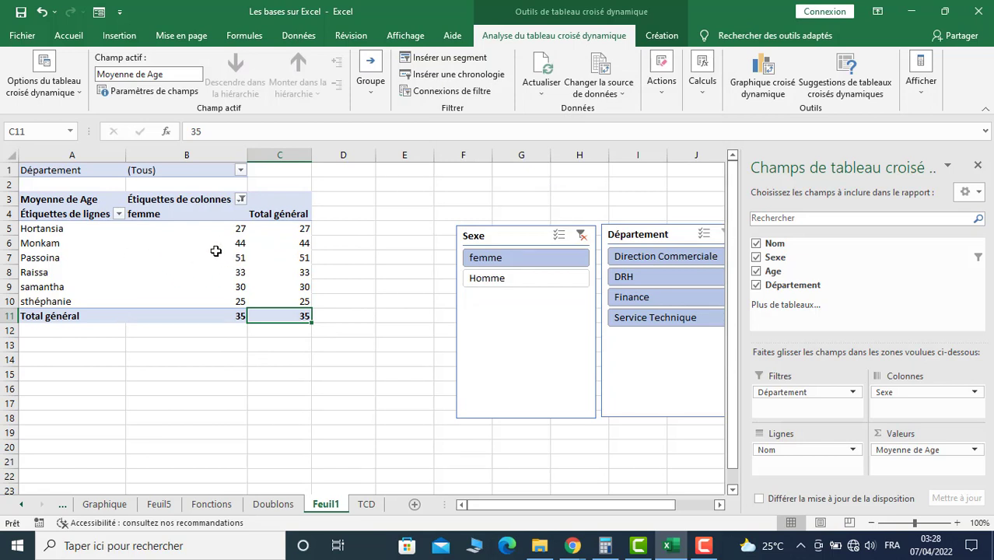
{"action": "left_click", "coordinate": [489, 279]}
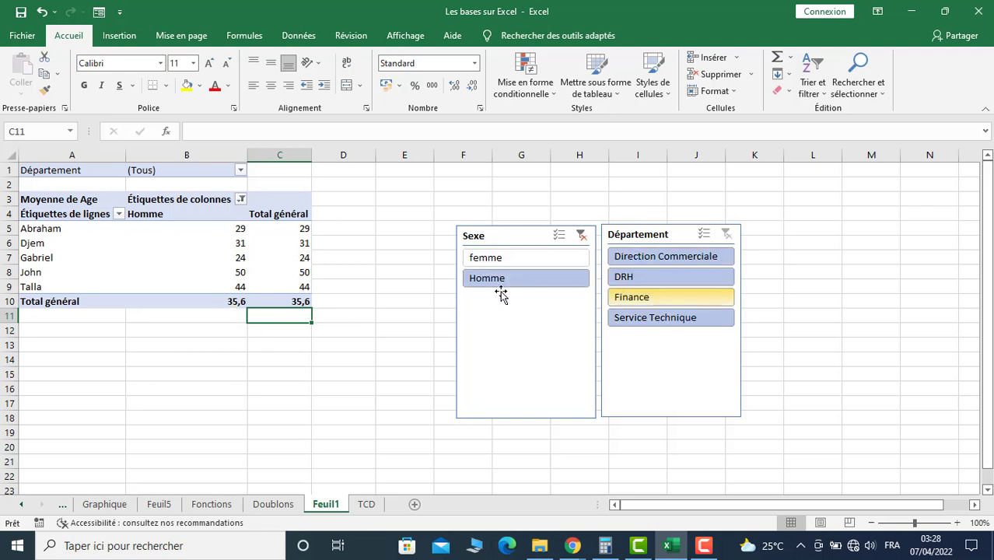
Clear the Sexe slicer, try Direction Commerciale and DRH, then clear the Département slicer
{"action": "left_click", "coordinate": [582, 234]}
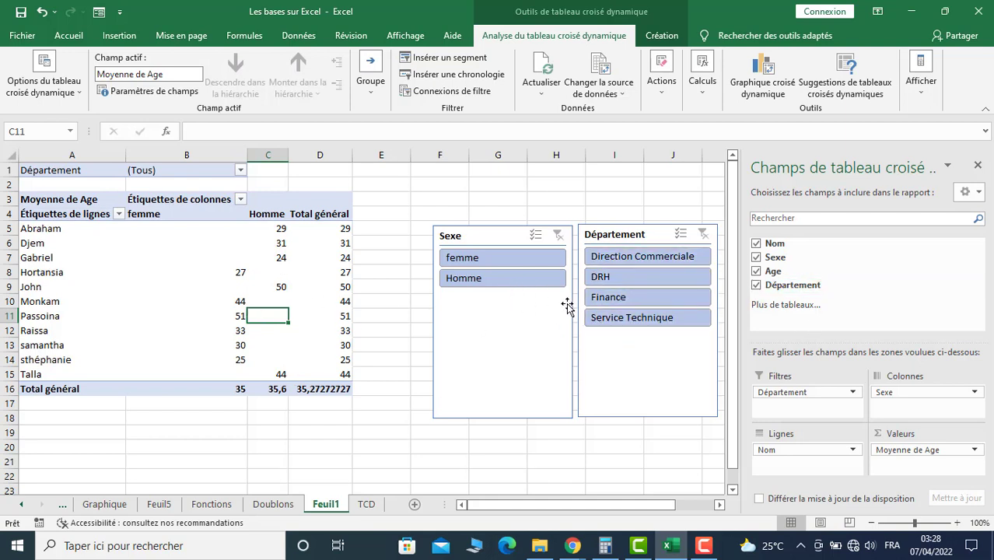
{"action": "left_click", "coordinate": [634, 263]}
{"action": "left_click", "coordinate": [628, 279]}
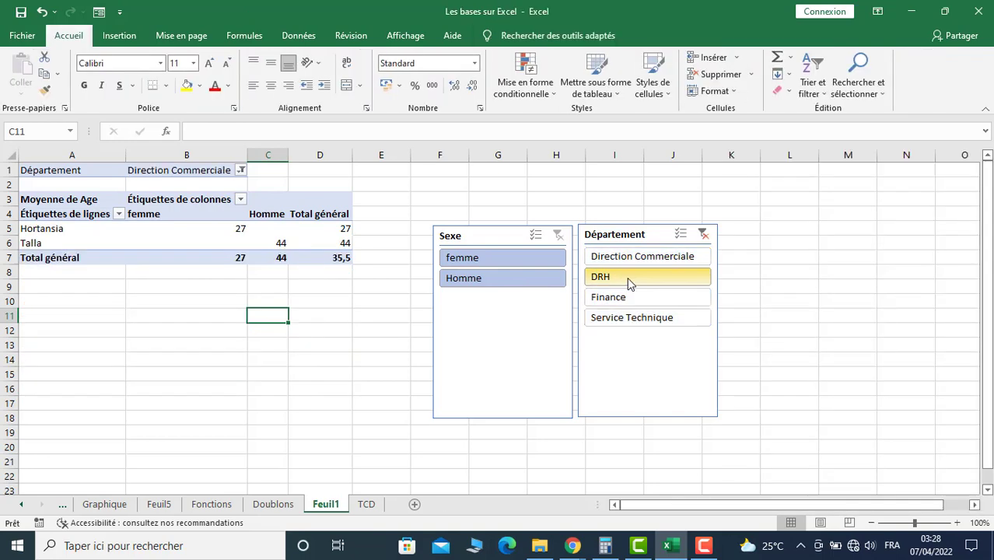
{"action": "left_click", "coordinate": [703, 235]}
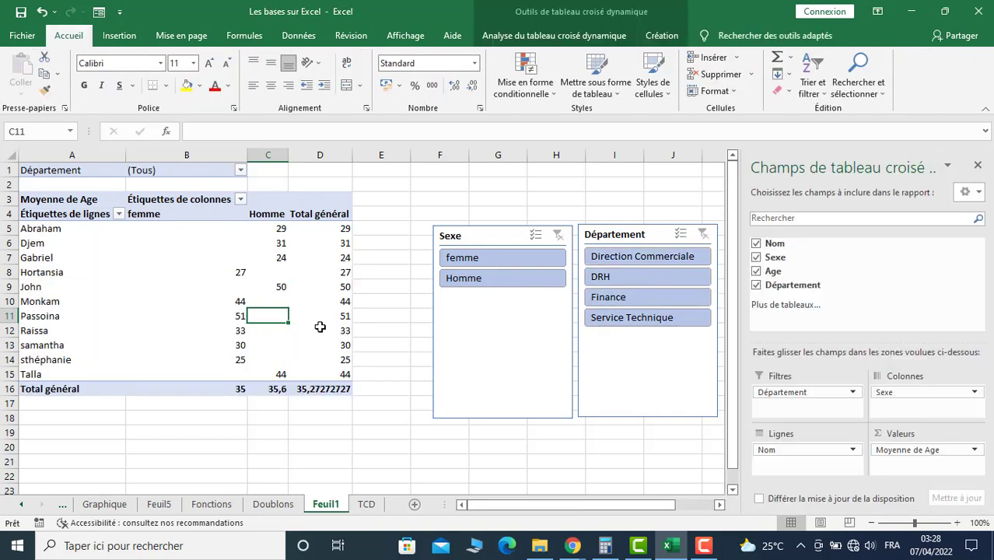
{"action": "left_click", "coordinate": [368, 313]}
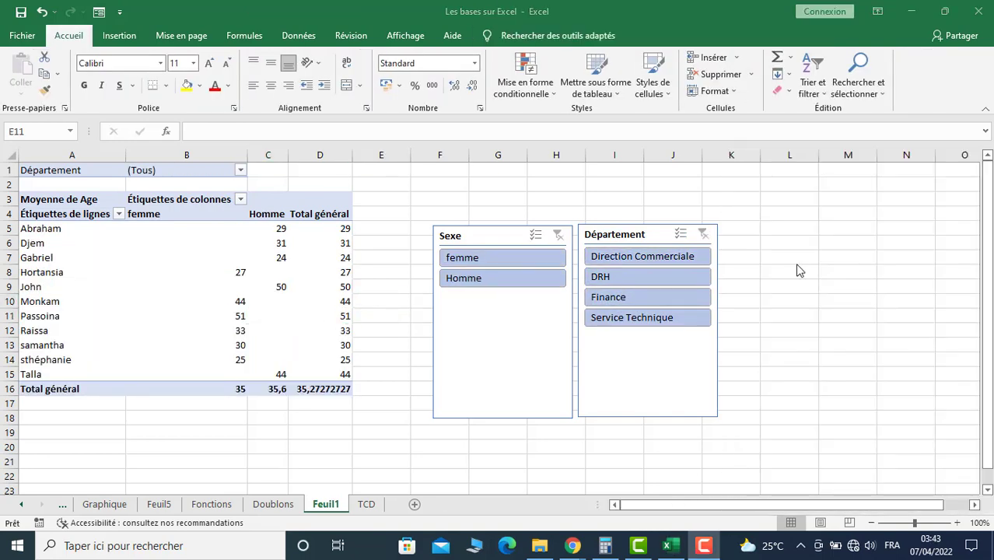